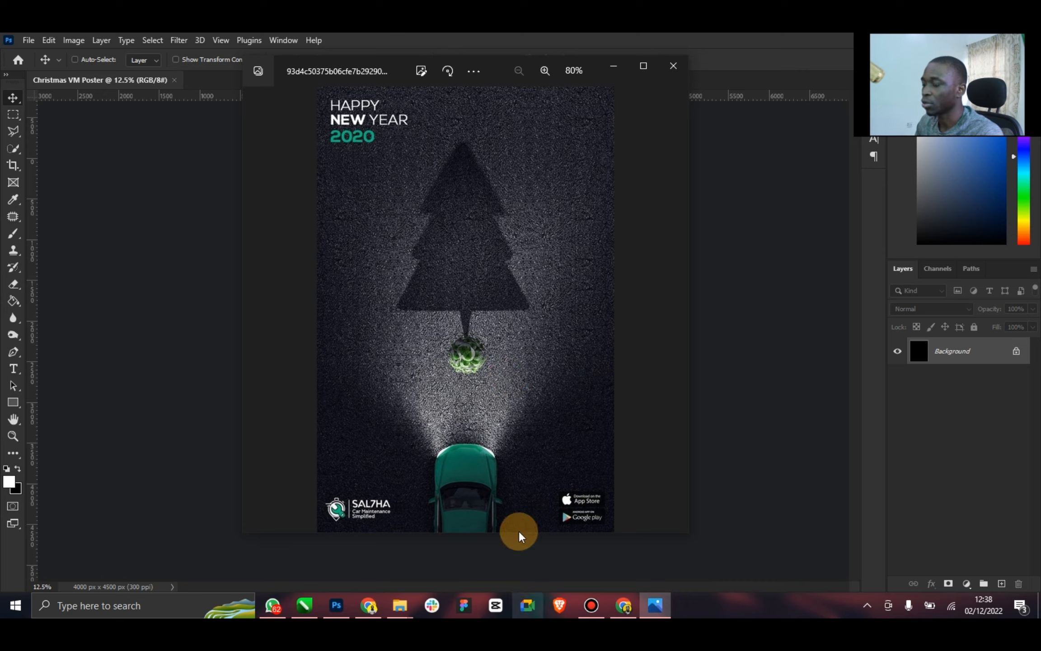
Unlock the black Background layer and place the abstract-geometric-background-shapes-texture image from Downloads, scaled to about 150% to cover the canvas
left_click(783, 471)
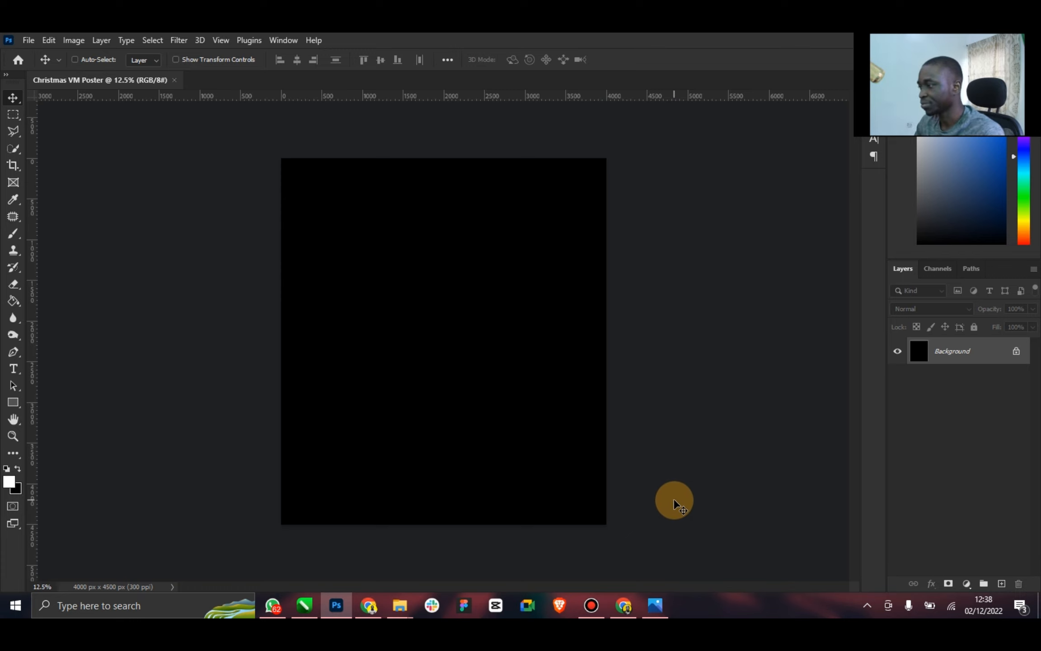
left_click(1017, 352)
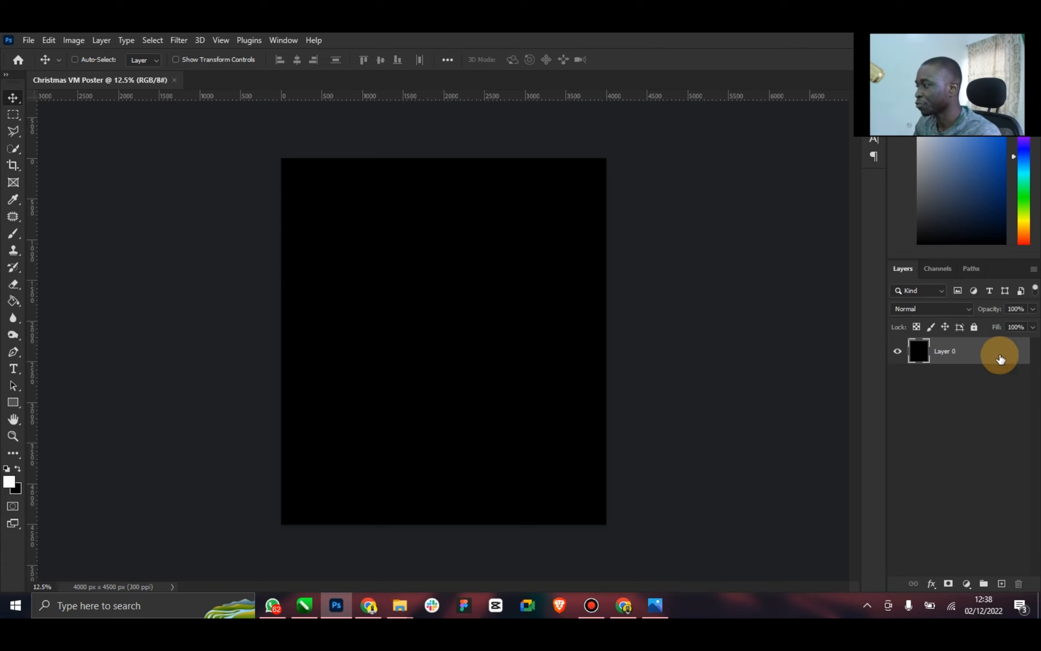
left_click(401, 605)
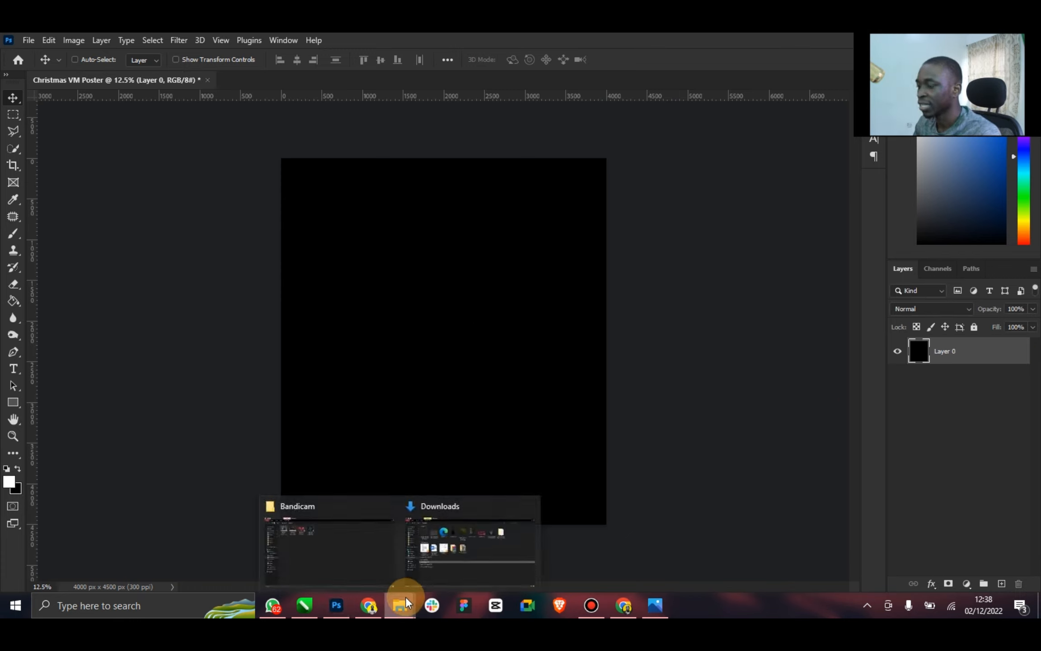
left_click(458, 551)
left_click_drag(175, 158, 380, 425)
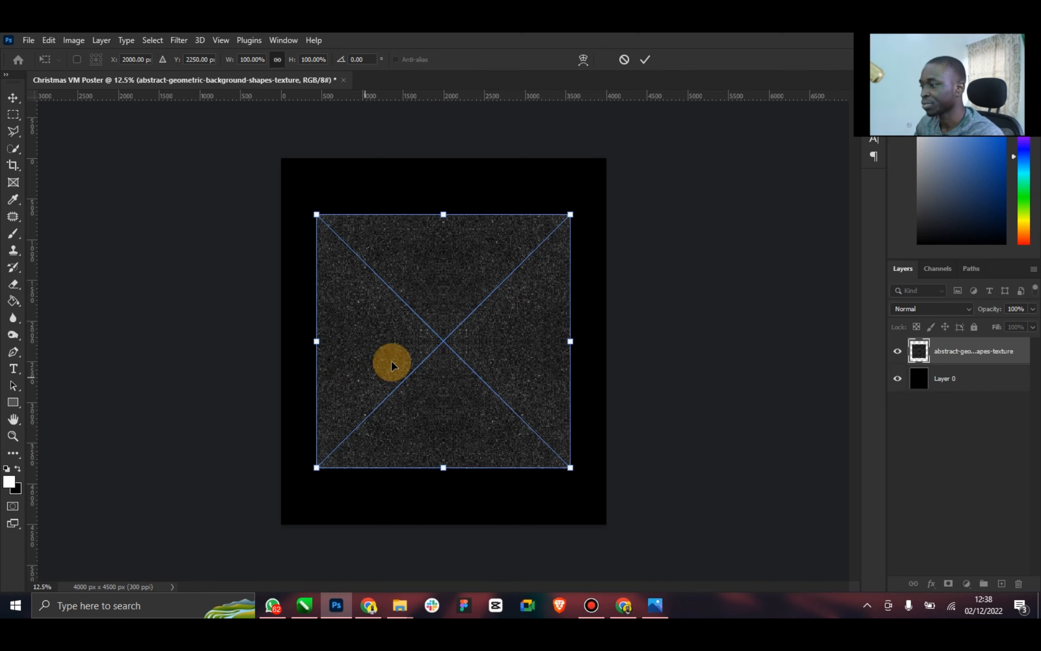
left_click_drag(570, 214, 648, 164)
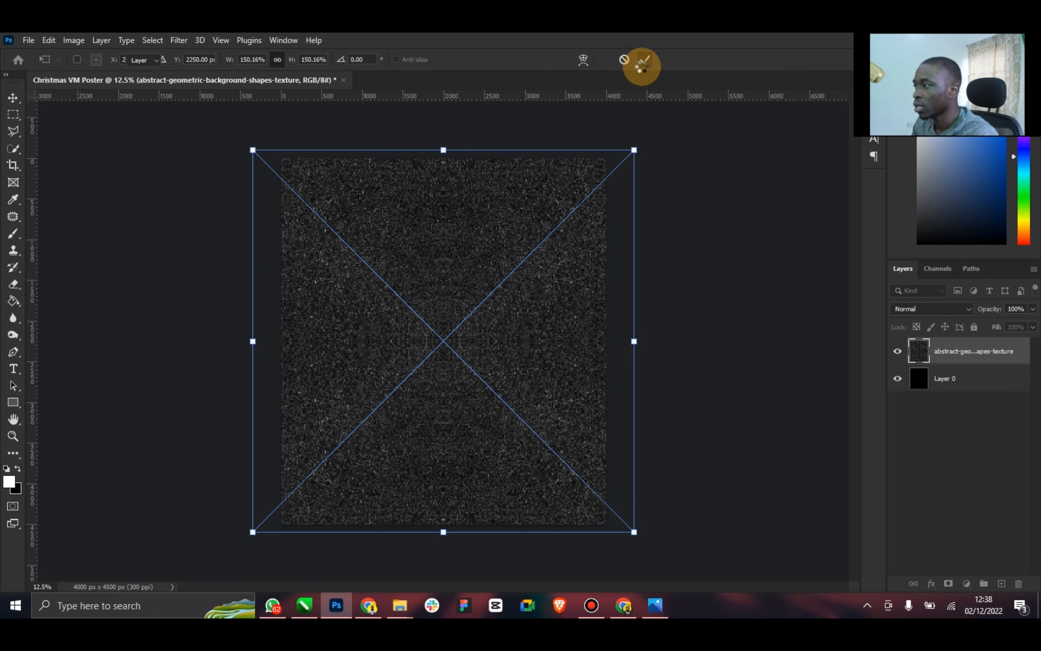
left_click(645, 60)
Rasterize the placed geometric texture layer and rename it Road
right_click(963, 353)
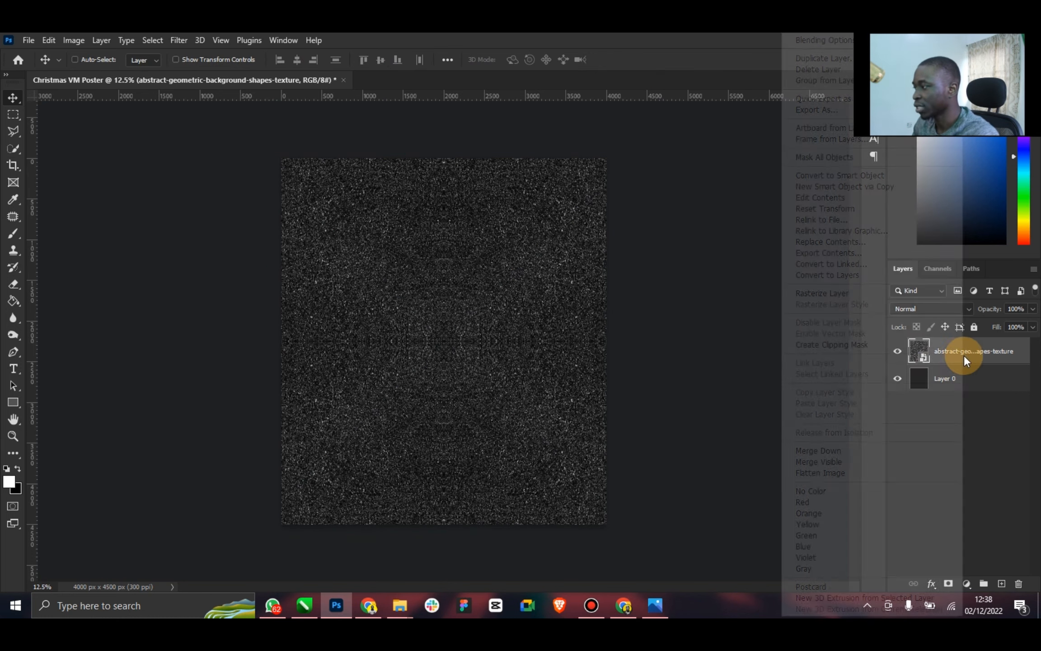
left_click(864, 293)
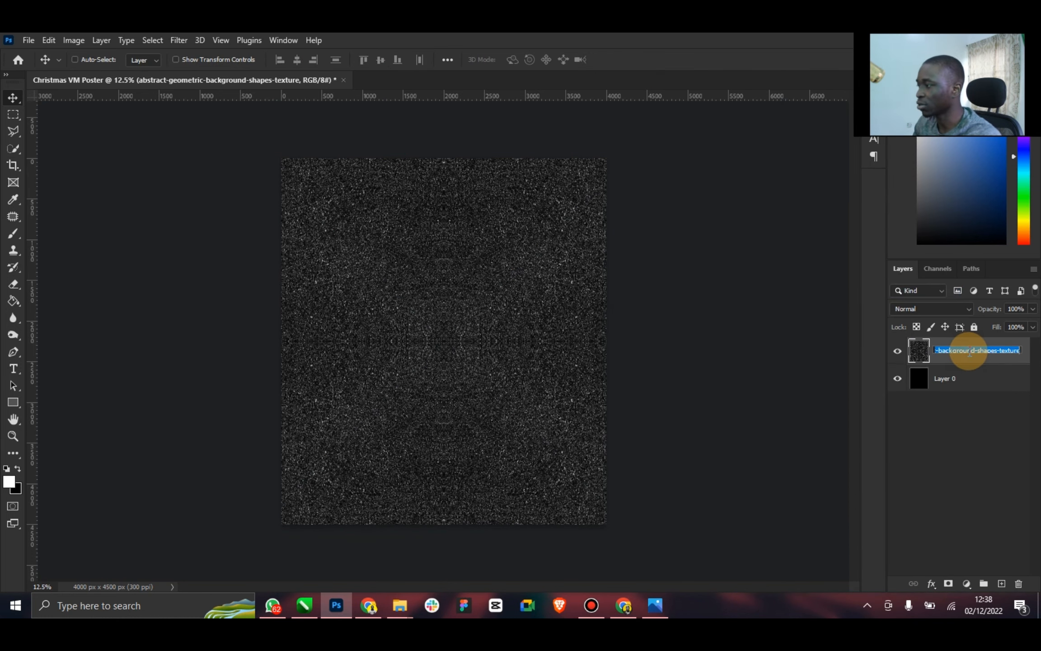
type("Road")
key("Return")
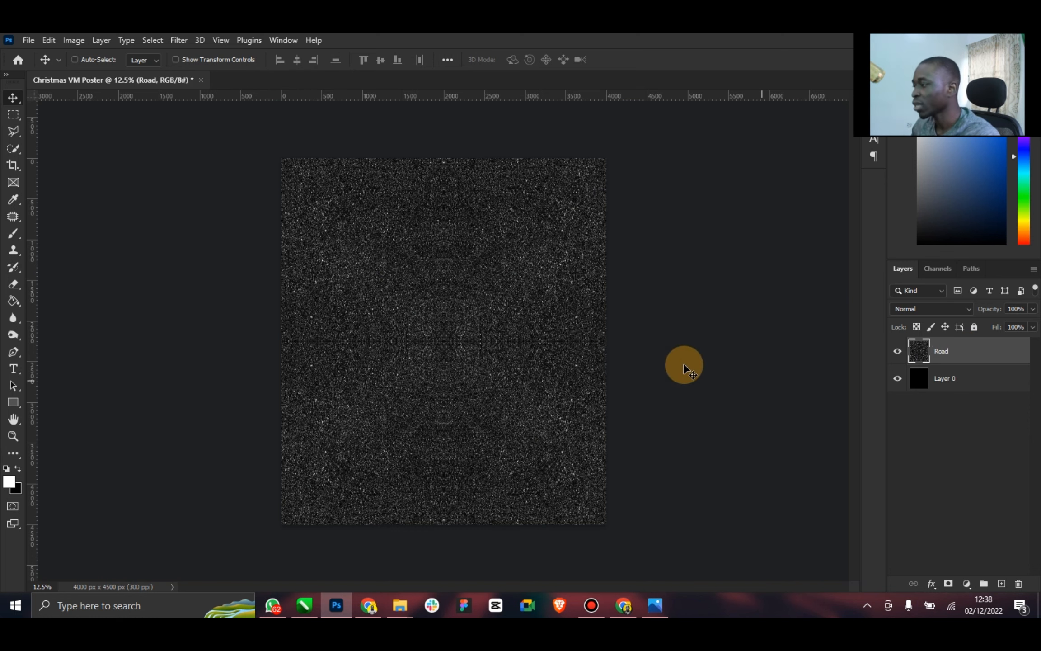
Check the reference poster, and add a Curves adjustment layer clipped to the Road layer
left_click(665, 606)
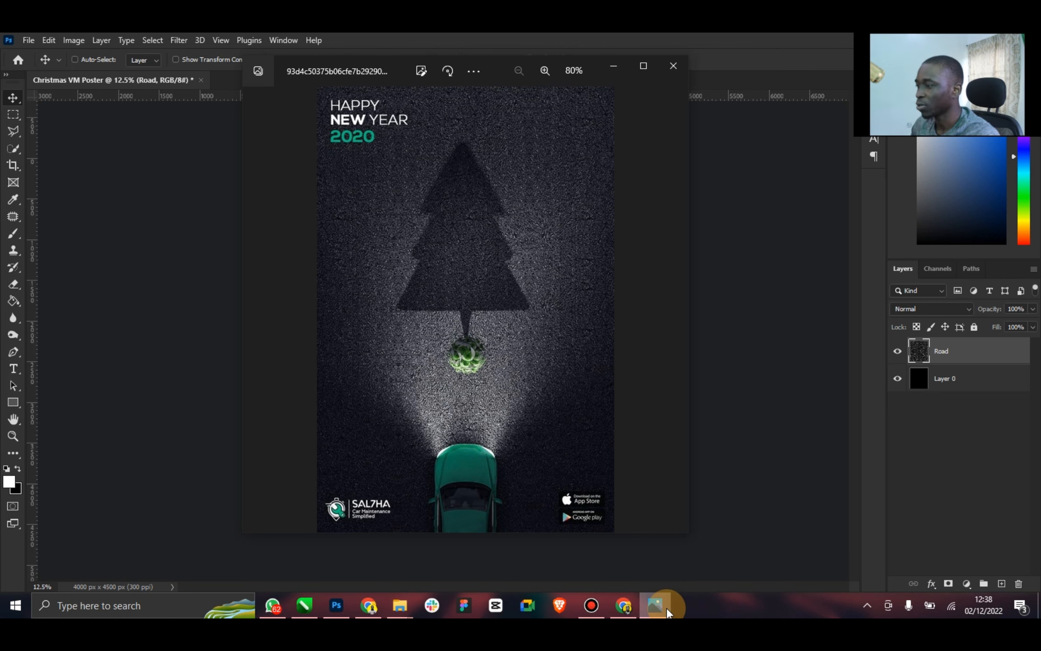
left_click(629, 564)
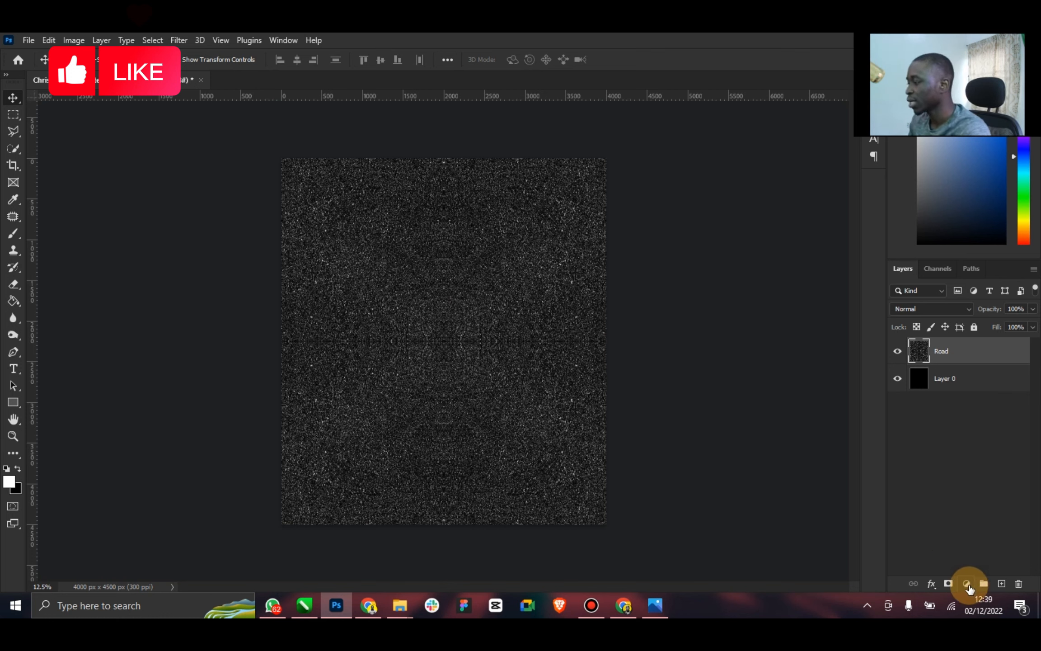
left_click(967, 584)
left_click(974, 418)
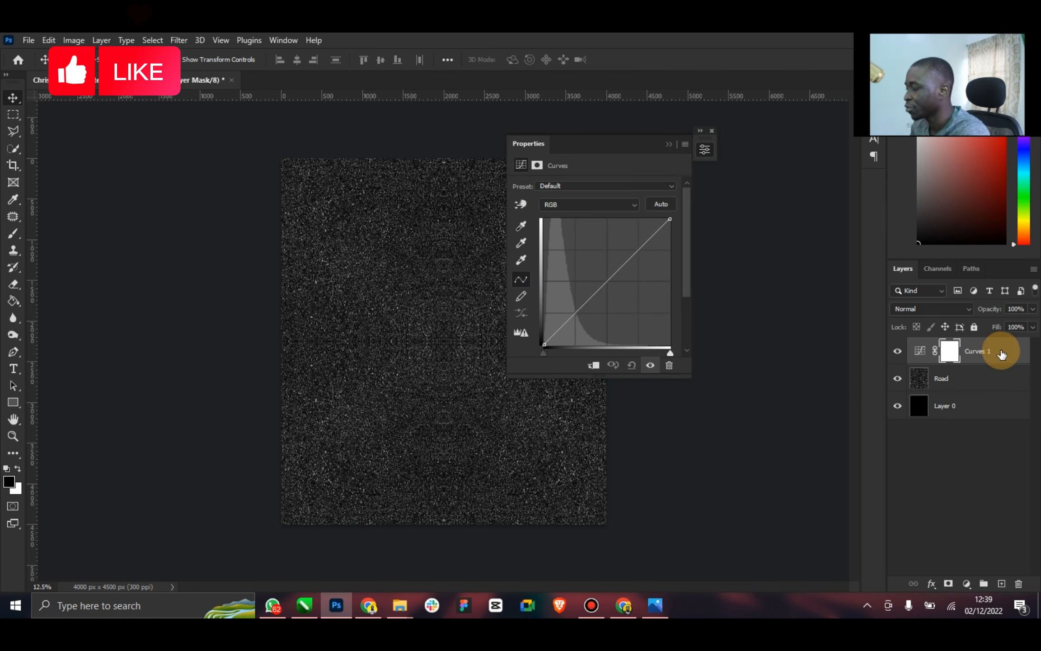
right_click(1001, 355)
left_click(867, 295)
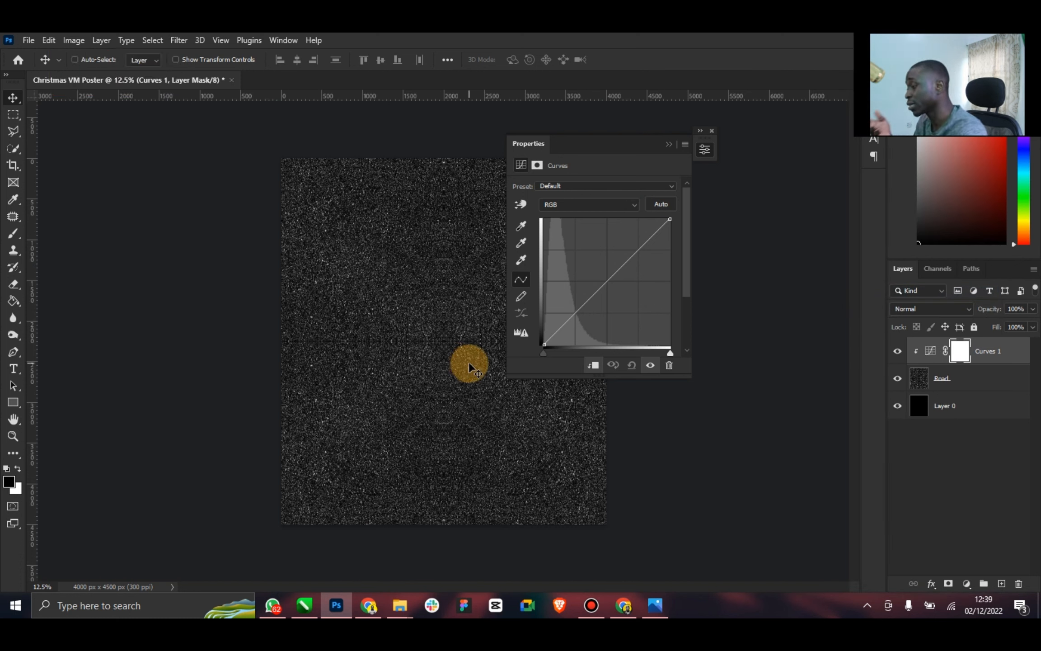
Shape the Curves adjustment into a gentle S-curve with a fixed midpoint, lowered shadows and raised highlights
left_click(605, 282)
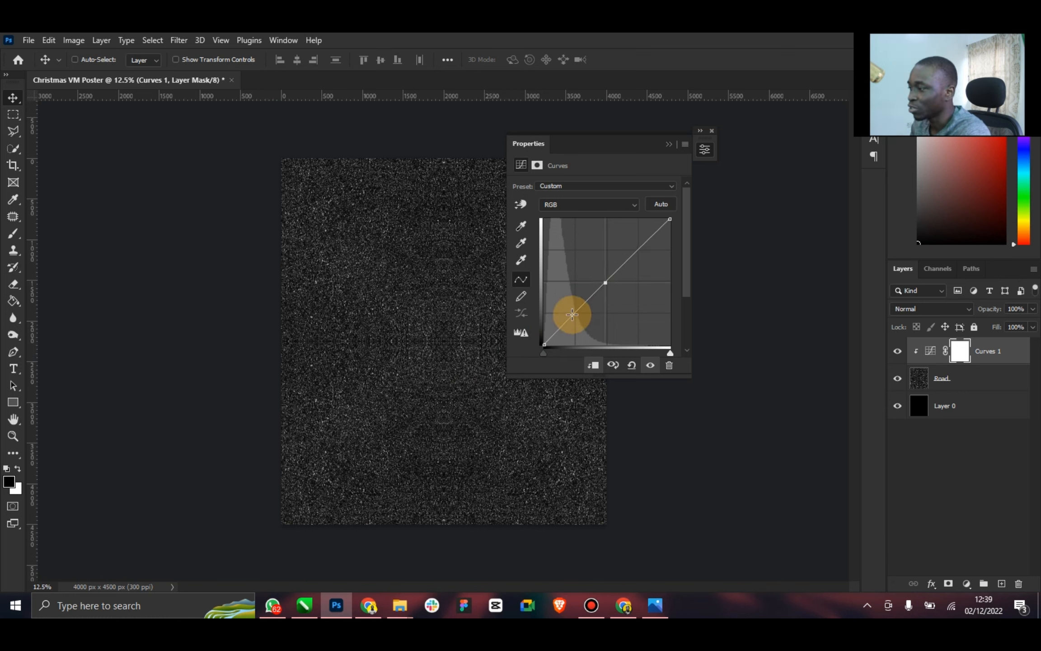
left_click_drag(573, 317, 575, 322)
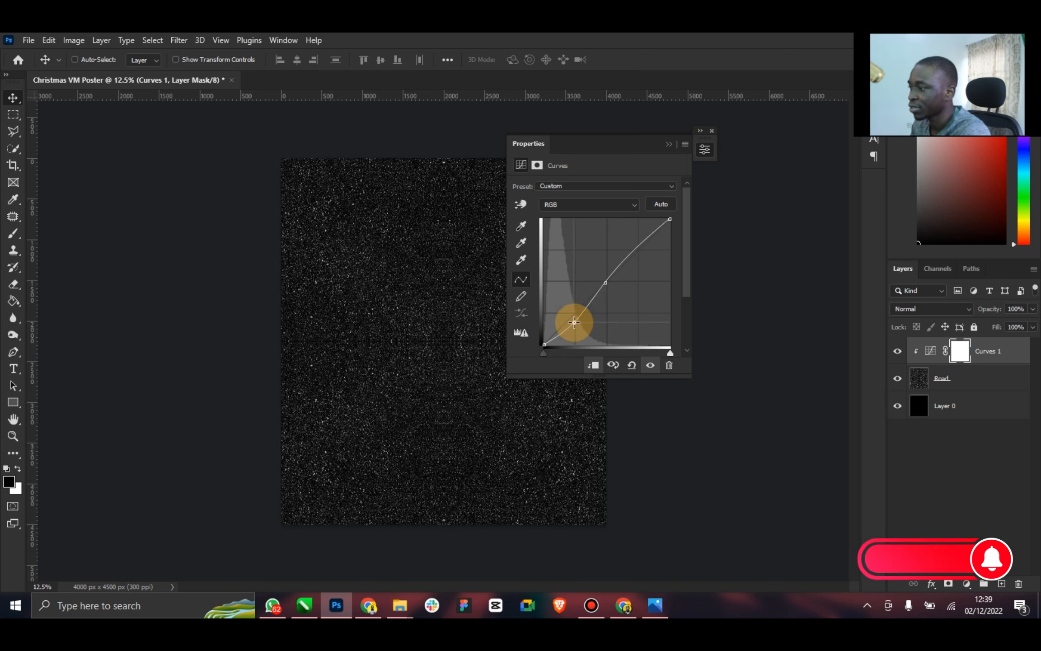
left_click_drag(635, 245, 633, 241)
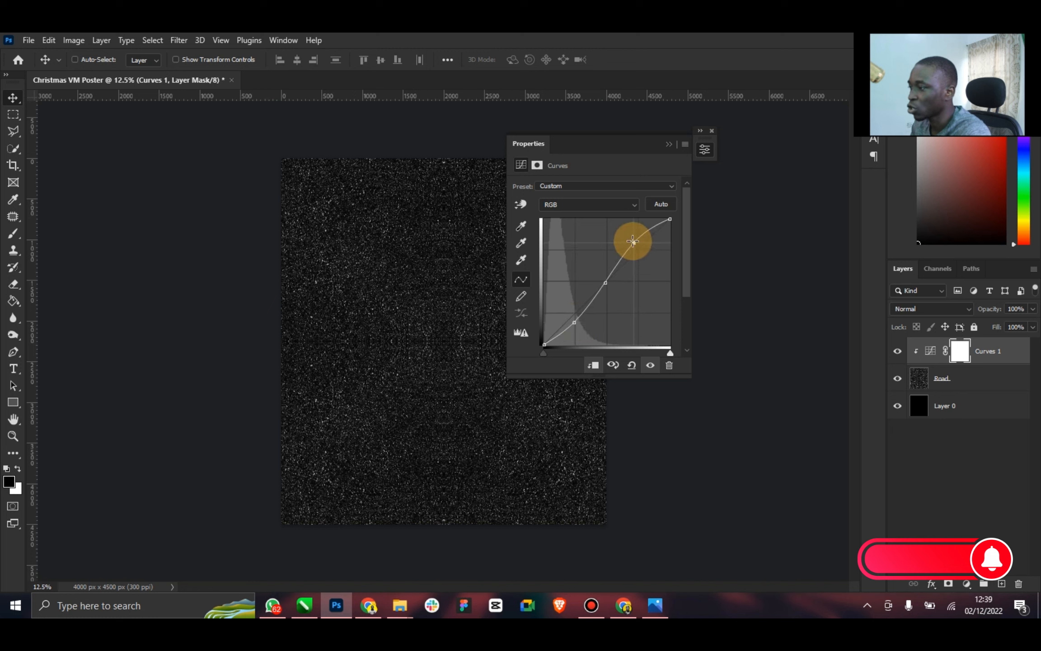
left_click(668, 143)
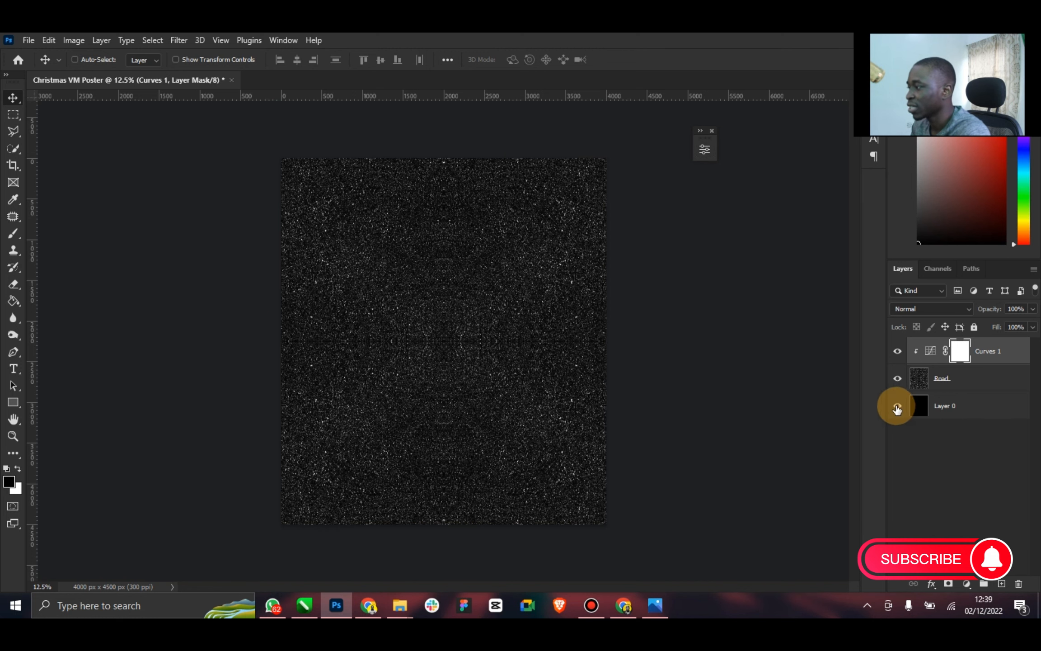
Examine the road texture with and without the Curves adjustment, up close and against the reference poster
left_click(895, 353)
left_click(895, 352)
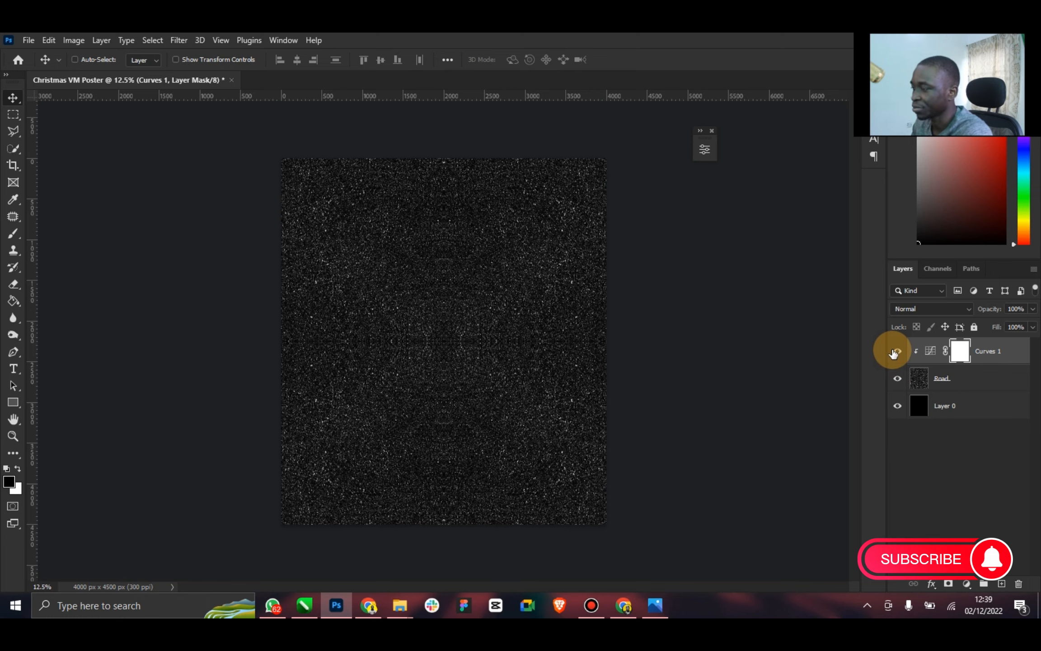
left_click(13, 437)
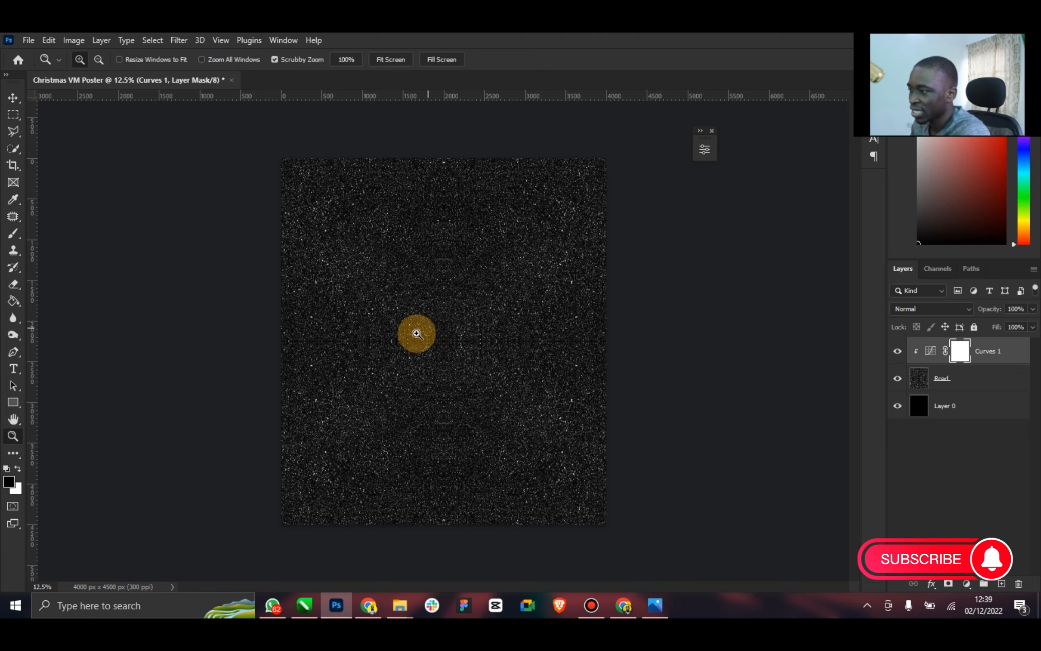
left_click_drag(416, 334, 560, 300)
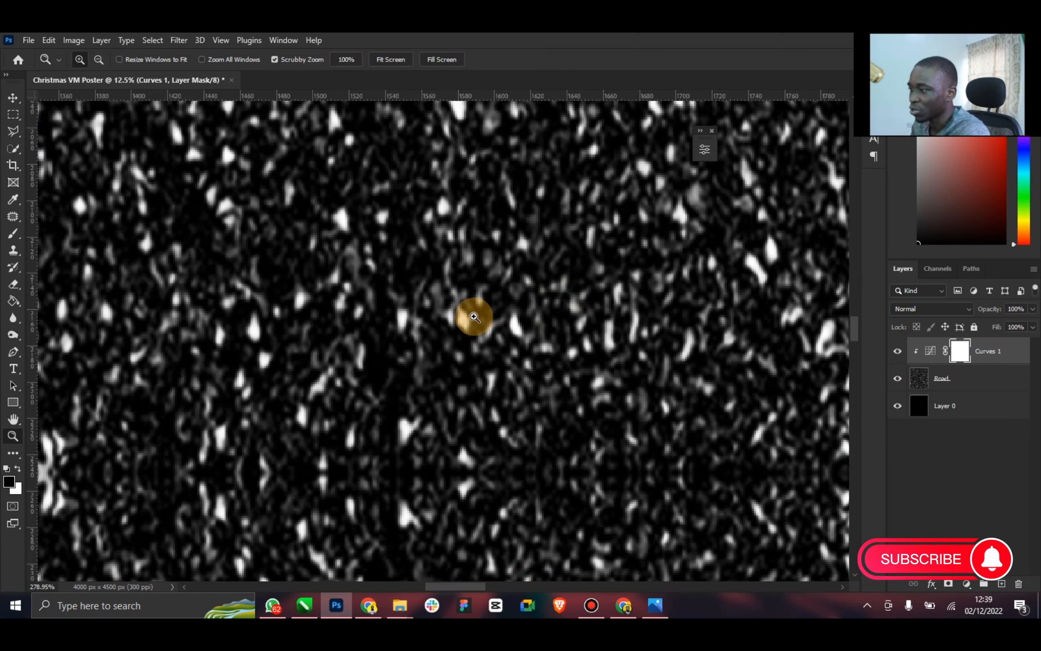
left_click_drag(473, 317, 14, 424)
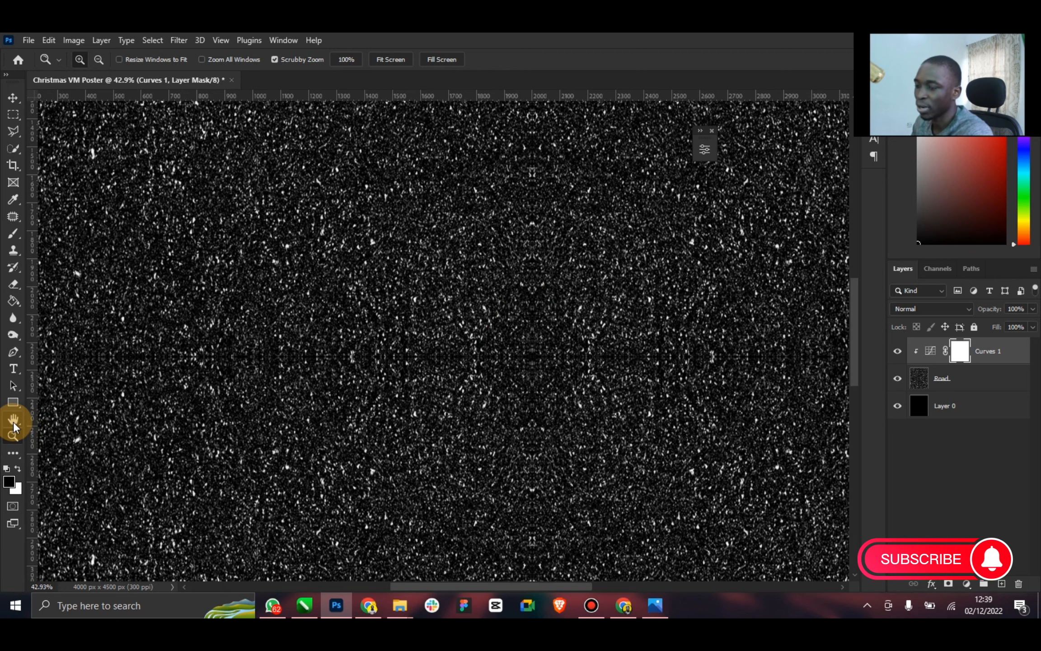
double_click(13, 422)
left_click(655, 605)
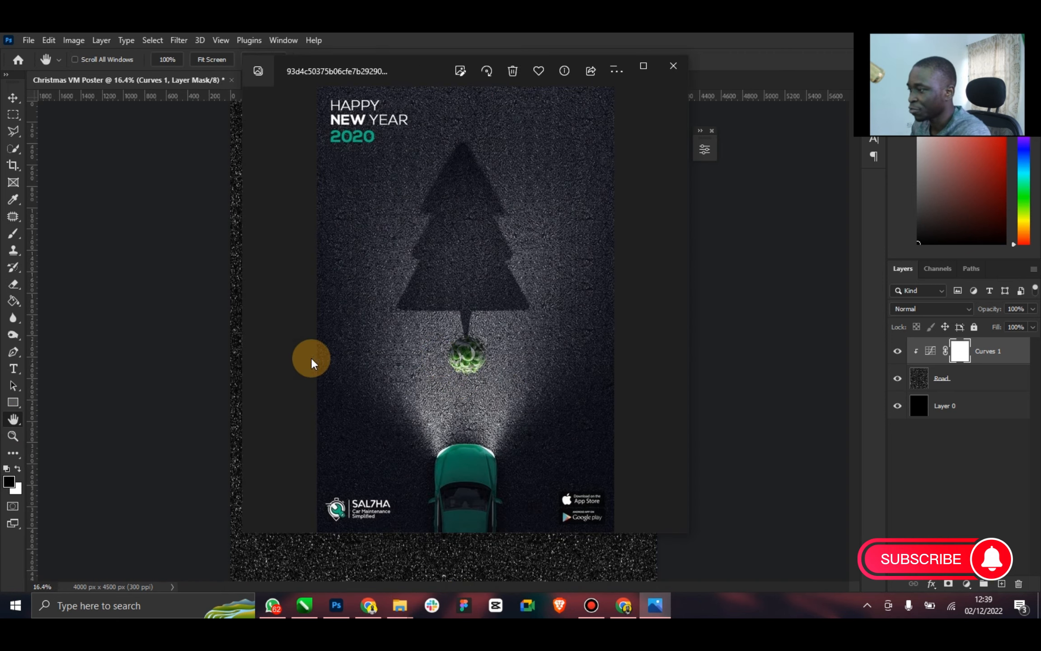
scroll(339, 357, "up", 3)
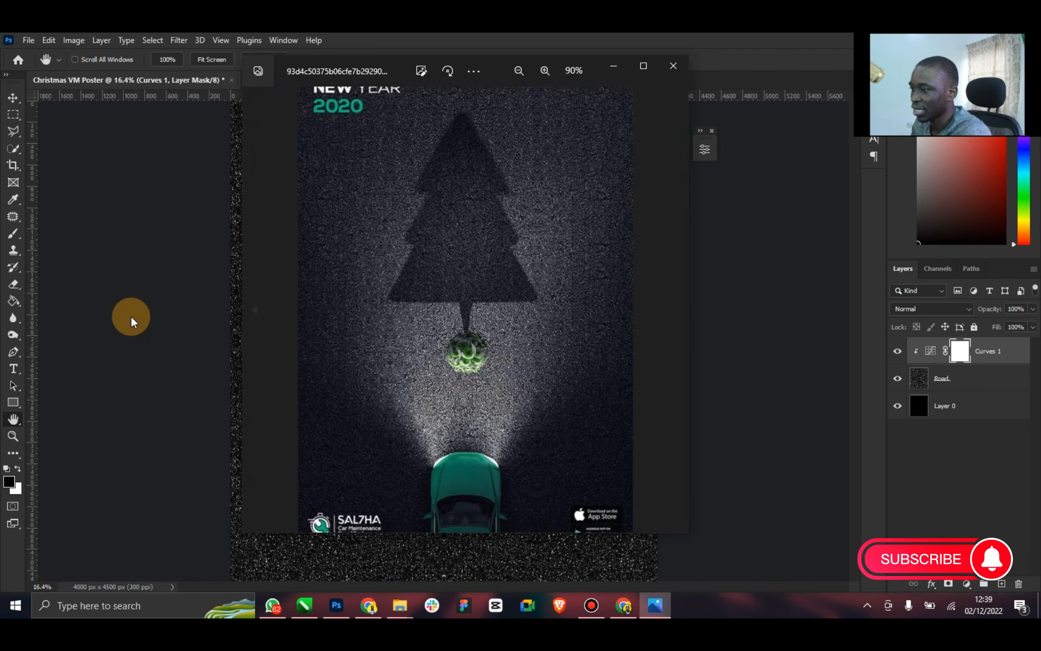
left_click(131, 321)
left_click(13, 436)
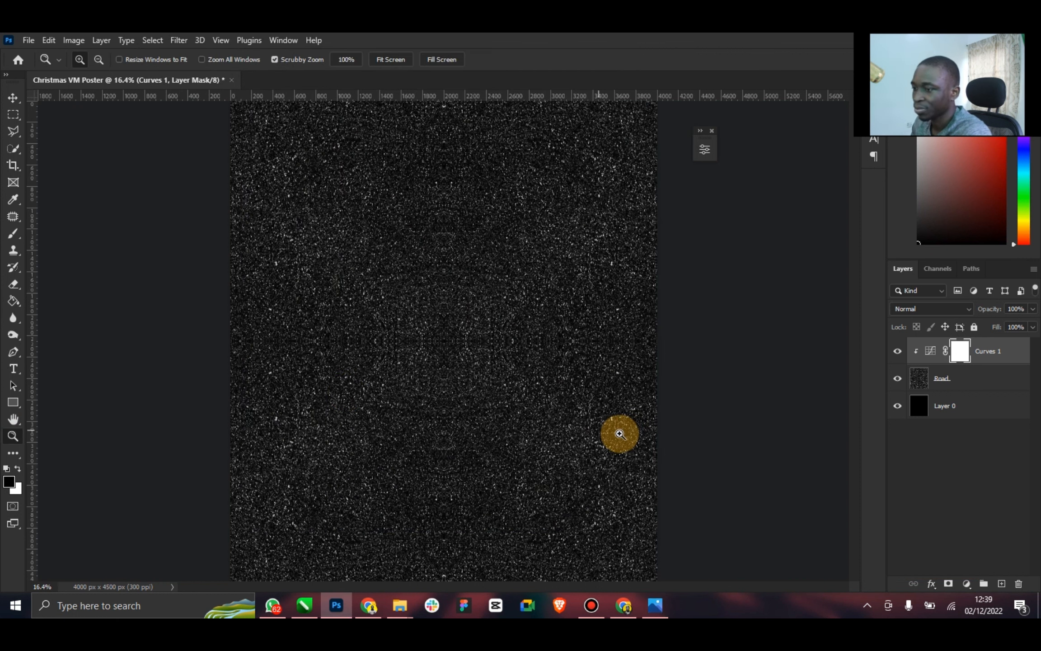
mouse_move(551, 437)
left_mouse_down()
mouse_move(537, 437)
mouse_move(546, 435)
left_mouse_up()
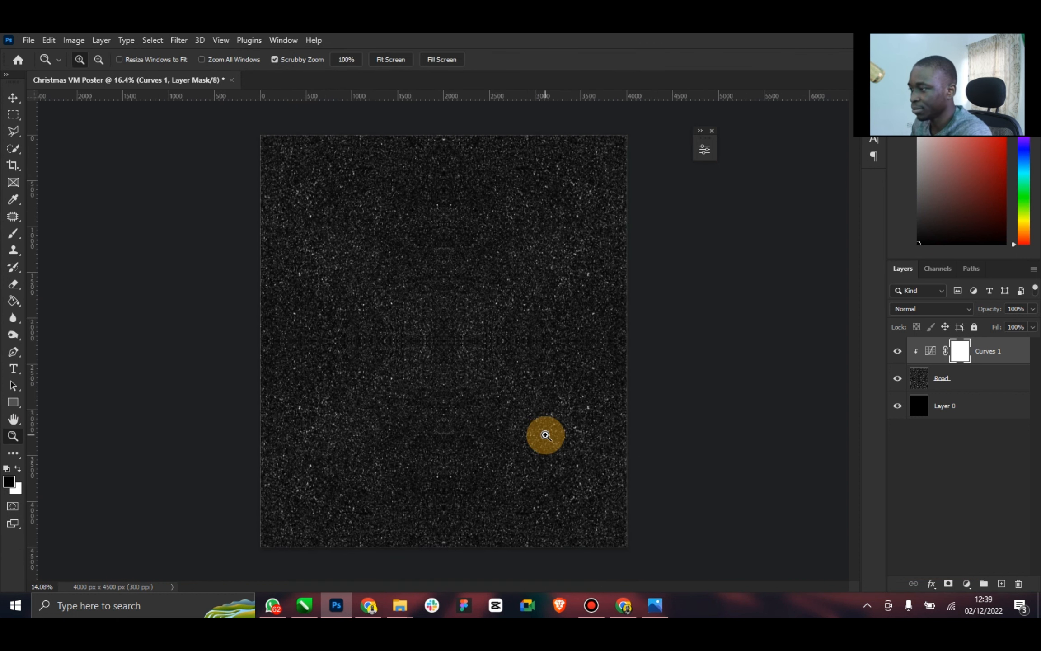
Place the black-asphalt-background-texture image from Downloads above the Curves layer, centred and spanning the canvas width
left_click(13, 97)
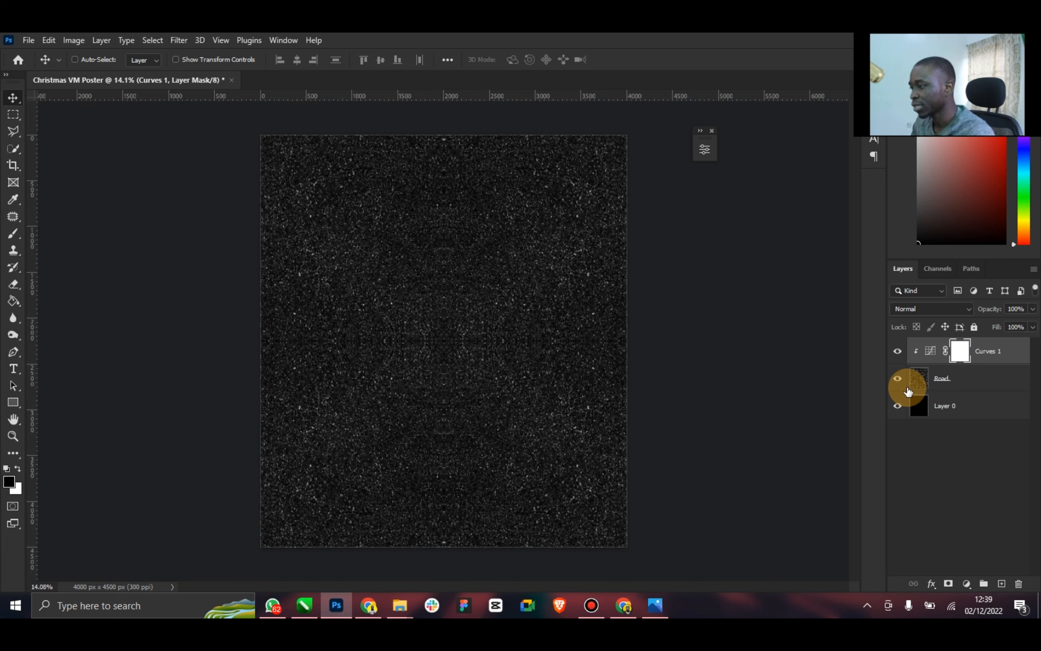
mouse_move(405, 596)
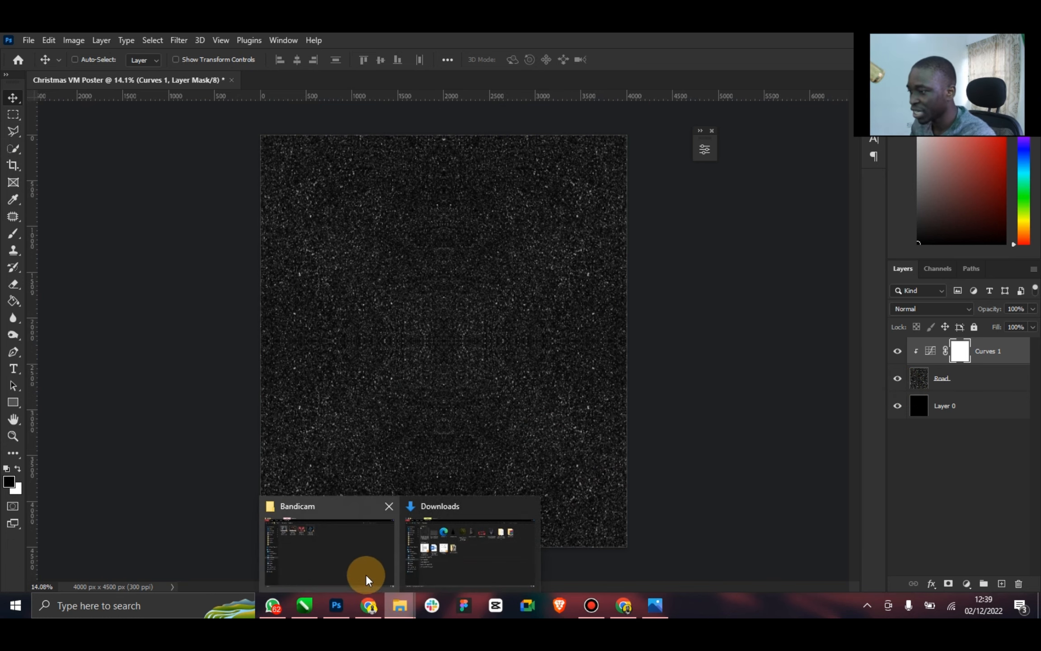
left_click(460, 567)
left_click_drag(210, 141, 392, 385)
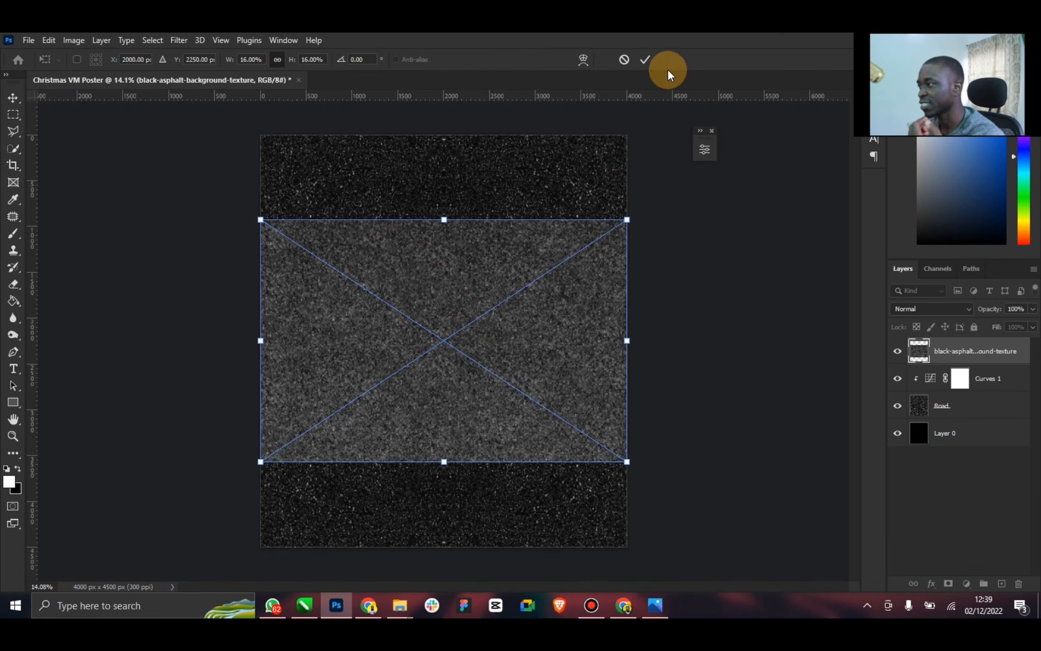
left_click(644, 60)
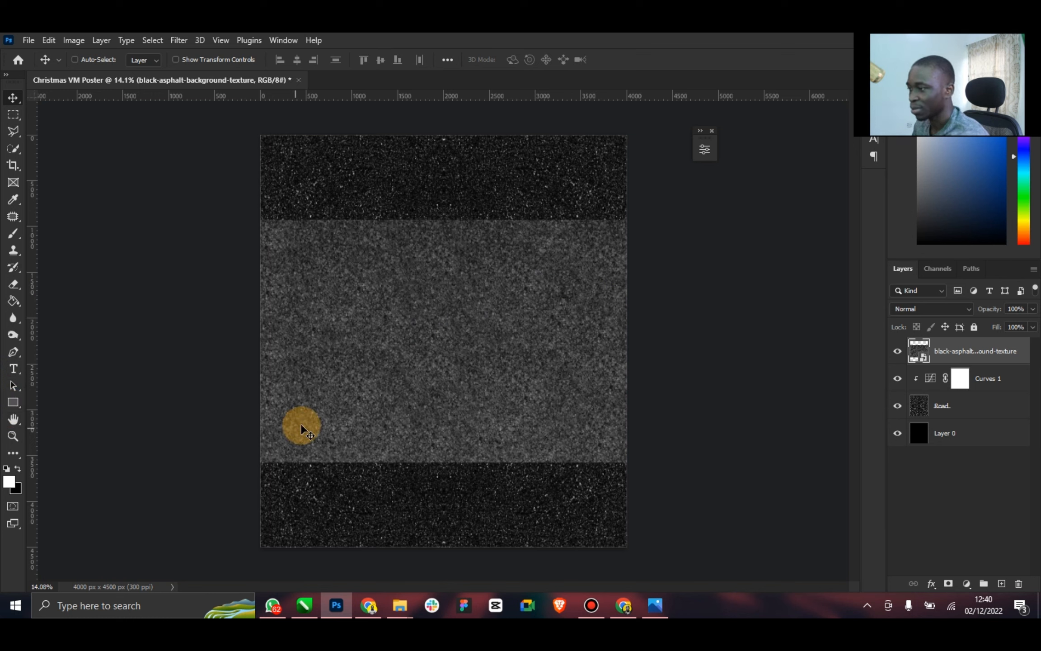
Hide the black asphalt texture layer, rasterize it and rename it Light
left_click(897, 346)
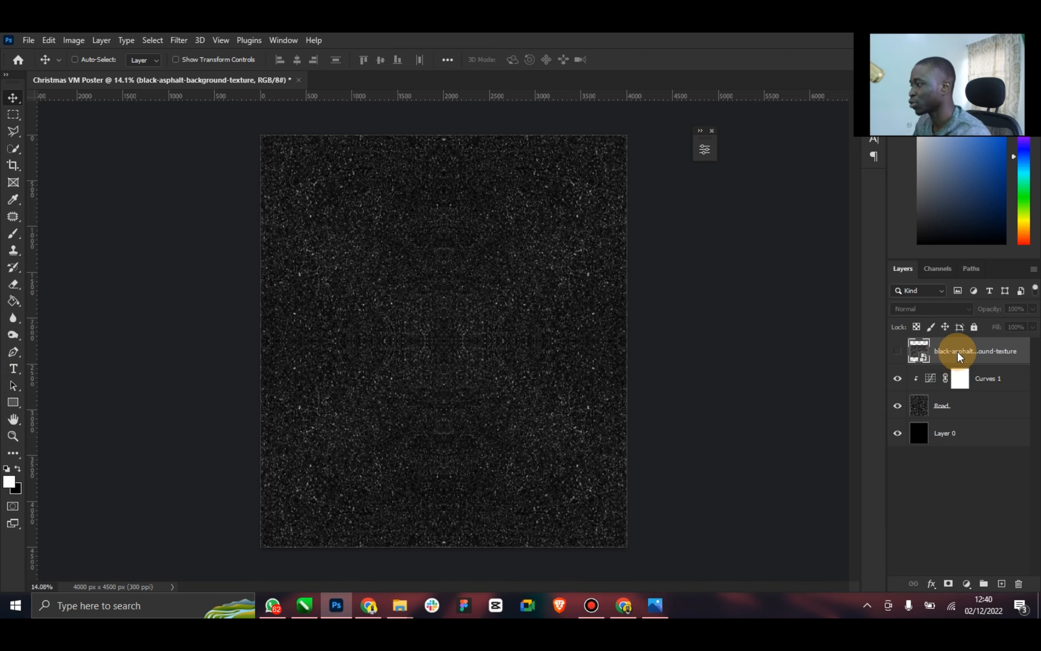
right_click(958, 350)
left_click(829, 293)
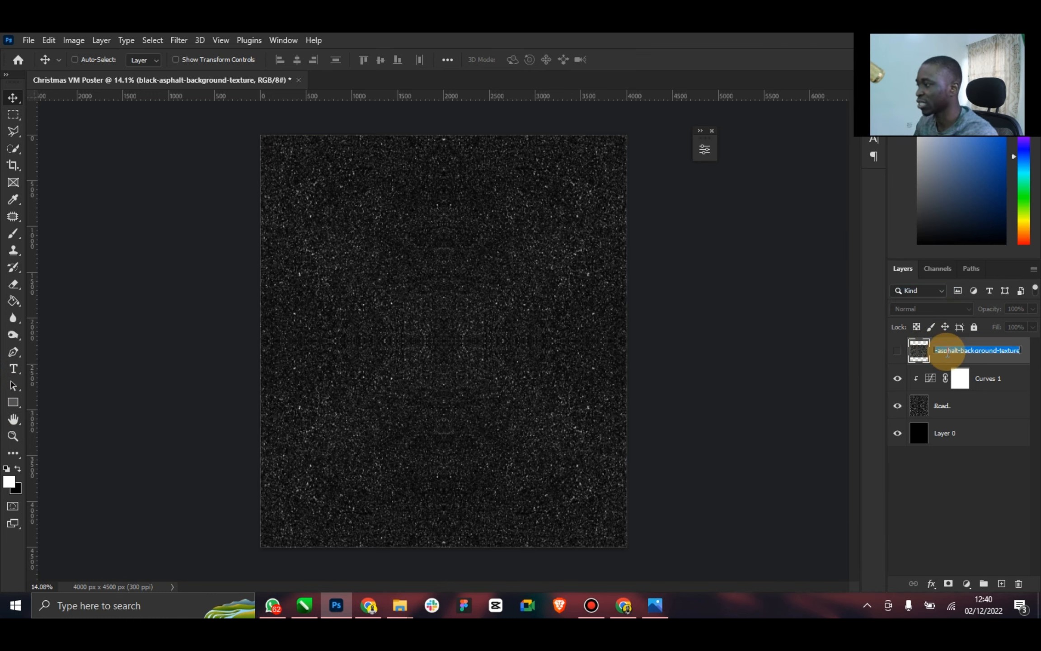
left_click(948, 353)
type("Lifgh")
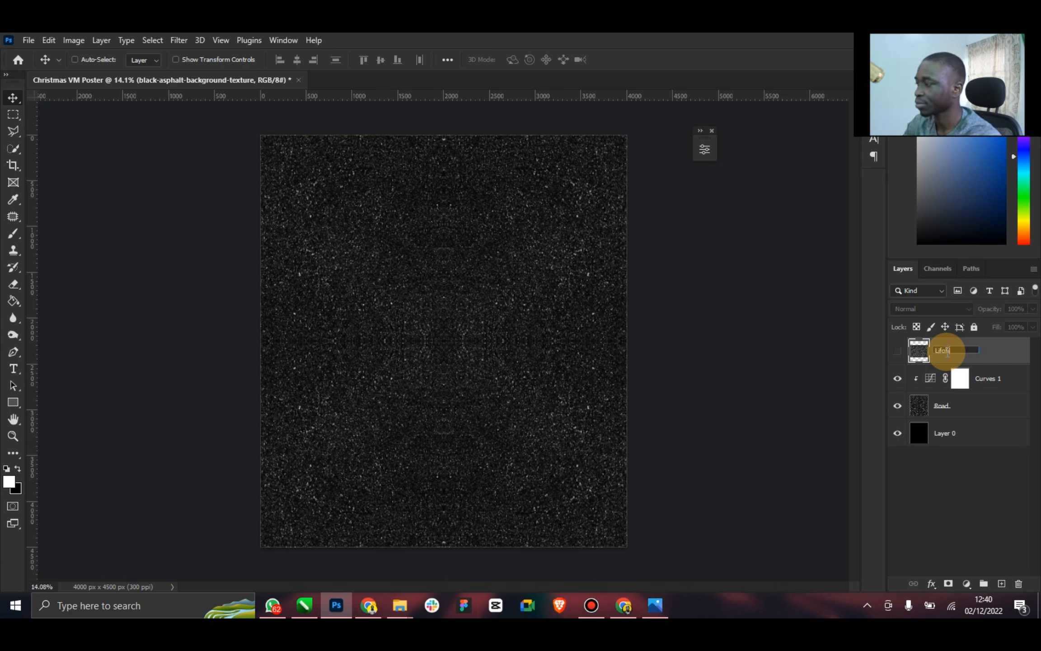
type("ight")
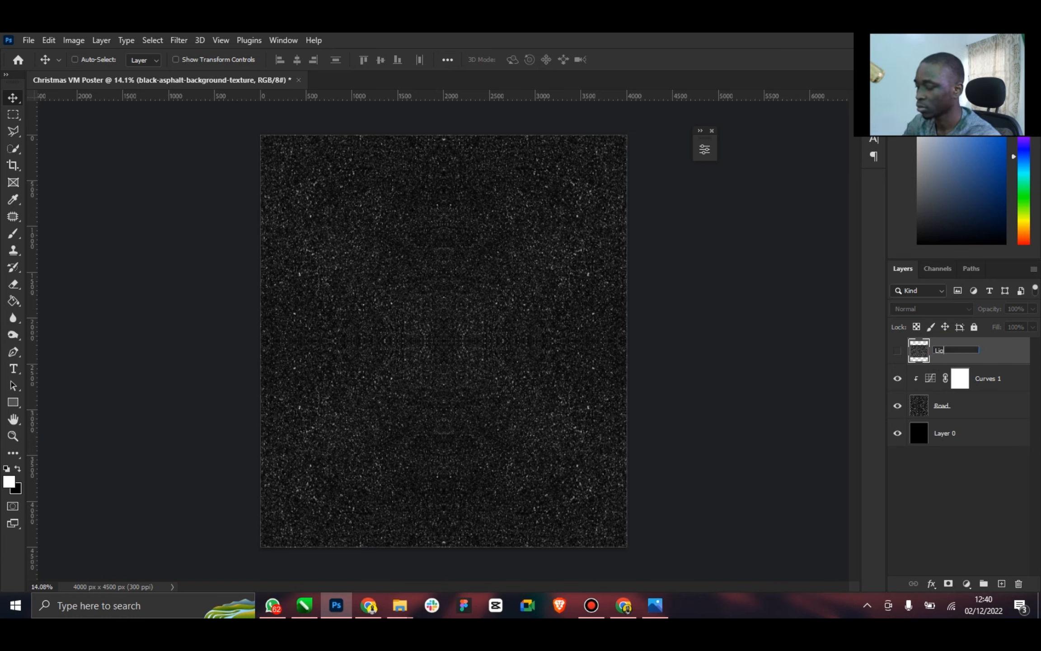
key("Return")
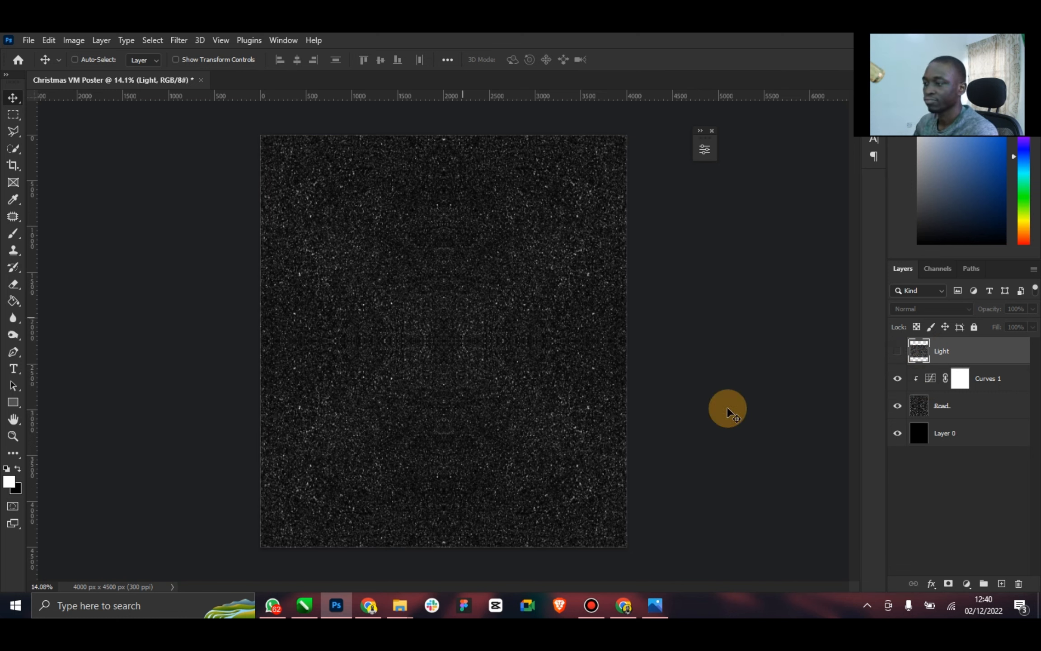
Add a new empty layer directly above the Road layer and name it Shade
left_click(953, 407)
left_click(1000, 582)
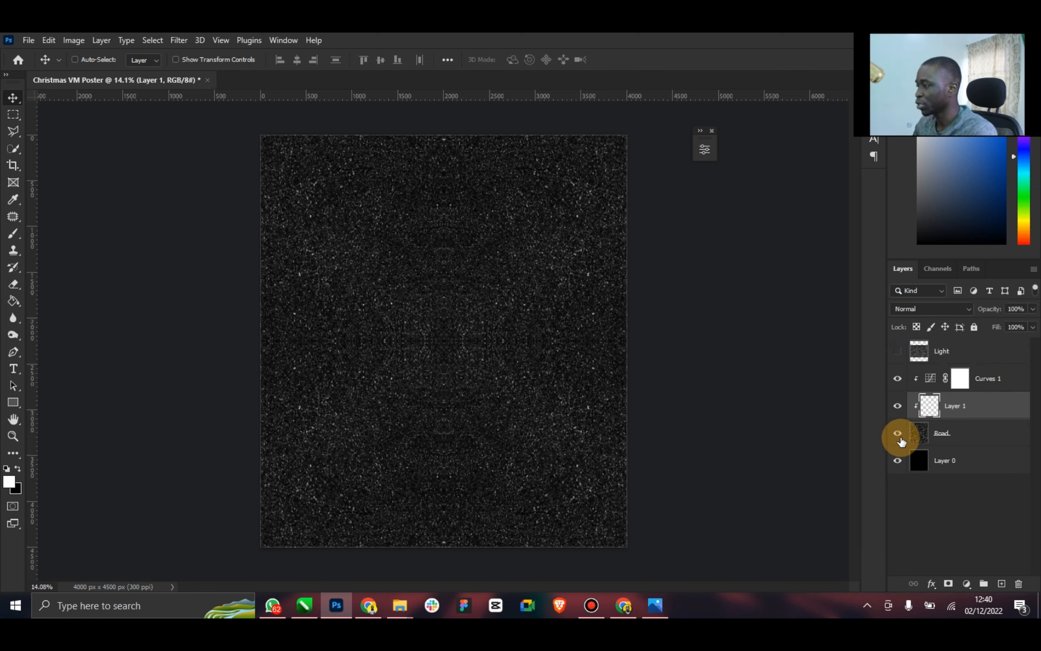
type("Shade")
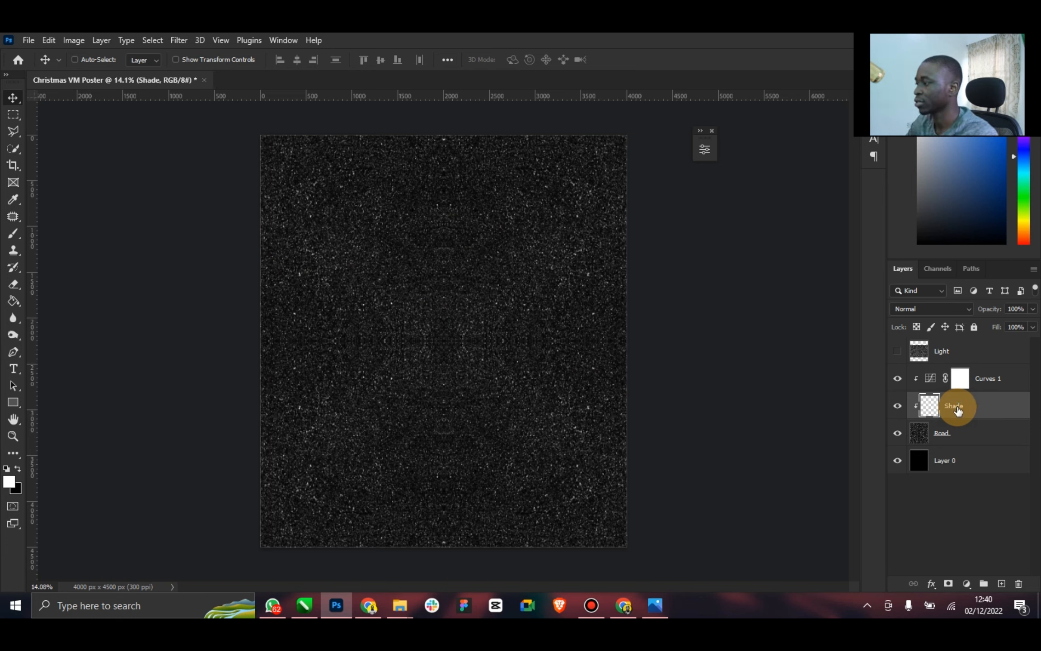
Paint black over the bottom and both side edges of the Shade layer with a 3500 px Soft Round brush
left_click(17, 470)
left_click(12, 234)
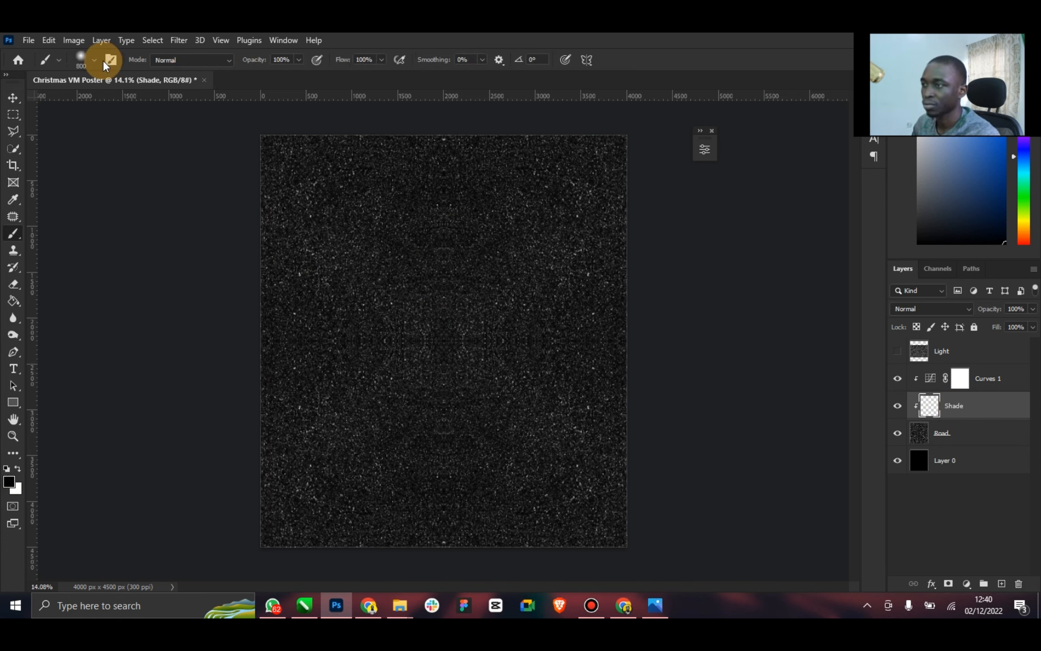
left_click(84, 60)
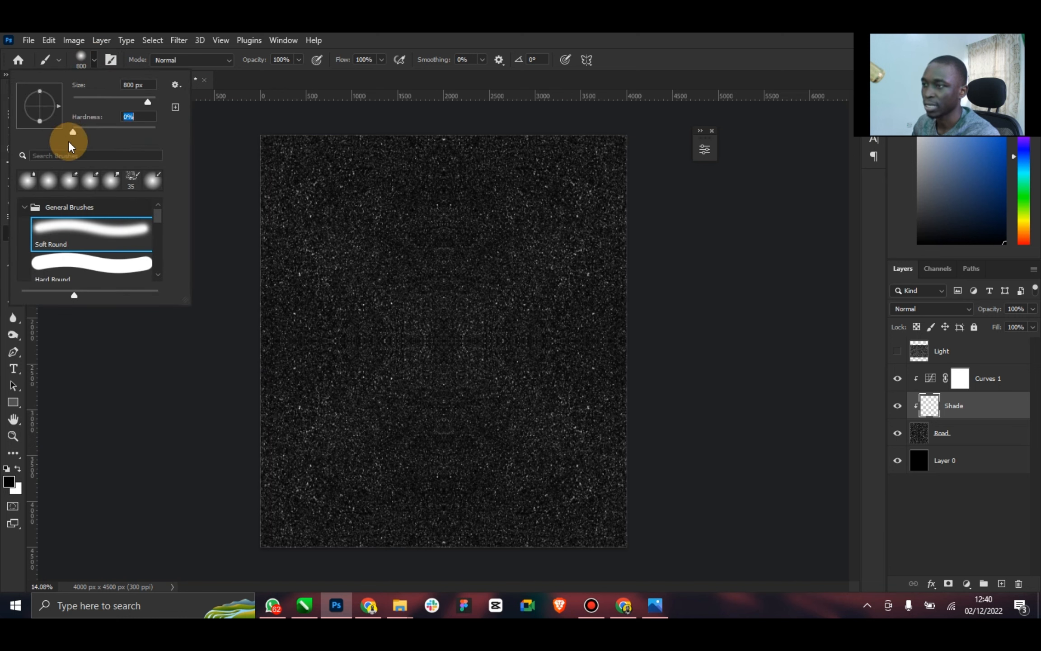
left_click(219, 448)
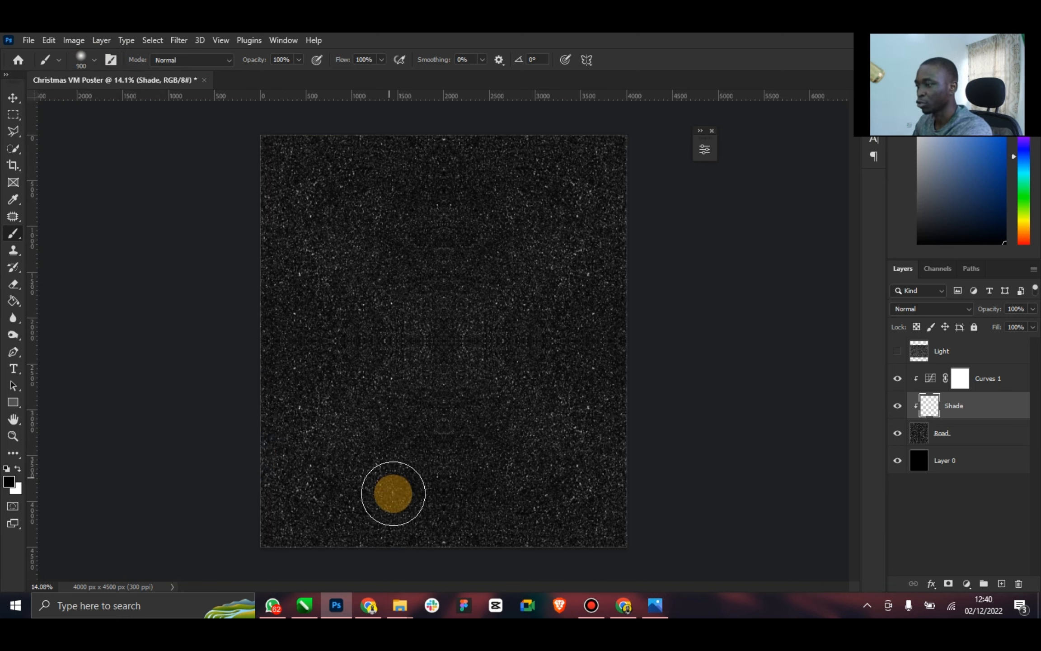
key("bracketright")
key("bracketright")
key("bracketright")
key("bracketright")
key("bracketright")
key("bracketright")
key("bracketright")
key("bracketright")
key("bracketright")
key("bracketright")
key("bracketright")
key("bracketright")
key("bracketright")
key("bracketright")
key("bracketright")
key("bracketright")
key("bracketright")
key("bracketright")
key("bracketright")
key("bracketright")
key("bracketright")
key("bracketright")
key("bracketright")
key("bracketright")
key("bracketright")
key("bracketright")
key("bracketright")
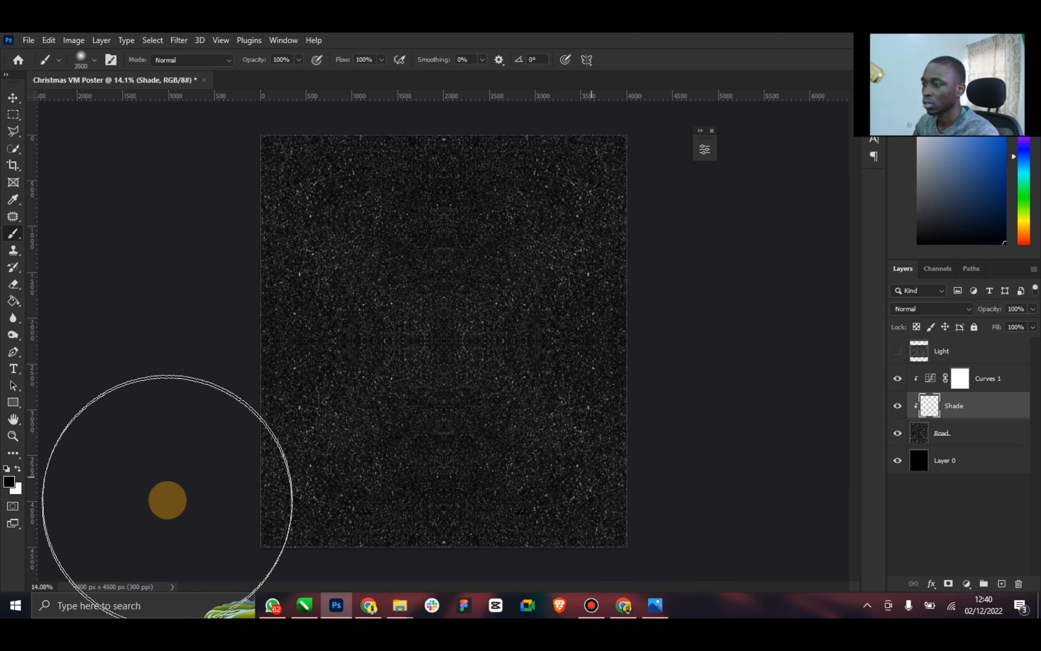
mouse_move(167, 500)
left_mouse_down()
mouse_move(176, 491)
mouse_move(170, 335)
left_mouse_up()
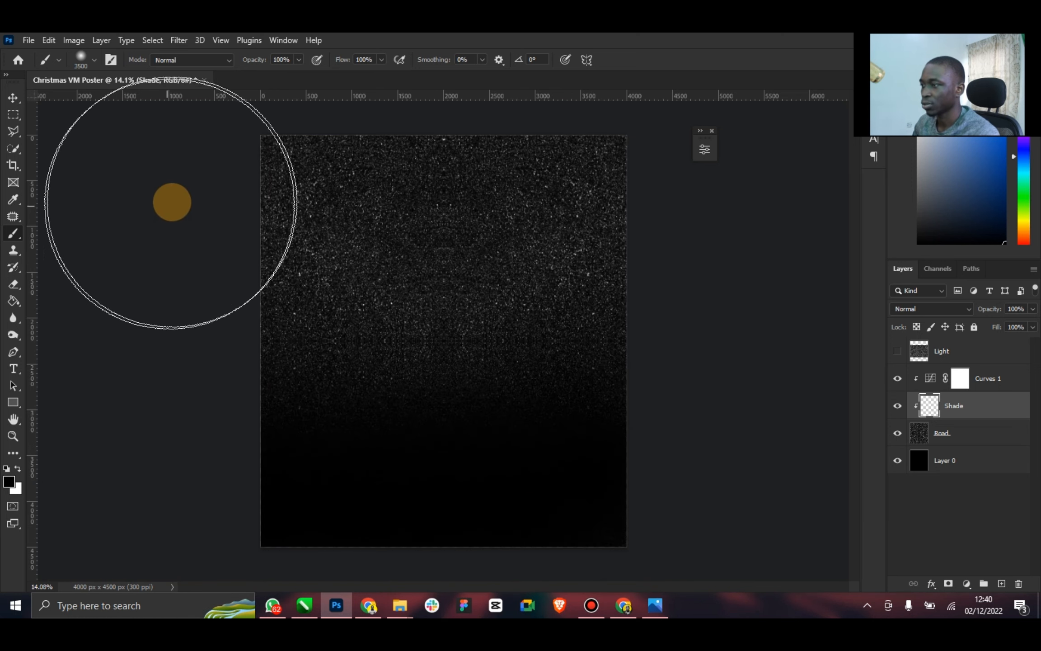
mouse_move(676, 186)
left_mouse_down()
mouse_move(729, 395)
mouse_move(721, 464)
mouse_move(684, 512)
mouse_move(600, 519)
mouse_move(497, 501)
mouse_move(472, 462)
mouse_move(447, 452)
mouse_move(180, 384)
left_mouse_up()
left_click(11, 95)
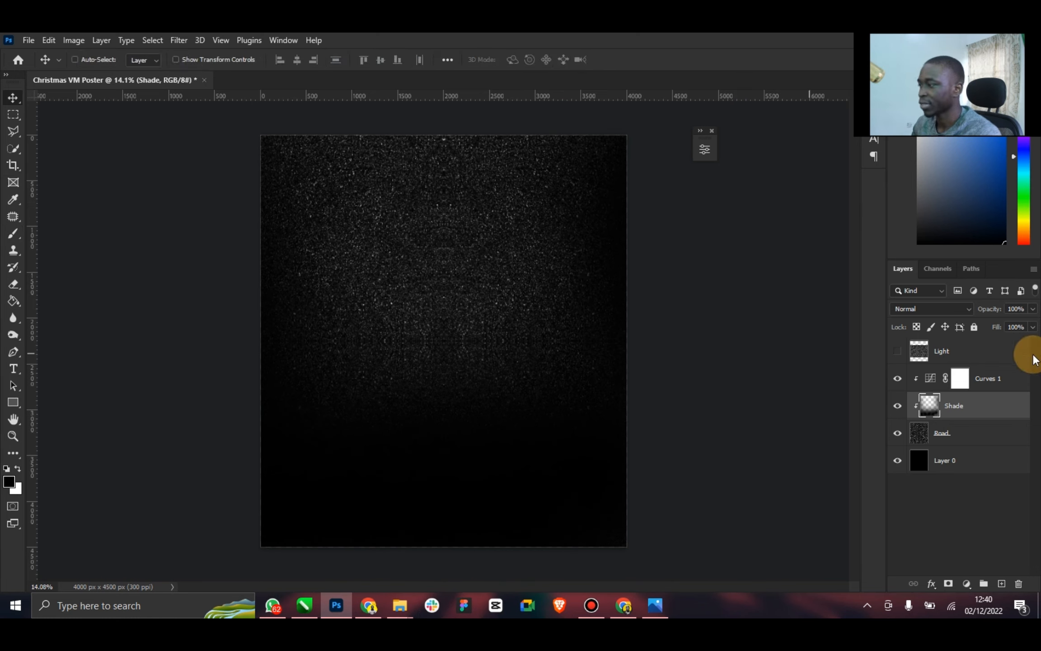
Set the Shade layer to Soft Light at 70% opacity and compare the texture with and without it
left_click(966, 309)
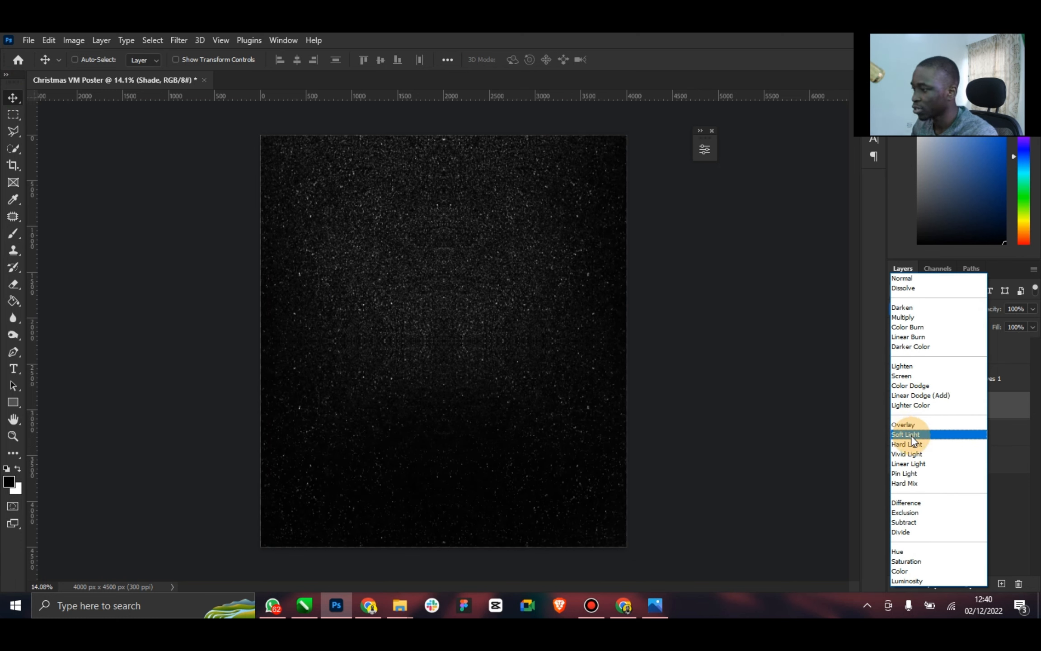
left_click(911, 435)
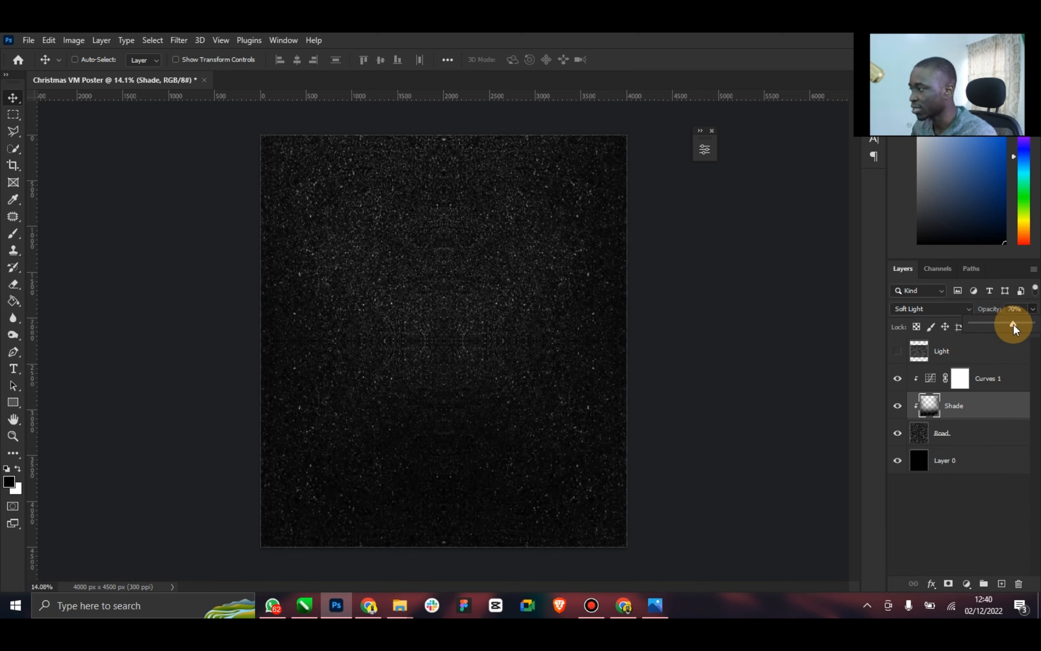
left_click(899, 407)
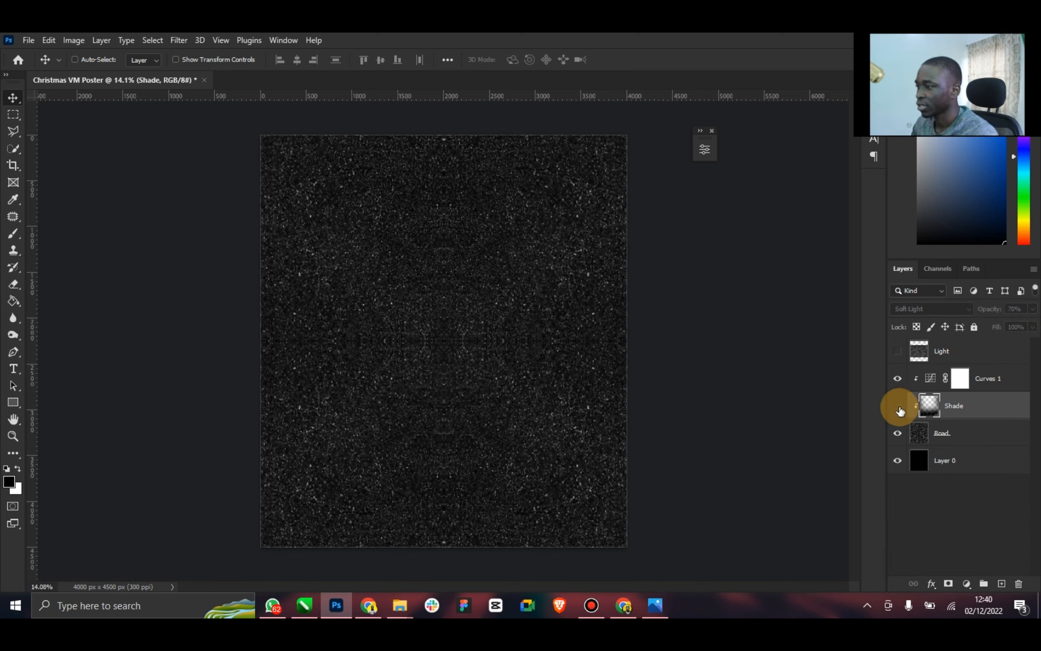
left_click(898, 407)
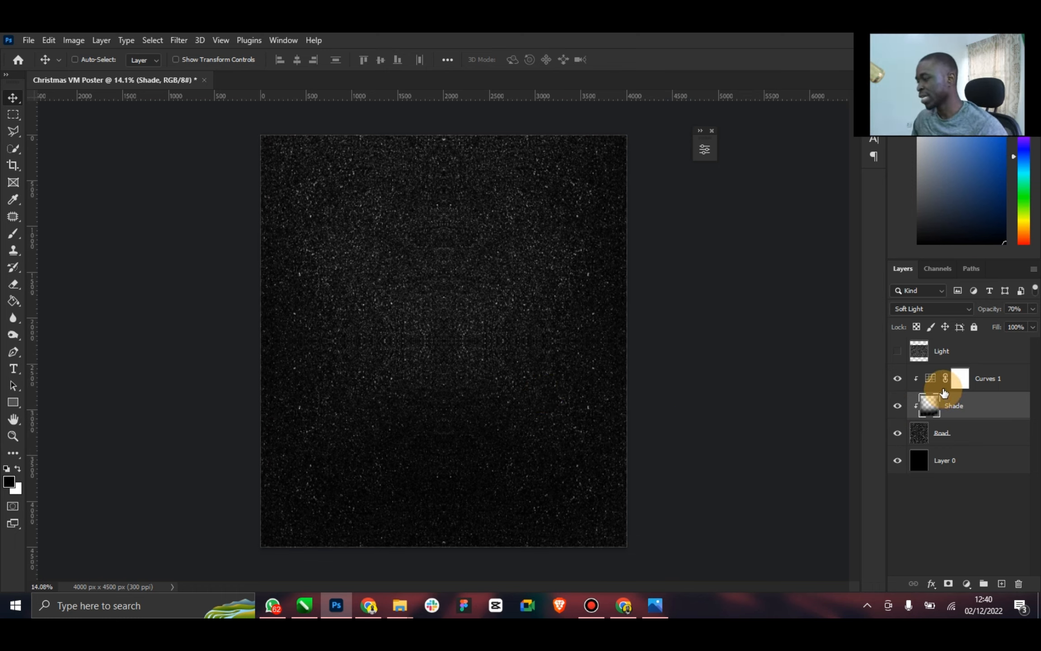
Show the Light layer and try to squash its texture vertically to about 28% of its height
left_click(898, 352)
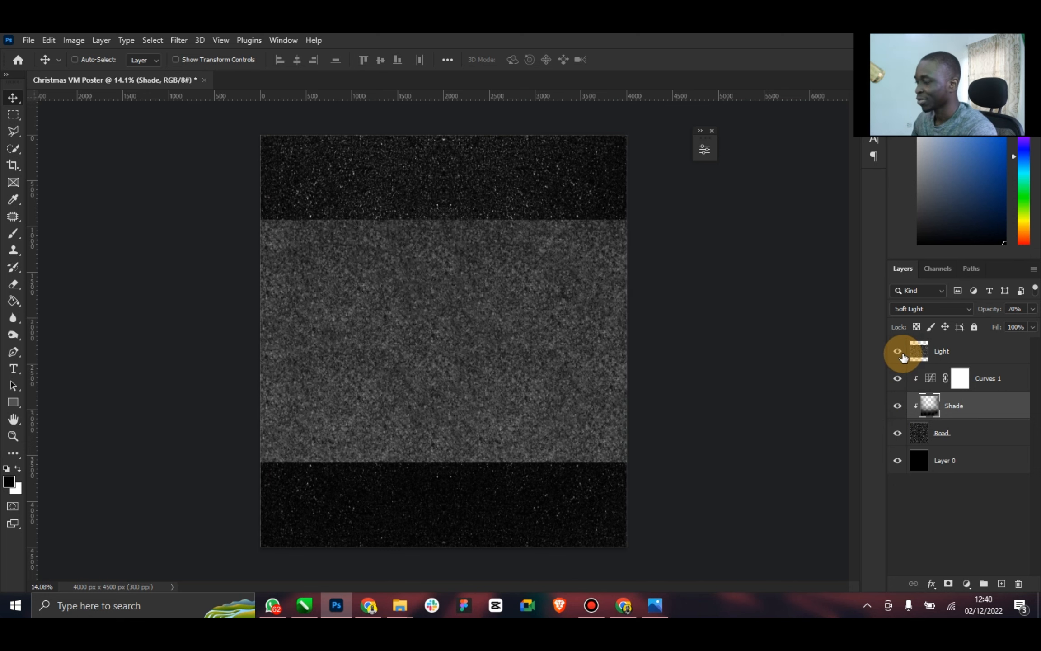
left_click(945, 351)
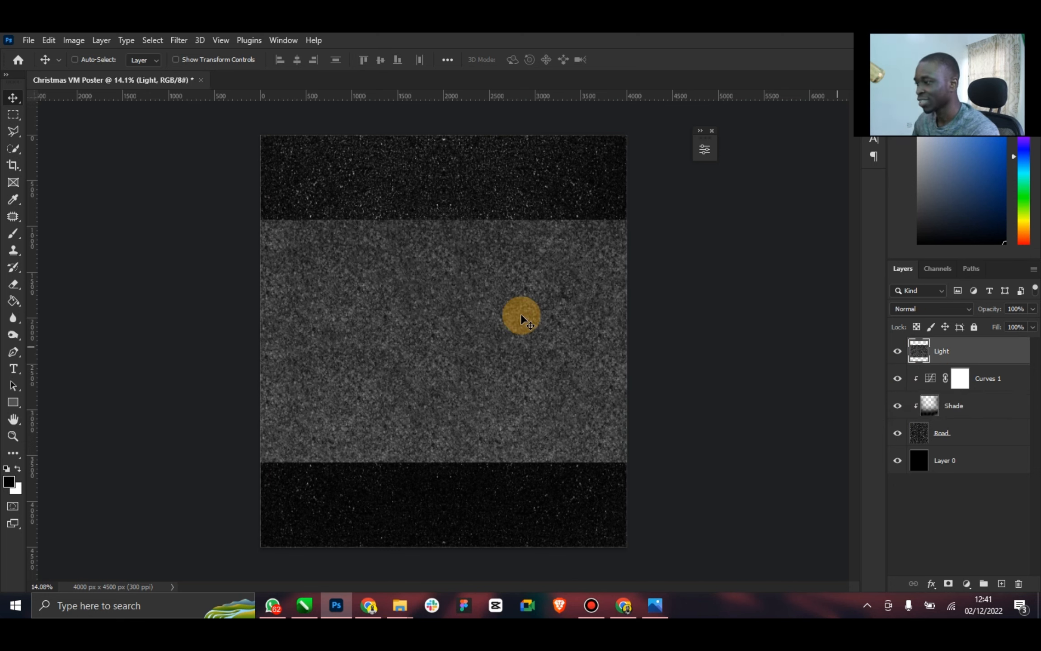
left_click(209, 61)
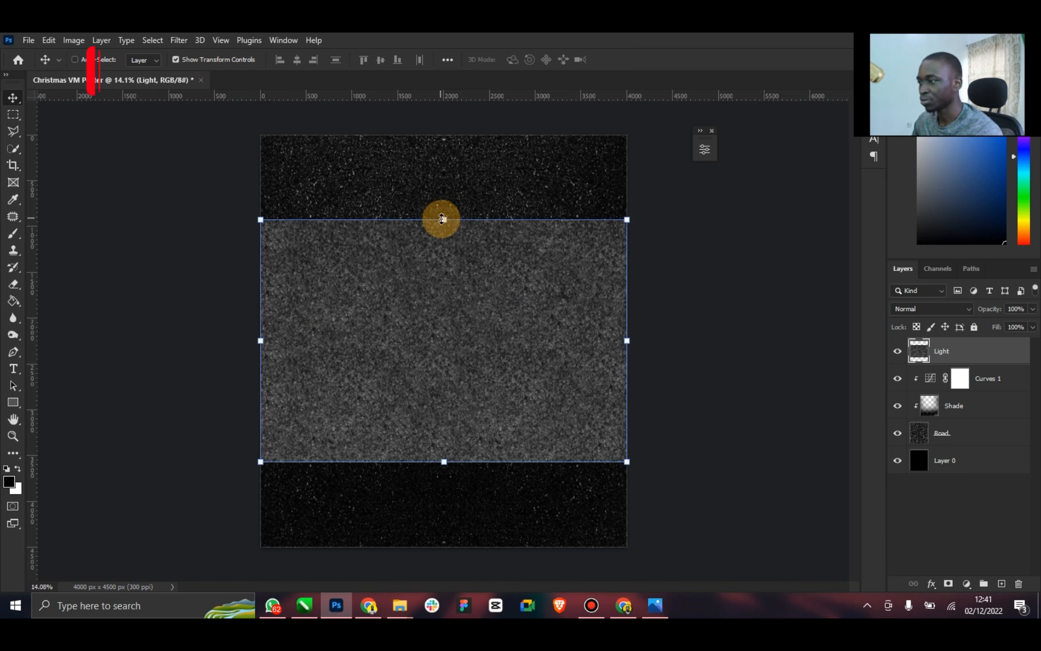
left_click_drag(441, 219, 462, 395)
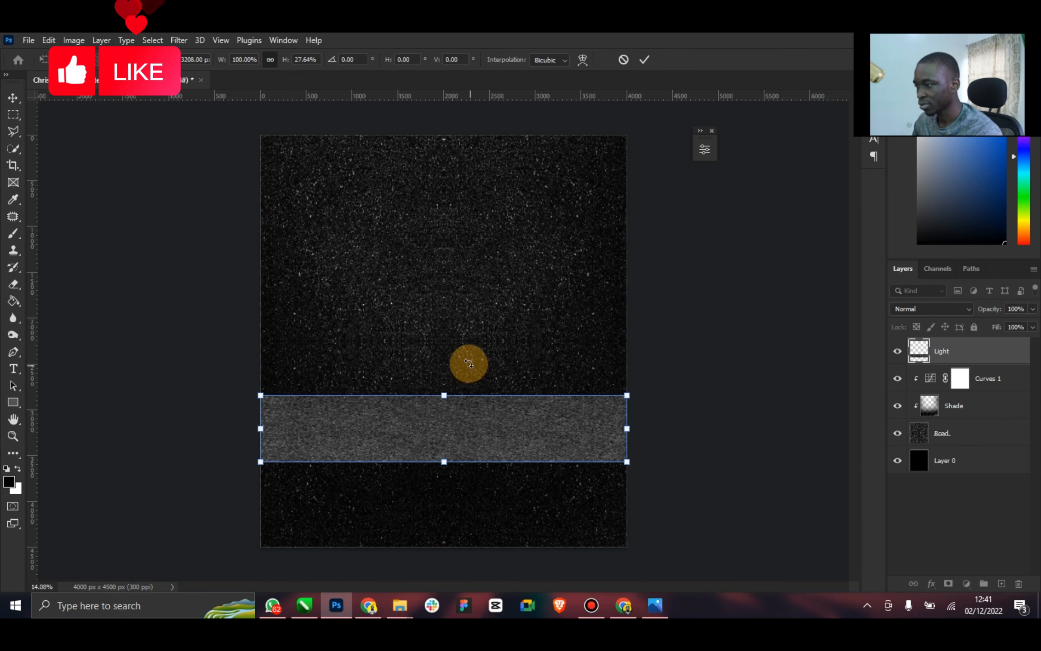
key("ctrl+z")
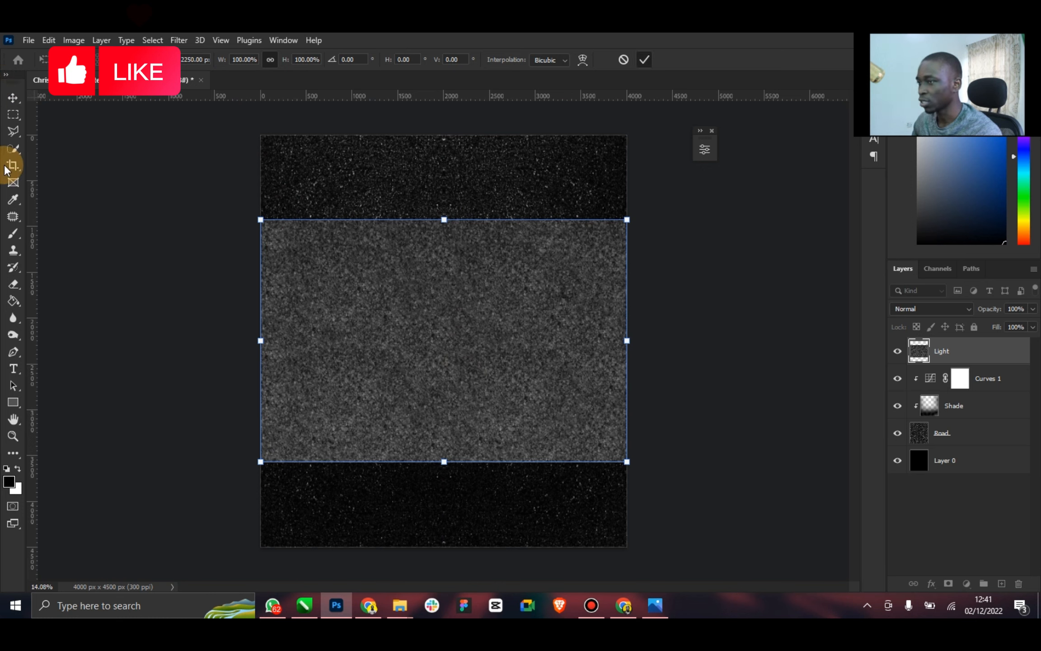
key("Escape")
left_click(195, 63)
left_click(545, 403)
left_click(847, 381)
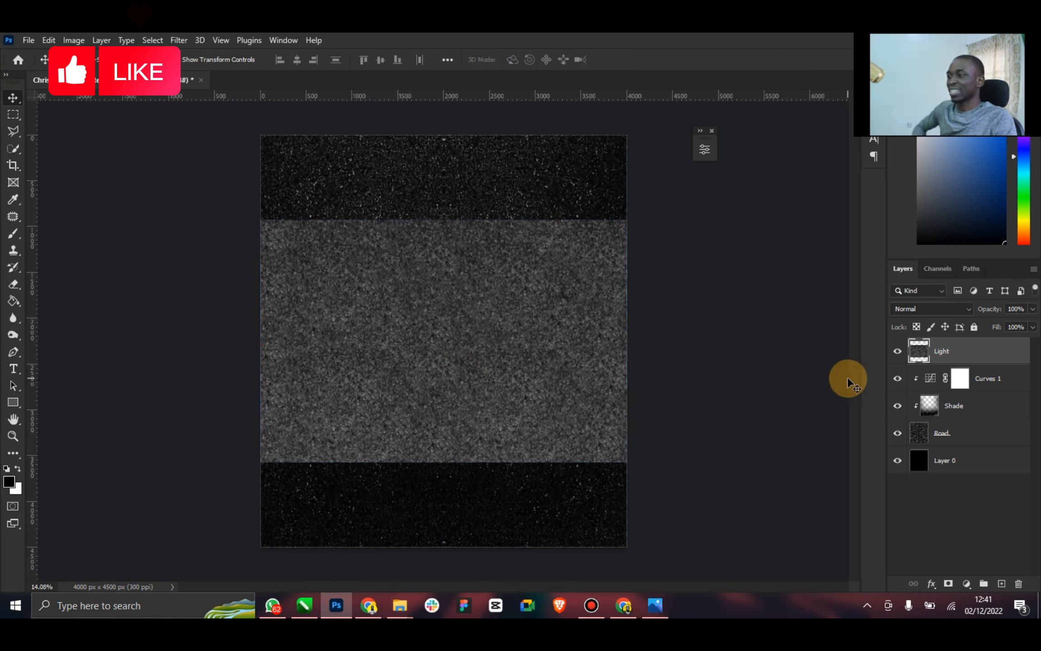
Examine the headlight glow and road texture on the reference poster in the image viewer
left_click(649, 605)
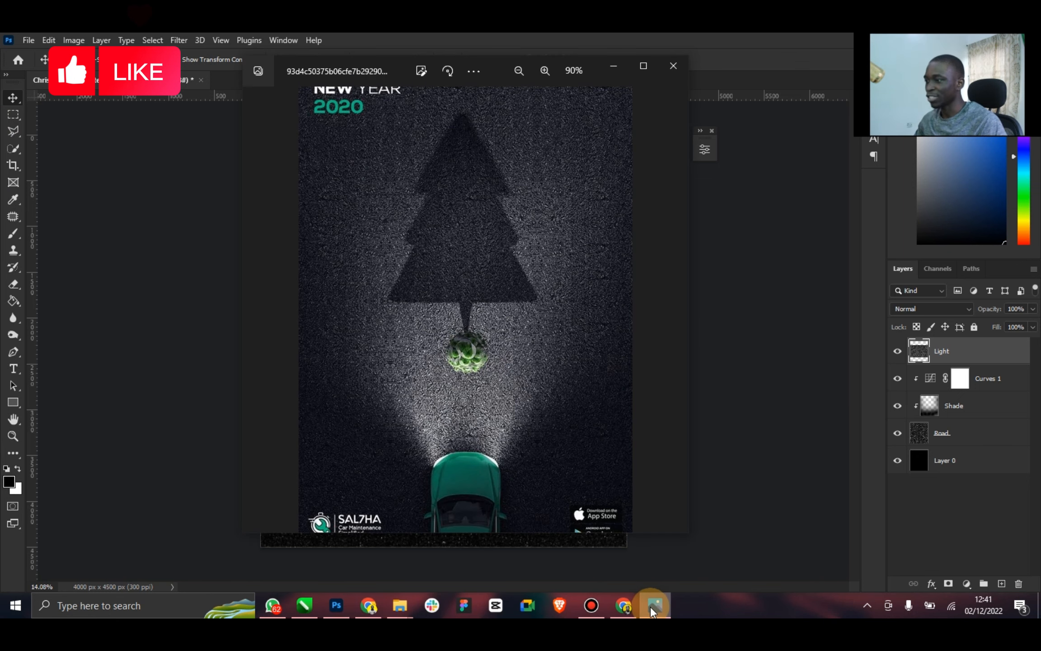
left_click(650, 606)
left_click(653, 610)
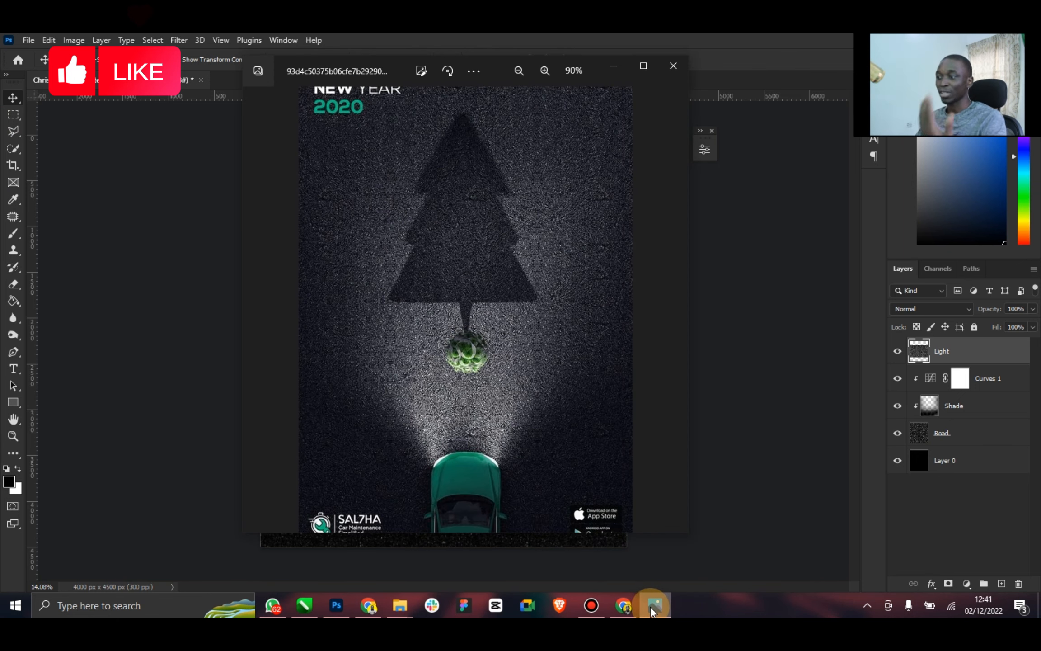
left_click(652, 610)
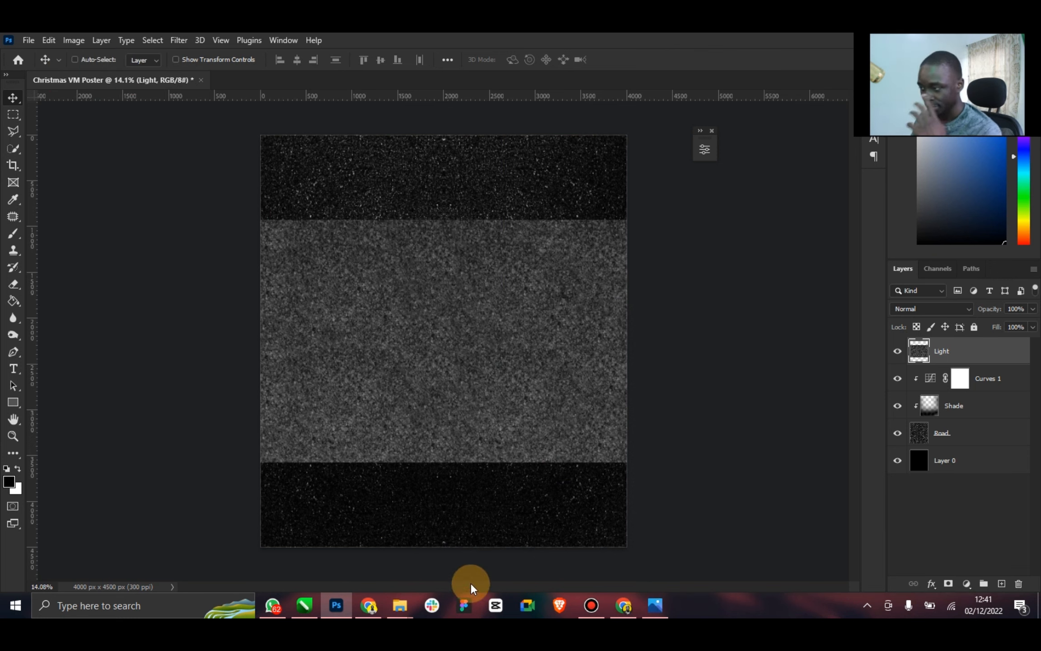
Try a black rectangle about 4526 × 257 px across the lower edge of the Light texture, and hide the Light layer
left_click(13, 134)
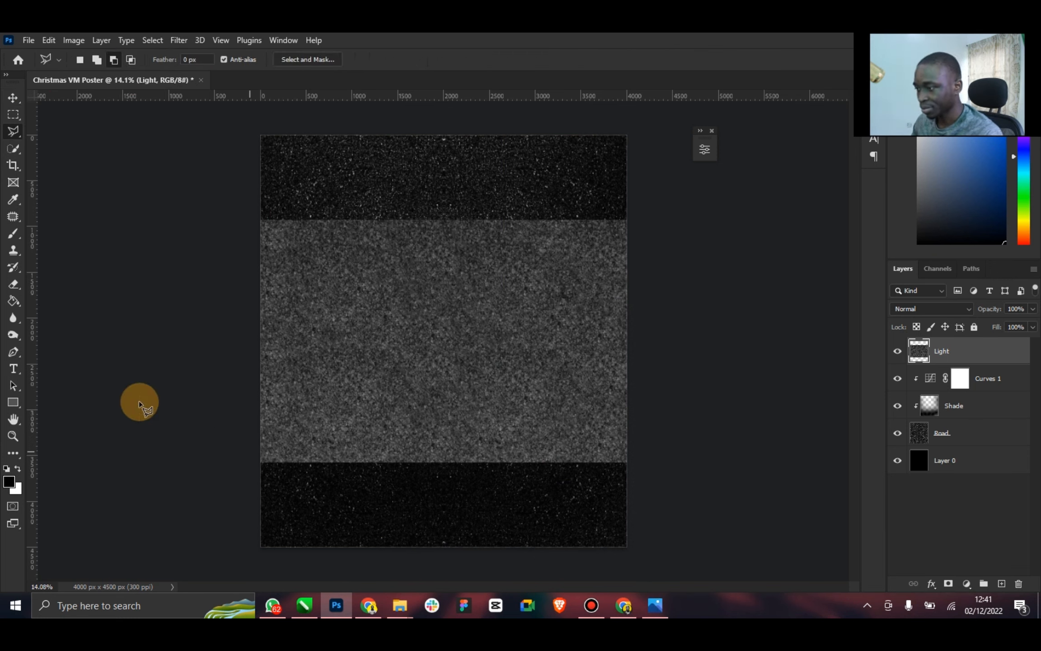
key("u")
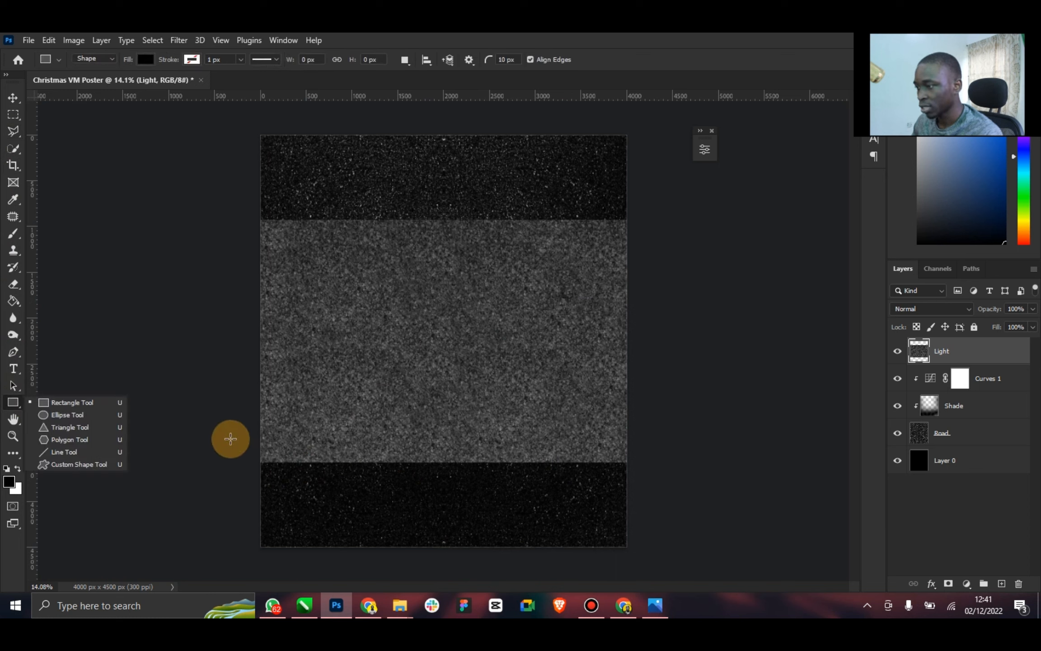
left_click_drag(229, 438, 516, 465)
left_click_drag(639, 462, 646, 461)
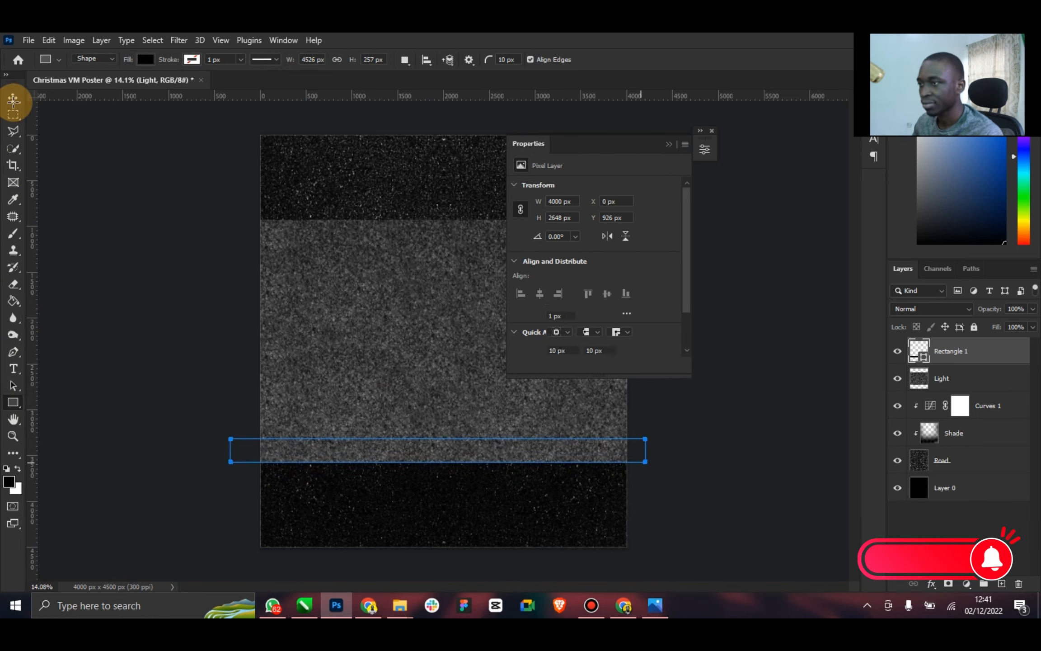
left_click(13, 98)
left_click(670, 144)
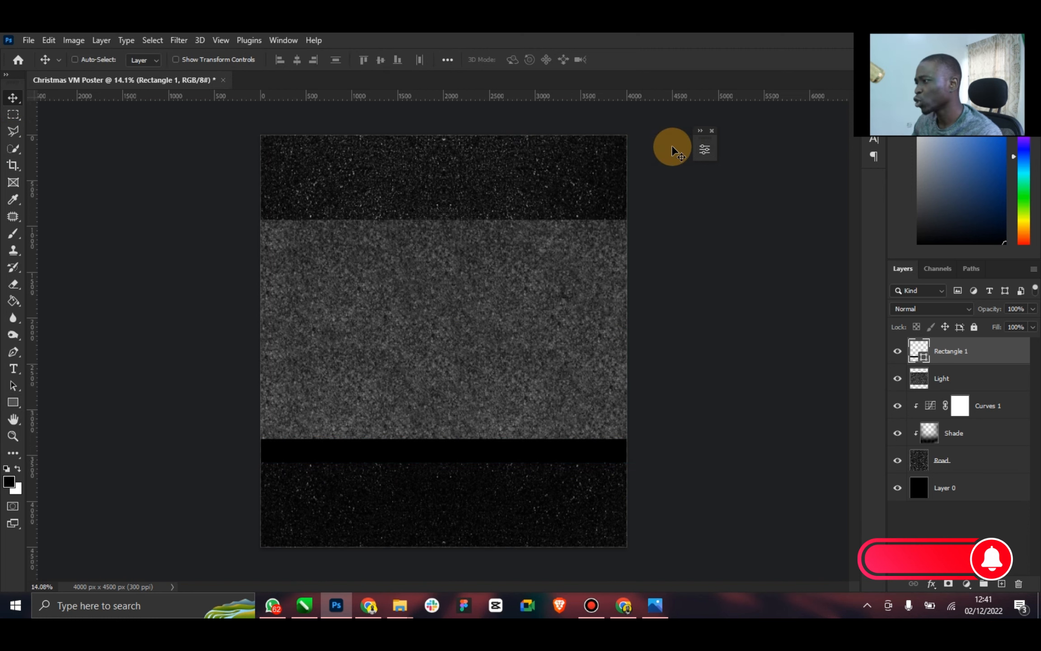
left_click(939, 368)
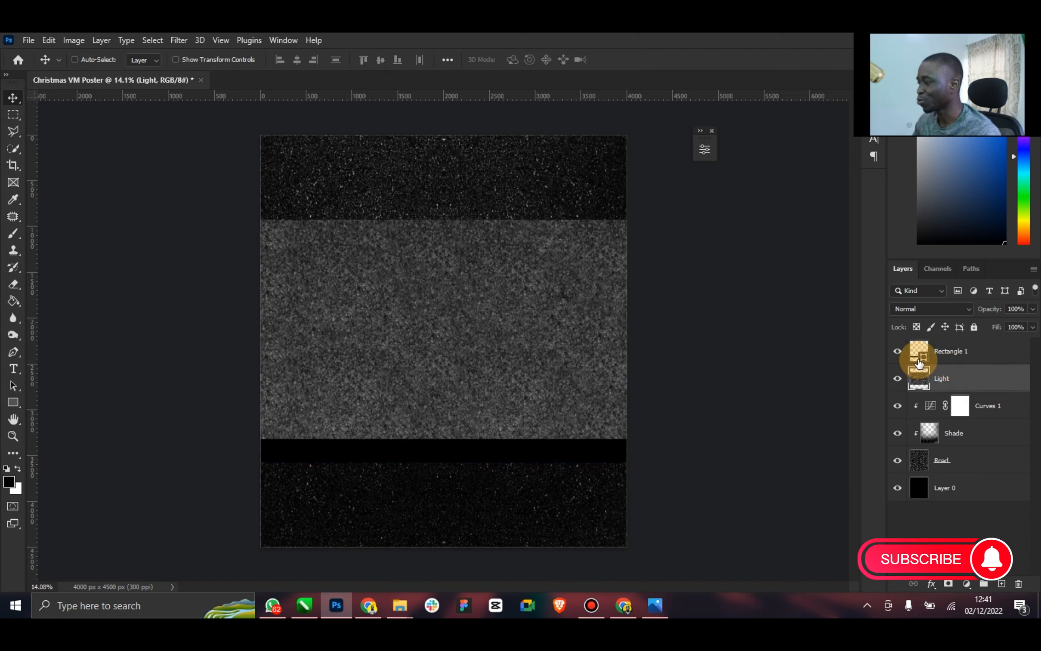
left_click(938, 359)
key("Delete")
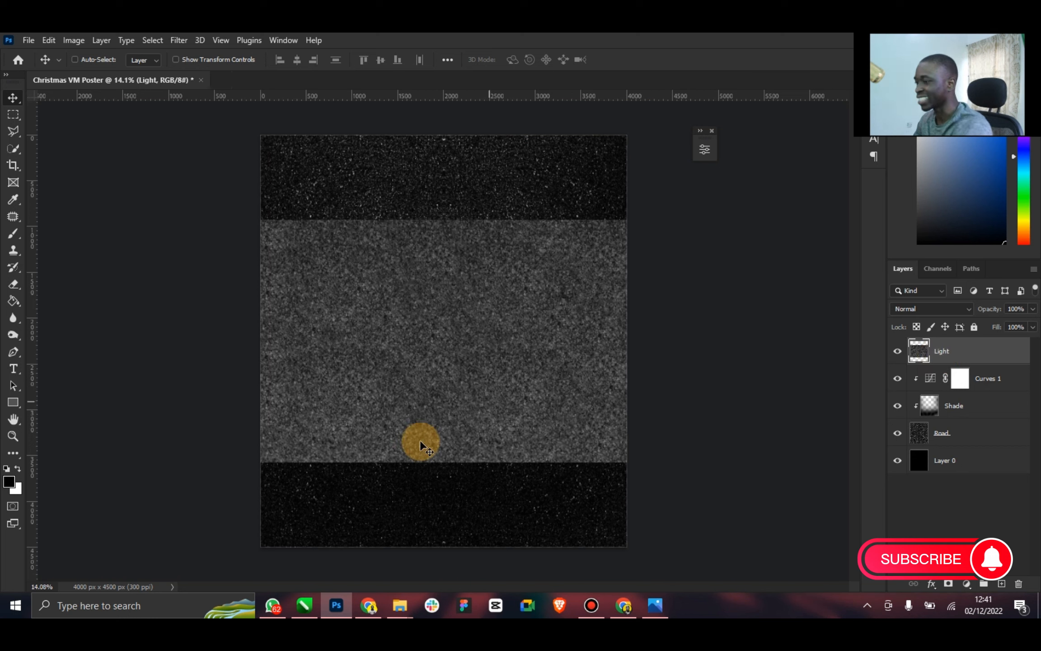
left_click(893, 351)
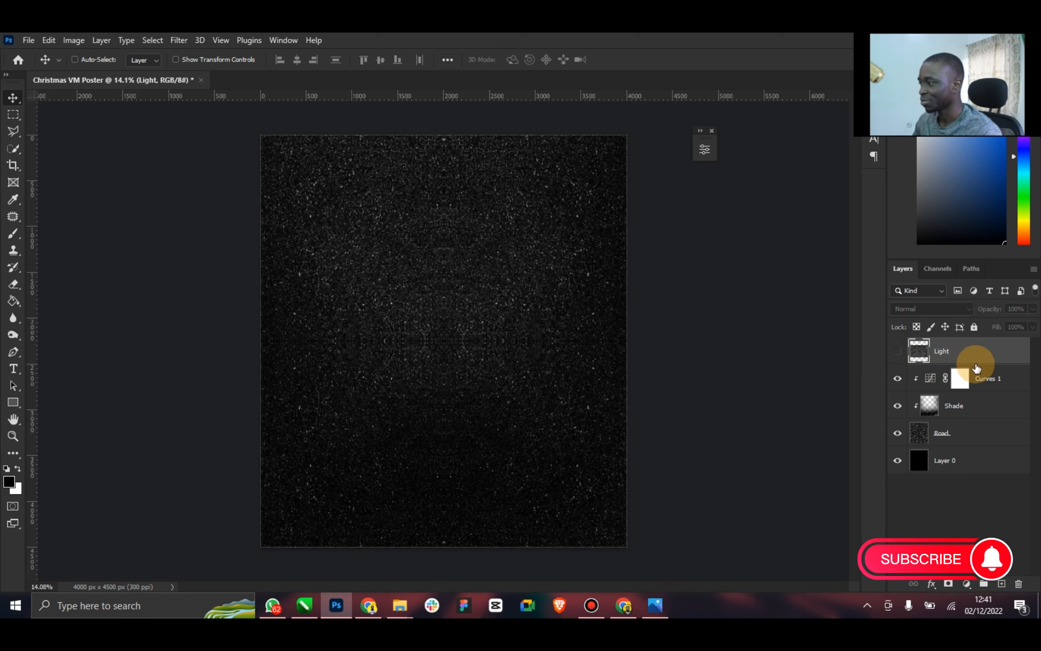
Draw a tall vertical rectangle about 221 × 4842 px directly above the Curves 1 layer, slightly left of the canvas centre
left_click(991, 379)
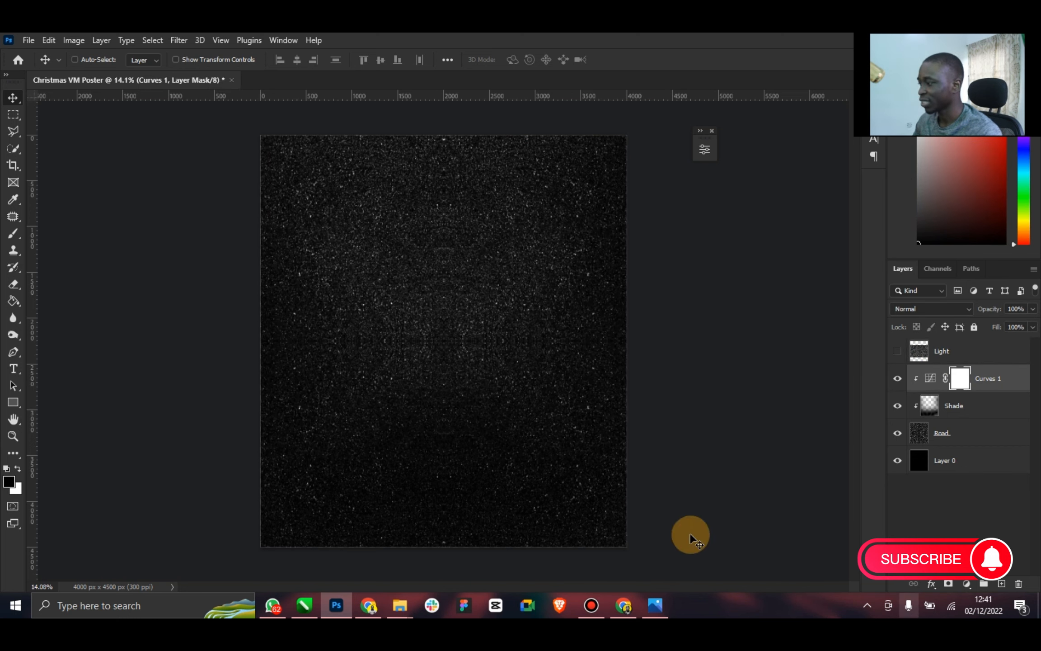
left_click(13, 404)
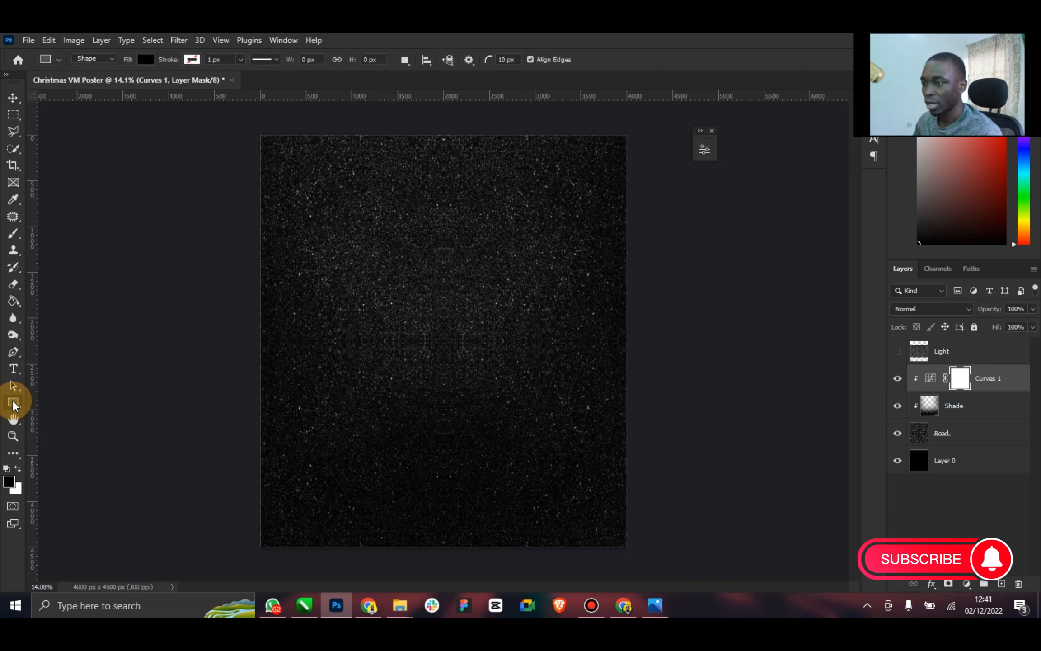
right_click(13, 403)
left_click(67, 399)
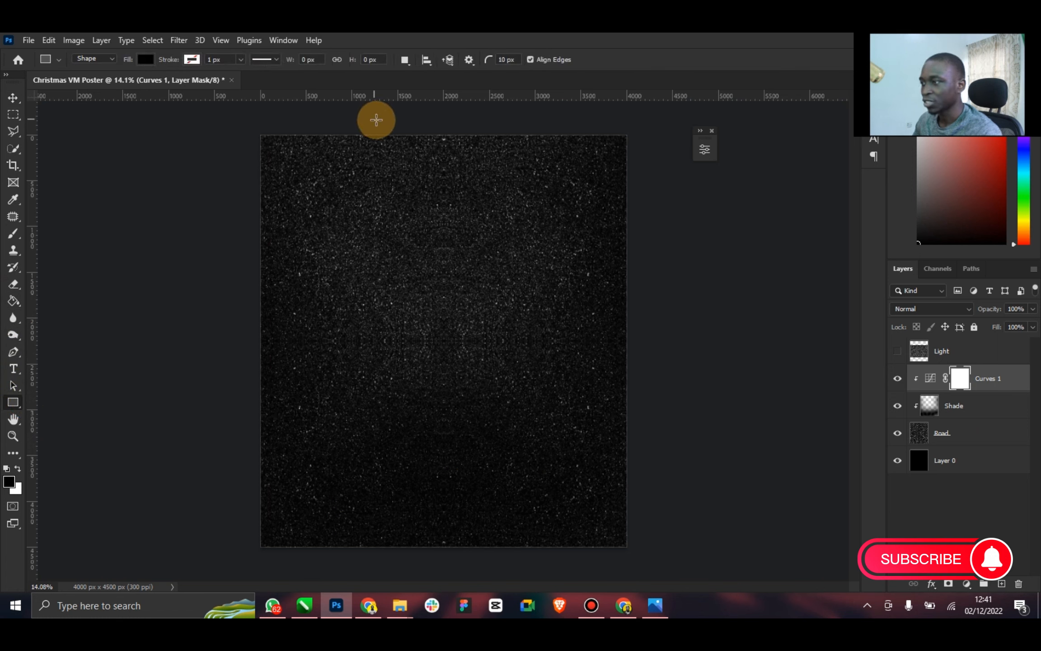
left_click_drag(391, 135, 410, 563)
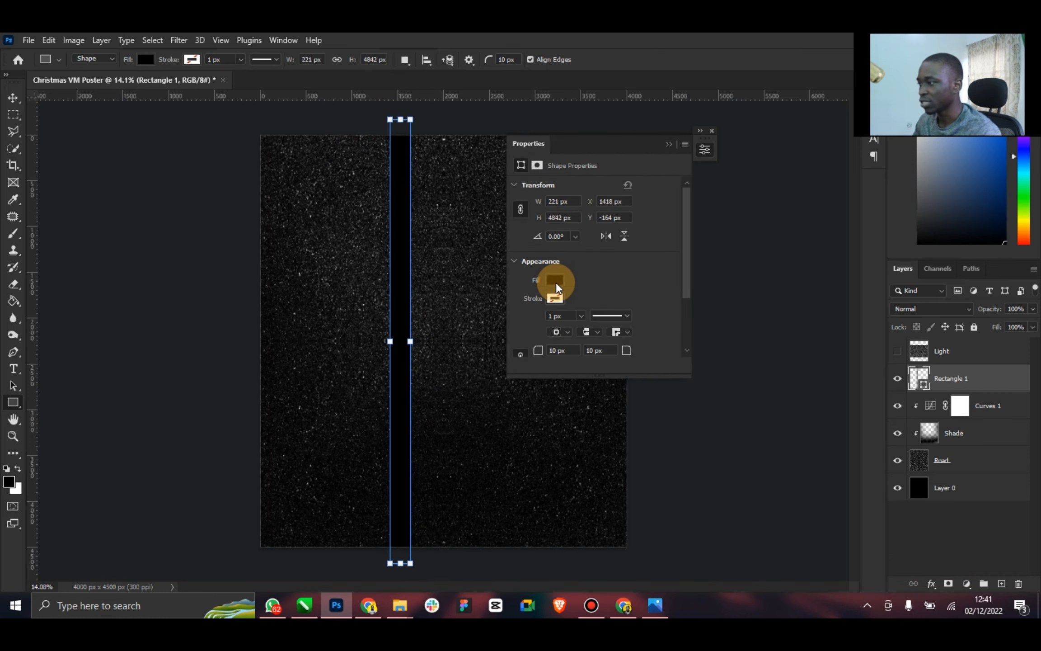
Fill the vertical rectangle with white and close its properties
left_click(556, 288)
left_click(523, 349)
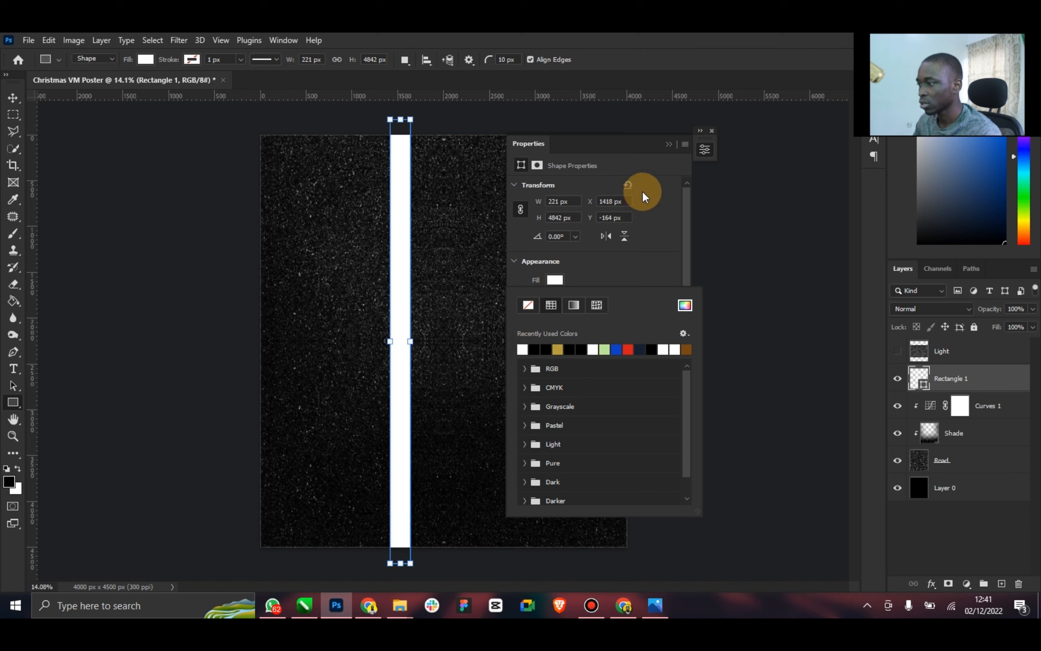
left_click(700, 132)
left_click(710, 131)
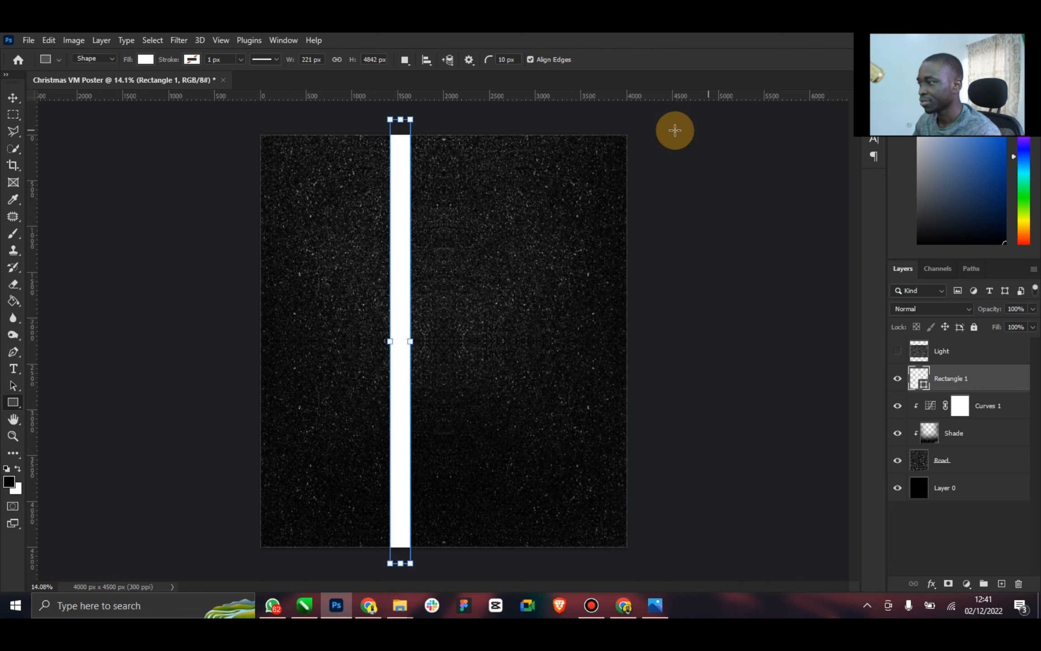
Duplicate the white vertical stripe and place the two stripes parallel, one on each side of the canvas centre
left_click(13, 97)
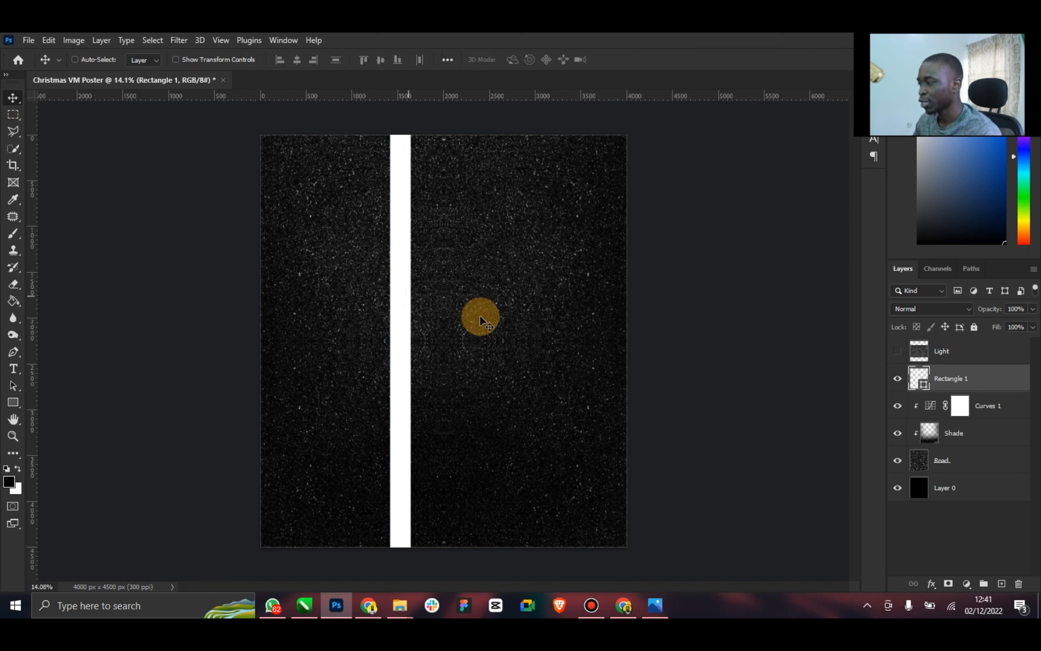
left_click_drag(397, 314, 471, 303)
key("ctrl")
key("ctrl+j")
Merge the two white stripe shapes into one layer and rasterize it
left_click(953, 406, "shift")
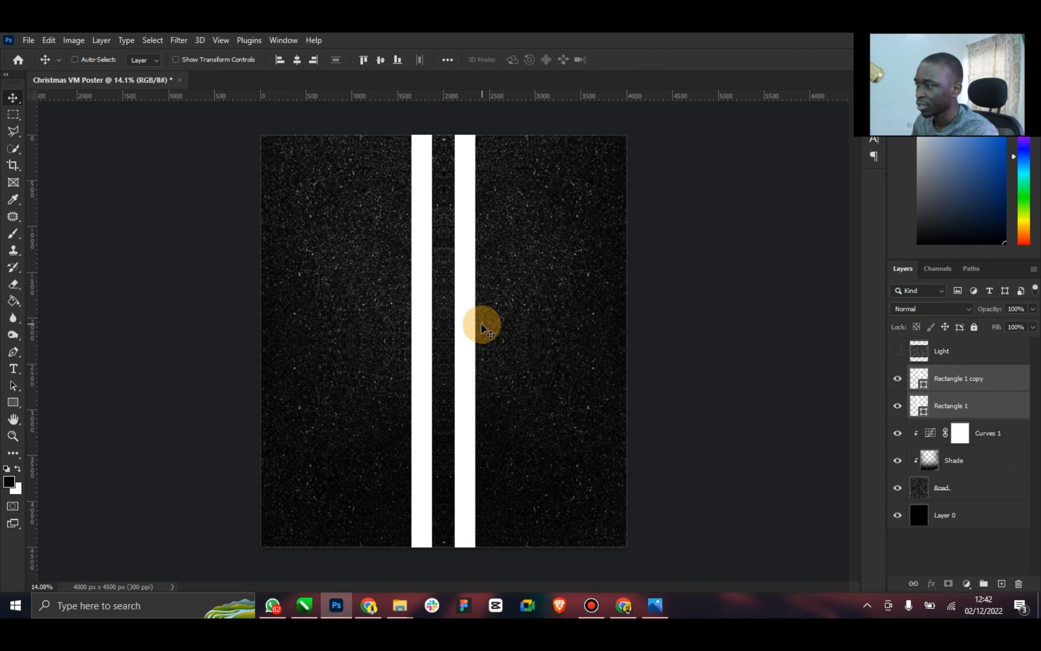
right_click(959, 401)
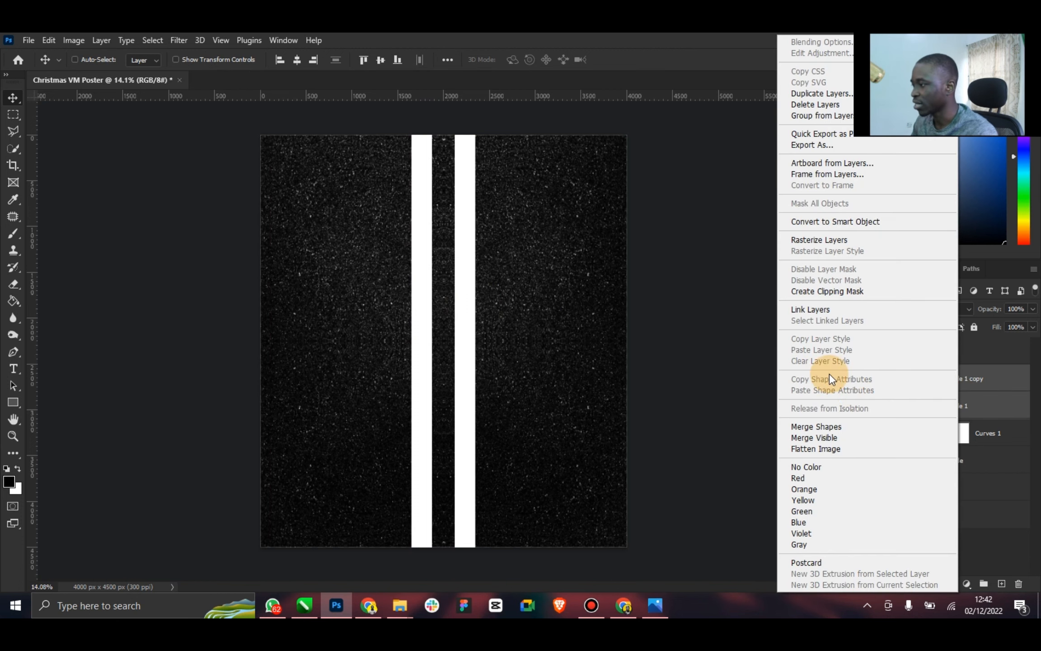
left_click(820, 426)
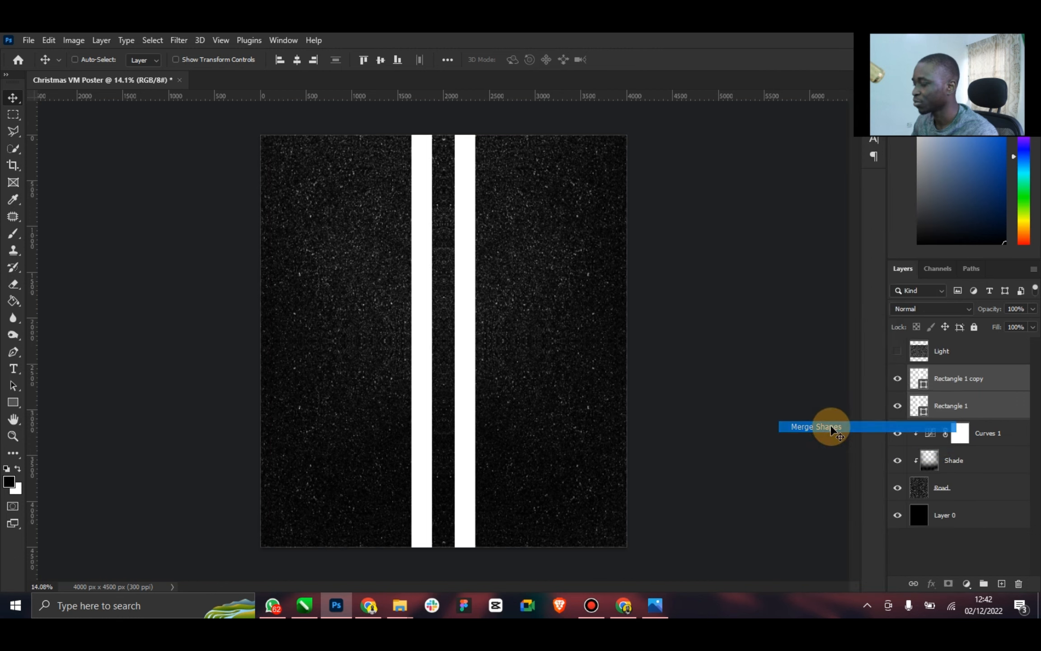
right_click(972, 383)
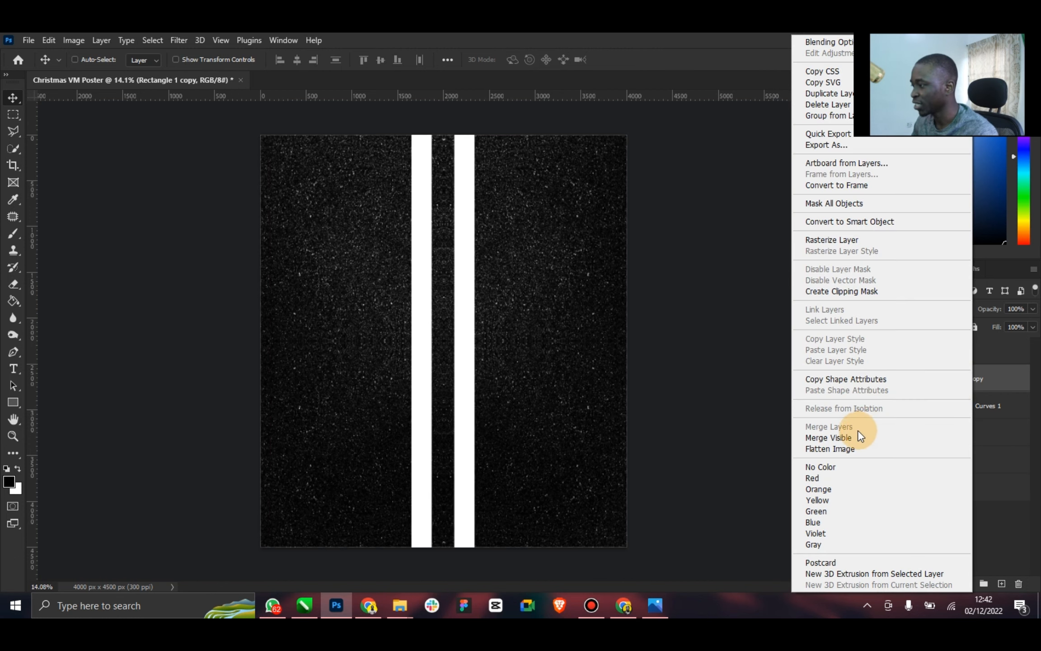
left_click(838, 239)
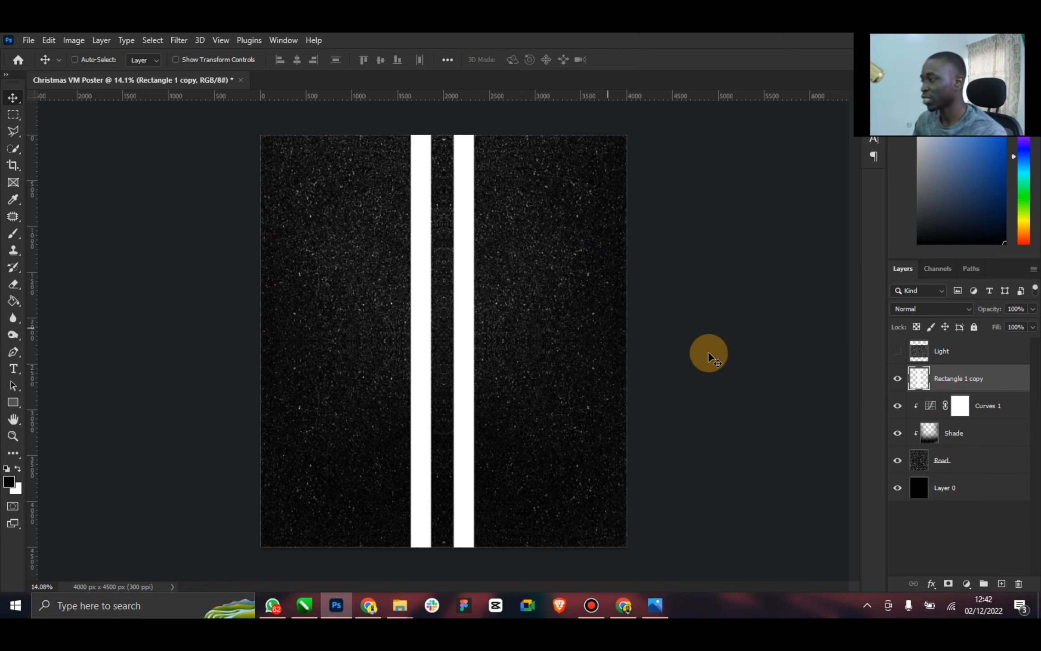
Rename the merged stripes layer as Road Paint and centre it horizontally against Layer 0
double_click(967, 380)
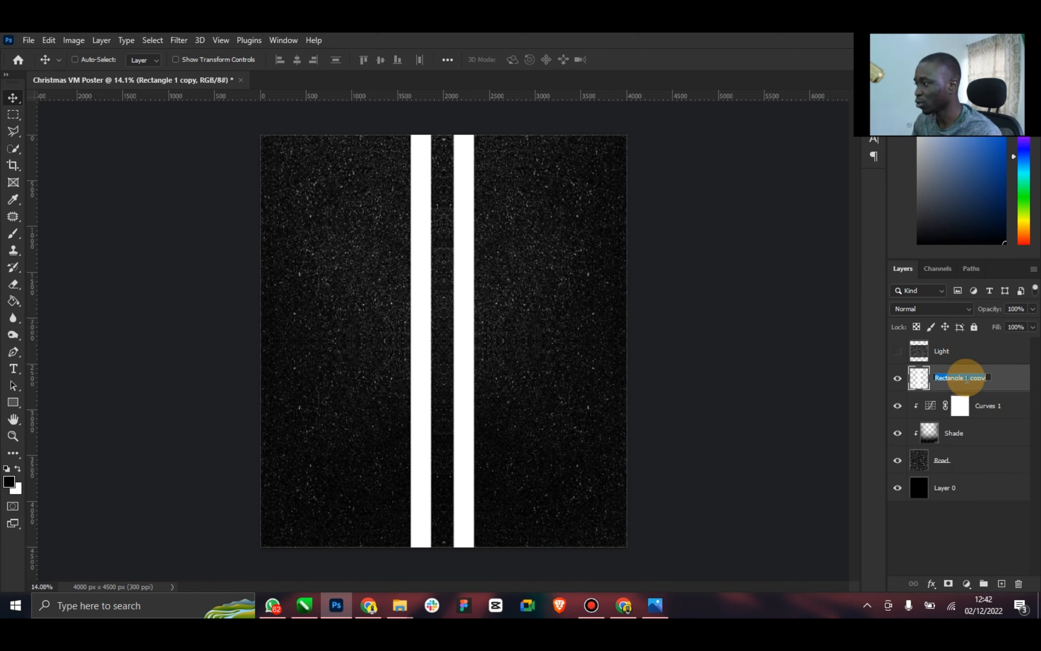
type("Pain")
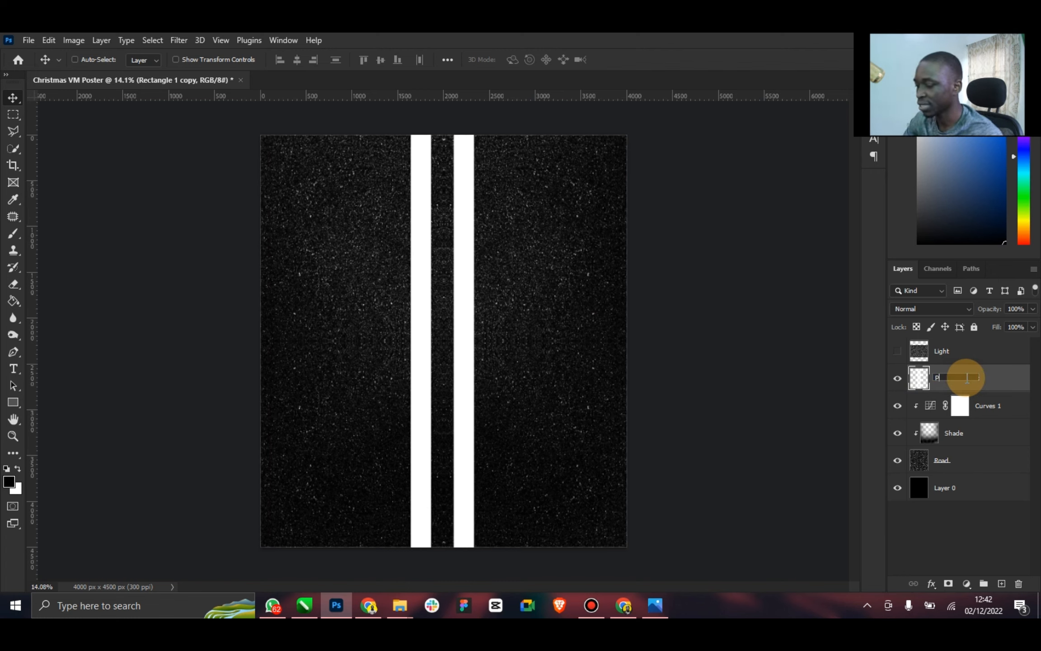
type("t")
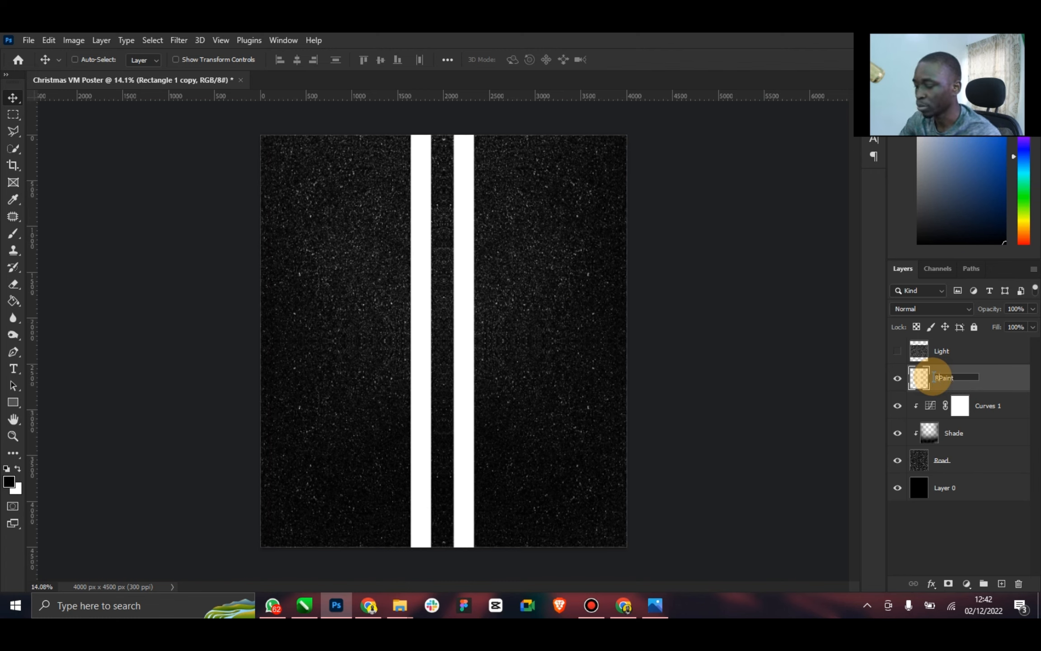
type("Road")
key("Return")
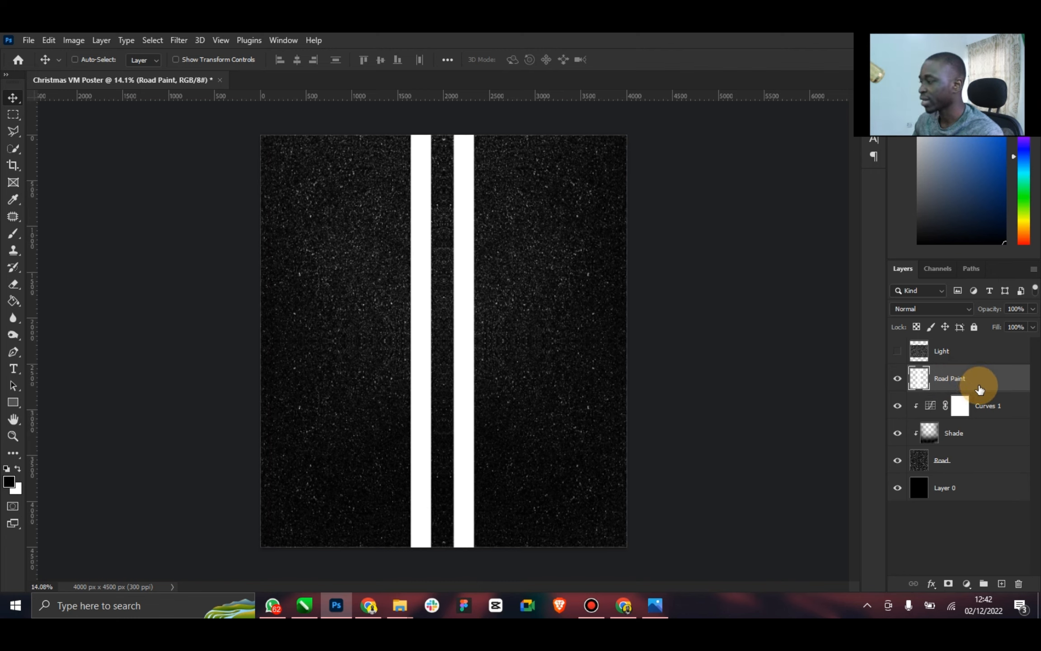
left_click(970, 490, "ctrl")
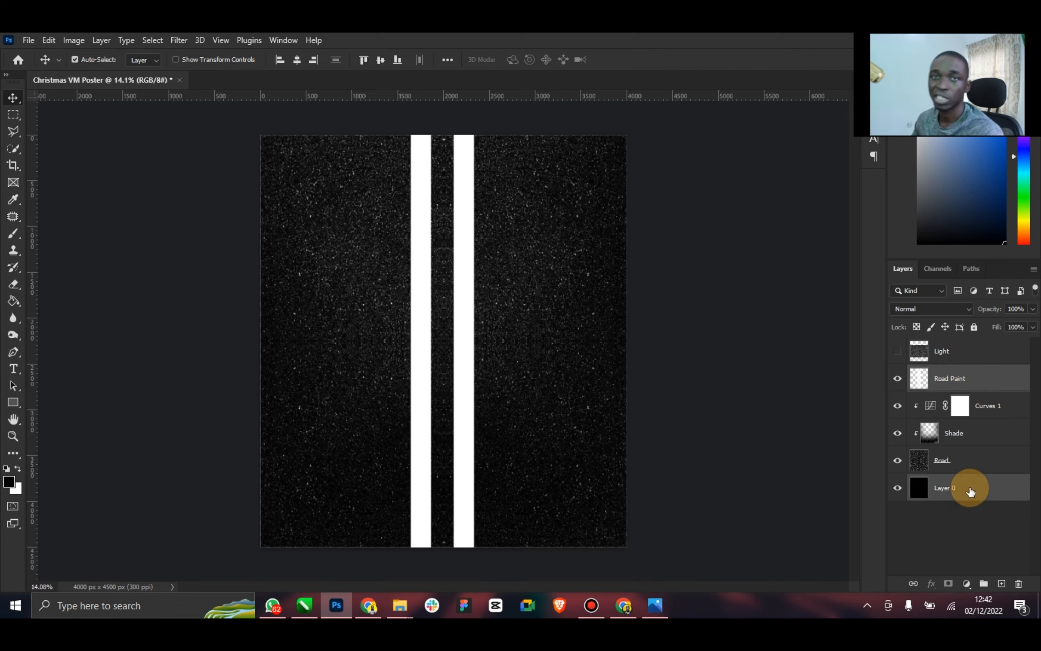
left_click(298, 58)
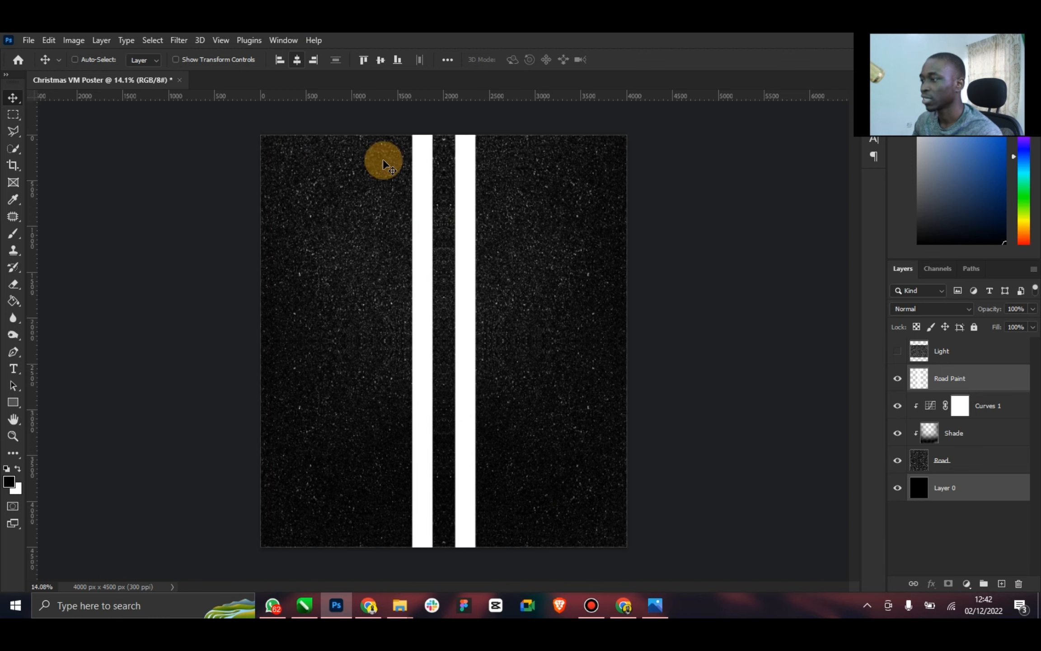
Set the Road Paint layer's blend mode to Overlay and duplicate the layer
left_click(995, 379)
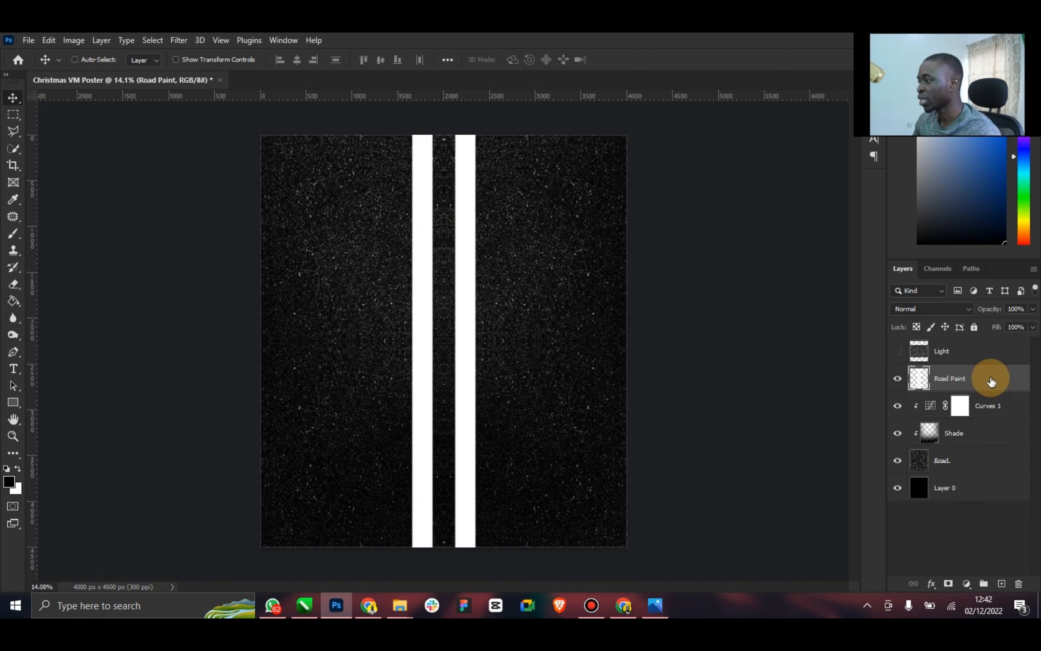
left_click(948, 307)
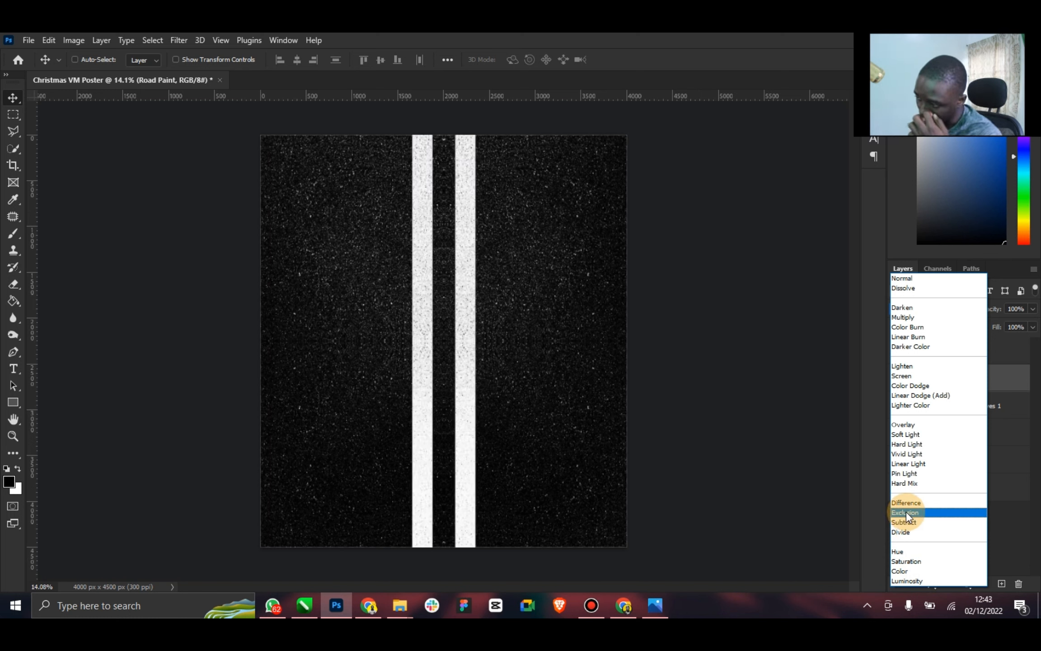
left_click(914, 427)
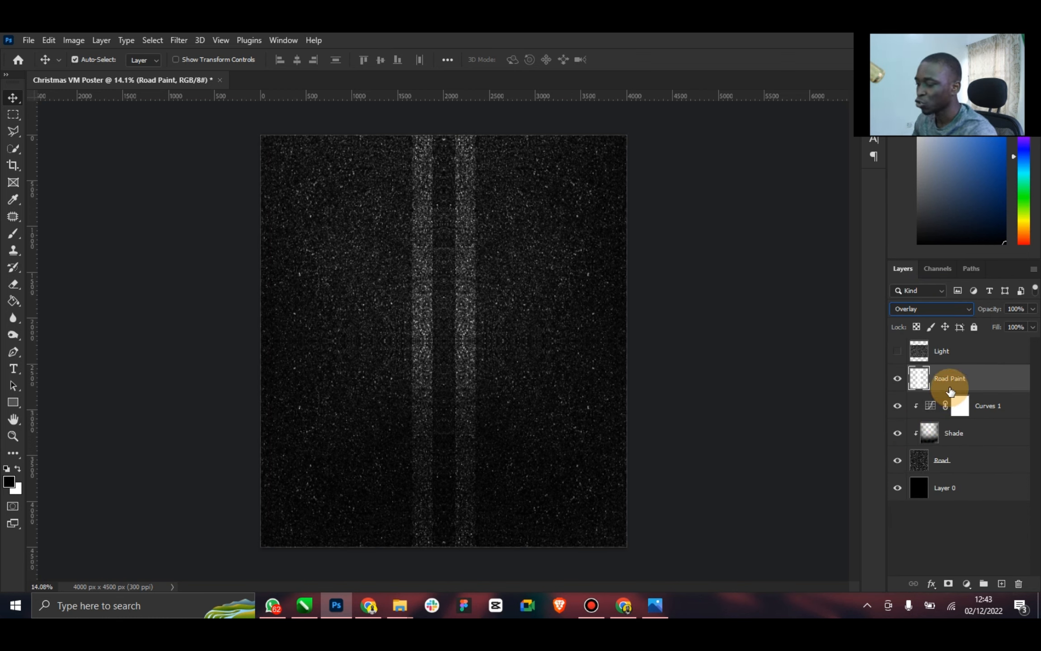
key("ctrl+j")
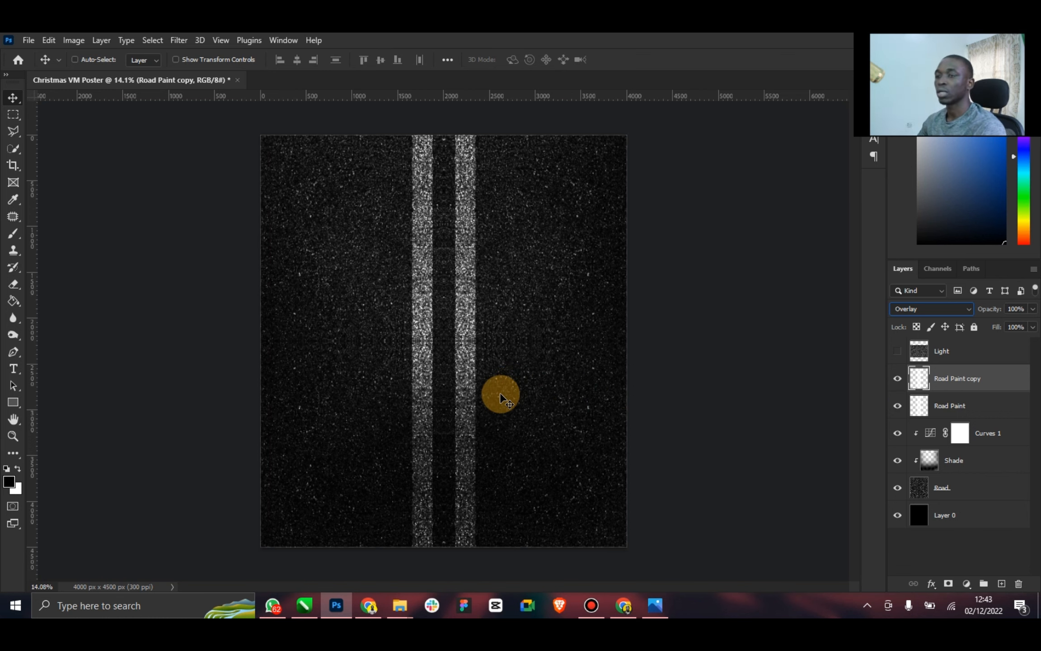
Check the reference car-headlight poster in the image viewer and return to the canvas
left_click(648, 607)
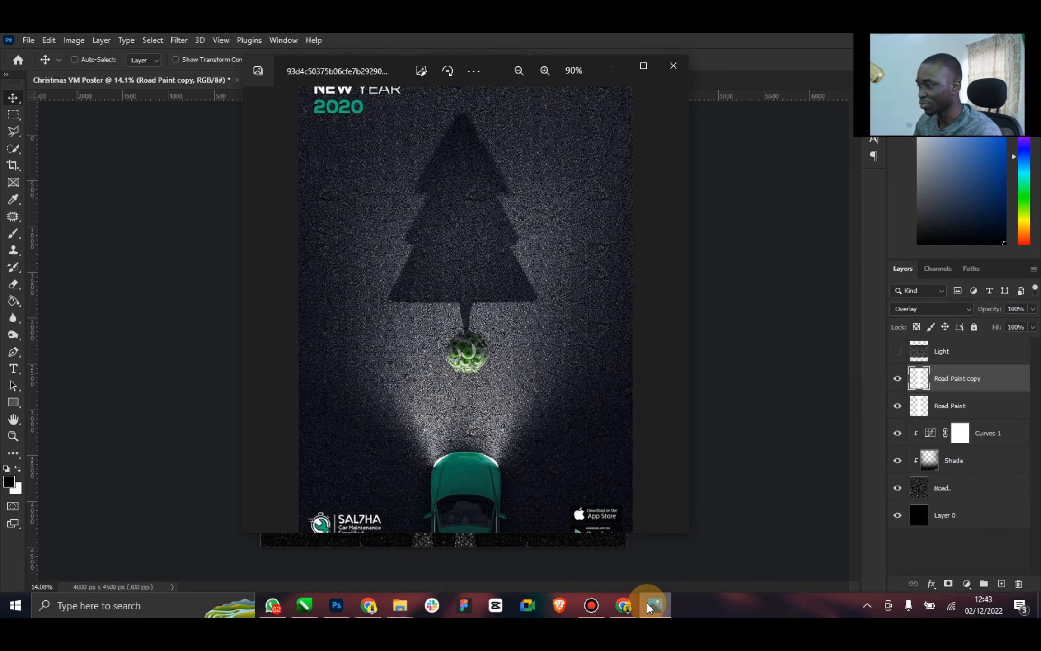
left_click(653, 606)
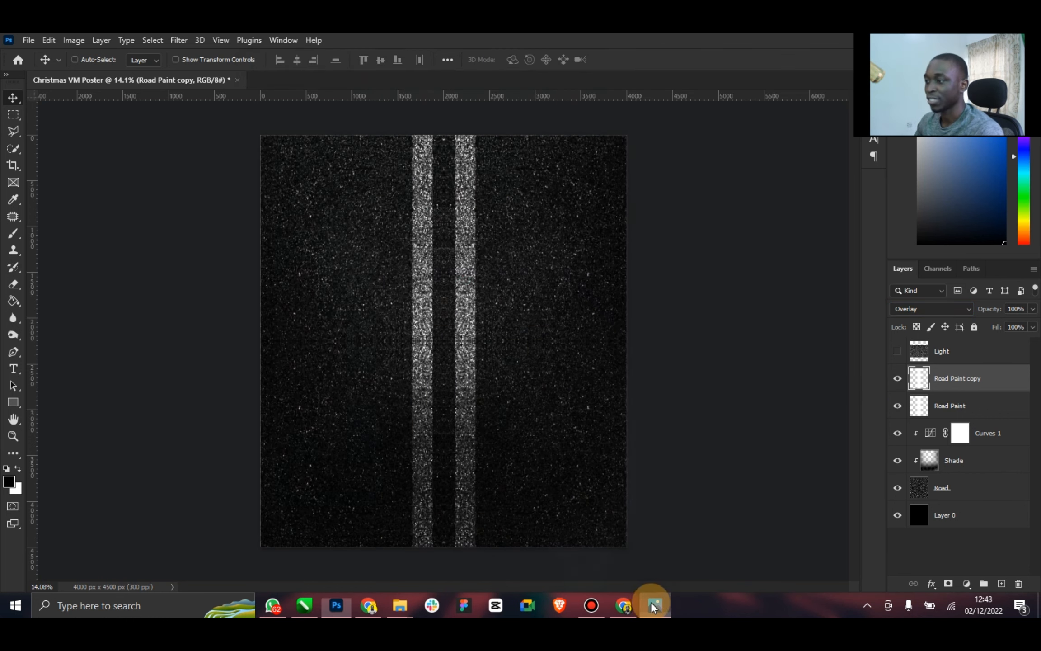
mouse_move(390, 599)
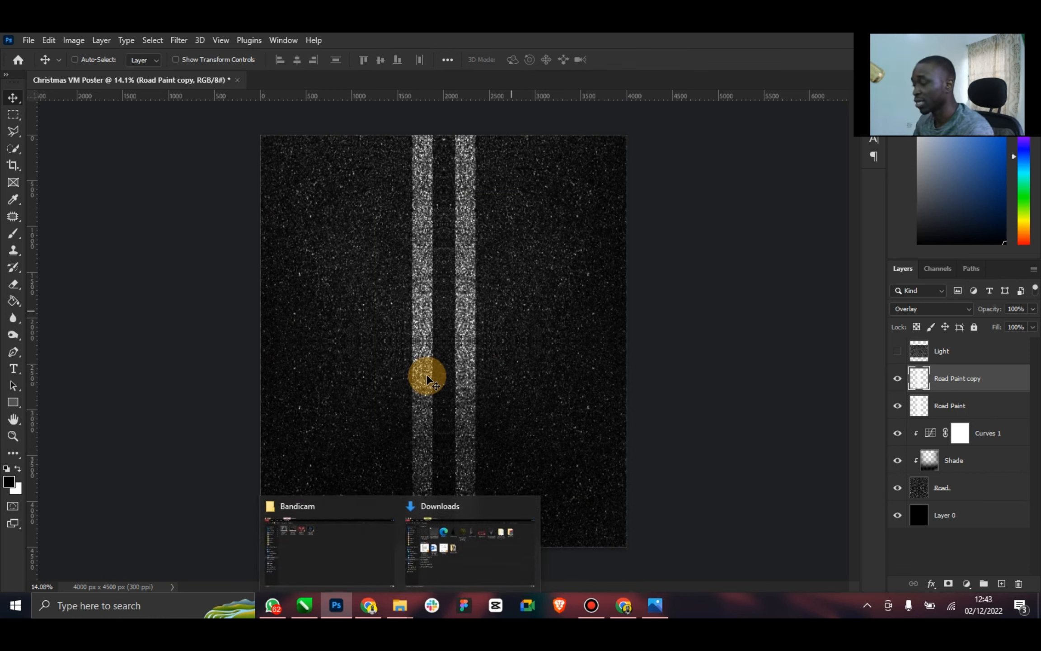
left_click(390, 598)
left_click(370, 579)
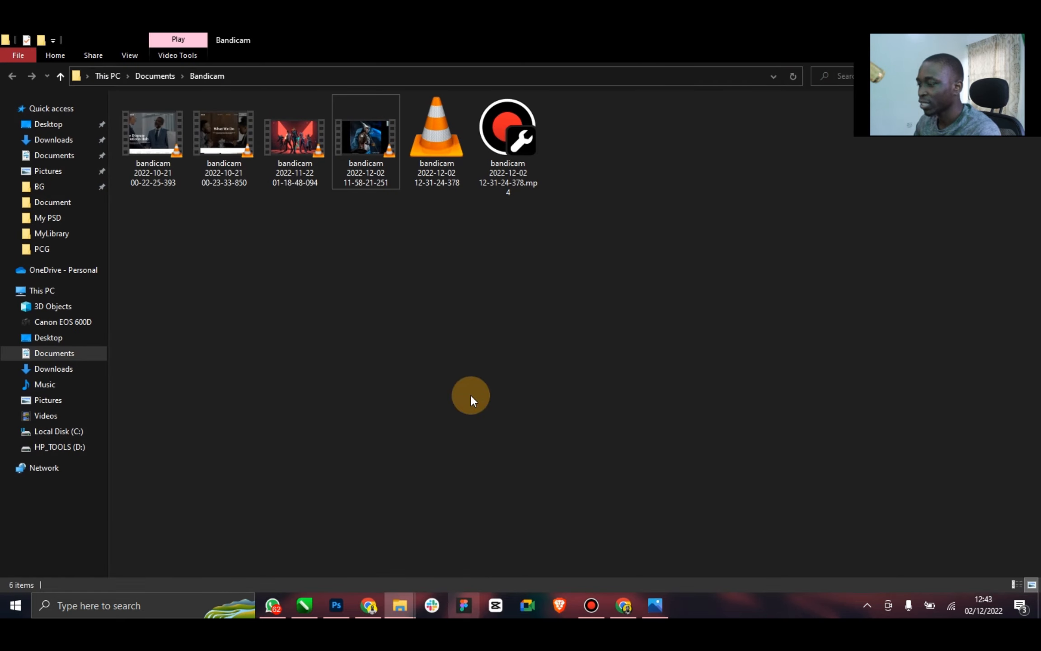
left_click_drag(655, 51, 350, 188)
left_click(514, 184)
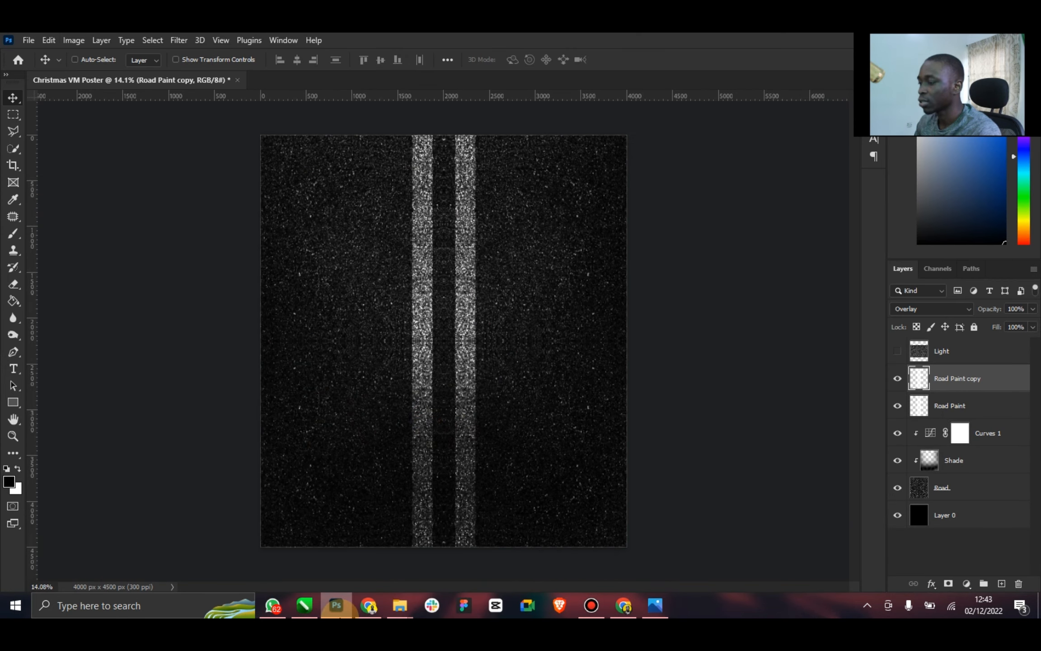
Preview the brown car, top-view Christmas tree and red car images from the Downloads folder in the image viewer
mouse_move(405, 600)
left_click(438, 556)
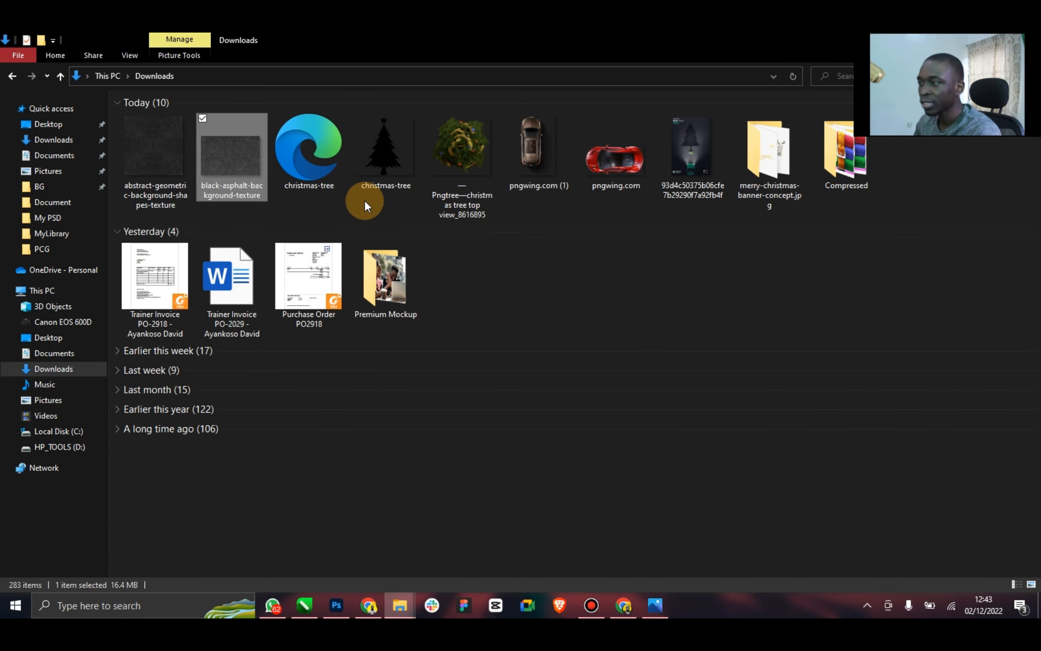
left_click(364, 200)
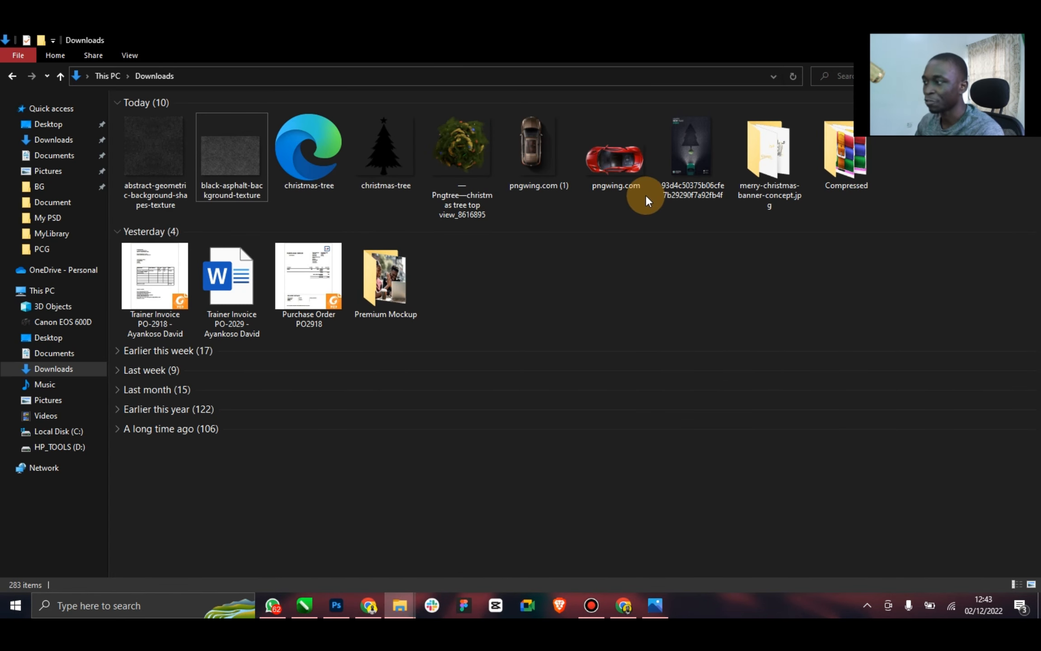
double_click(535, 154)
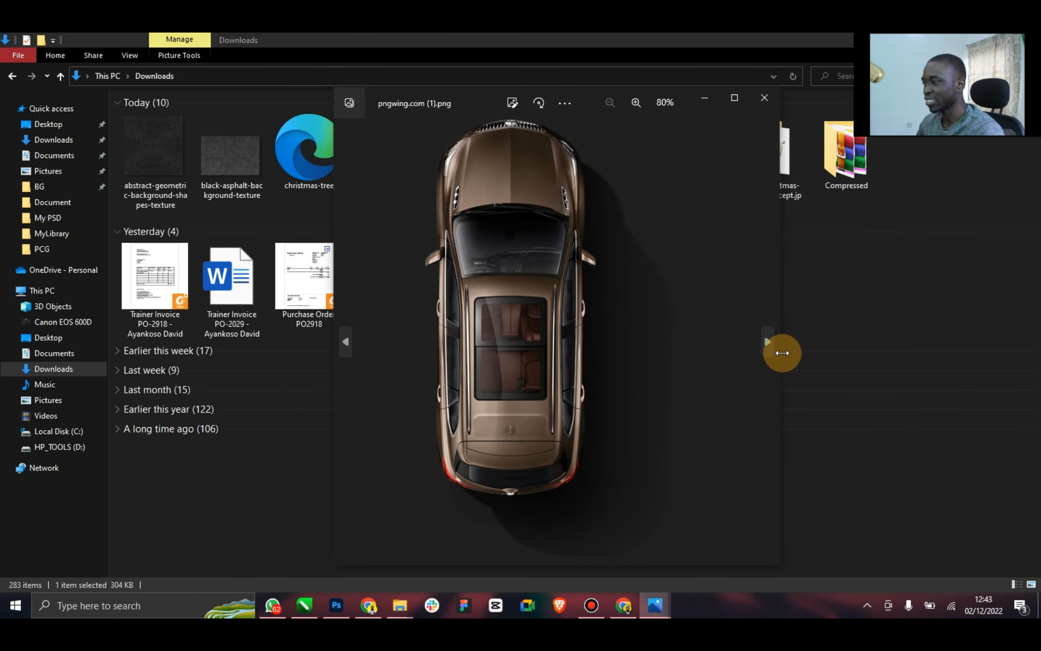
left_click(345, 342)
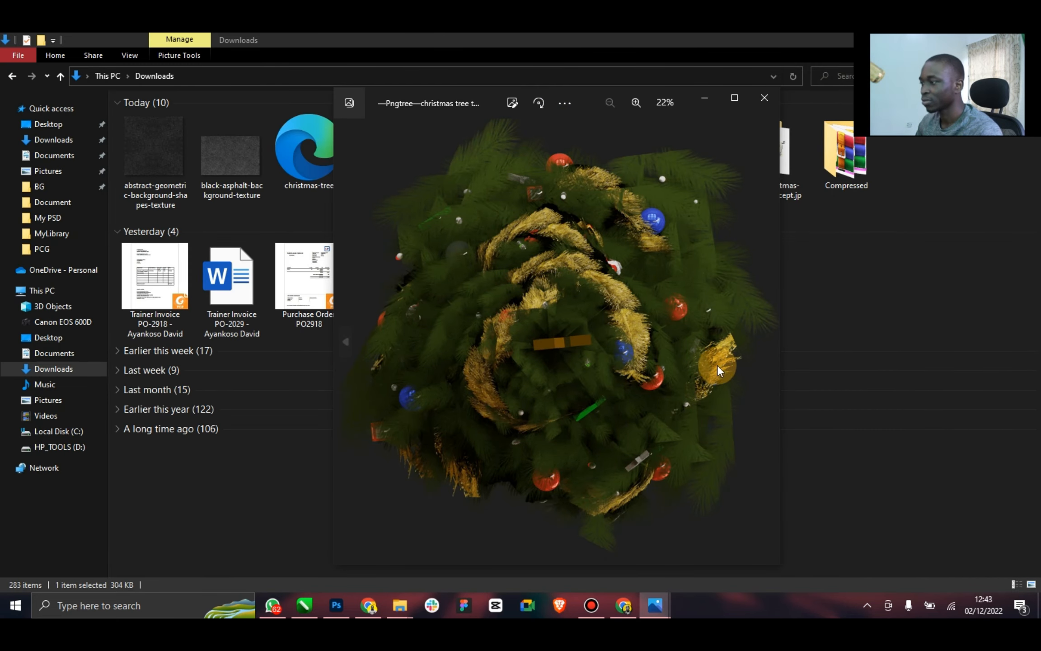
left_click(768, 347)
left_click(768, 347)
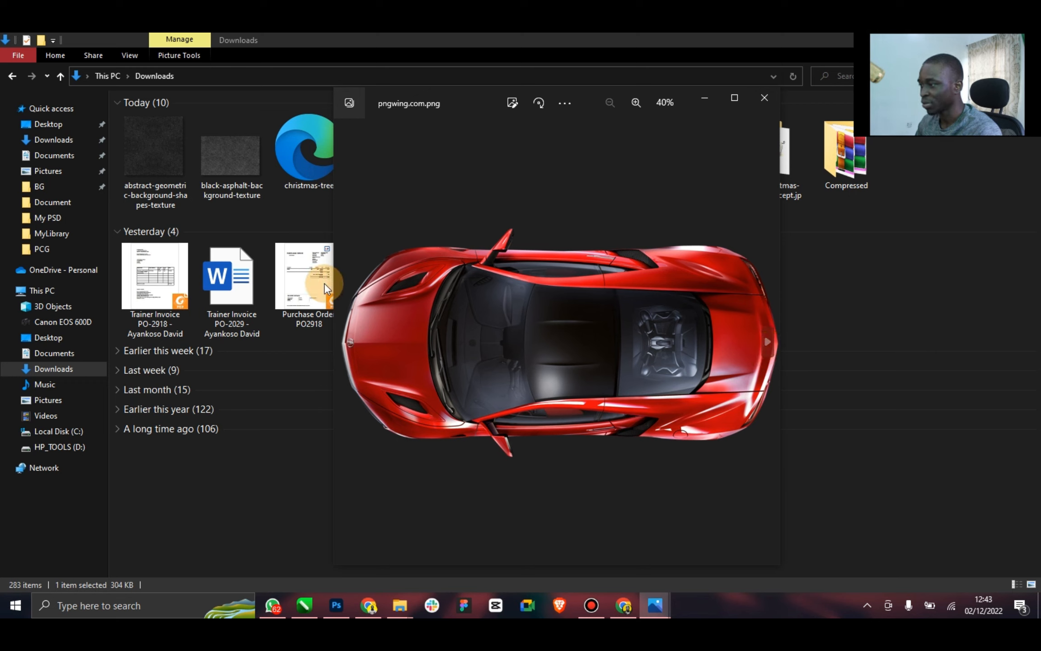
left_click(346, 334)
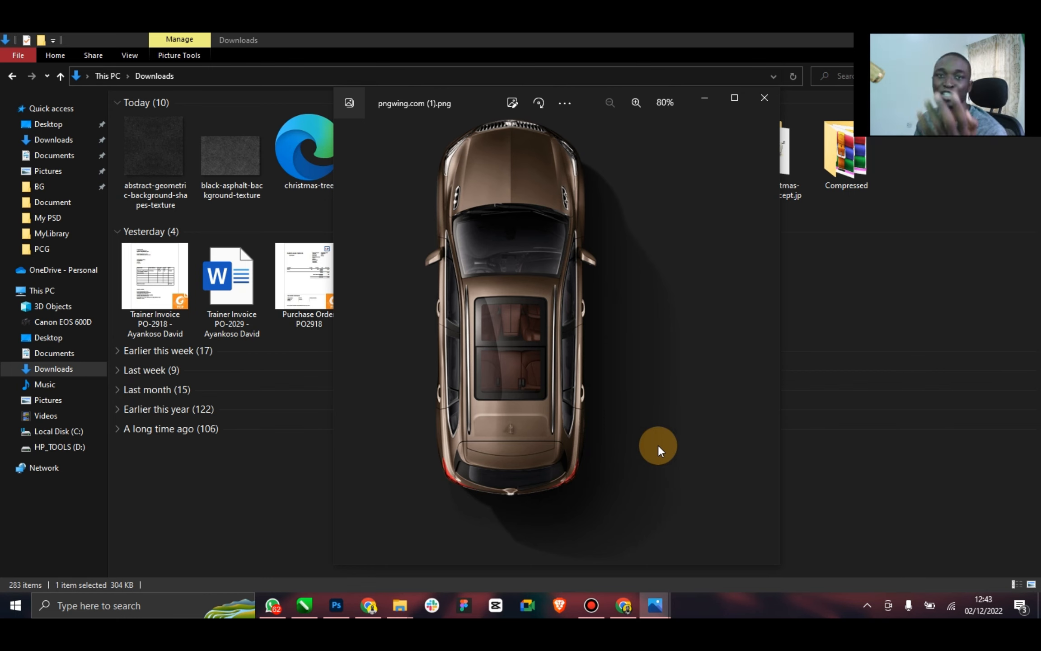
left_click(767, 344)
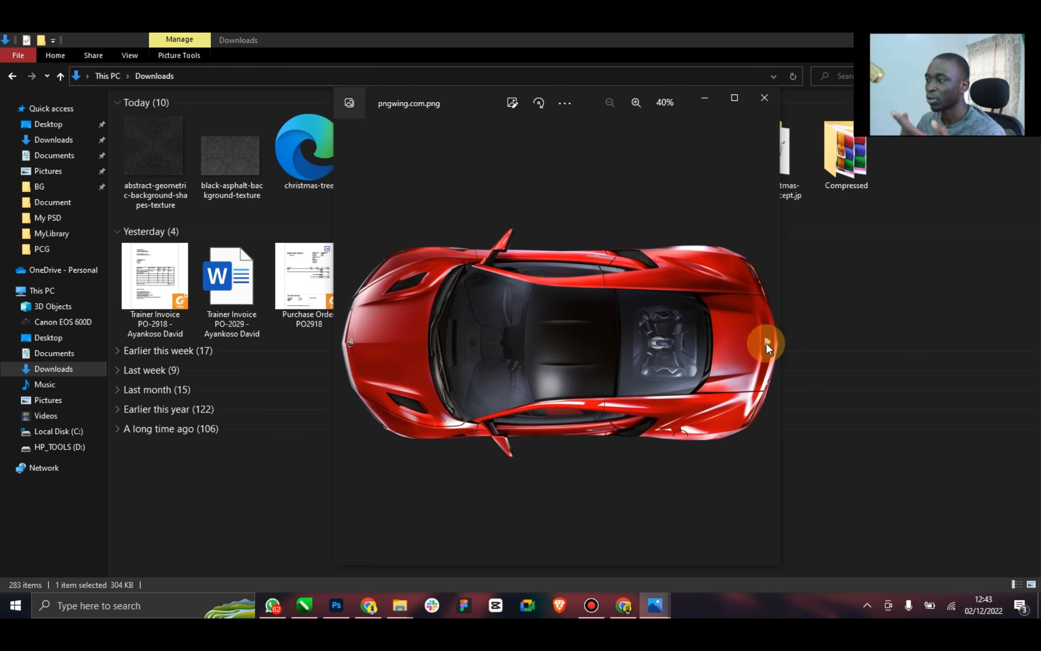
left_click(344, 340)
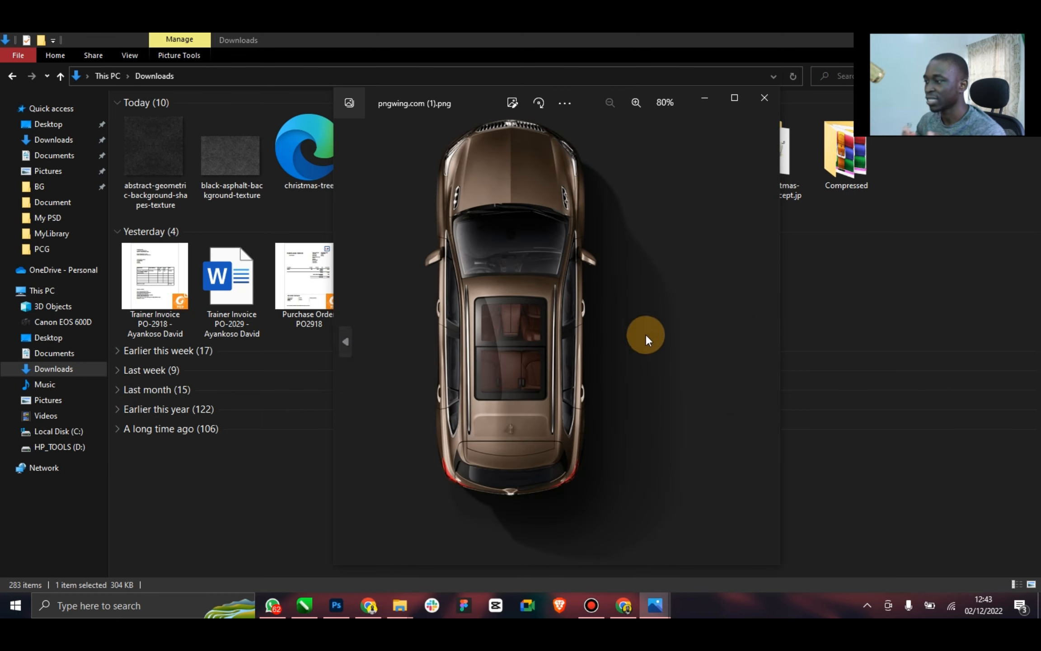
left_click(764, 100)
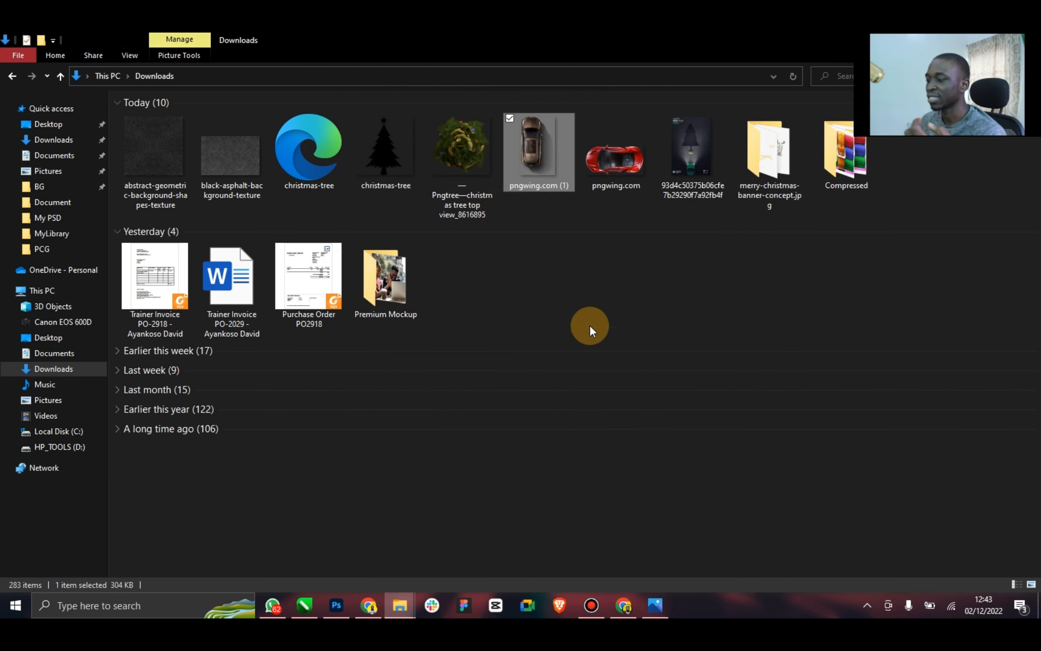
left_click(615, 186)
left_click(547, 169)
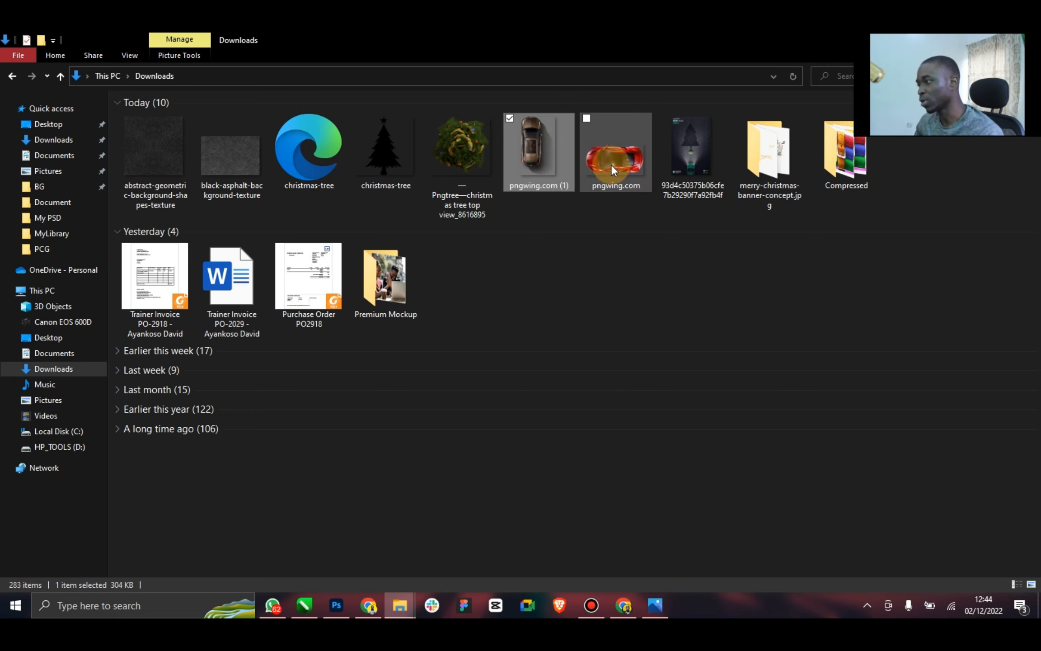
left_click(612, 167)
left_click(536, 153)
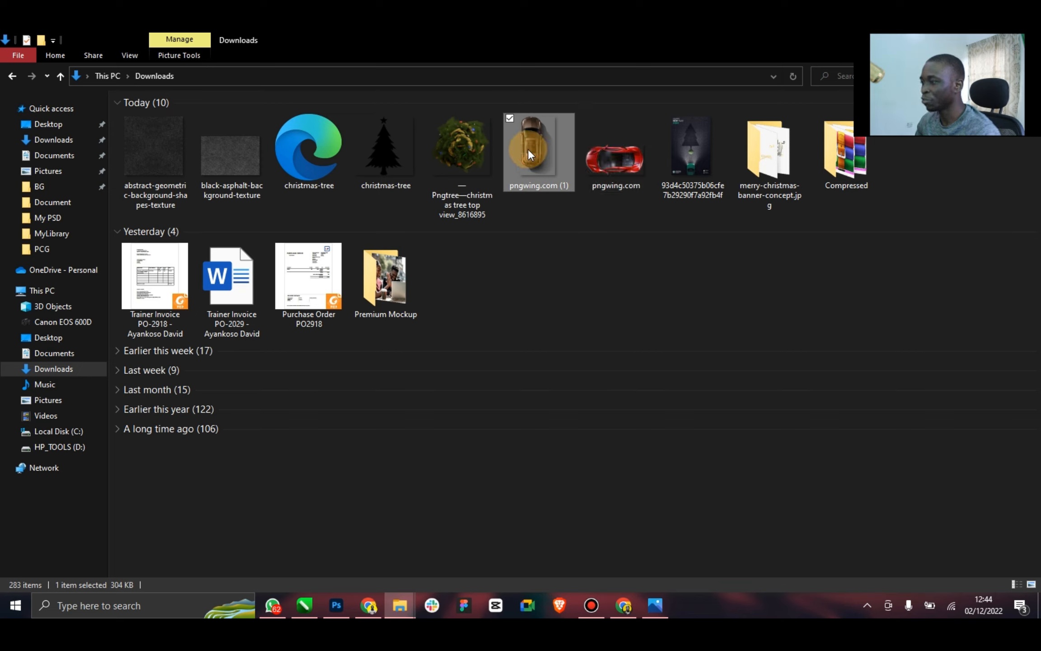
left_click(620, 174)
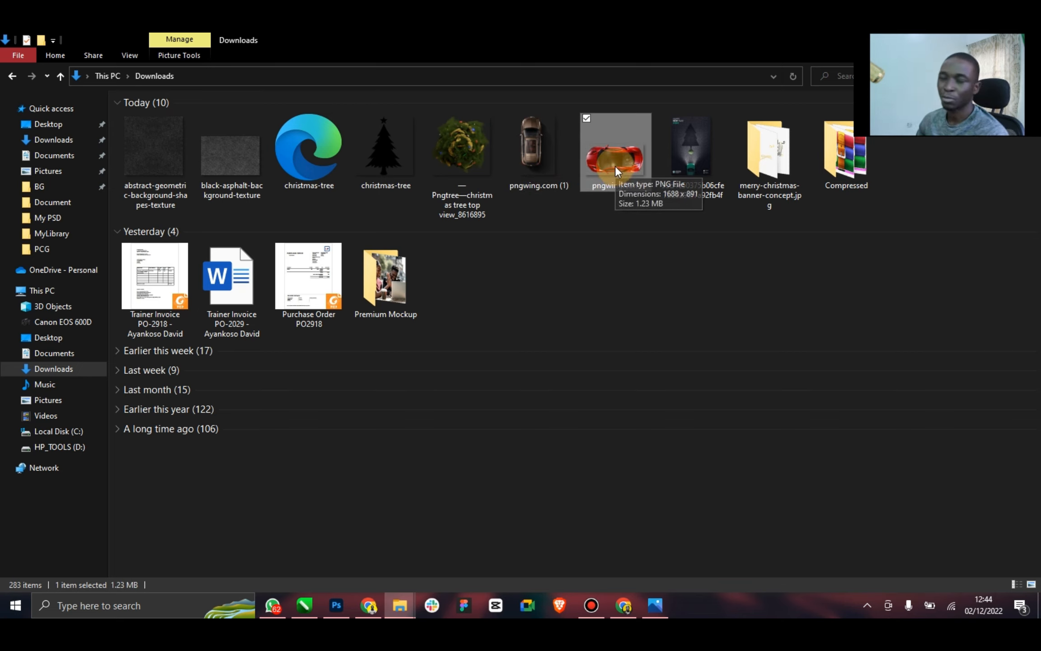
Place the brown car image pngwing.com (1) above Road Paint copy, scaled to 65.22% and centred over the stripes at the canvas's lower edge
left_click_drag(544, 161, 439, 465)
left_click_drag(438, 358, 470, 505)
left_click_drag(572, 328, 503, 438)
left_click(414, 475)
left_click_drag(414, 475, 438, 459)
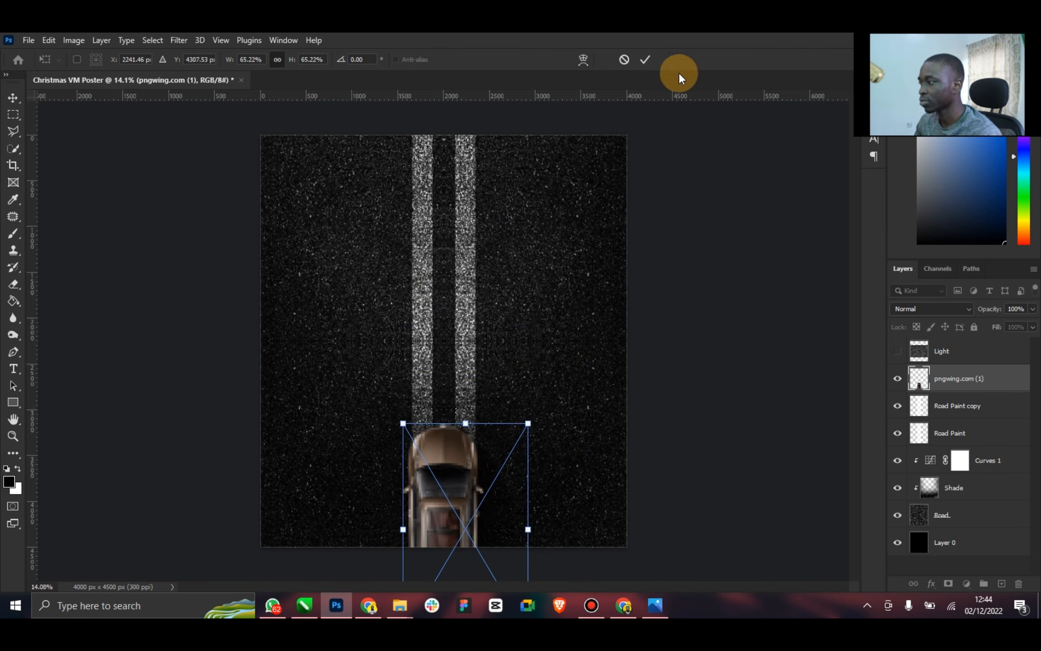
left_click(644, 59)
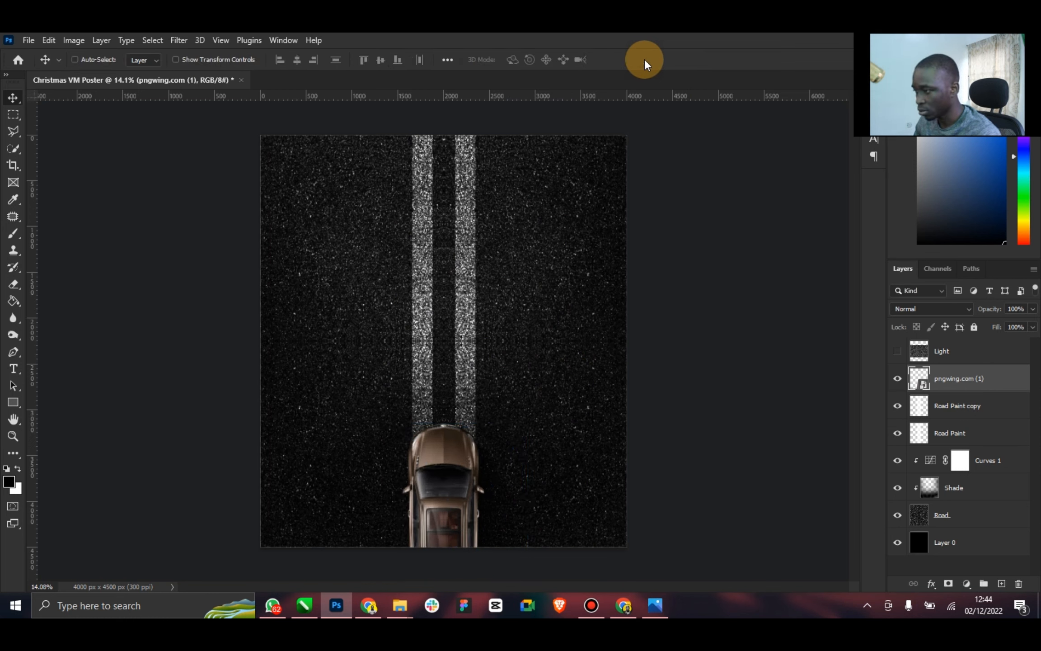
Nudge the brown car slightly upward and rename its layer Car
mouse_move(458, 462)
left_mouse_down()
mouse_move(443, 381)
mouse_move(455, 447)
mouse_move(470, 441)
mouse_move(450, 451)
left_mouse_up()
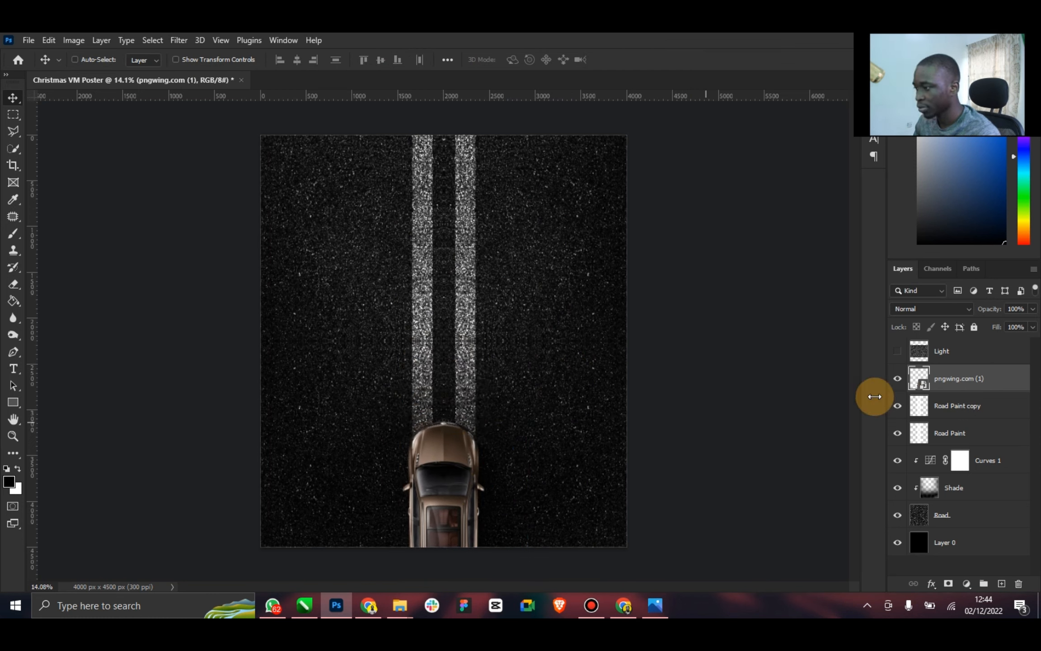
double_click(951, 379)
type("Car")
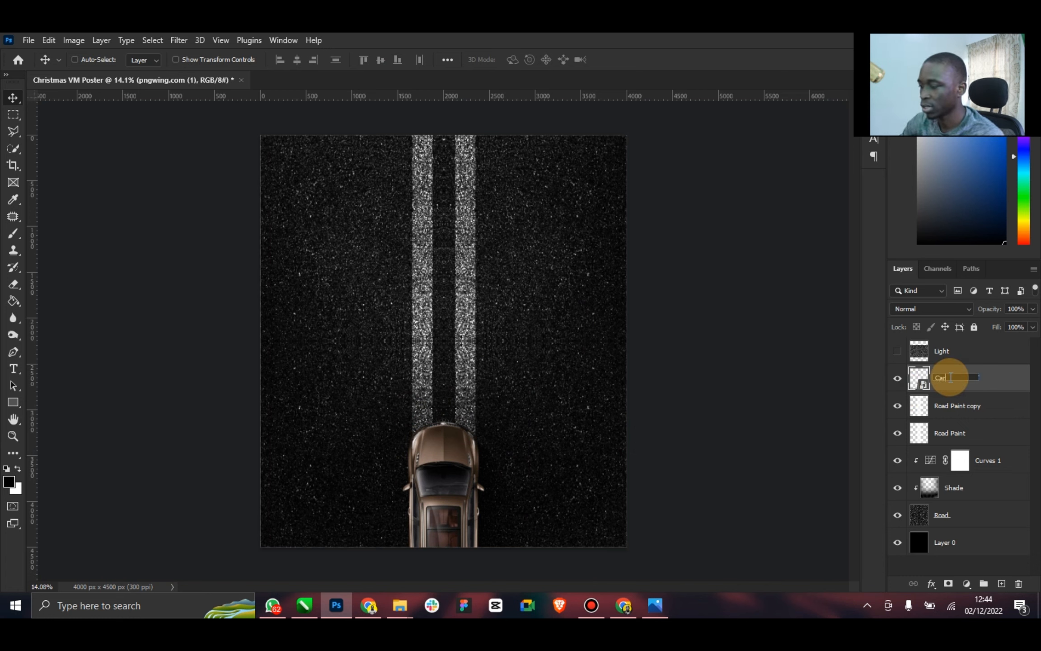
key("Return")
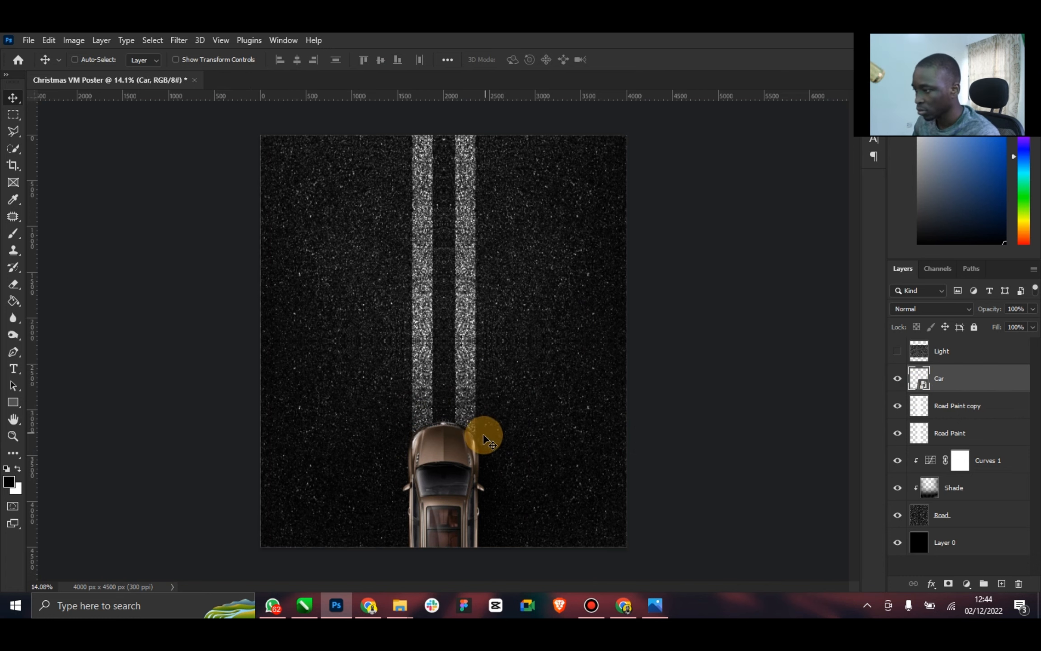
Move the car farther down past the canvas's lower edge, keeping it centred on the stripes and checking its placement against the reference poster
mouse_move(466, 462)
left_mouse_down()
mouse_move(471, 469)
mouse_move(460, 460)
left_mouse_up()
left_click_drag(430, 498, 434, 498)
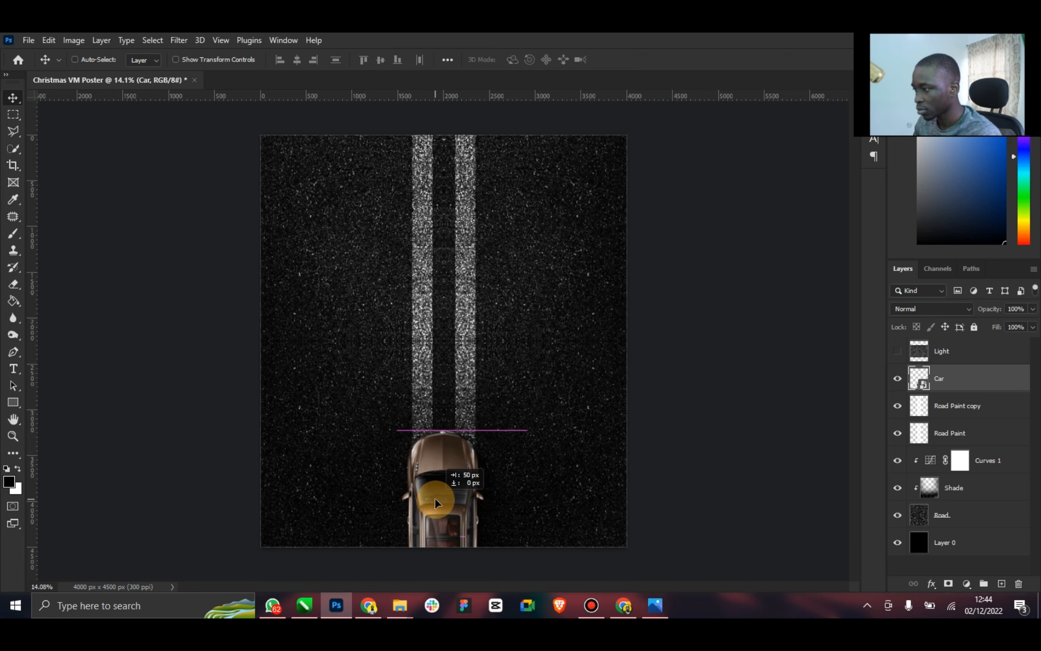
left_click(663, 601)
left_click(663, 601)
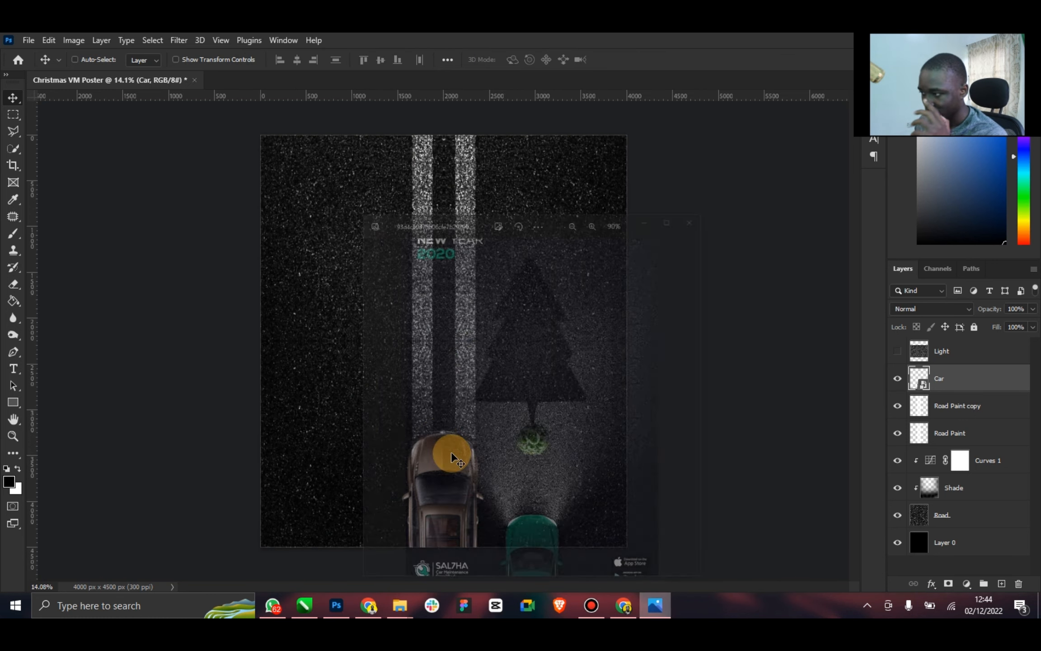
left_click_drag(432, 441, 462, 466)
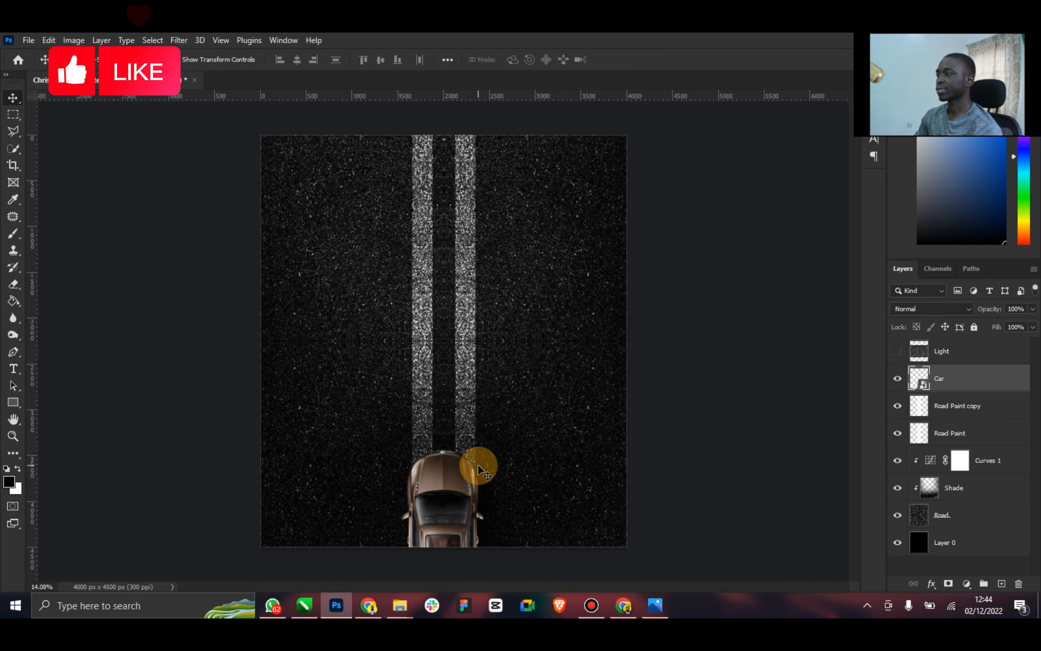
left_click(664, 605)
left_click(663, 604)
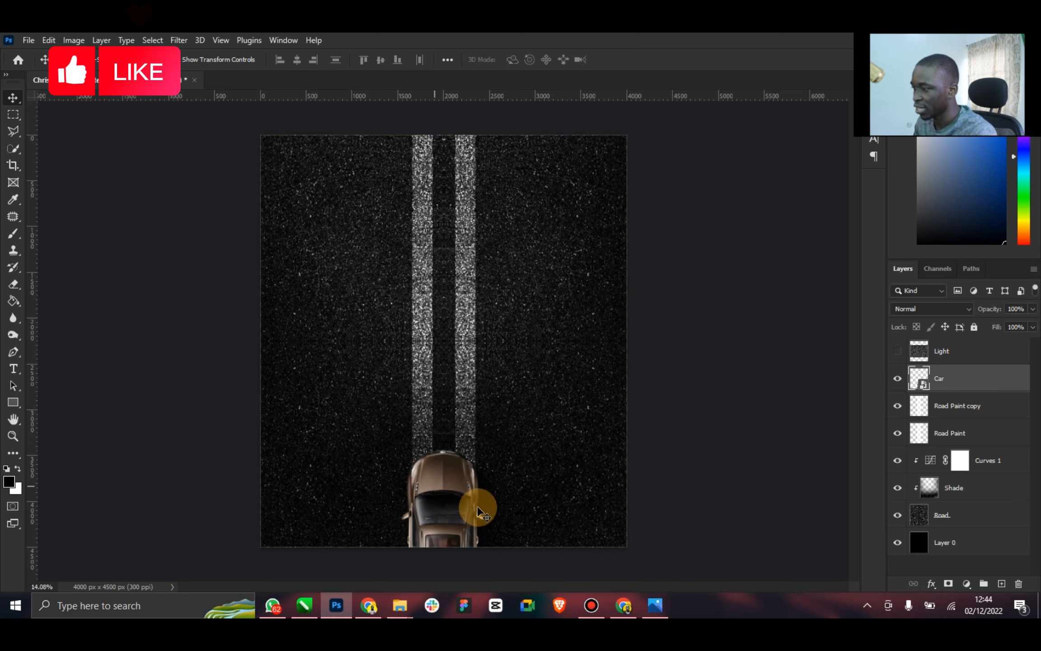
left_click(12, 436)
mouse_move(472, 467)
left_mouse_down()
mouse_move(484, 467)
mouse_move(467, 465)
left_mouse_up()
left_click(12, 98)
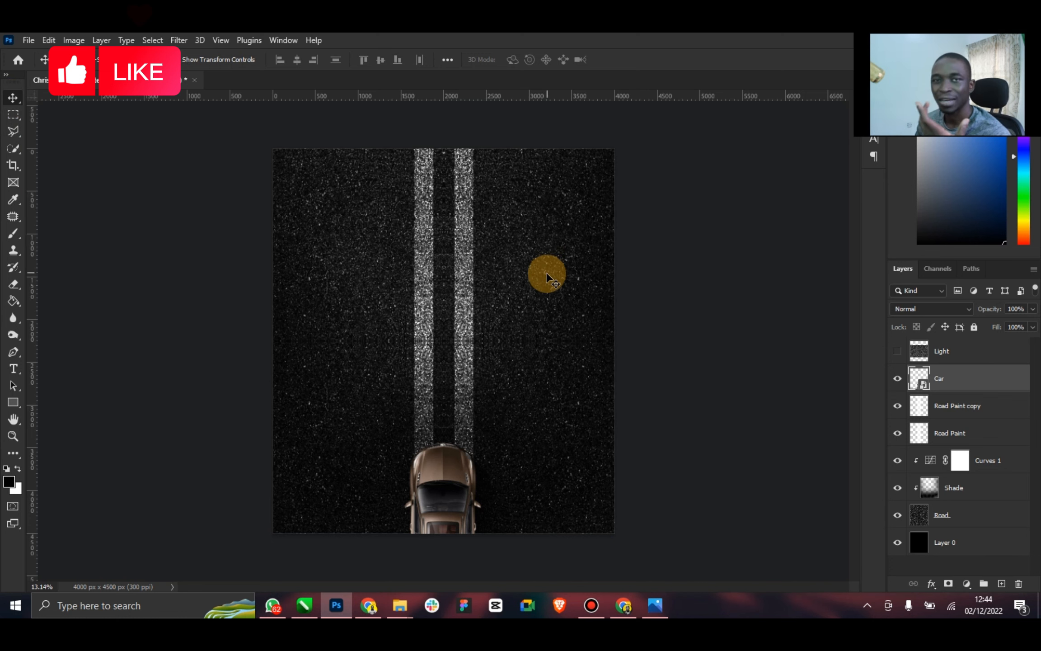
Add a new layer named Shade directly above Car and clip it to the Car layer
right_click(951, 380)
left_click(951, 380)
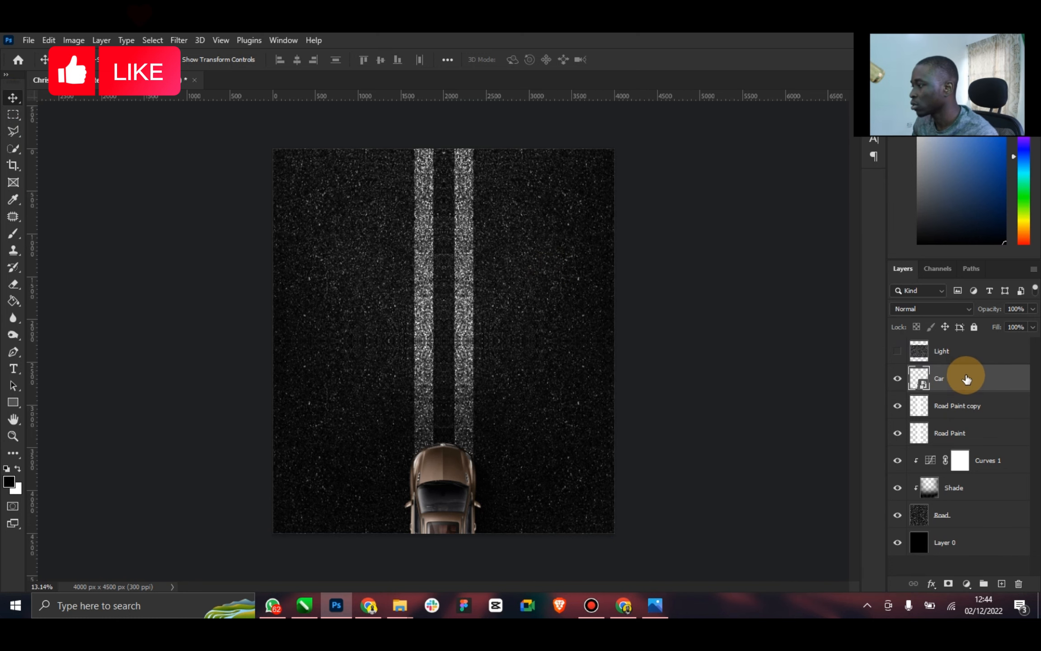
left_click(1001, 584)
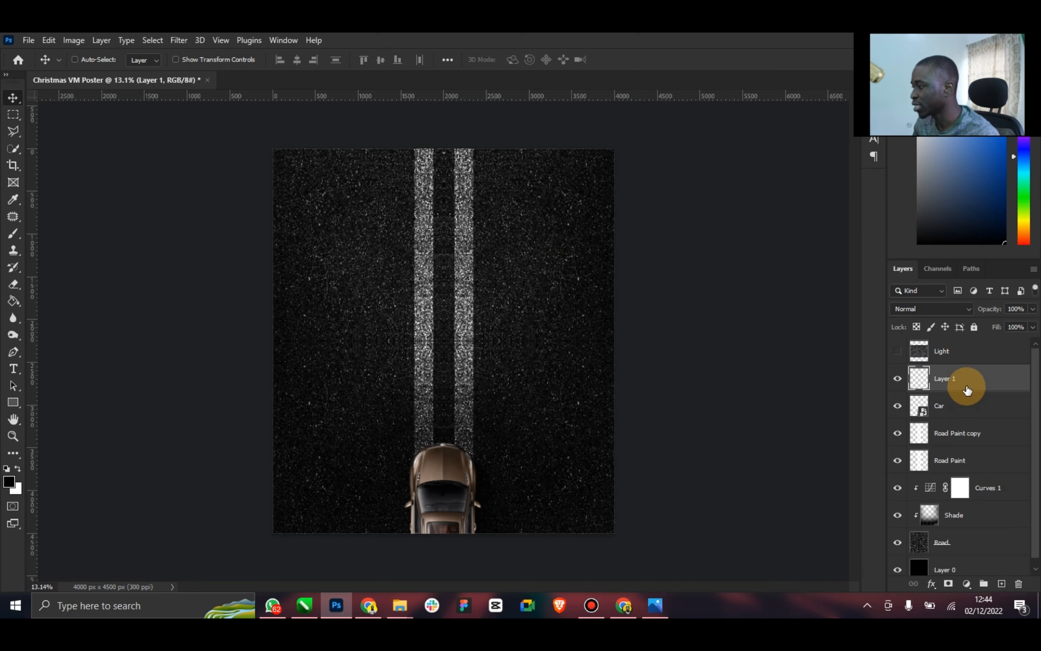
type("Shade")
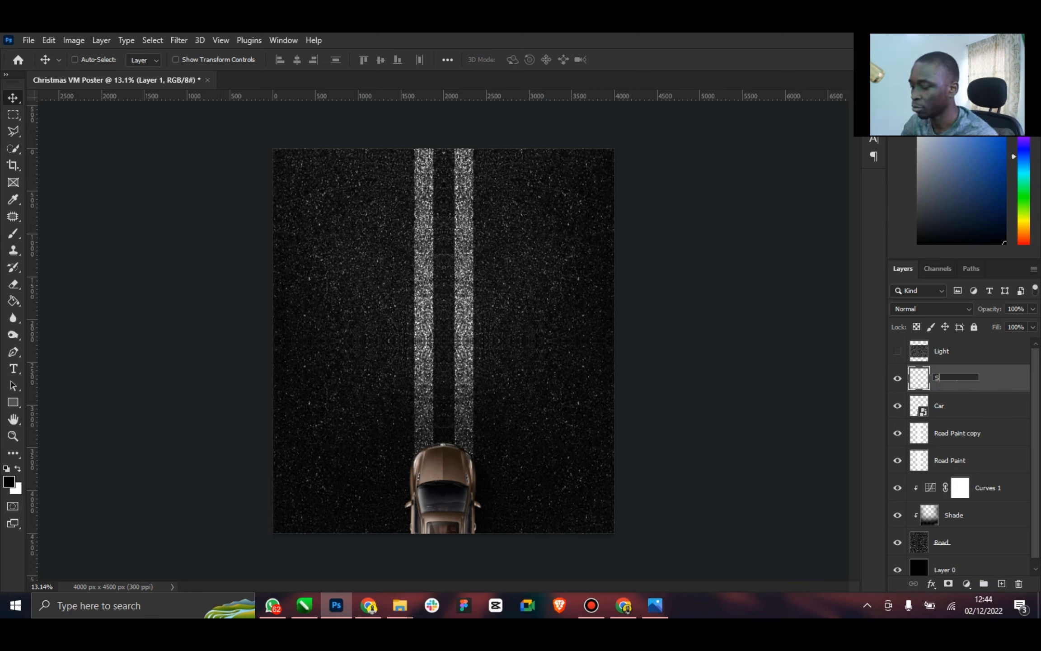
key("Return")
right_click(956, 380)
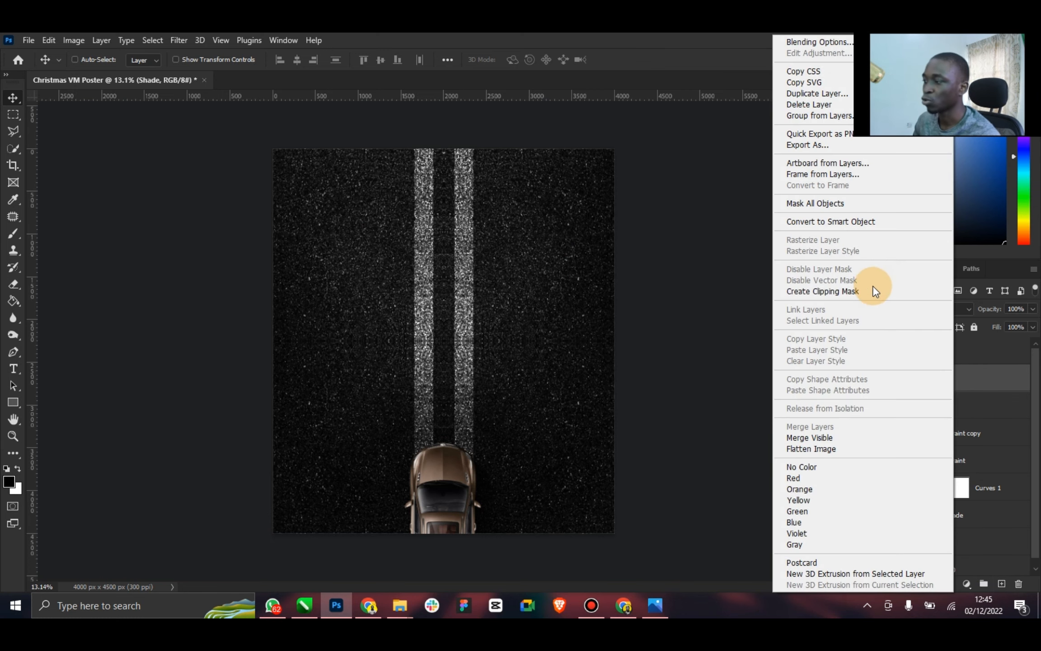
left_click(867, 290)
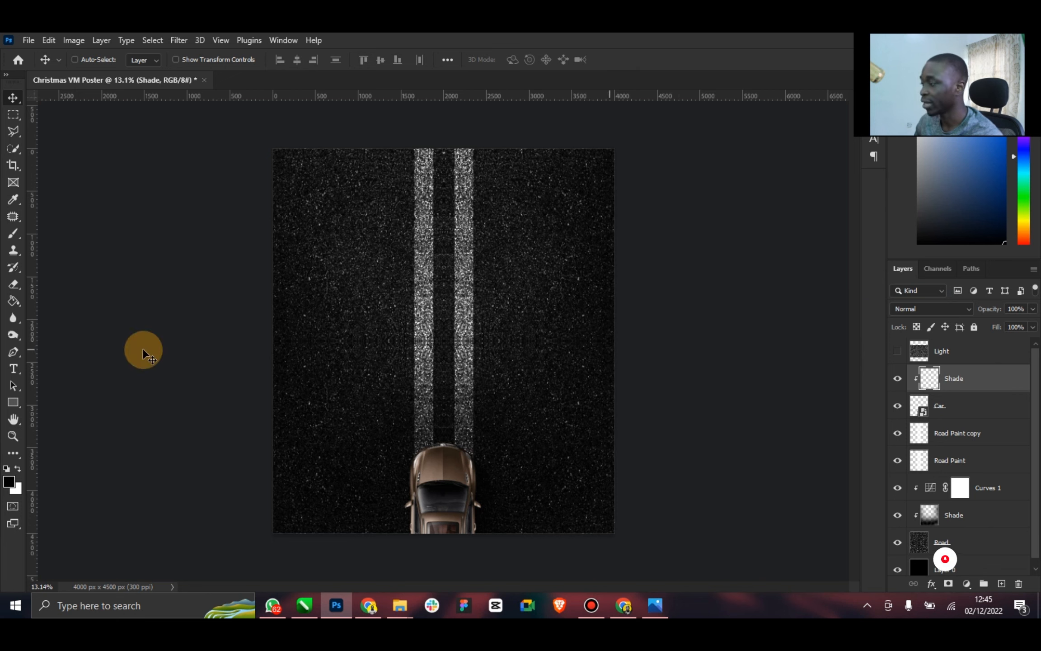
Paint black over the car's rear half on the clipped Shade layer with a soft 1000 px brush
left_click(12, 235)
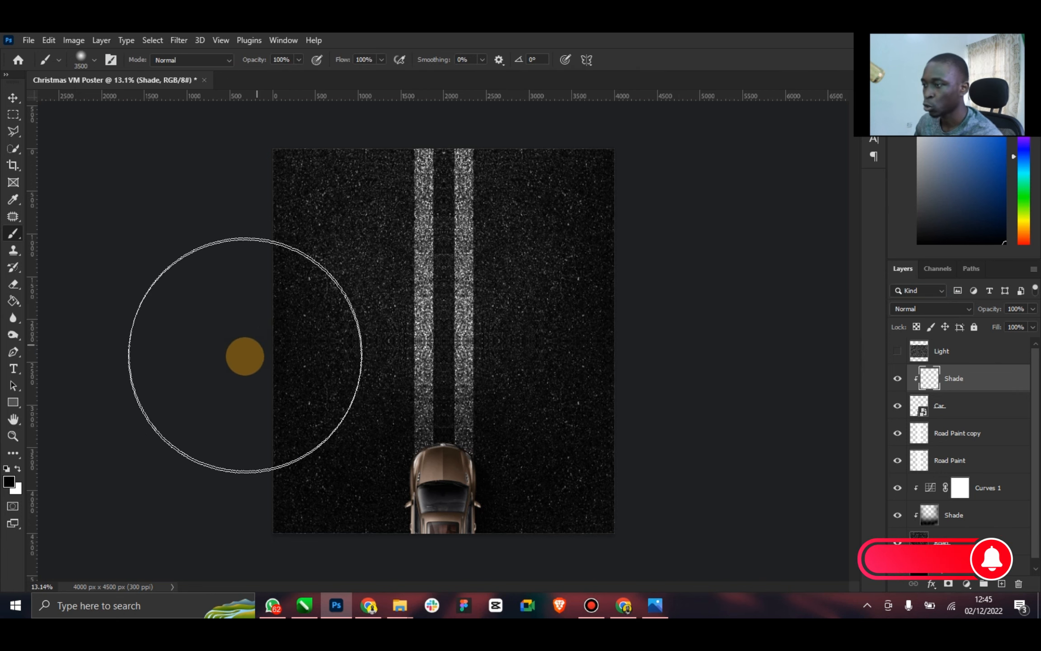
key("bracketleft")
key("bracketleft")
key("bracketleft")
key("bracketleft")
key("bracketleft")
key("bracketleft")
key("bracketleft")
key("bracketleft")
key("bracketleft")
key("bracketleft")
key("bracketleft")
key("bracketleft")
key("bracketleft")
key("bracketleft")
key("bracketleft")
key("bracketleft")
key("bracketleft")
key("bracketleft")
key("bracketleft")
key("bracketleft")
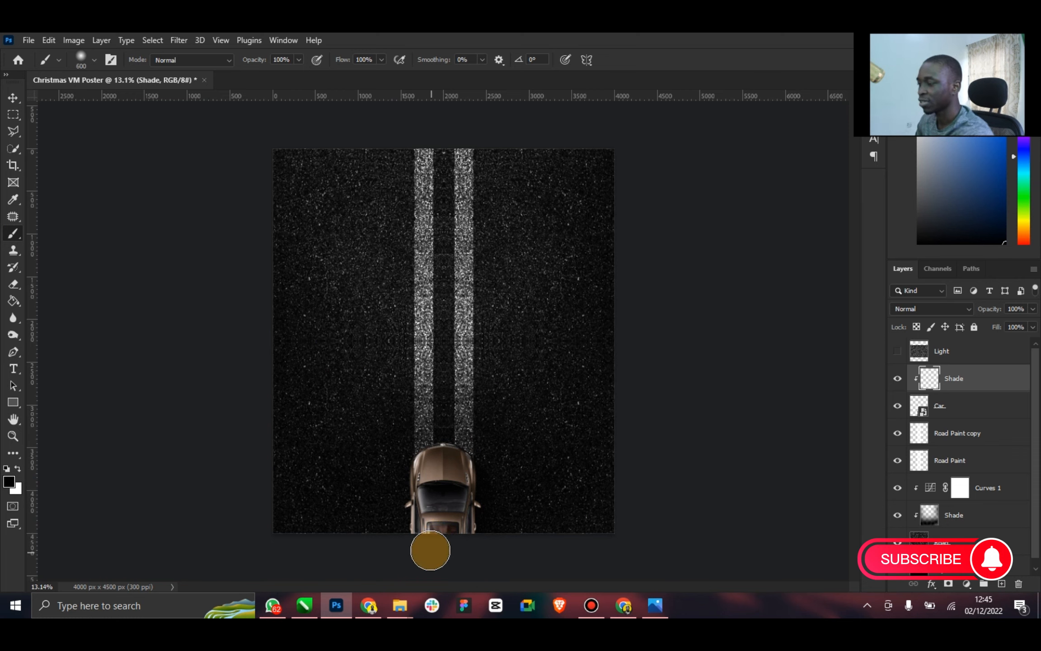
key("bracketright")
key("bracketright")
key("bracketright")
key("bracketright")
key("bracketright")
key("bracketright")
key("bracketright")
mouse_move(421, 530)
left_mouse_down()
mouse_move(412, 565)
mouse_move(467, 541)
mouse_move(471, 577)
mouse_move(487, 540)
mouse_move(398, 546)
mouse_move(381, 509)
mouse_move(364, 548)
mouse_move(371, 522)
mouse_move(380, 543)
mouse_move(468, 525)
mouse_move(494, 504)
mouse_move(491, 546)
left_mouse_up()
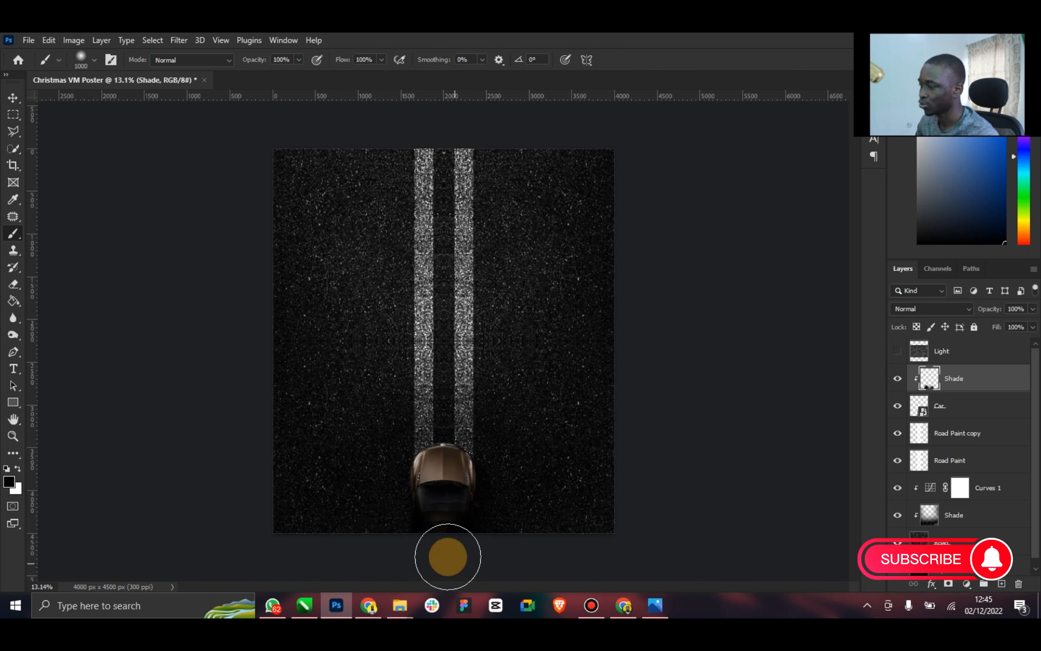
Set the car's Shade layer to Multiply with 65% opacity and 83% fill, and compare the car with the shade hidden and shown
left_click(7, 108)
left_click(13, 101)
left_click(949, 309)
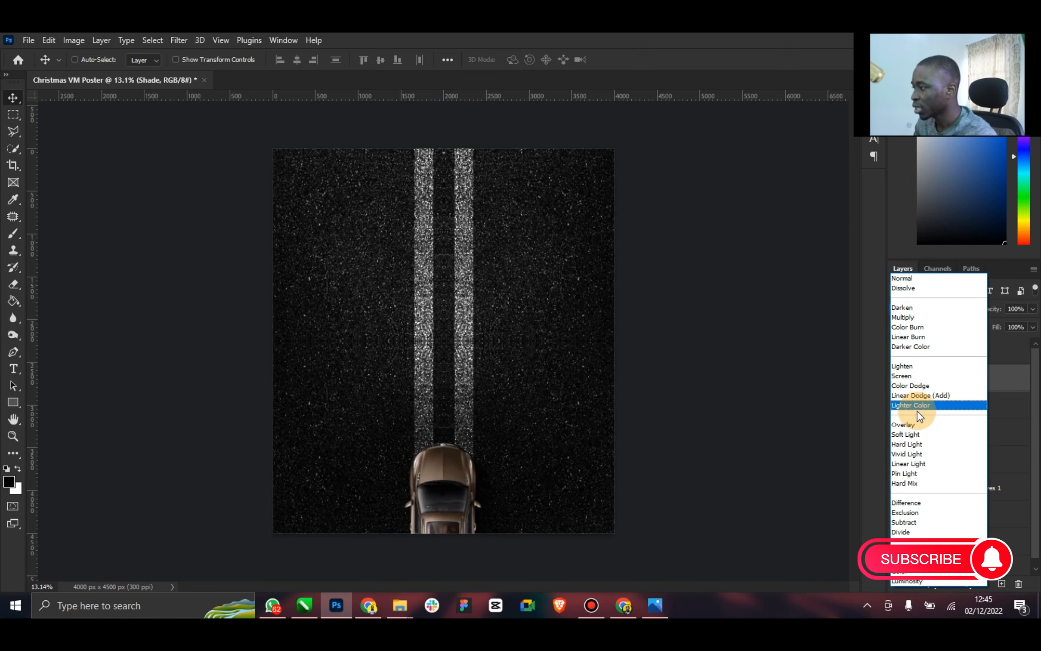
left_click(918, 319)
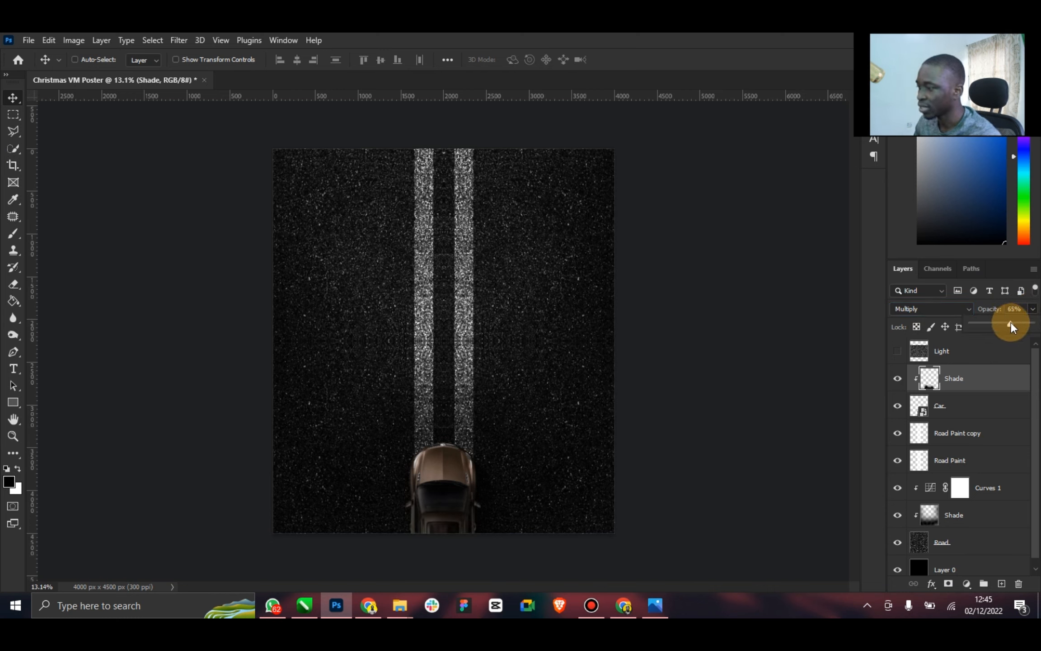
left_click(1012, 352)
left_click(1006, 379)
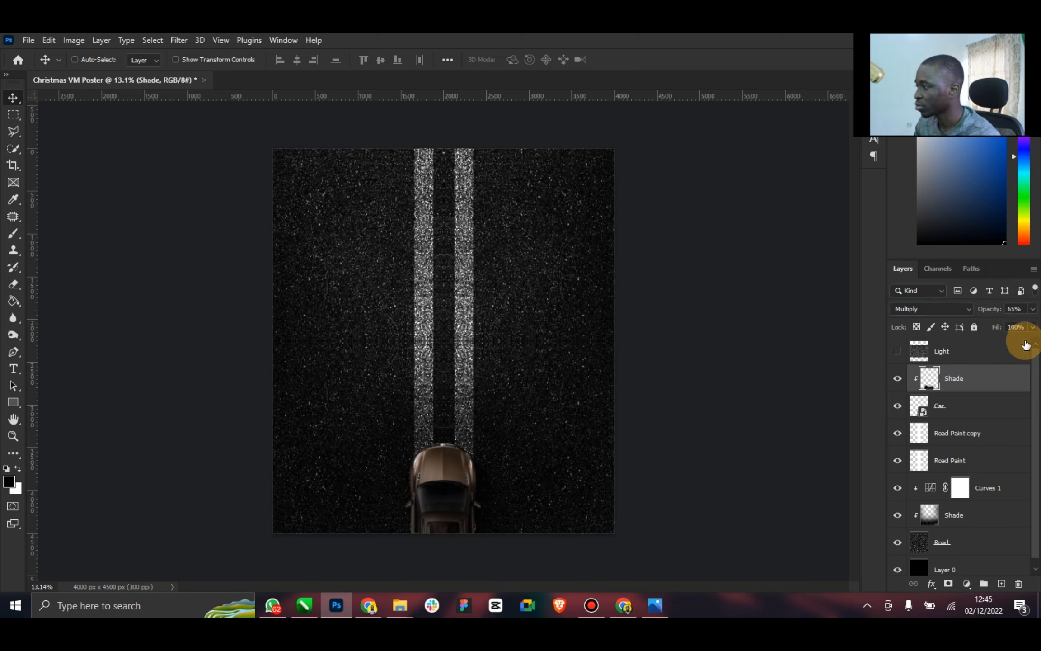
left_click(1033, 327)
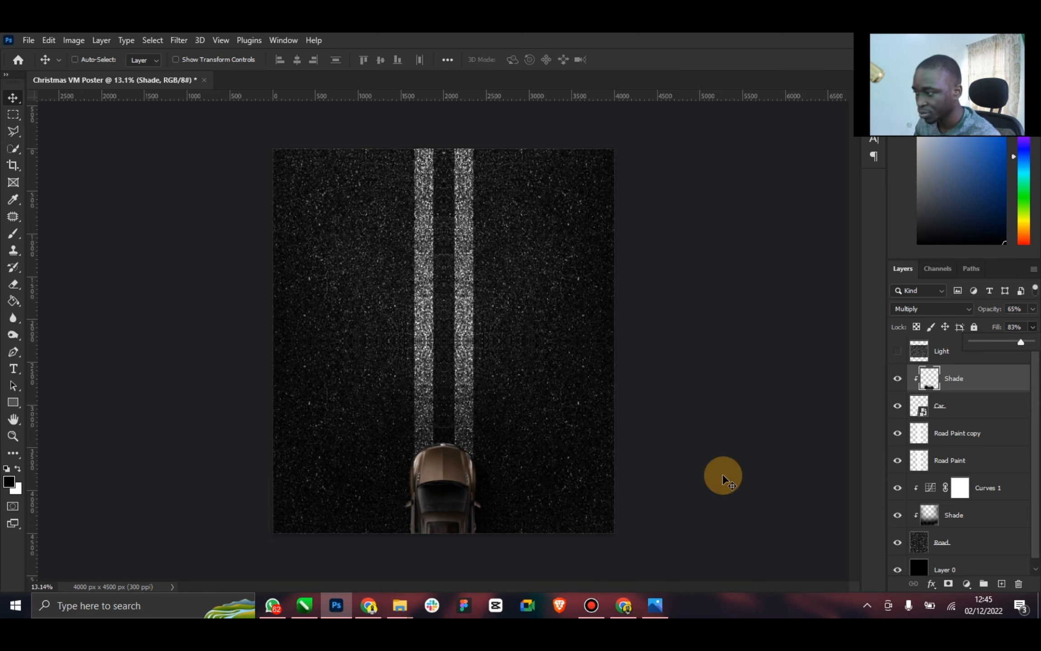
left_click(988, 379)
left_click_drag(459, 492, 458, 503)
left_click(897, 379)
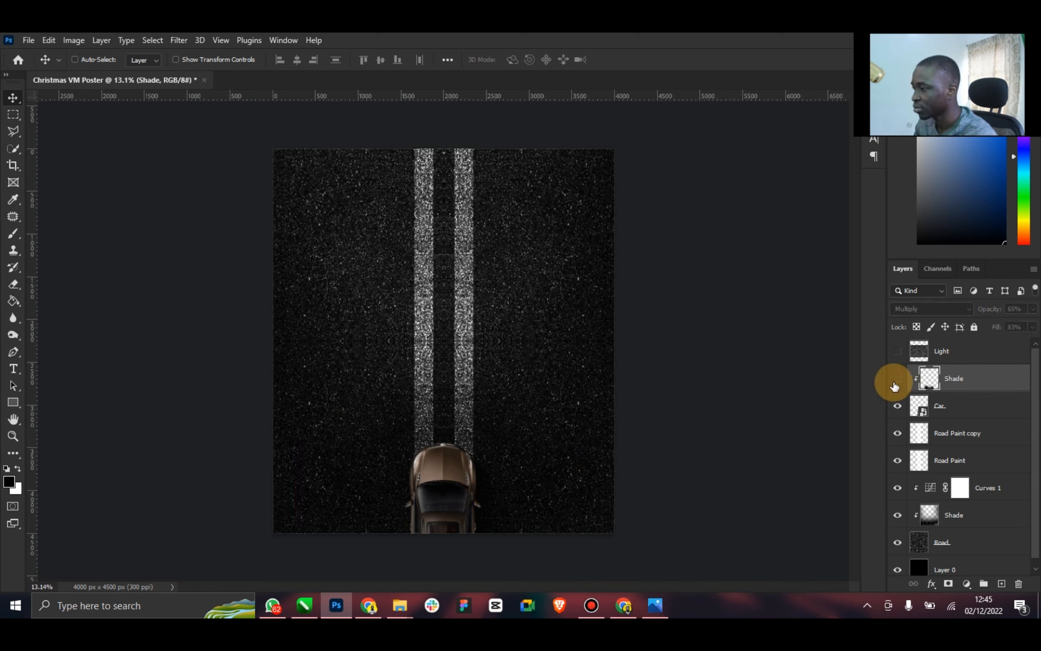
left_click(897, 380)
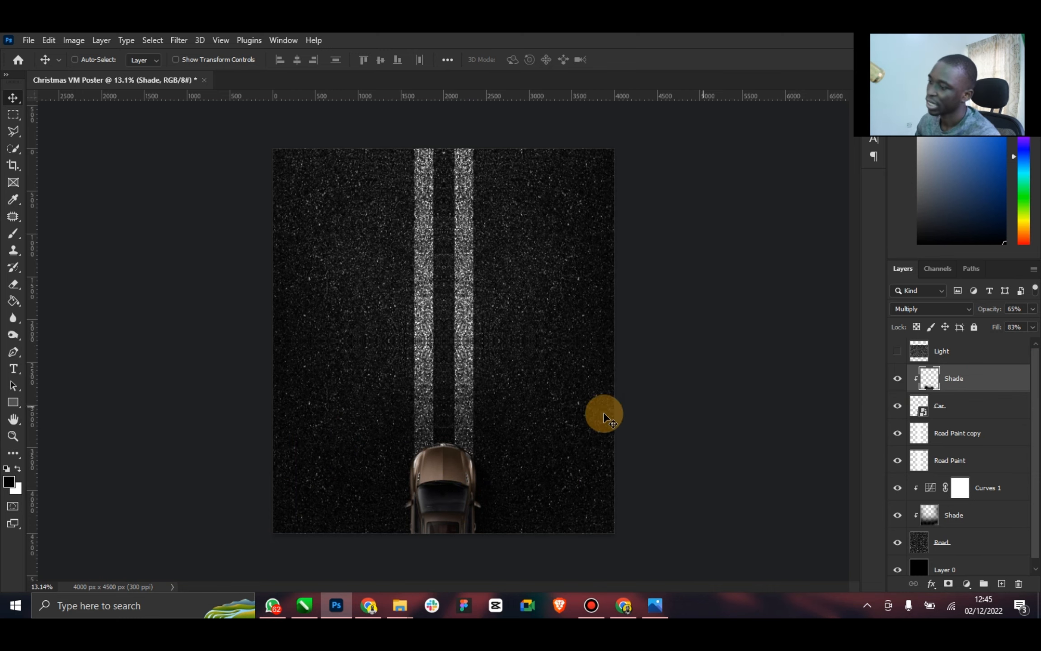
Add a Brightness/Contrast adjustment clipped to the Car layer with brightness -5 and contrast 25
left_click(971, 402)
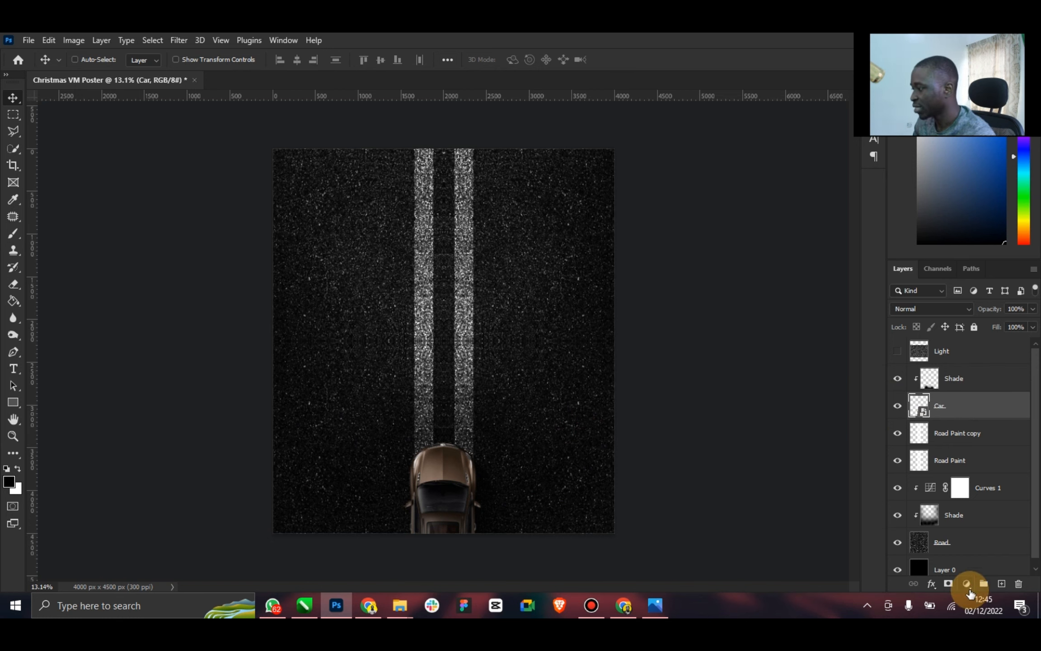
left_click(967, 584)
left_click(978, 401)
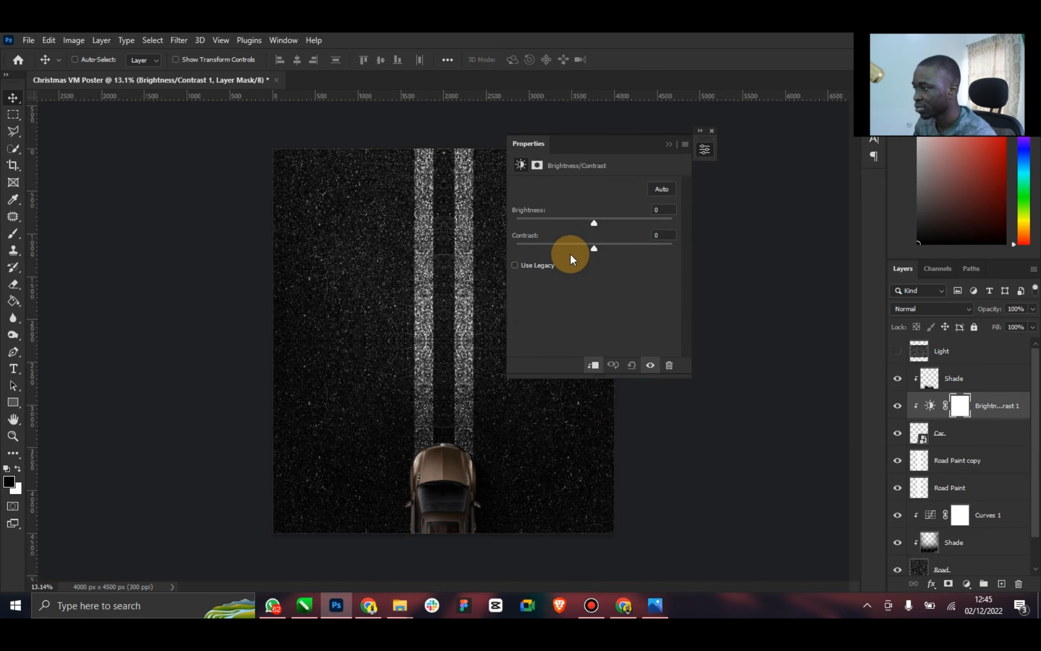
left_click_drag(594, 248, 591, 225)
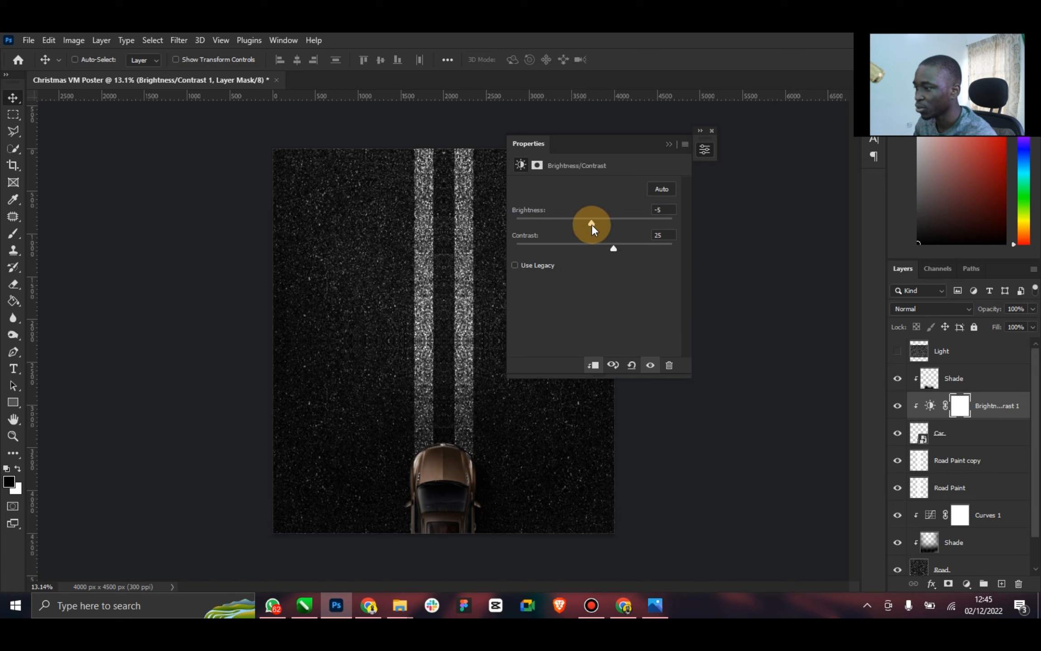
left_click(668, 144)
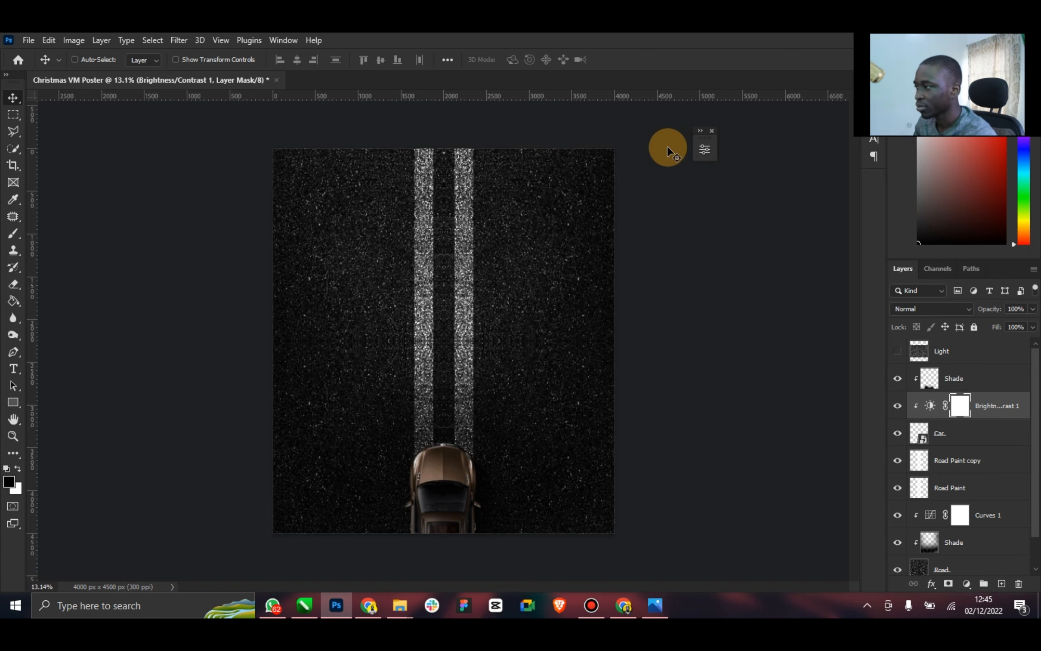
left_click(13, 437)
left_click_drag(515, 488, 469, 453)
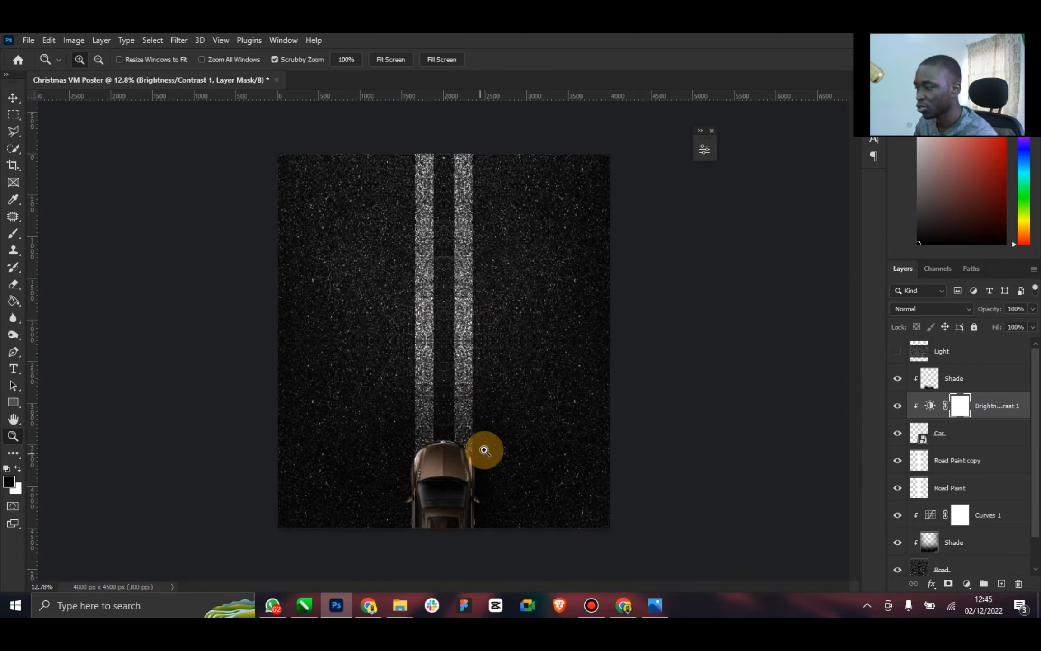
left_click(13, 100)
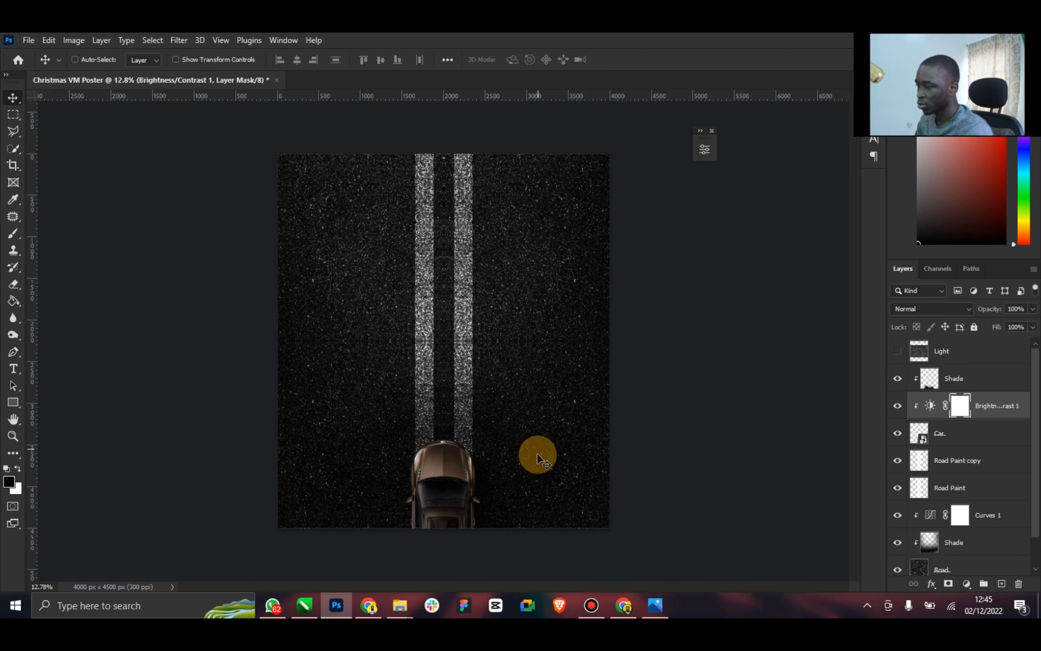
Try recolouring the car with a clipped Hue/Saturation adjustment at hue -43 and -4, and delete the adjustment layer
left_click(958, 433)
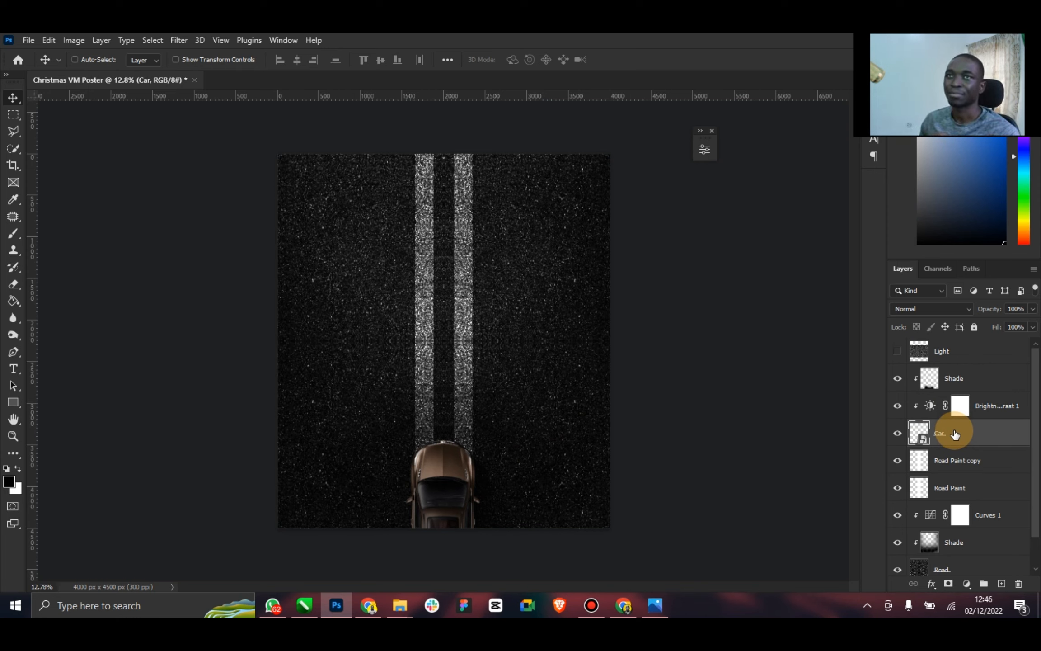
left_click(967, 584)
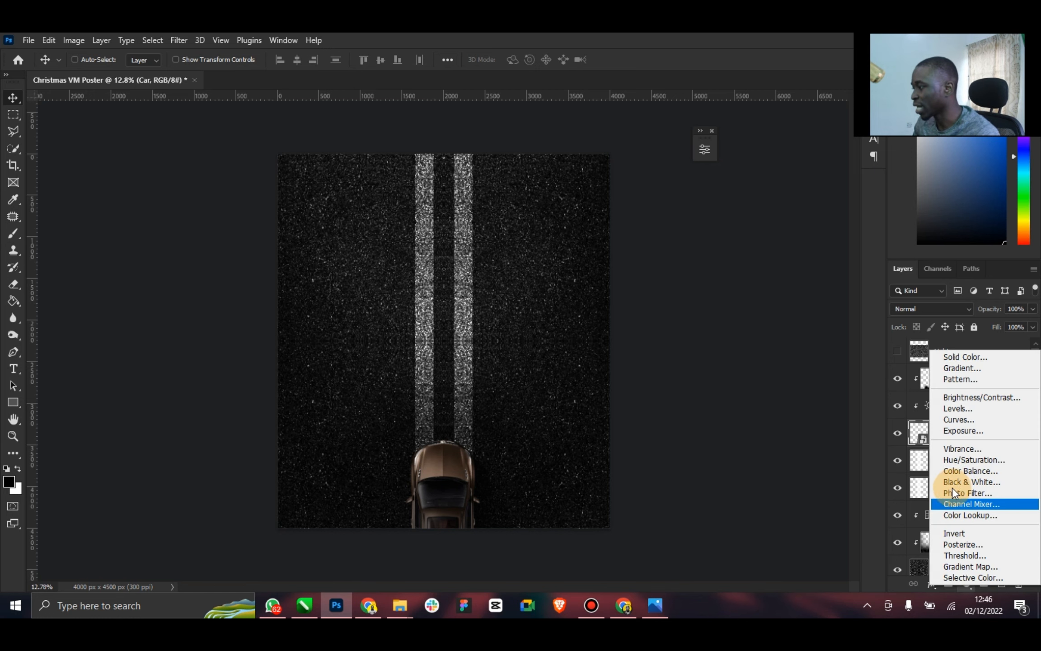
left_click(981, 460)
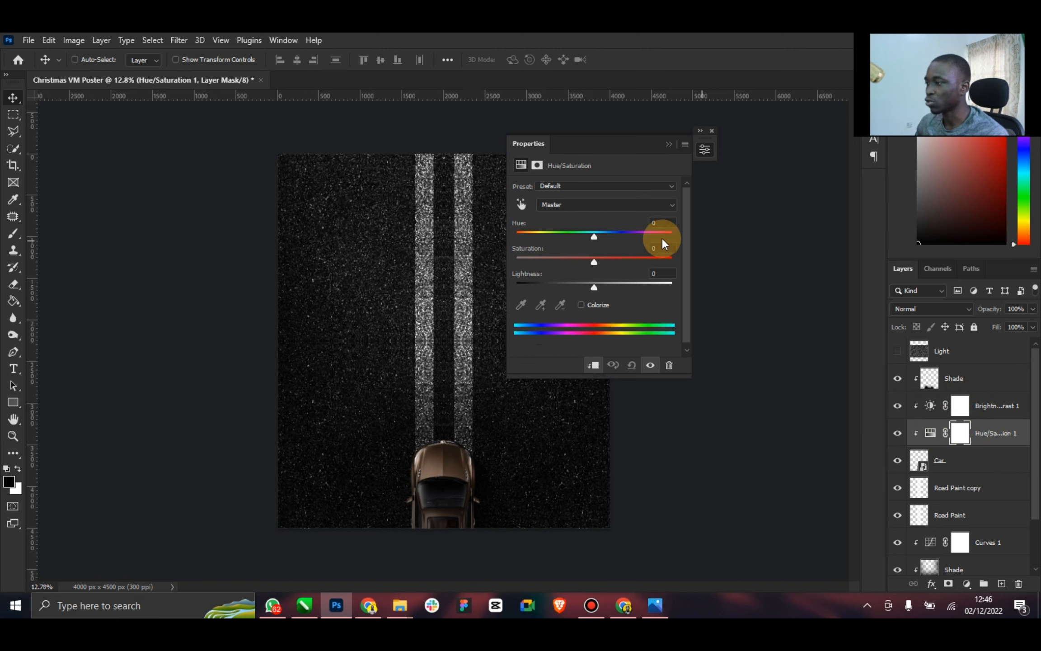
left_click_drag(593, 234, 567, 236)
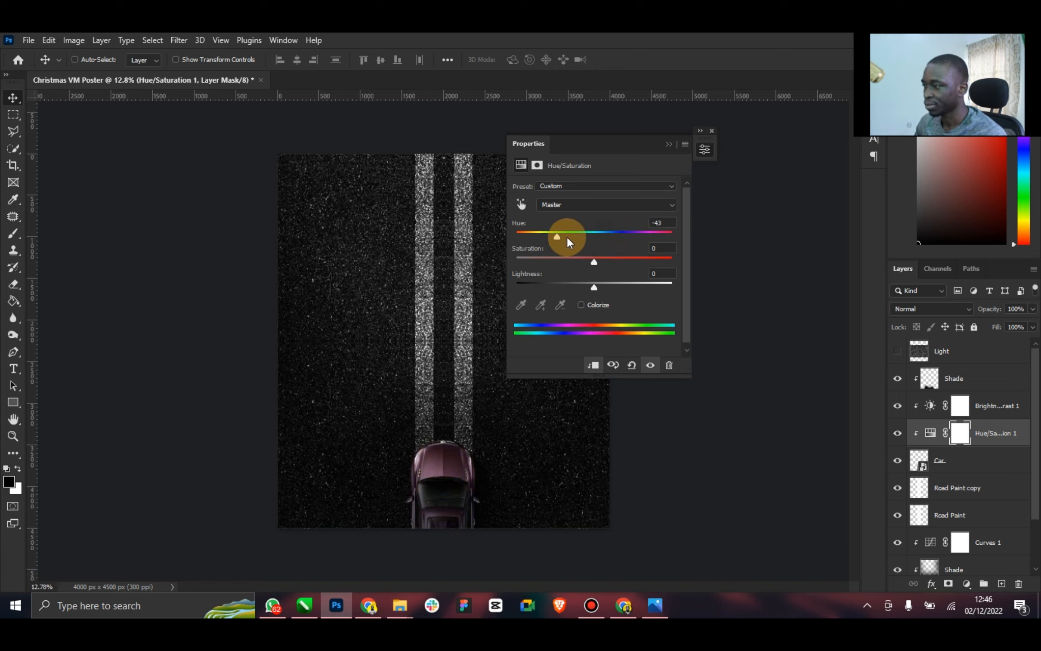
left_click_drag(641, 236, 589, 242)
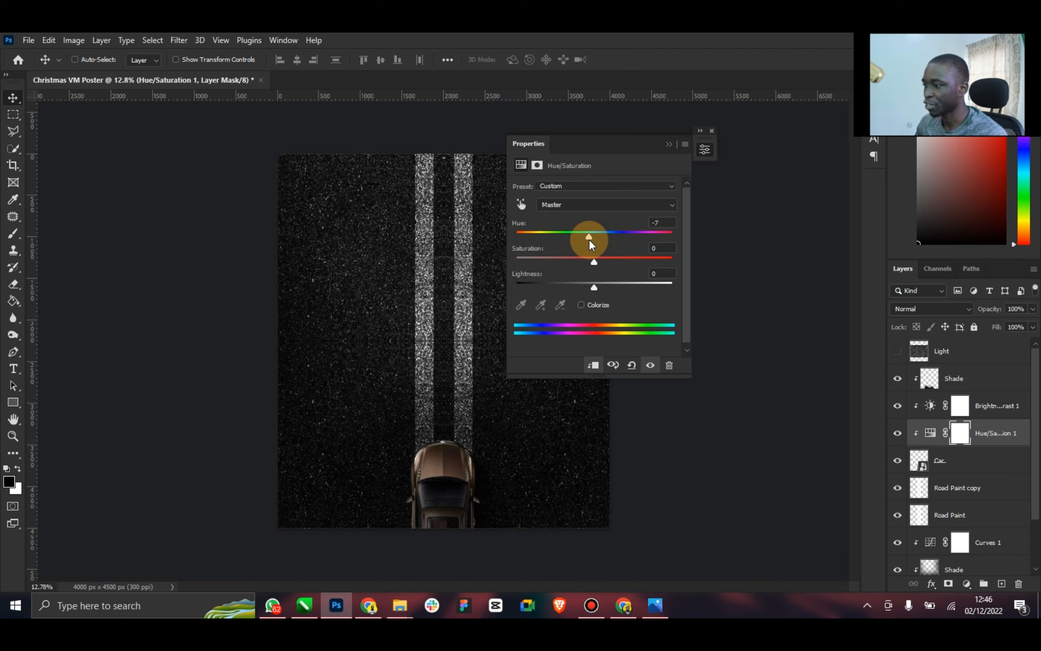
left_click(670, 145)
key("Delete")
key("Delete")
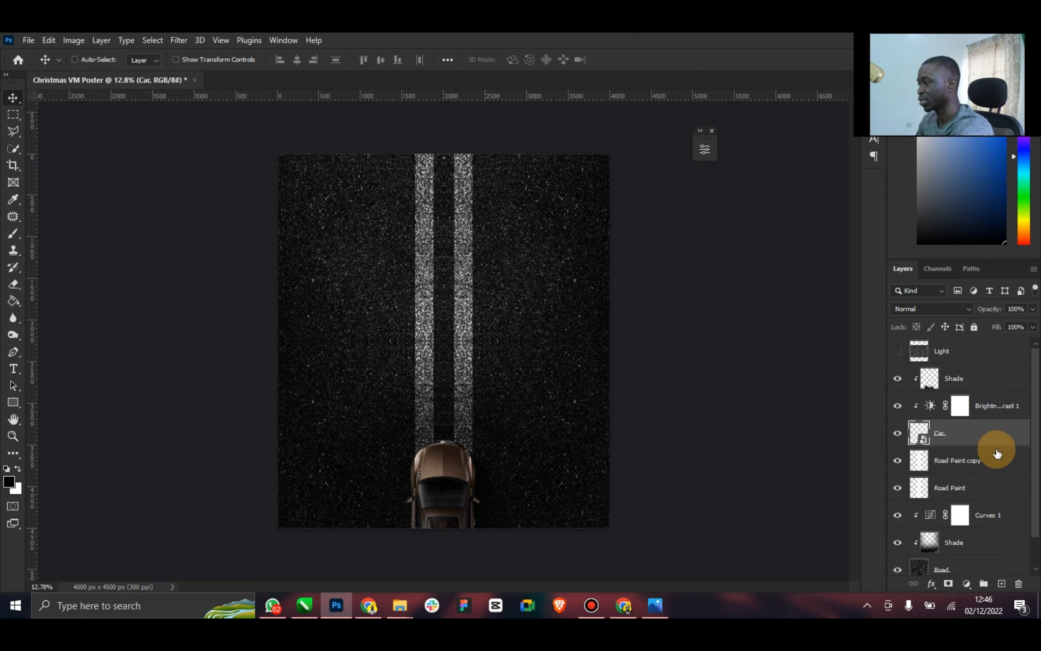
Try tinting the car with a clipped ff0000 red Solid Color fill, preview Overlay blending, and delete the fill layer
left_click(968, 584)
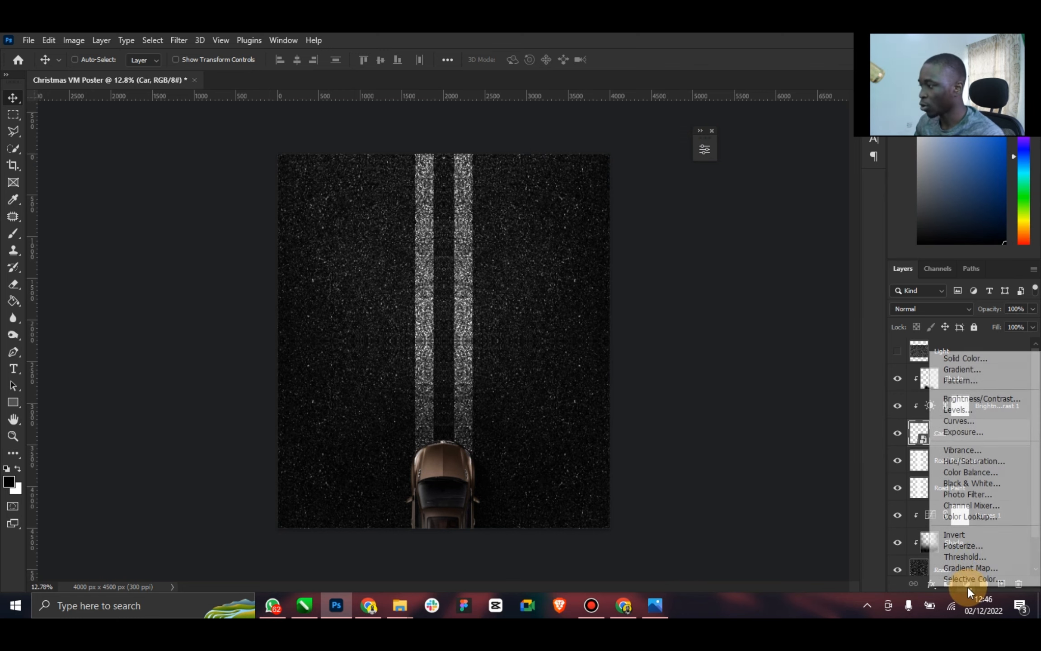
left_click(988, 358)
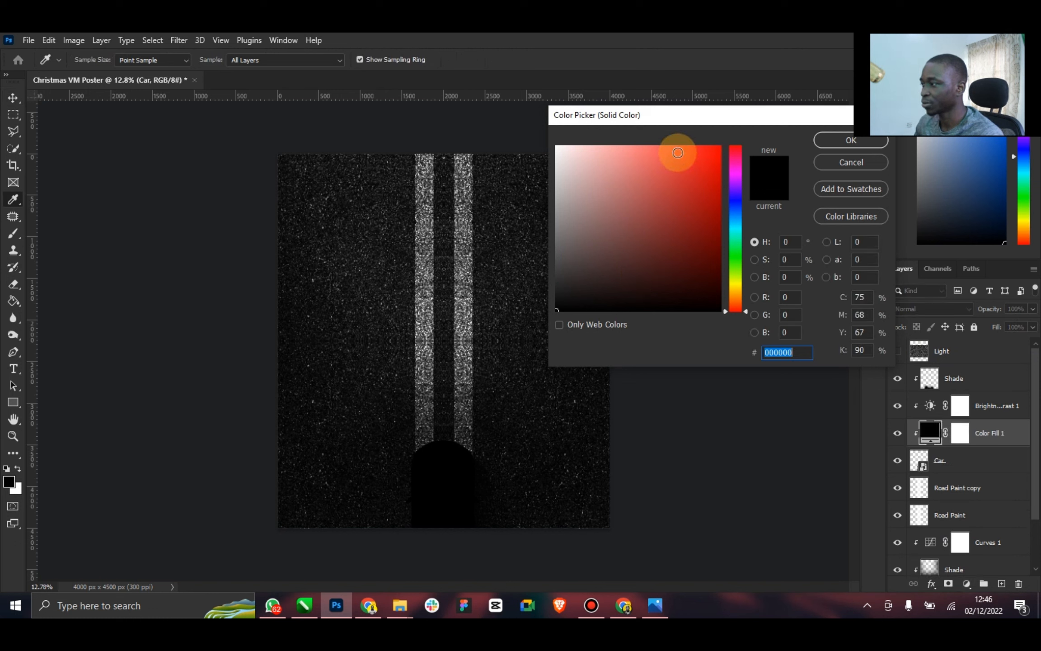
left_click_drag(678, 153, 727, 141)
left_click(834, 141)
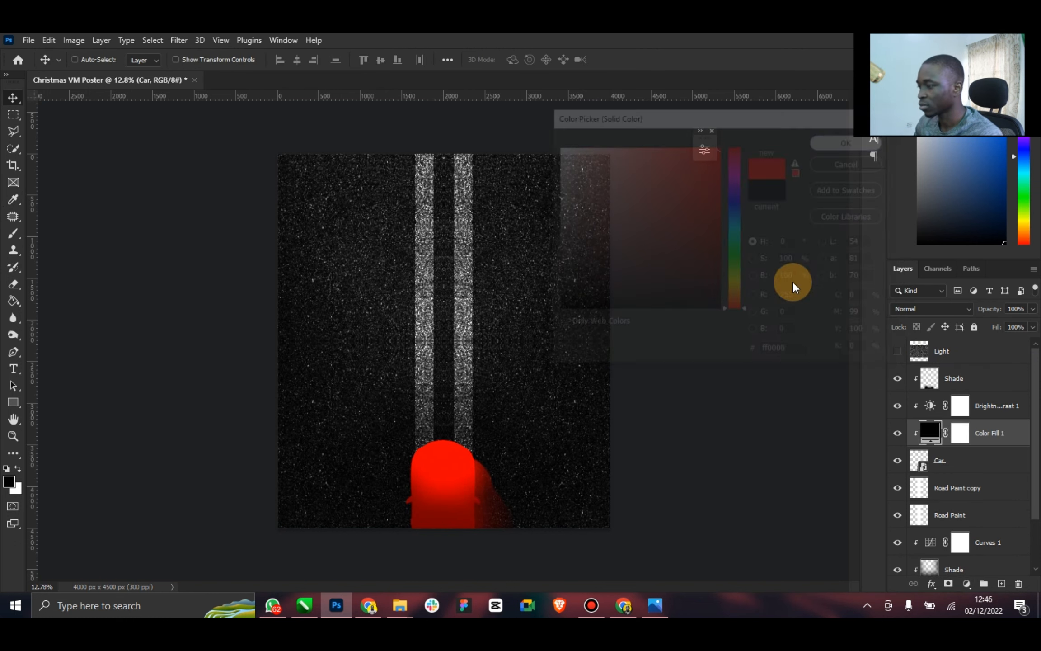
left_click(932, 308)
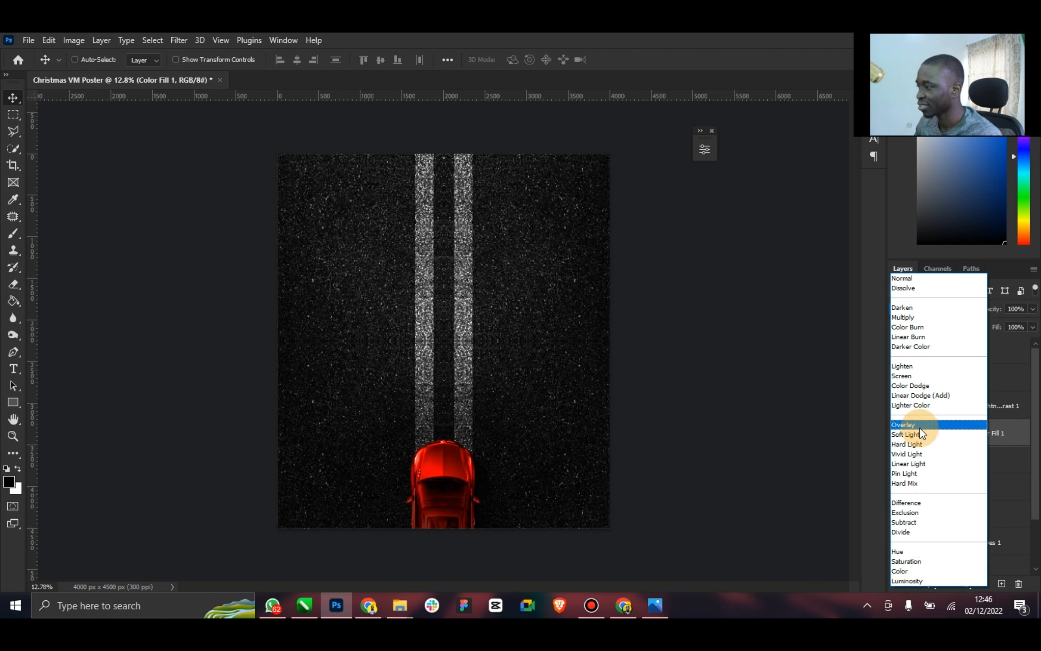
left_click(1001, 427)
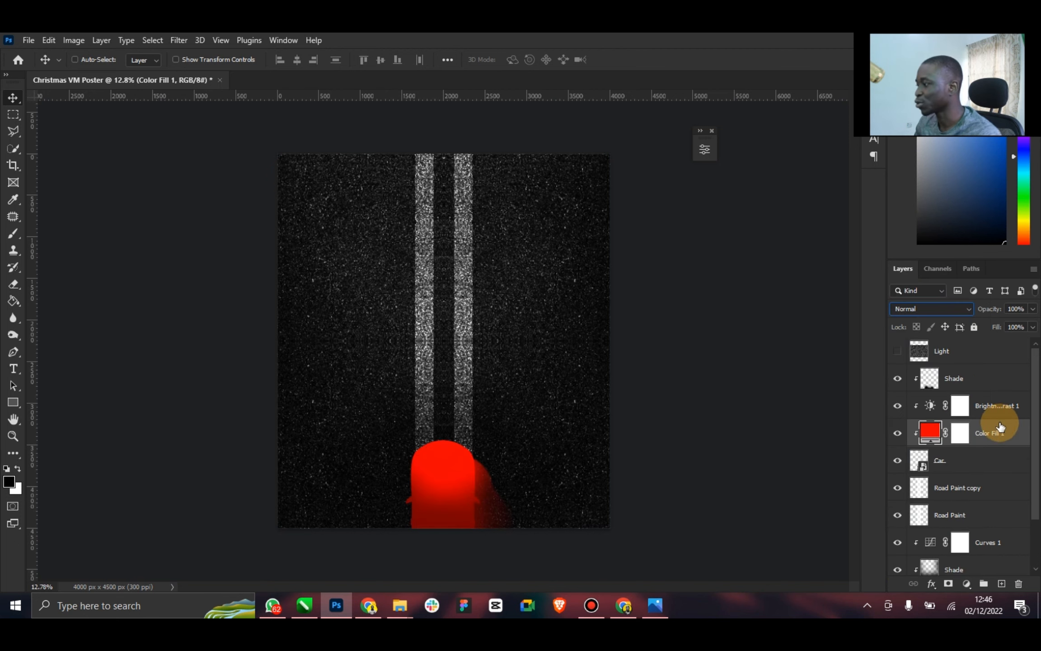
key("Delete")
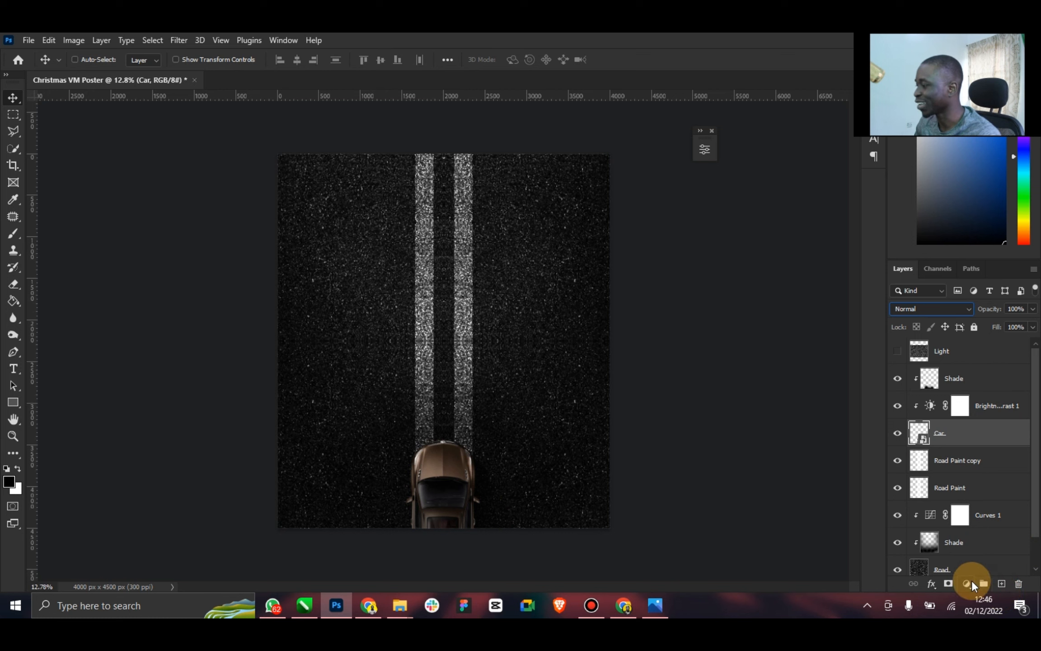
Recolour the car red with a clipped Hue/Saturation adjustment at hue -23 and saturation +68
left_click(972, 581)
left_click(982, 454)
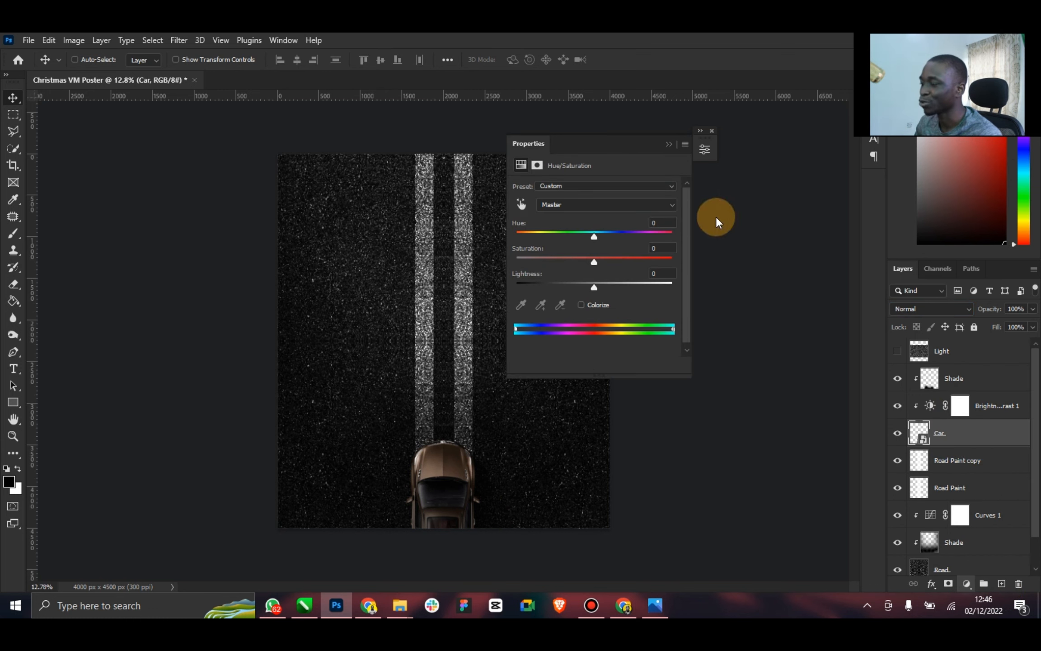
left_click_drag(593, 235, 669, 240)
left_click_drag(594, 262, 595, 261)
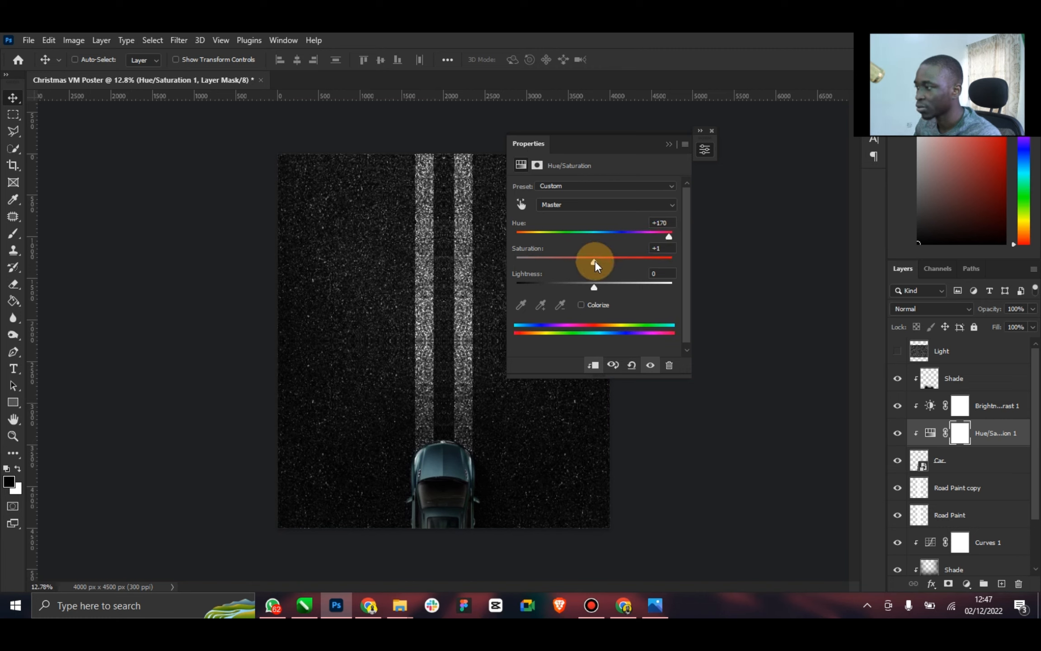
left_click_drag(669, 235, 574, 238)
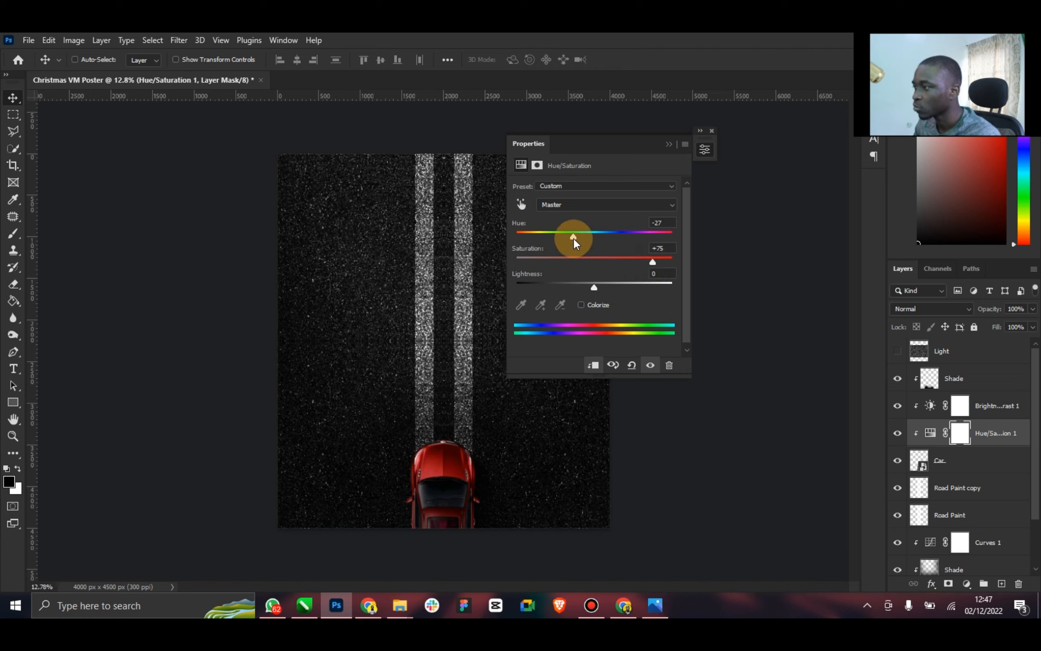
mouse_move(574, 238)
left_mouse_down()
mouse_move(558, 236)
mouse_move(576, 237)
left_mouse_up()
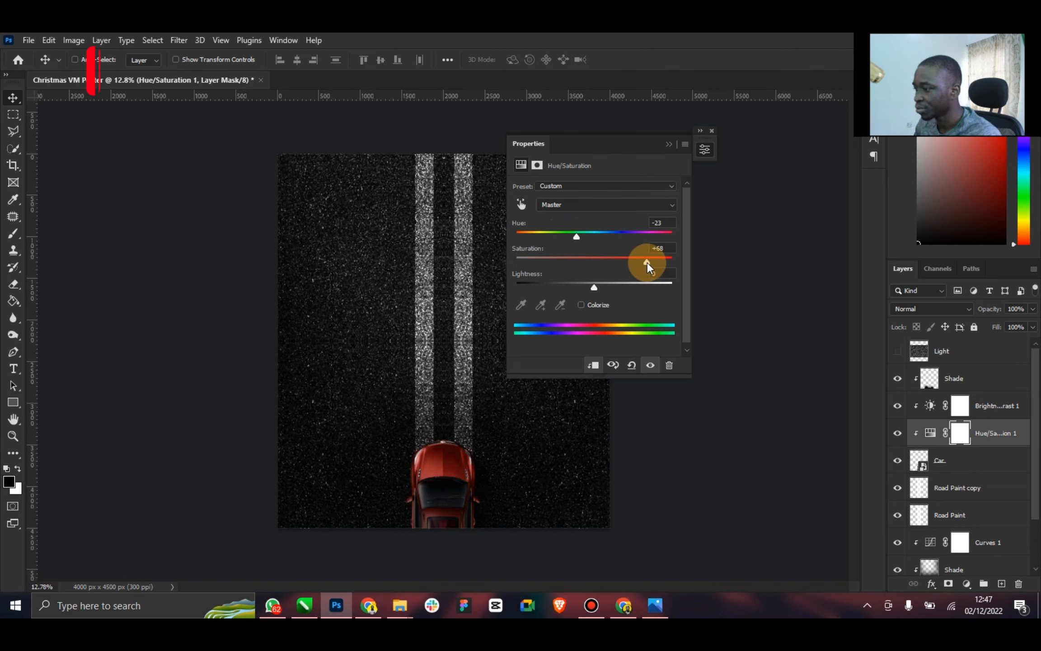
left_click(669, 144)
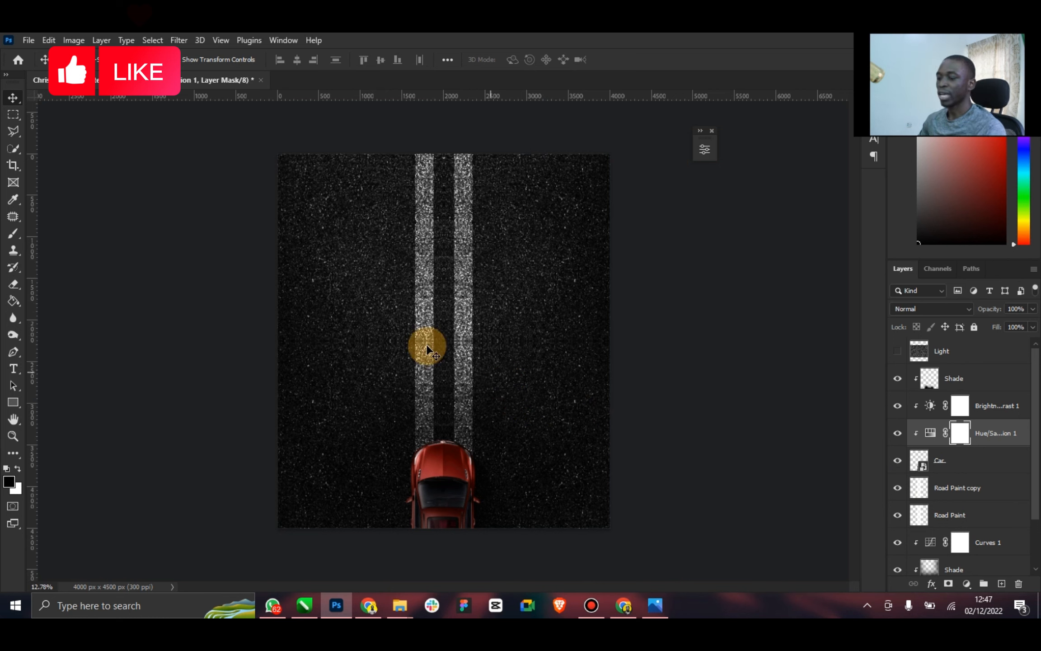
Save the document as Christmas VM Poster in Photoshop format in the desktop's Elzenitho Hub > My PSD folder
key("ctrl+shift+s")
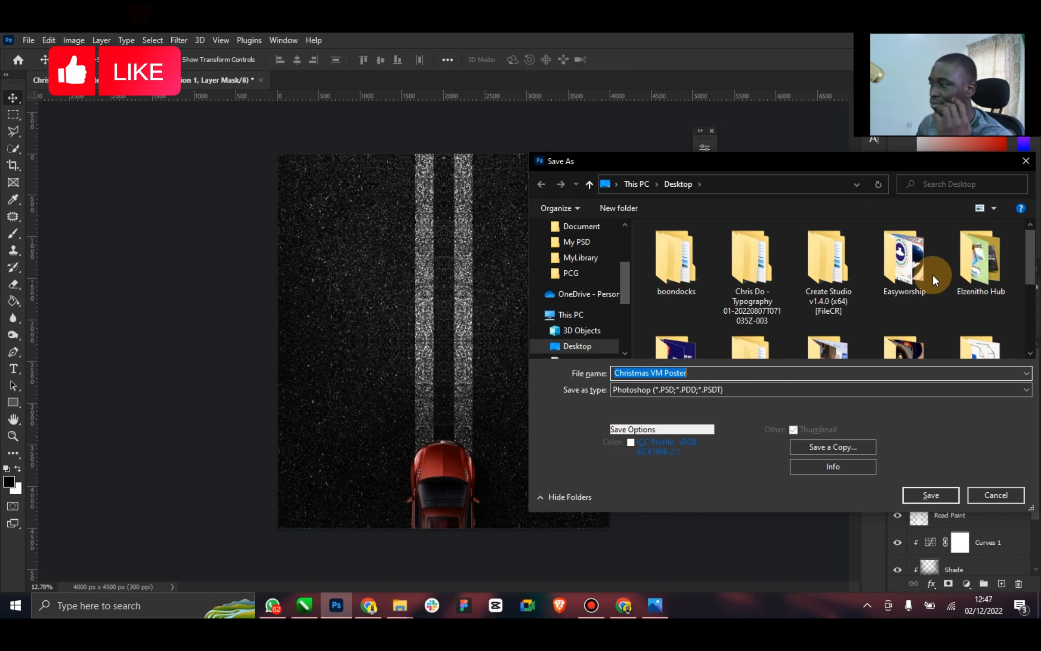
double_click(1003, 265)
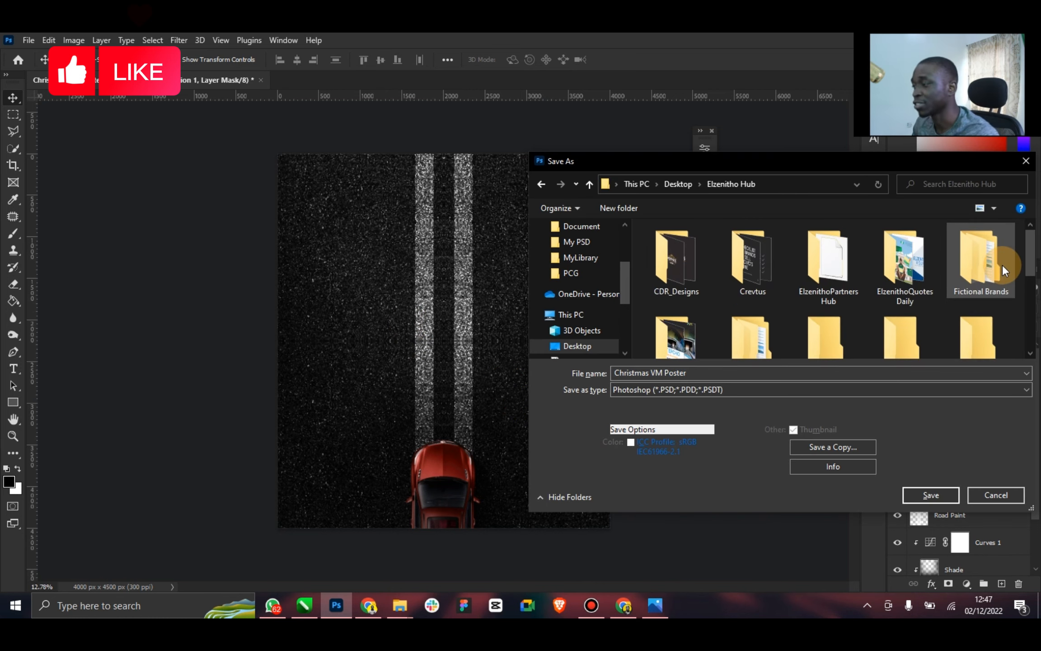
scroll(986, 323, "down", 1)
double_click(985, 323)
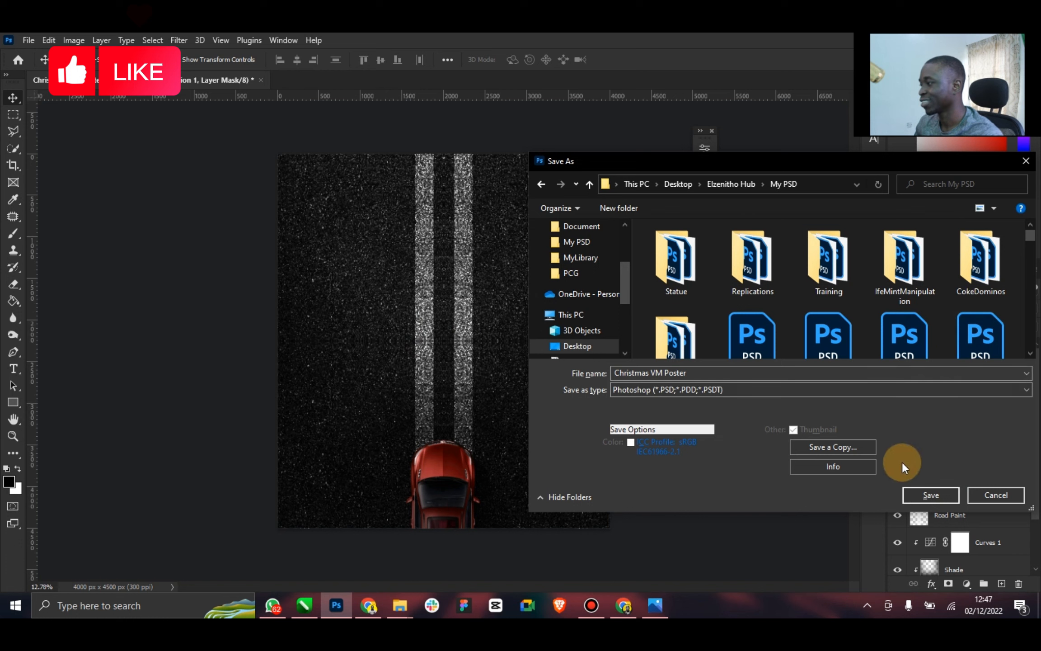
left_click(930, 496)
left_click(663, 189)
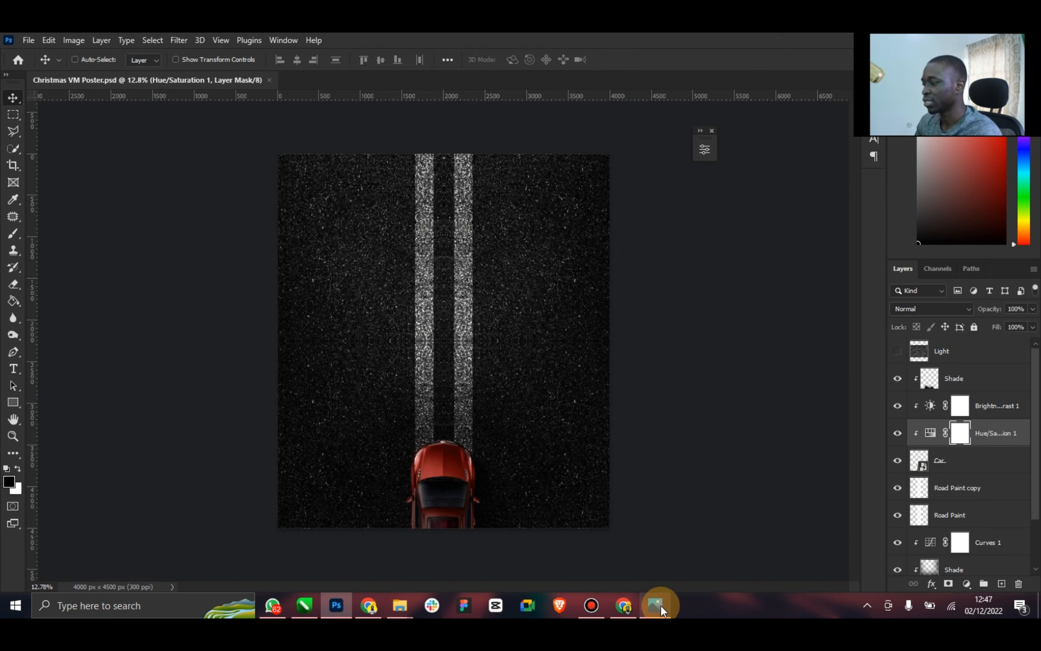
Check the reference poster and place the top-view Christmas tree image from Downloads at the canvas centre, scaled to 6%
left_click(661, 607)
left_click(661, 607)
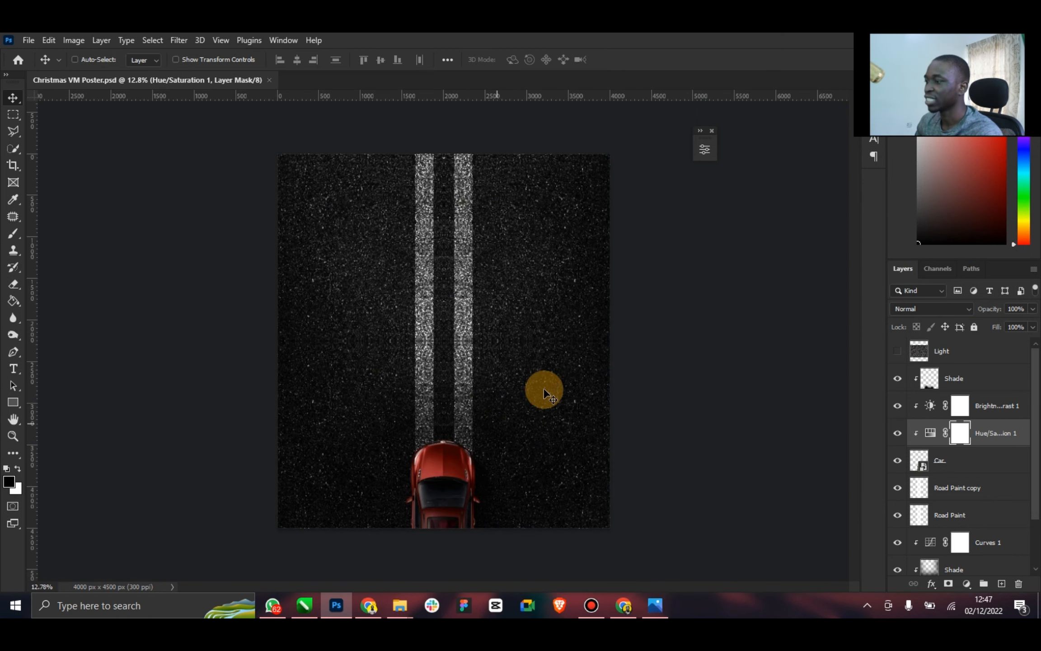
left_click(665, 605)
left_click(638, 50)
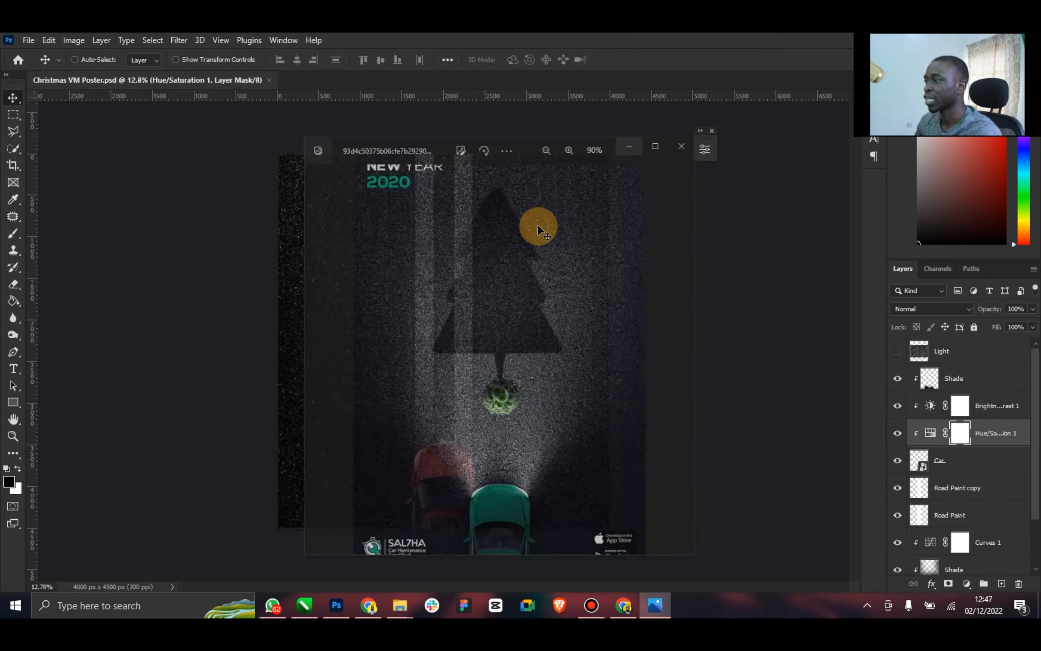
mouse_move(399, 606)
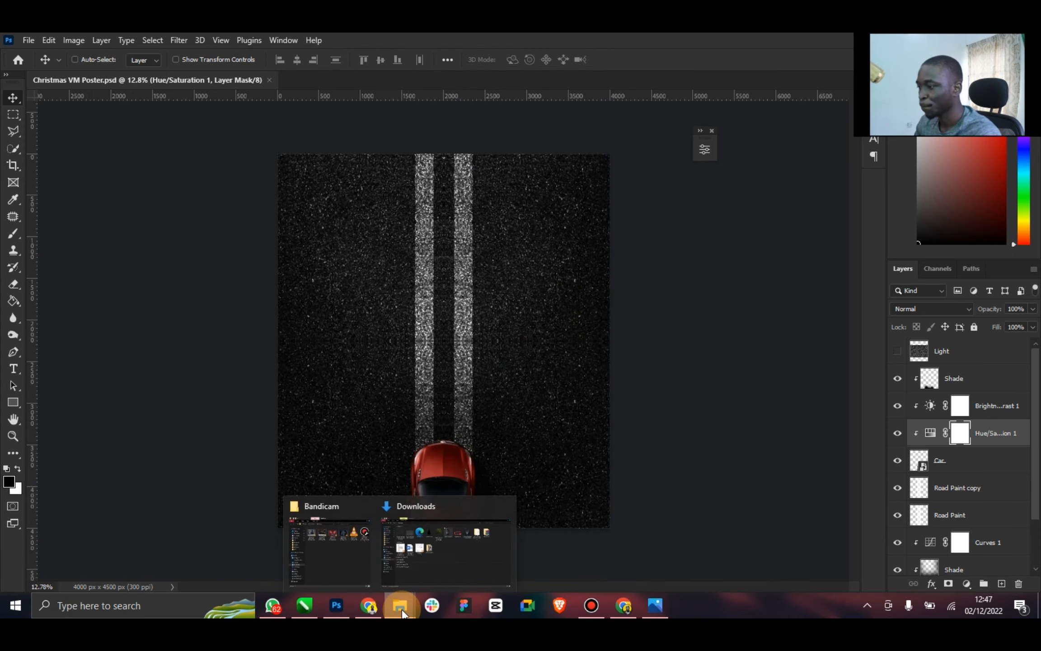
left_click(437, 536)
left_click_drag(474, 158, 338, 608)
left_click_drag(385, 445, 460, 367)
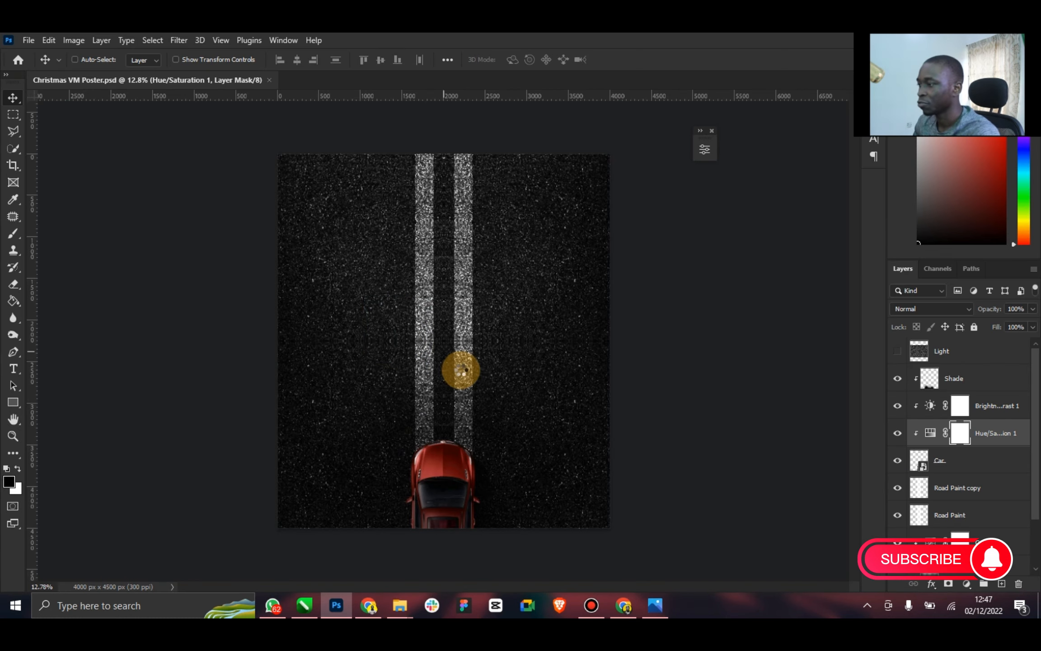
left_click_drag(609, 175, 474, 310)
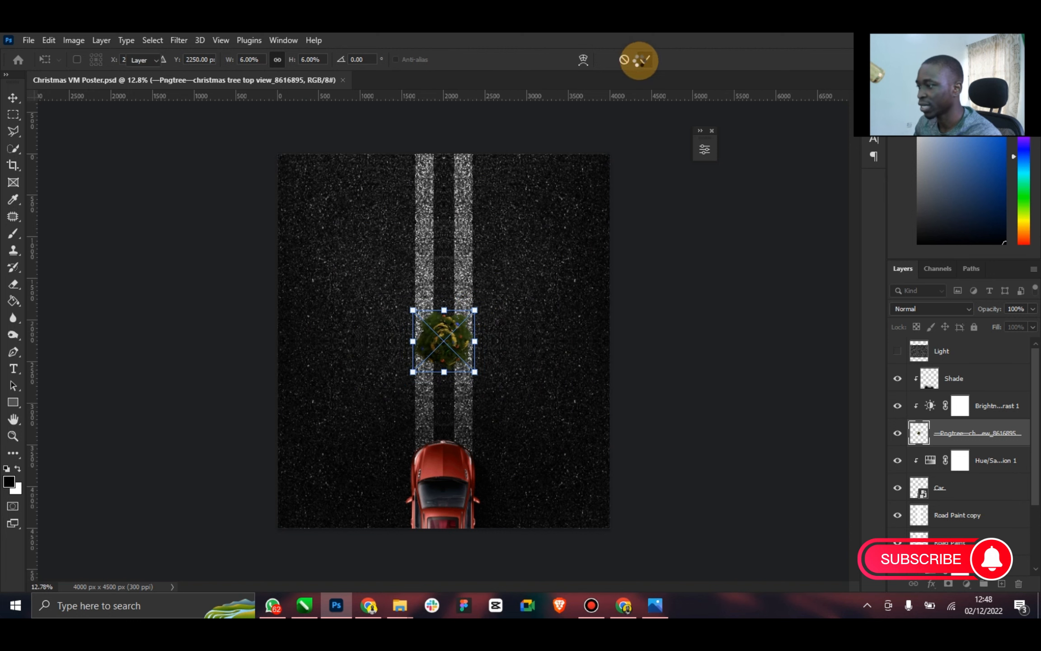
left_click(644, 59)
Compare with the reference poster and scale the Christmas tree down to 5.06%
left_click(655, 606)
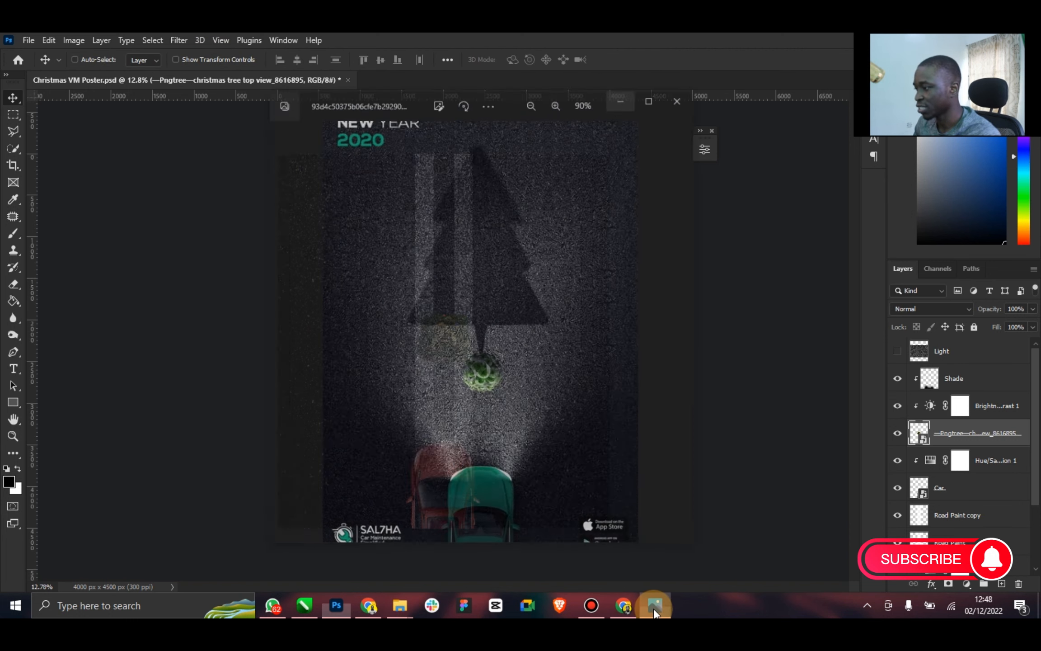
left_click(655, 606)
left_click(219, 60)
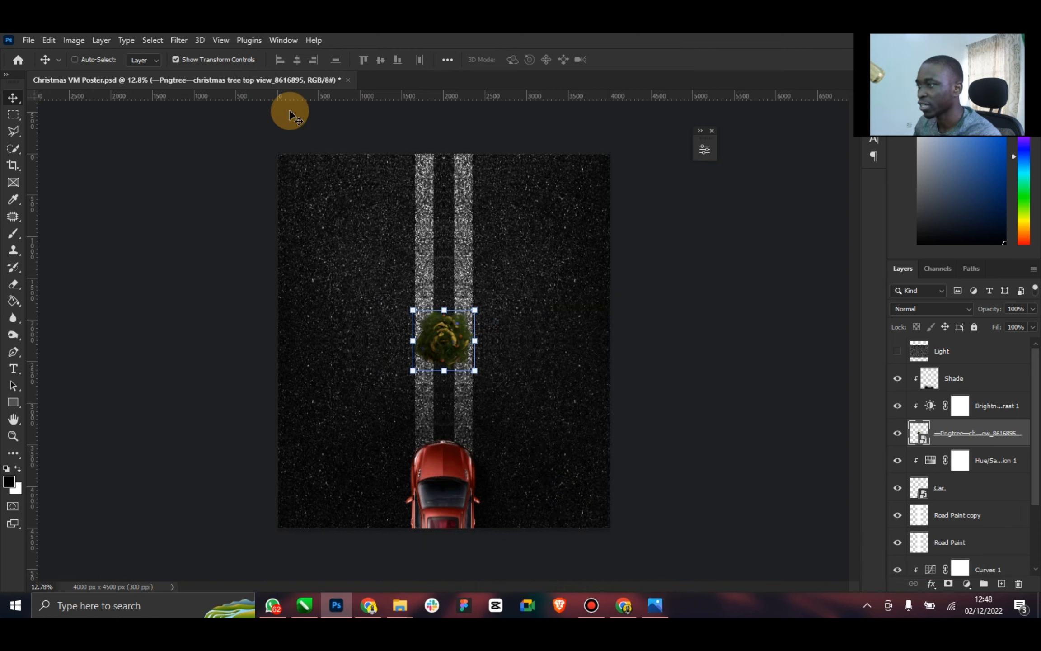
left_click_drag(476, 309, 471, 313)
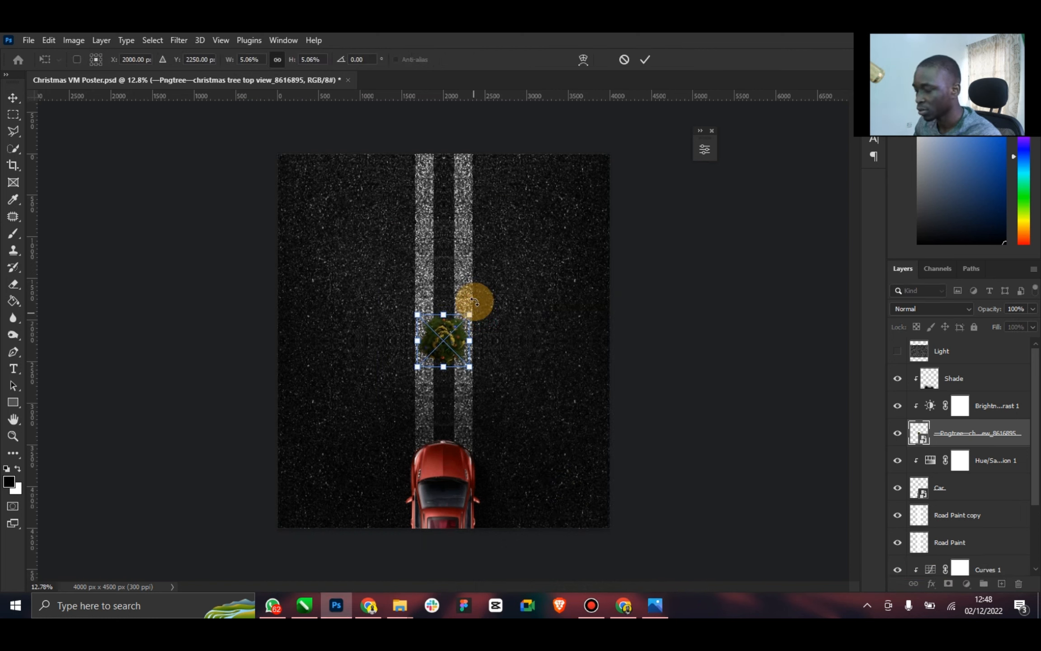
left_click(645, 59)
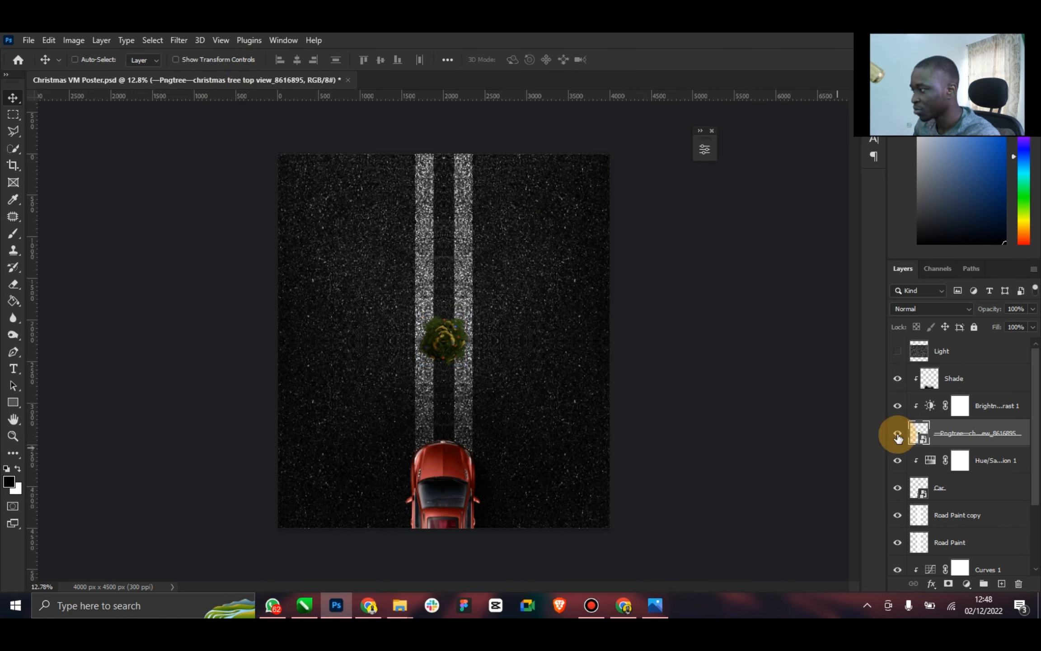
Move the tree layer above the car's Shade layer and clip Brightness/Contrast 1 and Shade to the car again
left_click_drag(969, 434, 953, 374)
right_click(994, 441)
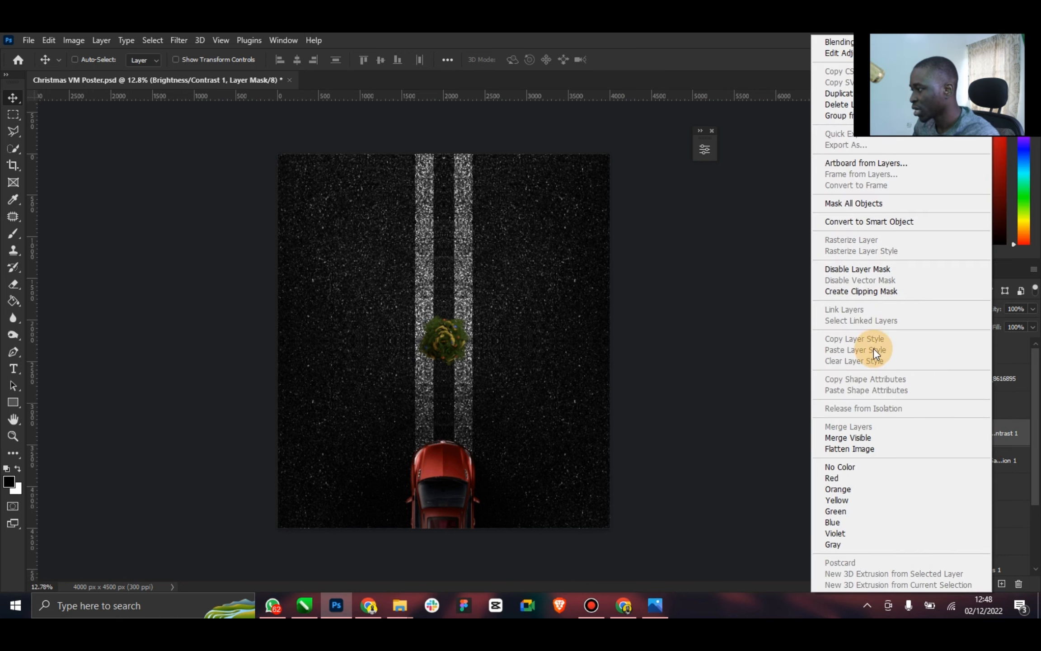
left_click(870, 294)
right_click(979, 409)
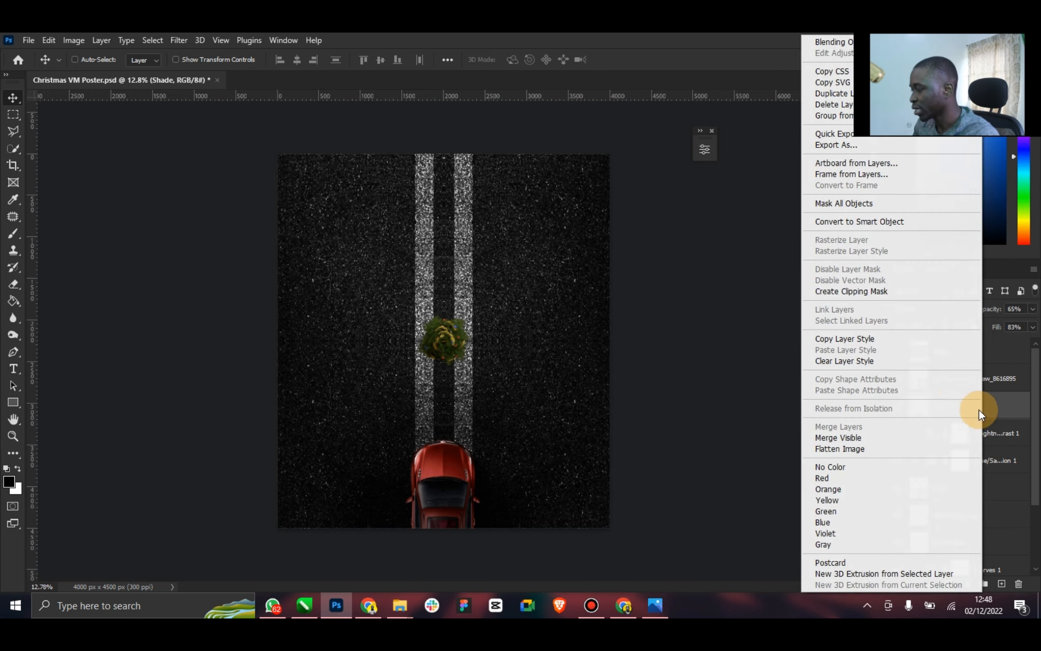
left_click(842, 291)
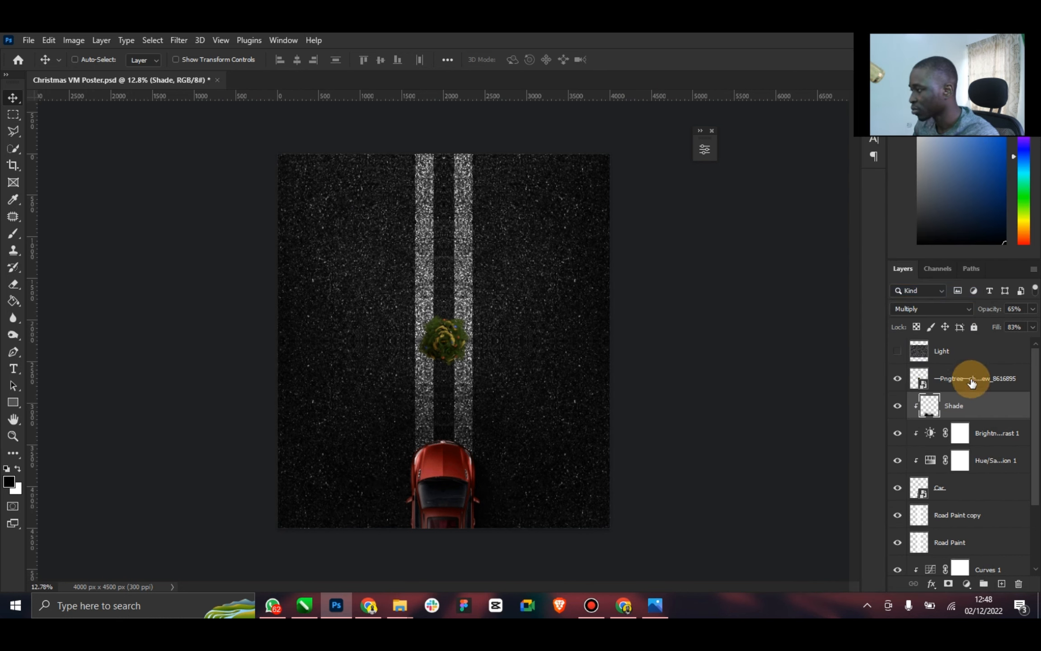
Rename the placed tree layer as Christmas Tree
right_click(963, 375)
left_click(854, 293)
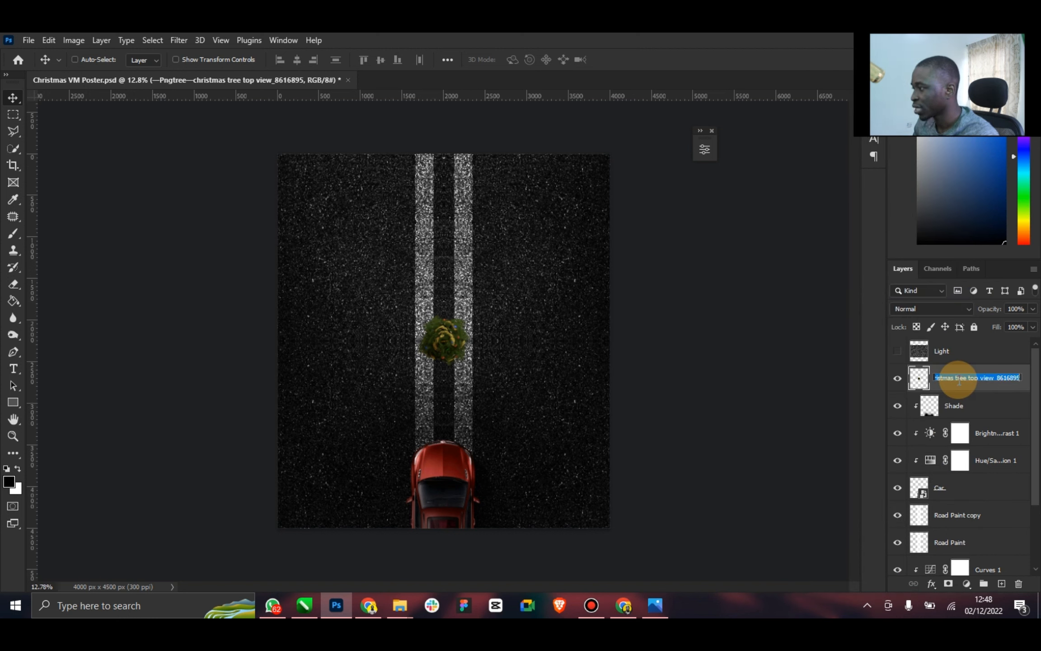
type("Christ")
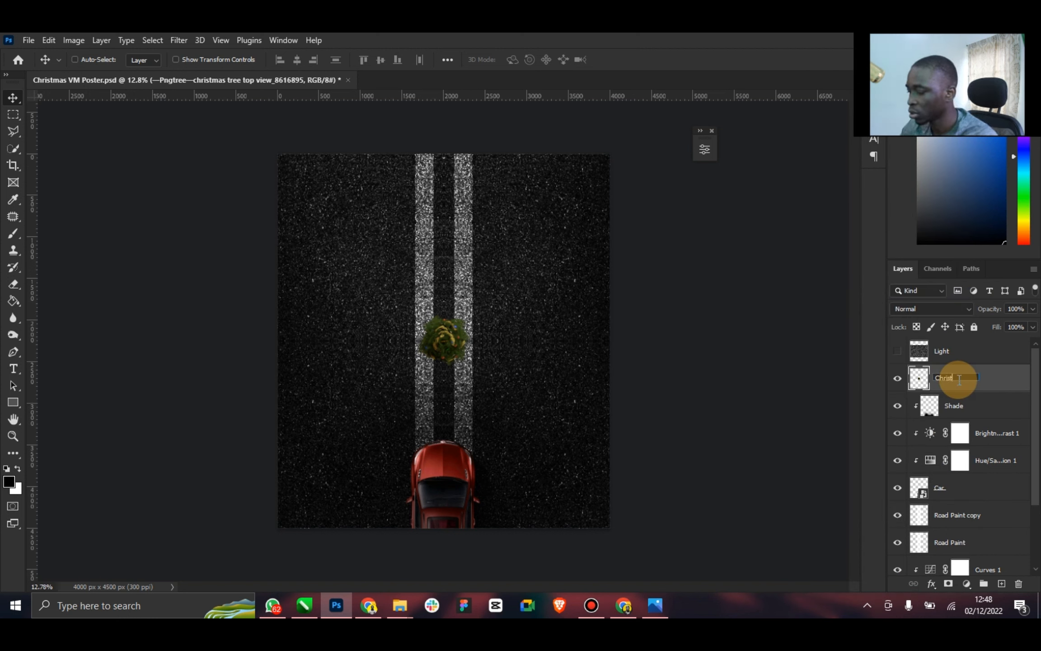
type("mas Tree")
key("Return")
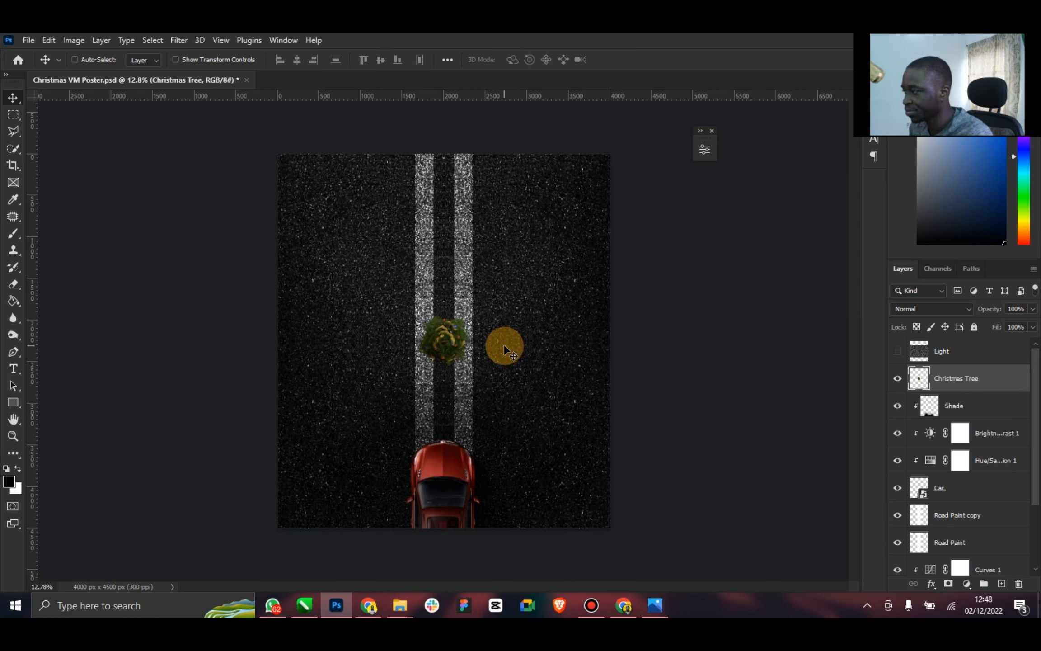
Check the reference poster, add a Brightness/Contrast adjustment clipped to the Christmas Tree layer, and set brightness to 58 and contrast to 33
left_click(646, 597)
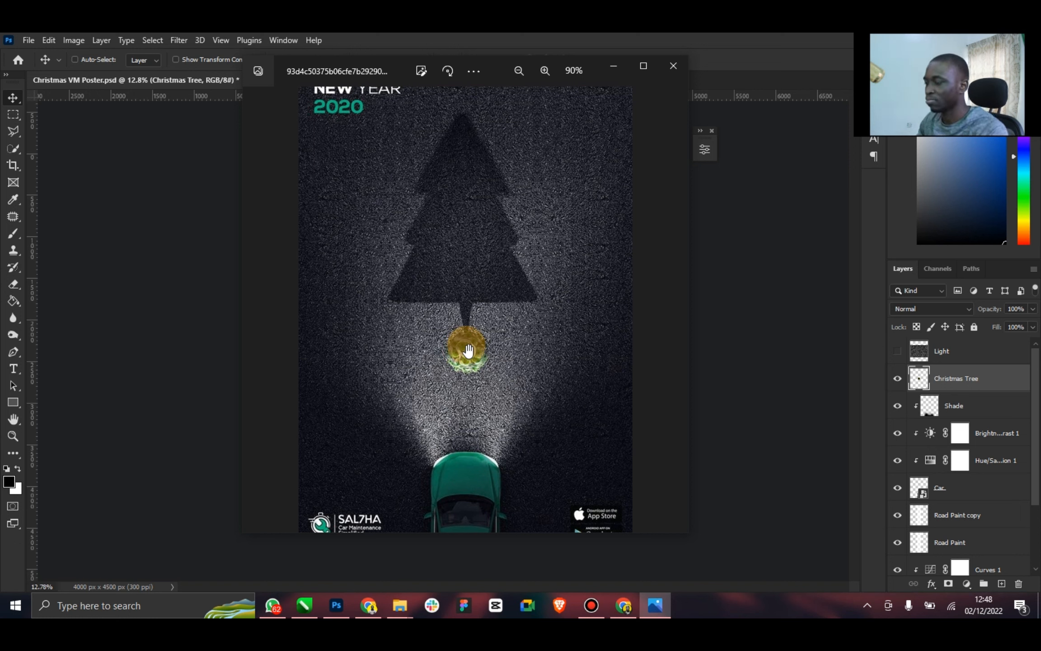
left_click(696, 345)
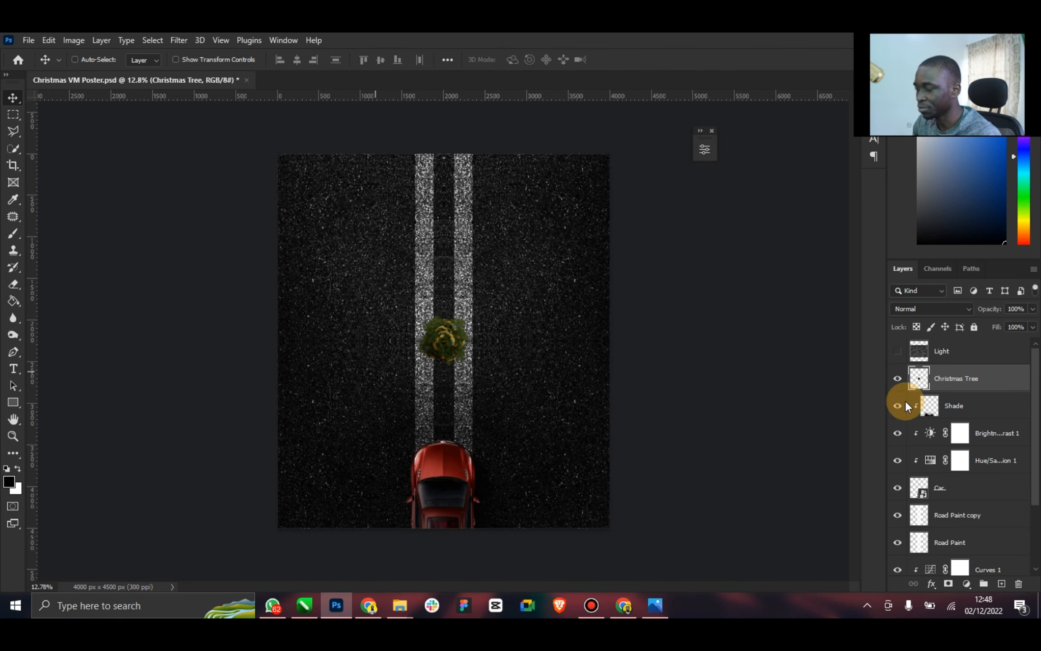
left_click(13, 436)
left_click_drag(448, 352, 499, 338)
left_click(14, 102)
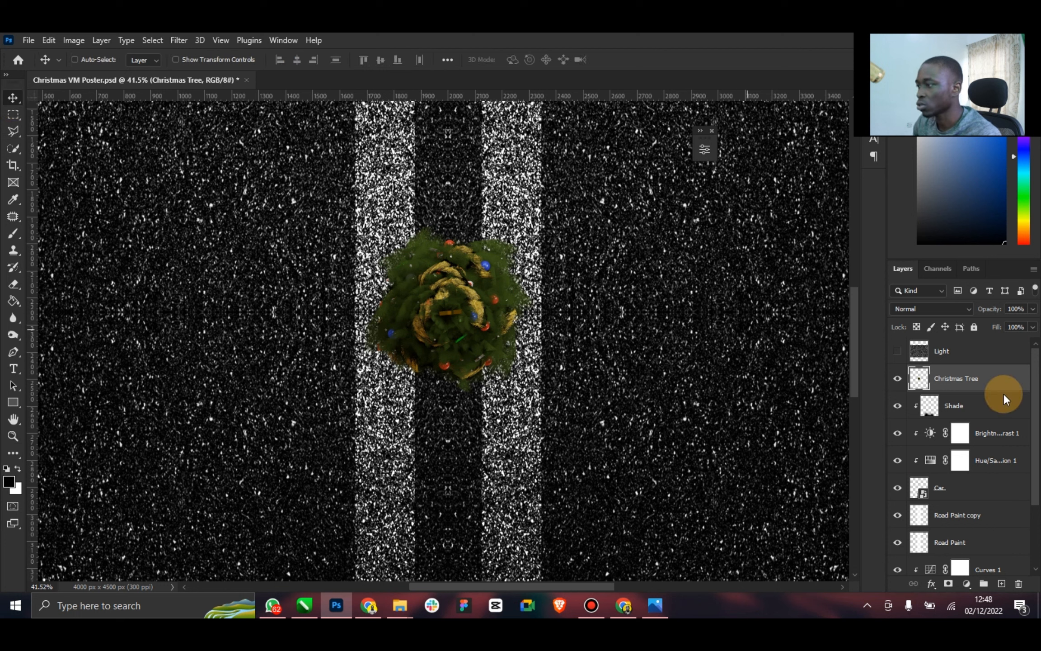
left_click(967, 583)
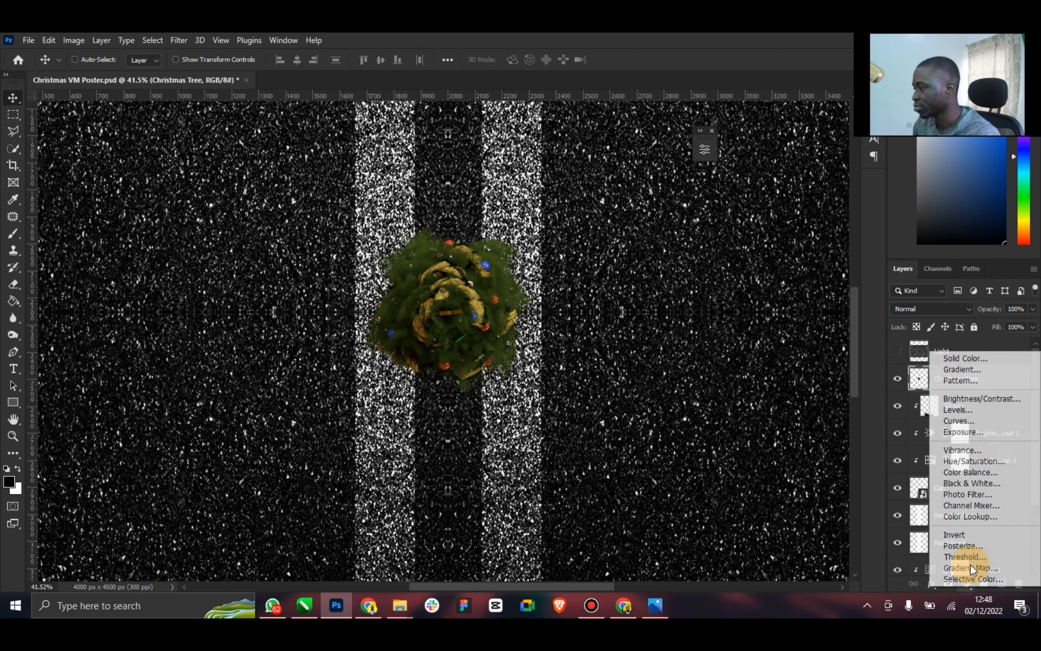
left_click(972, 399)
right_click(993, 383)
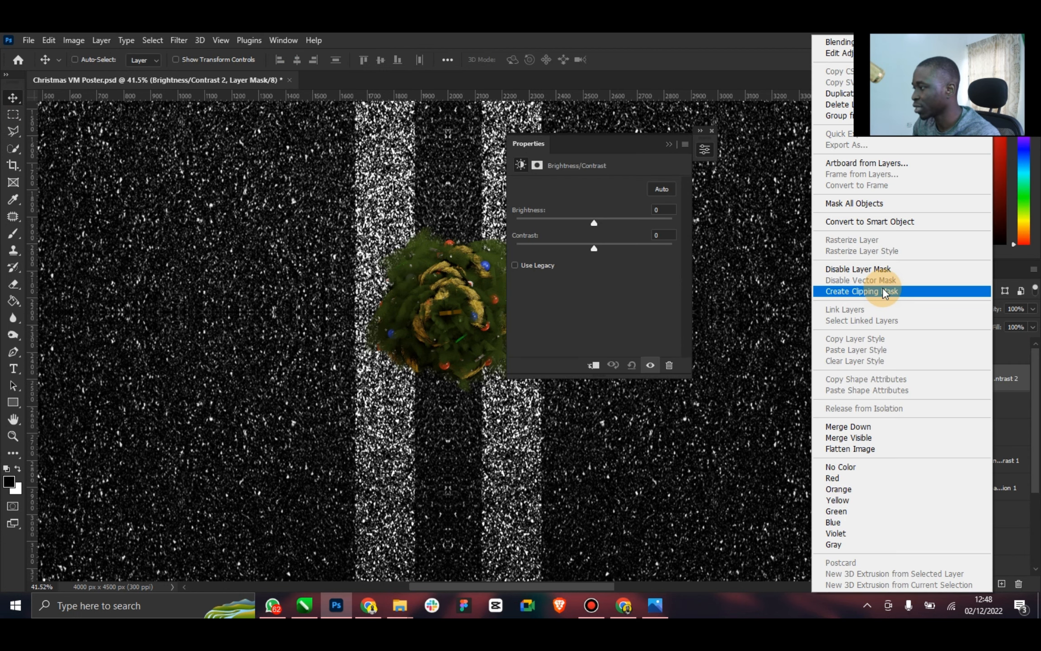
left_click(883, 287)
left_click_drag(594, 249, 624, 224)
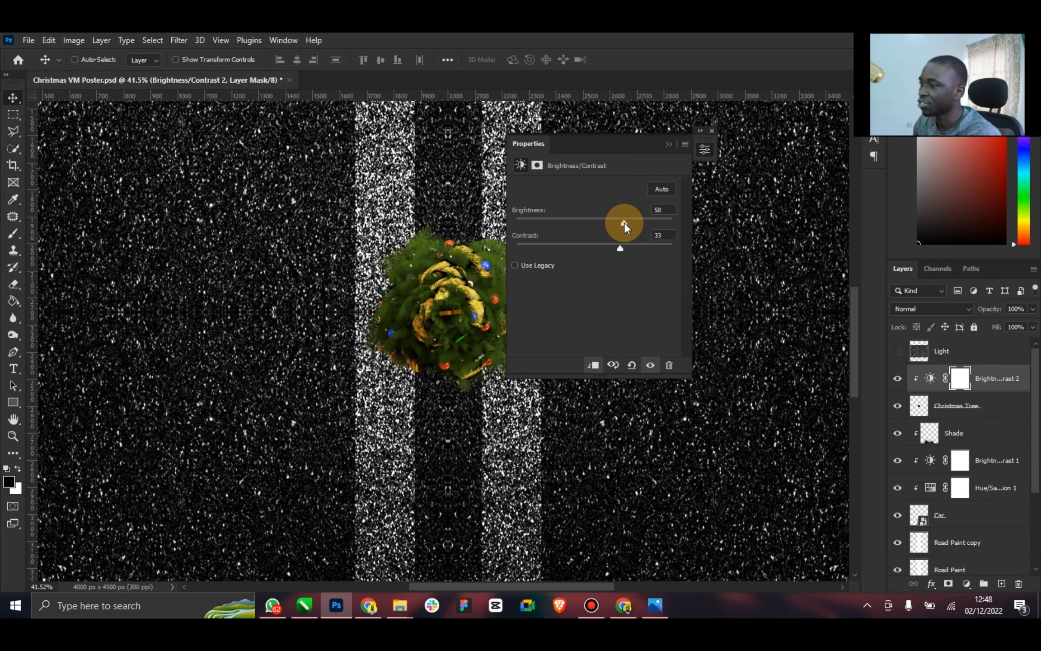
left_click(666, 154)
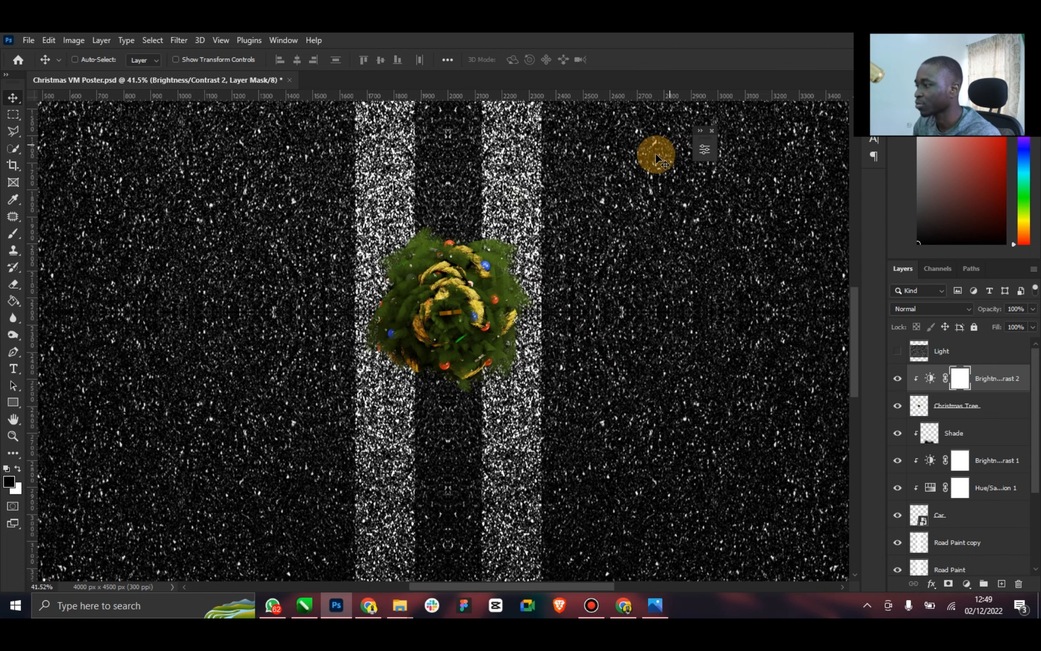
Add a new layer directly beneath the Christmas Tree layer and name it Shadow
left_click(992, 408)
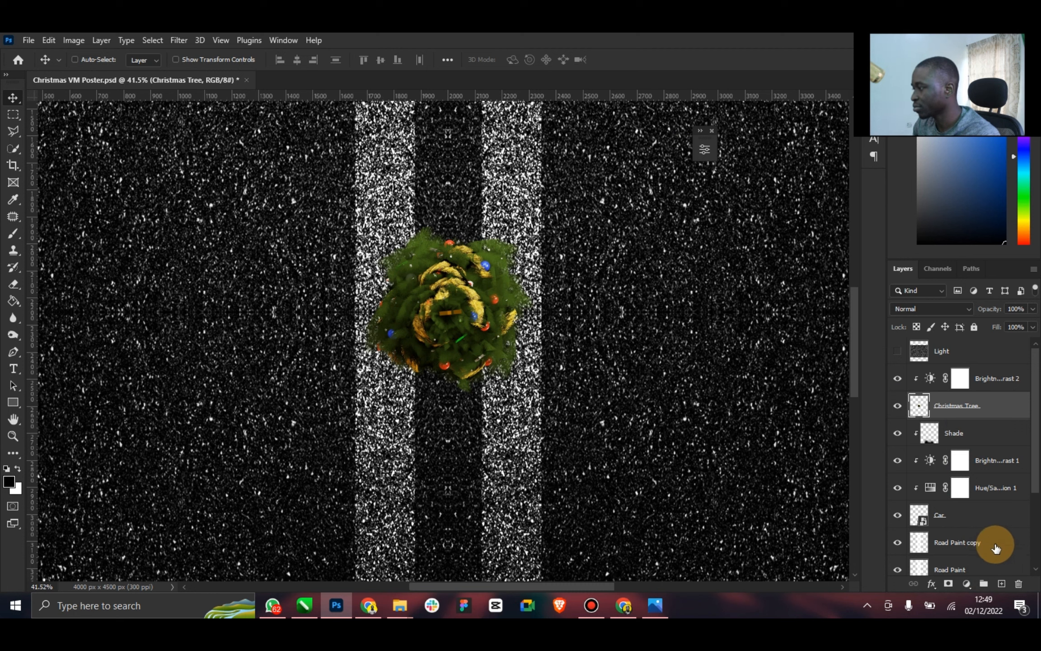
left_click(981, 431)
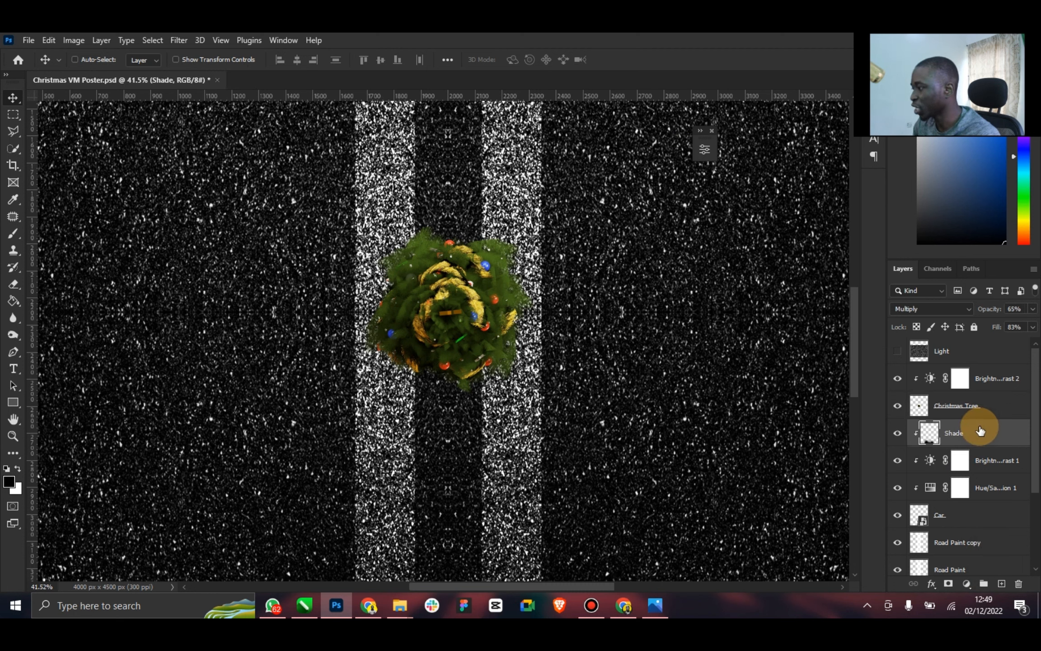
left_click(1002, 583)
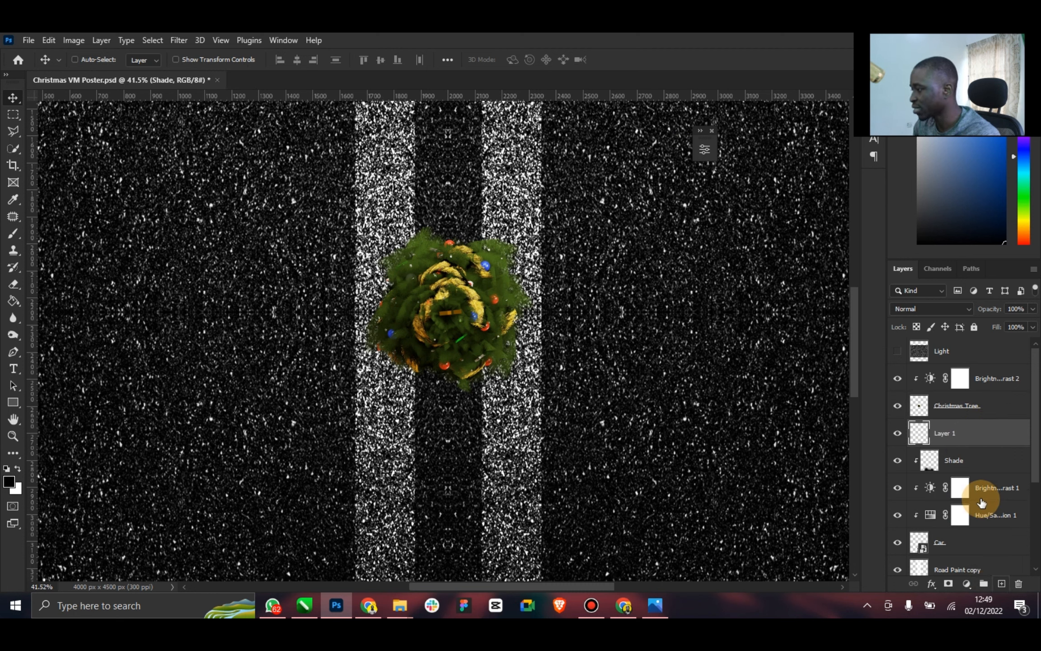
left_click(950, 434)
type("Shadow")
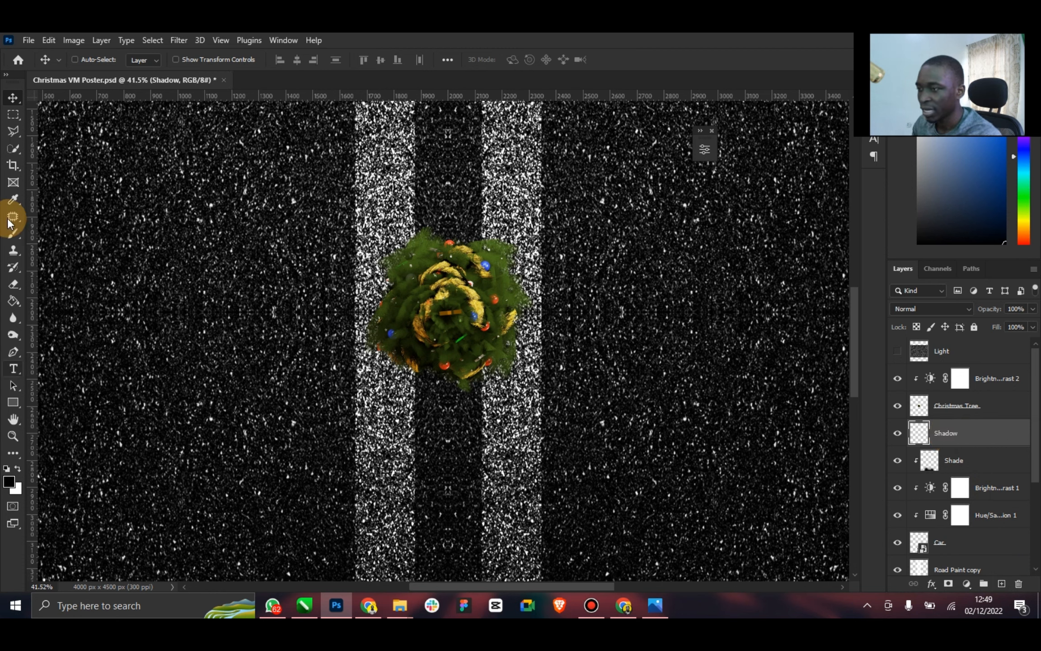
Paint a soft black shadow around the edges of the Christmas tree on the Shadow layer with the Brush tool
left_click(13, 234)
key("bracketleft")
key("bracketleft")
key("bracketleft")
key("bracketleft")
key("bracketleft")
key("bracketleft")
key("bracketleft")
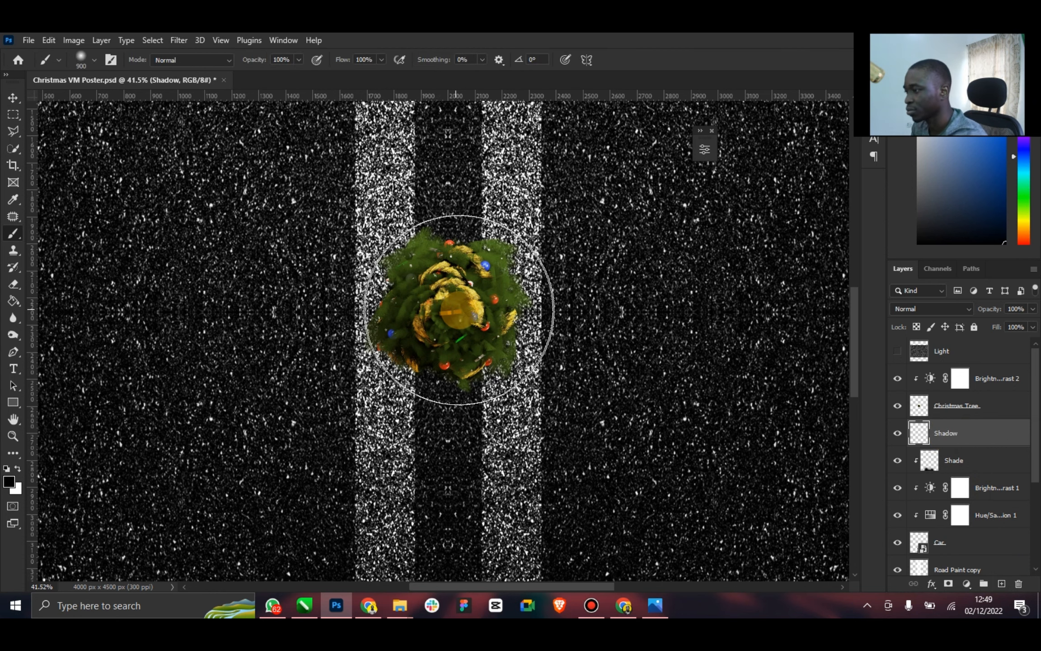
key("bracketright")
key("bracketright")
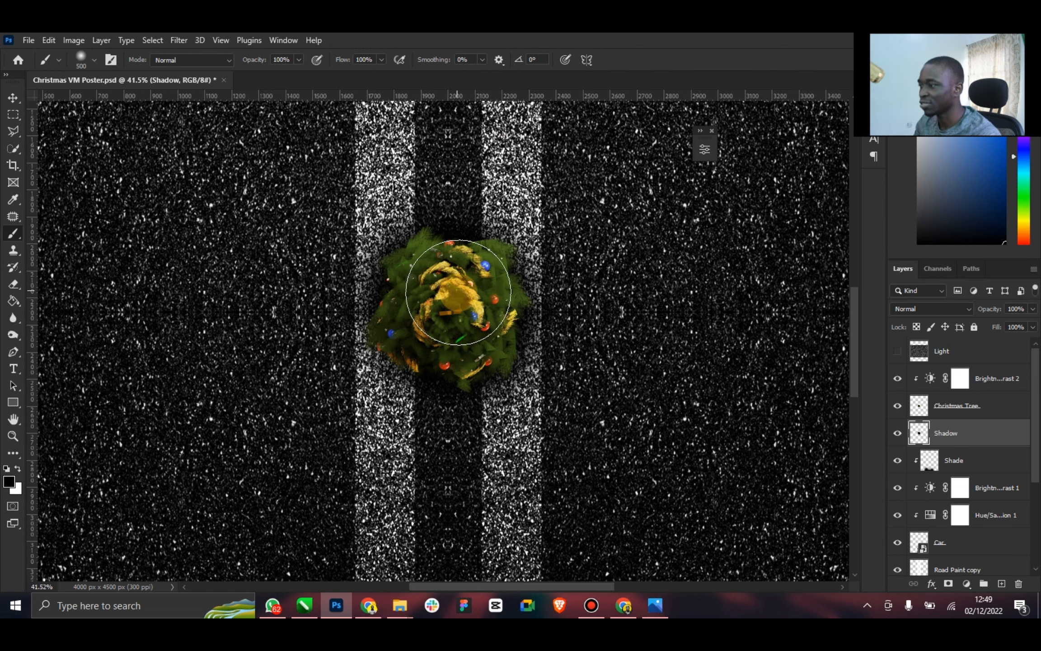
key("[")
key("[")
key("[")
key("[")
key("[")
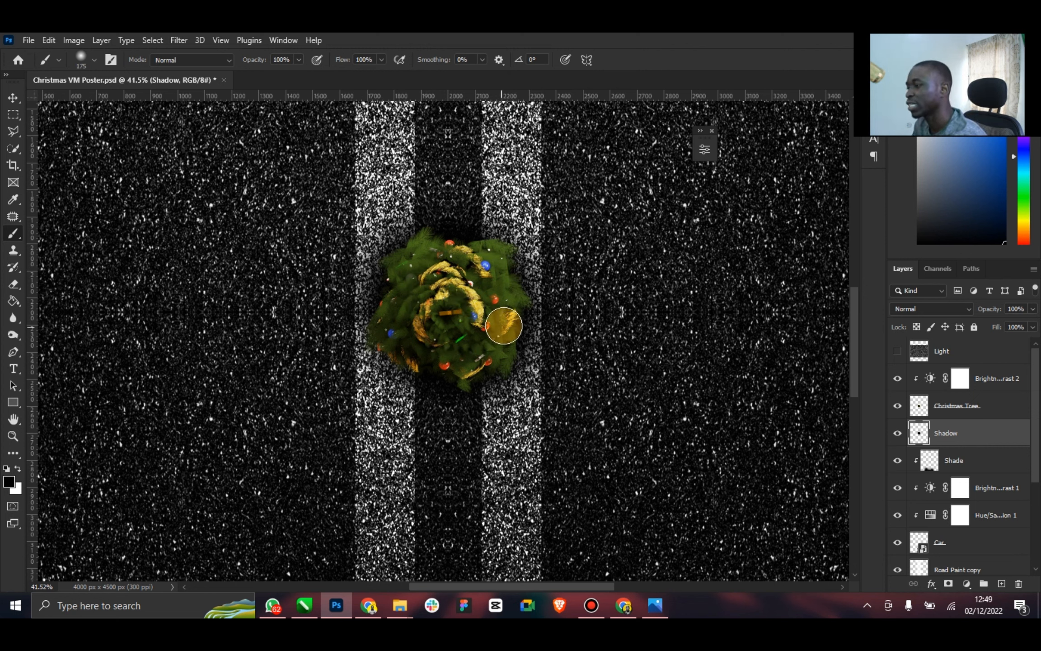
key("[")
key("[")
key("[")
key("[")
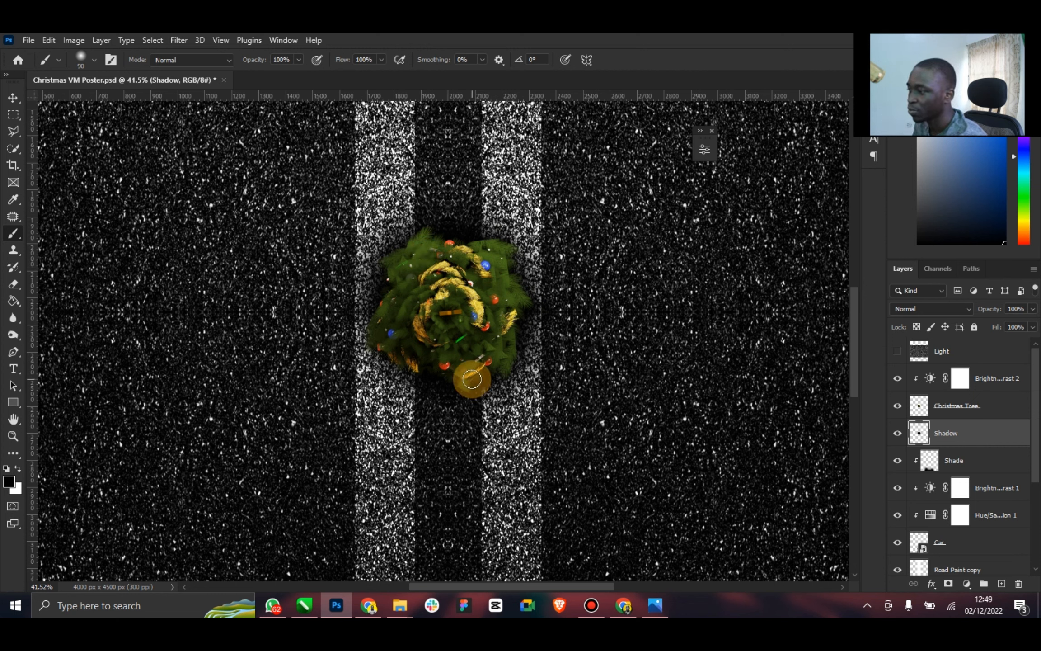
Save the poster document
double_click(12, 421)
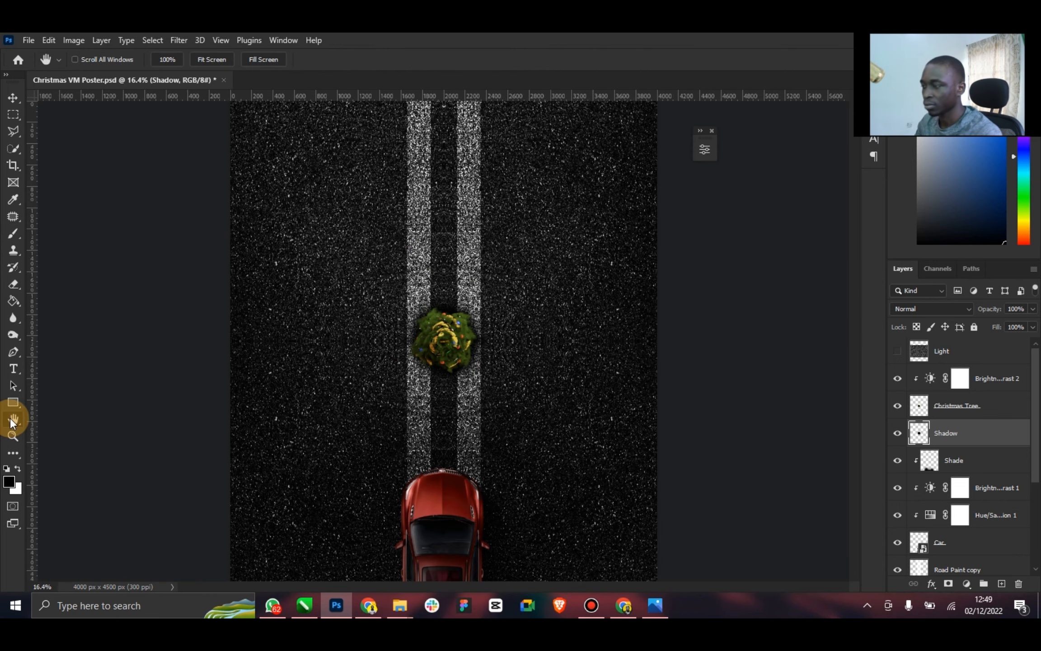
left_click(13, 97)
key("ctrl+s")
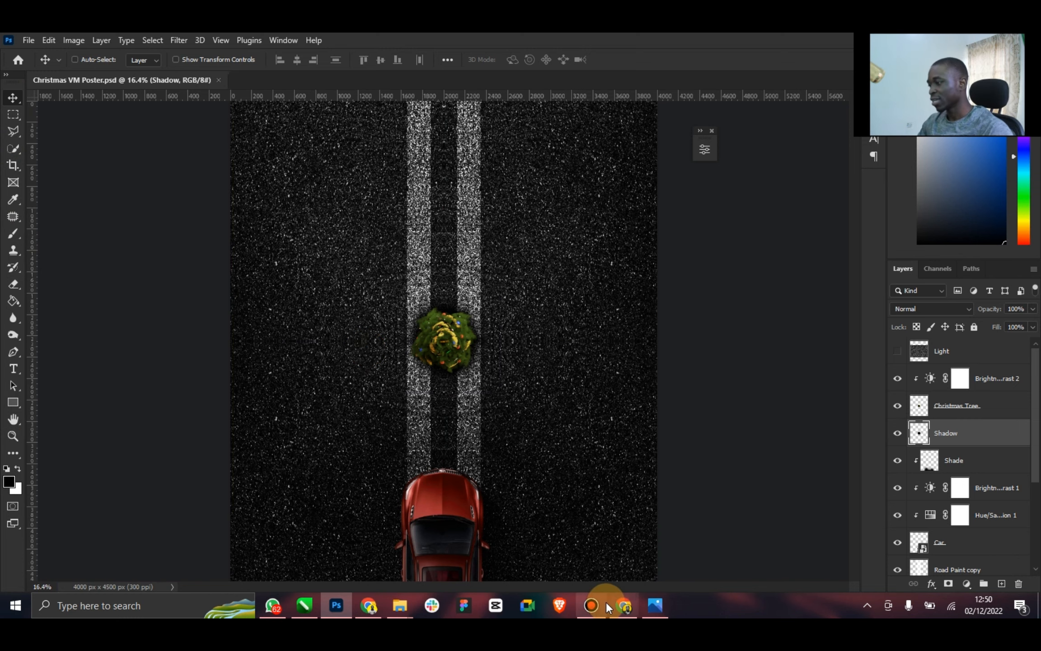
Examine the top-view tree and the tree-shaped shadow ahead of it in the reference poster and compare them with the canvas
left_click(651, 603)
scroll(465, 346, "up", 8)
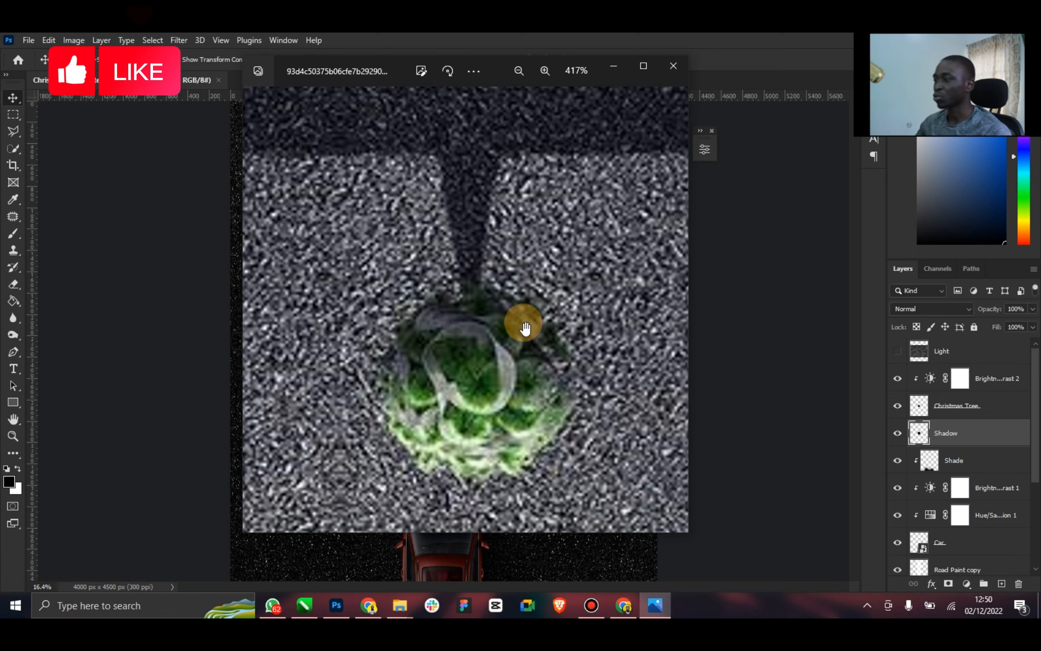
scroll(534, 323, "down", 2)
scroll(545, 325, "down", 5)
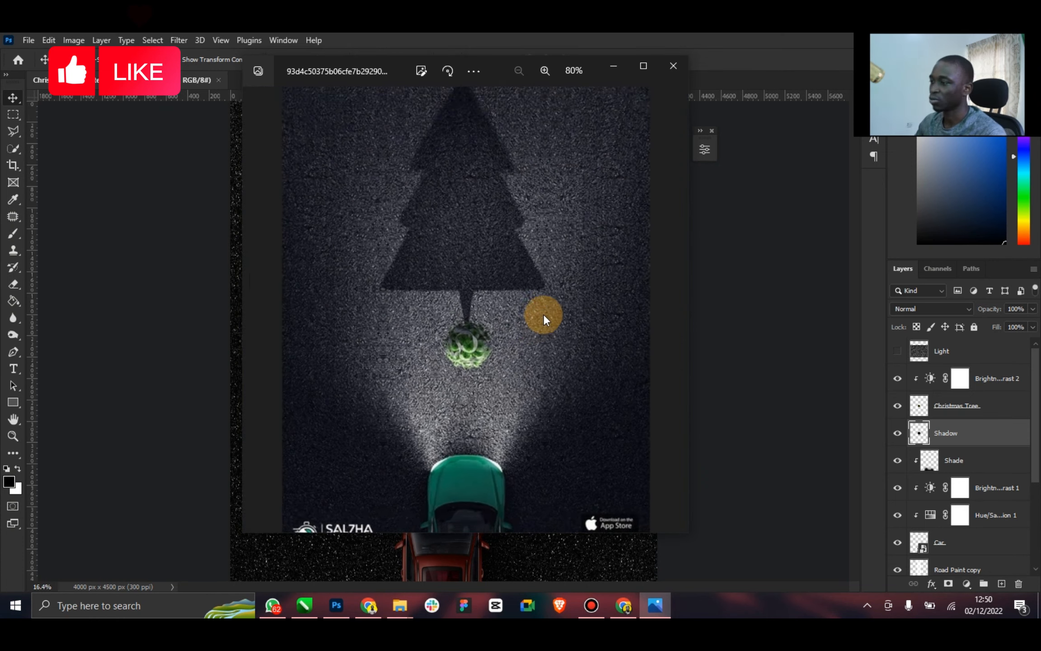
left_click(726, 267)
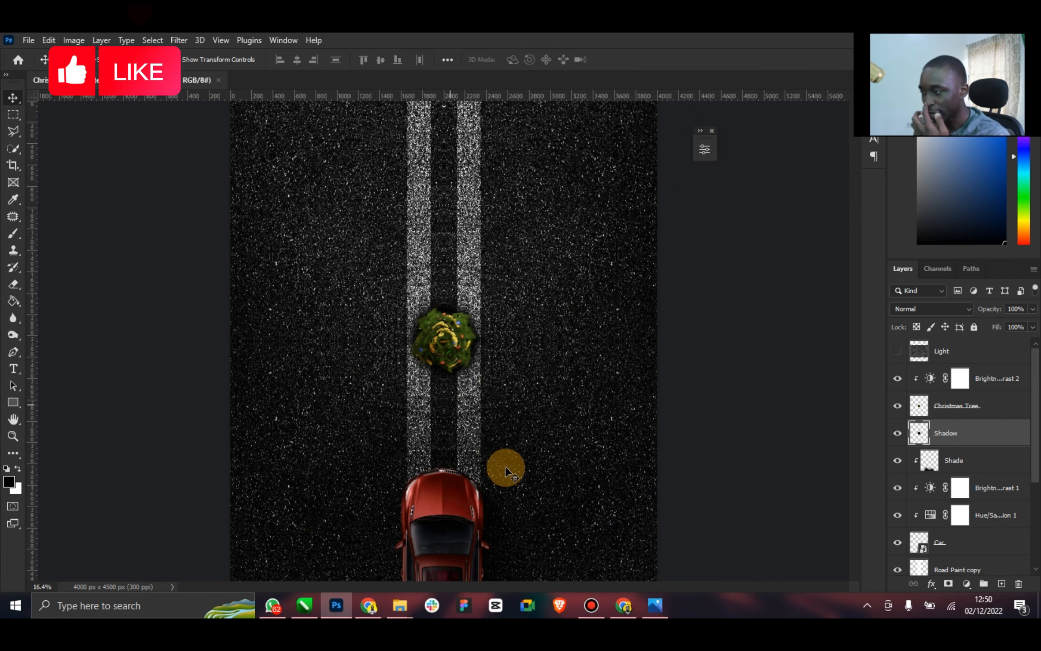
left_click(13, 435)
scroll(475, 391, "down", 2)
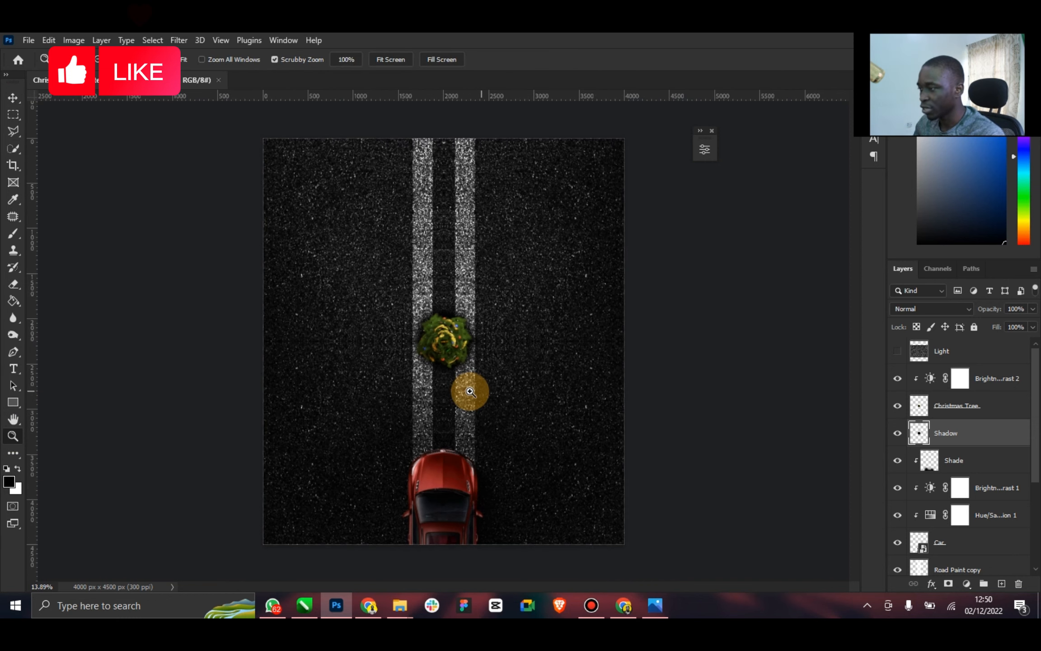
scroll(470, 391, "down", 2)
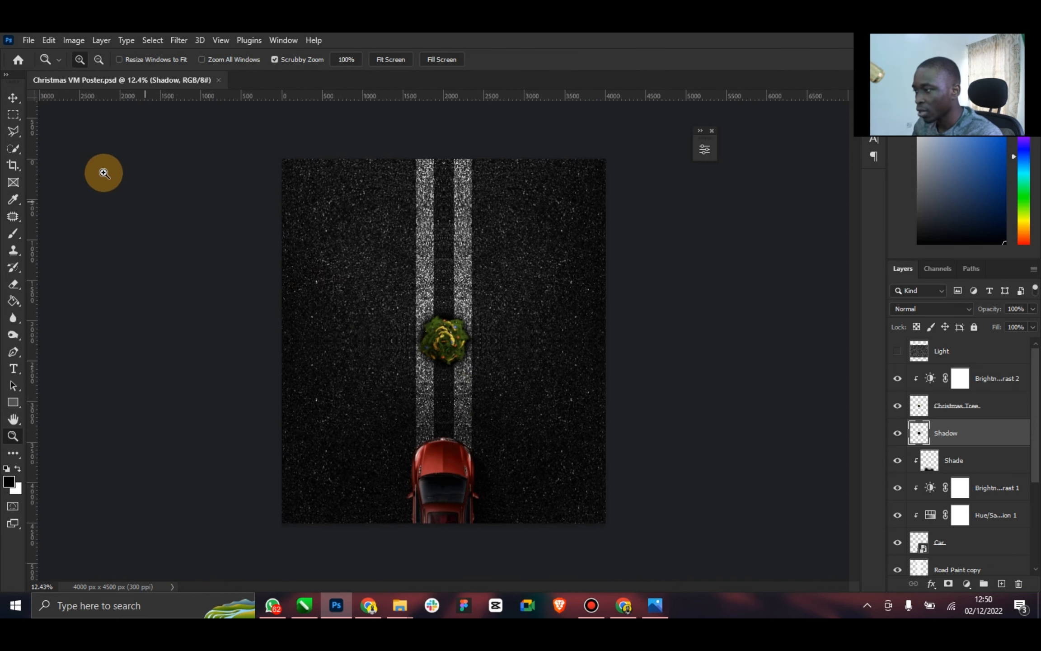
left_click(12, 97)
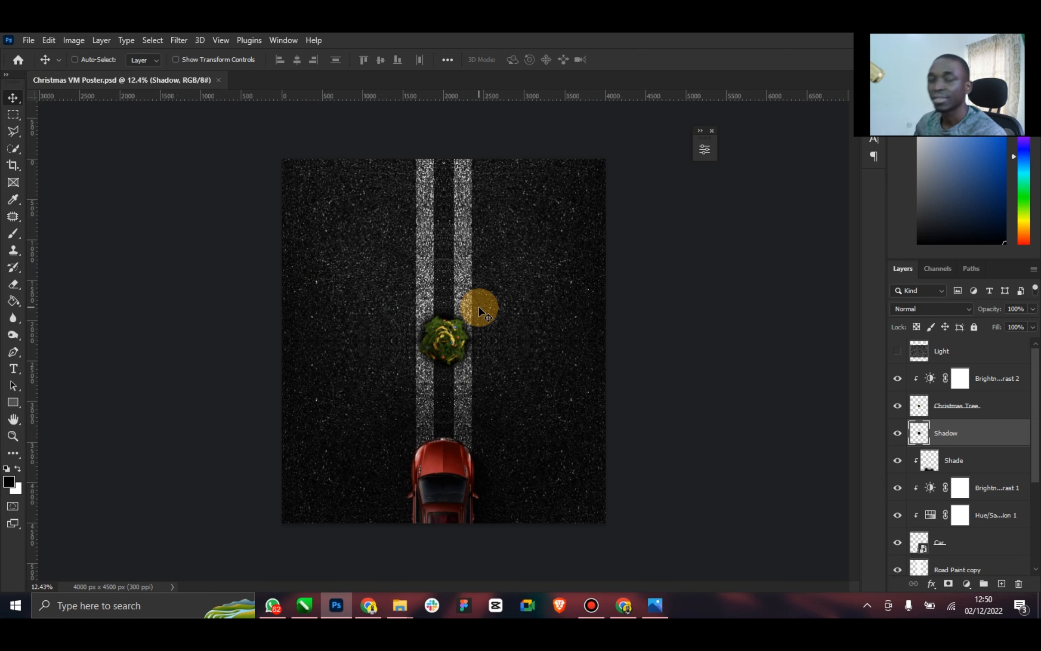
left_click(661, 605)
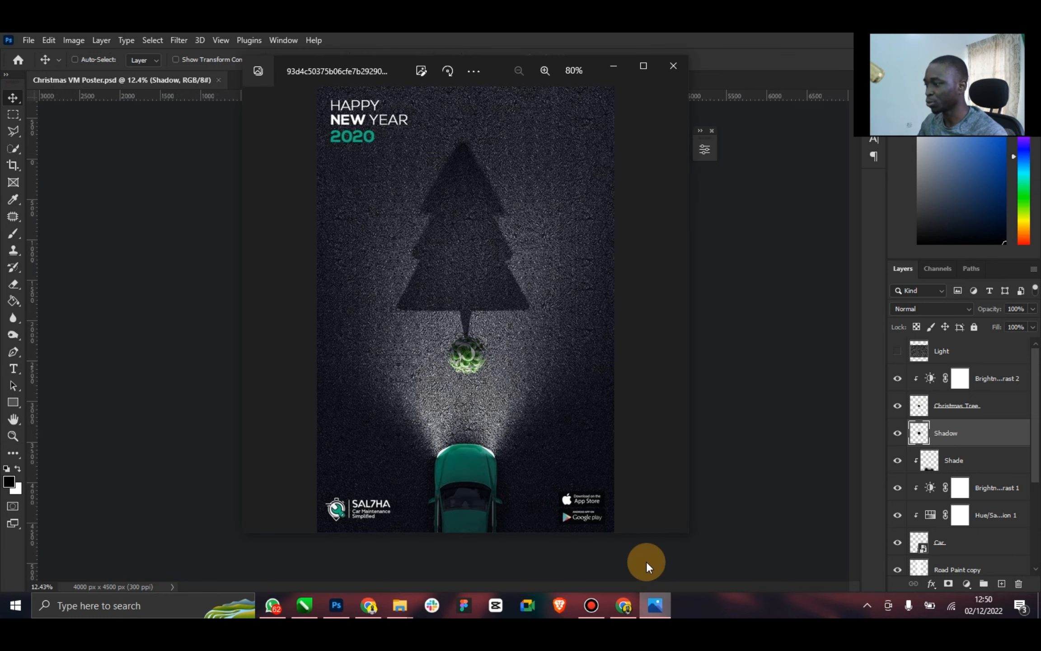
left_click(747, 385)
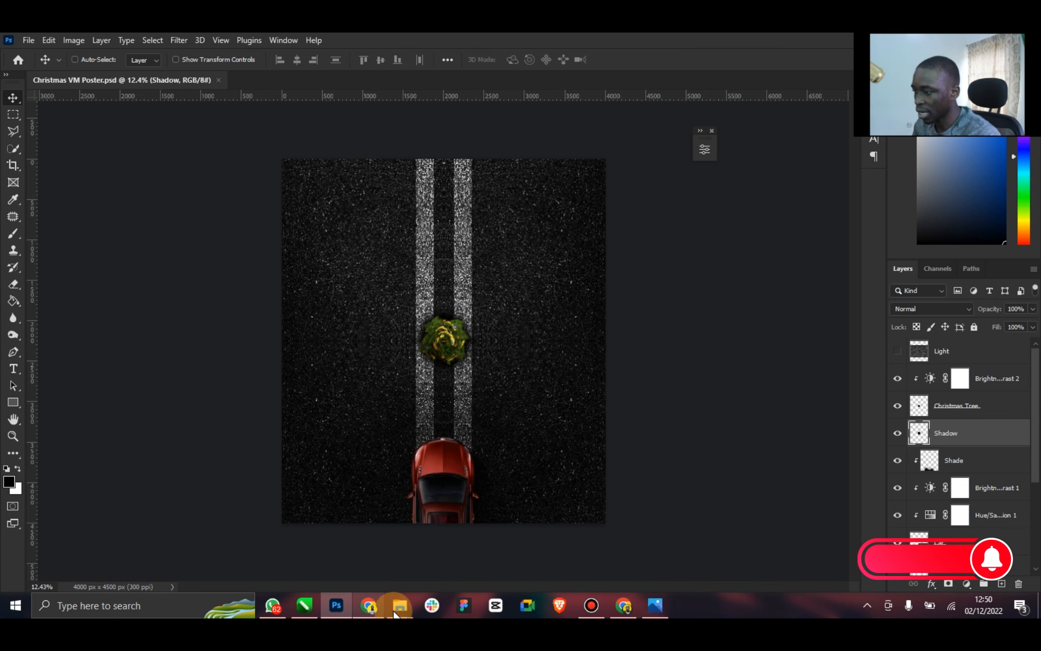
Place the black christmas-tree silhouette image from Downloads on the road directly above the top-view tree
mouse_move(400, 605)
left_click(450, 547)
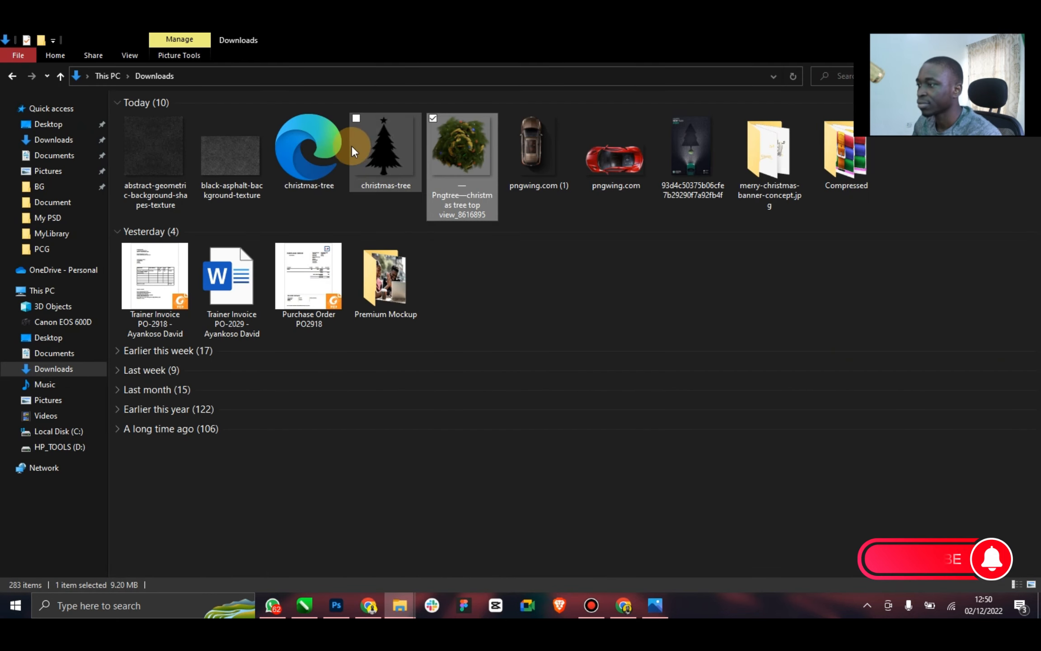
left_click(389, 153)
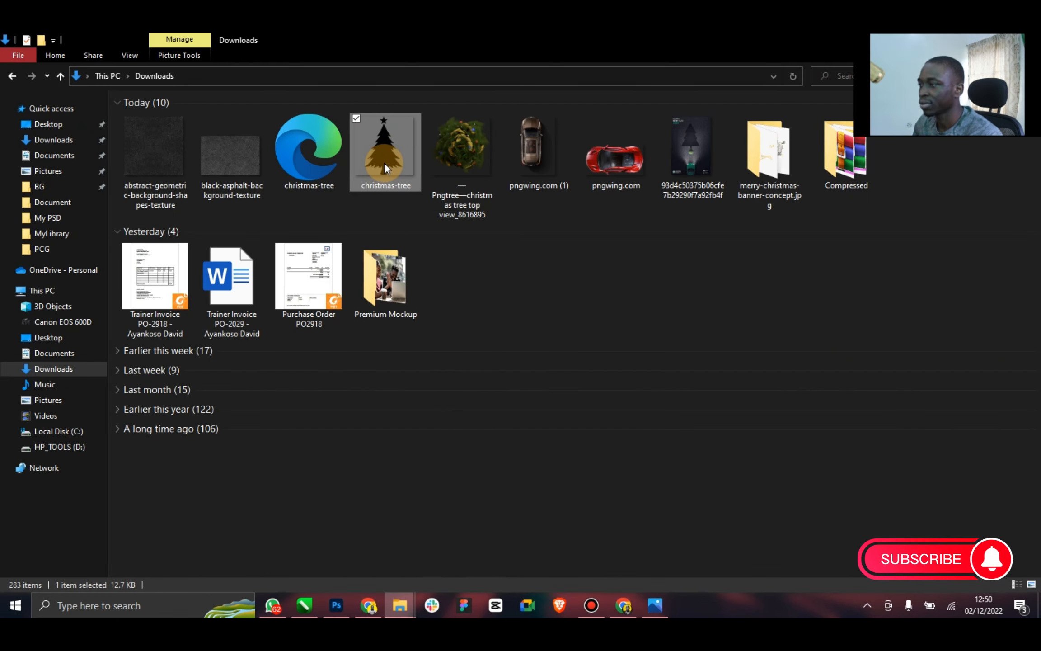
left_click_drag(384, 162, 434, 253)
left_click(645, 59)
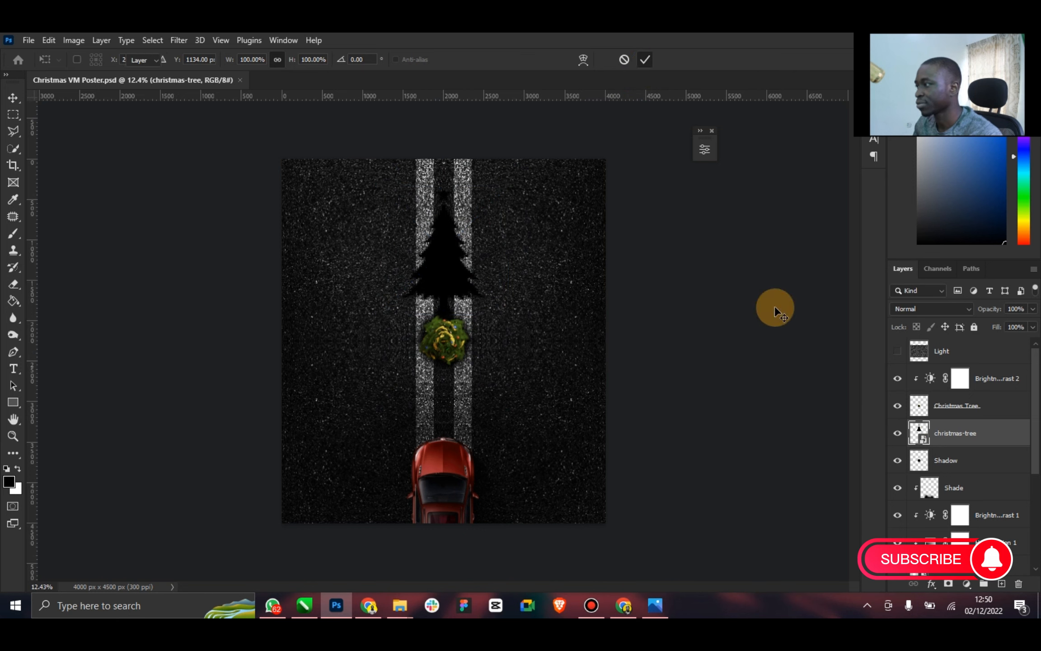
Rasterize the christmas-tree silhouette layer and move it above the Brightness/Contrast 2 layer
right_click(949, 433)
left_click(851, 292)
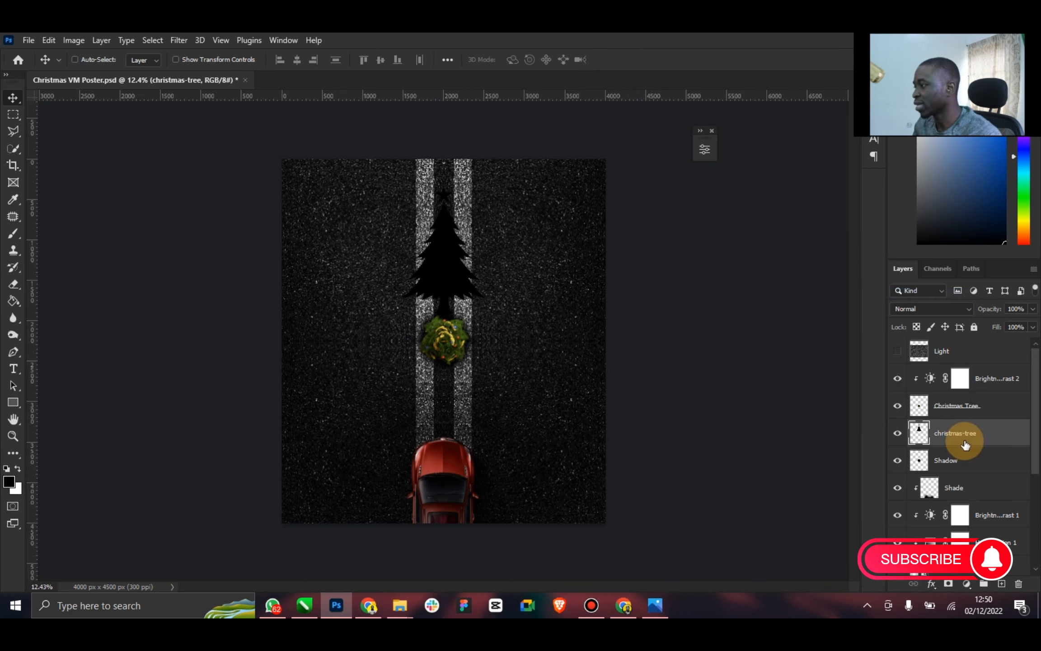
left_click_drag(975, 376, 971, 375)
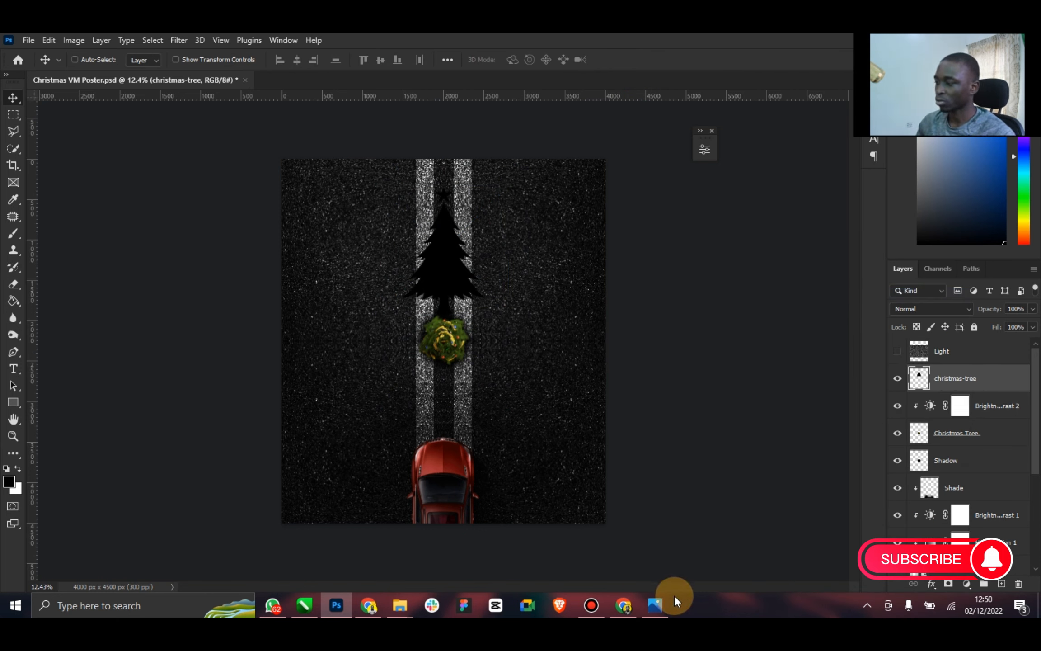
Switch to Chrome and open flaticon.com to view it as a source of icons
left_click(633, 612)
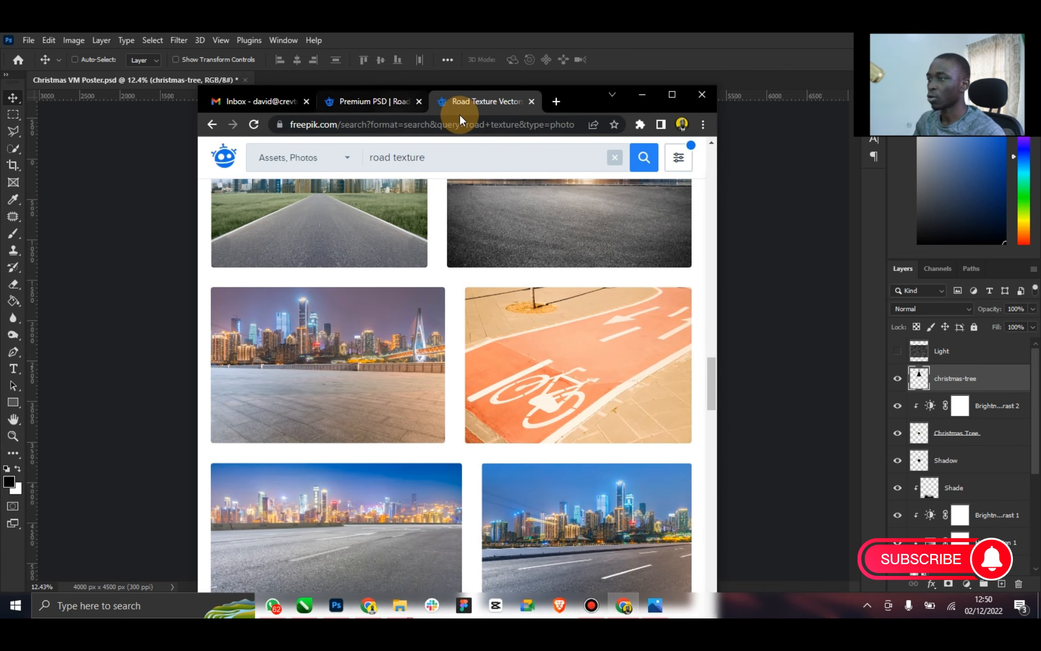
left_click(413, 124)
type("flat")
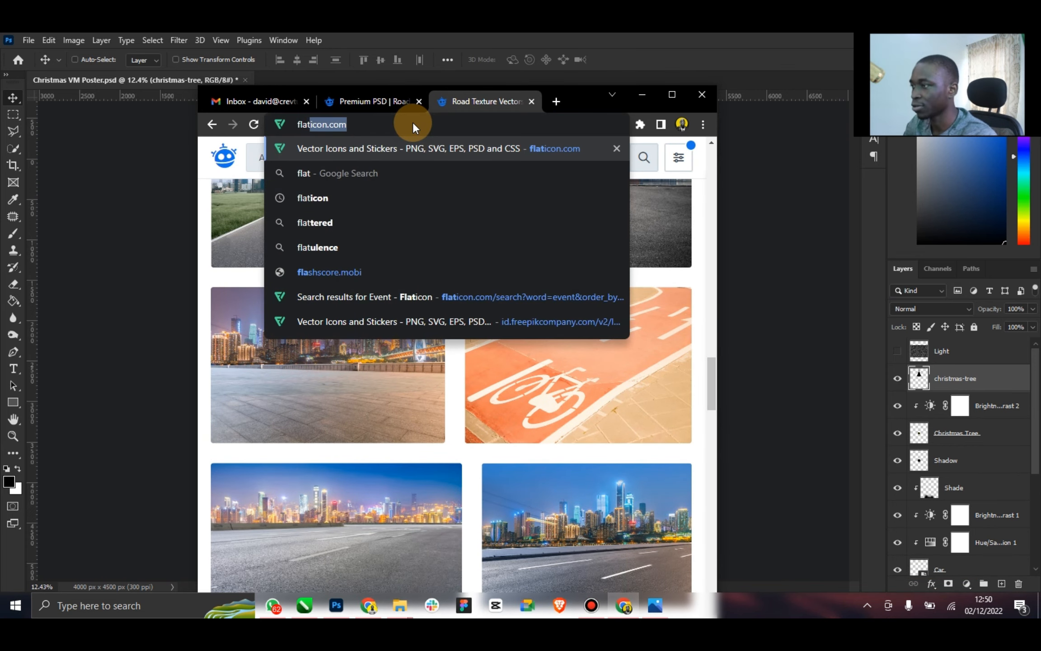
key("Return")
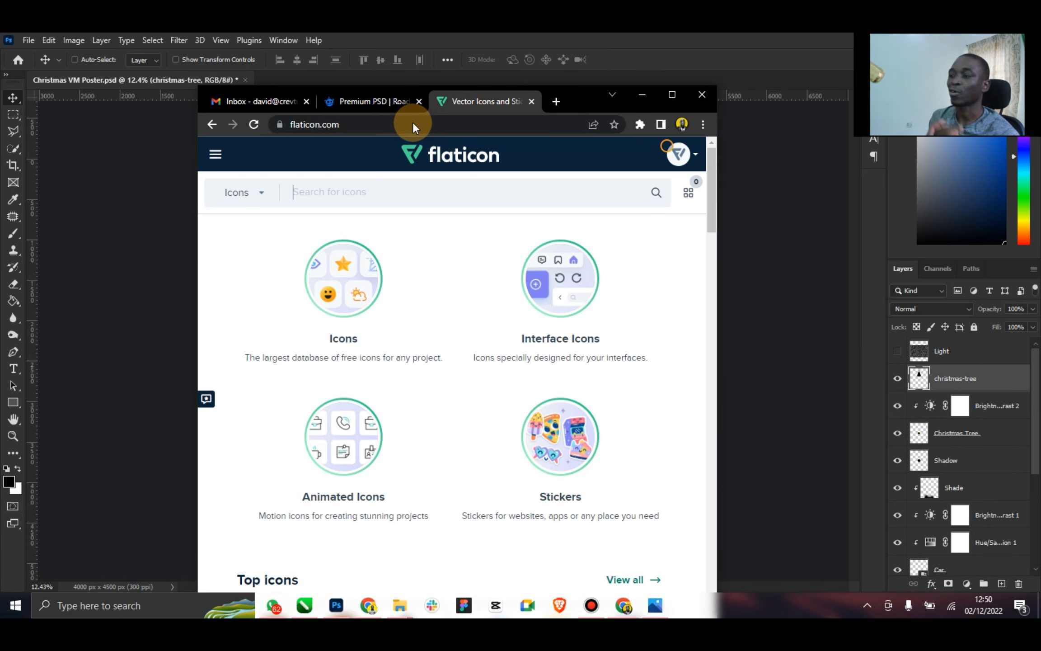
left_click(672, 94)
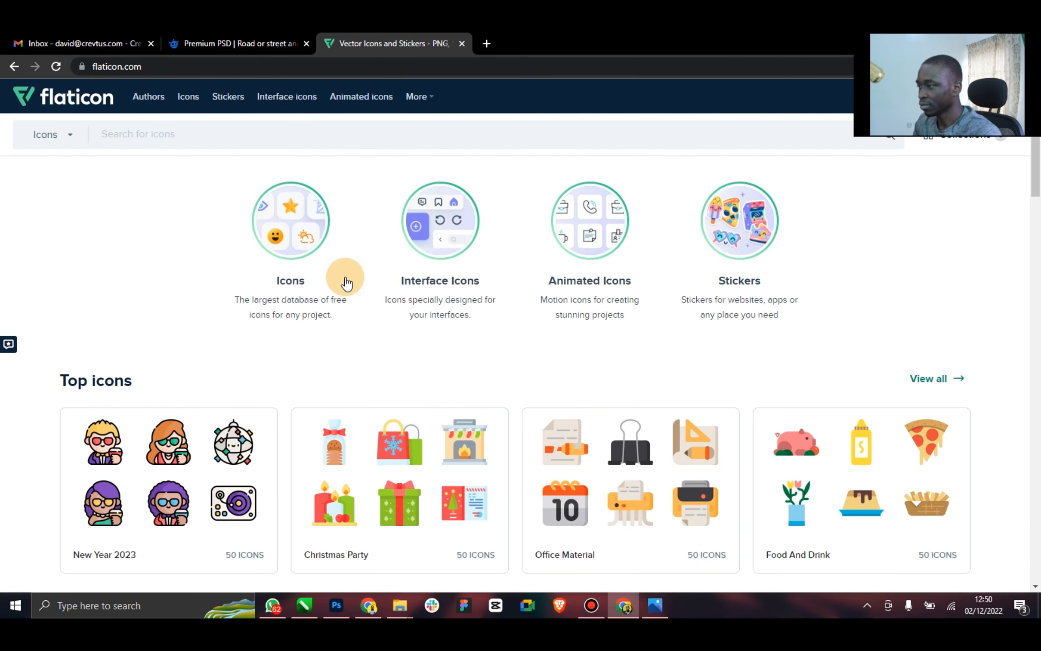
double_click(623, 44)
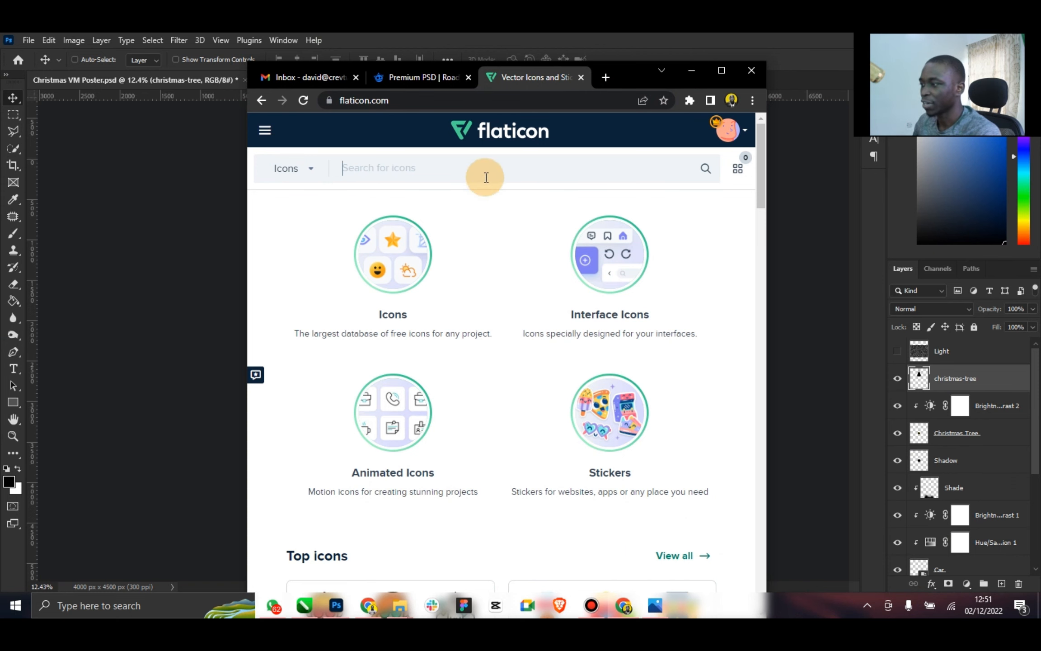
Look over the icon categories on the Flaticon home page and return to the poster in Photoshop
scroll(587, 205, "down", 3)
scroll(587, 205, "down", 4)
left_click(722, 71)
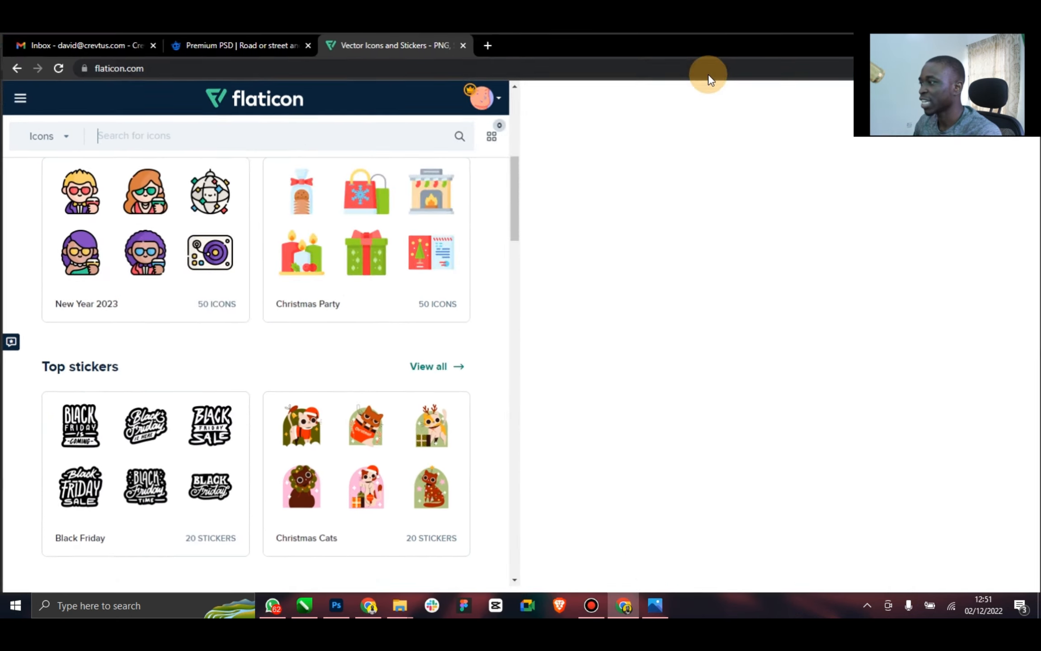
scroll(338, 349, "up", 7)
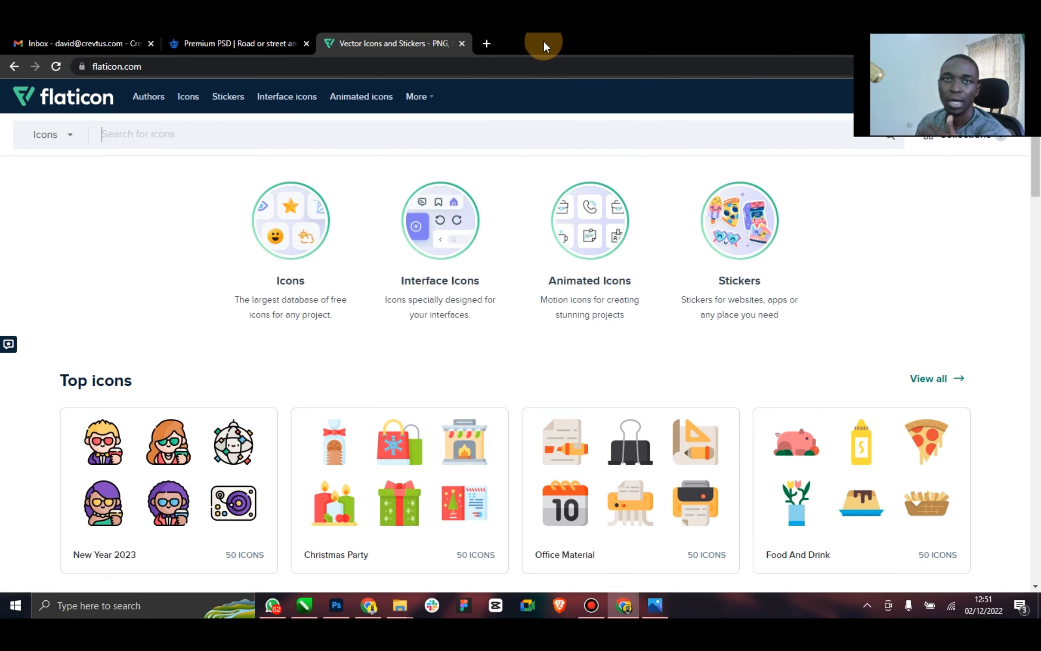
left_click_drag(619, 45, 390, 76)
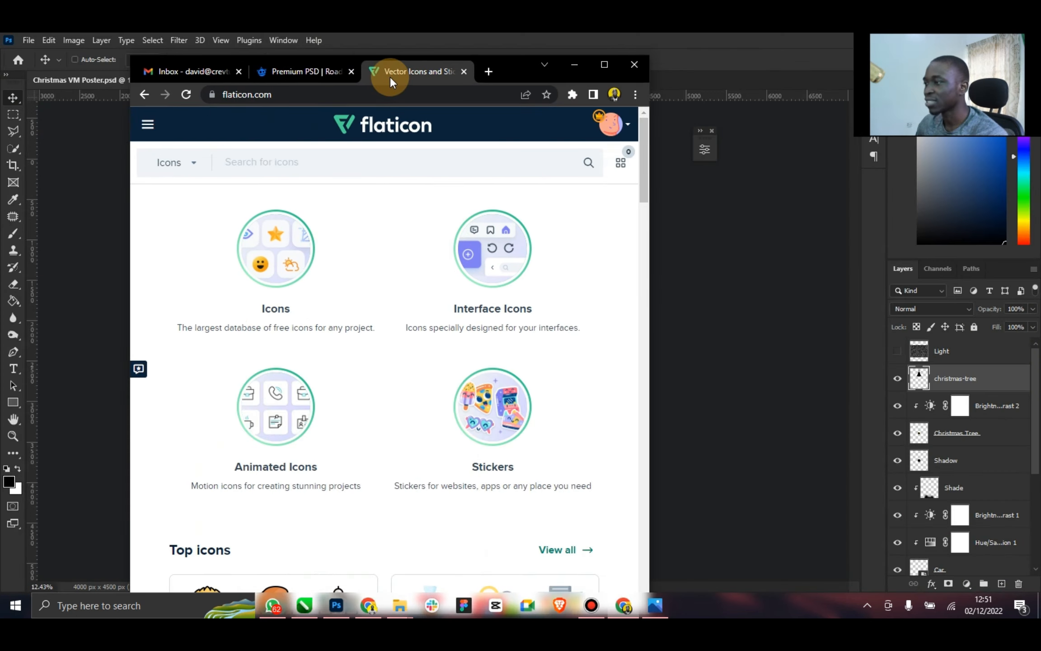
left_click(577, 65)
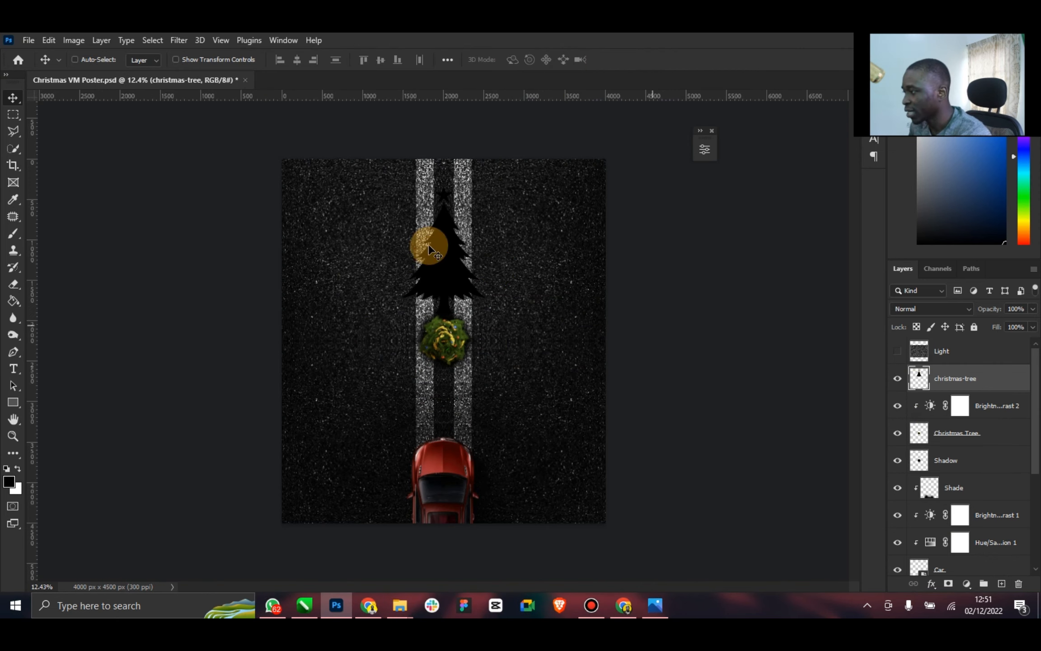
Enlarge the christmas-tree silhouette to about 122% and shift it slightly up the road
left_click(186, 59)
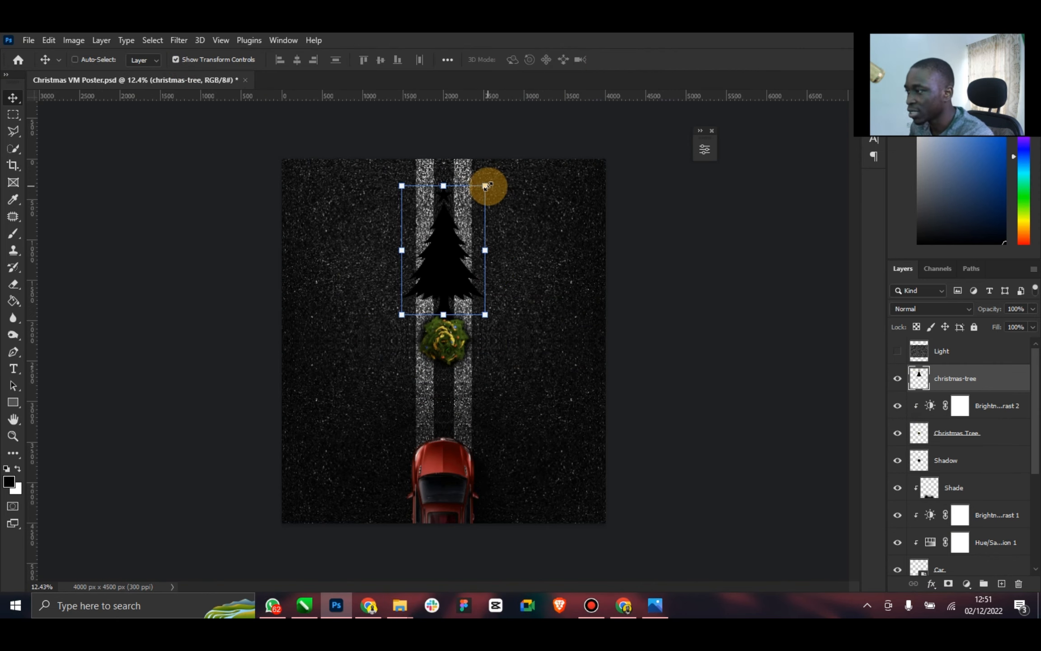
left_click_drag(486, 186, 495, 168)
left_click_drag(463, 203, 463, 199)
left_click(647, 61)
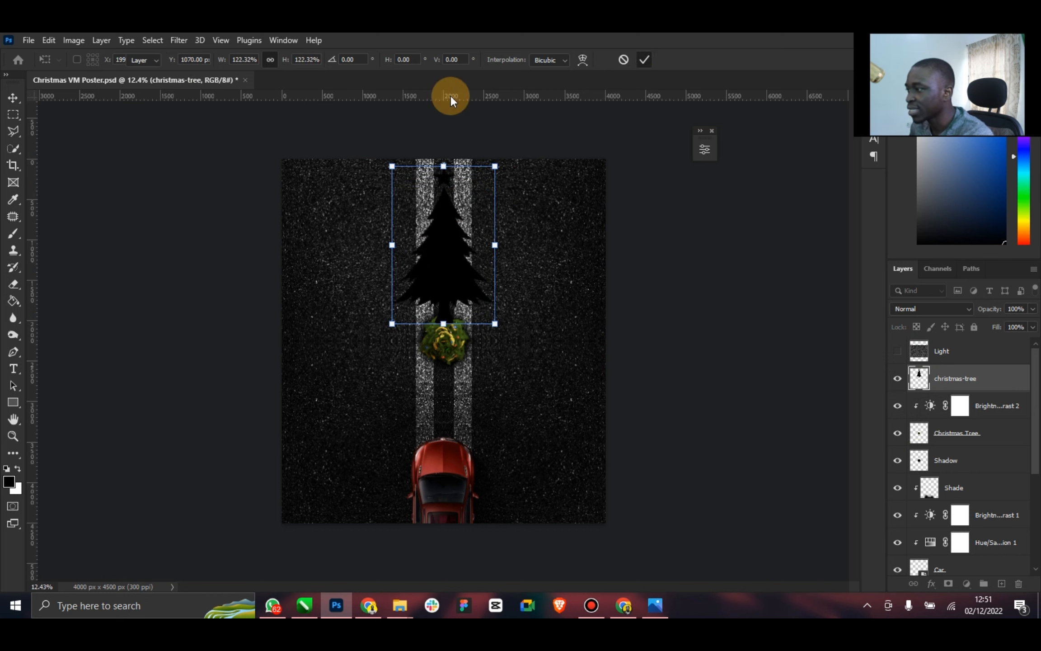
left_click(239, 63)
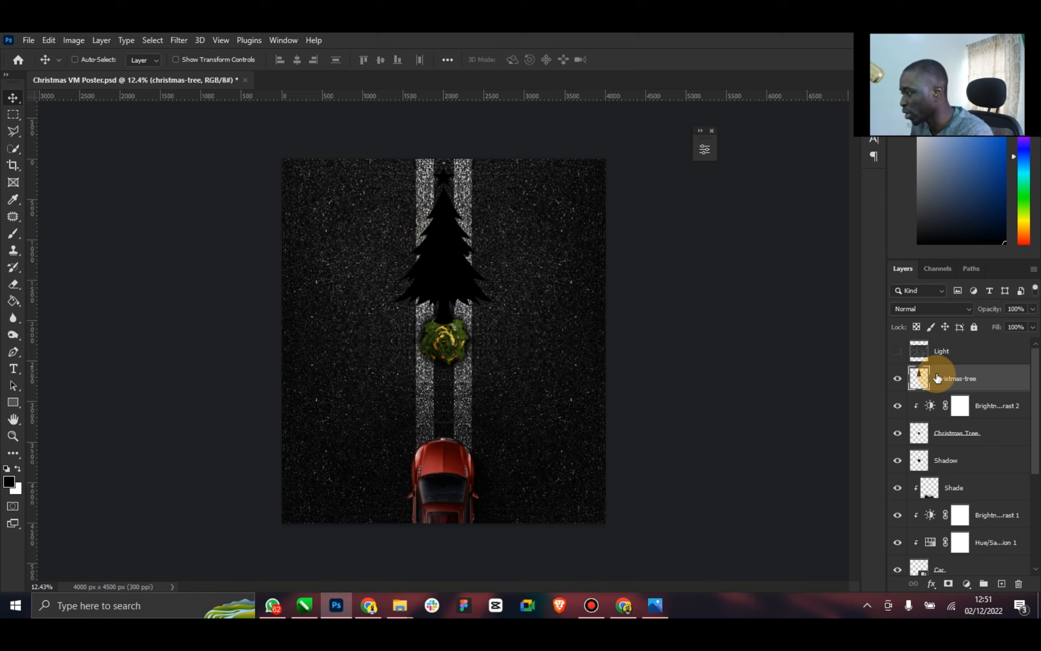
Move the christmas-tree layer directly below the Shadow layer and soften it with a 15.3-pixel Gaussian Blur
left_click_drag(938, 377, 971, 431)
left_click_drag(985, 501, 988, 476)
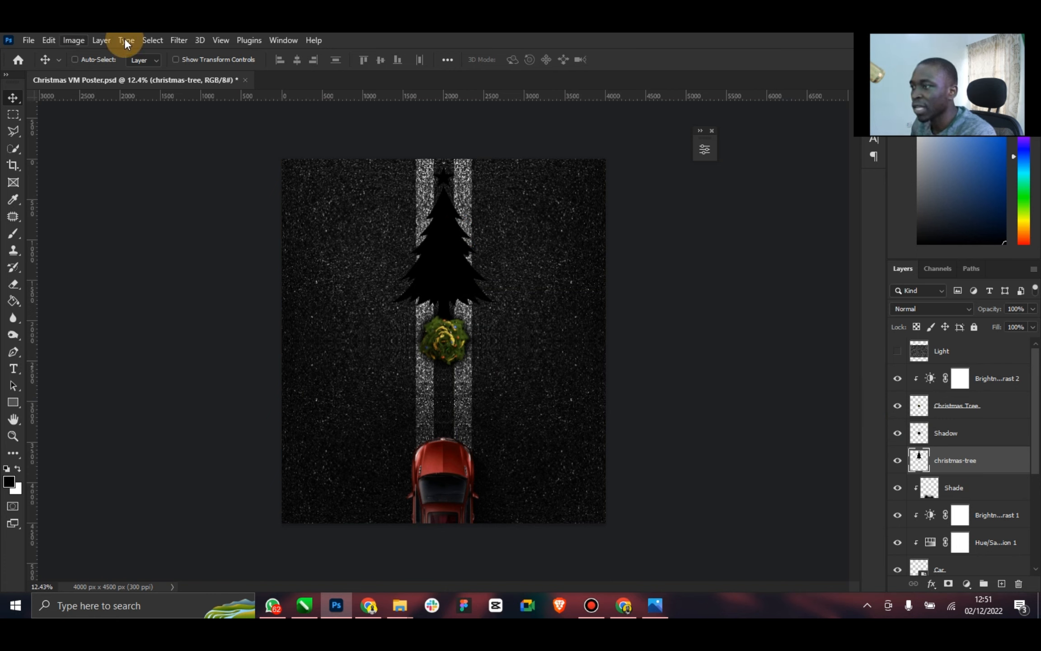
left_click(179, 40)
mouse_move(276, 211)
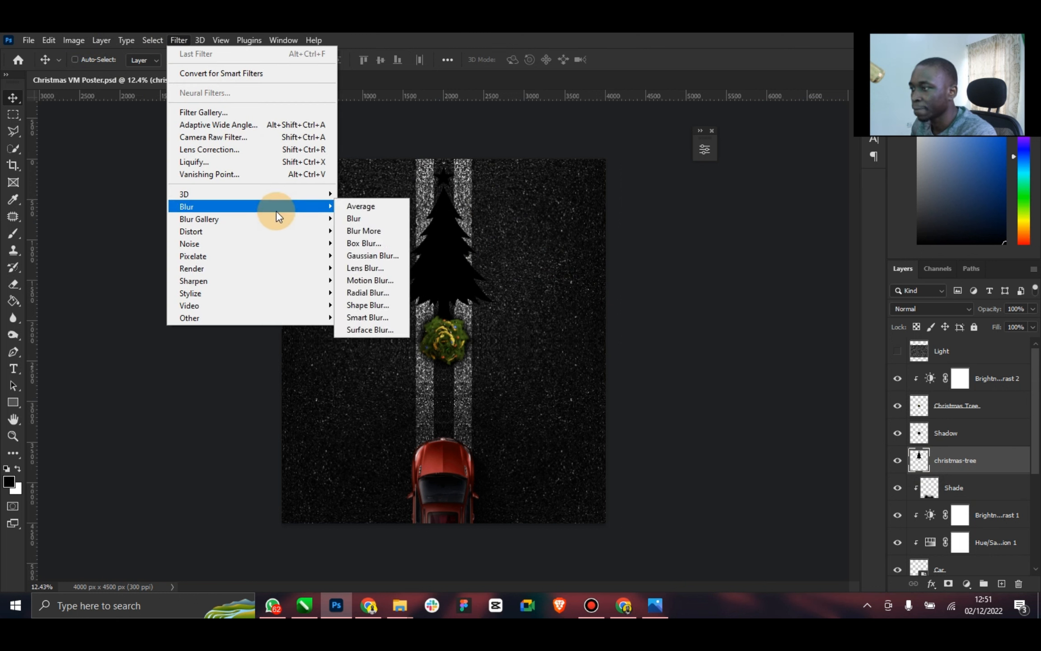
left_click(389, 254)
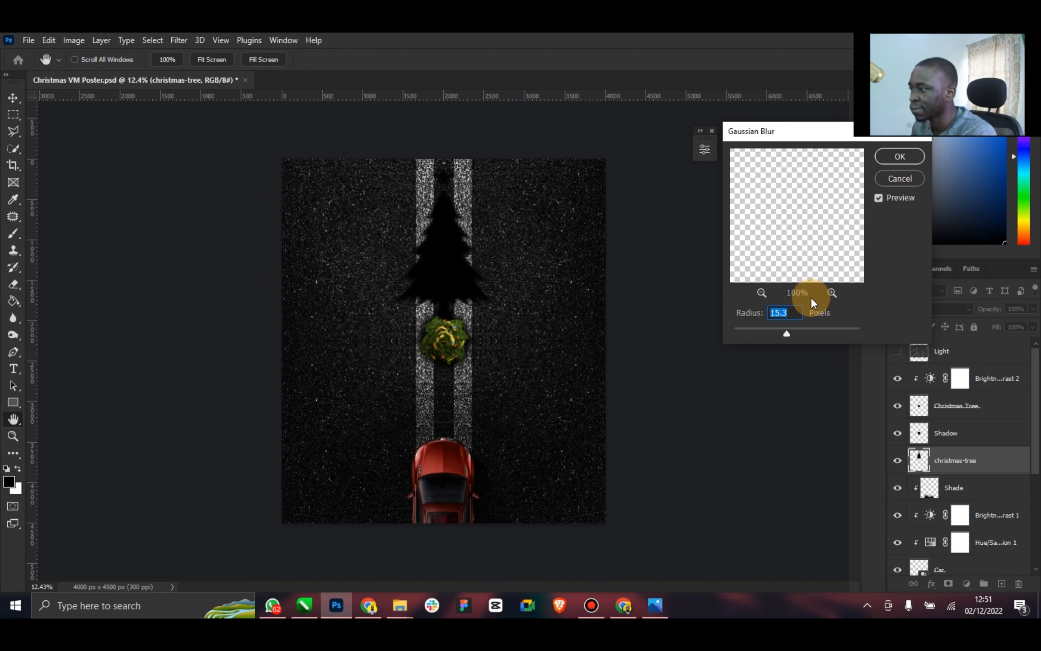
left_click(891, 158)
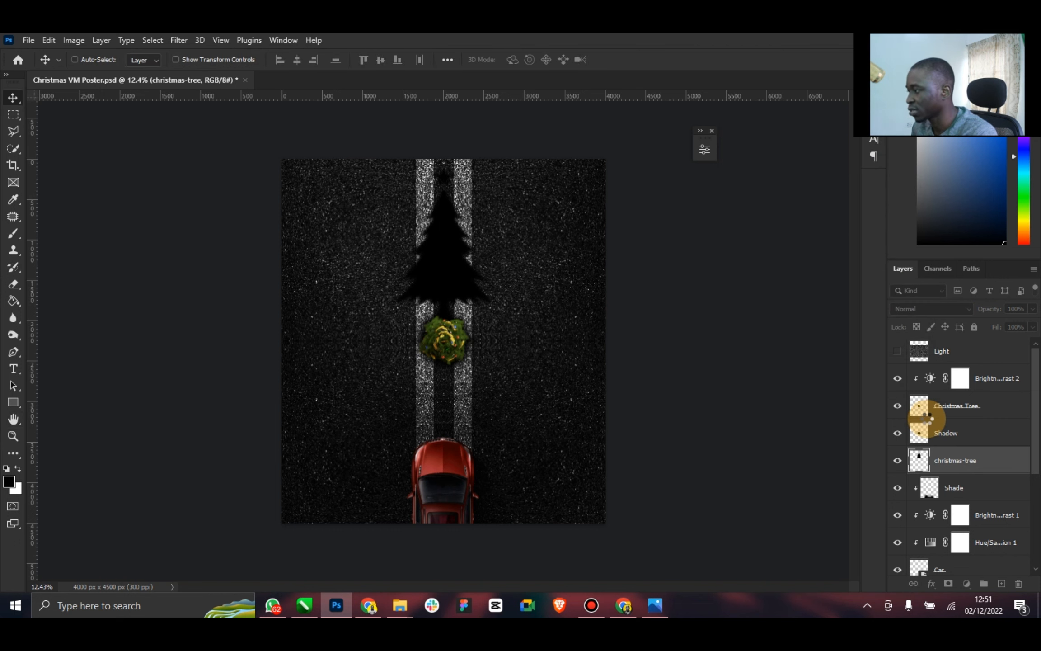
Set the christmas-tree layer's blend mode to Multiply and compare its look with the shadow in the reference poster
left_click(940, 313)
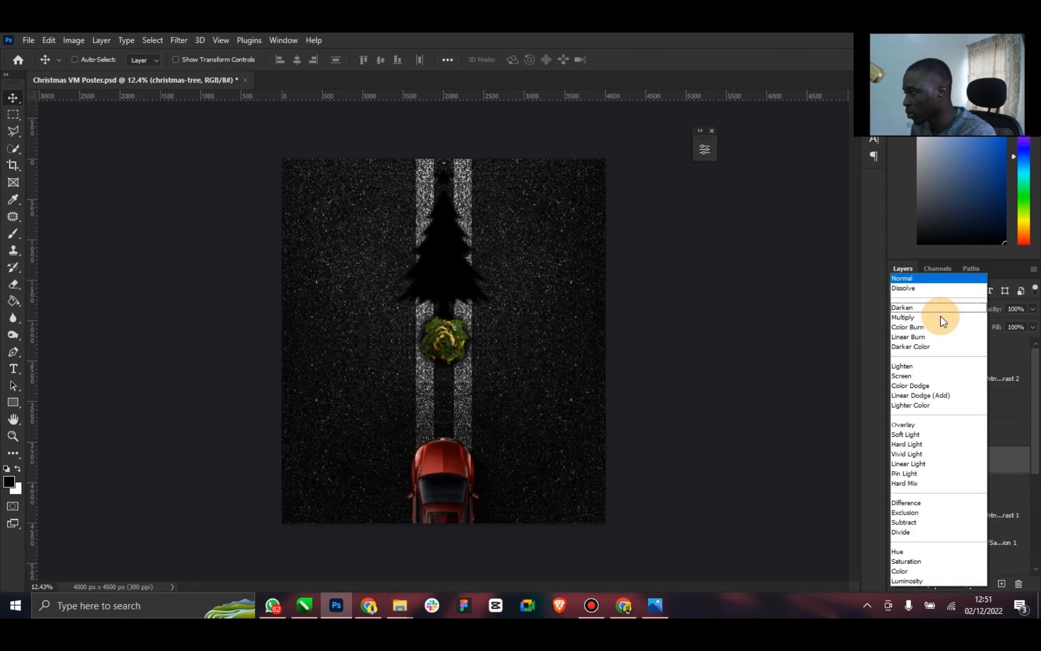
left_click(926, 317)
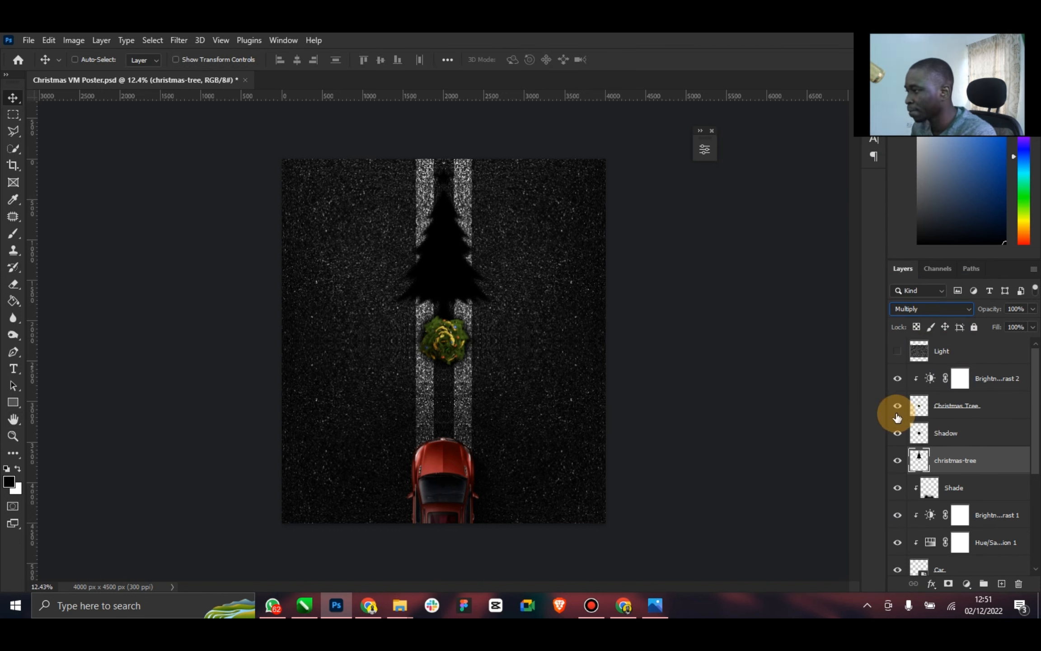
left_click(657, 606)
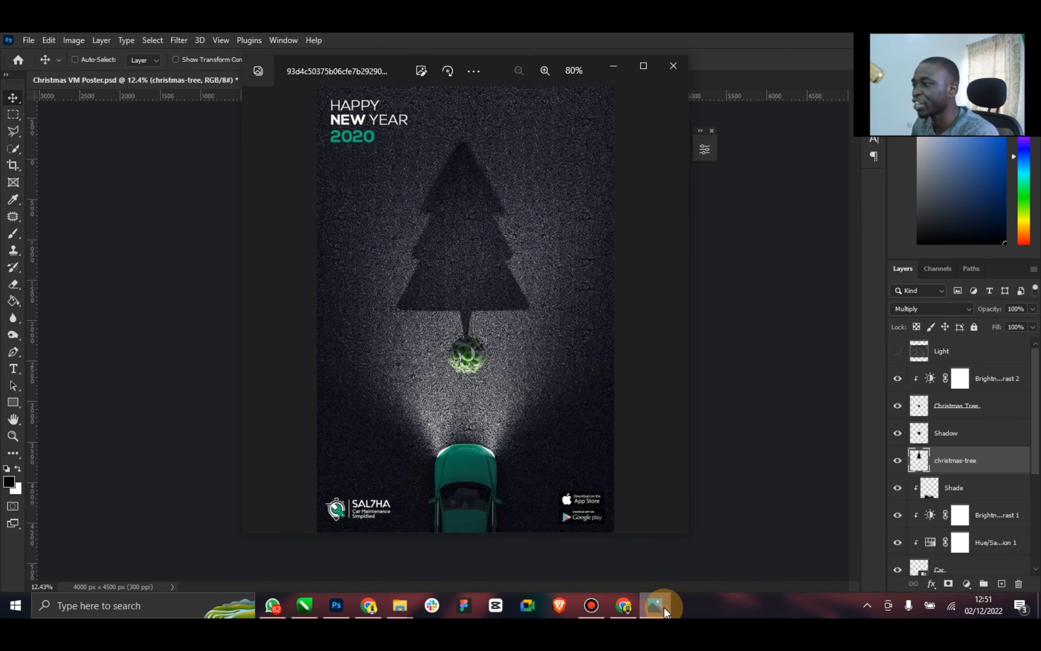
left_click(658, 608)
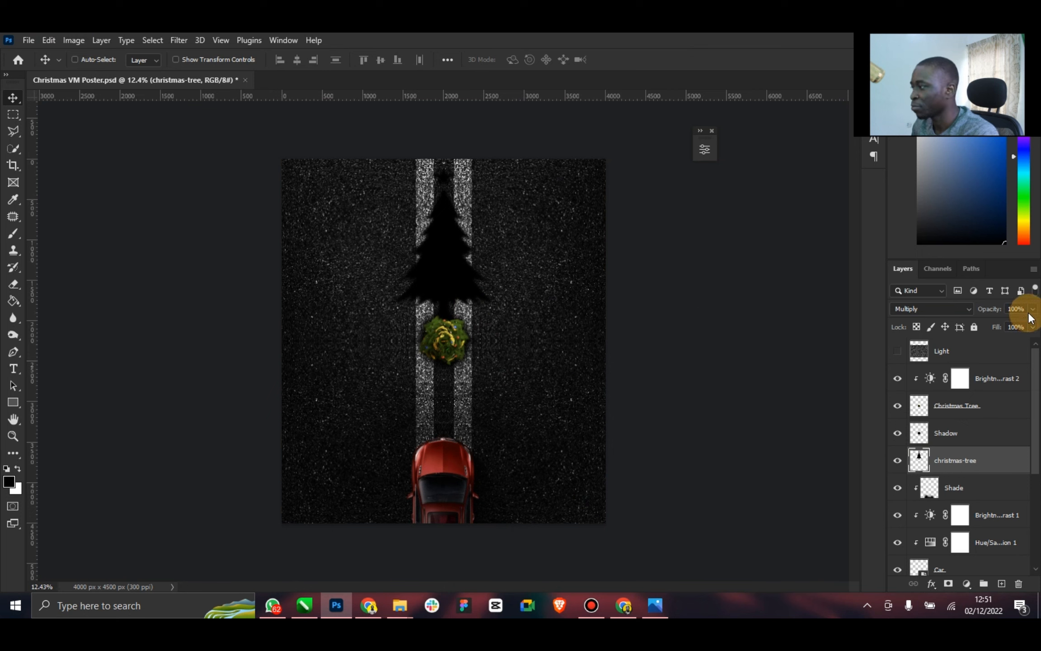
left_click_drag(1011, 322, 1030, 325)
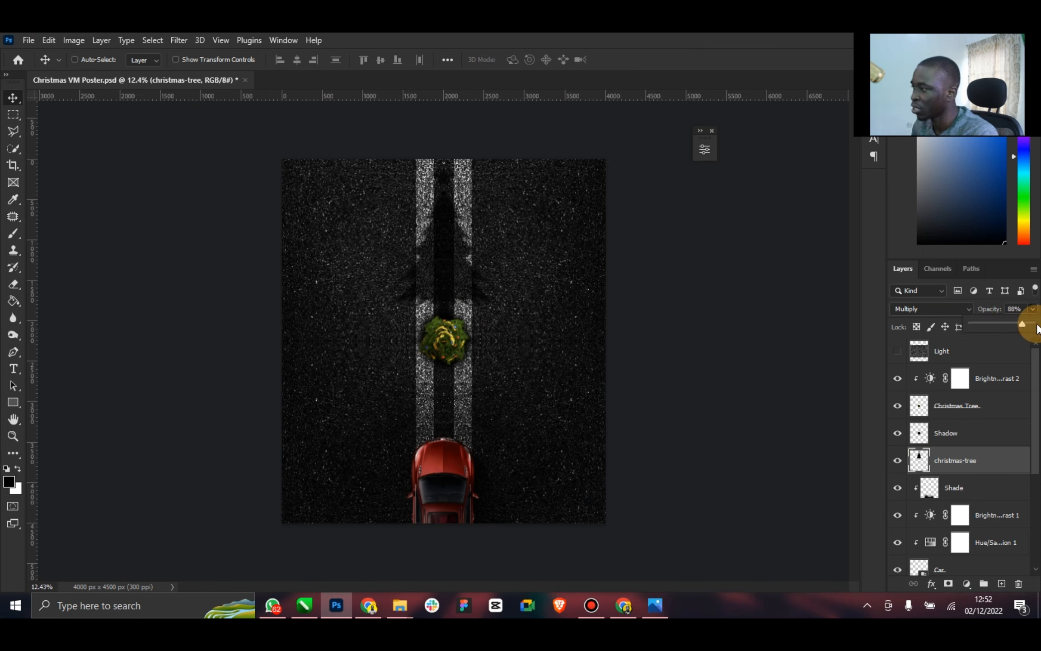
left_click(70, 40)
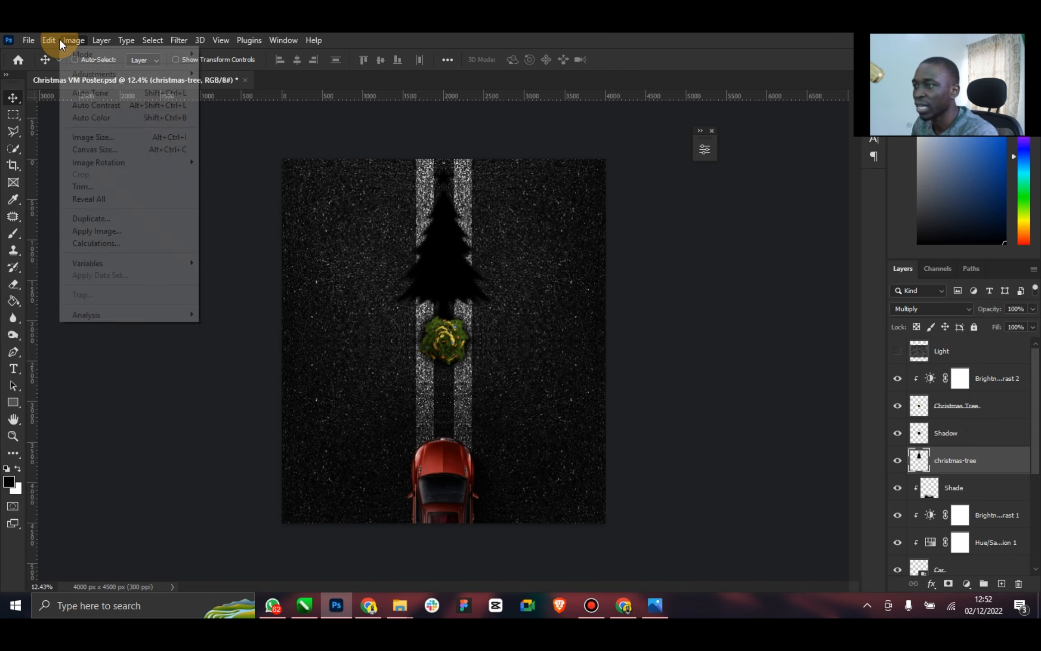
mouse_move(153, 75)
left_click(280, 75)
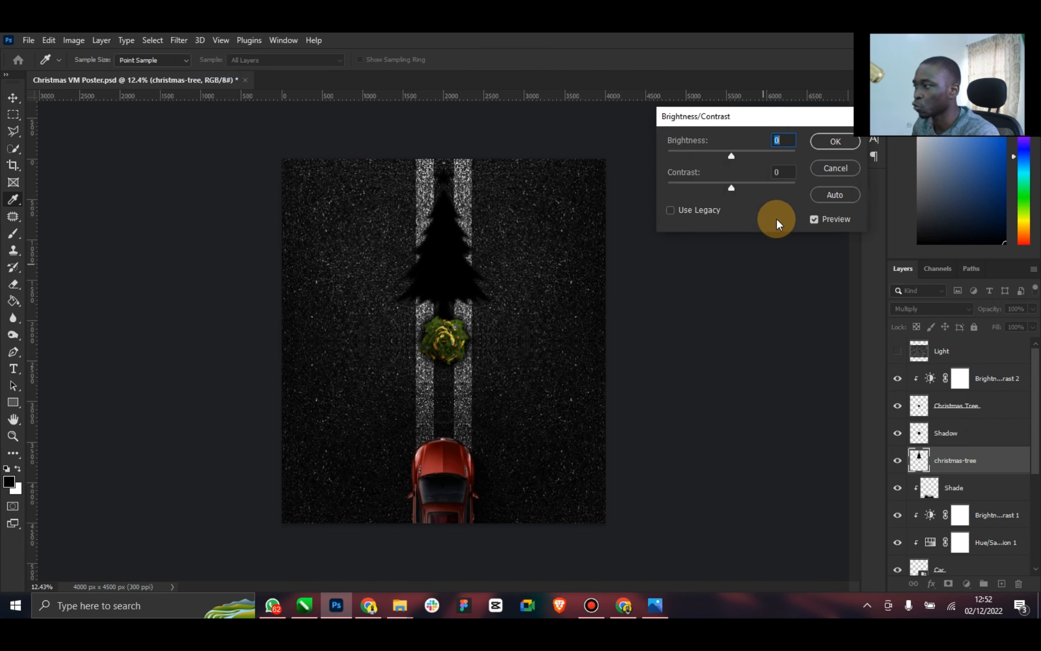
mouse_move(732, 187)
left_mouse_down()
mouse_move(657, 187)
mouse_move(745, 187)
left_mouse_up()
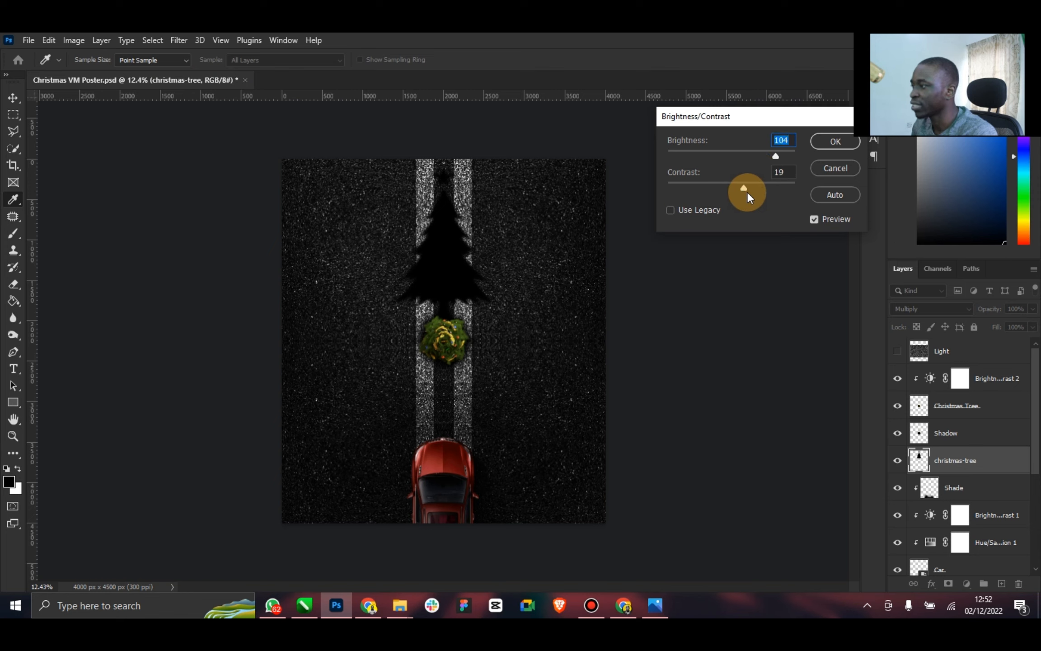
left_click_drag(748, 189, 731, 189)
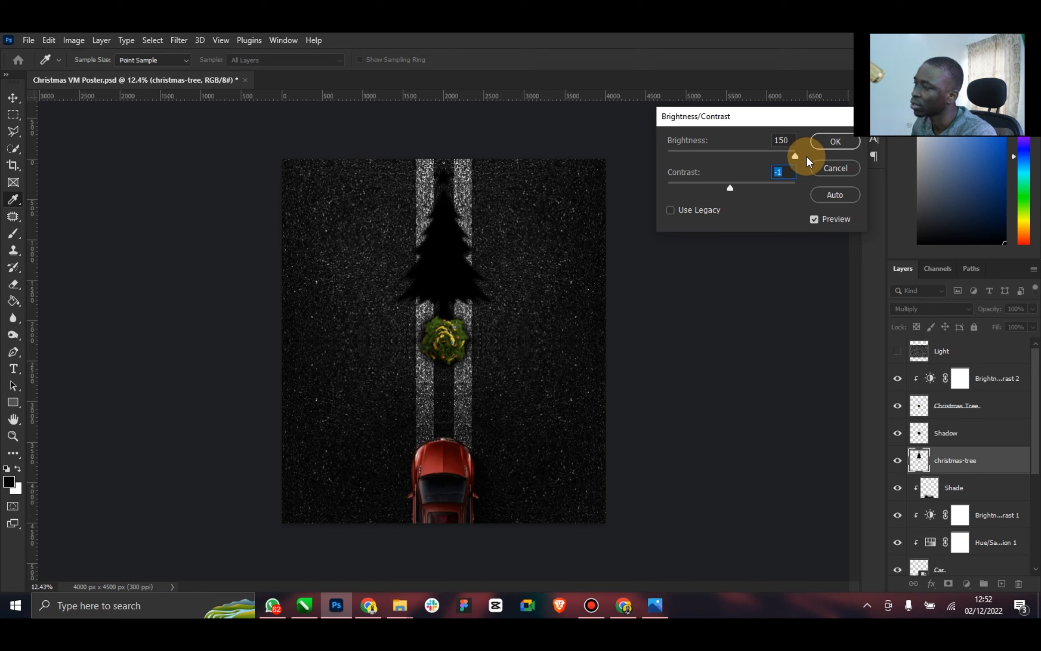
left_click_drag(806, 155, 701, 156)
left_click(834, 168)
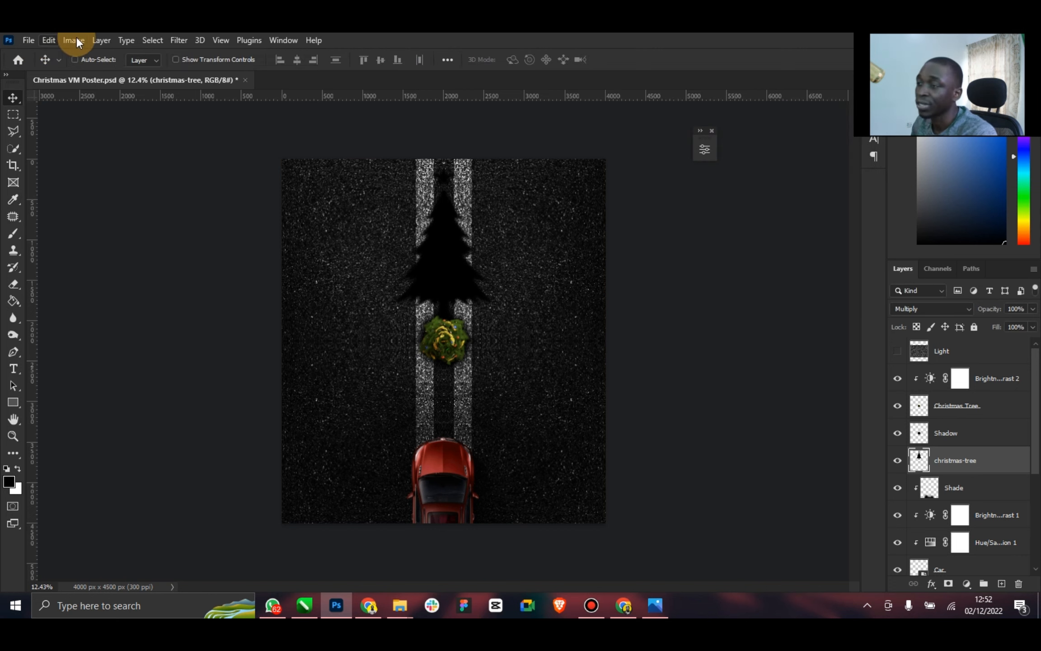
Apply a Hue/Saturation adjustment to the christmas-tree layer with Saturation -88 and Lightness +23
left_click(76, 39)
left_click(133, 76)
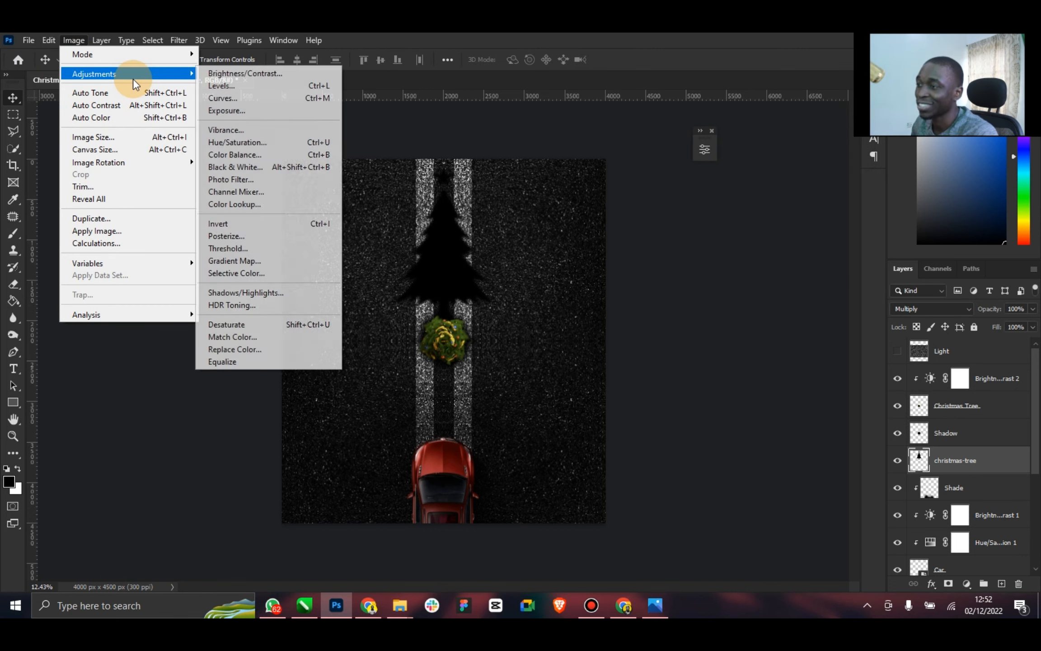
left_click(281, 145)
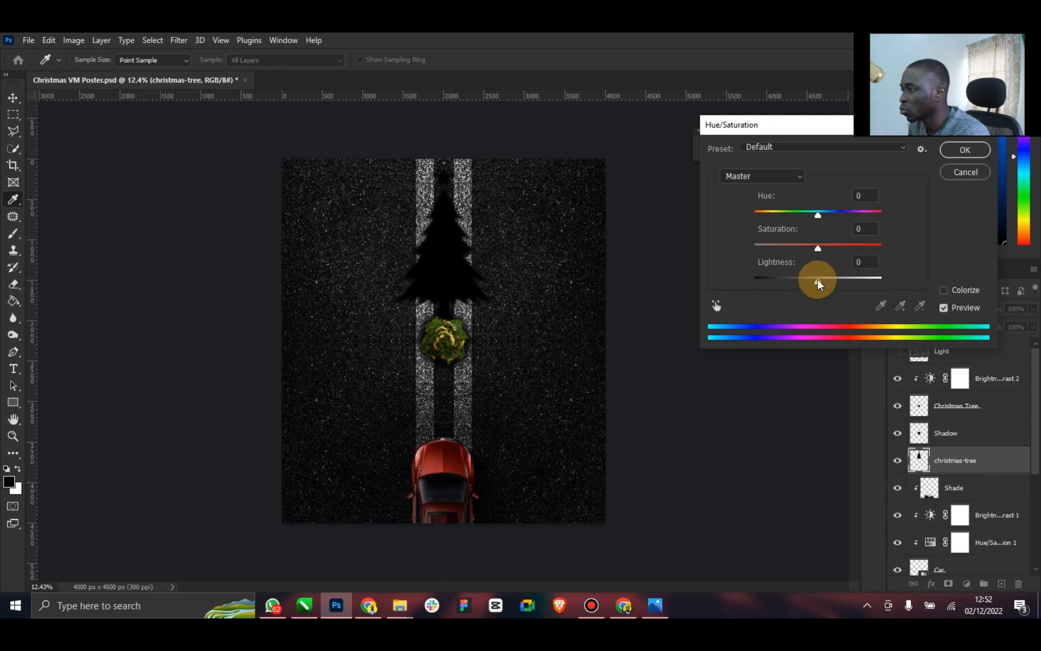
left_click_drag(817, 278, 764, 254)
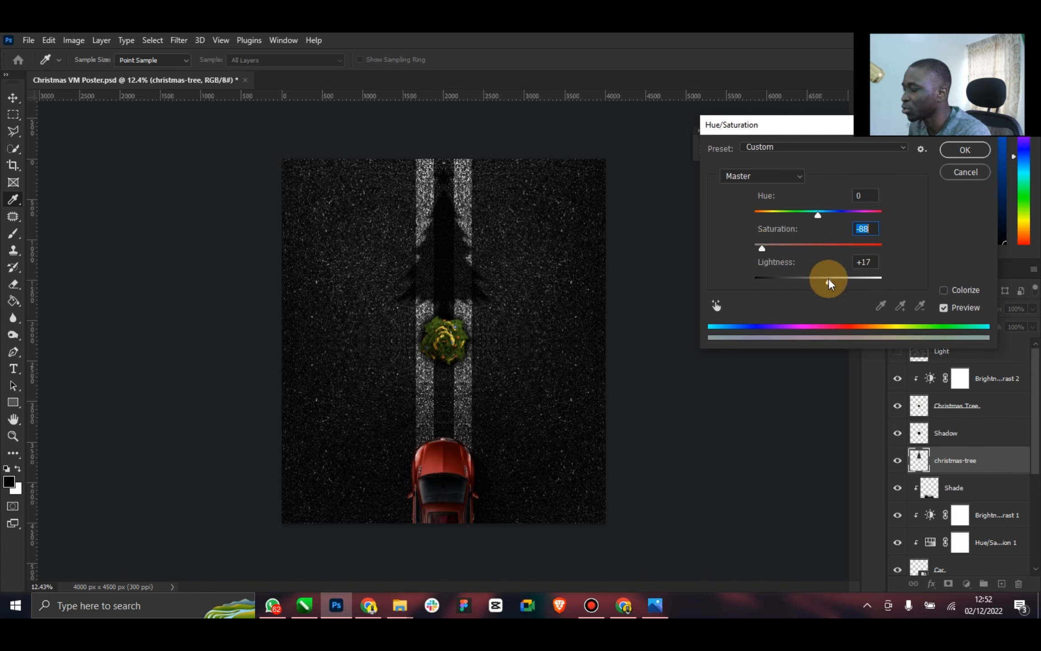
mouse_move(828, 280)
left_mouse_down()
mouse_move(881, 282)
mouse_move(740, 283)
mouse_move(832, 285)
left_mouse_up()
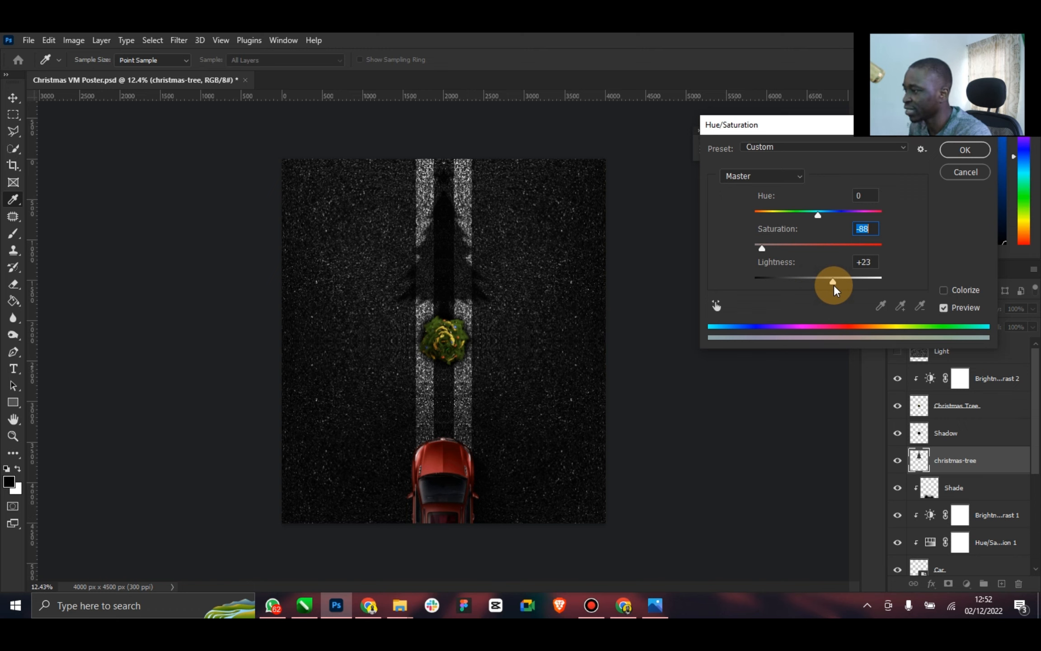
left_click(959, 153)
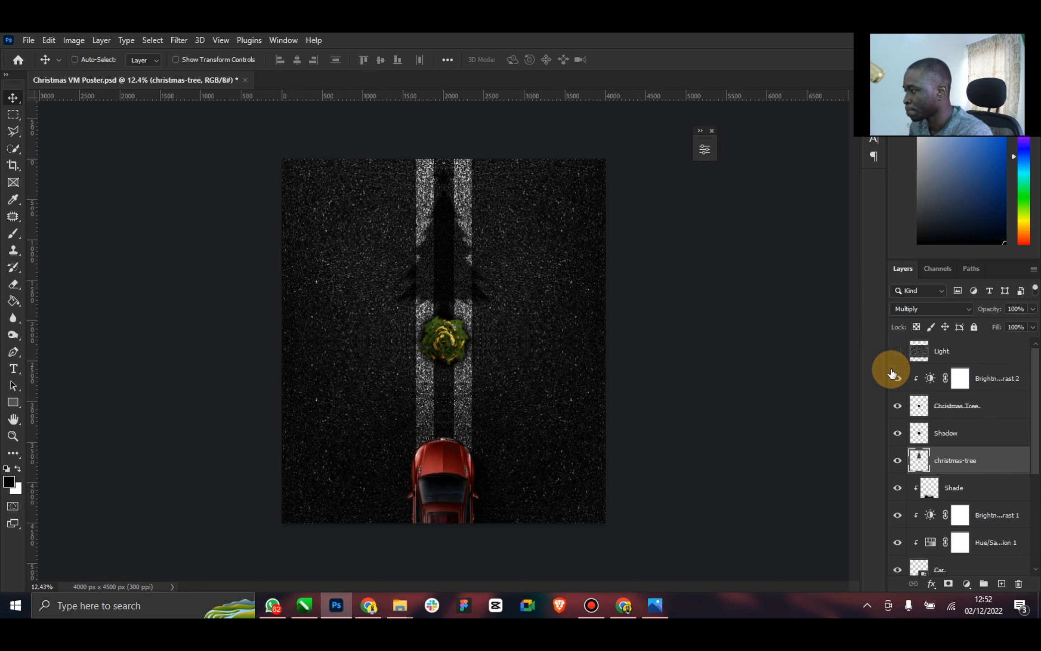
Using the reference poster as a guide, enlarge the christmas-tree shadow to about 118%, nudge it slightly upward, and save the document
left_click(656, 607)
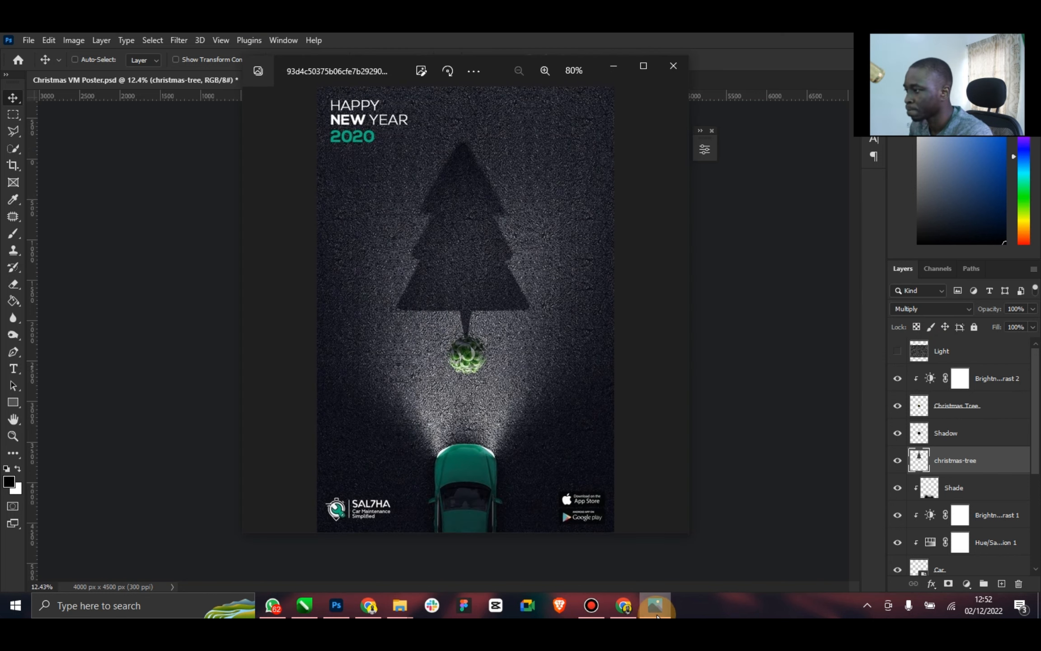
left_click(656, 607)
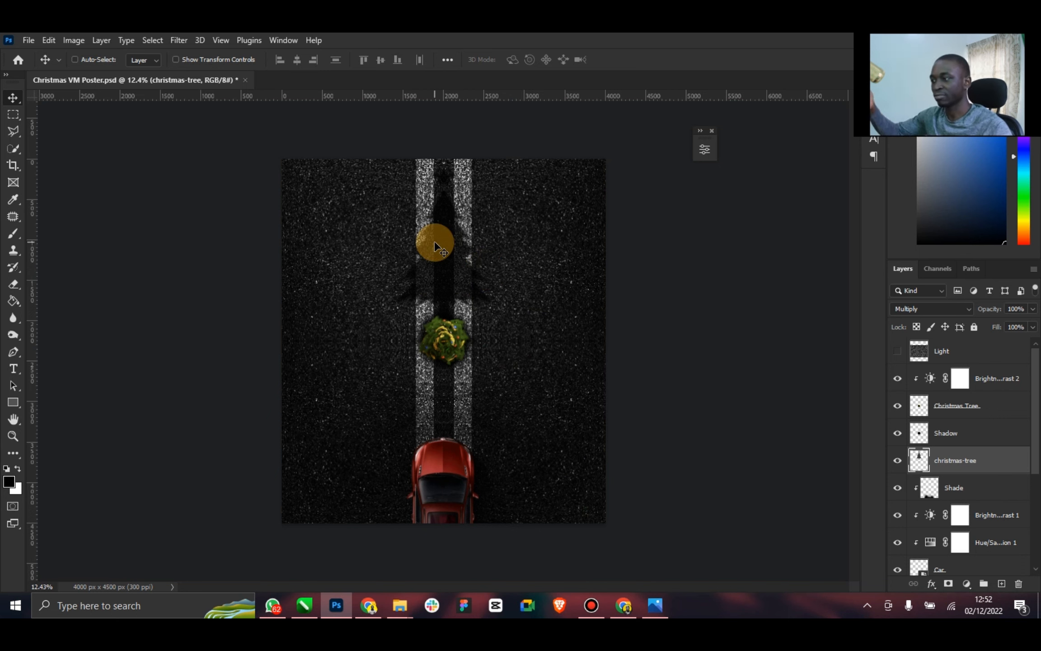
left_click(655, 606)
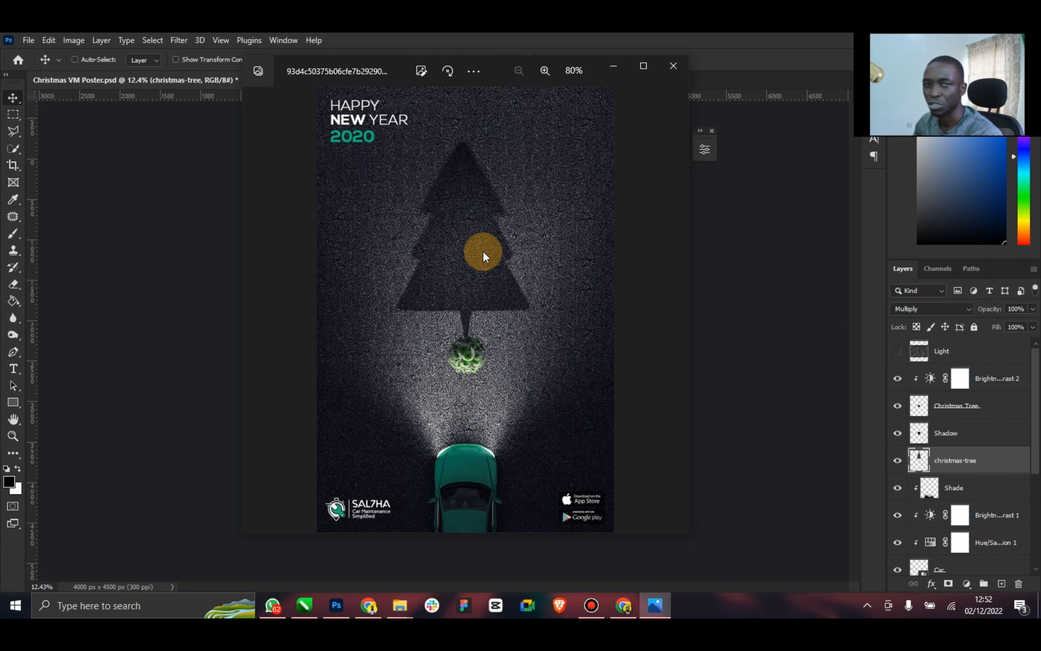
left_click(792, 269)
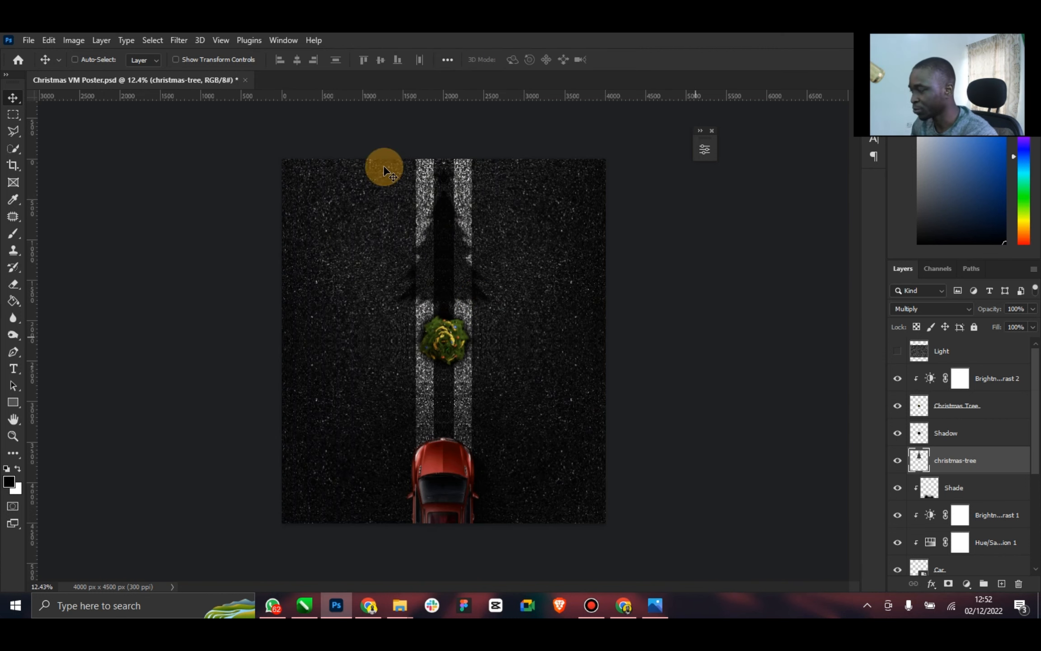
left_click(221, 61)
left_click(494, 161)
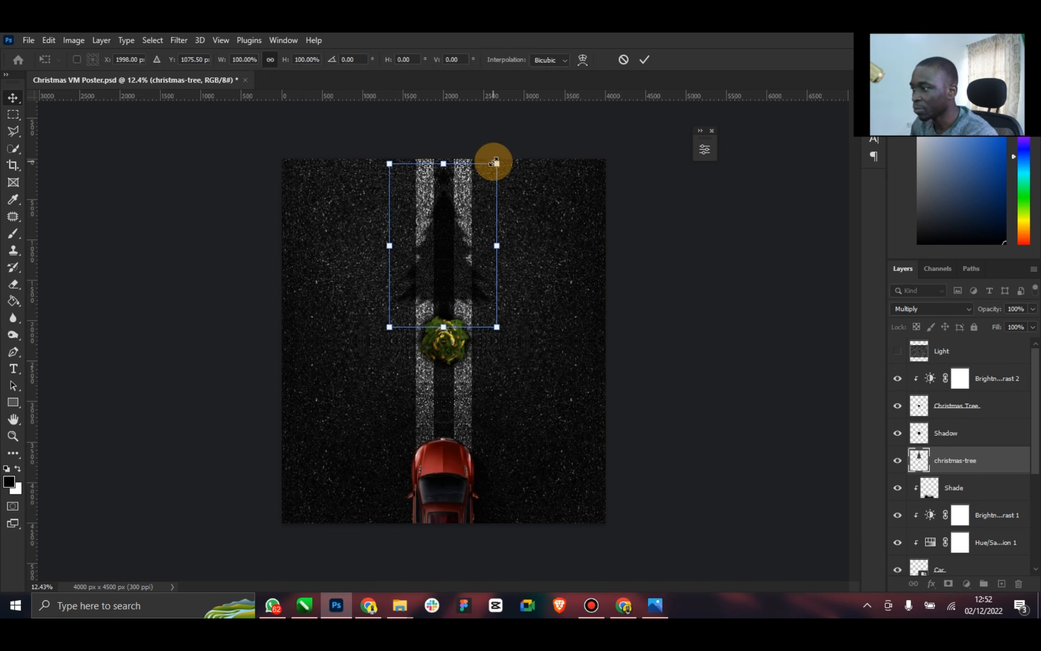
left_click_drag(496, 164, 511, 152)
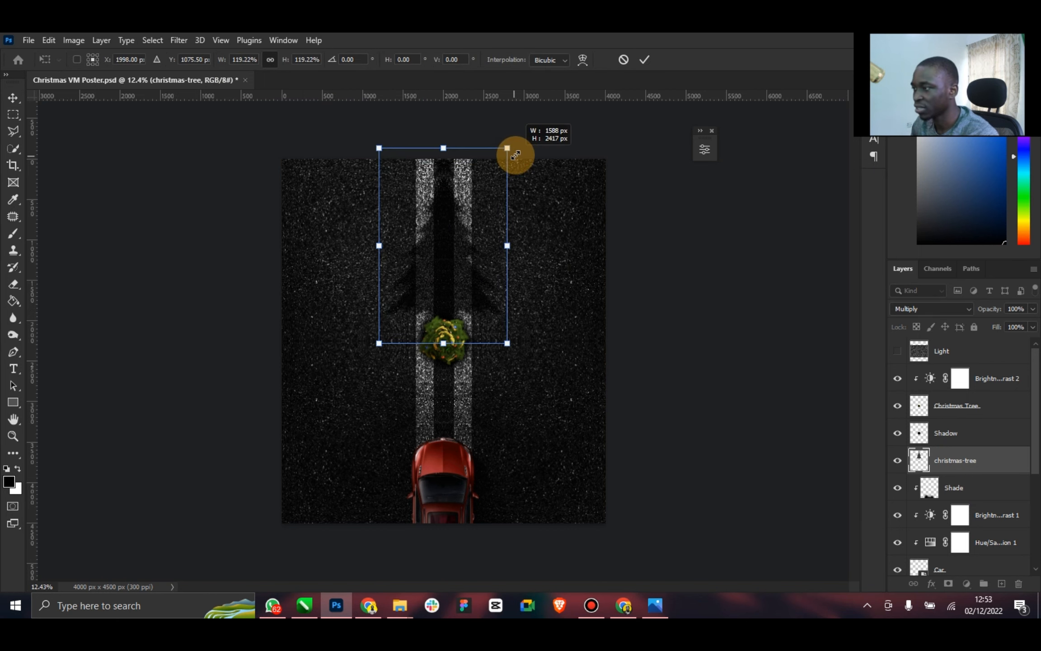
mouse_move(460, 202)
left_mouse_down()
mouse_move(446, 223)
mouse_move(449, 208)
left_mouse_up()
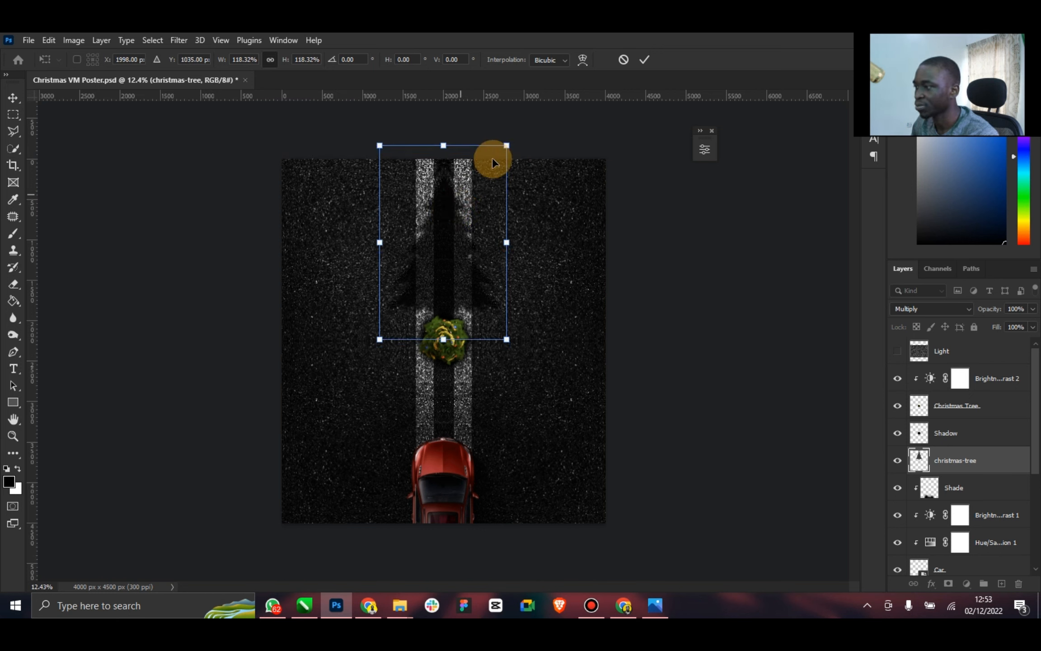
left_click(647, 58)
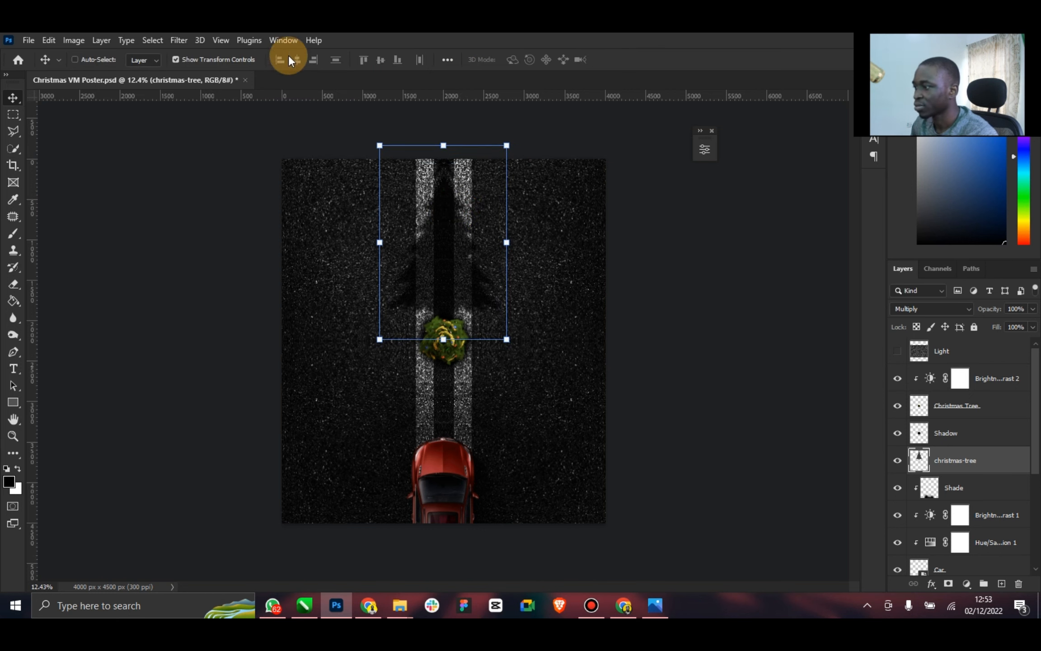
left_click(235, 59)
key("ctrl+s")
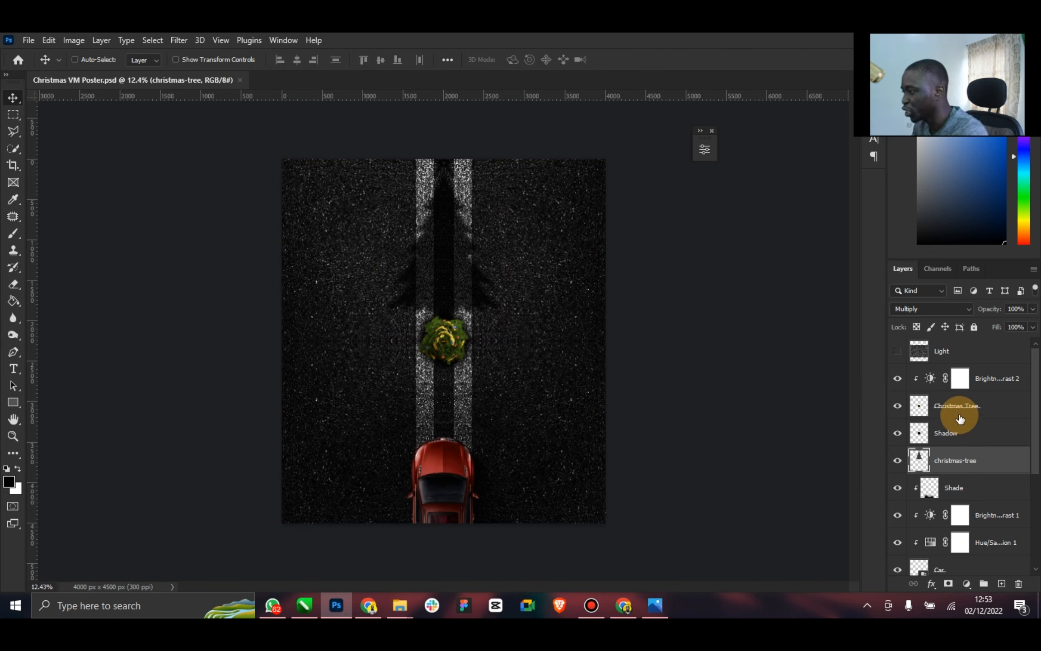
Scale the Shadow layer under the Christmas tree down to about 90.5%, compare it hidden and shown, and save the document
left_click(942, 432)
left_click(897, 433)
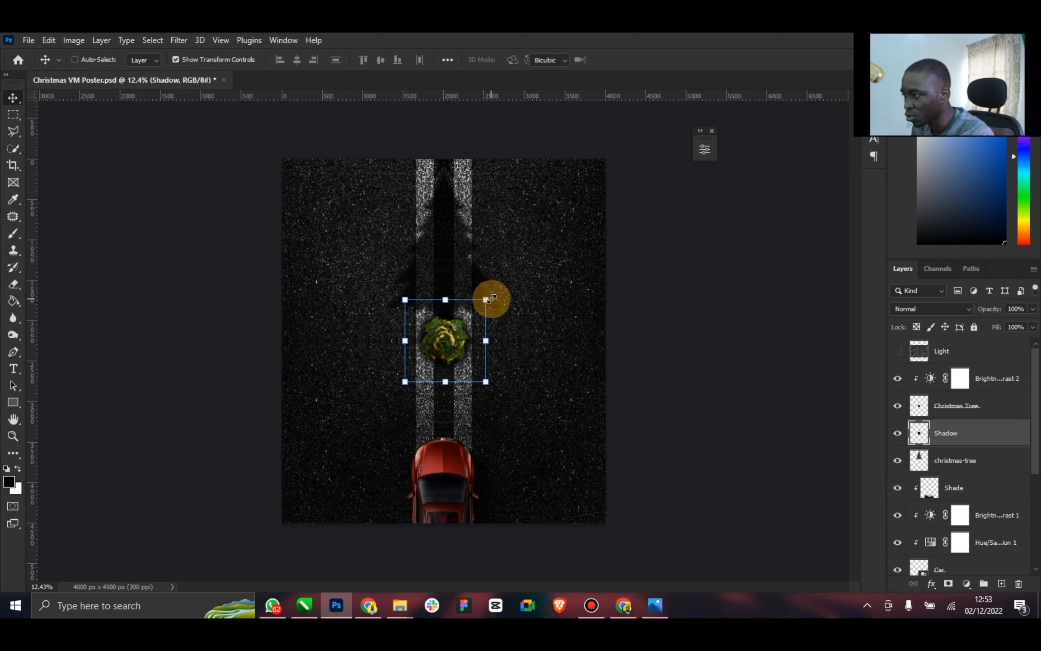
left_click_drag(491, 298, 482, 304)
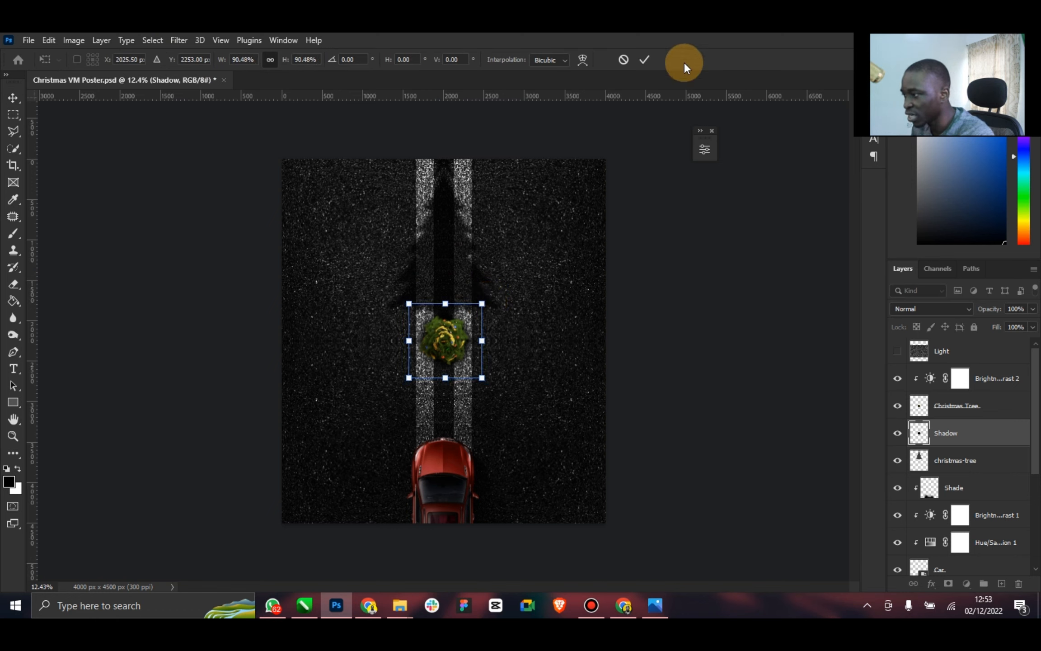
left_click(646, 59)
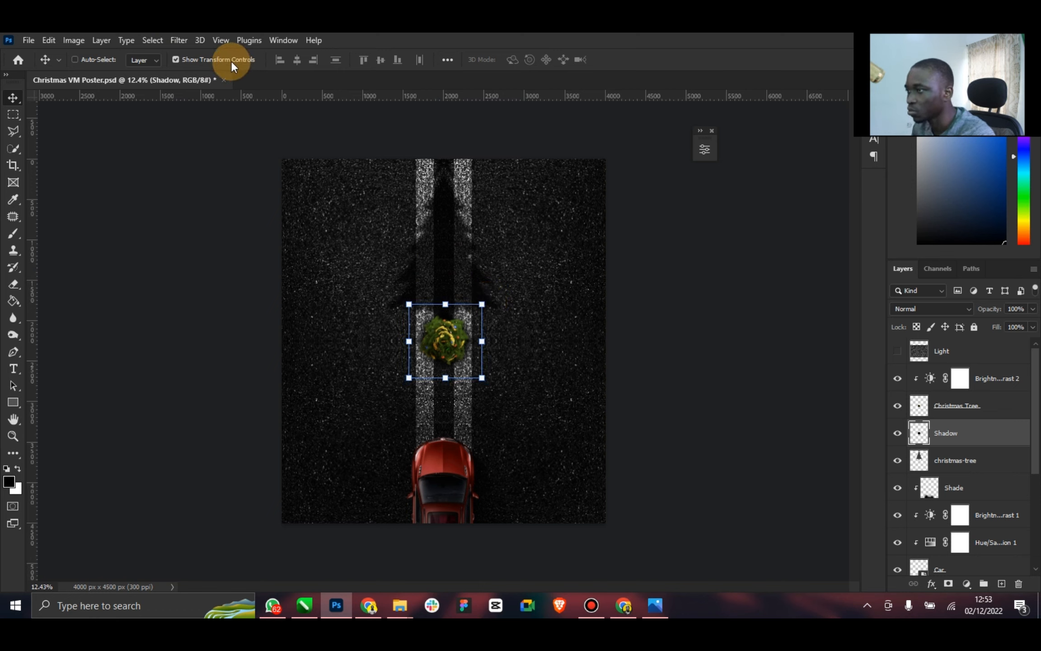
left_click(898, 434)
left_click(899, 434)
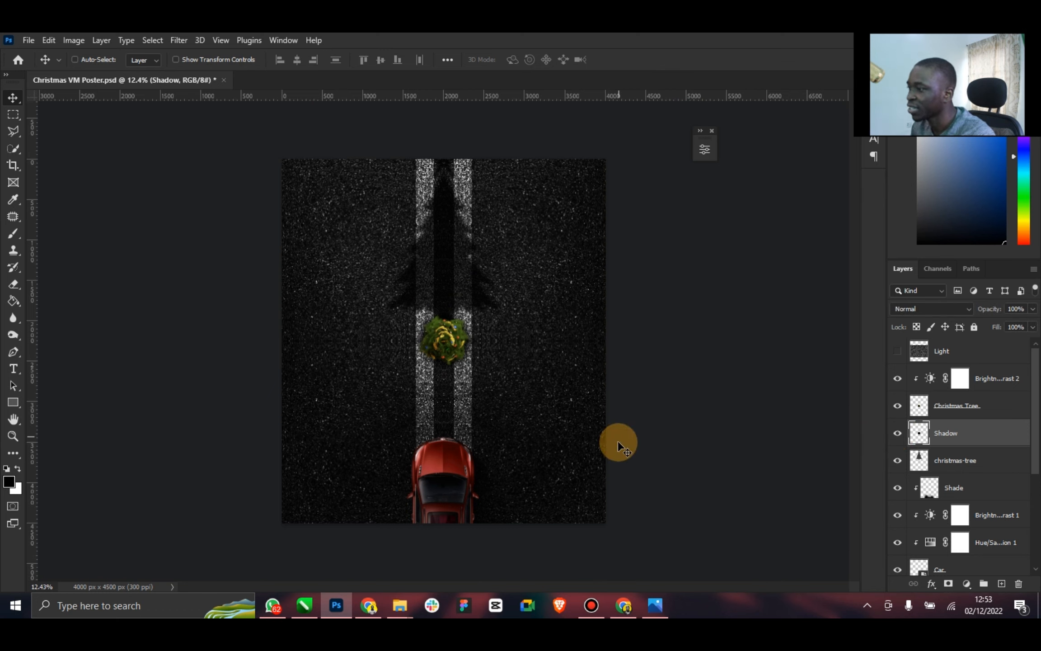
key("ctrl+s")
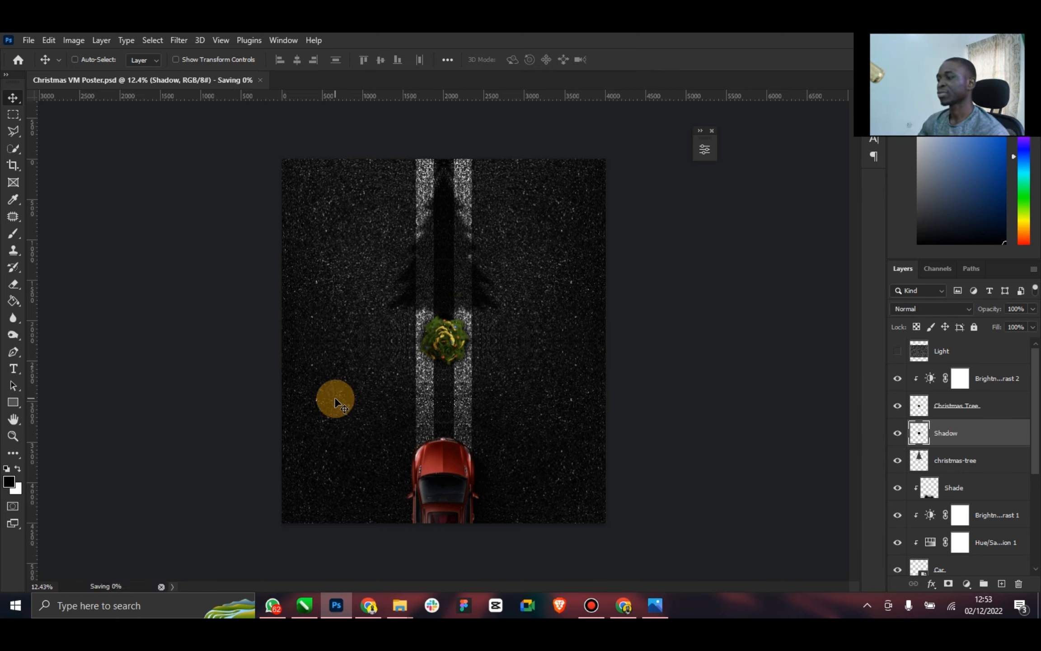
Check the reference poster's headlight glow, add a layer named Light above Brightness/Contrast 2, and make white the foreground colour
left_click(650, 605)
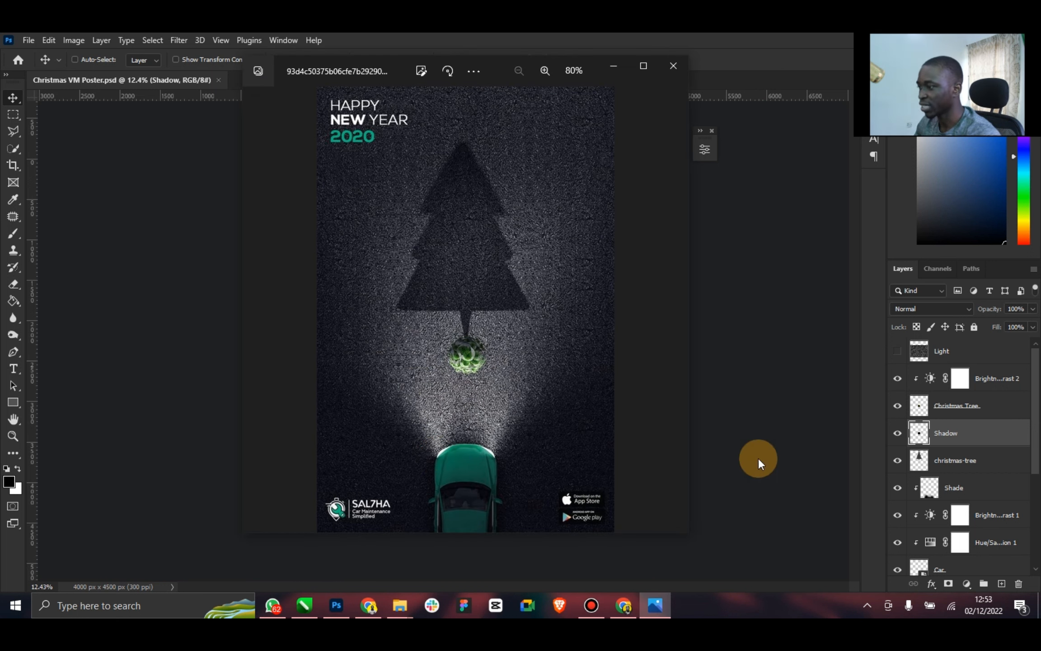
left_click(798, 400)
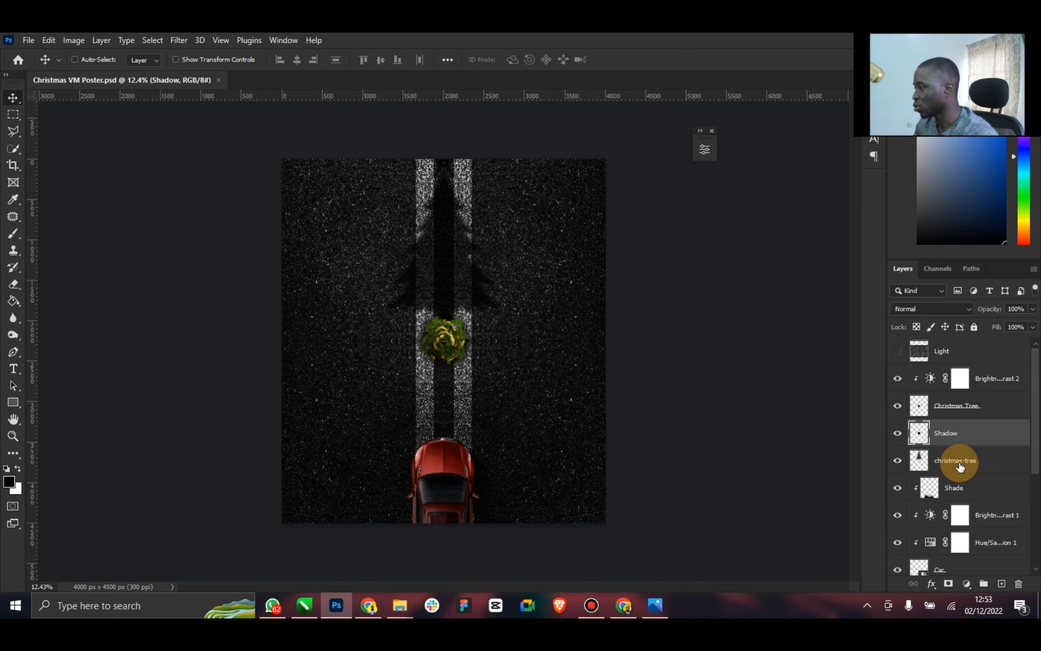
left_click(985, 378)
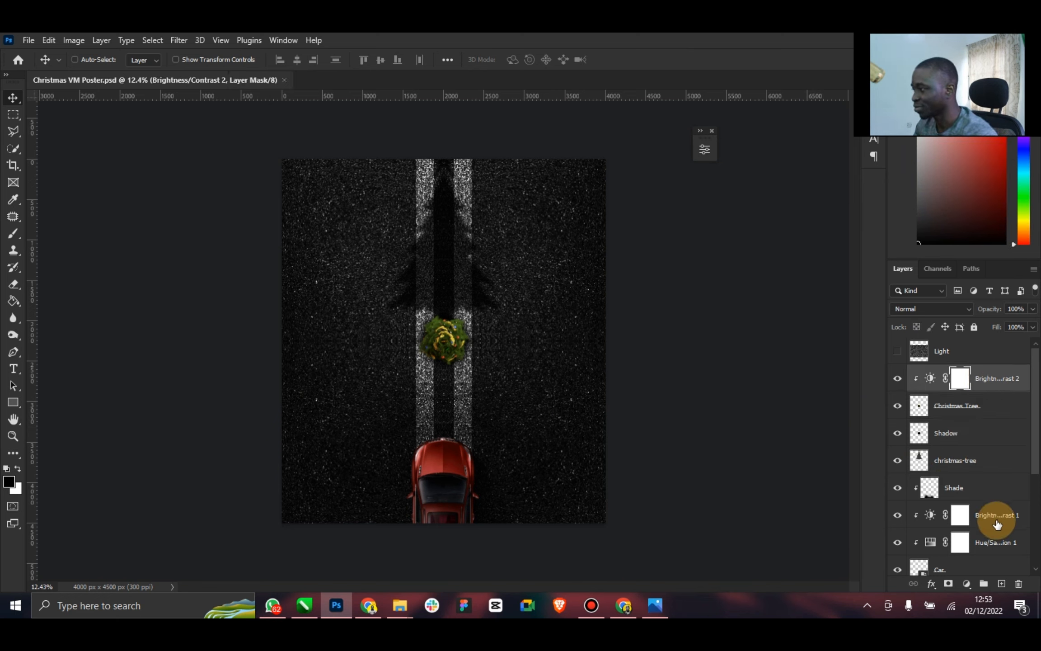
left_click(1003, 587)
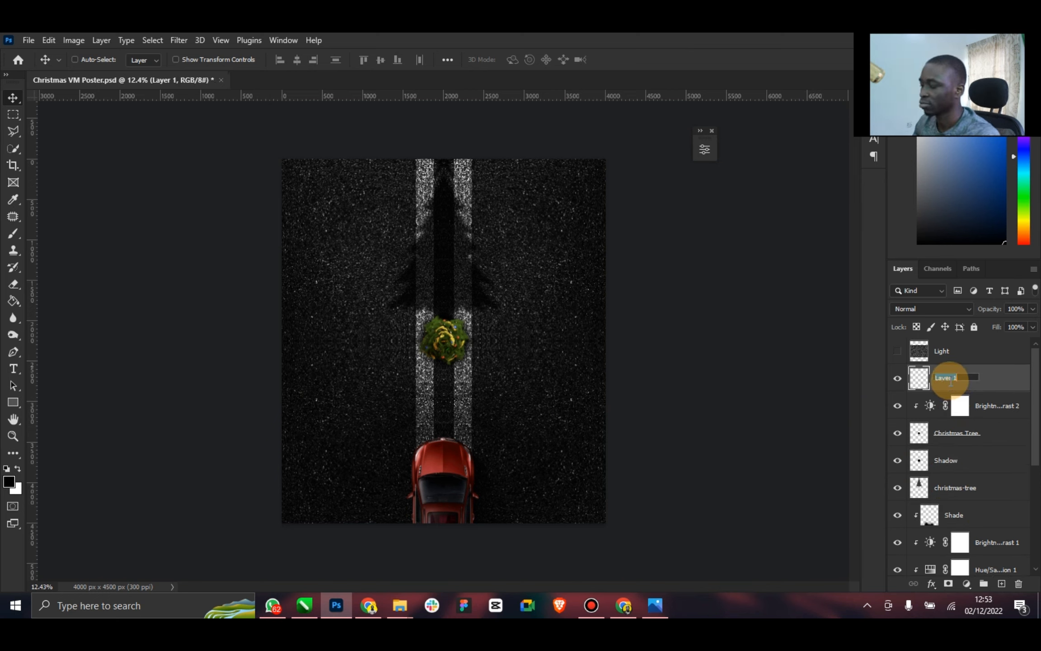
type("Light")
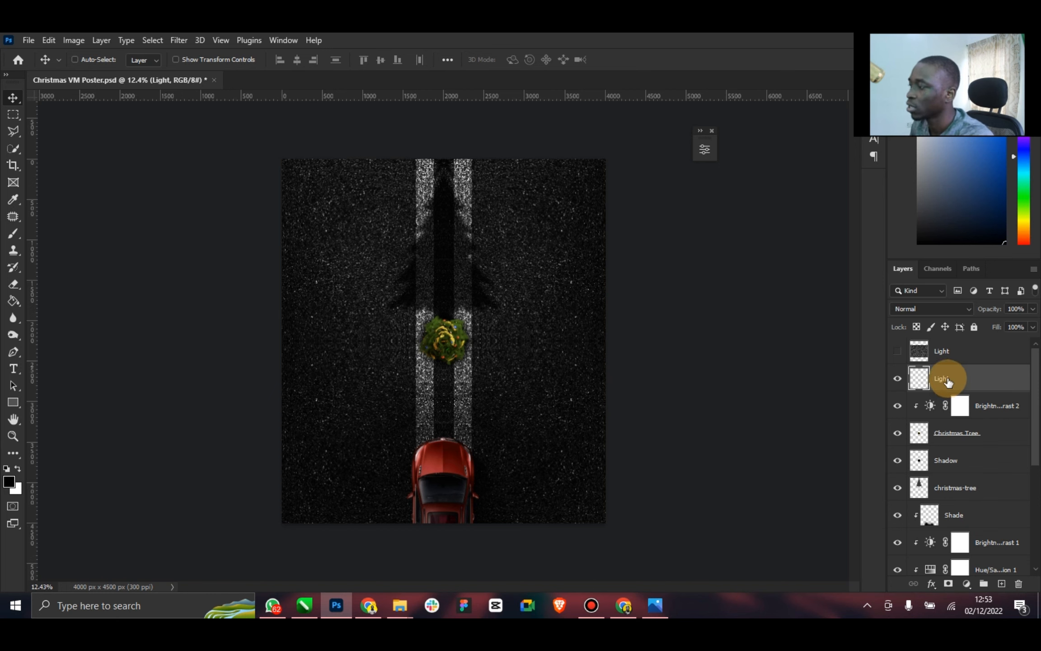
left_click(87, 424)
left_click(22, 470)
Start a Pen tool path along the inner and lower edges of the car's left headlight, leading outward onto the road
left_click(13, 436)
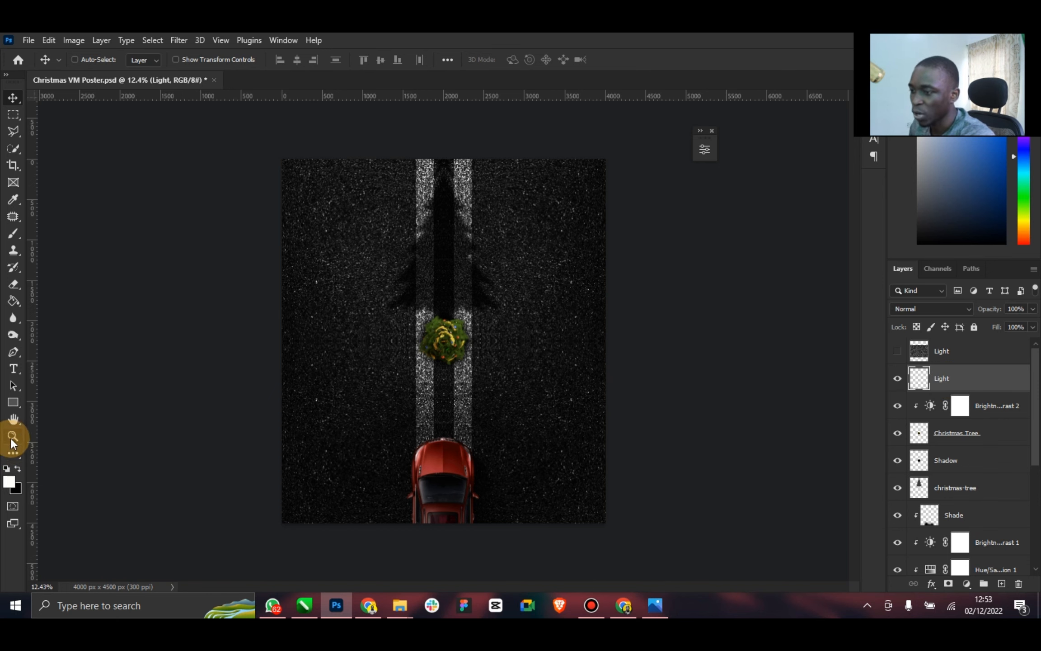
left_click_drag(443, 471, 519, 424)
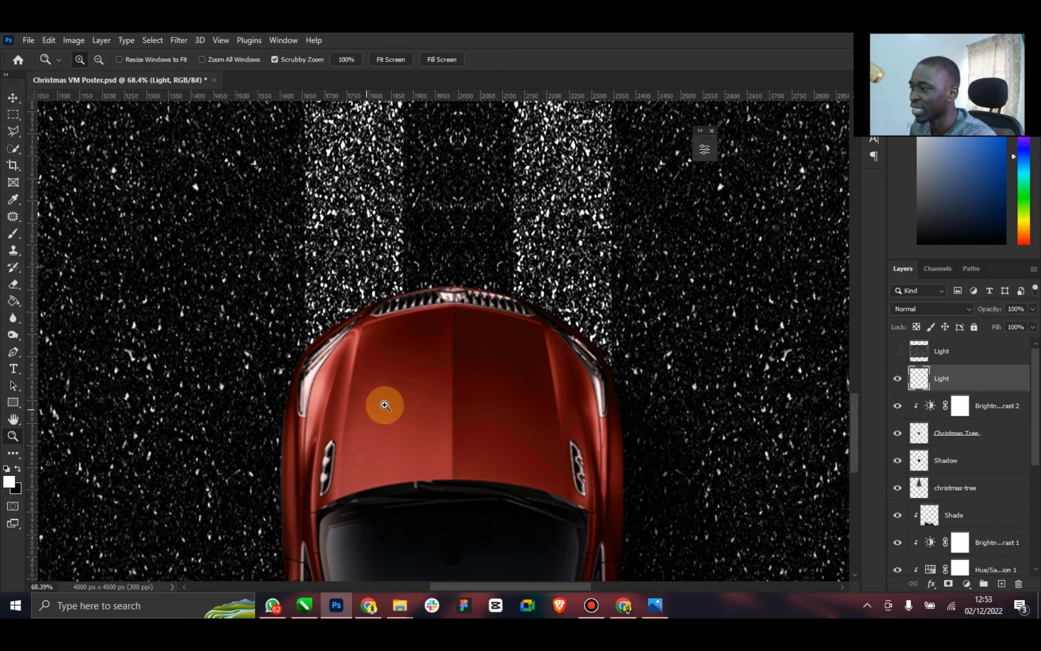
left_click_drag(446, 377, 334, 393)
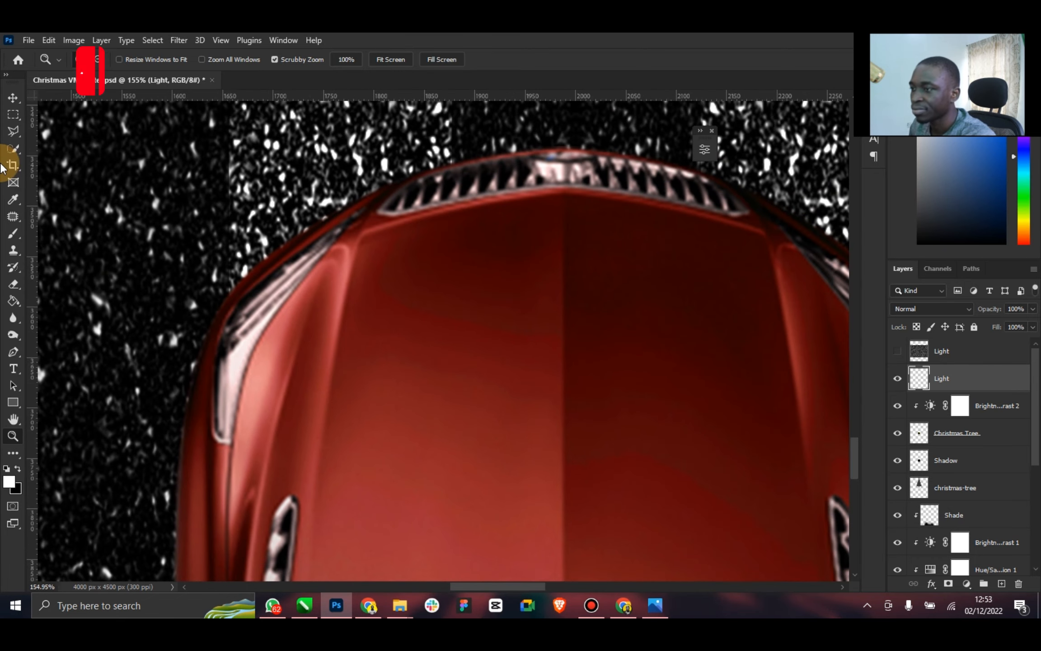
right_click(14, 358)
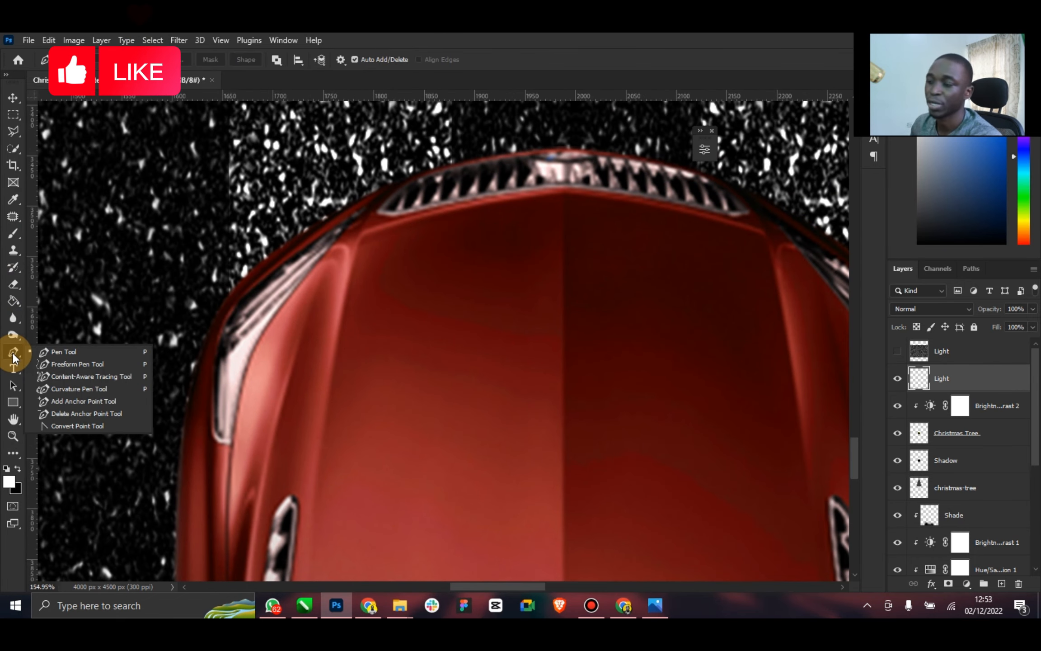
left_click(58, 355)
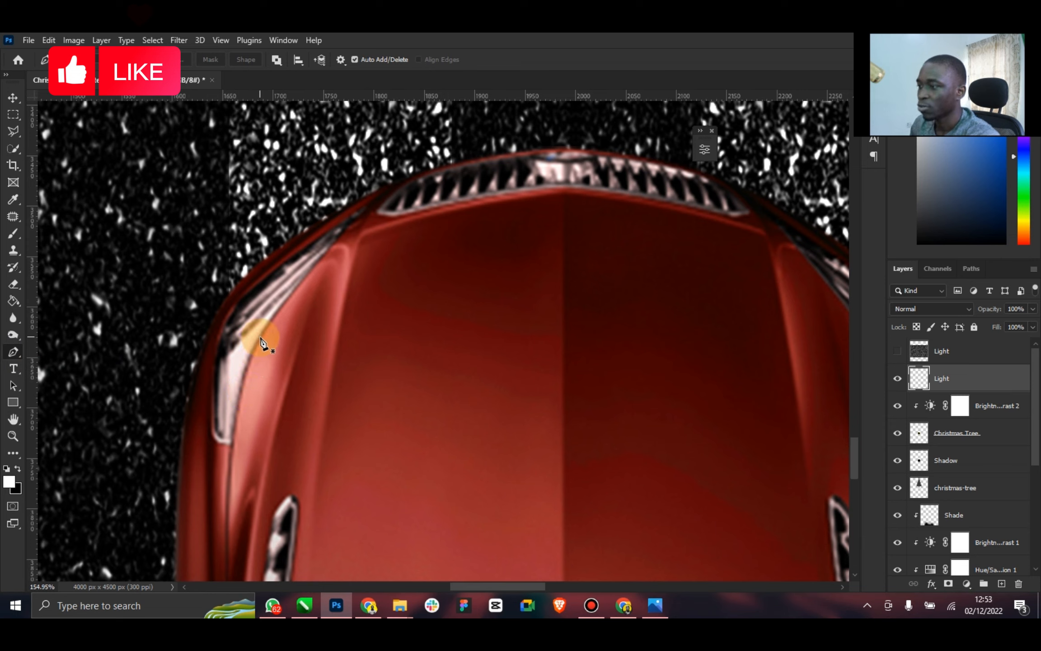
left_click(261, 337)
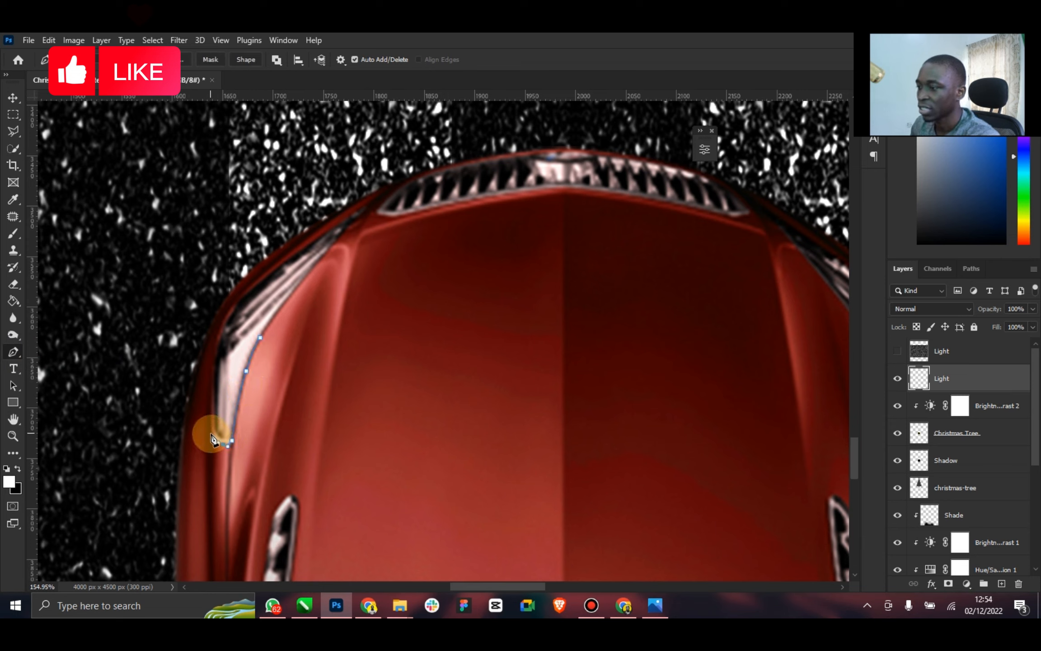
left_click(211, 434)
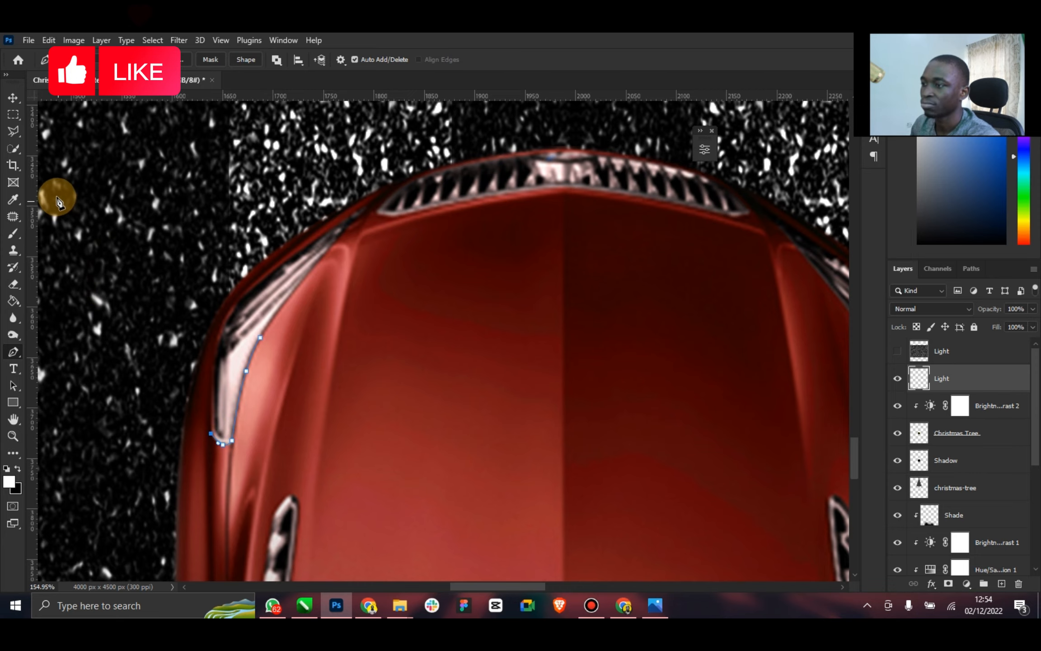
left_click(56, 197)
Extend the path into a wide rounded beam outline around the Christmas tree and back down towards the car's right side
left_click(13, 436)
left_click_drag(414, 341, 332, 338)
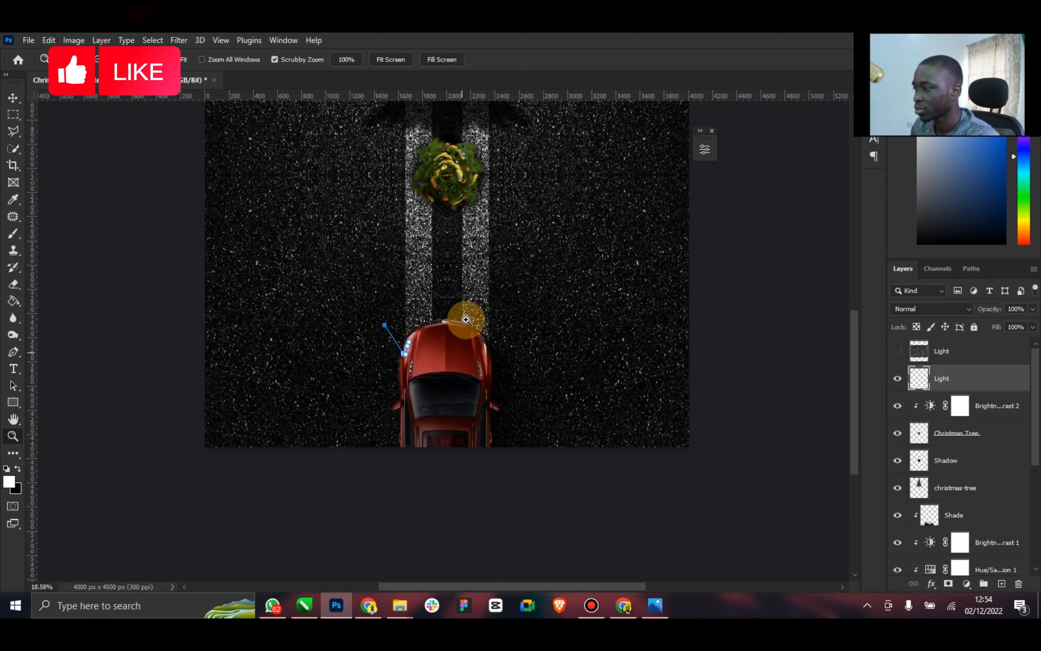
key("ctrl+0")
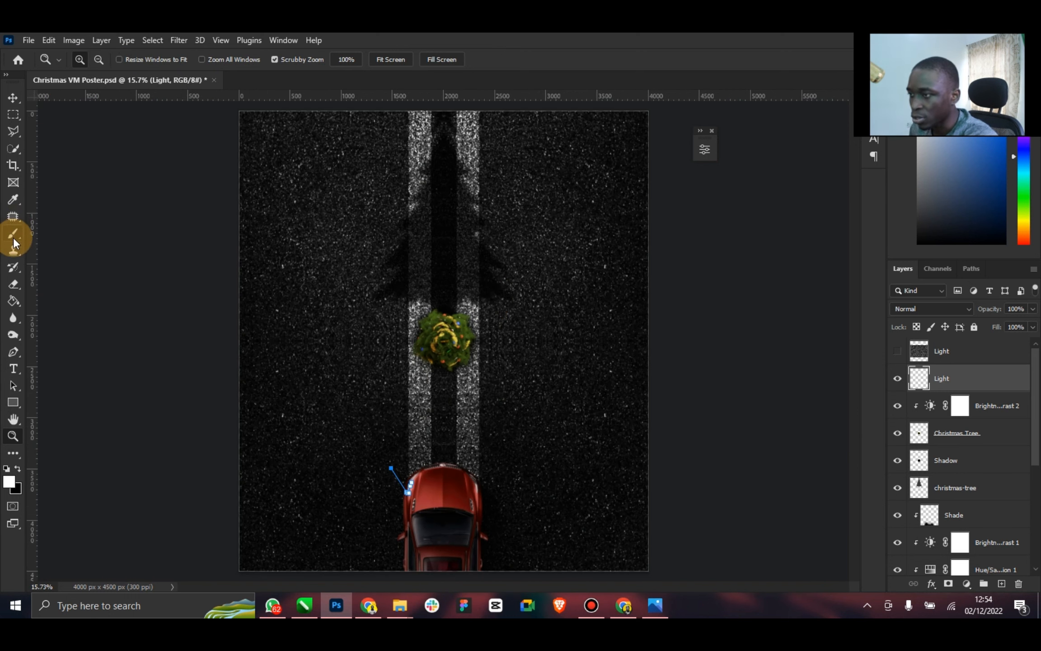
left_click(14, 352)
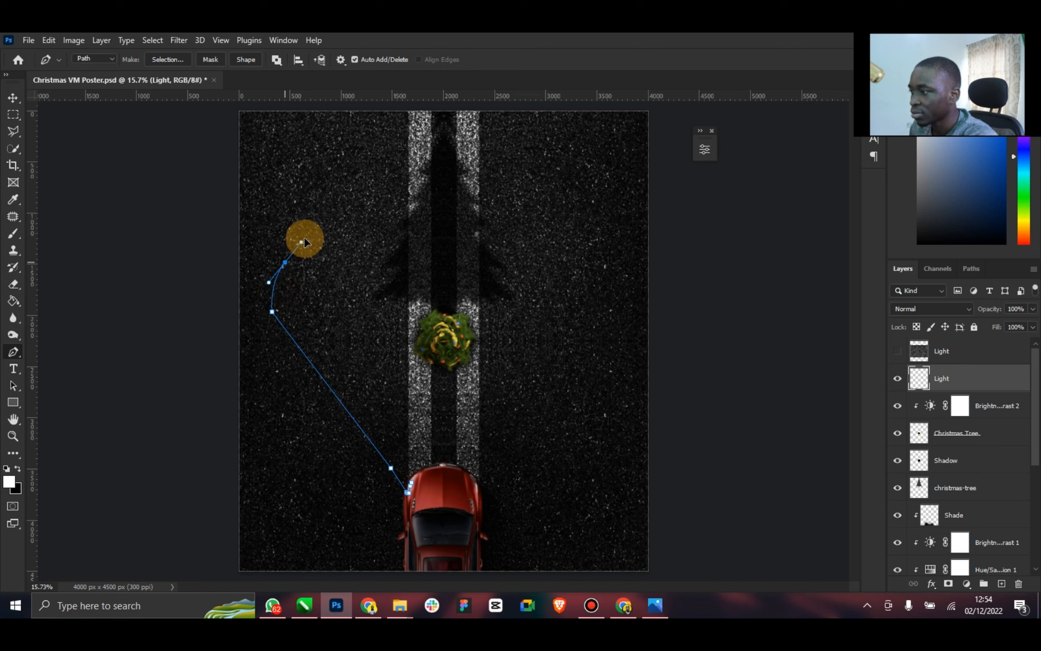
left_click_drag(303, 242, 301, 242)
left_click_drag(335, 221, 354, 213)
left_click_drag(458, 221, 595, 214)
left_click_drag(651, 292, 645, 317)
left_click_drag(591, 377, 581, 384)
left_click(511, 470)
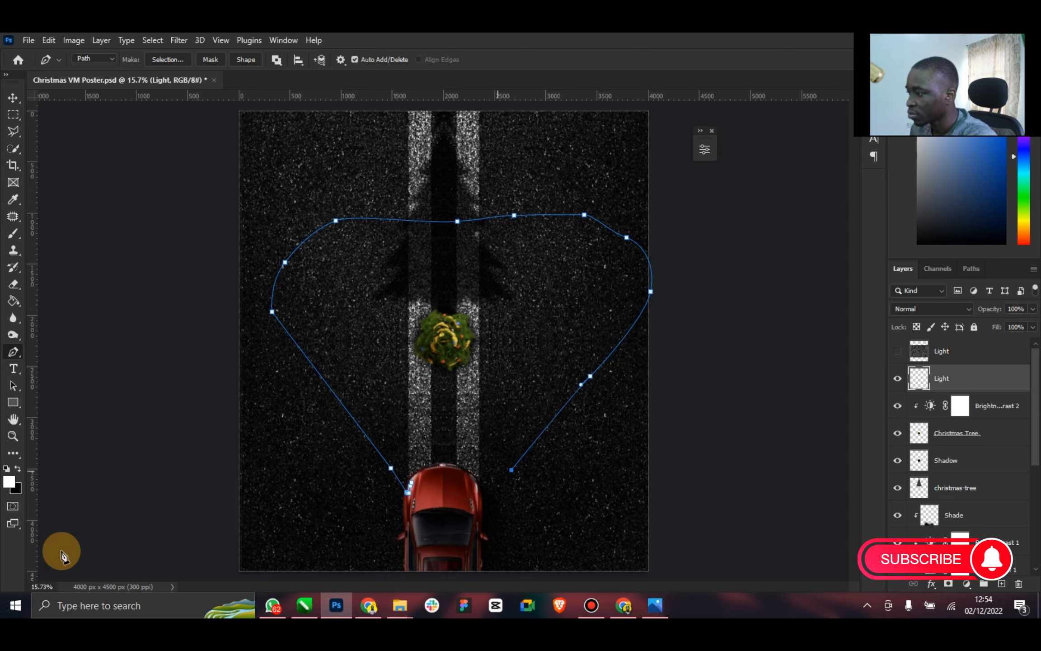
Continue the beam path to the car's right headlight and trace its lower and inner edges up to the grille
left_click(13, 434)
left_click(536, 492)
left_click_drag(535, 491, 622, 423)
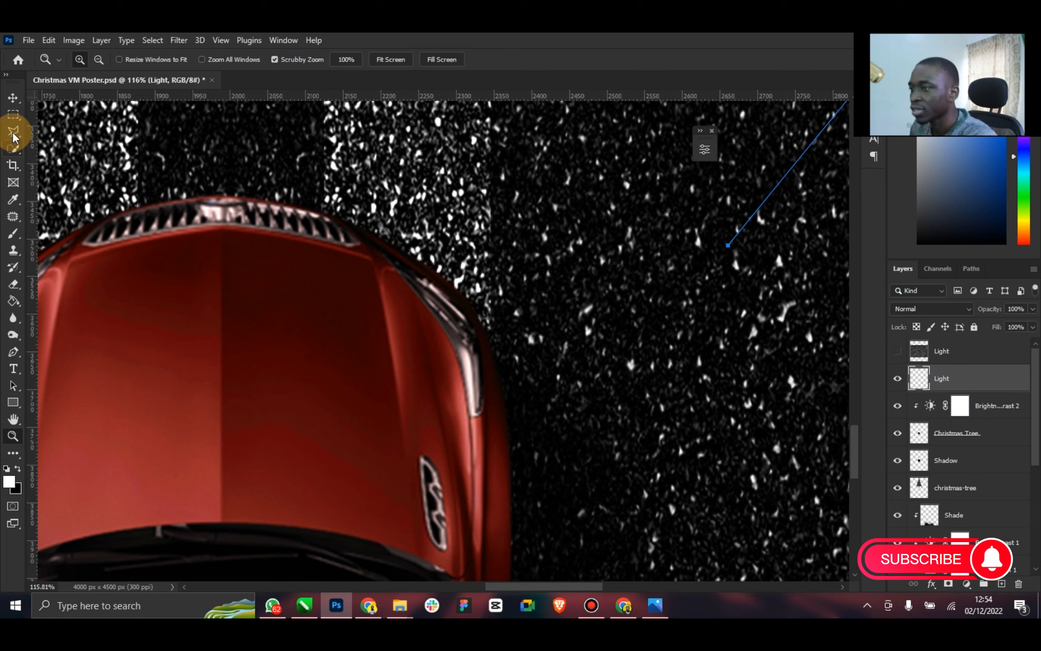
left_click(13, 352)
left_click(639, 336)
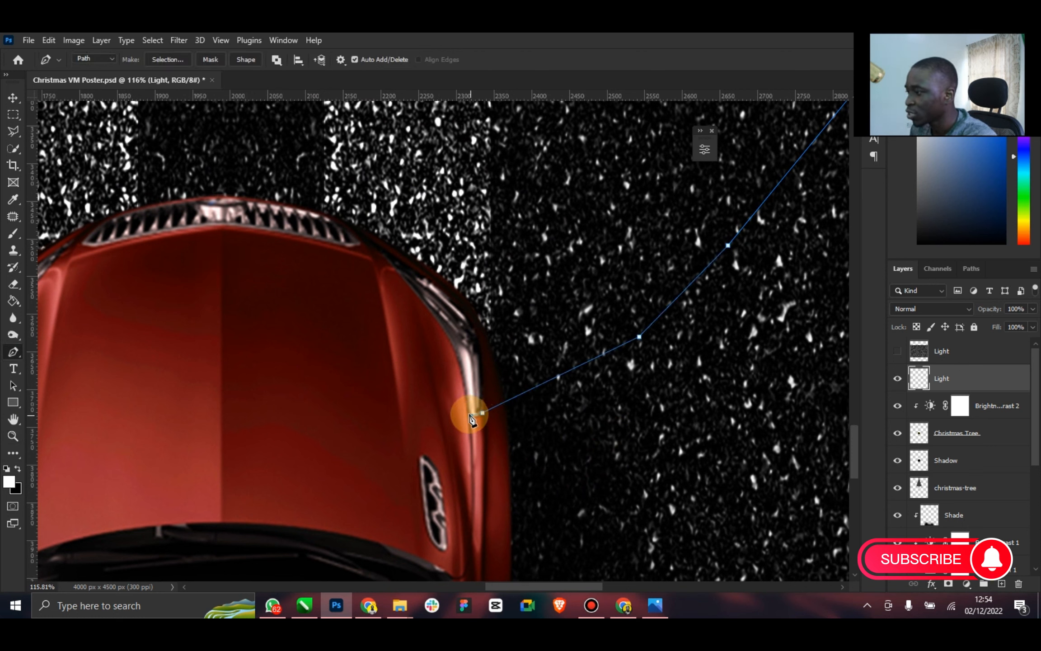
left_click_drag(468, 411, 468, 409)
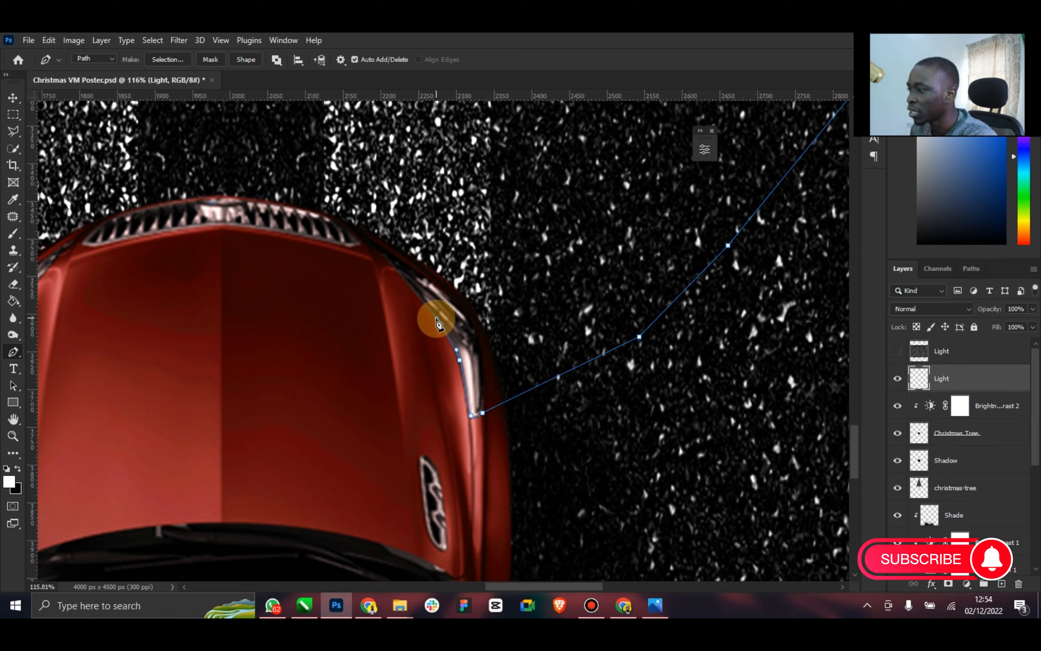
left_click_drag(436, 318, 374, 249)
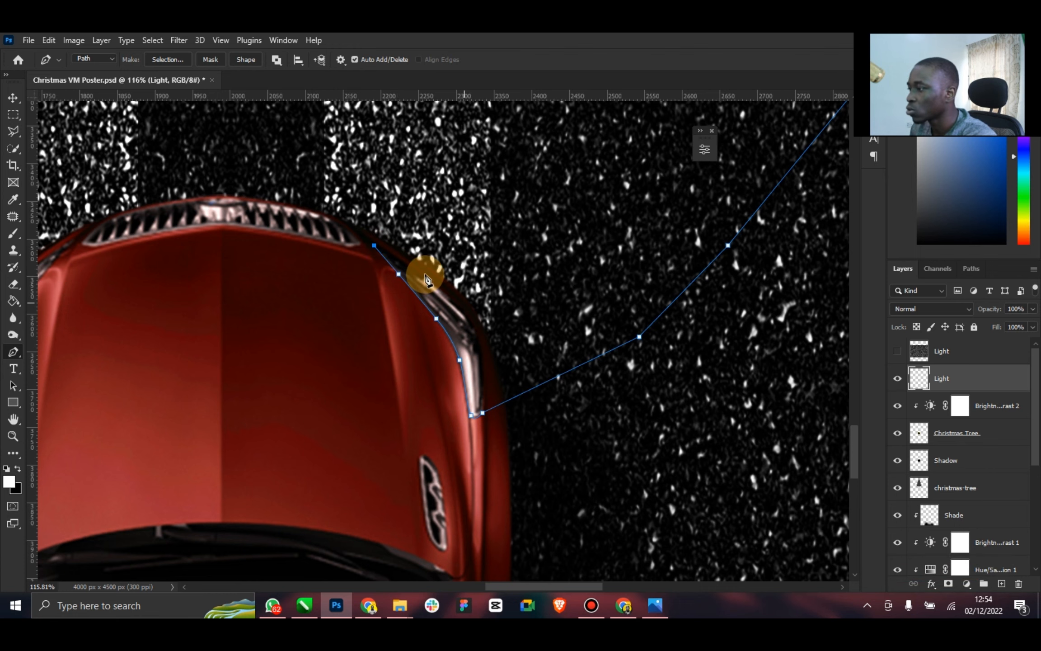
left_click(374, 245)
Arch the path over the road in front of the grille and close it along the left headlight's inner edge
scroll(305, 219, "up", 3)
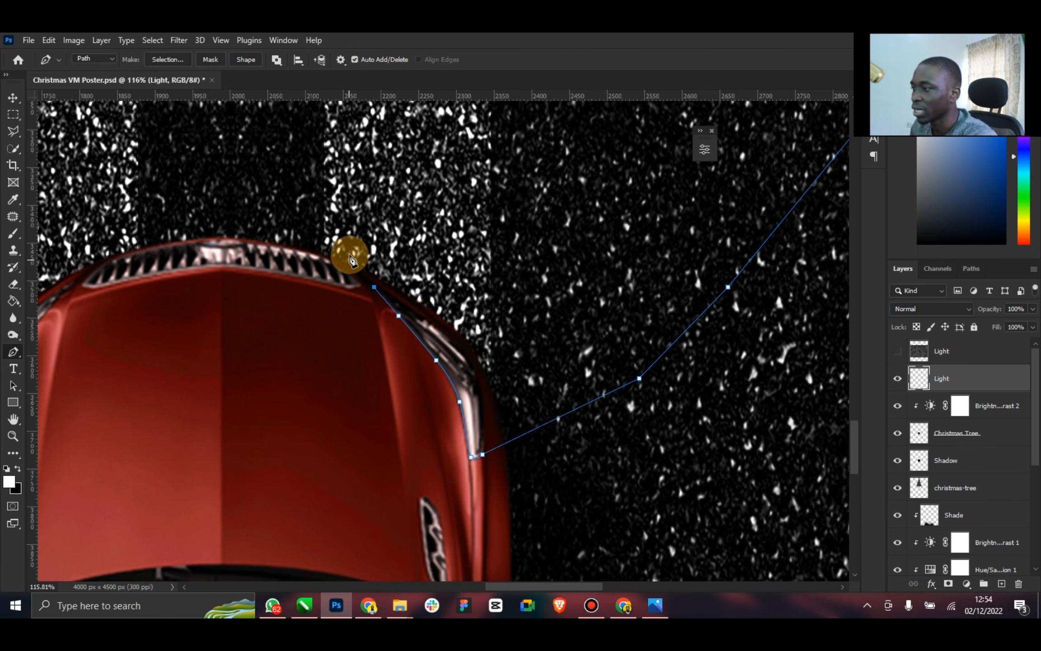
scroll(325, 191, "up", 2)
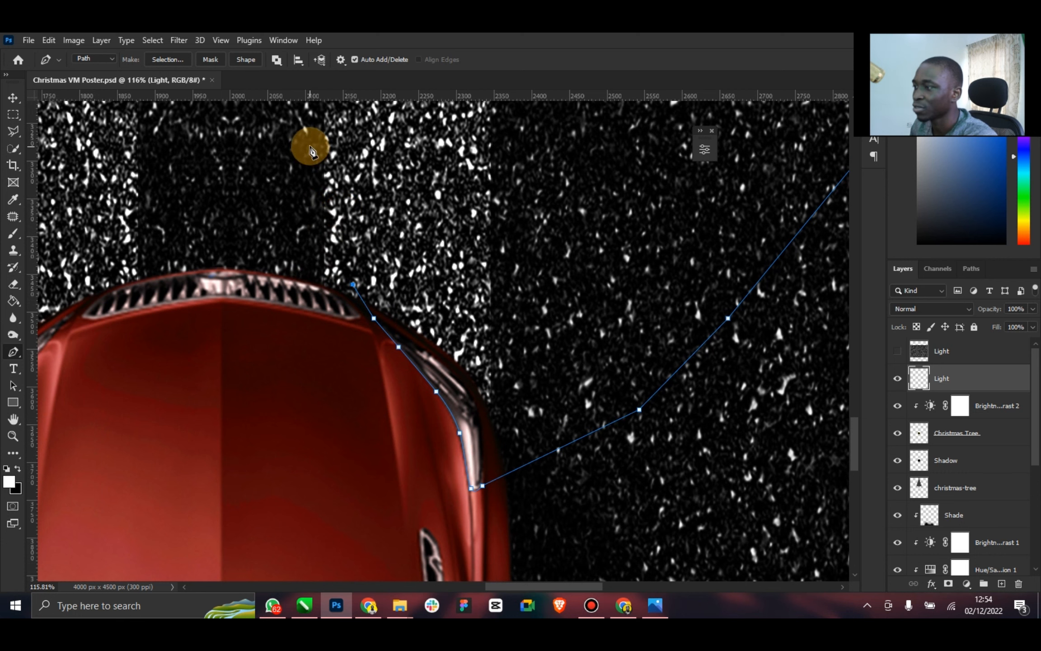
left_click_drag(310, 145, 296, 143)
scroll(195, 144, "up", 5)
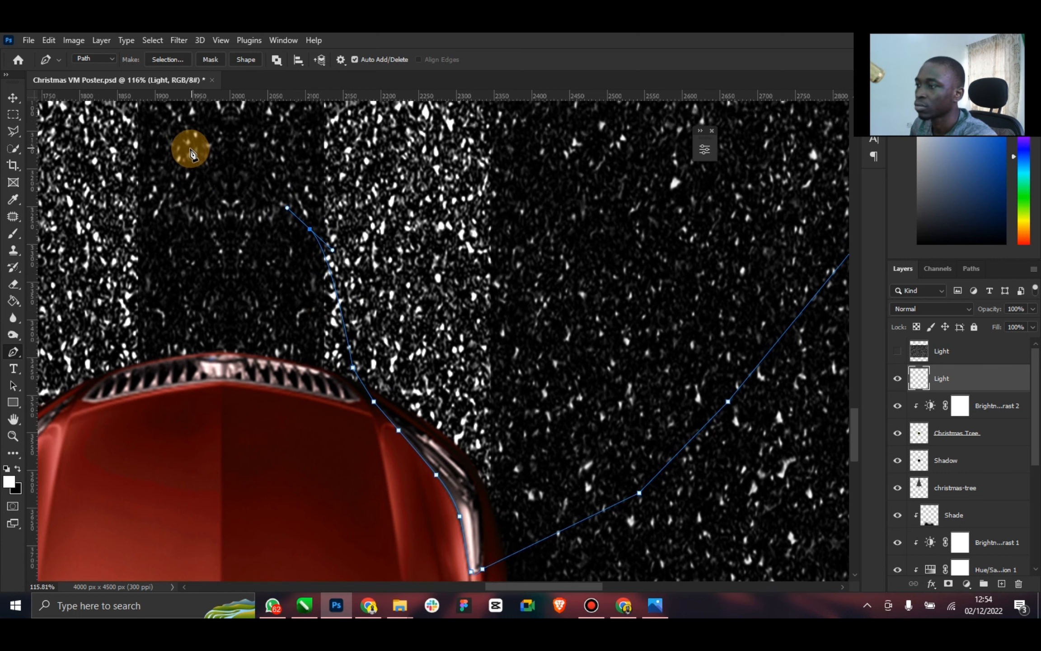
left_click_drag(183, 139, 154, 159)
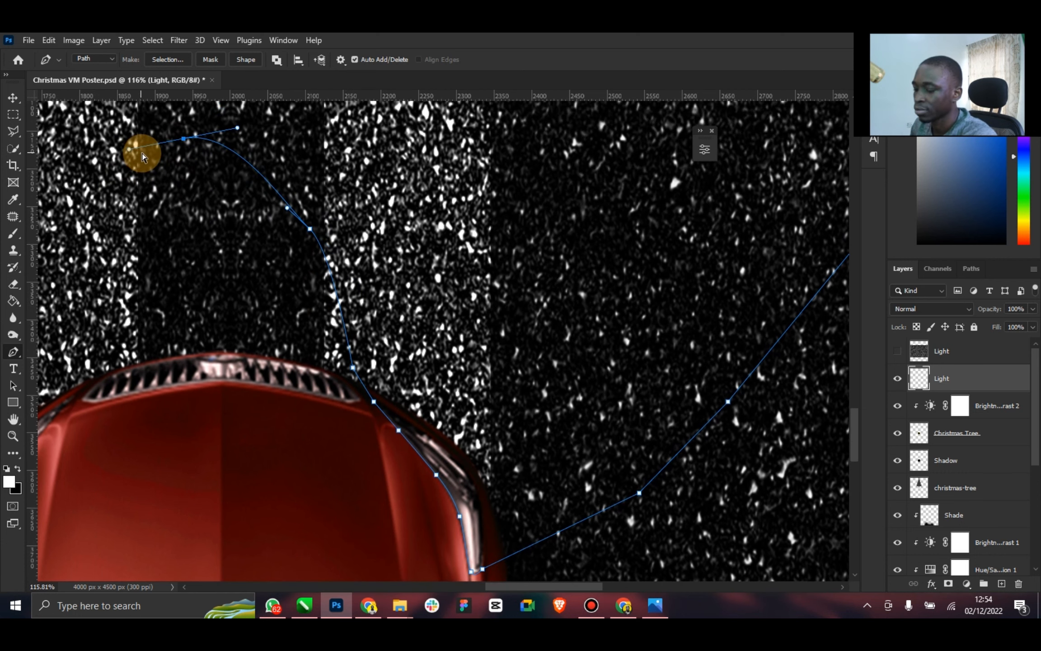
key("ctrl+z")
left_click(198, 186)
left_click(143, 196)
left_click(104, 262)
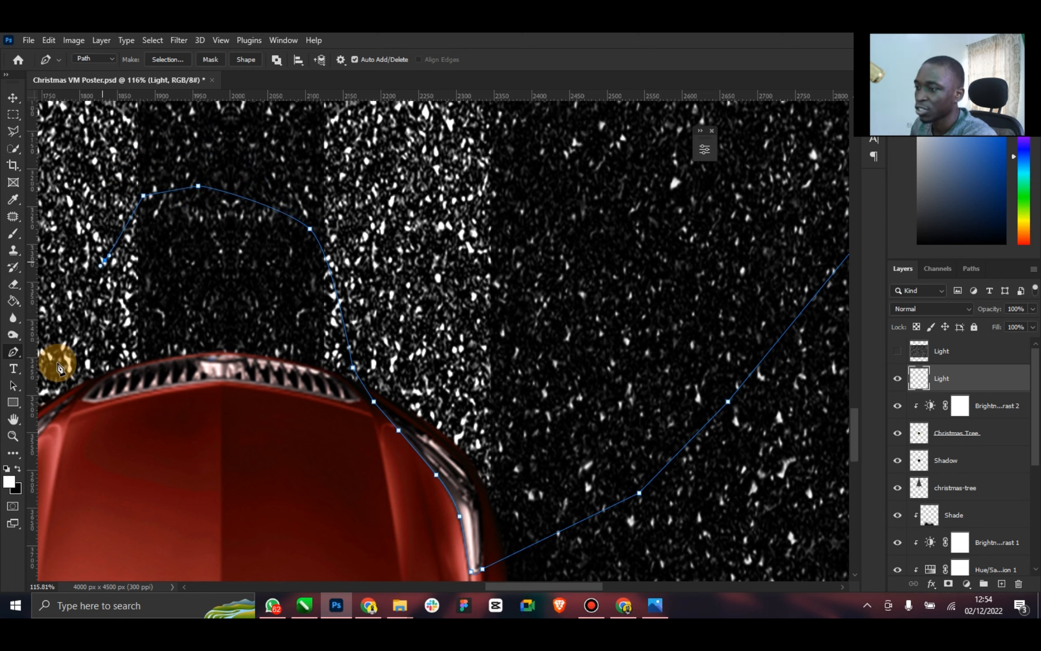
left_click(86, 387)
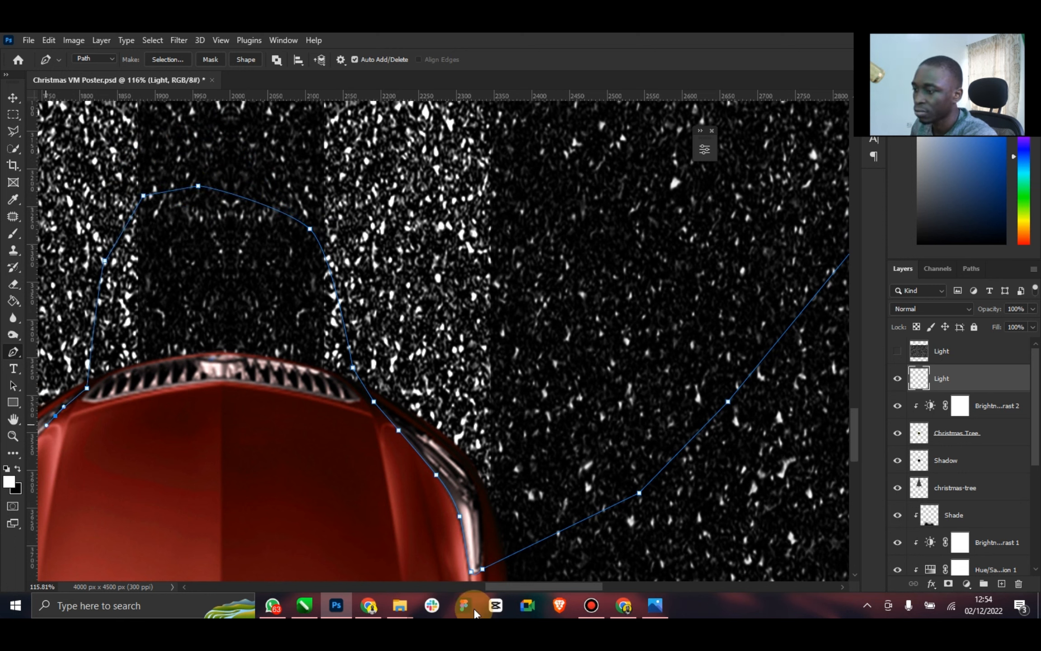
left_click_drag(574, 586, 545, 588)
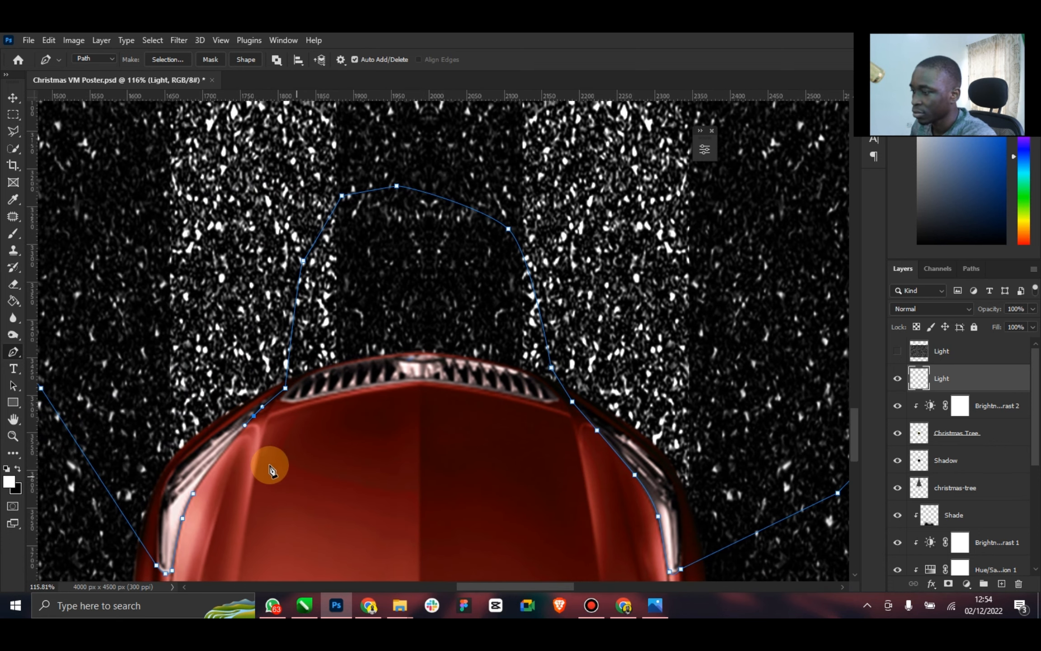
left_click(184, 518)
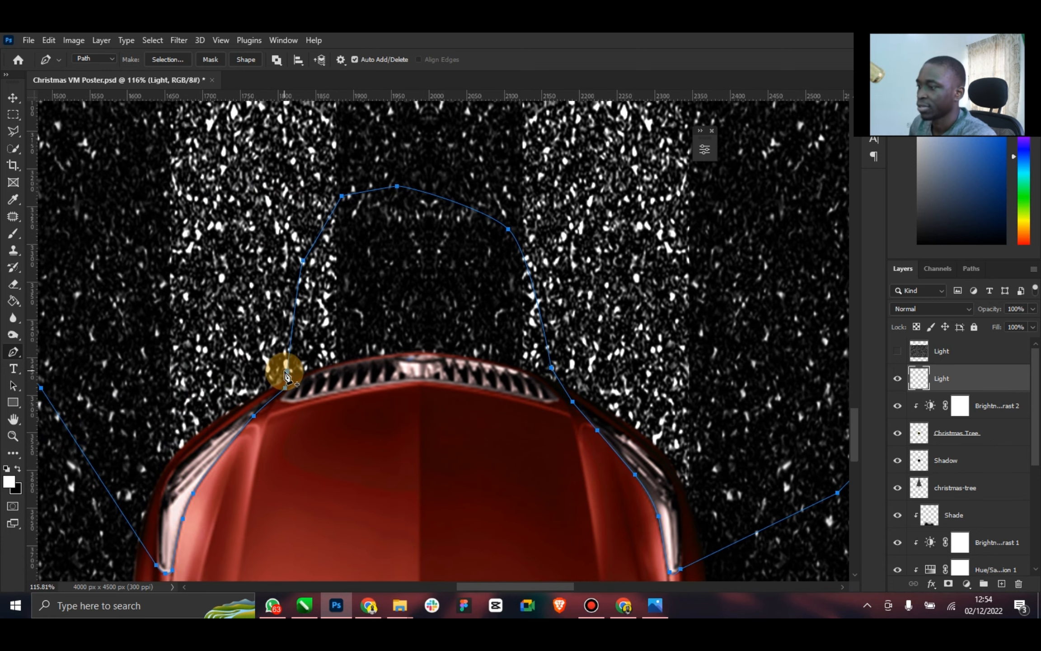
Fill the closed beam path with the white foreground colour at 100% opacity on the Light layer, and delete the path
right_click(634, 244)
left_click(647, 315)
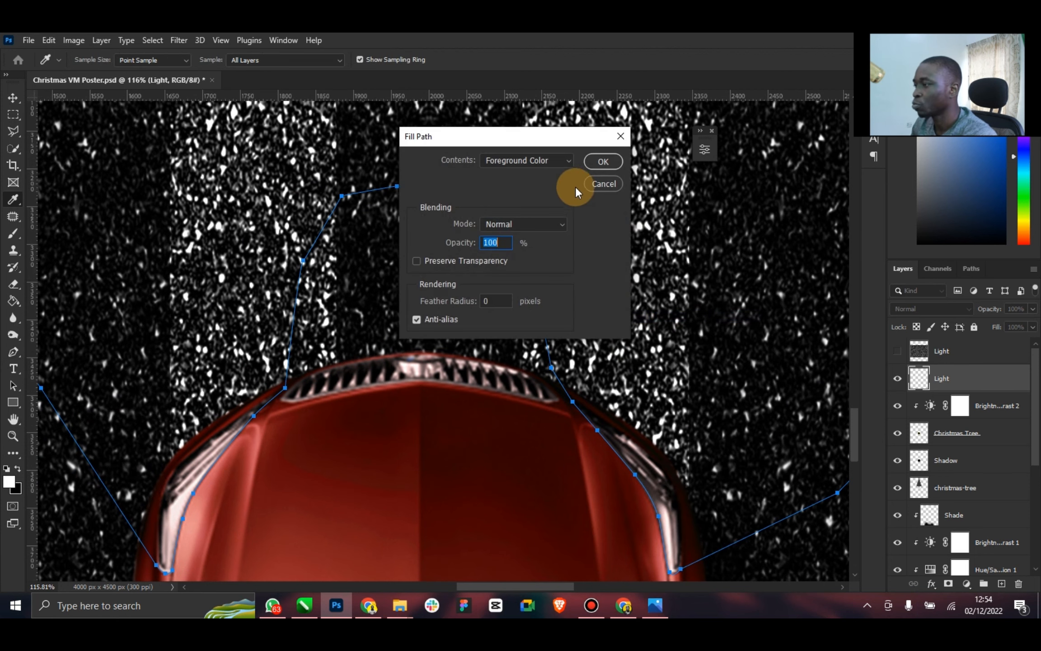
left_click(604, 162)
right_click(526, 187)
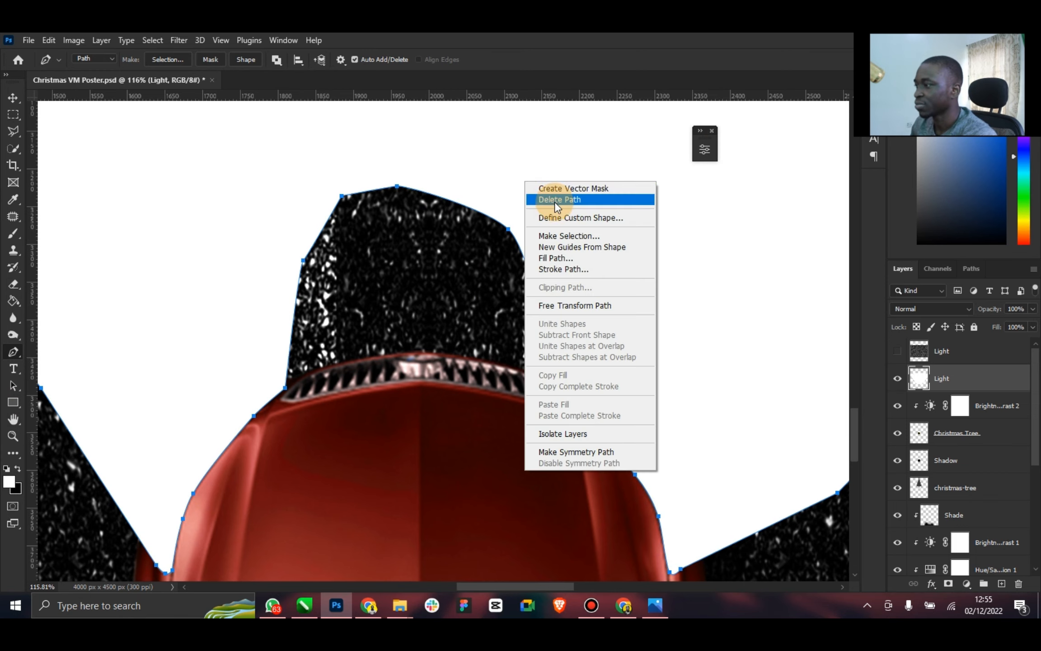
left_click(542, 200)
left_click(14, 419)
left_click(13, 424)
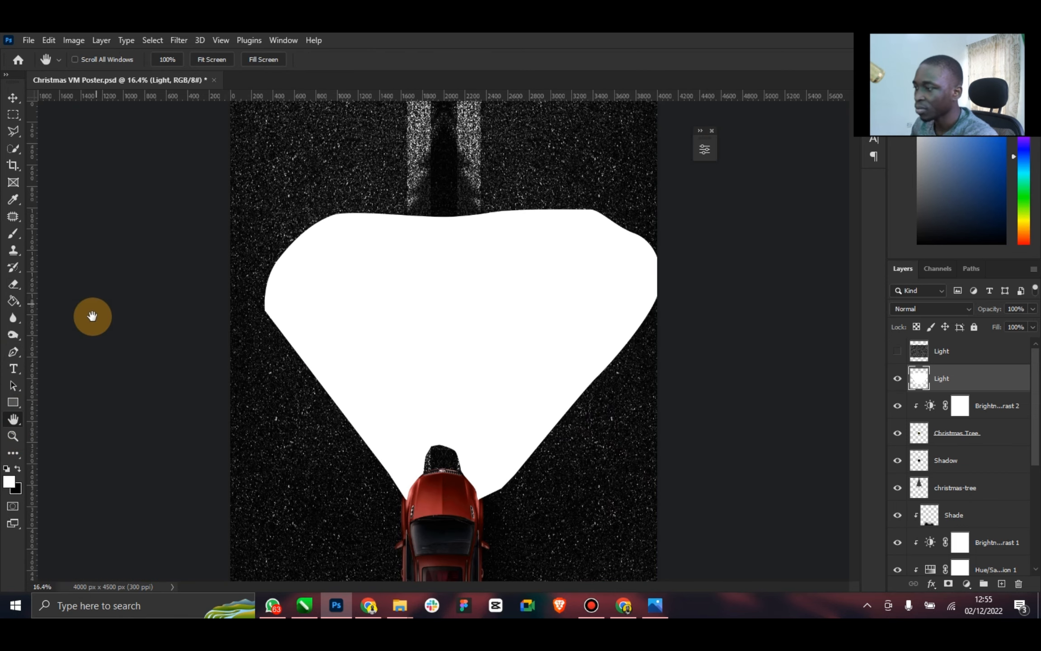
left_click(13, 98)
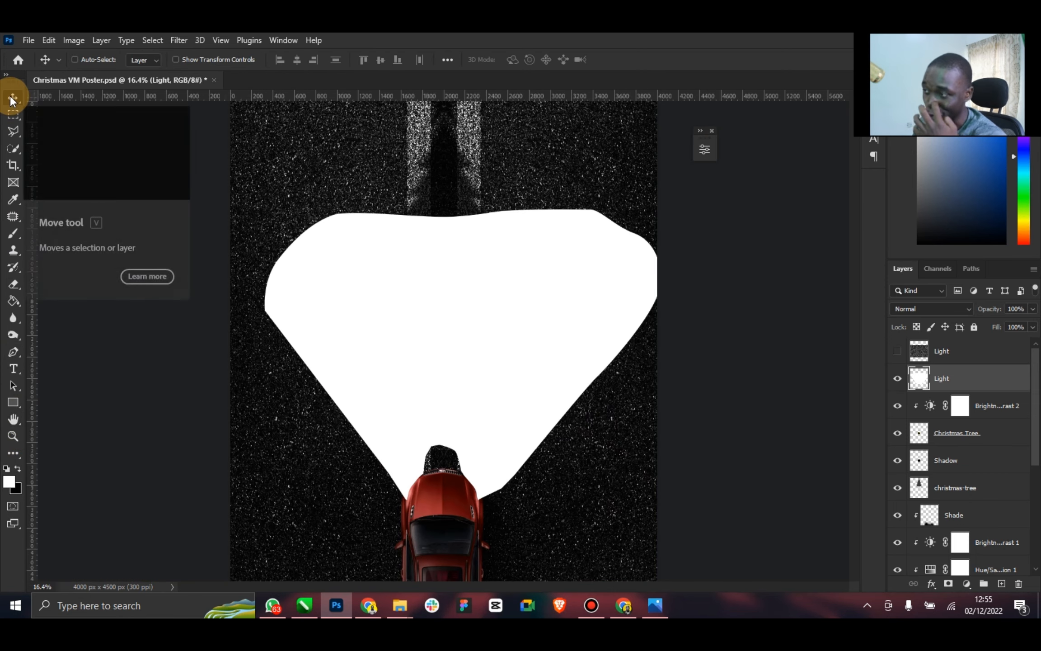
Check the reference poster's headlight glow and soften the white beam shape with a Gaussian Blur of 44.3 pixels radius
left_click(653, 596)
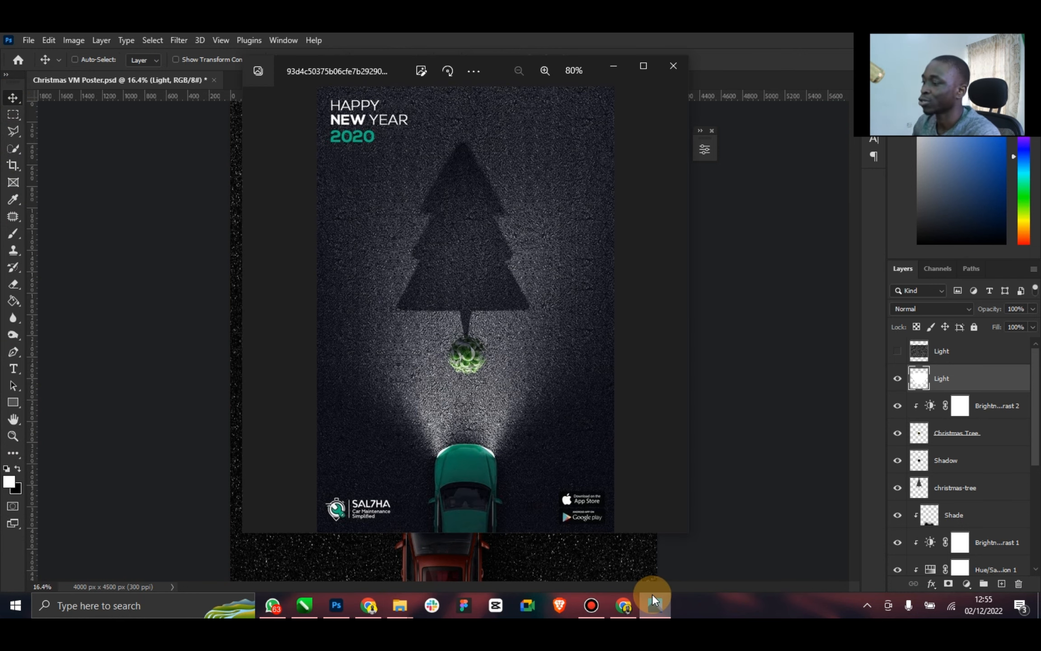
left_click(653, 596)
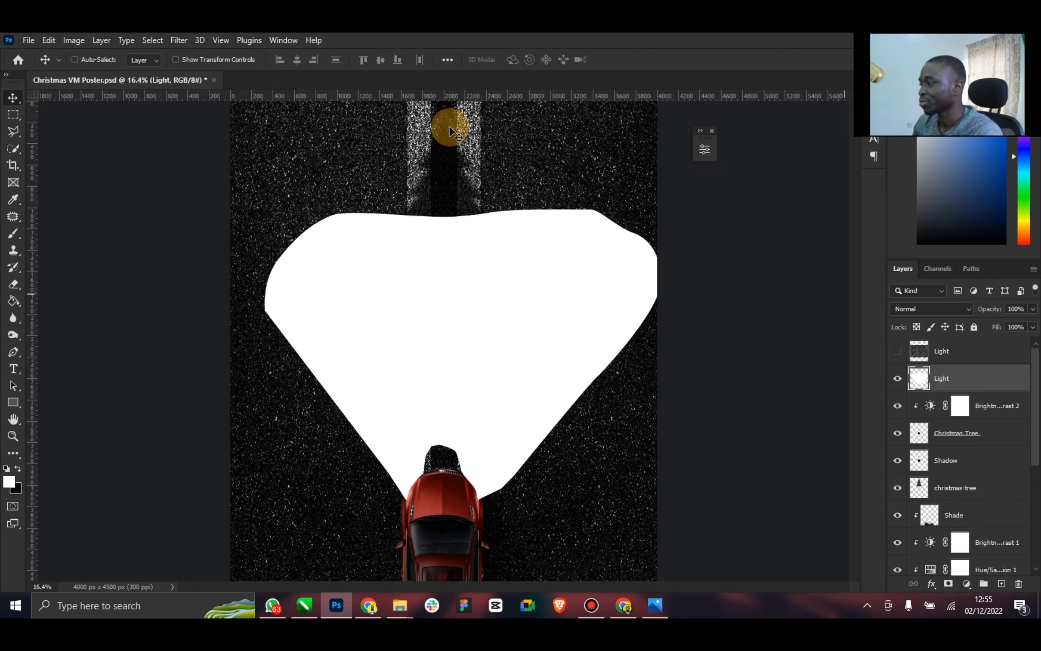
left_click(178, 41)
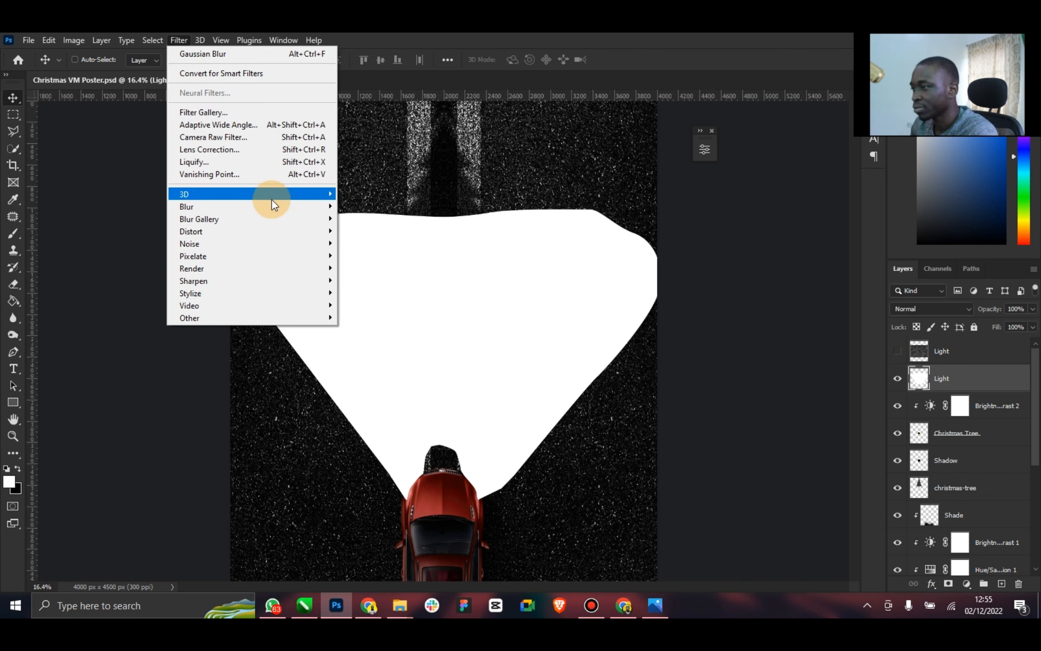
mouse_move(305, 207)
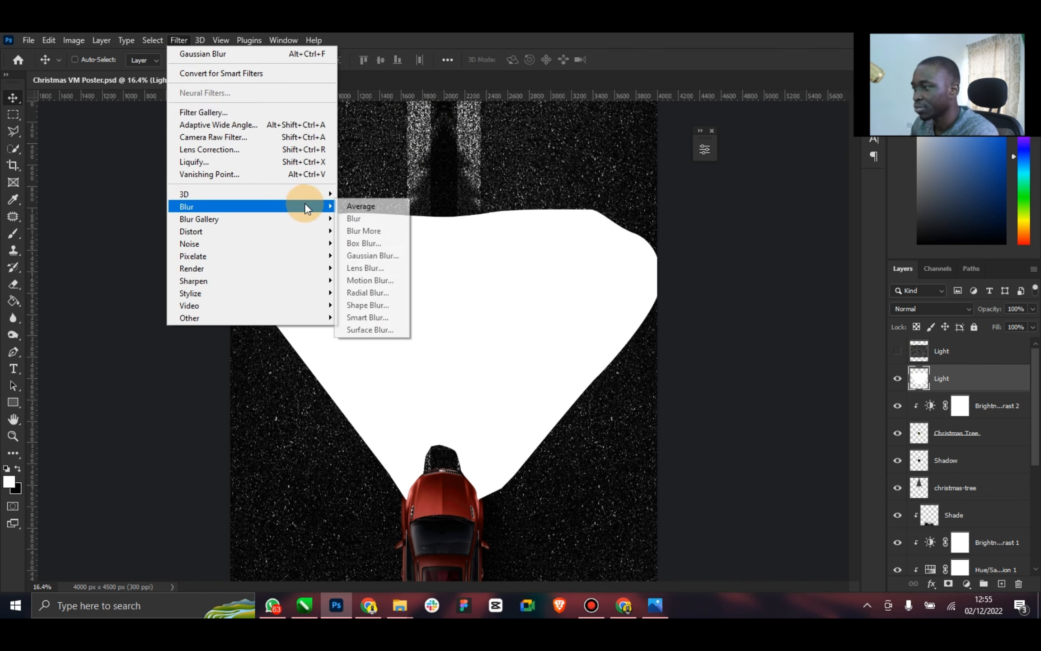
left_click(394, 256)
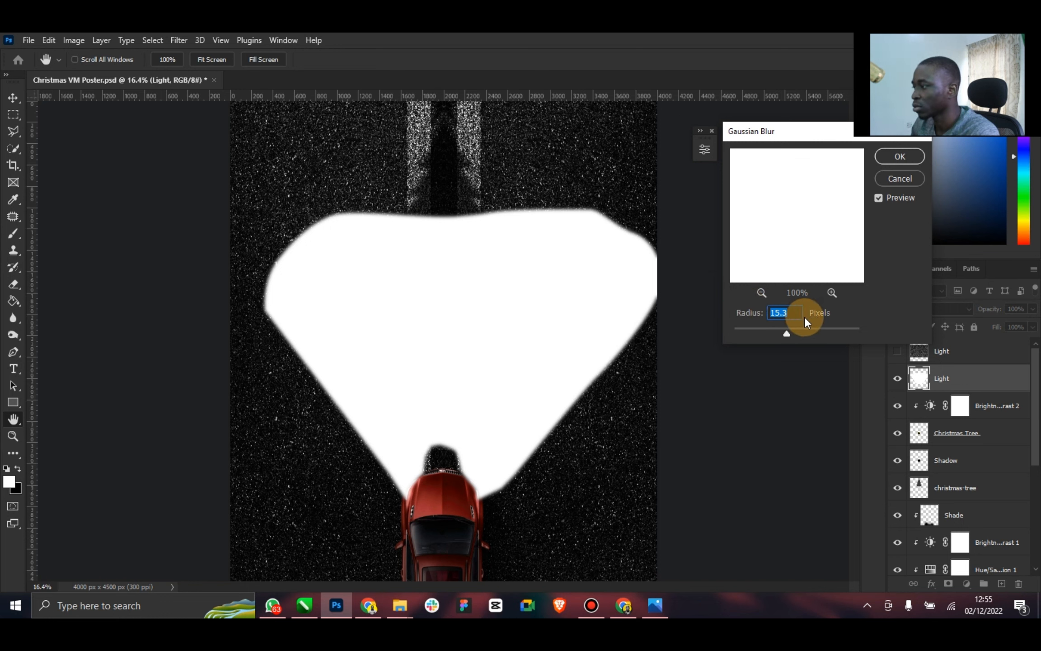
left_click_drag(787, 334, 837, 332)
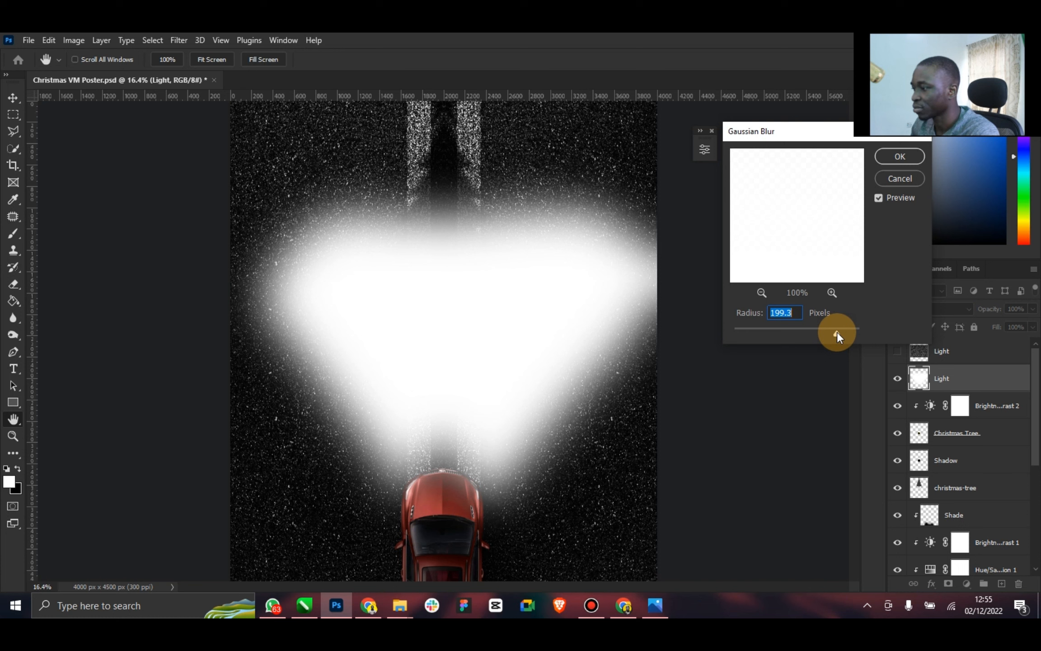
left_click_drag(837, 329, 808, 331)
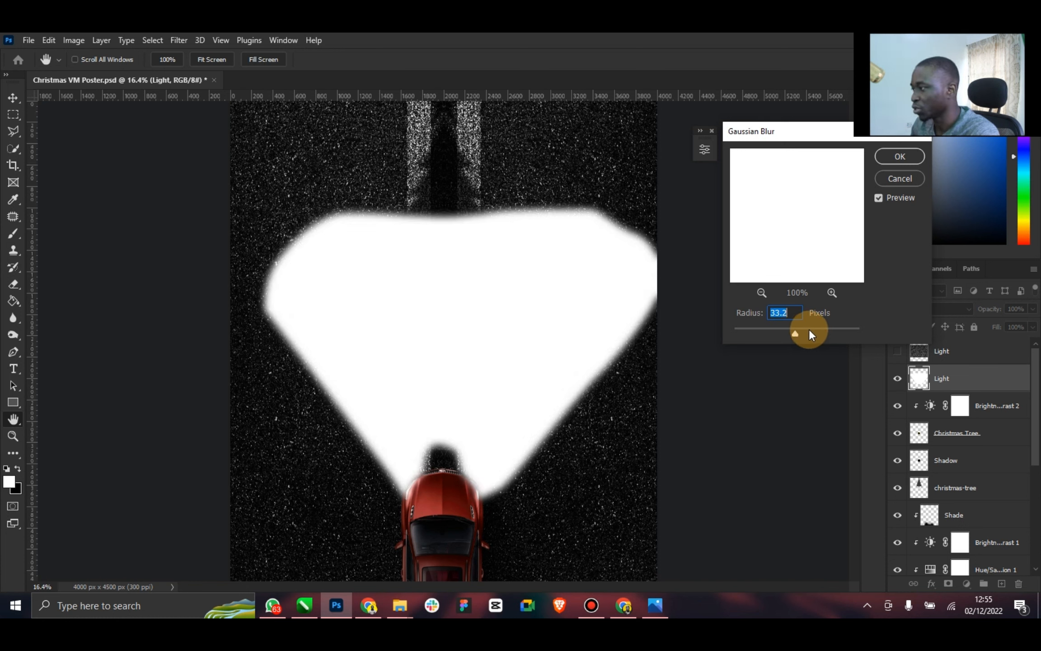
left_click_drag(807, 331, 801, 332)
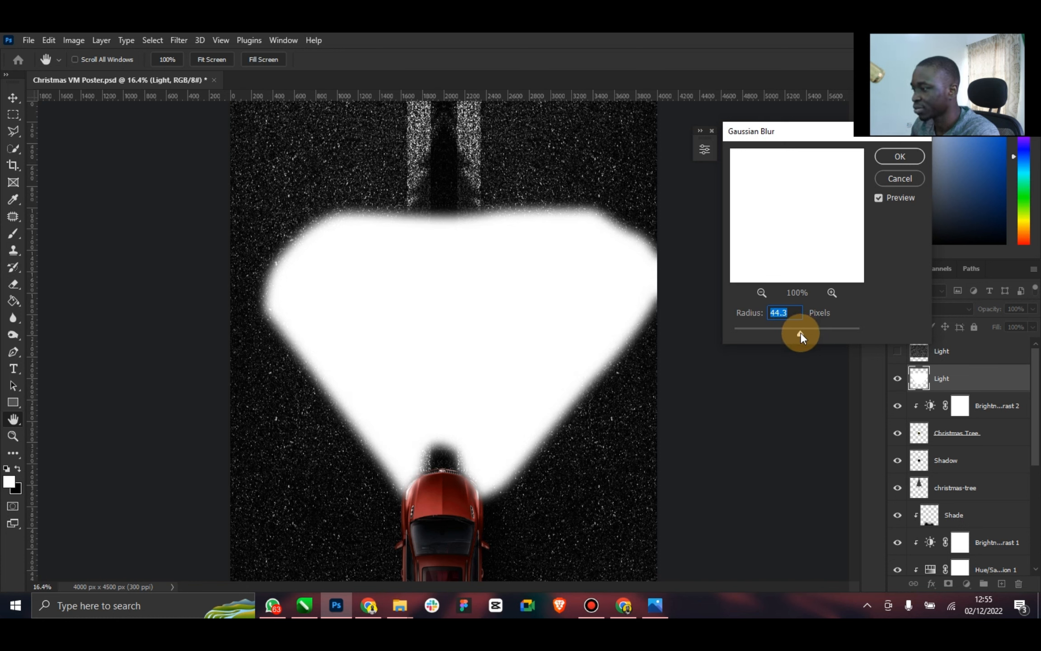
left_click(901, 156)
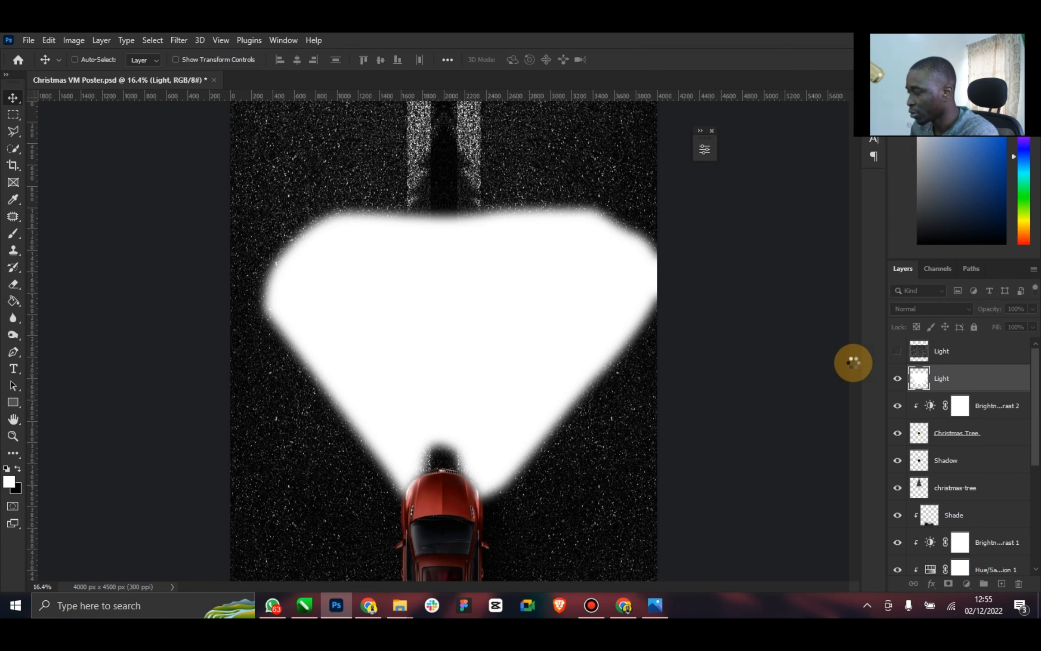
Open the blend mode choices for the blurred white beam's Light layer
left_click(966, 311)
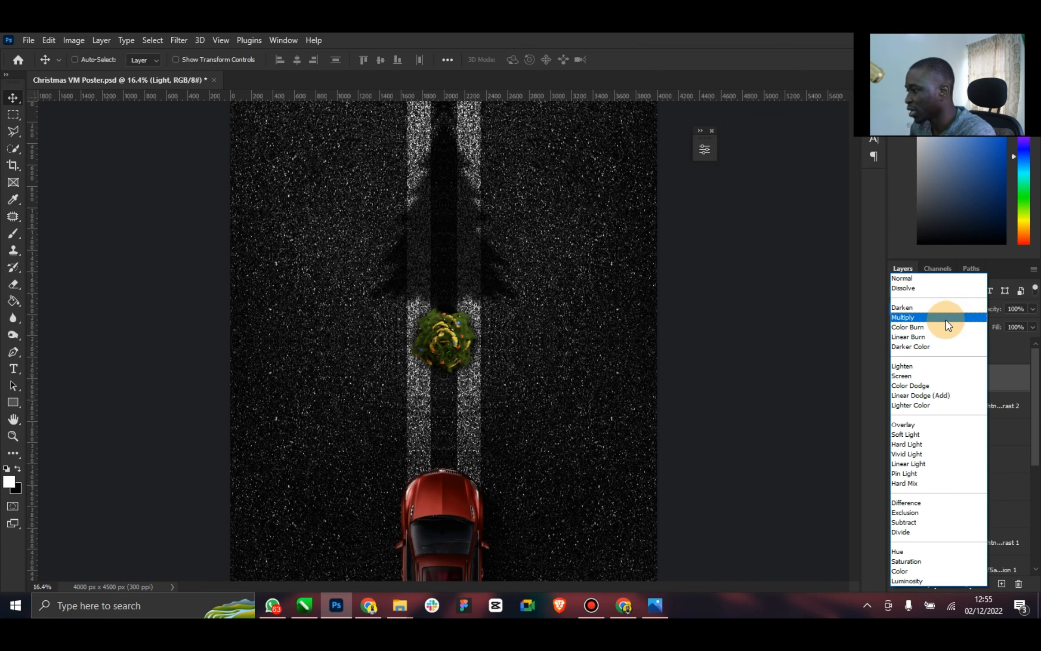
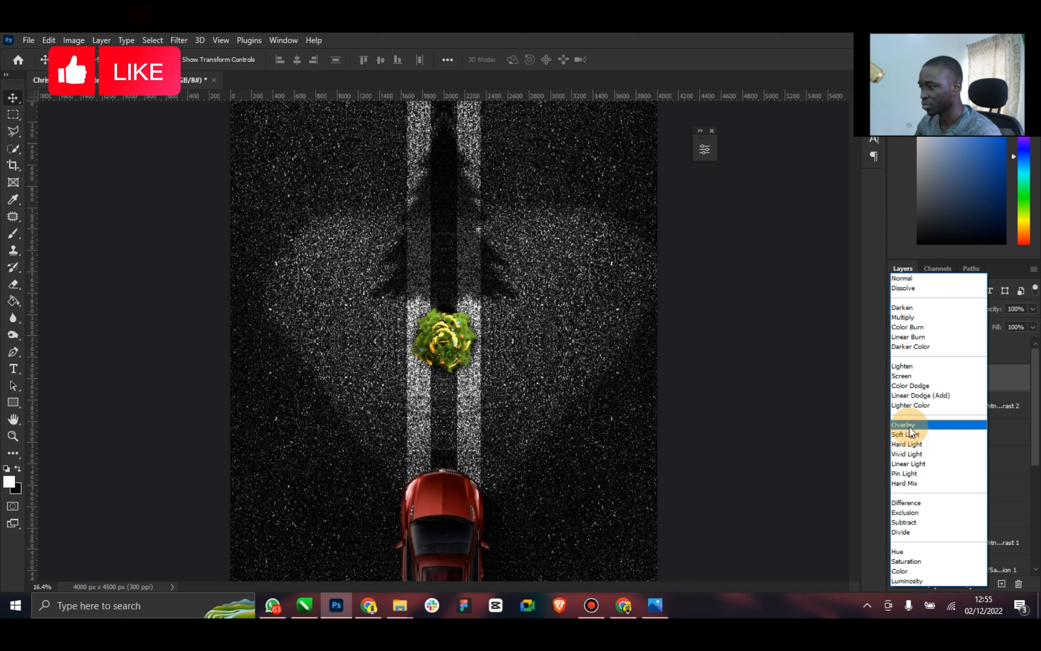
Set the white beam's Light layer to Soft Light and compare the glow with the reference poster
left_click(913, 435)
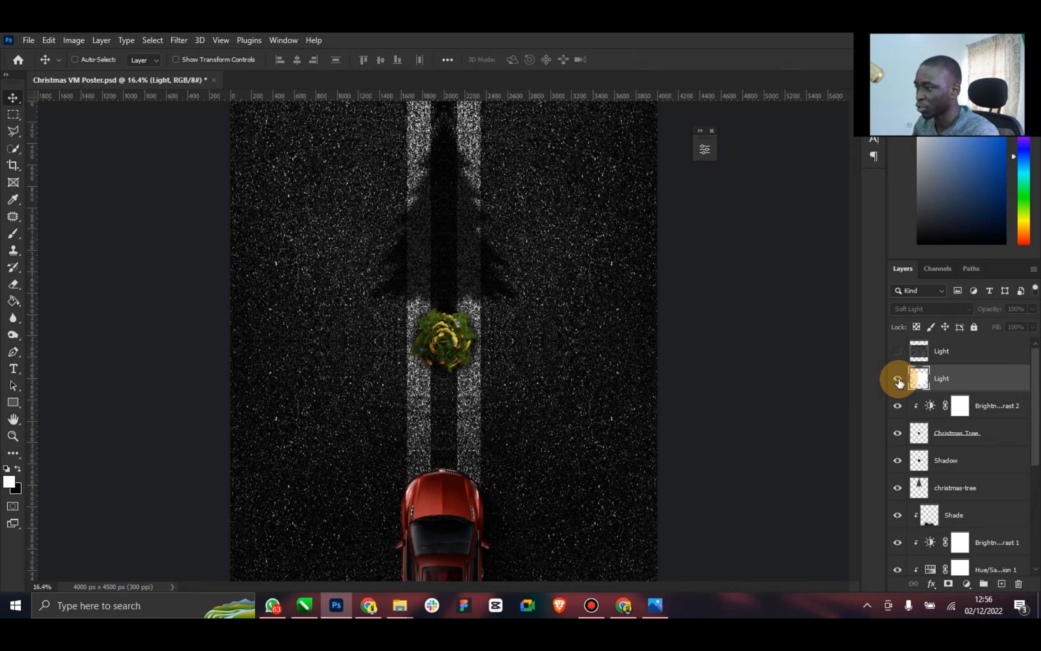
left_click(897, 378)
left_click(666, 613)
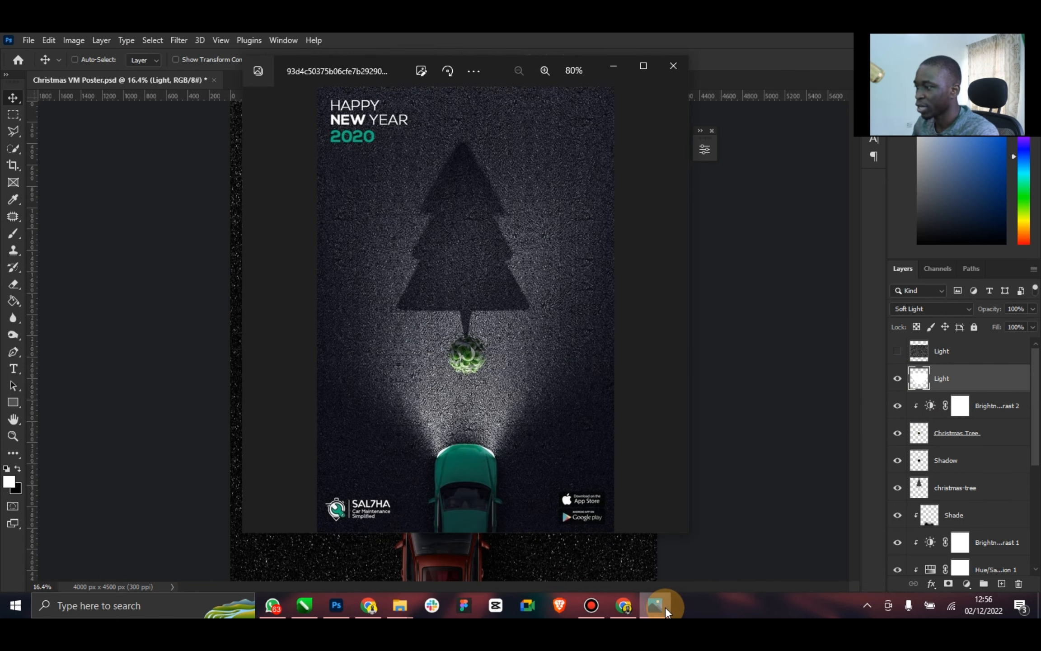
left_click(666, 612)
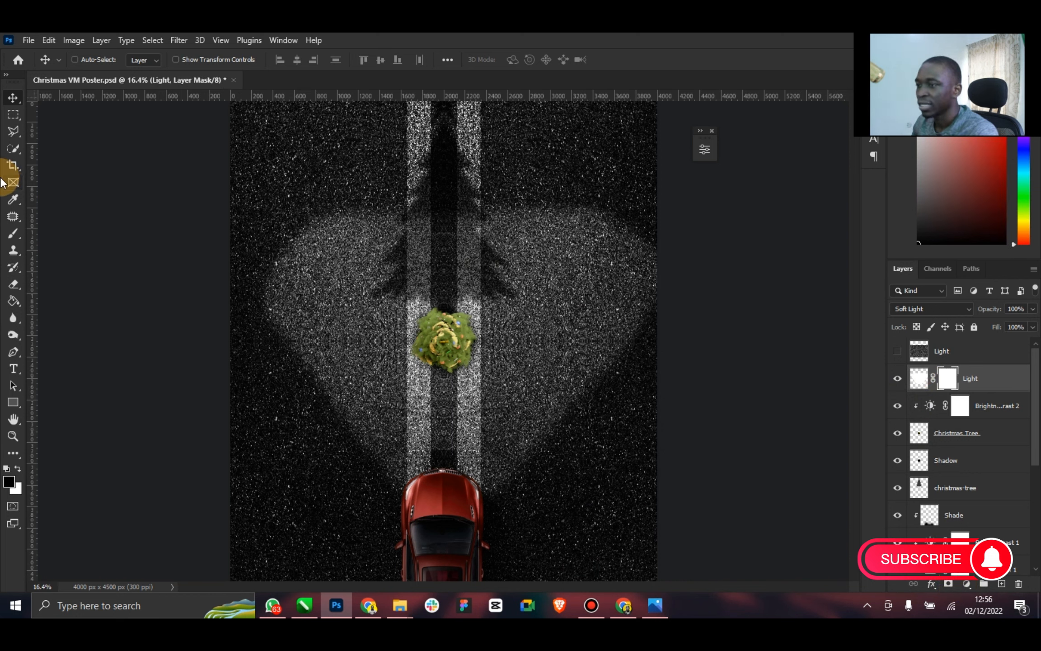
Add a mask to the Light layer and fade the beam's outer edges with a soft 1300 px black brush at 55% opacity
left_click(13, 234)
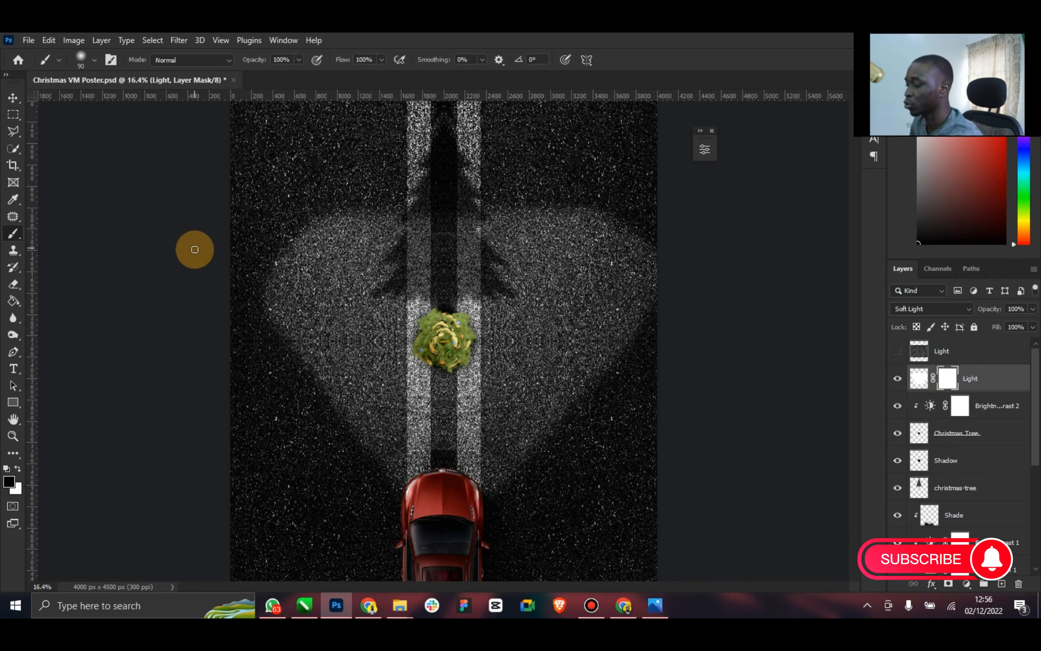
key("bracketright")
key("bracketright")
key("bracketright")
key("bracketright")
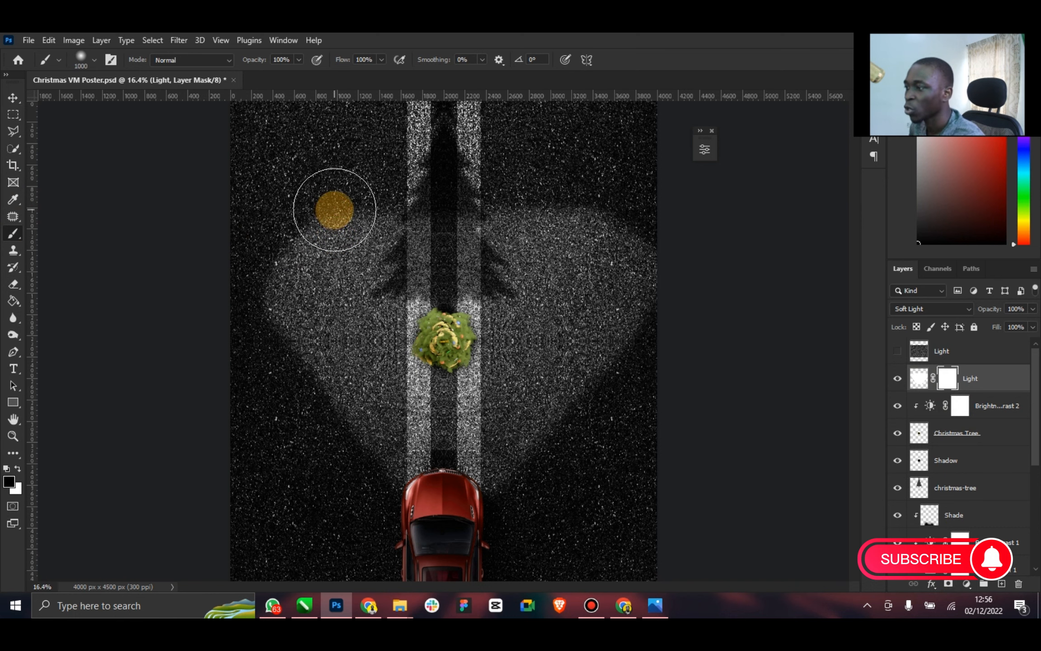
key("bracketright")
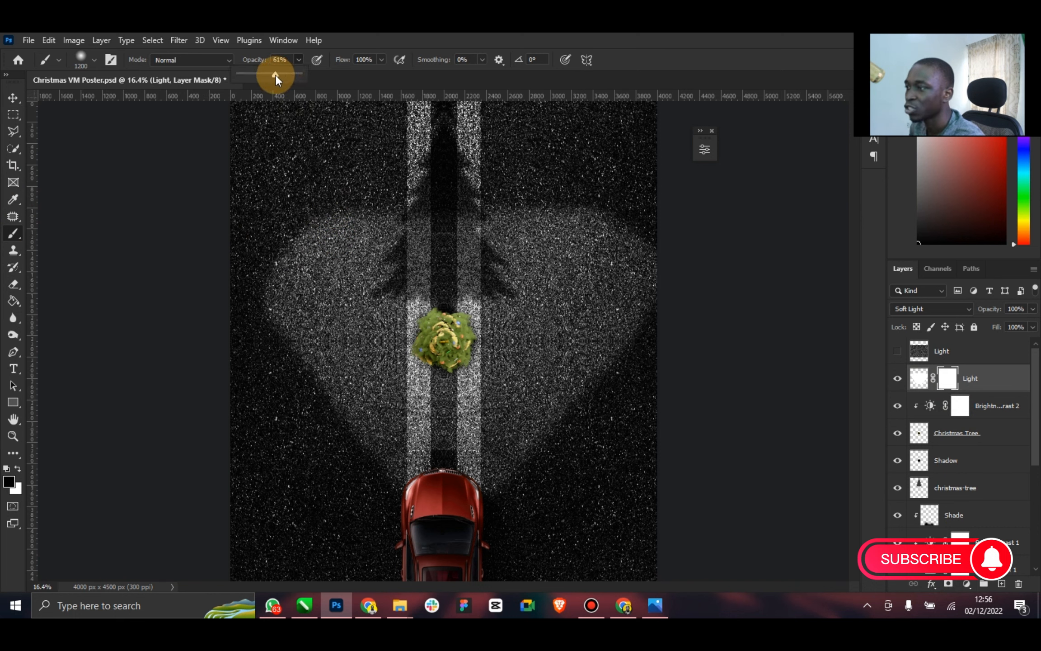
left_click_drag(275, 74, 272, 75)
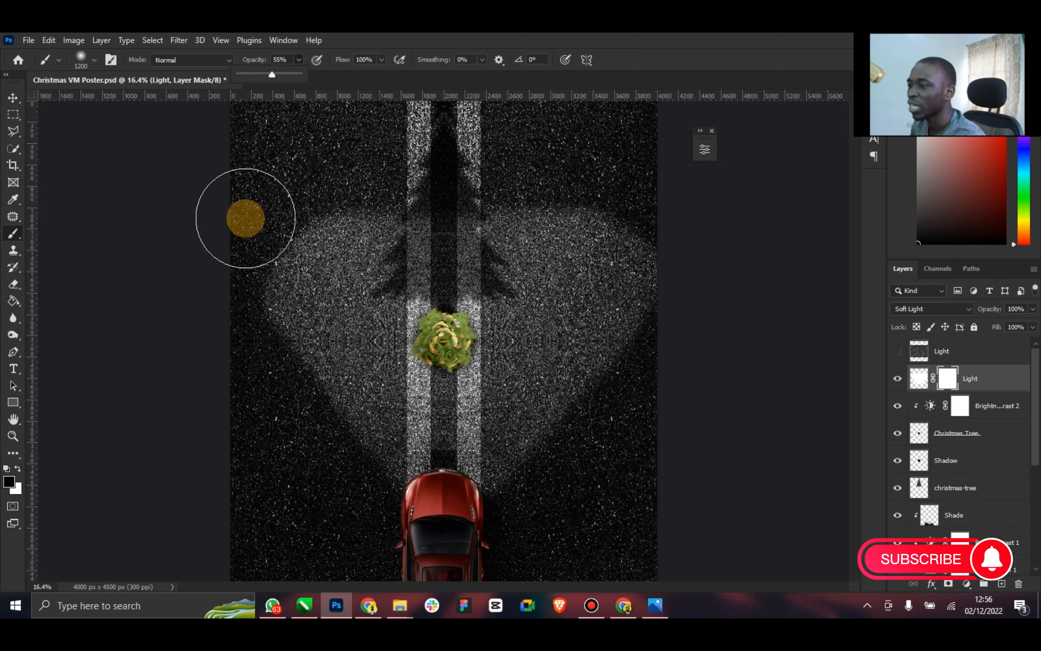
key("bracketright")
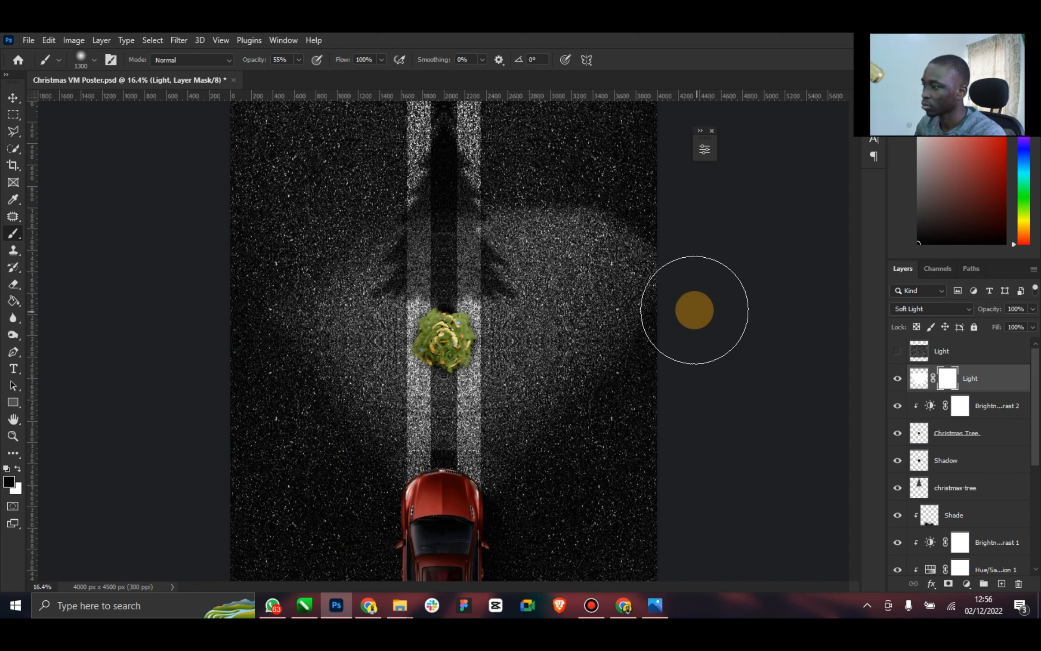
mouse_move(556, 171)
left_mouse_down()
mouse_move(634, 214)
mouse_move(644, 330)
mouse_move(572, 495)
mouse_move(653, 395)
left_mouse_up()
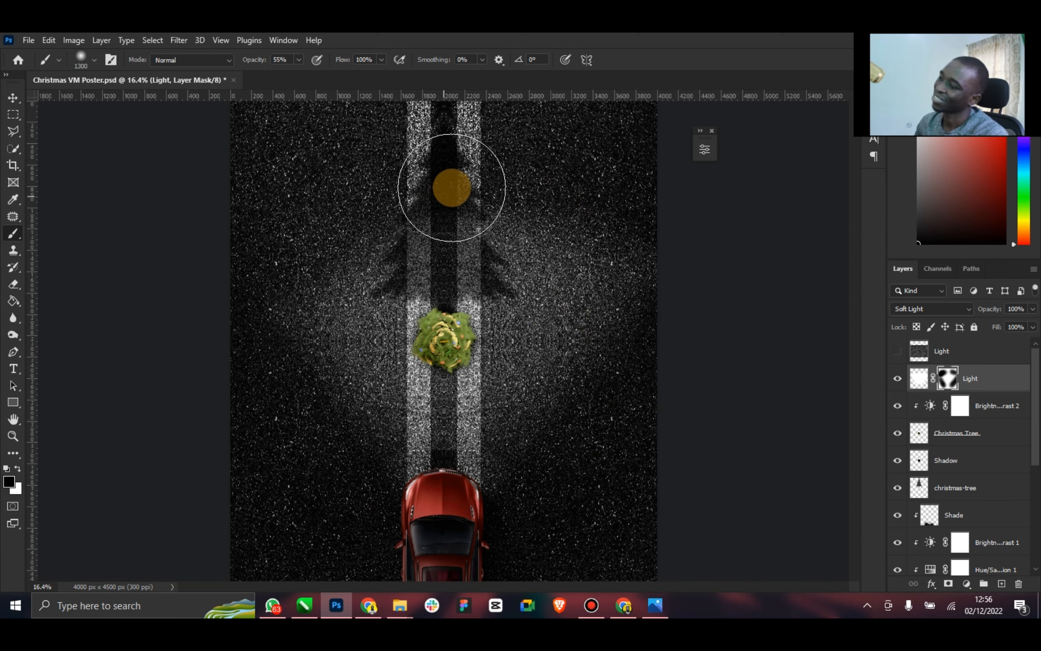
Check the reference poster and mask the light off the tree-shaped shadow, reducing the soft black brush to 500 px
left_click(668, 613)
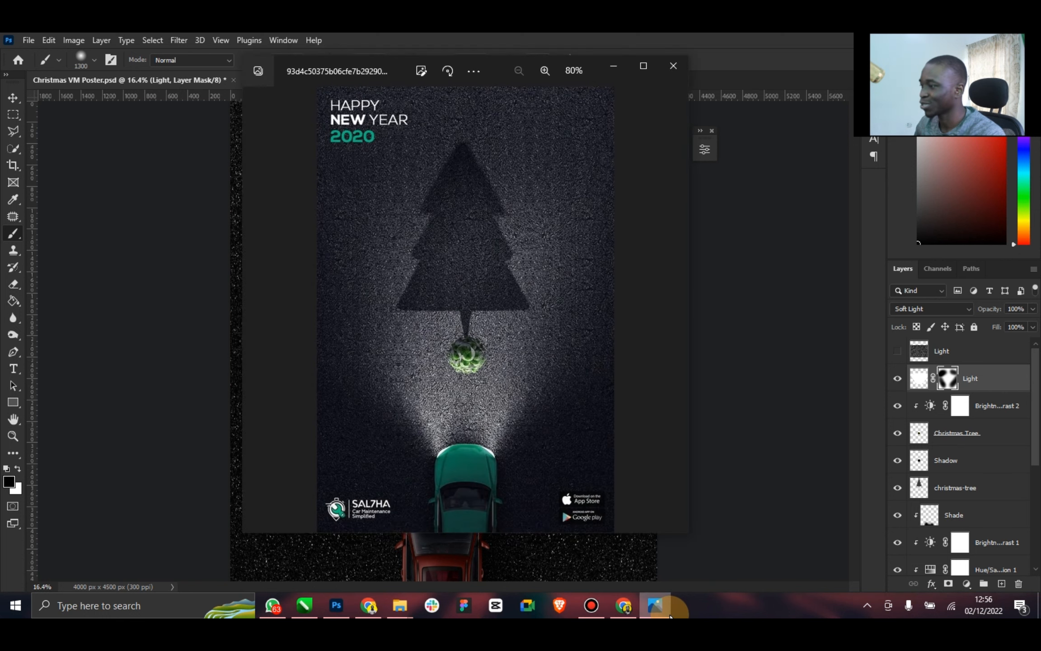
left_click(665, 608)
key("bracketleft")
key("bracketleft")
key("bracketleft")
key("bracketleft")
key("bracketleft")
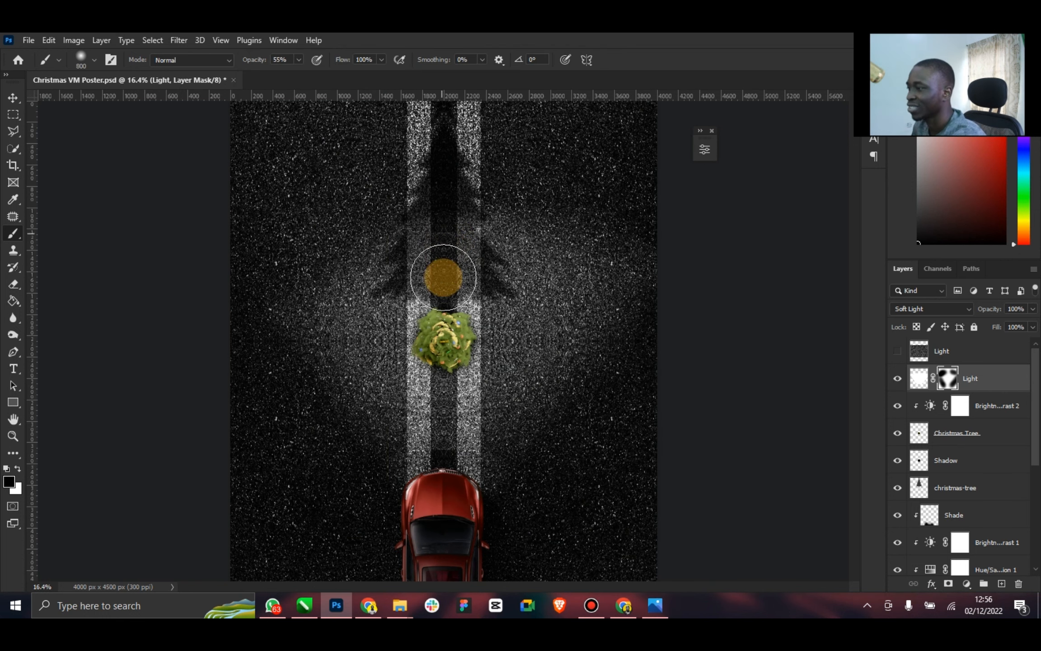
left_click_drag(441, 277, 444, 293)
key("bracketleft")
key("bracketleft")
key("bracketleft")
mouse_move(455, 218)
left_mouse_down()
mouse_move(442, 336)
mouse_move(441, 296)
left_mouse_up()
mouse_move(422, 217)
left_mouse_down()
mouse_move(427, 308)
mouse_move(437, 309)
mouse_move(459, 240)
mouse_move(446, 295)
mouse_move(465, 255)
left_mouse_up()
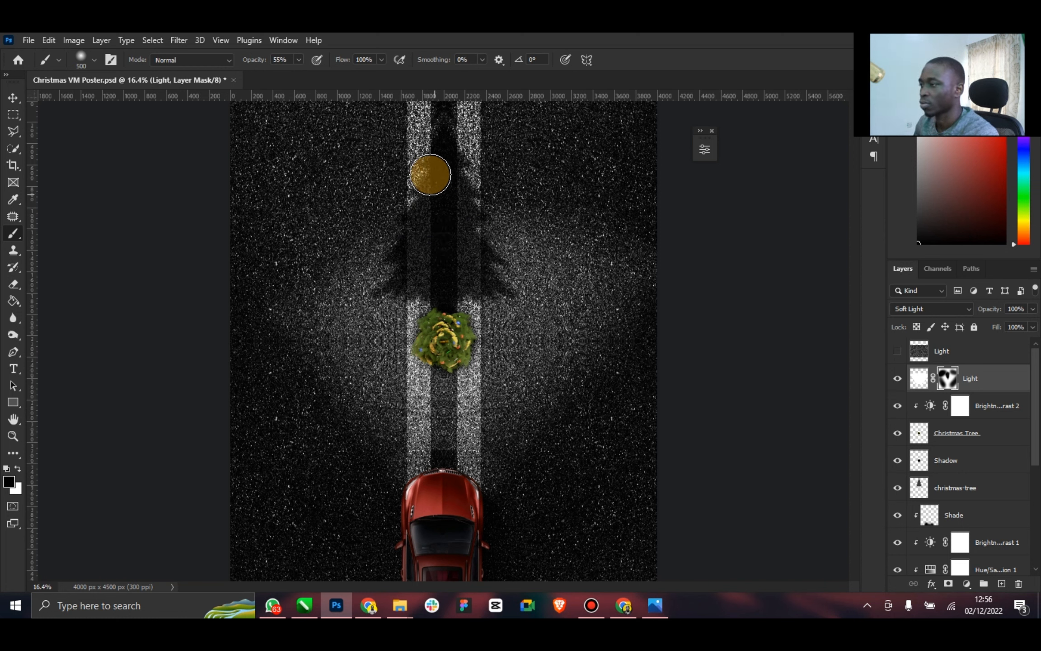
Compare the whole poster with the reference and add a layer named Shadow clipped to the Christmas Tree layer
left_click(17, 432)
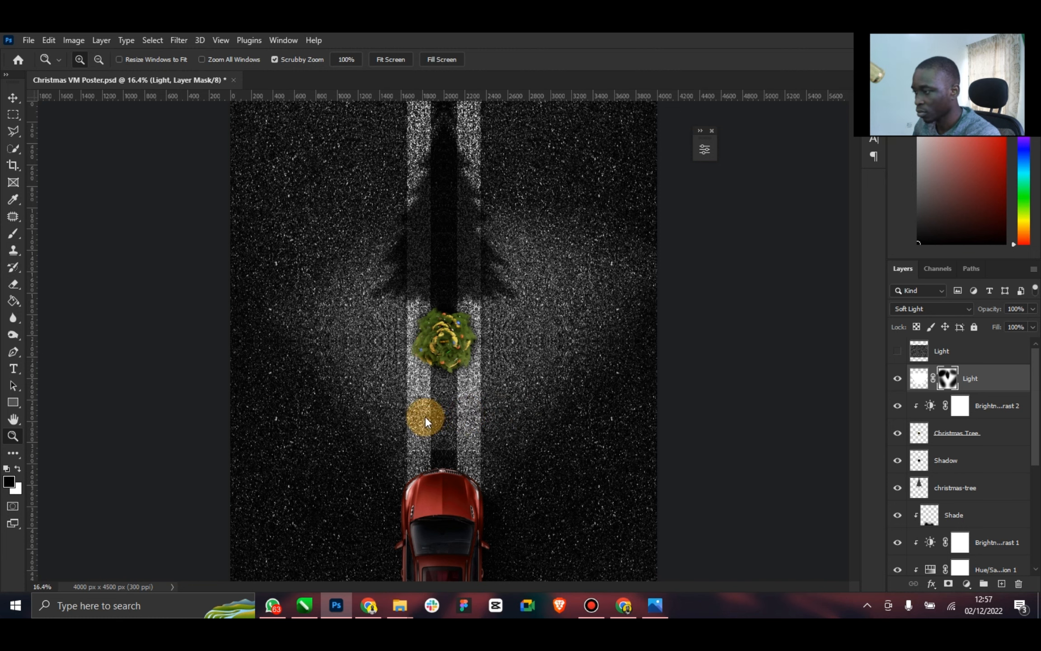
mouse_move(461, 397)
left_mouse_down()
mouse_move(432, 395)
mouse_move(442, 395)
left_mouse_up()
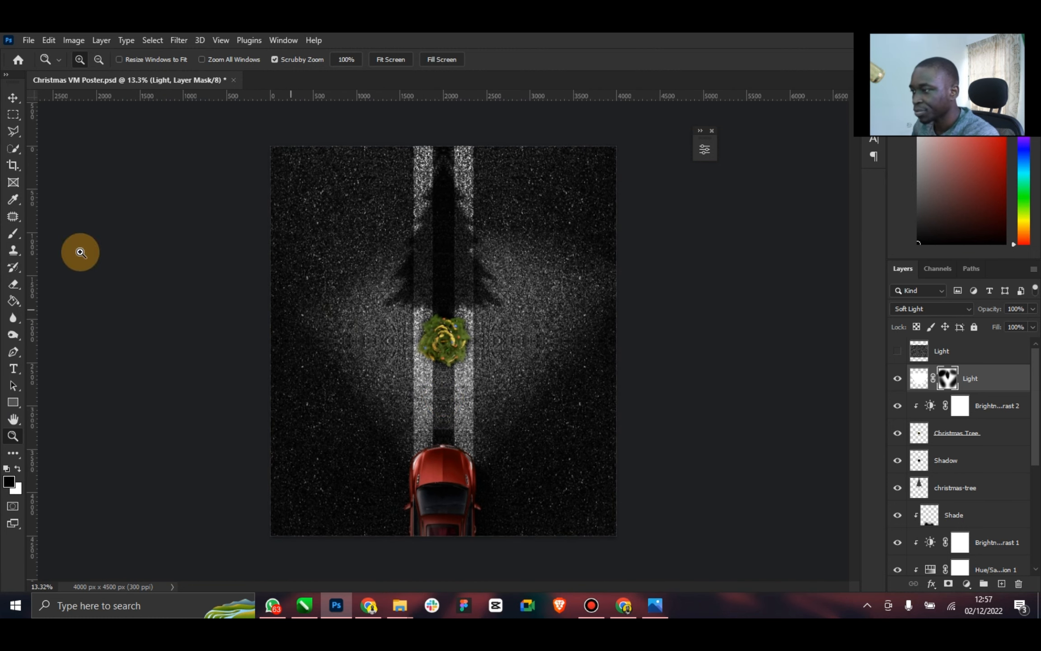
left_click(13, 98)
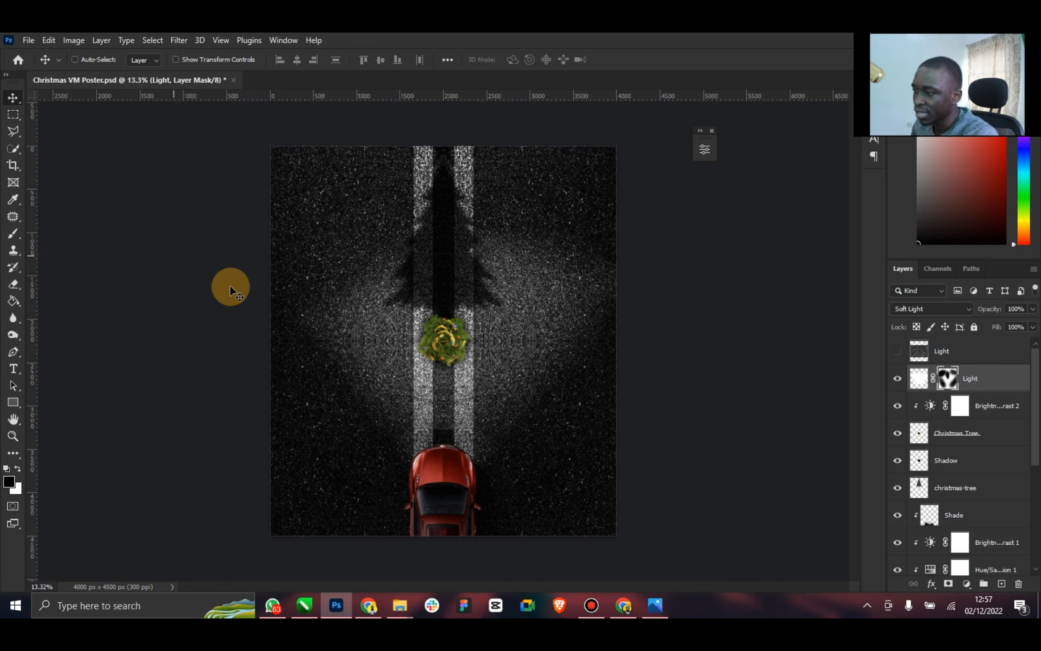
left_click(649, 615)
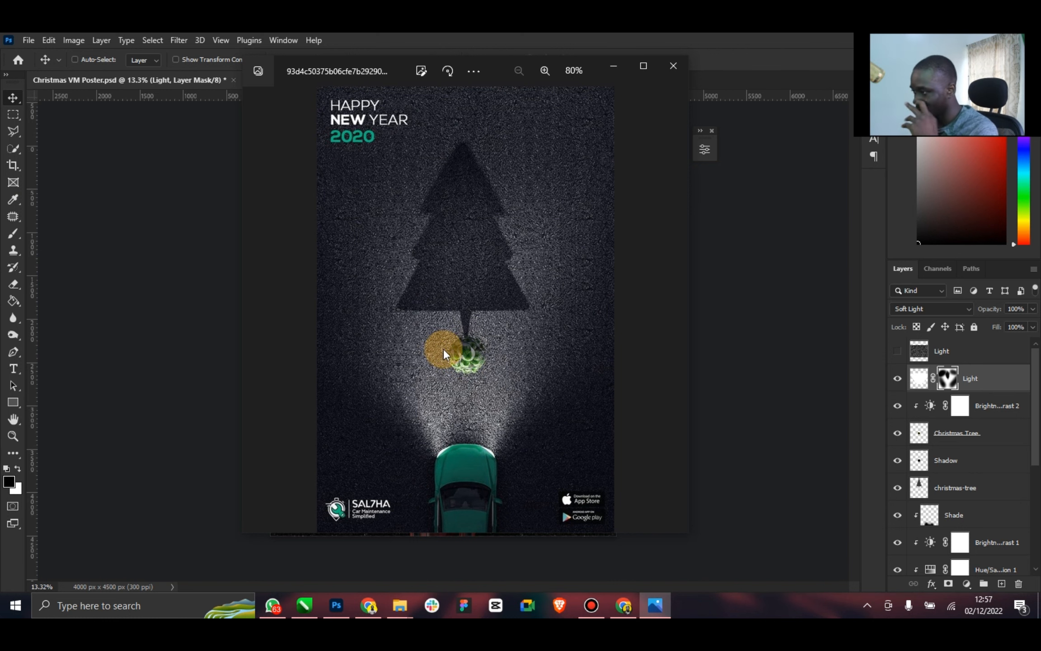
left_click(795, 324)
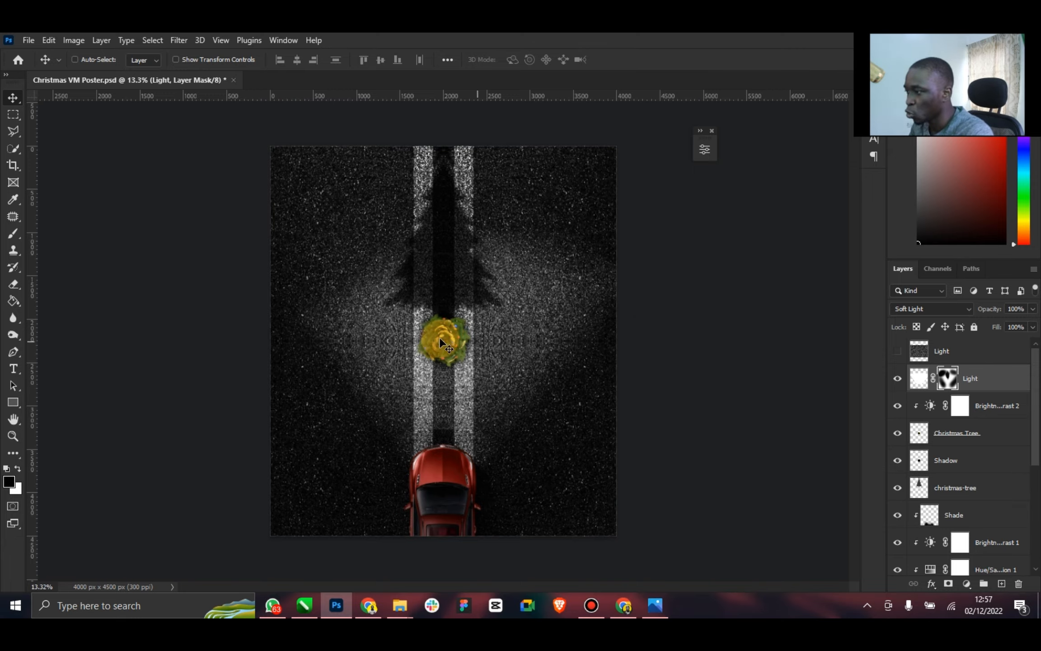
left_click(13, 436)
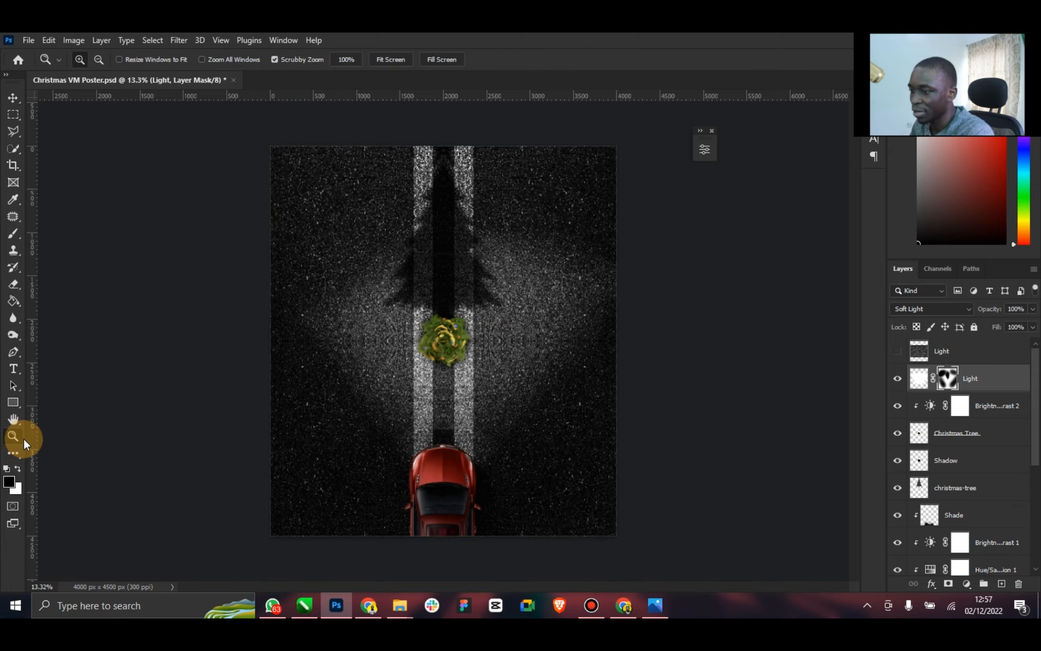
left_click_drag(444, 333, 501, 316)
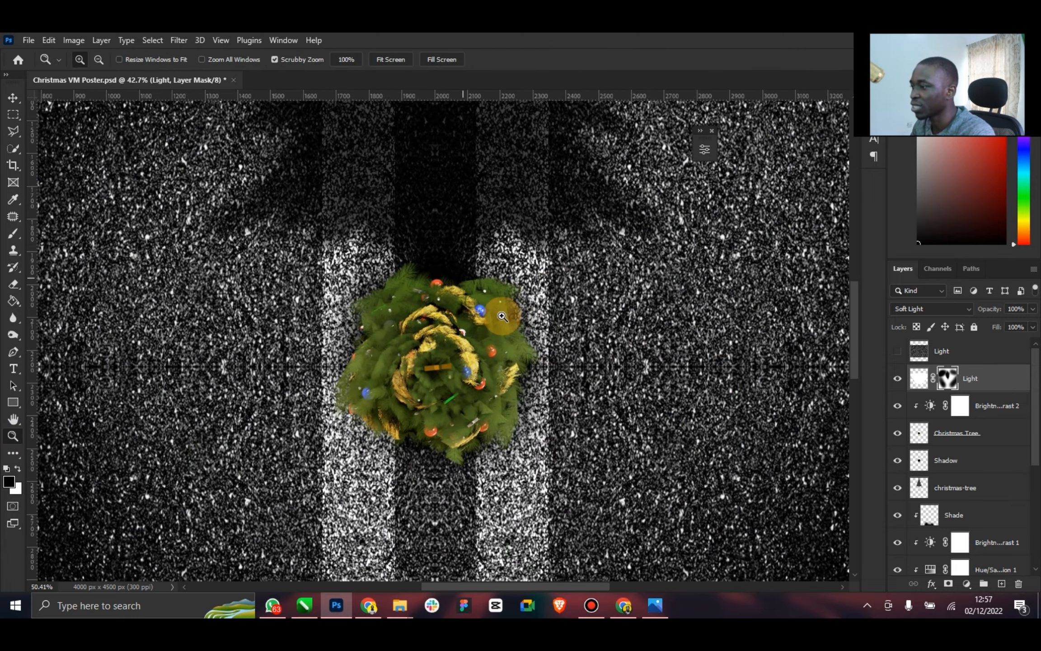
left_click(962, 432)
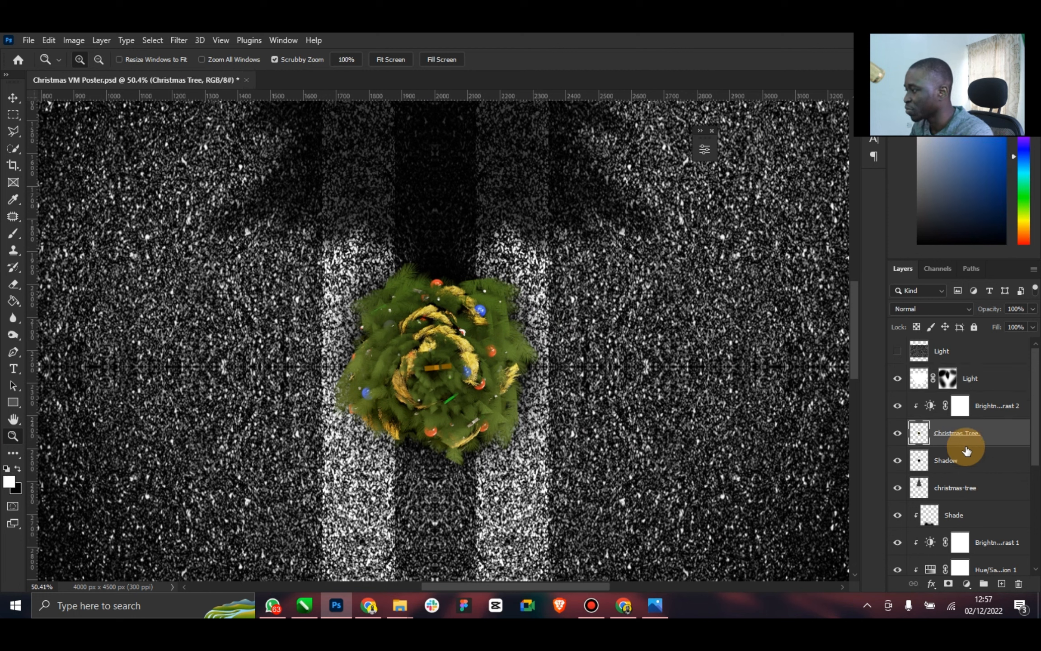
left_click(1003, 584)
key("ctrl+alt+g")
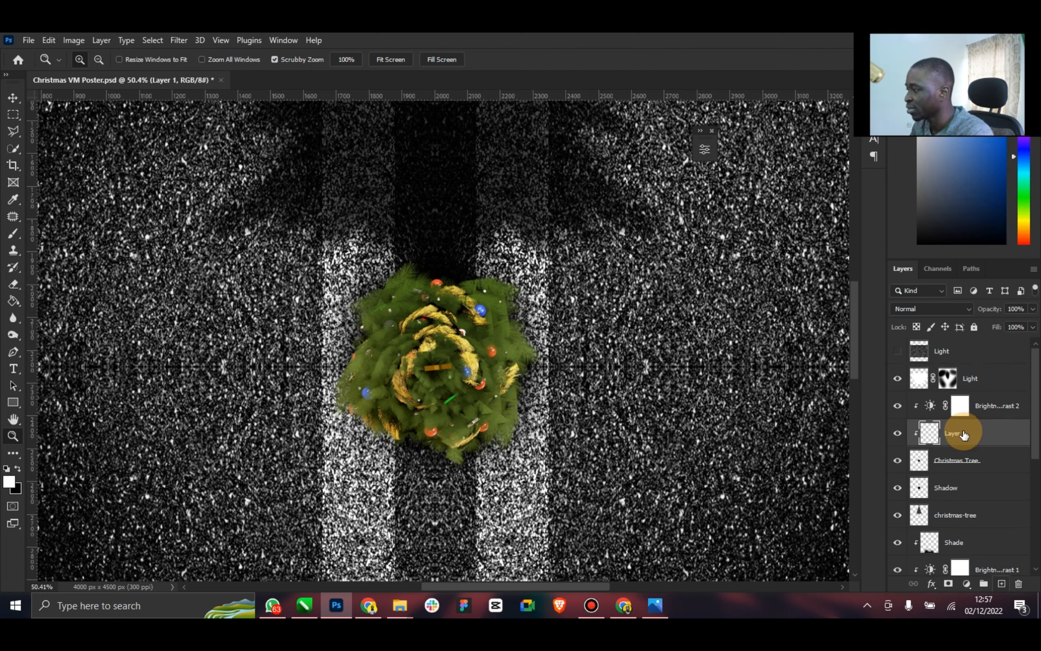
type("Si")
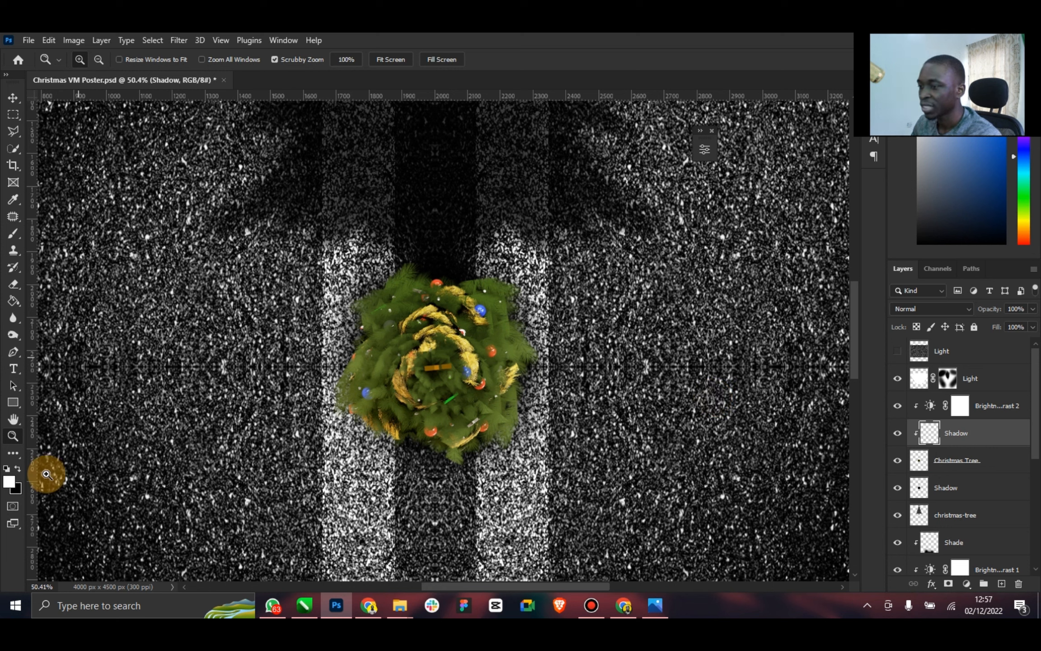
Paint the tree's far side, away from the car, with a soft black brush at 100% opacity on the clipped Shadow layer
left_click(18, 469)
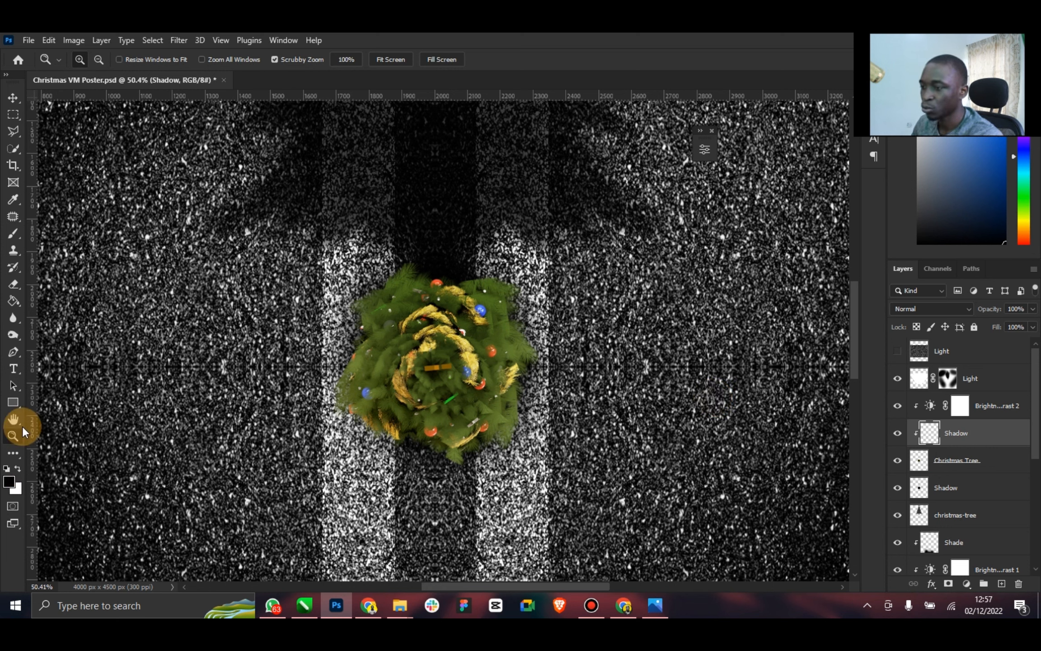
left_click(14, 234)
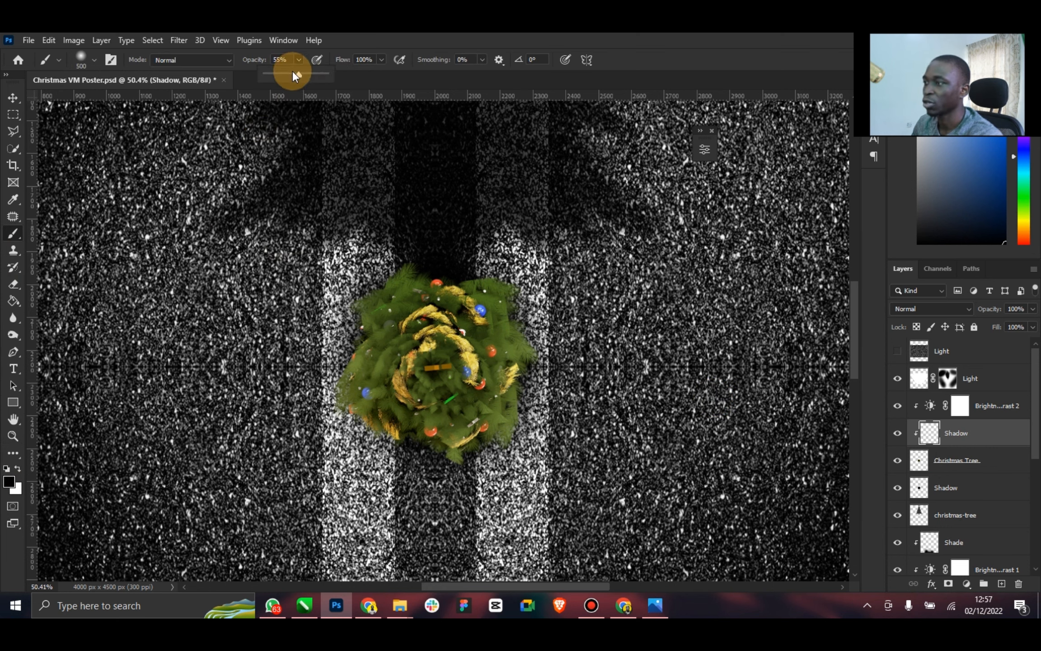
left_click_drag(293, 75, 372, 77)
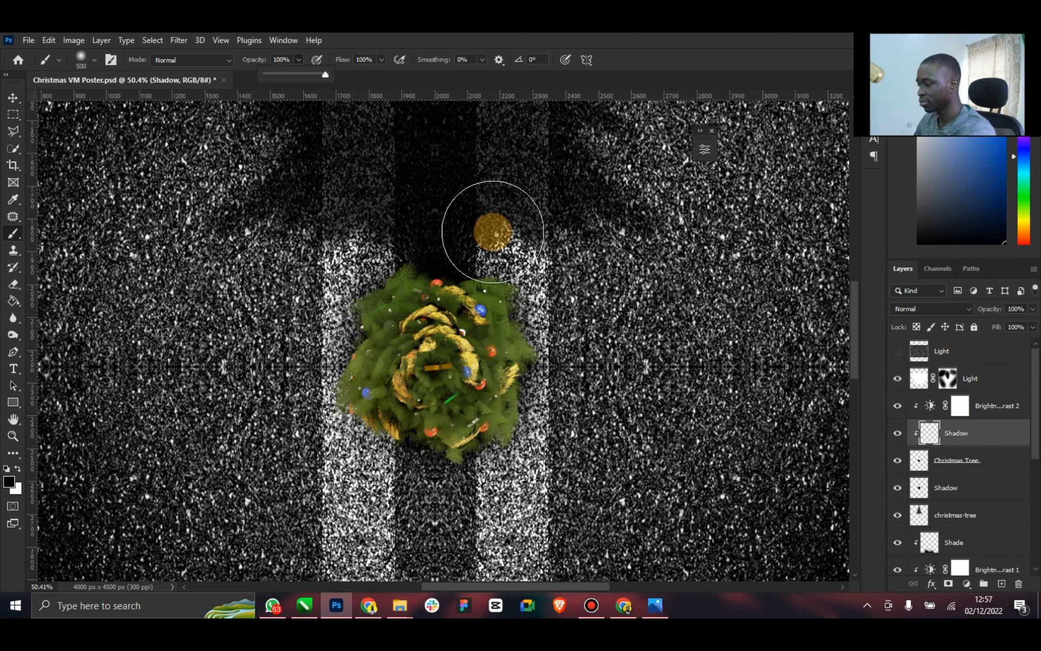
mouse_move(507, 240)
left_mouse_down()
mouse_move(560, 262)
mouse_move(413, 231)
mouse_move(372, 277)
mouse_move(374, 297)
mouse_move(488, 280)
left_mouse_up()
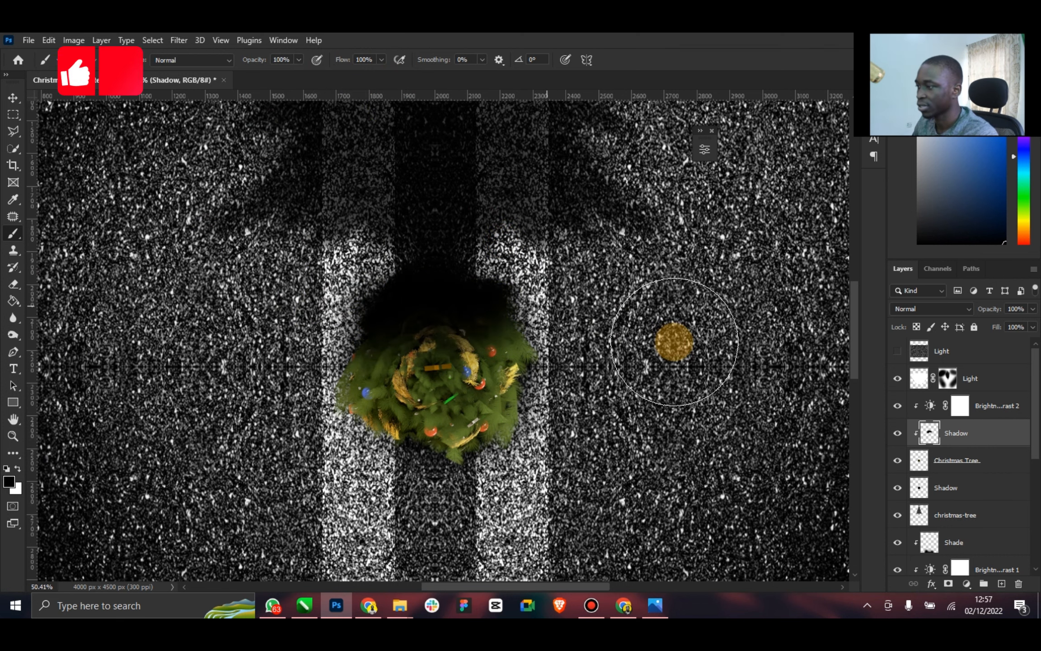
mouse_move(674, 342)
left_mouse_down()
mouse_move(586, 336)
mouse_move(613, 342)
mouse_move(437, 291)
mouse_move(368, 290)
mouse_move(285, 315)
mouse_move(386, 255)
mouse_move(503, 260)
mouse_move(608, 317)
mouse_move(571, 325)
mouse_move(581, 329)
mouse_move(368, 290)
mouse_move(321, 319)
mouse_move(285, 313)
left_mouse_up()
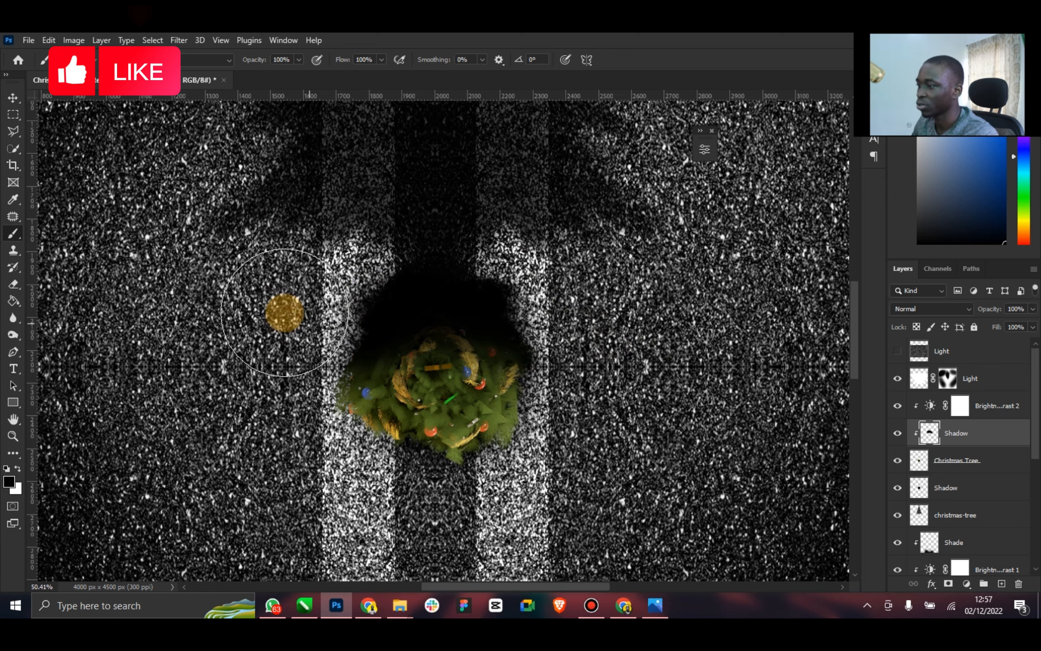
Blend the clipped Shadow layer over the tree with Multiply mode at 70% opacity
left_click(14, 97)
left_click(480, 233)
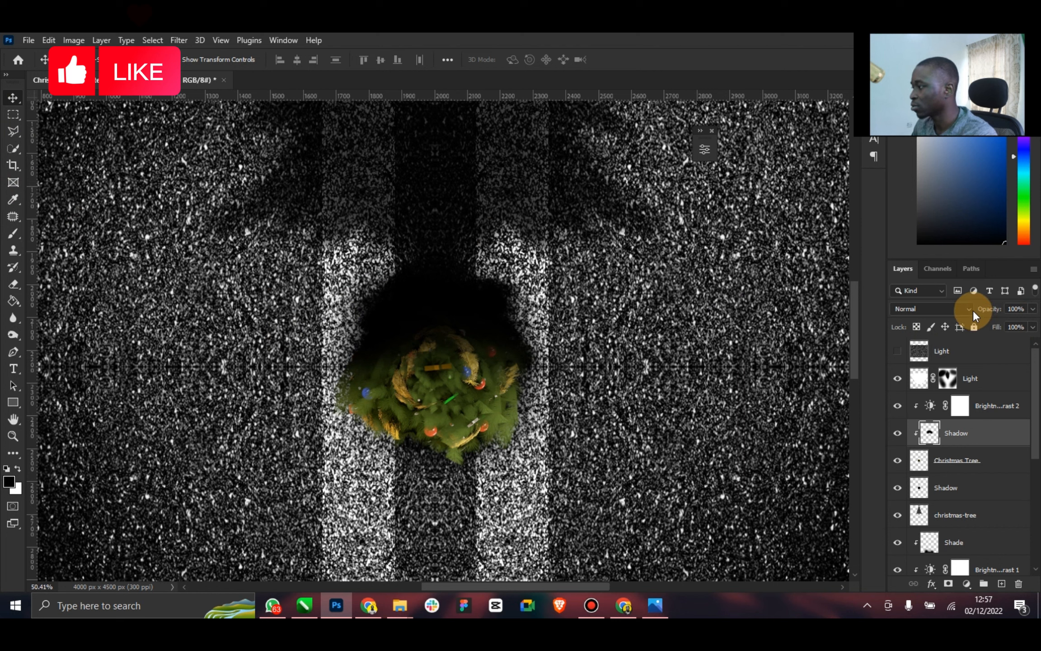
left_click(972, 310)
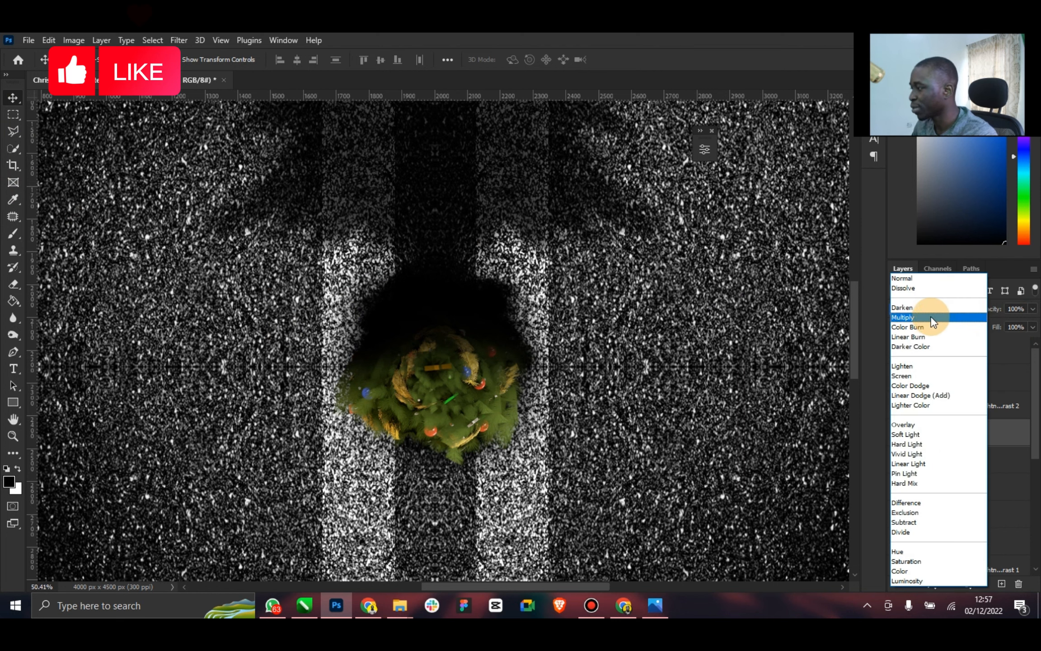
left_click(930, 316)
left_click(959, 311)
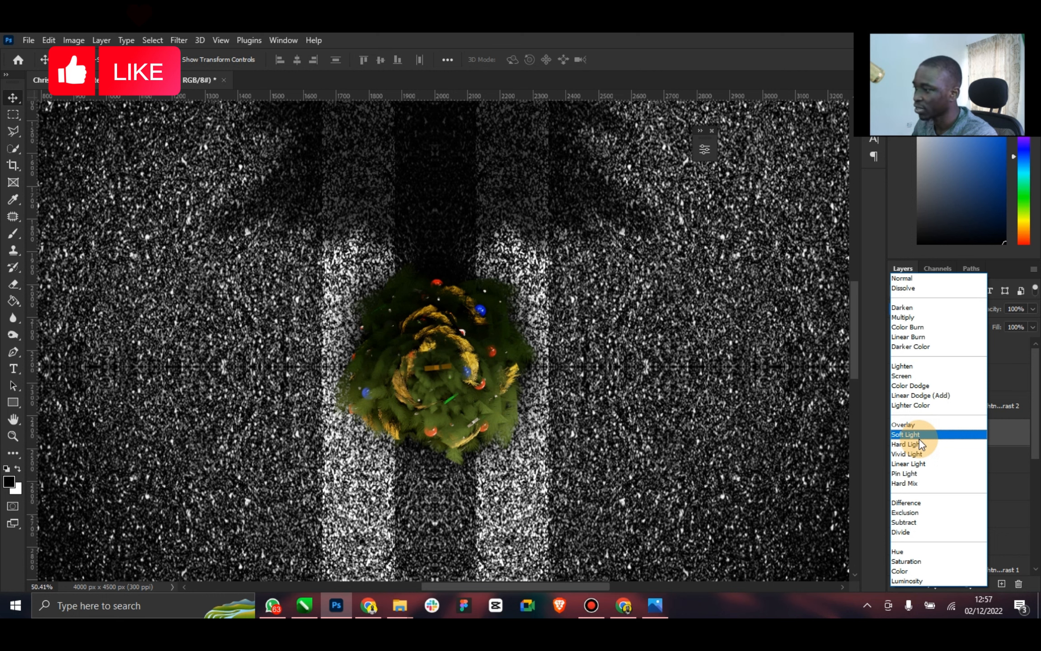
left_click(992, 318)
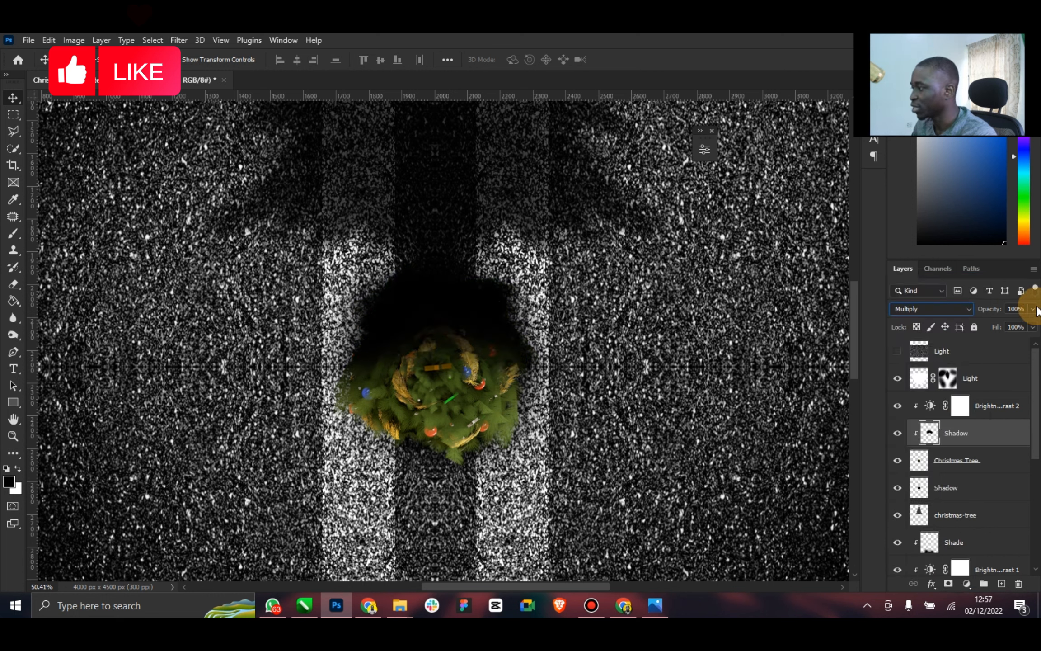
left_click_drag(997, 323, 1023, 344)
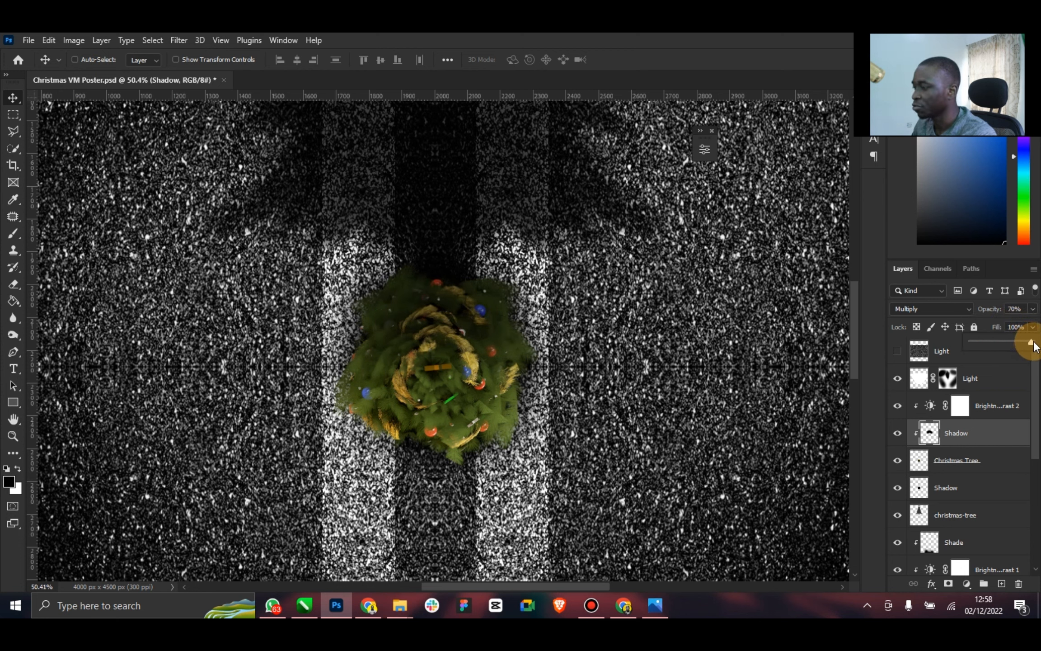
Examine the tree's shading in the full poster and at close range
double_click(14, 423)
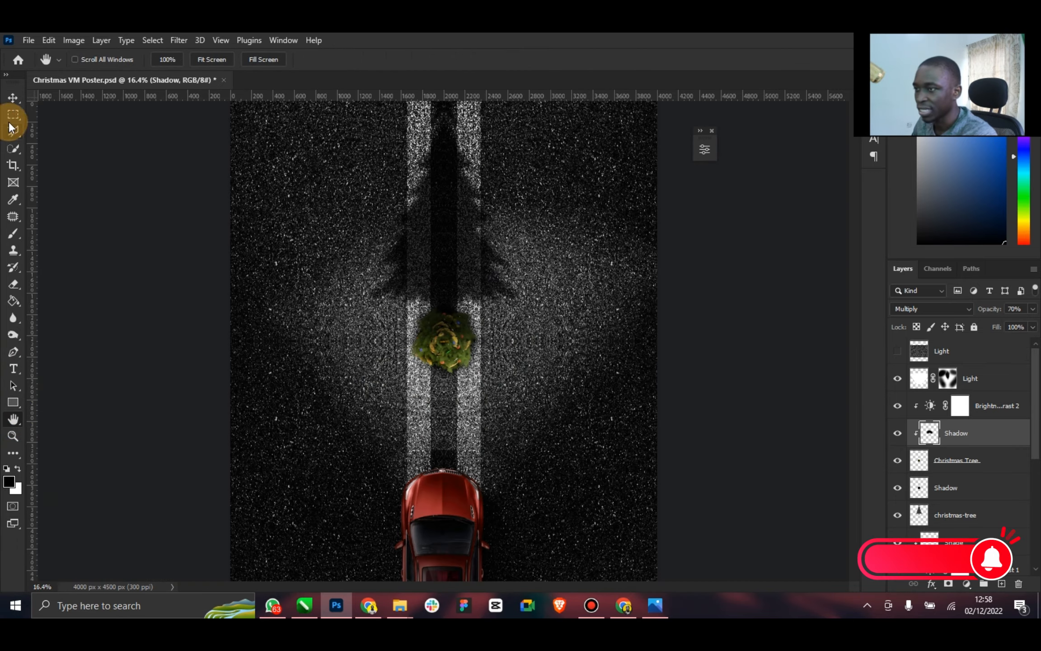
left_click(13, 436)
mouse_move(524, 431)
left_mouse_down()
mouse_move(493, 433)
mouse_move(516, 414)
left_mouse_up()
left_click(362, 270)
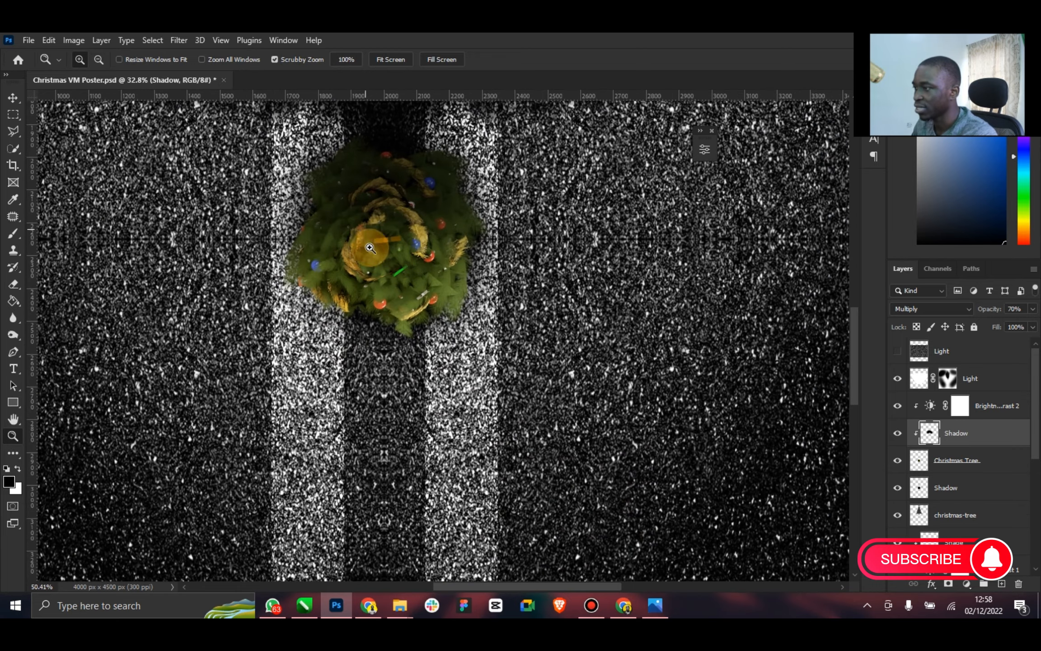
left_click(13, 98)
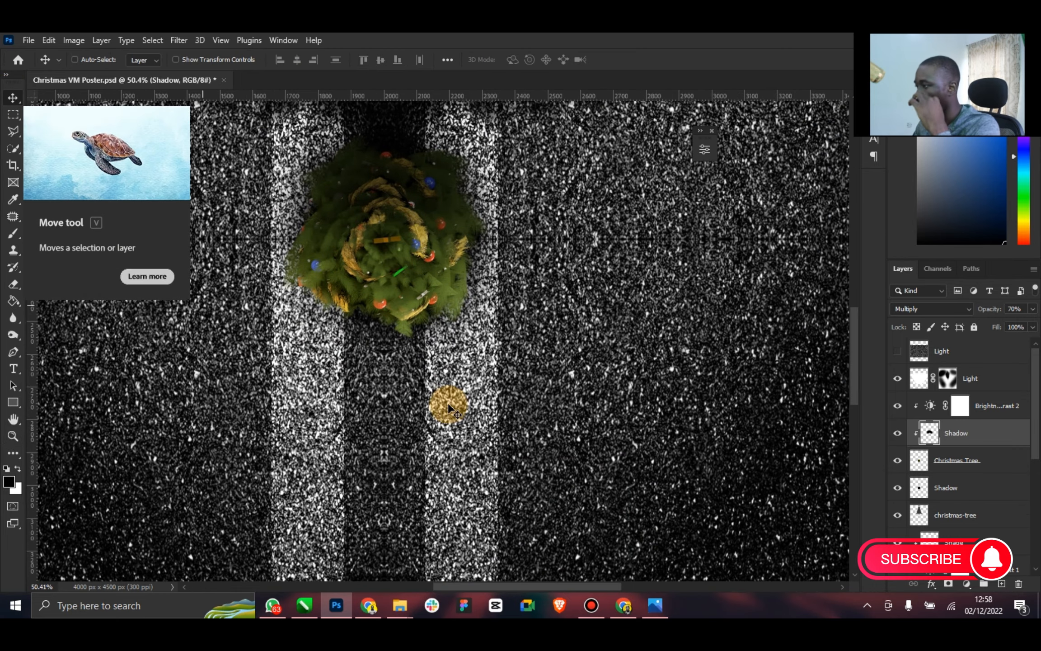
Paint the tree's car-facing side white with a soft 500 px brush on a new layer named Light, clipped to the Christmas Tree layer
left_click(1001, 583)
left_click(955, 435)
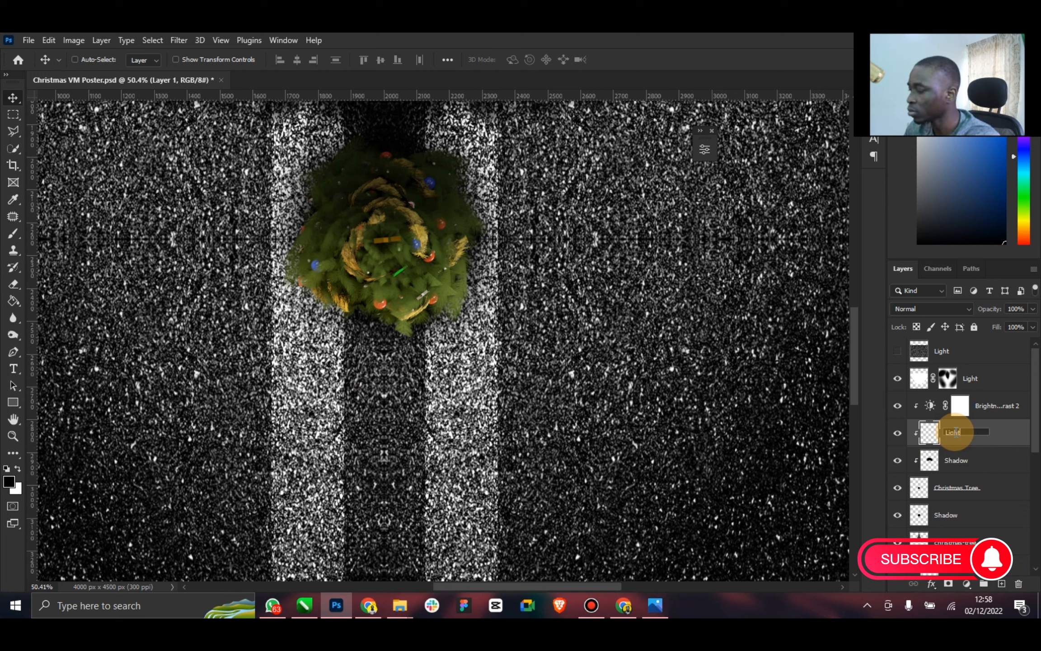
left_click(17, 469)
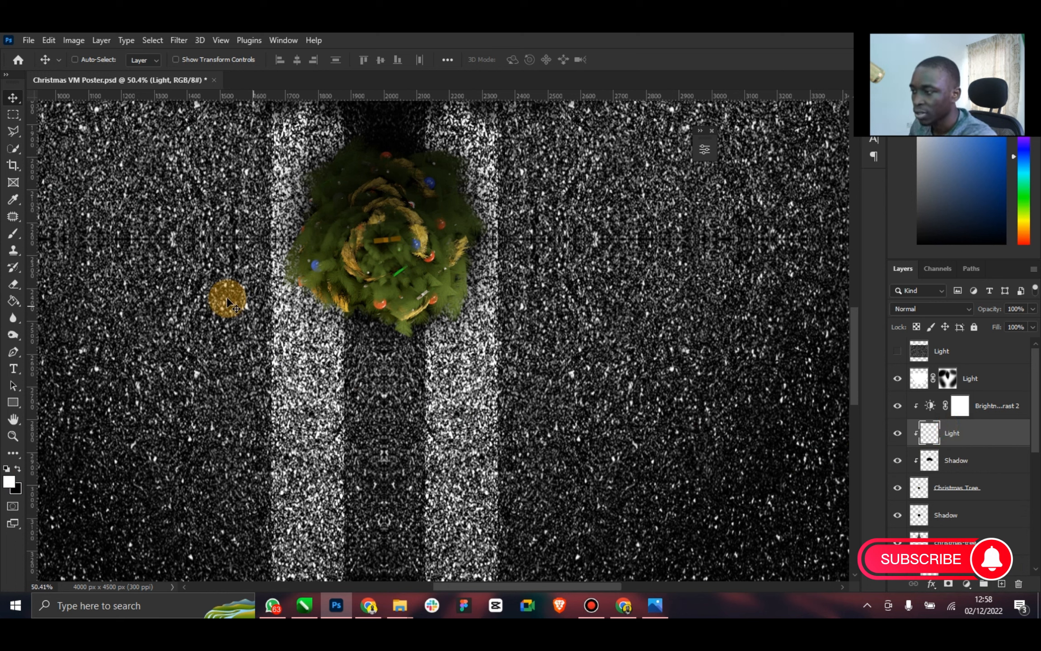
left_click(13, 233)
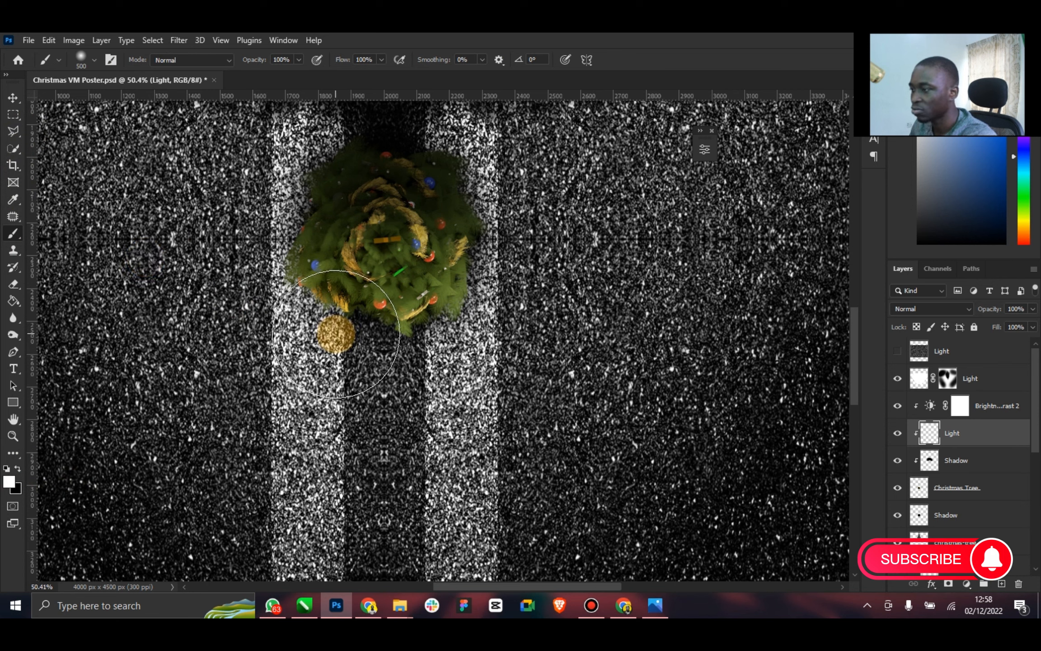
mouse_move(421, 395)
left_mouse_down()
mouse_move(255, 380)
mouse_move(393, 360)
mouse_move(246, 364)
mouse_move(287, 353)
mouse_move(267, 362)
mouse_move(347, 398)
mouse_move(465, 394)
mouse_move(529, 367)
left_mouse_up()
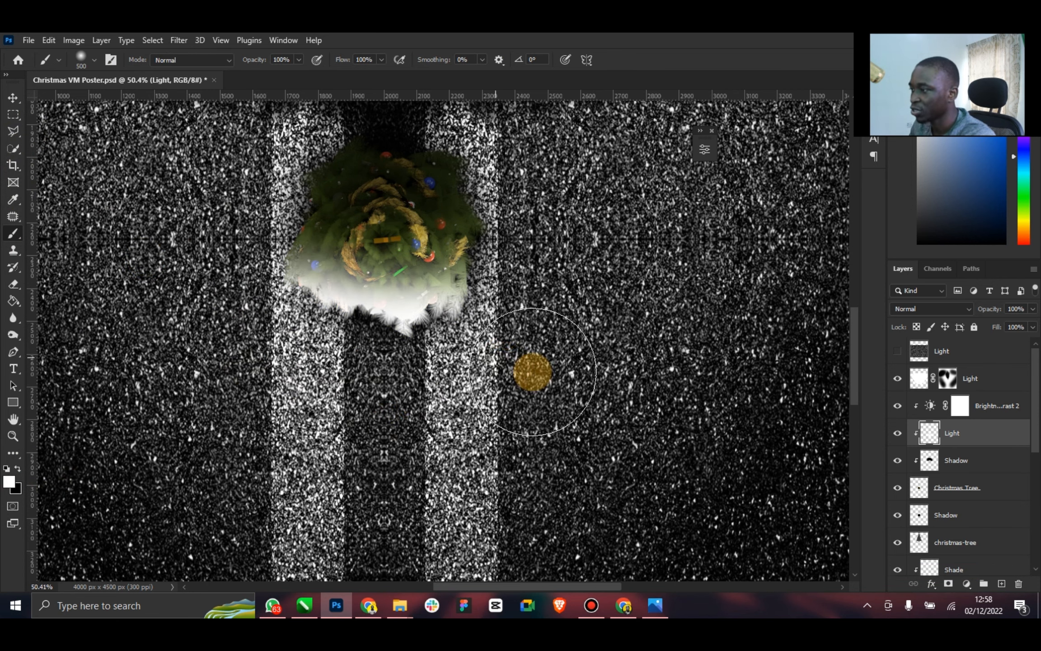
Blend the clipped Light layer over the tree with Soft Light mode at 83% opacity
left_click(14, 99)
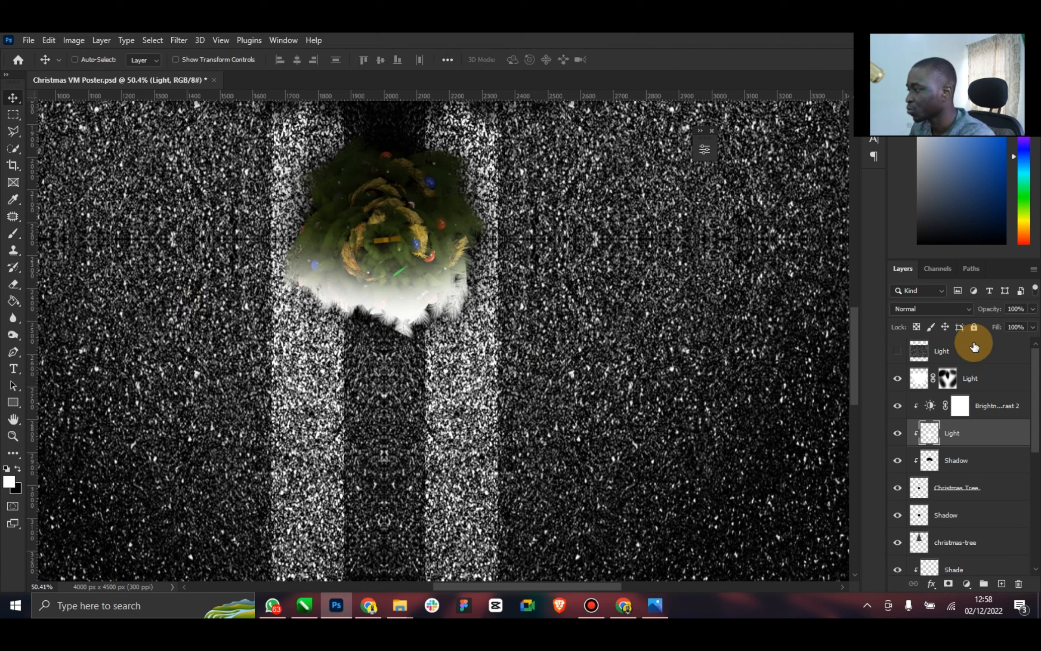
left_click(974, 312)
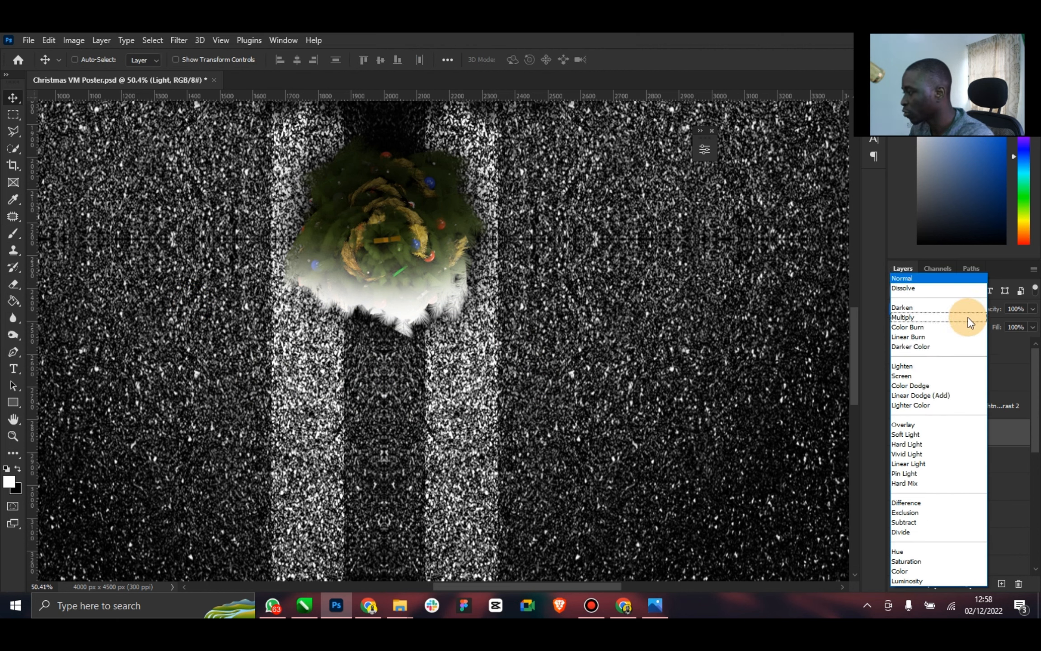
left_click(921, 435)
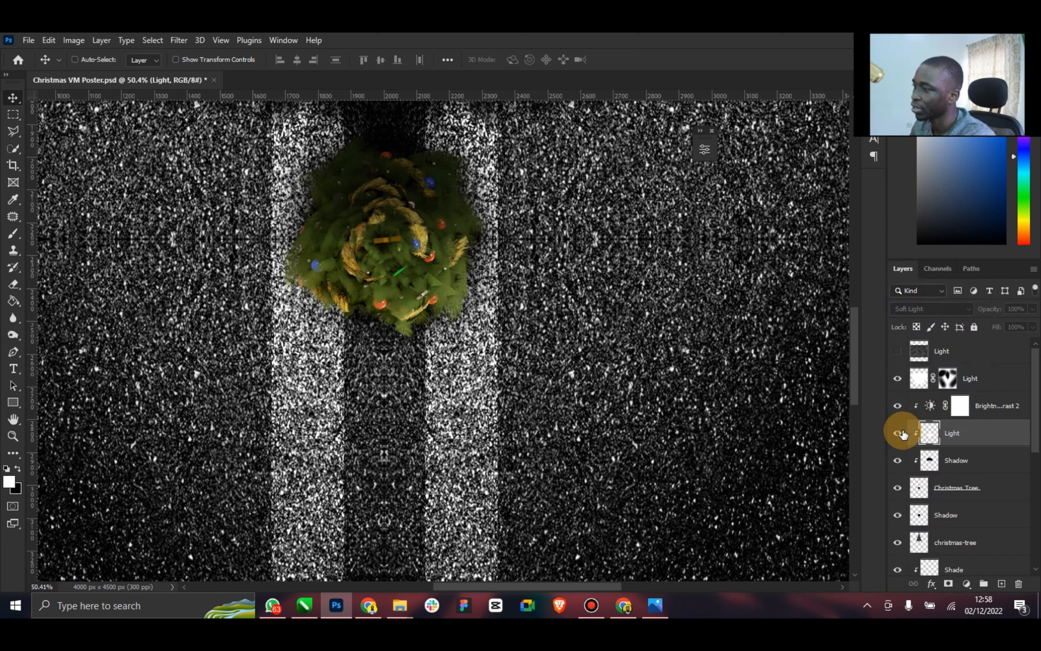
left_click(900, 433)
left_click_drag(1033, 311, 1015, 326)
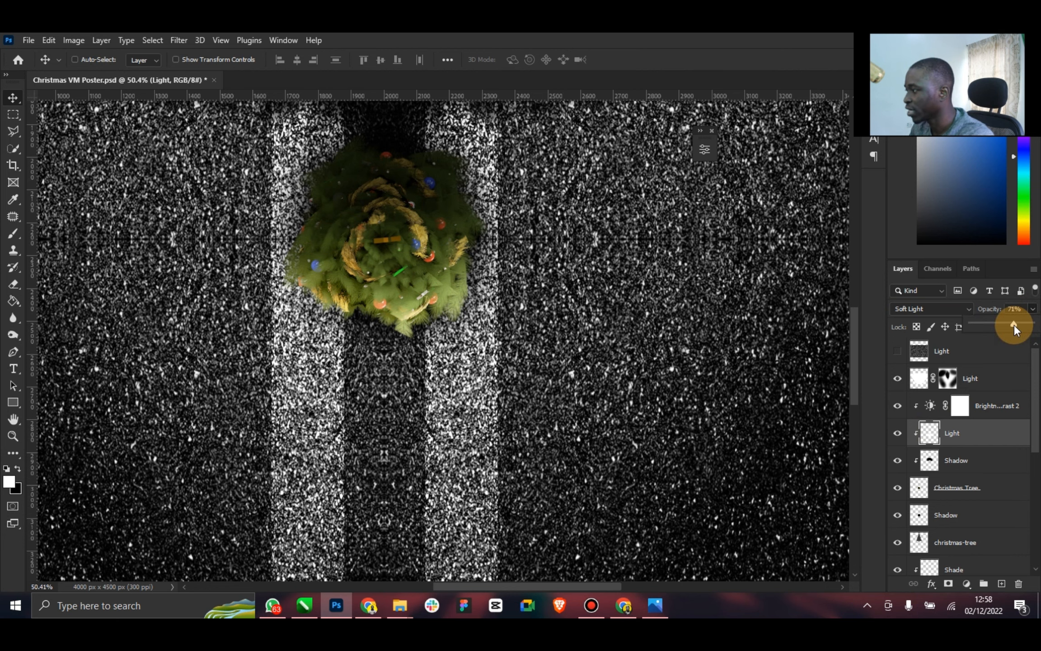
Check the masked Light layer's headlight glow in the full poster and duplicate that layer
double_click(13, 419)
left_click(13, 436)
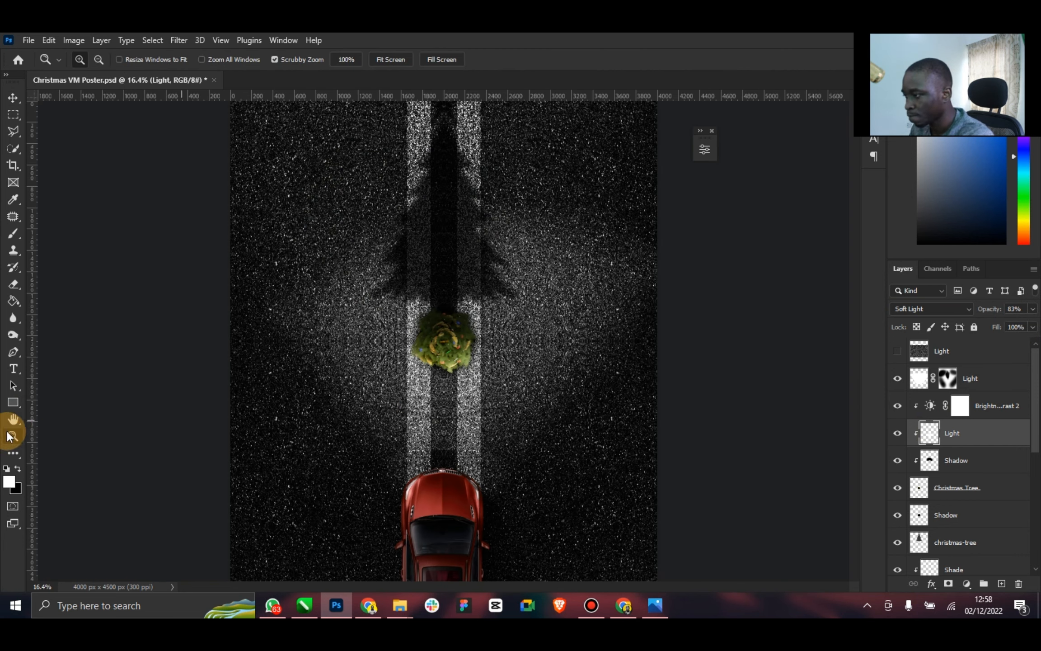
left_click_drag(476, 425, 448, 421)
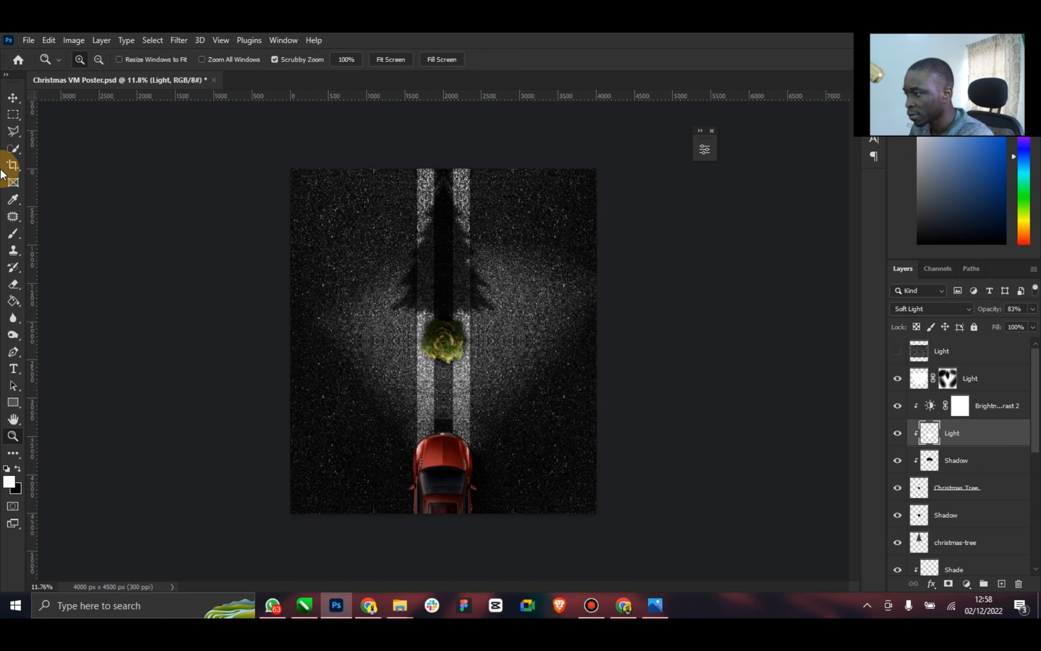
left_click(9, 100)
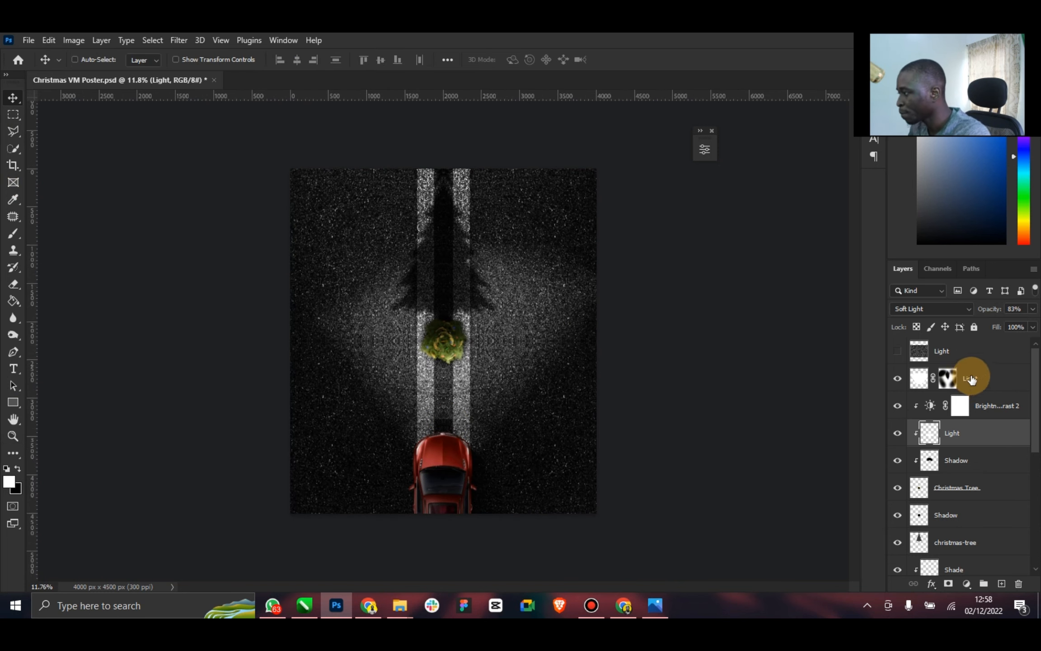
left_click(972, 379)
left_click(898, 380)
left_click(898, 381)
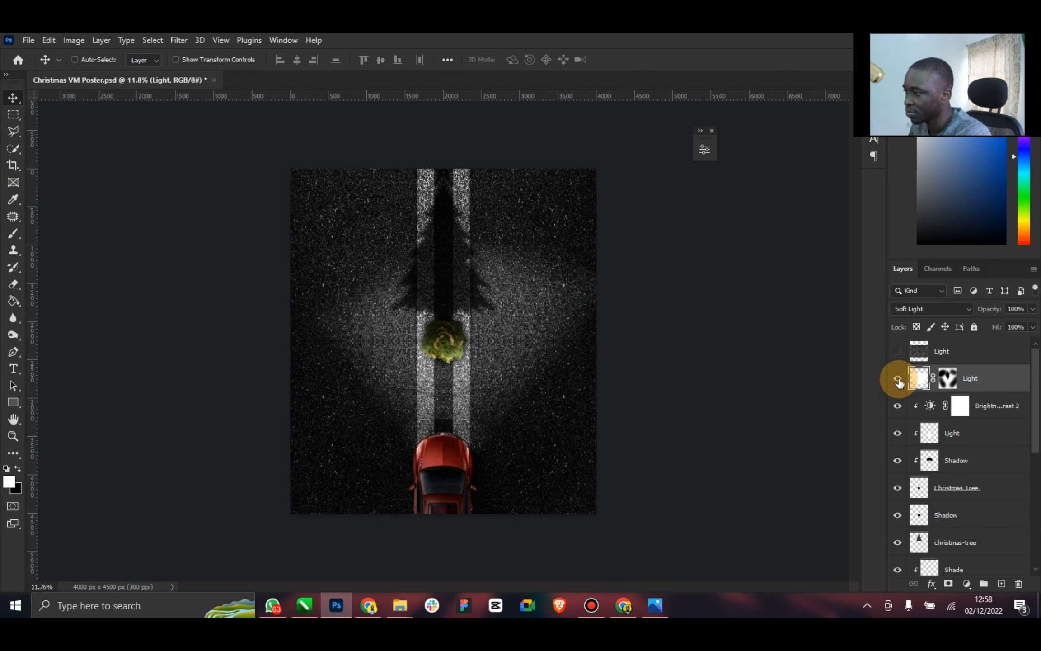
key("ctrl+j")
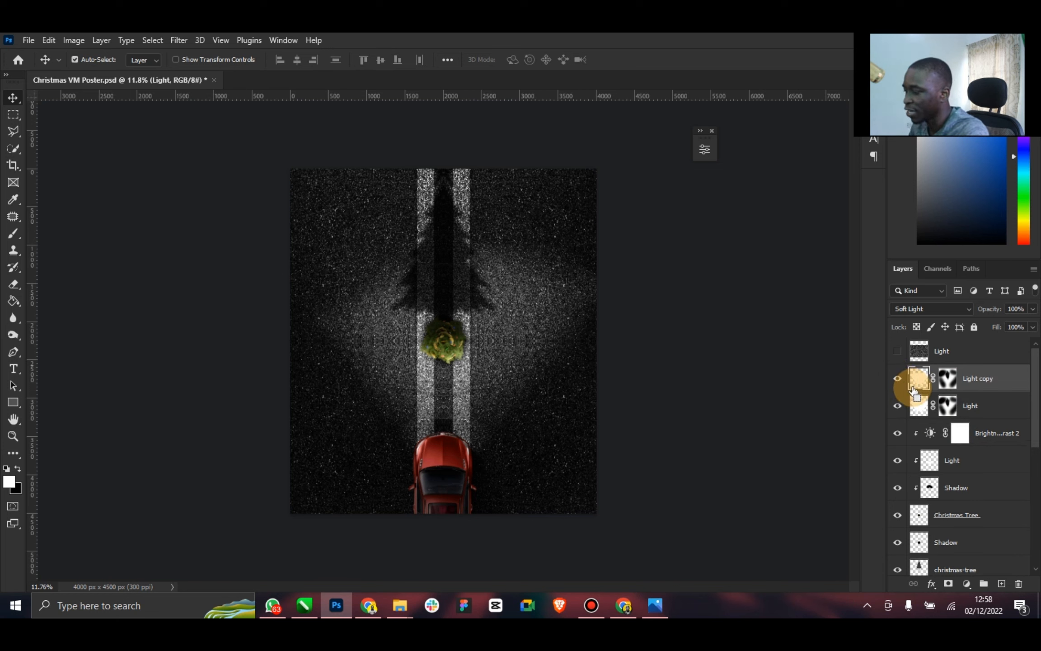
Blend the duplicated headlight glow layer with Overlay mode at 22% opacity and 50% fill
left_click(965, 309)
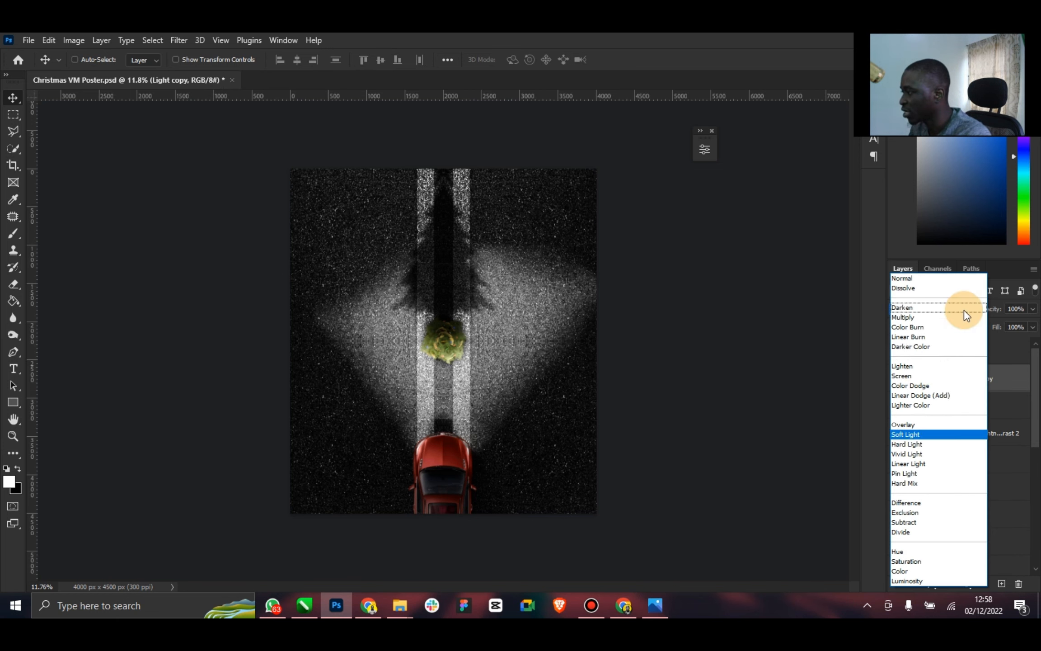
left_click(922, 427)
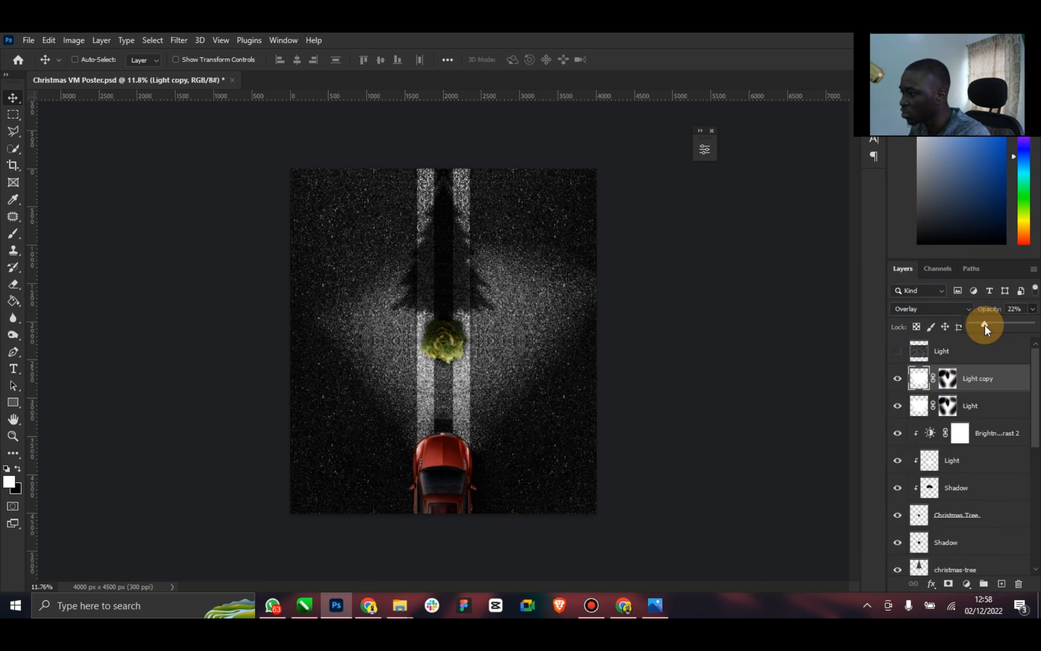
left_click(989, 382)
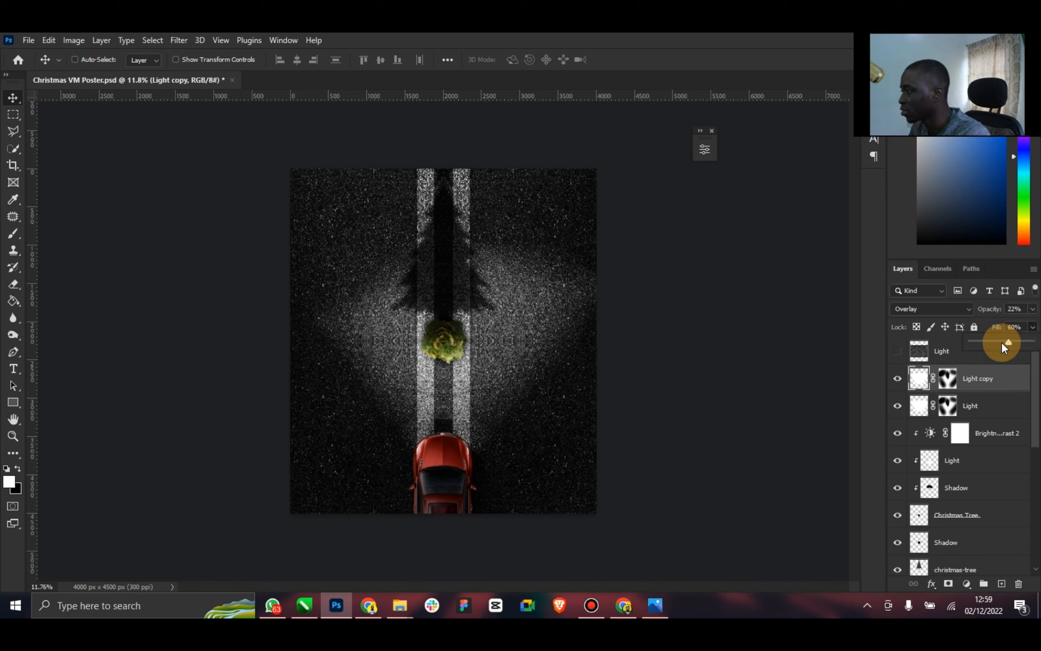
left_click_drag(1002, 341, 1000, 342)
left_click(896, 382)
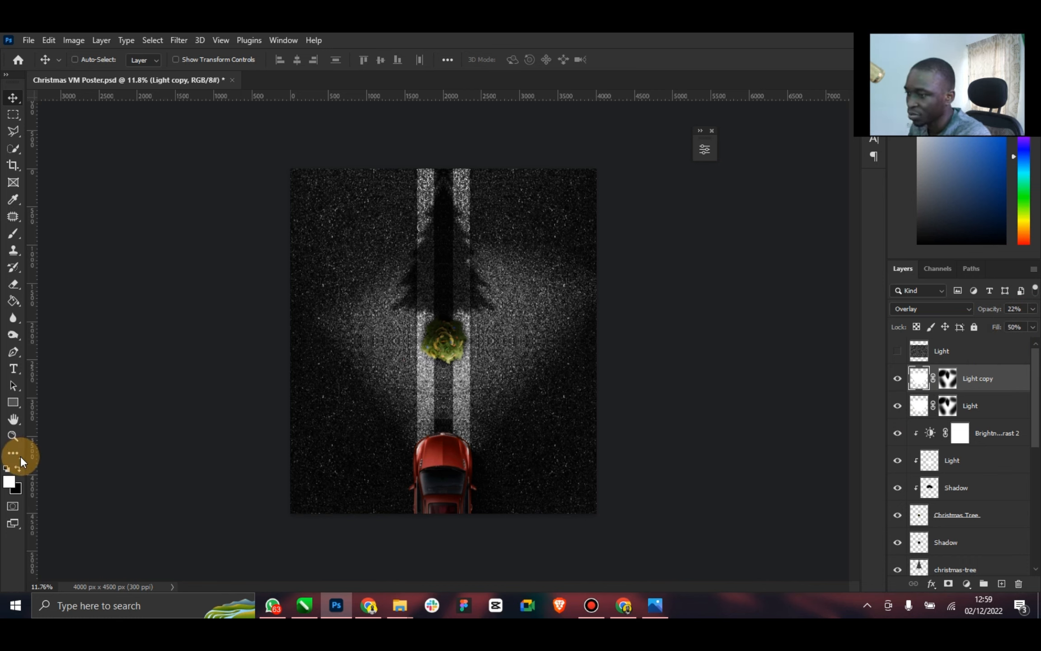
Lower the fill of the Shade layer clipped to the Road layer to 46% and save the poster
left_click(13, 436)
left_click_drag(410, 282, 481, 252)
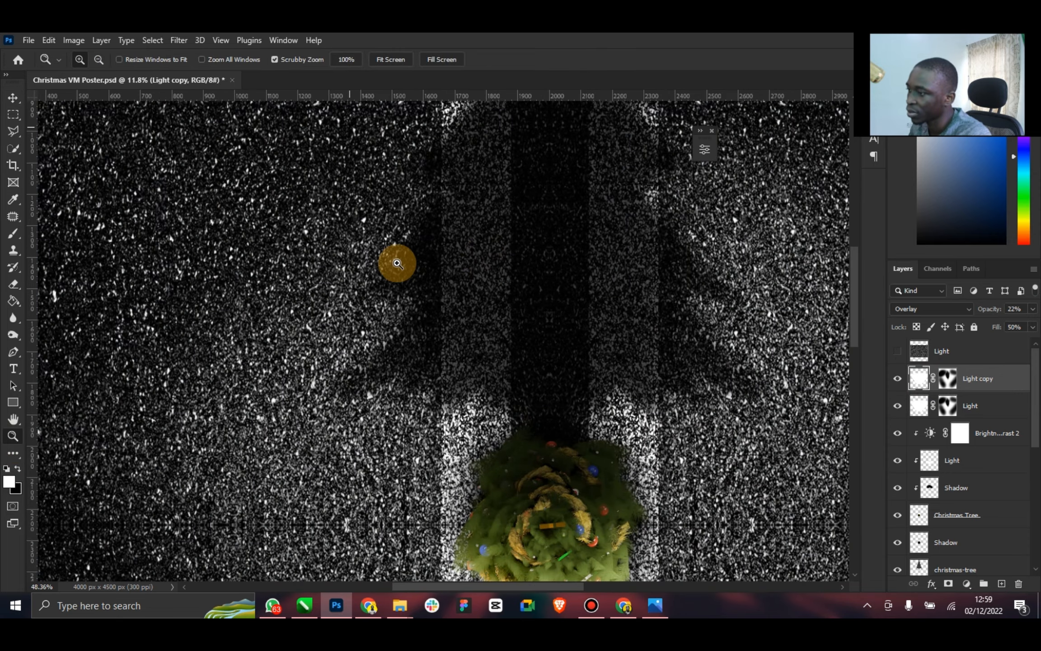
left_click_drag(493, 354, 421, 366)
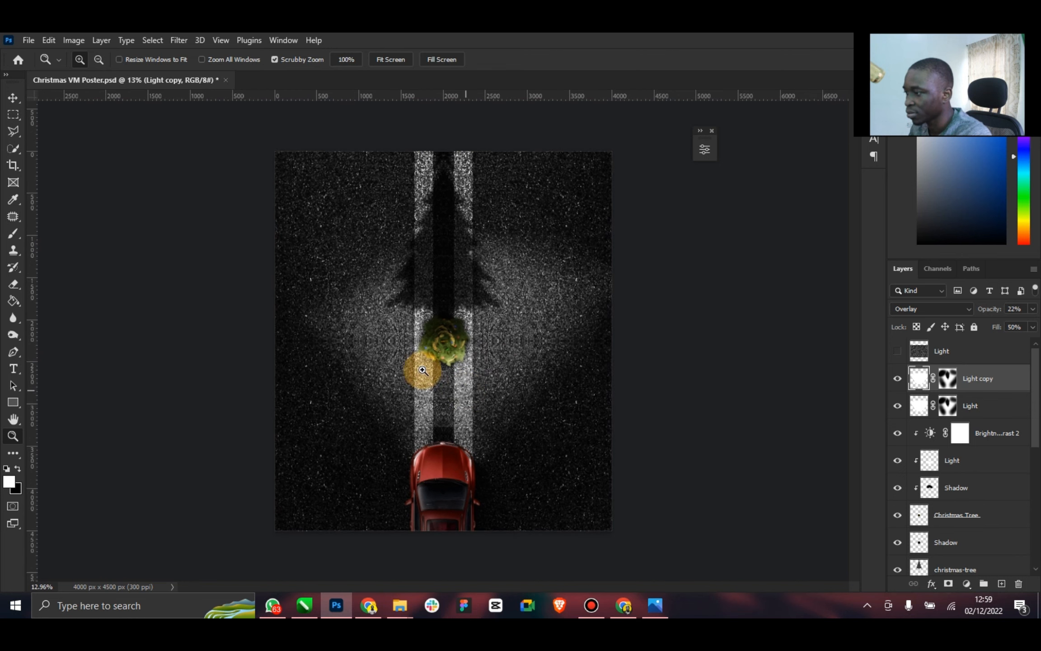
left_click(13, 98)
scroll(970, 497, "down", 10)
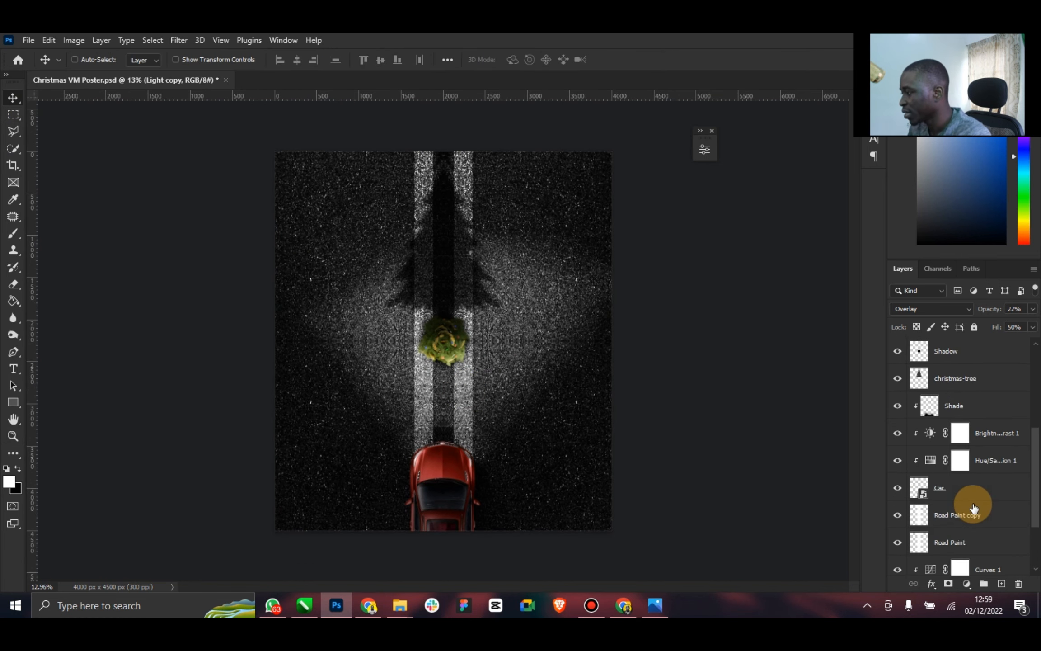
left_click(897, 508)
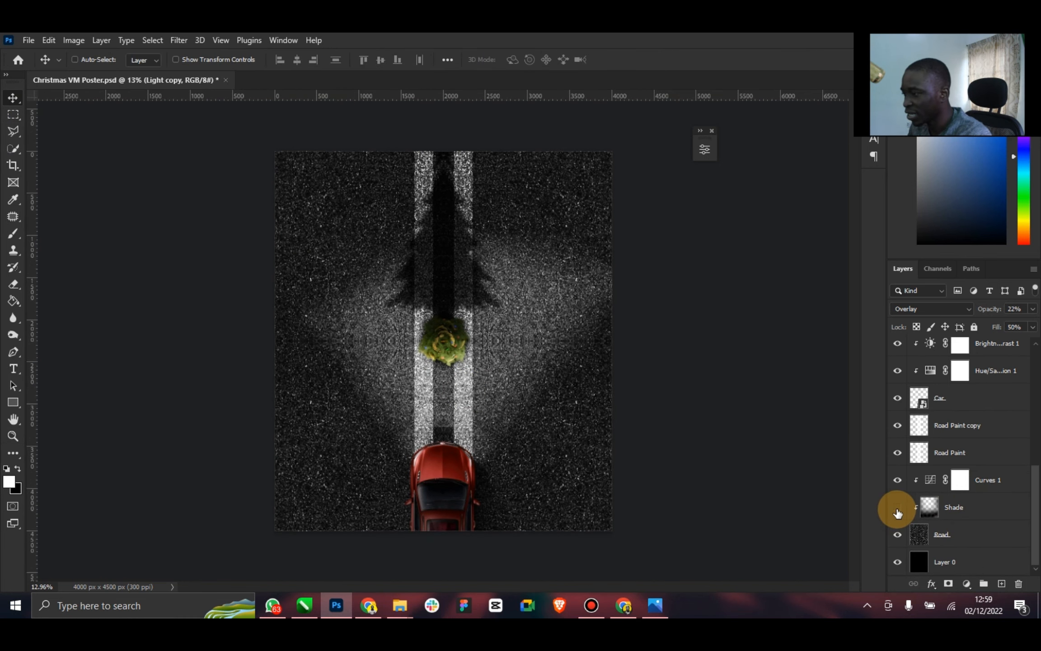
left_click(898, 508)
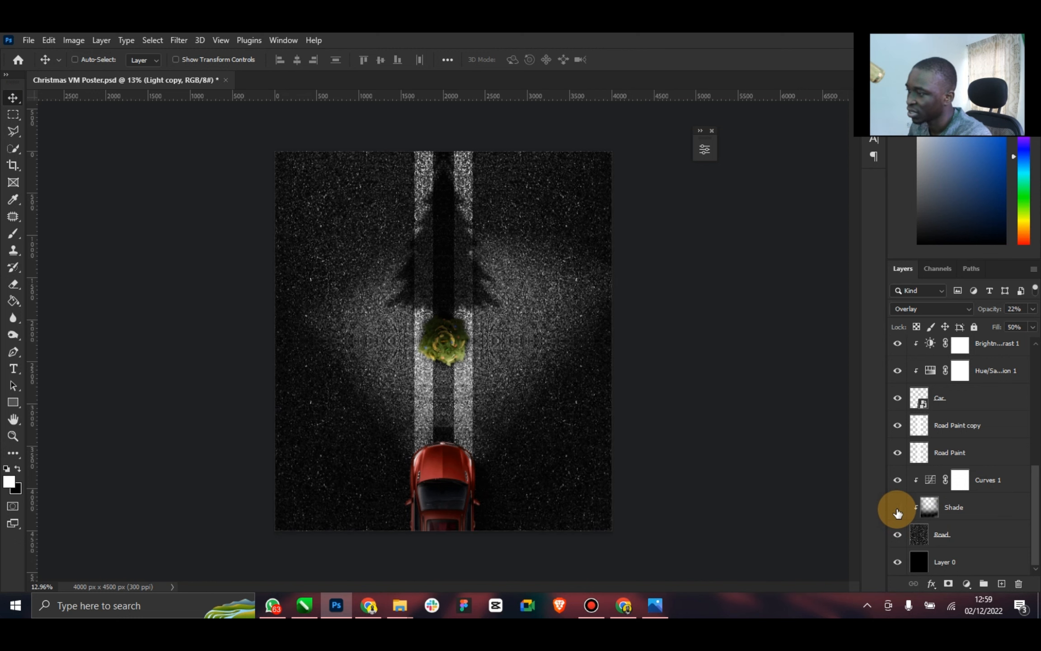
left_click(898, 509)
left_click(898, 510)
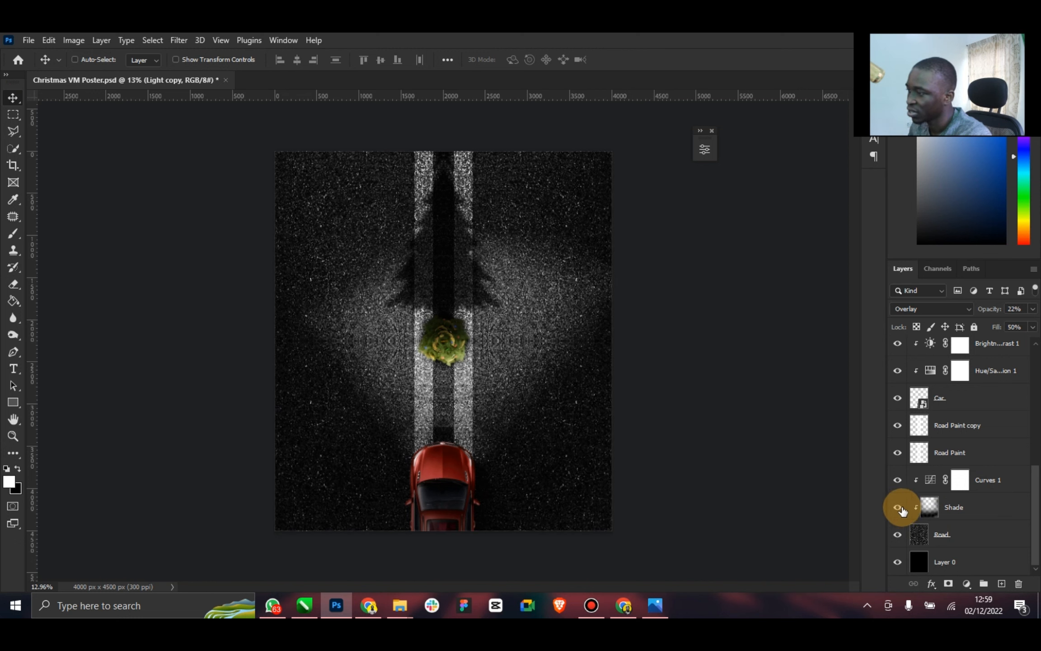
left_click(994, 507)
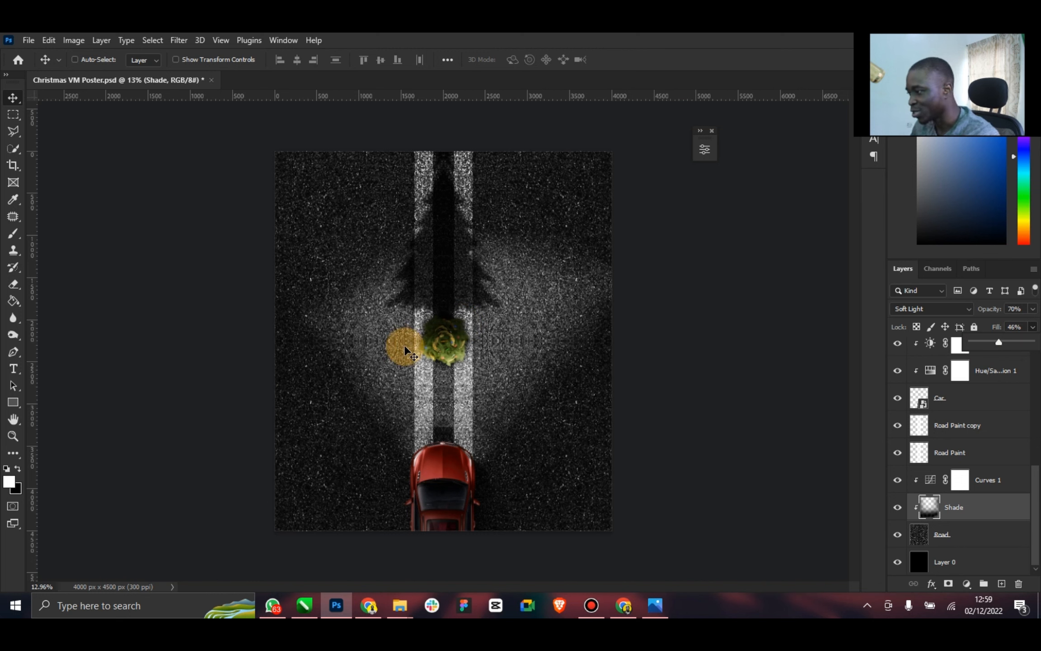
key("ctrl+s")
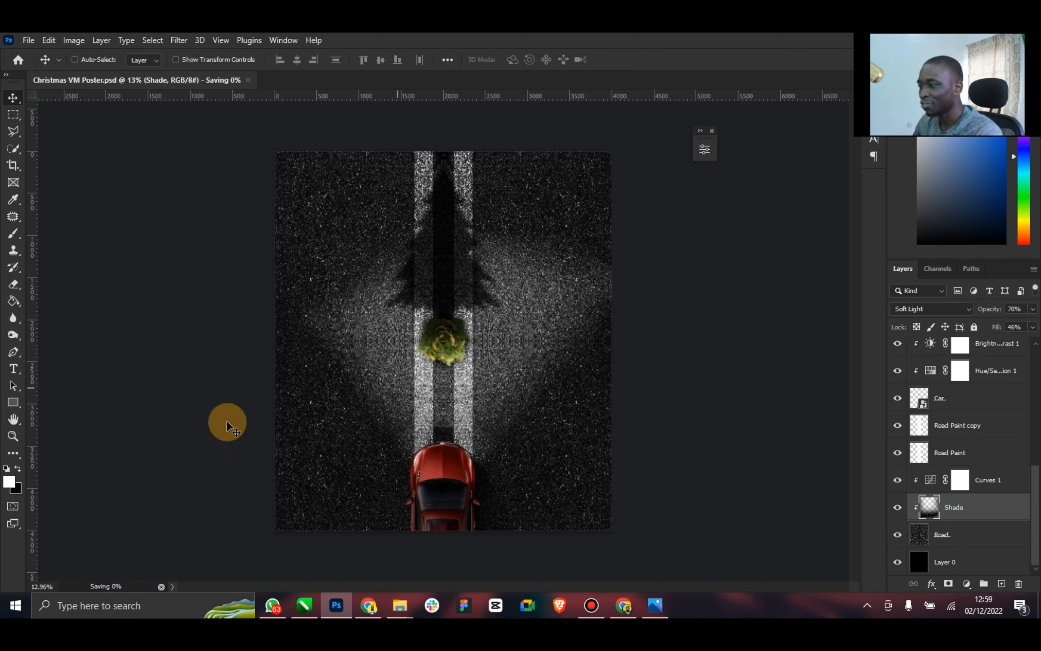
Compare the car's headlights with the reference poster and add a layer named Headlamp clipped to the Car layer
left_click(13, 437)
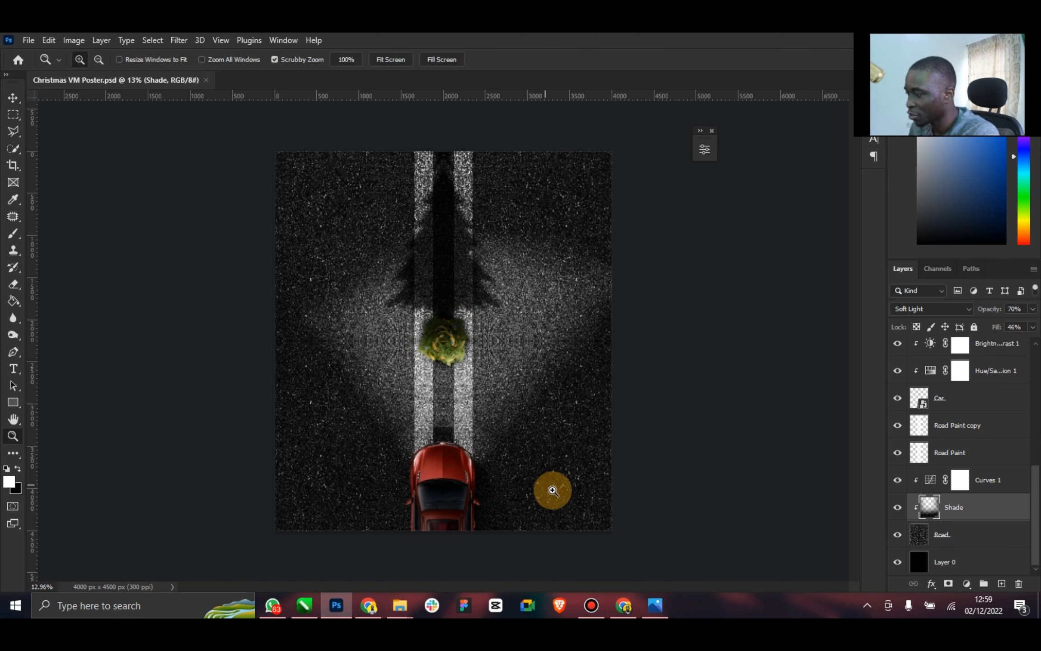
left_click(655, 605)
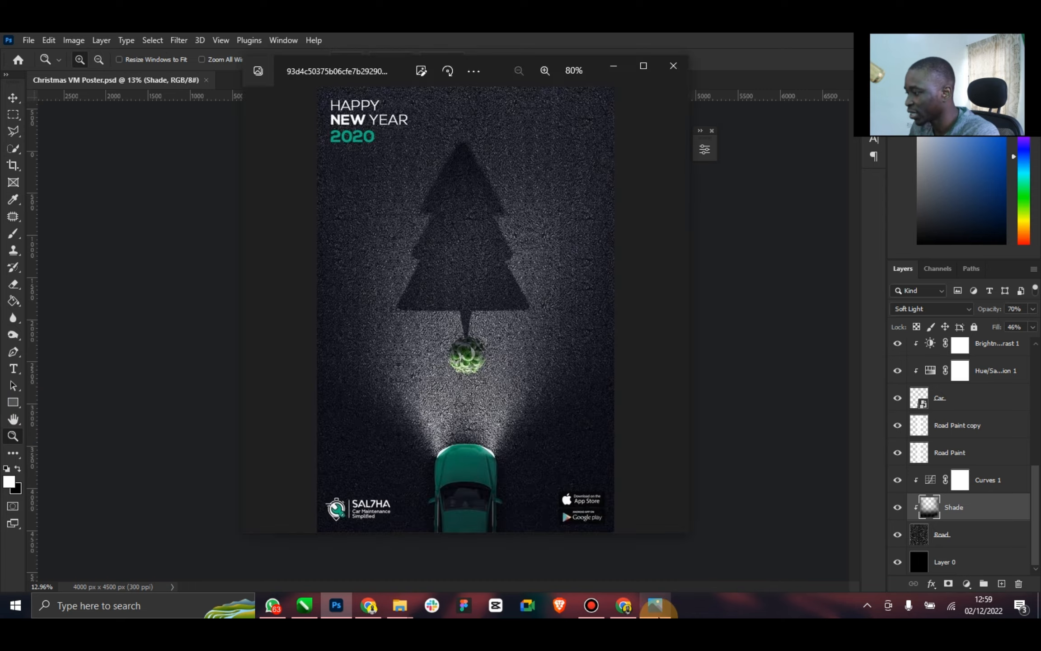
left_click(657, 613)
left_click_drag(409, 472, 539, 406)
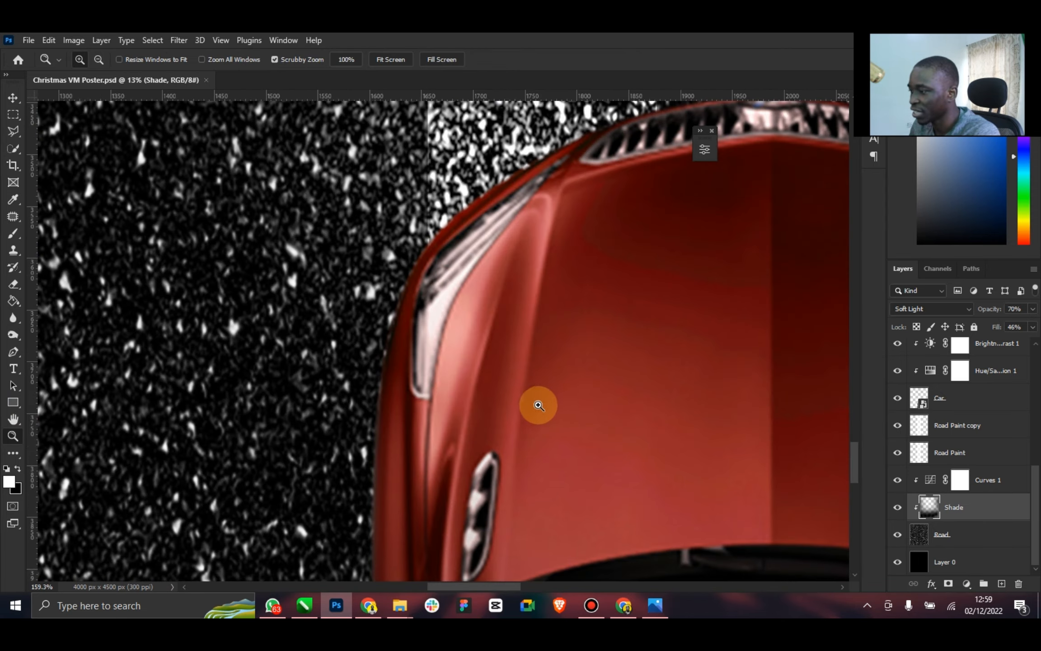
left_click(652, 603)
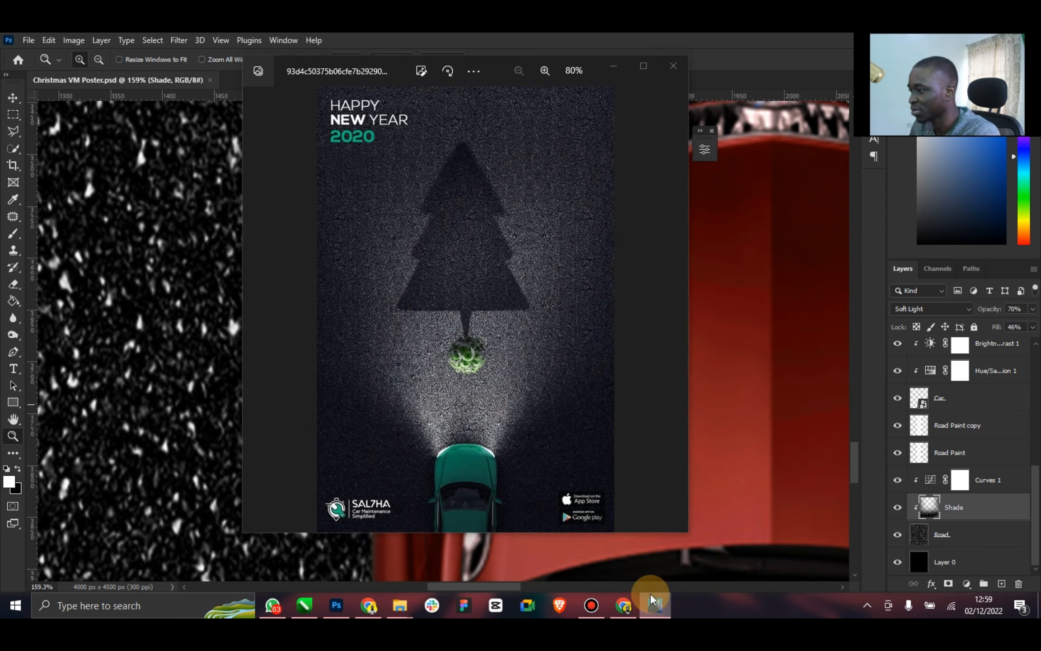
left_click(651, 601)
scroll(606, 235, "up", 1)
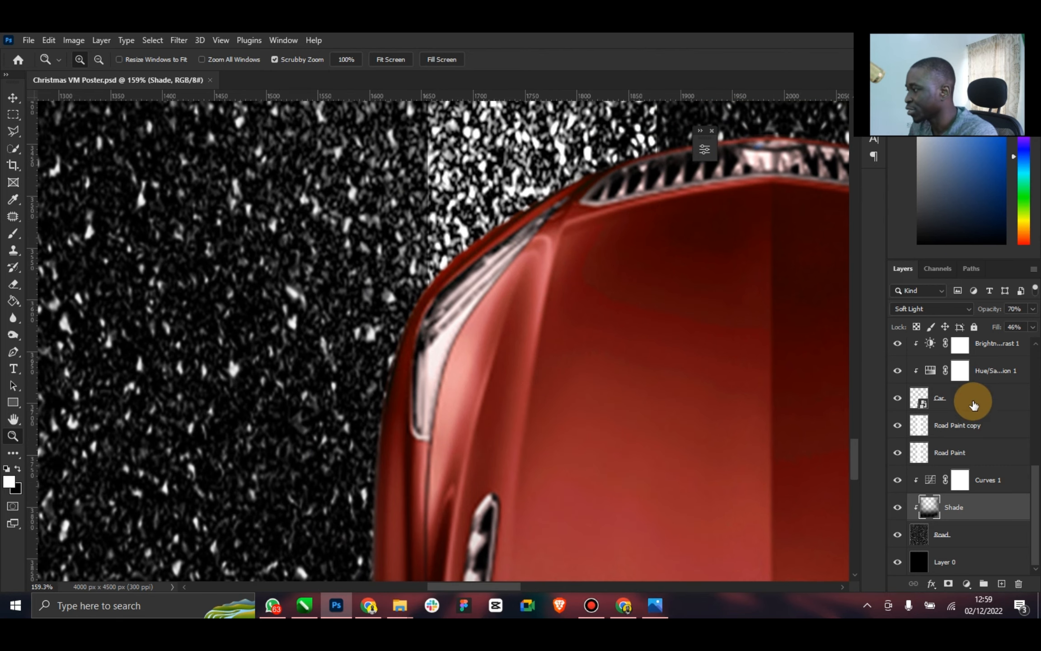
left_click(967, 399)
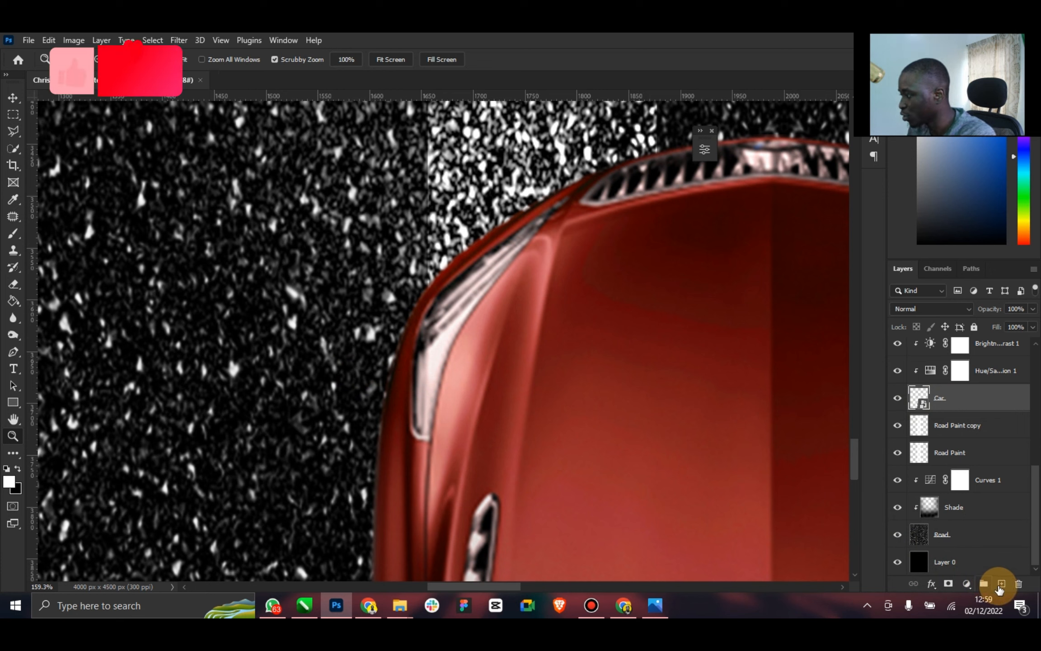
left_click(1001, 583)
double_click(955, 397)
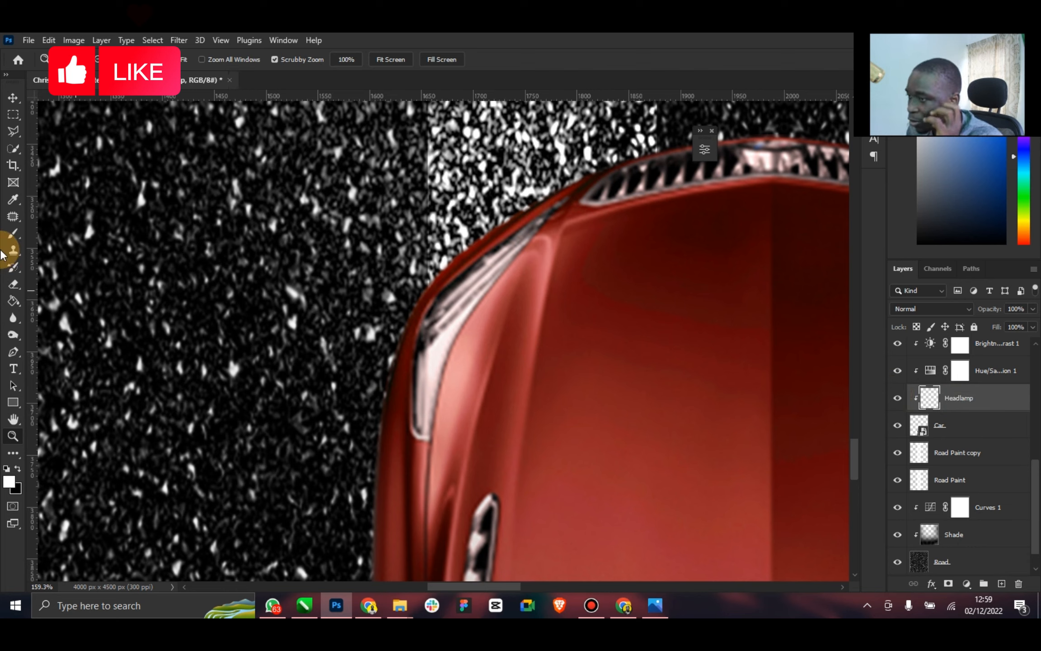
Trace a closed Pen tool path around the car's left headlight on the Headlamp layer
left_click(13, 354)
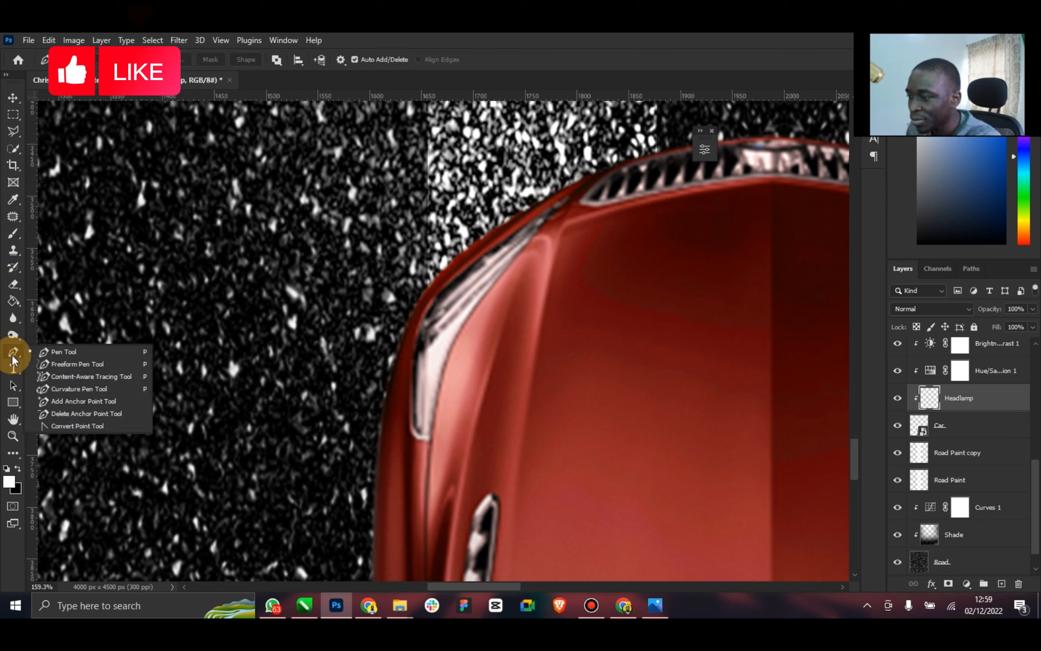
left_click(97, 354)
left_click(413, 352)
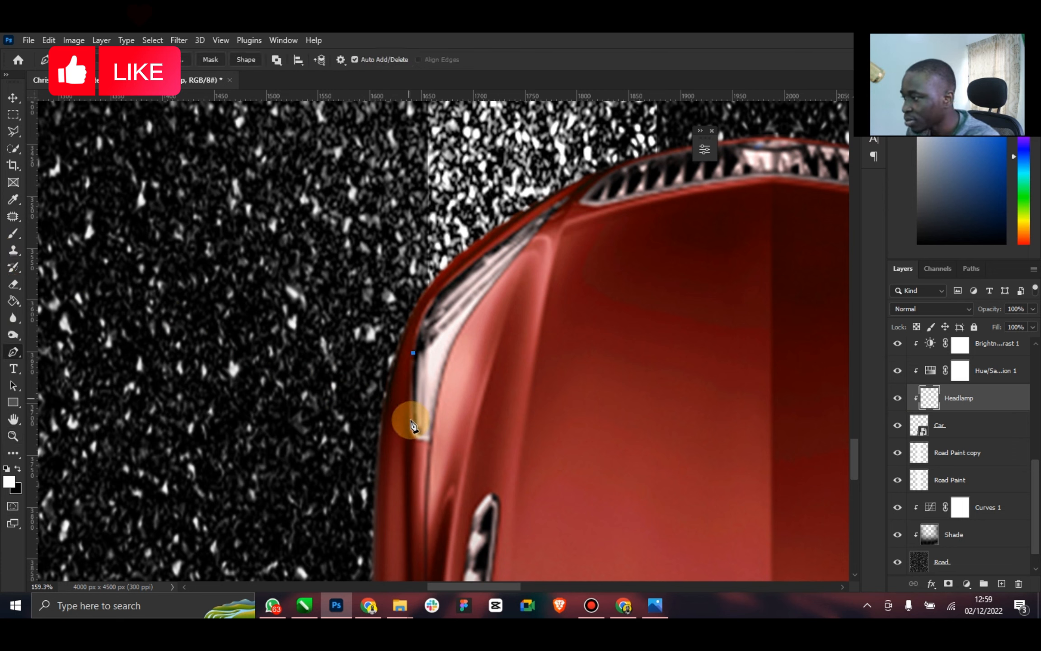
left_click_drag(413, 434, 418, 441)
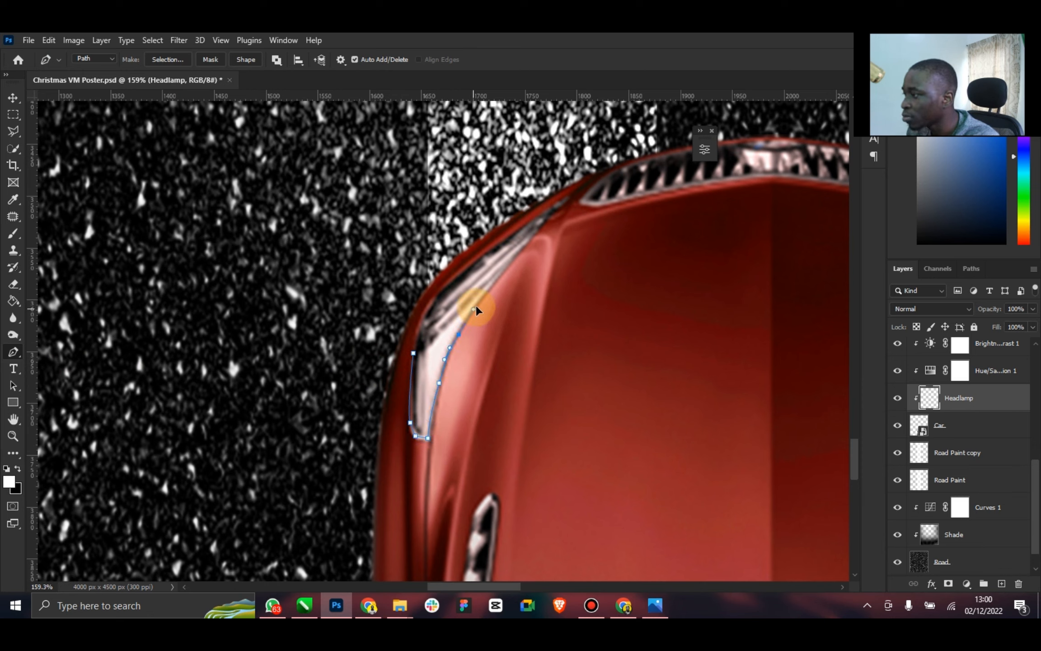
left_click_drag(476, 310, 479, 301)
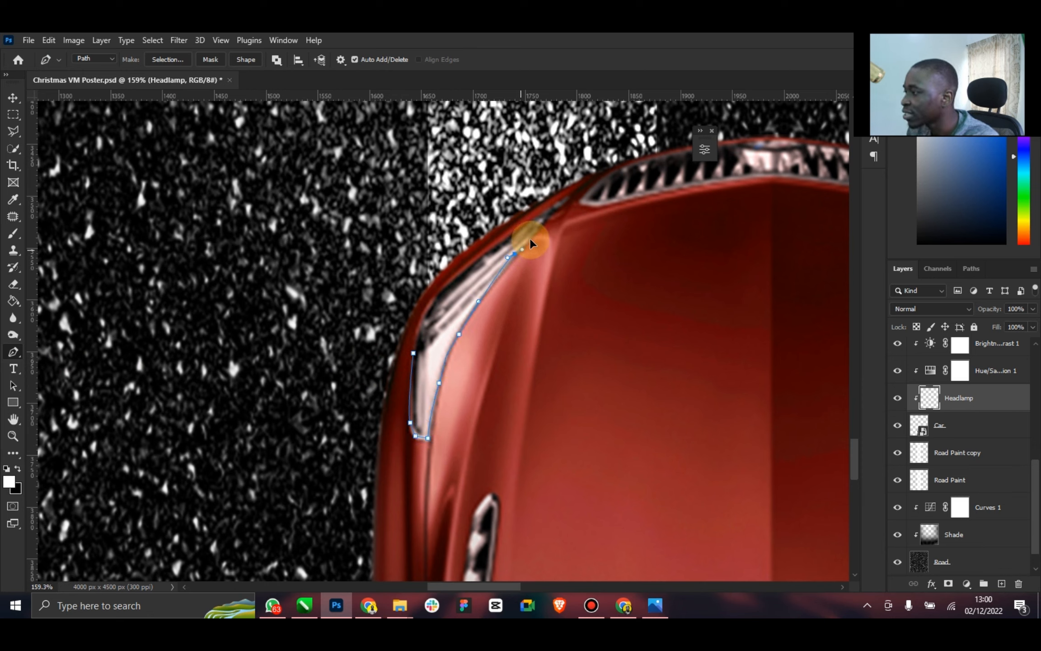
left_click(571, 196)
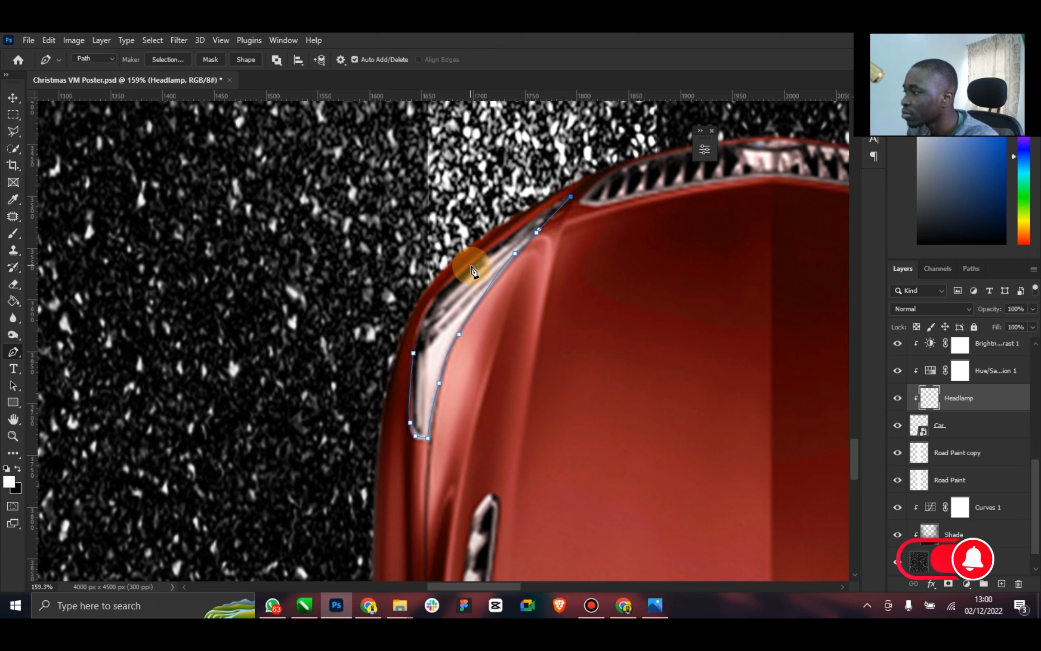
left_click(422, 323)
left_click_drag(411, 368, 411, 367)
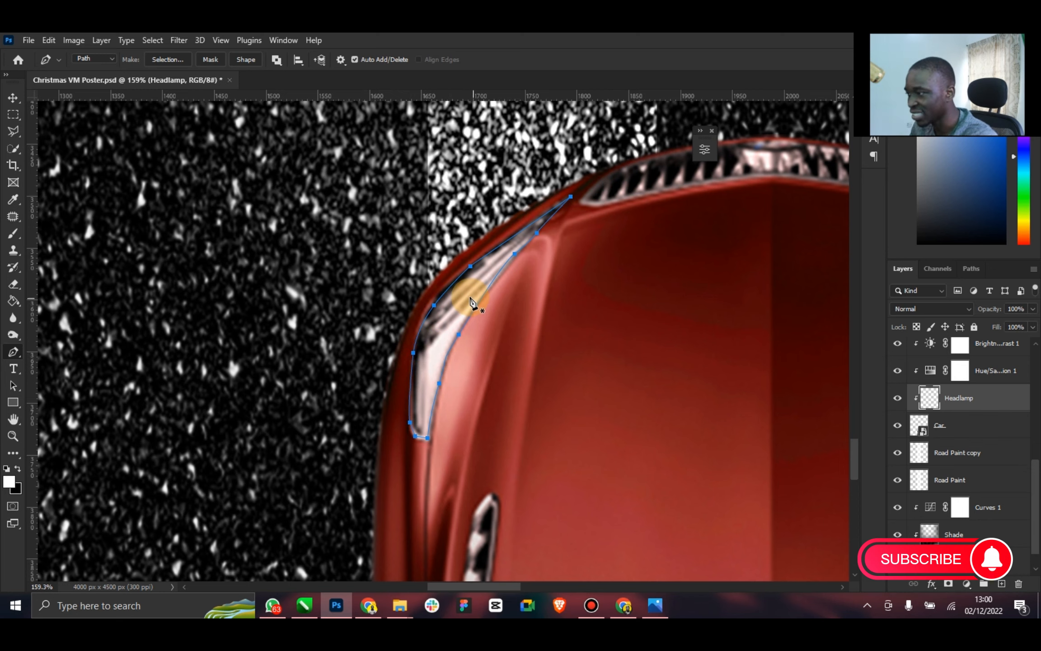
Fill the left headlight path with the white foreground color at 100% opacity and delete the path
right_click(470, 297)
left_click(441, 348)
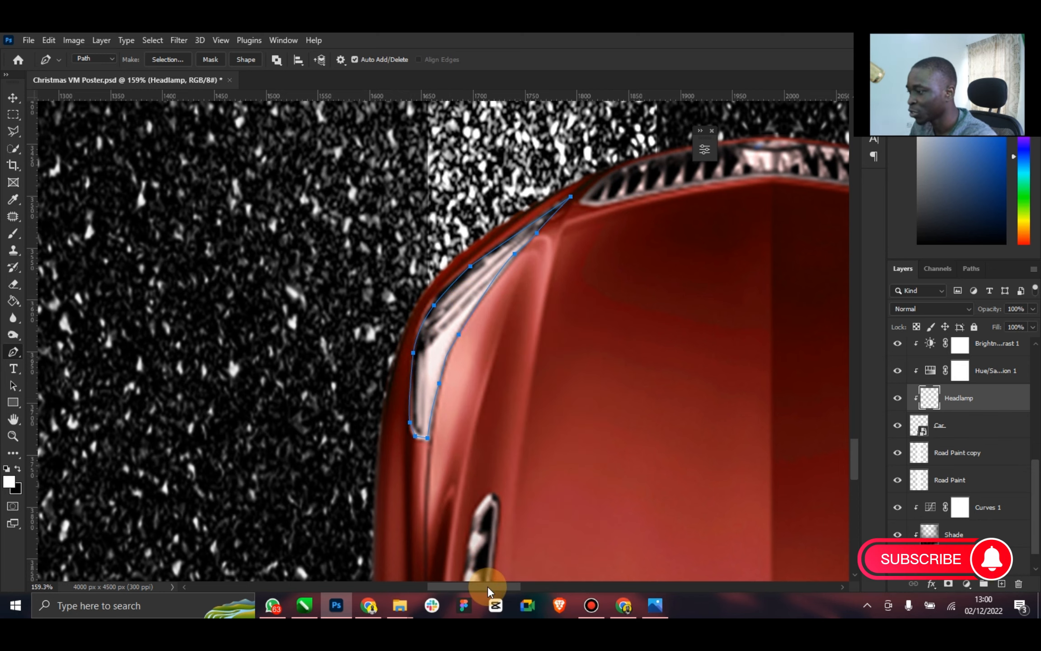
left_click_drag(488, 590, 522, 587)
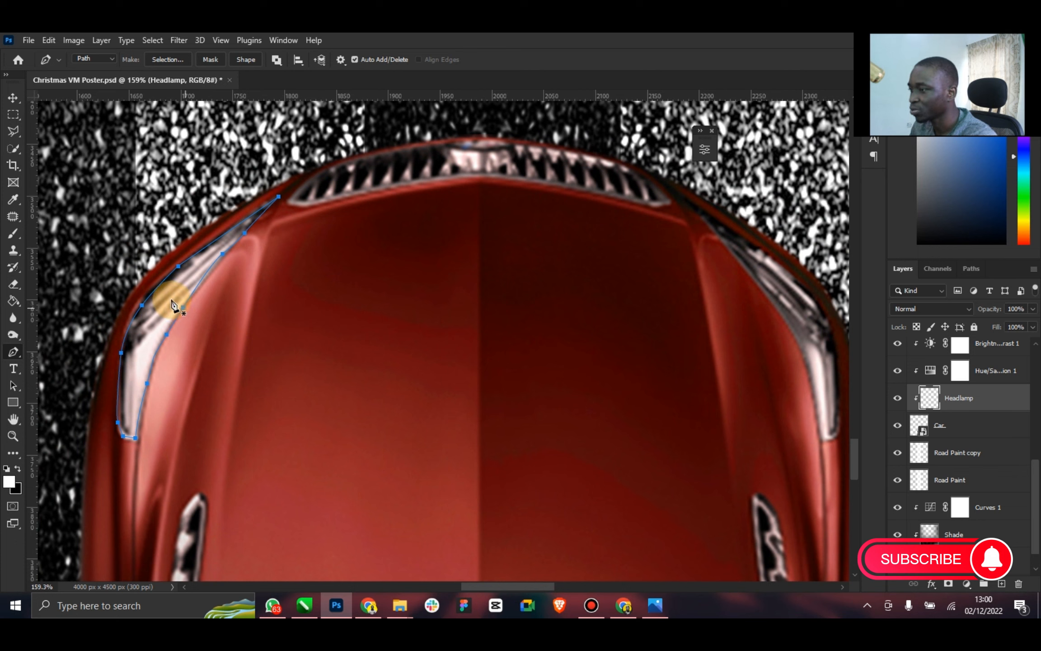
right_click(173, 306)
left_click(187, 384)
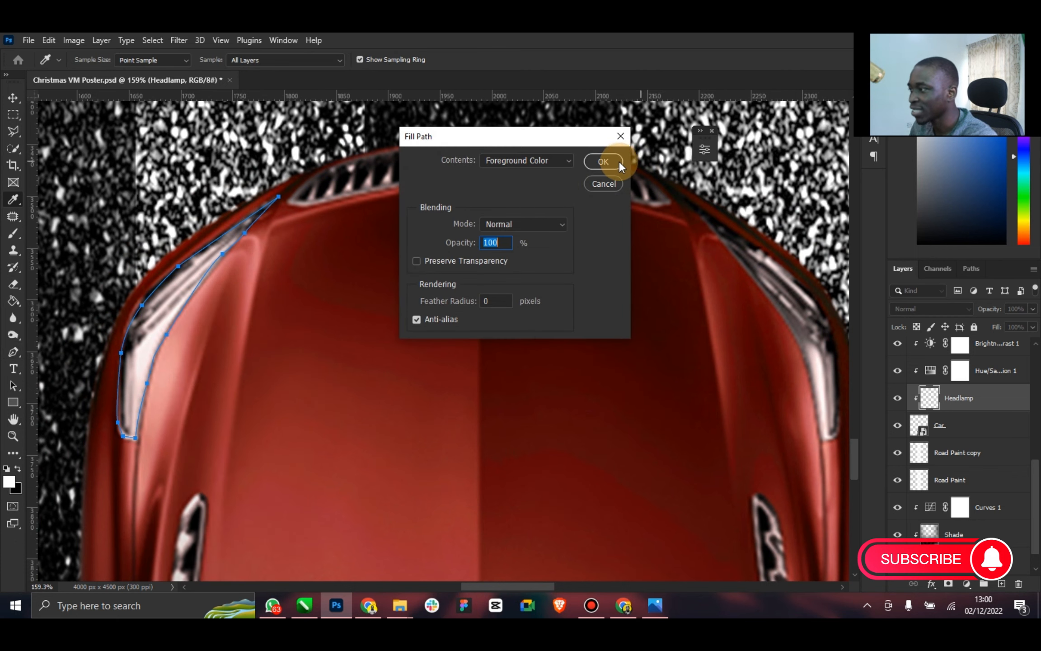
left_click(607, 163)
right_click(467, 262)
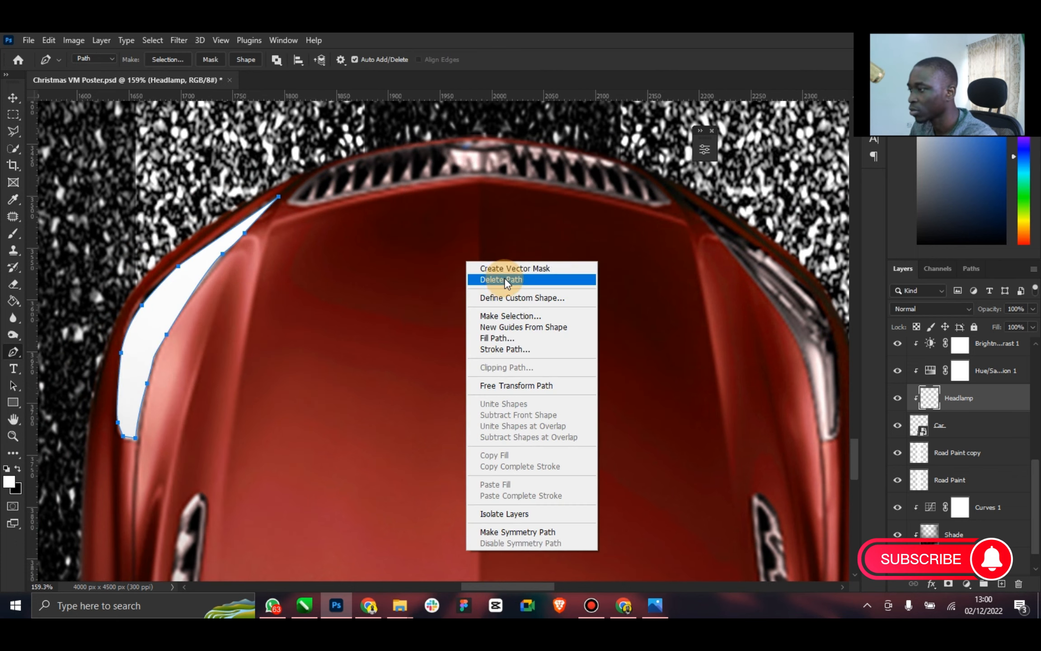
left_click(506, 281)
Trace a closed Pen tool path around the car's right headlight
left_click_drag(523, 583, 574, 584)
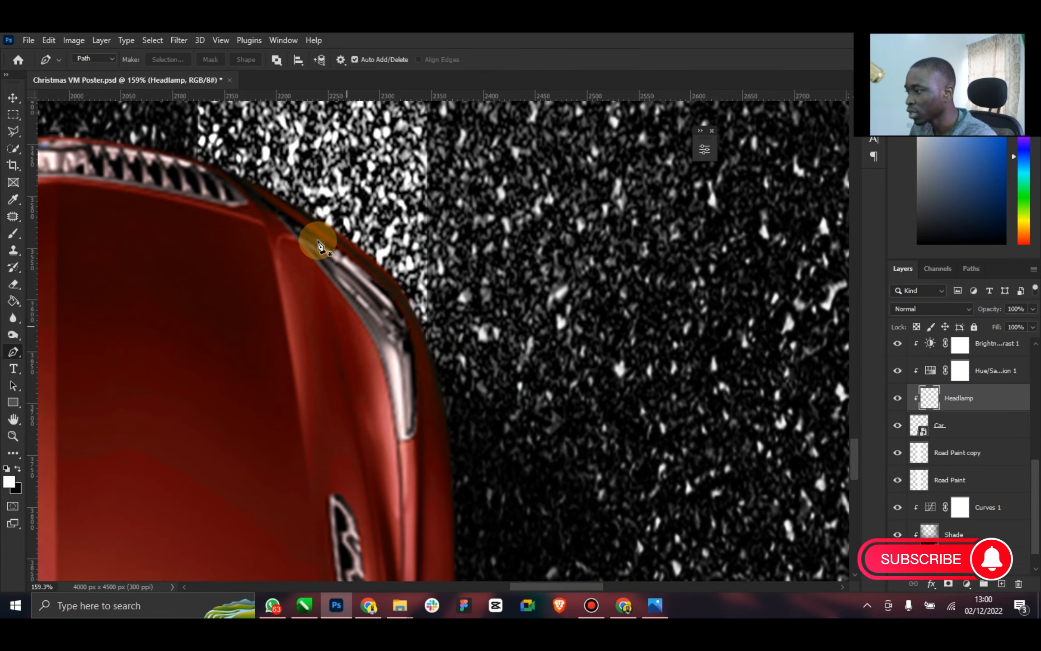
left_click(260, 195)
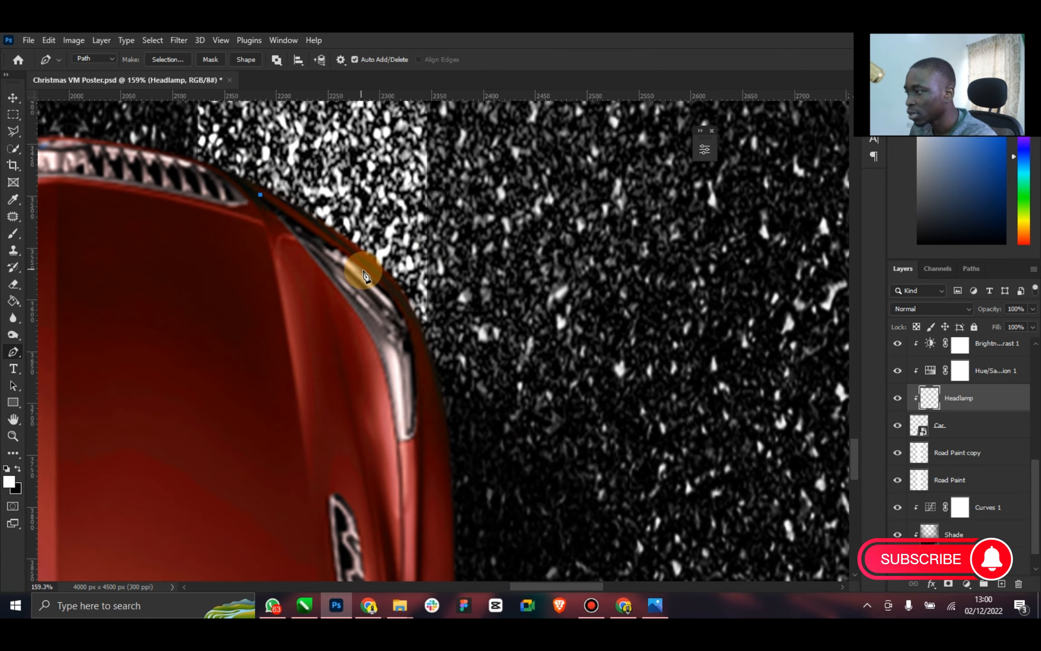
left_click(340, 251)
left_click(361, 268)
left_click(384, 287)
left_click(417, 399)
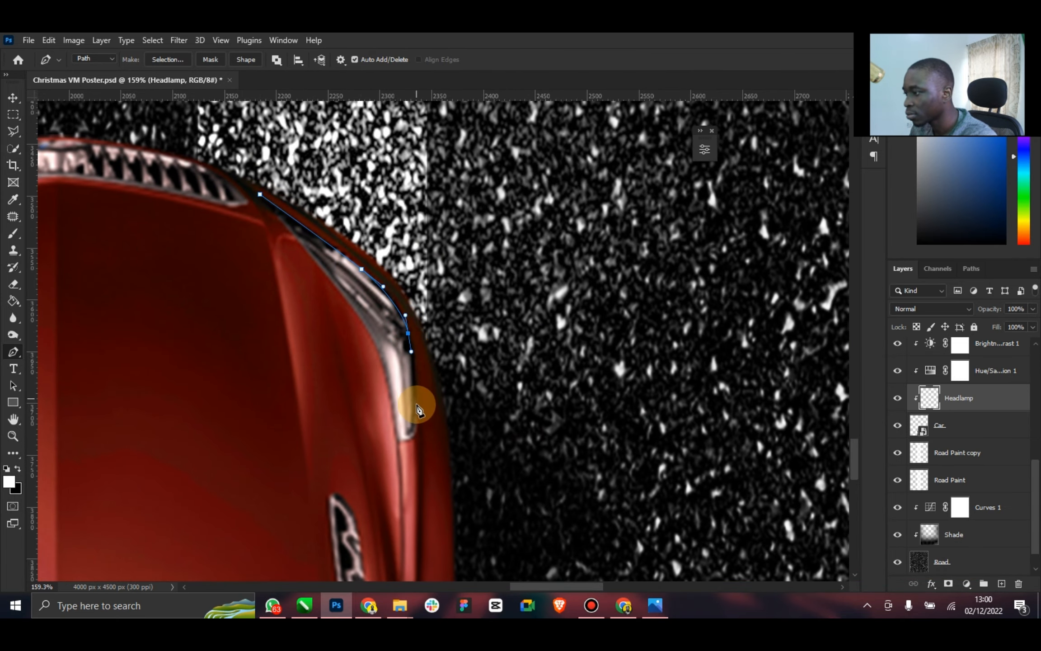
left_click_drag(413, 433, 399, 440)
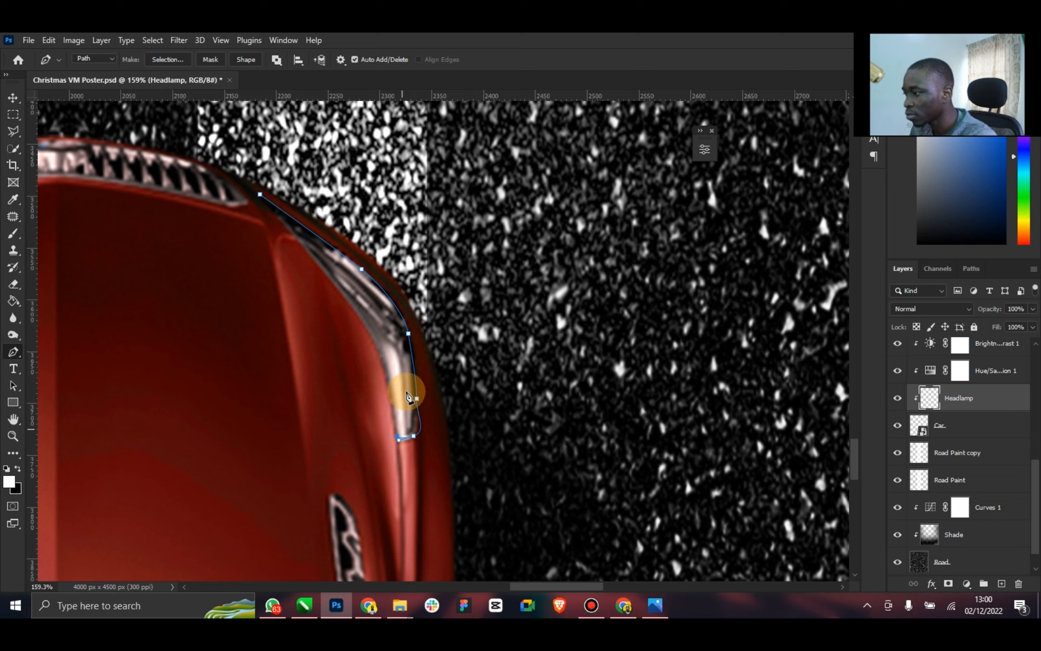
key("ctrl+z")
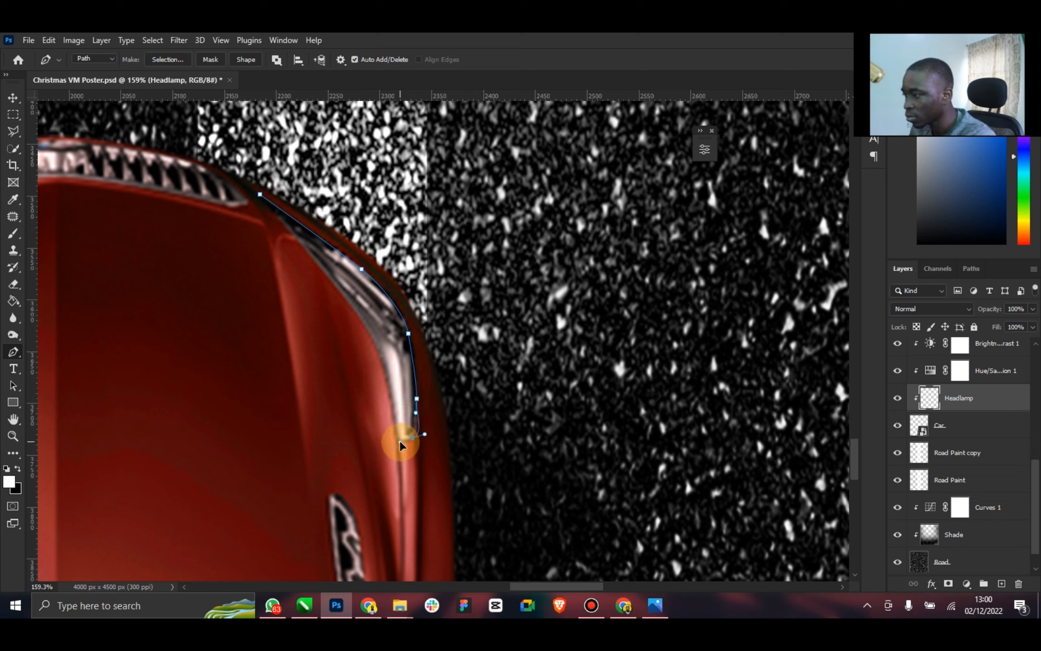
left_click_drag(398, 445, 396, 439)
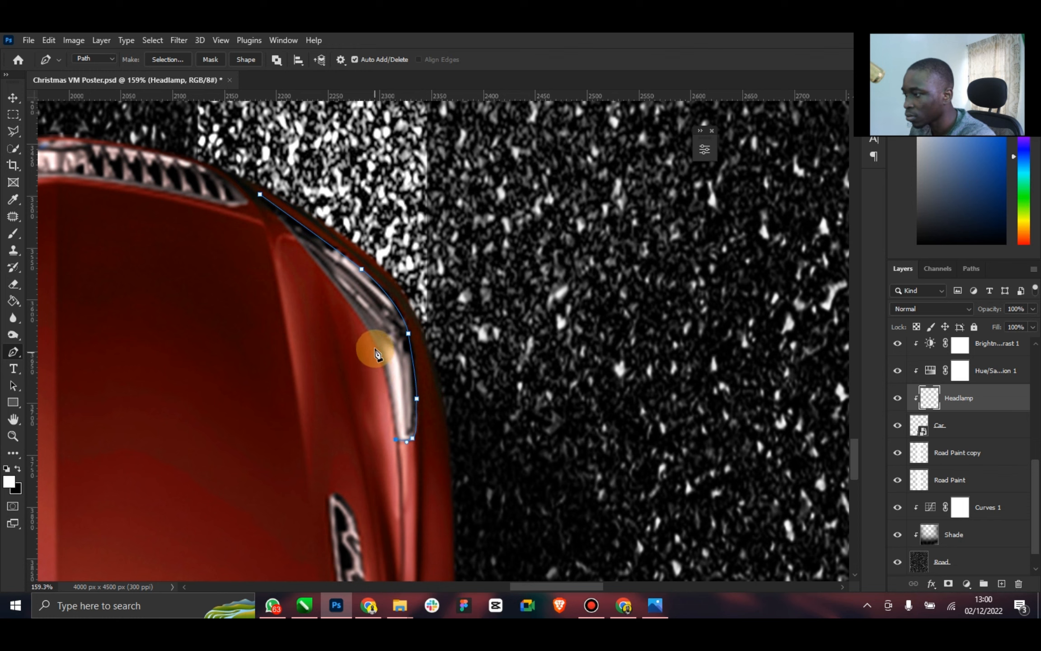
left_click_drag(375, 340, 363, 321)
left_click(294, 232)
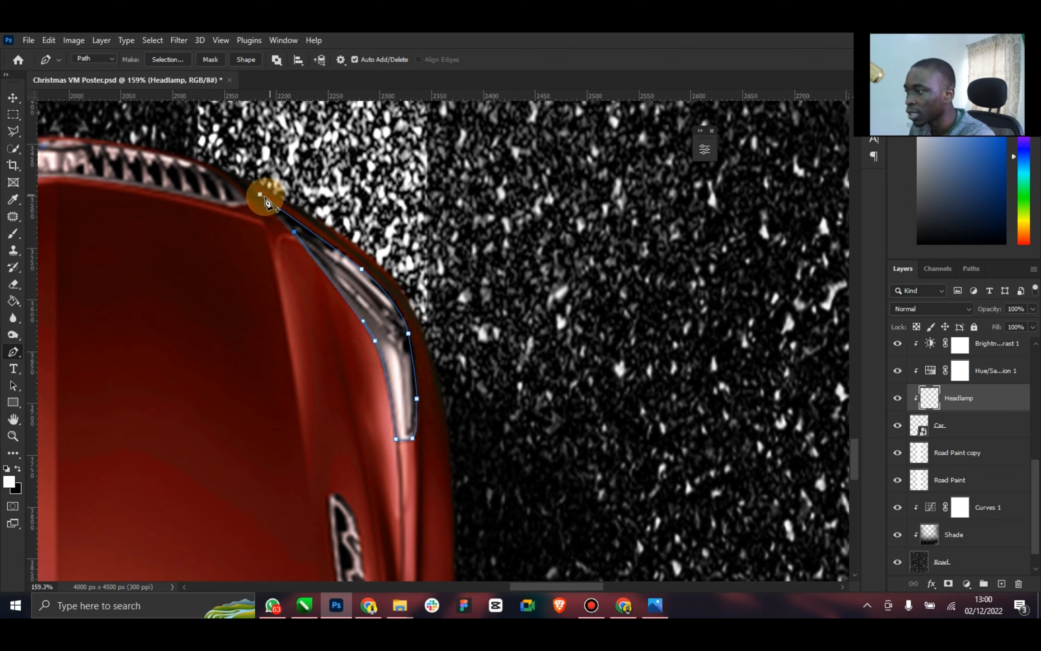
left_click(261, 197)
Fill the right headlight path with the white foreground color in Normal mode at 100% opacity and delete the path
right_click(302, 192)
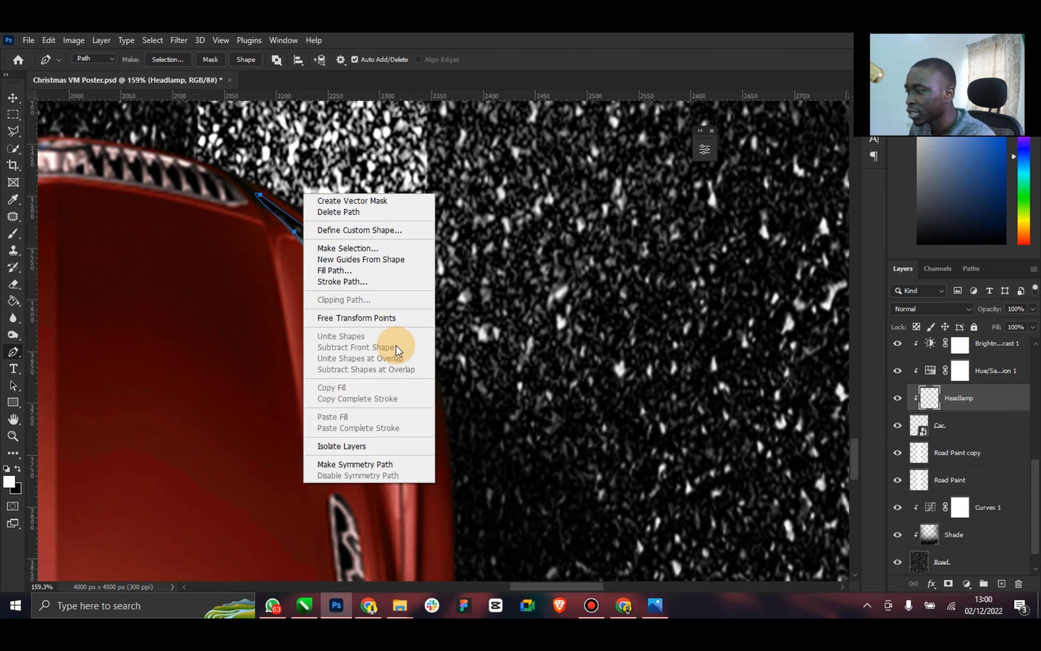
left_click(349, 270)
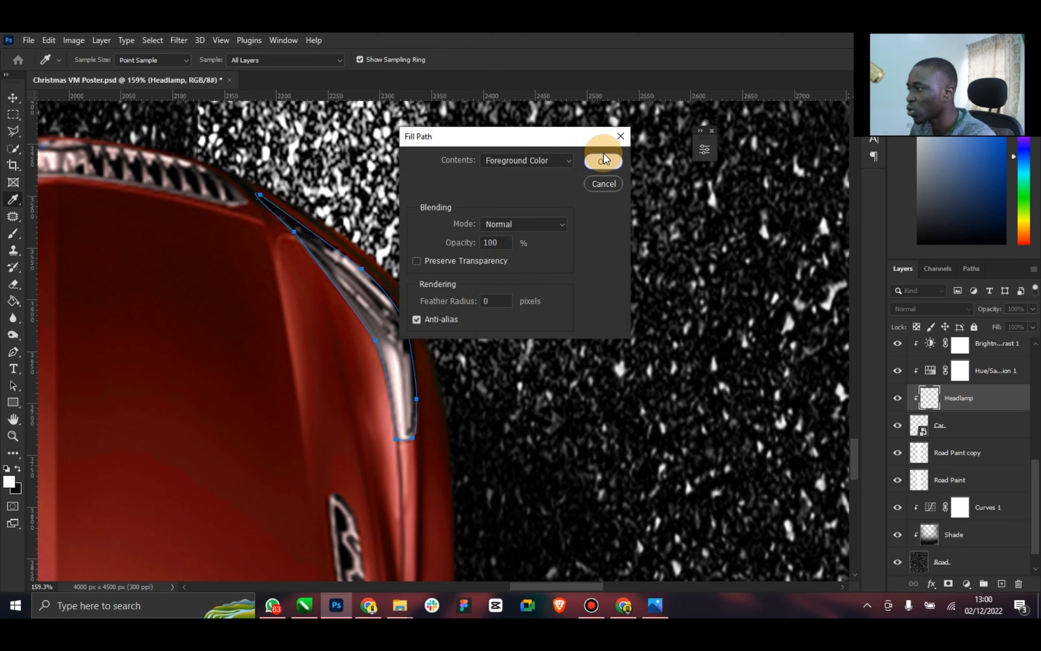
left_click(603, 164)
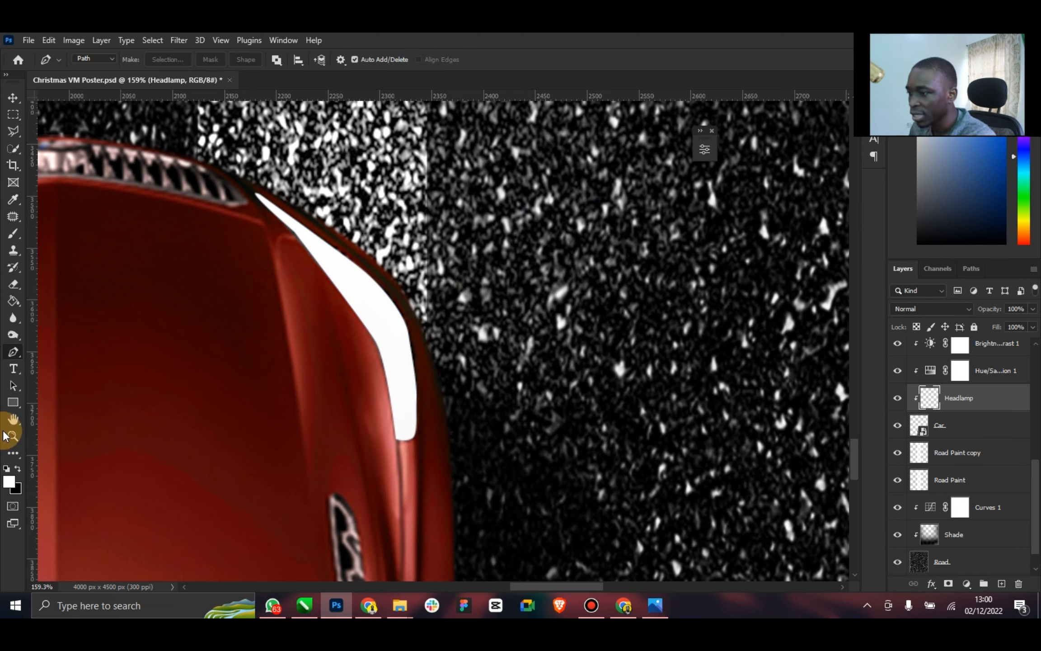
Soften the white headlight shapes on the Headlamp layer with a Gaussian Blur of 7.0 pixels radius
left_click(12, 420)
left_click(12, 436)
left_click_drag(444, 517, 508, 457)
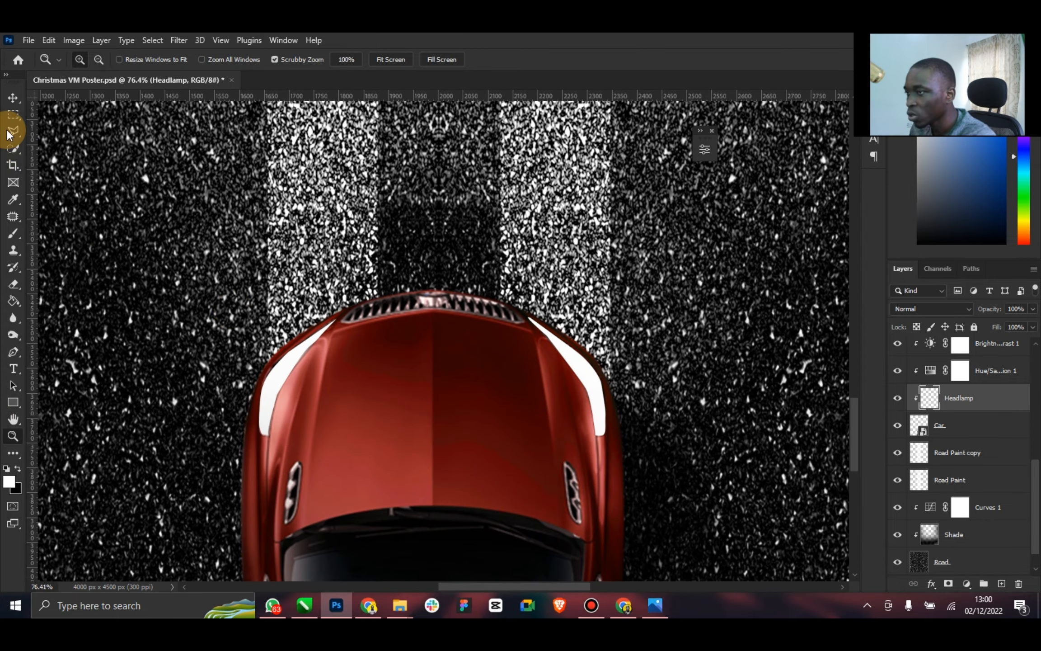
left_click(12, 98)
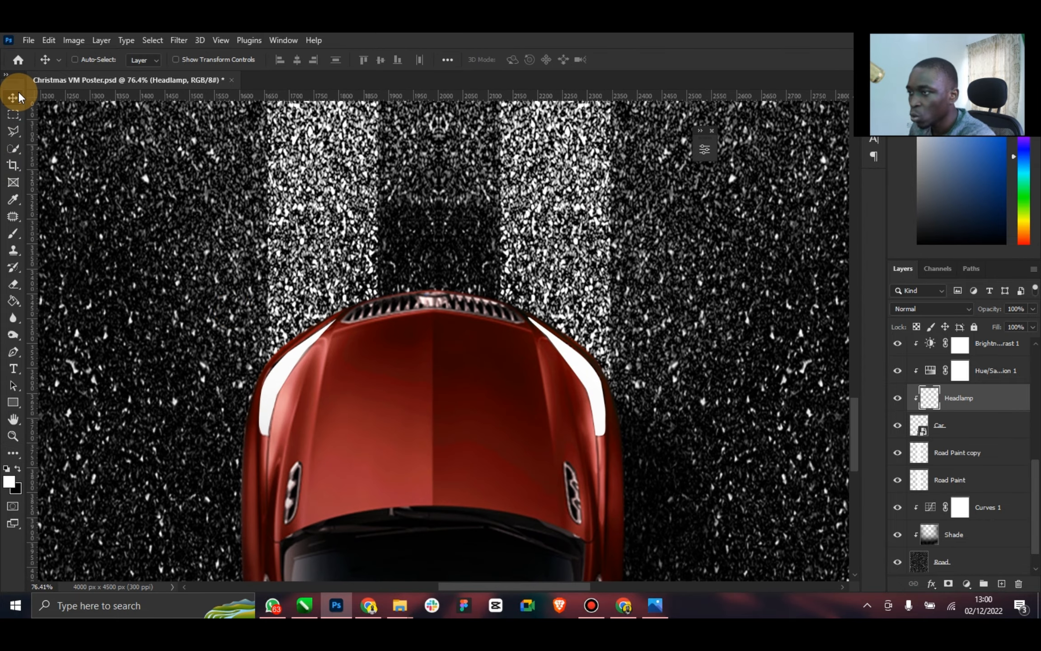
left_click(180, 41)
mouse_move(284, 210)
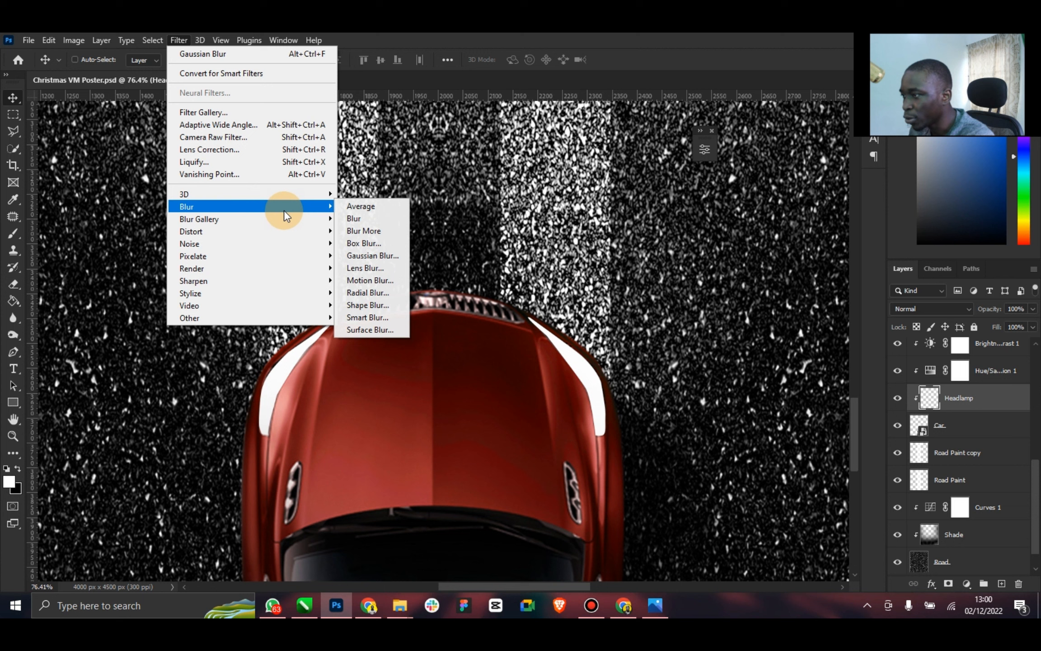
left_click(371, 256)
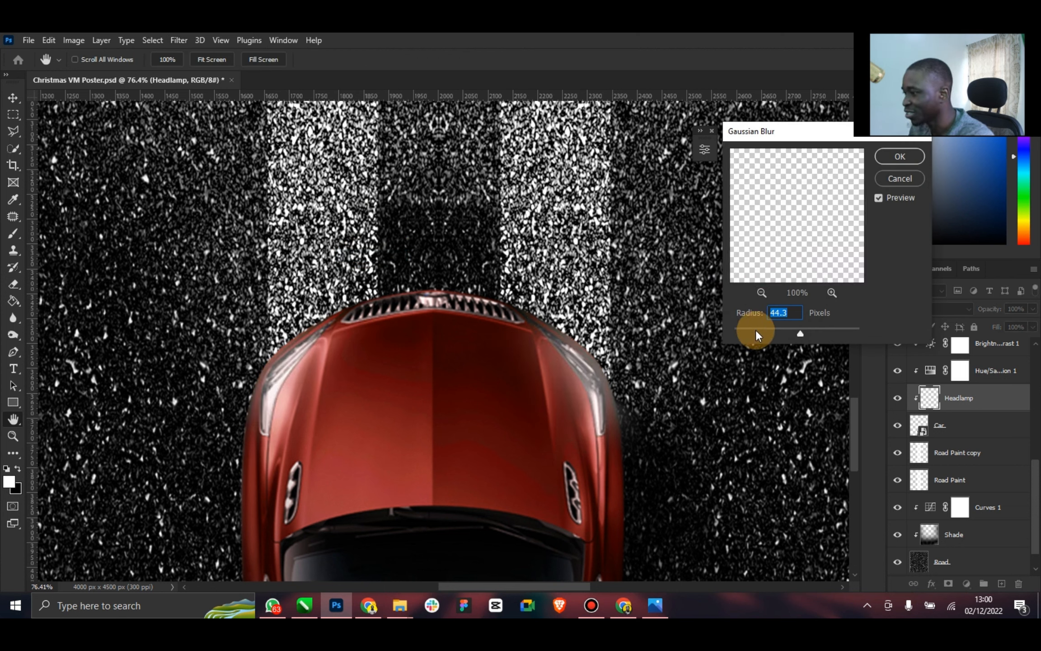
left_click_drag(766, 330, 760, 333)
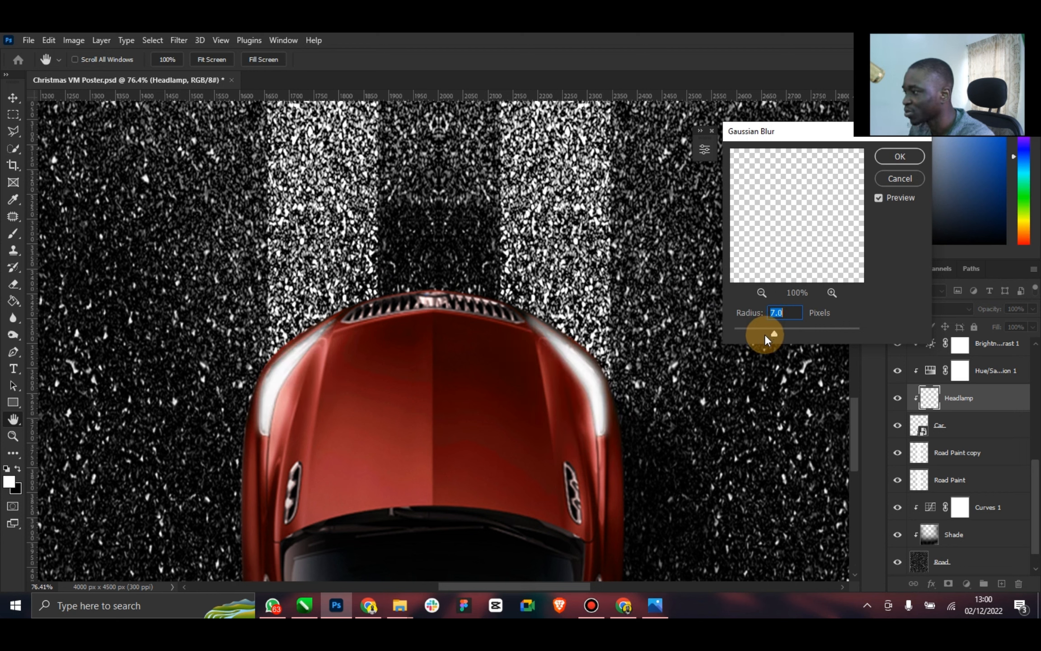
left_click(894, 159)
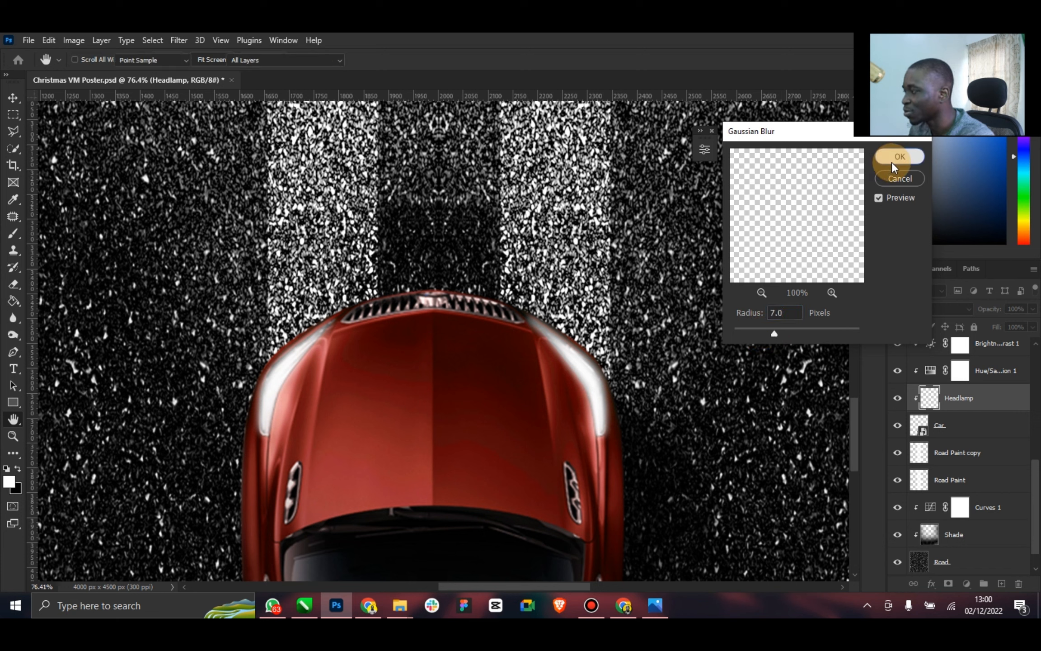
Blend the Headlamp layer with Overlay mode and add a duplicate of it clipped to the Car layer
left_click(947, 308)
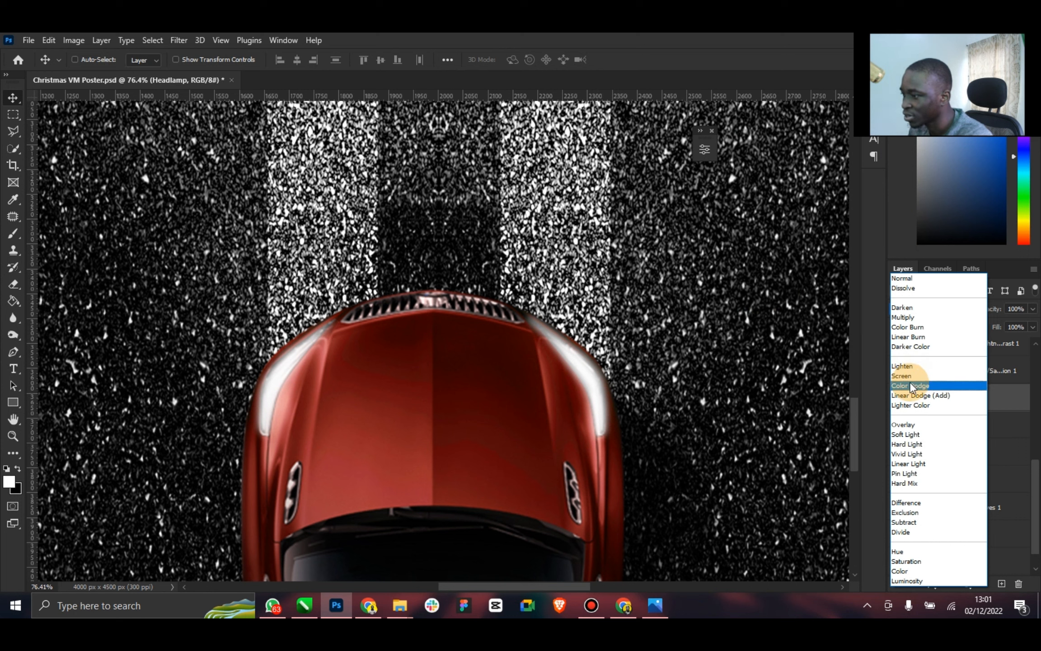
left_click(914, 425)
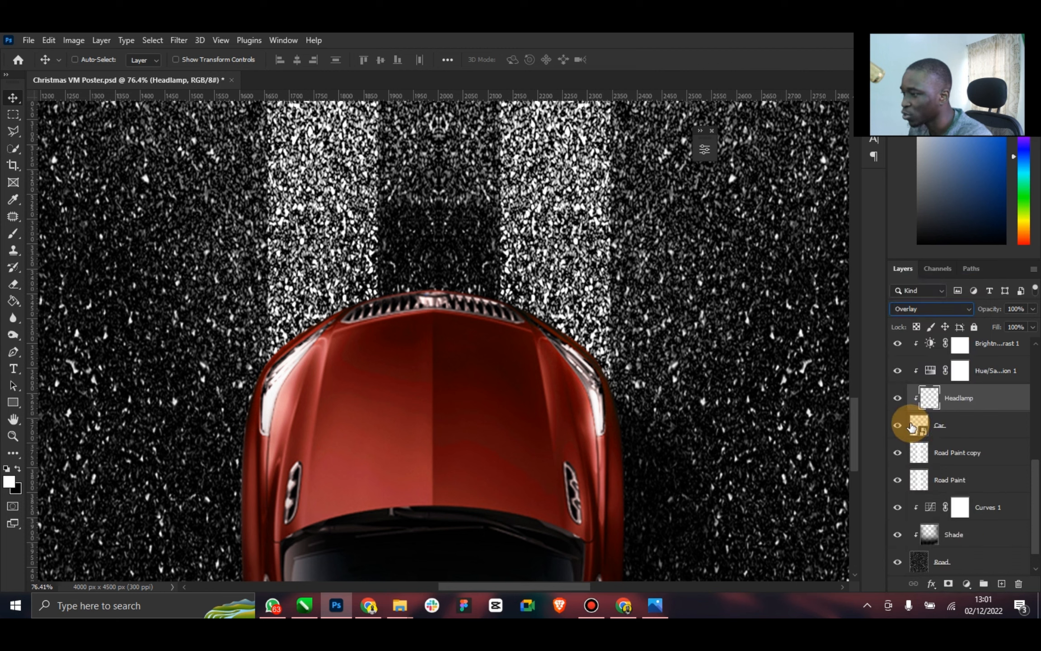
left_click_drag(936, 413, 957, 411)
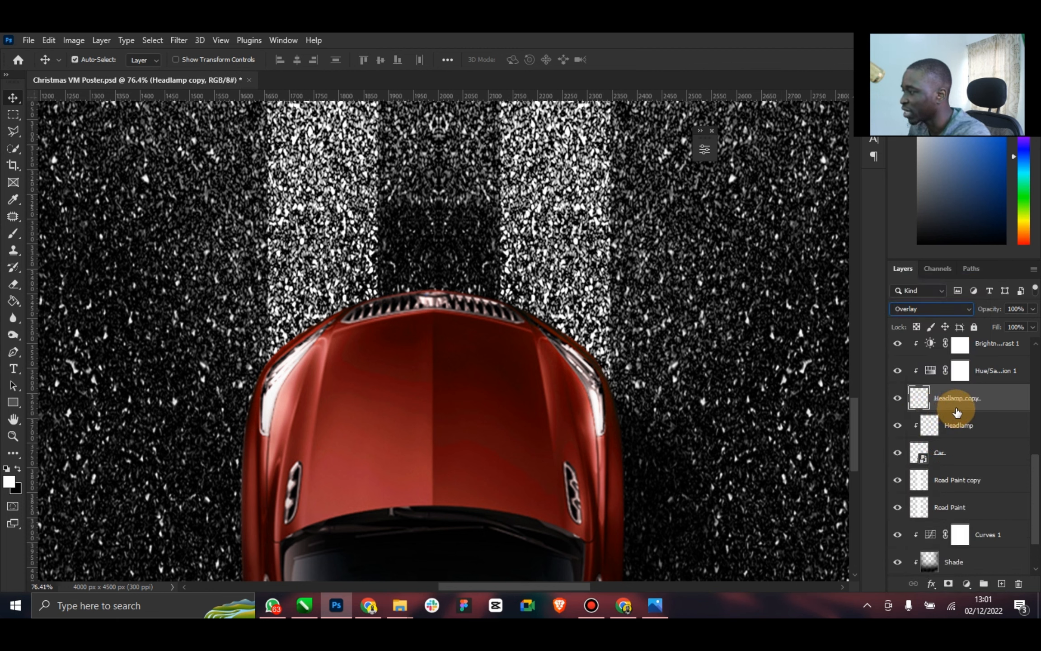
right_click(965, 405)
left_click(867, 287)
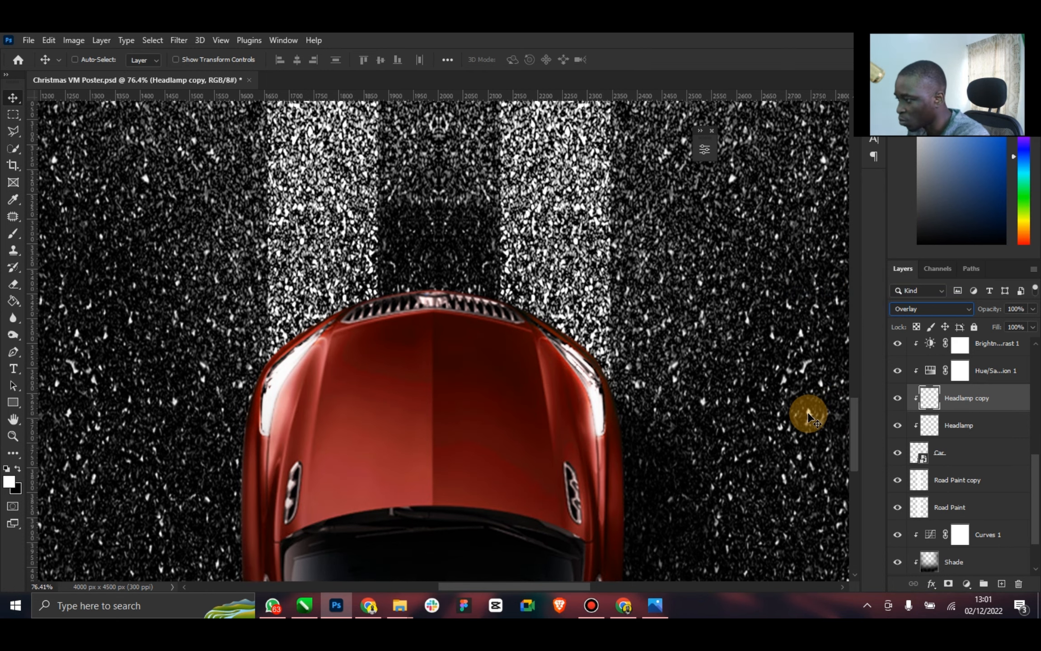
Examine the glow of the car's headlamps in the full poster and close up
double_click(9, 421)
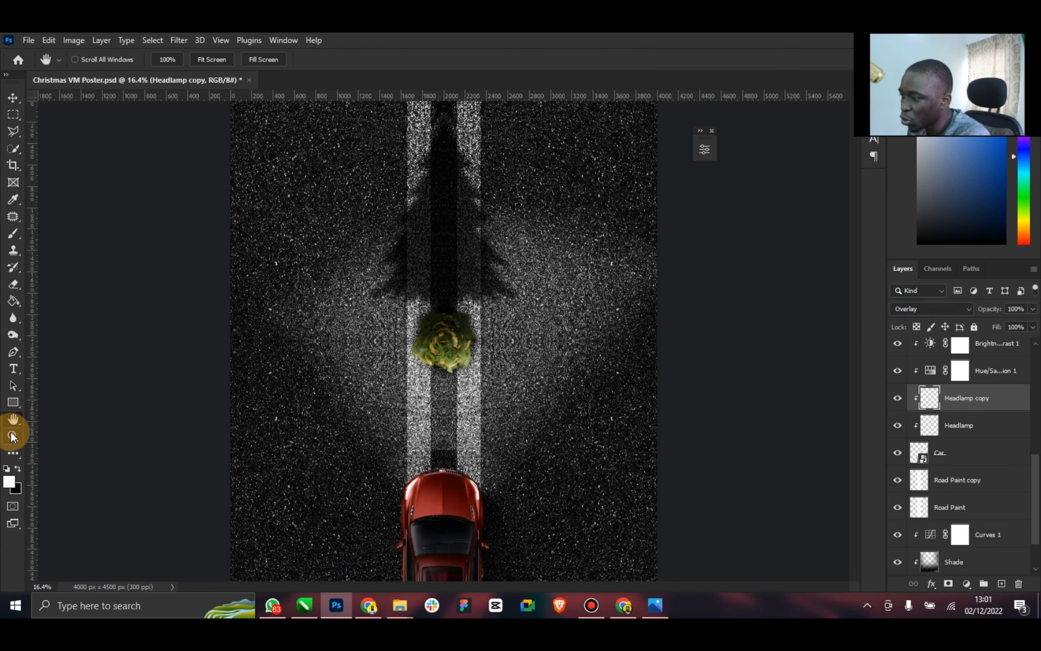
left_click(13, 437)
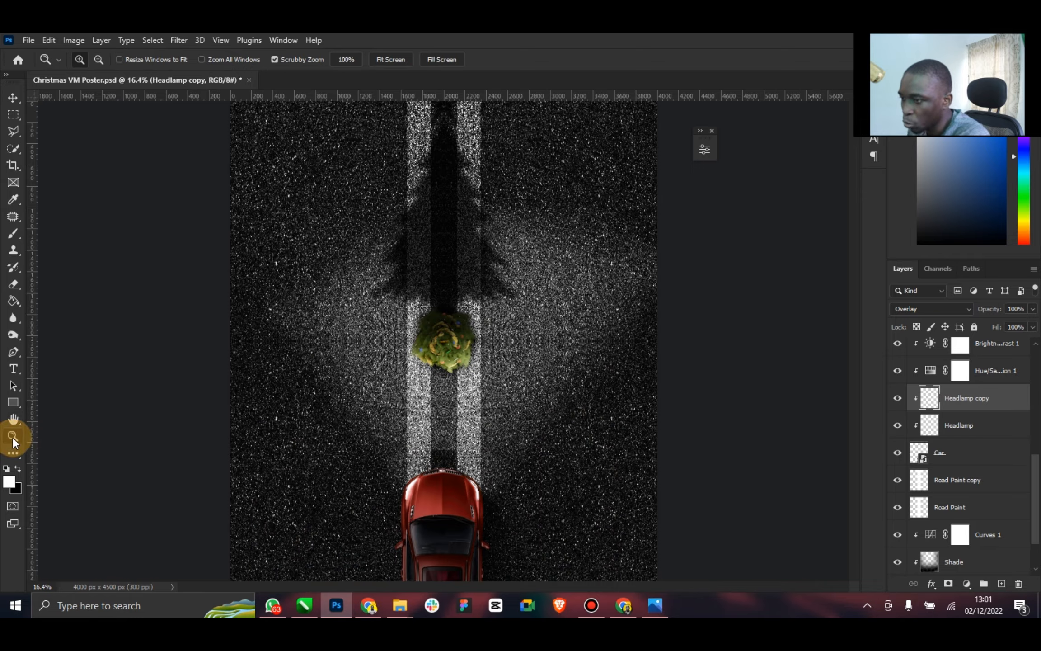
left_click_drag(432, 497, 374, 492)
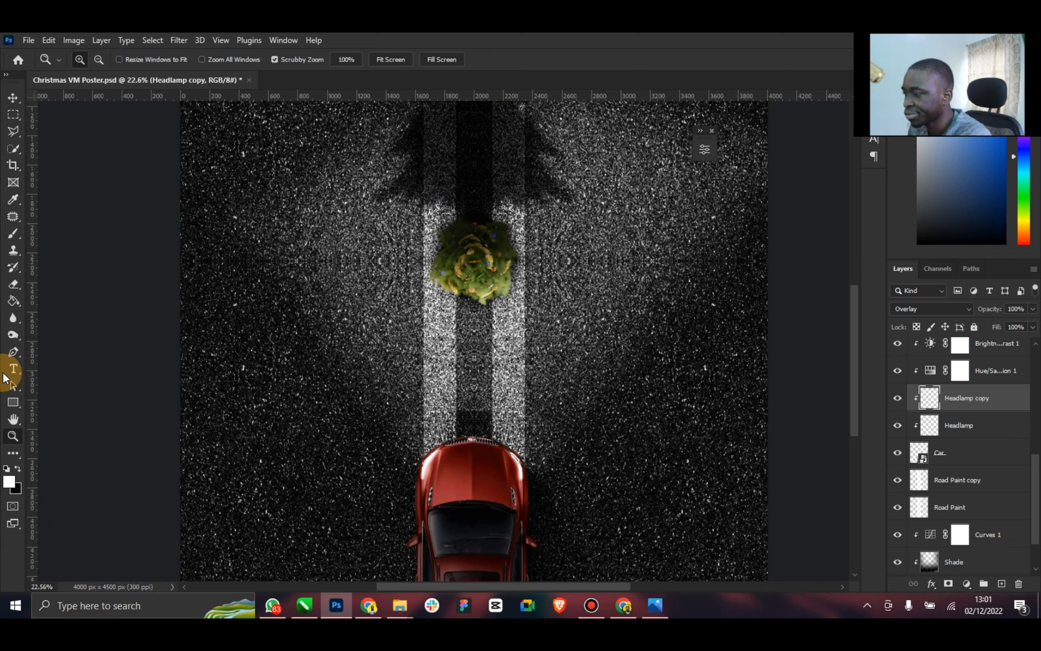
double_click(14, 419)
left_click(11, 433)
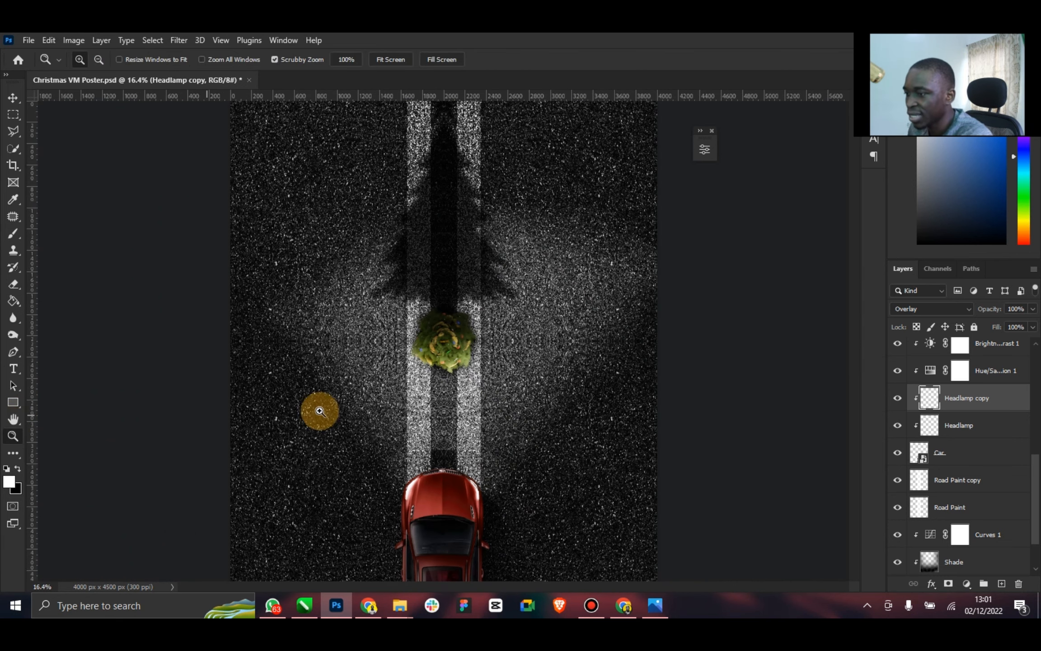
mouse_move(484, 400)
left_mouse_down()
mouse_move(448, 400)
mouse_move(470, 396)
left_mouse_up()
left_click(12, 98)
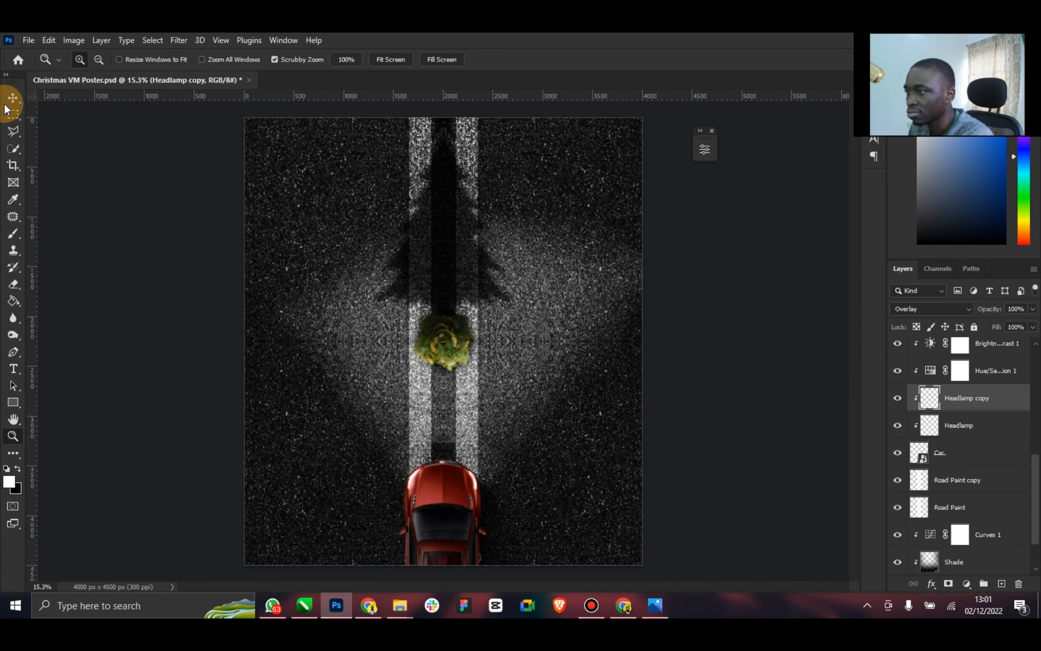
Compare the poster with the reference car-headlight image
left_click(664, 600)
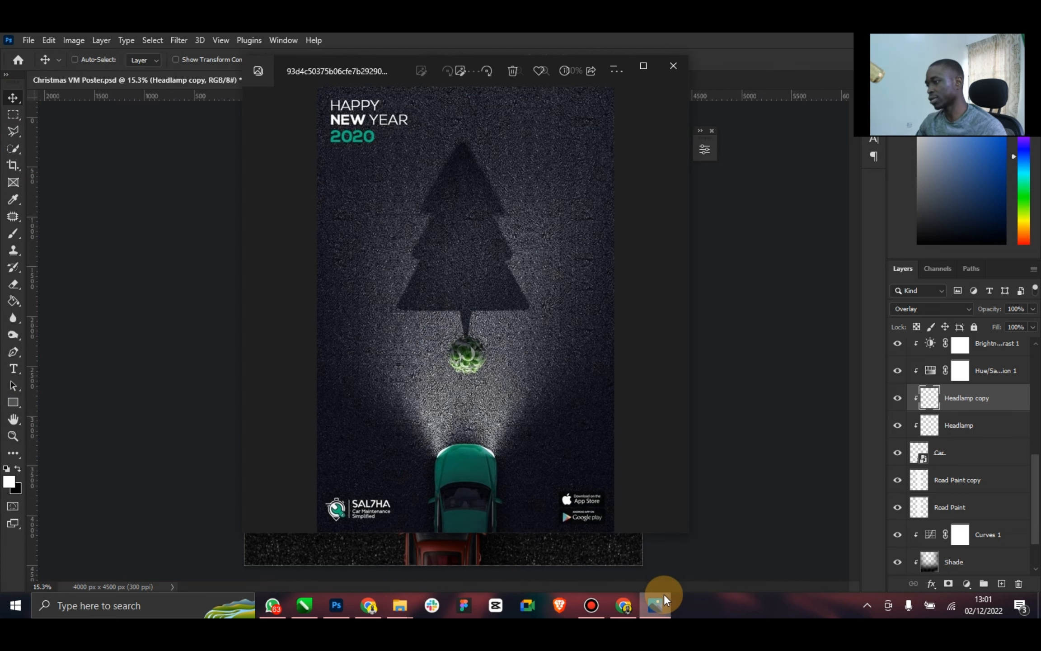
left_click(664, 596)
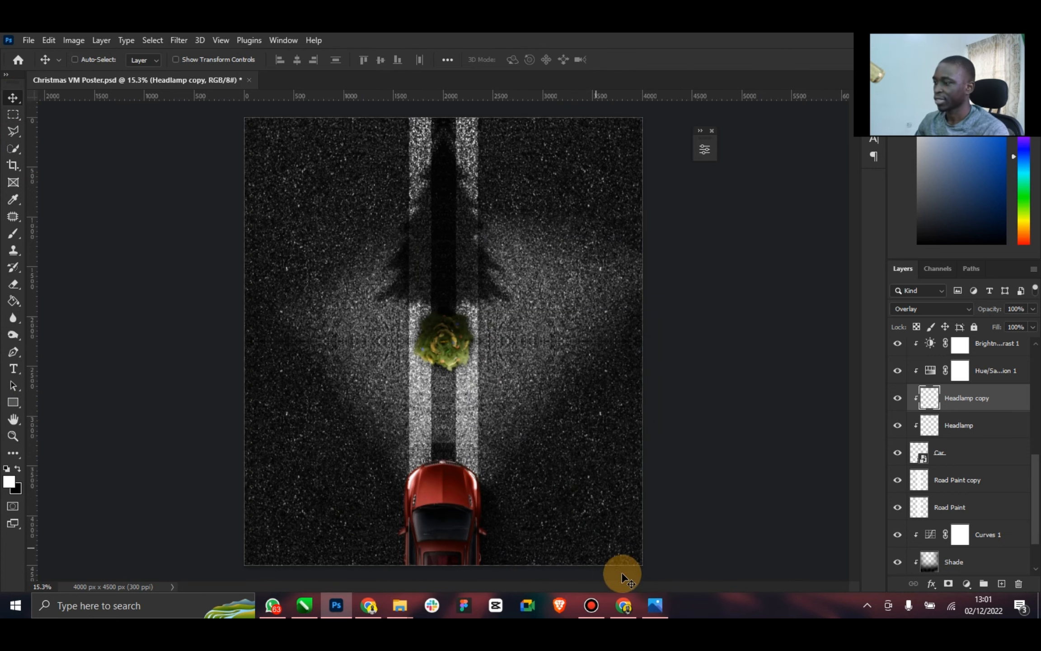
left_click(645, 604)
left_click(646, 604)
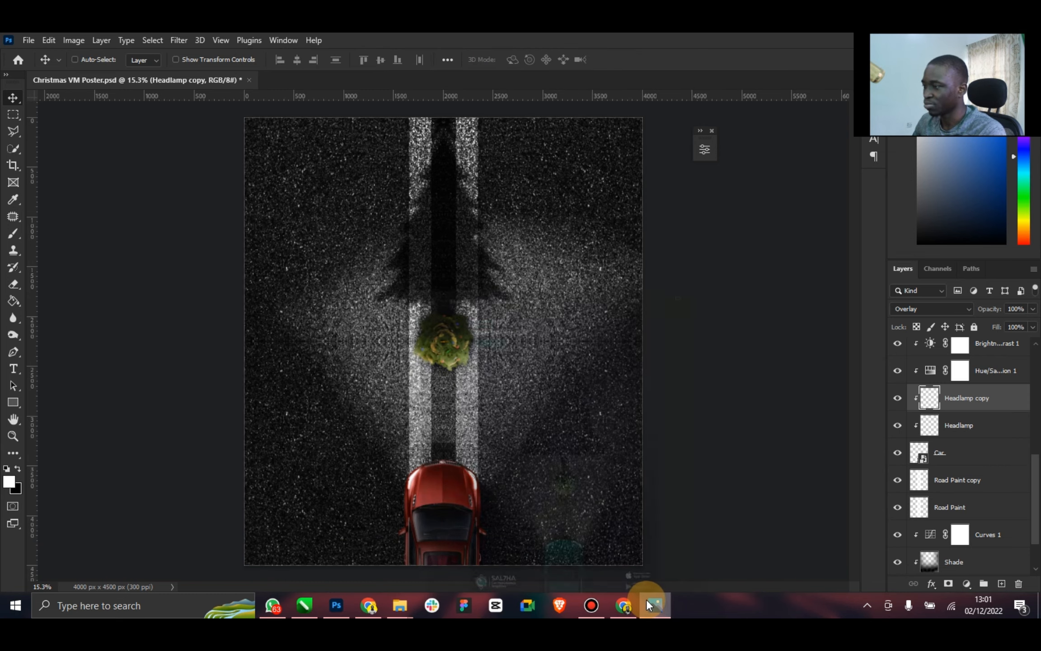
left_click(19, 437)
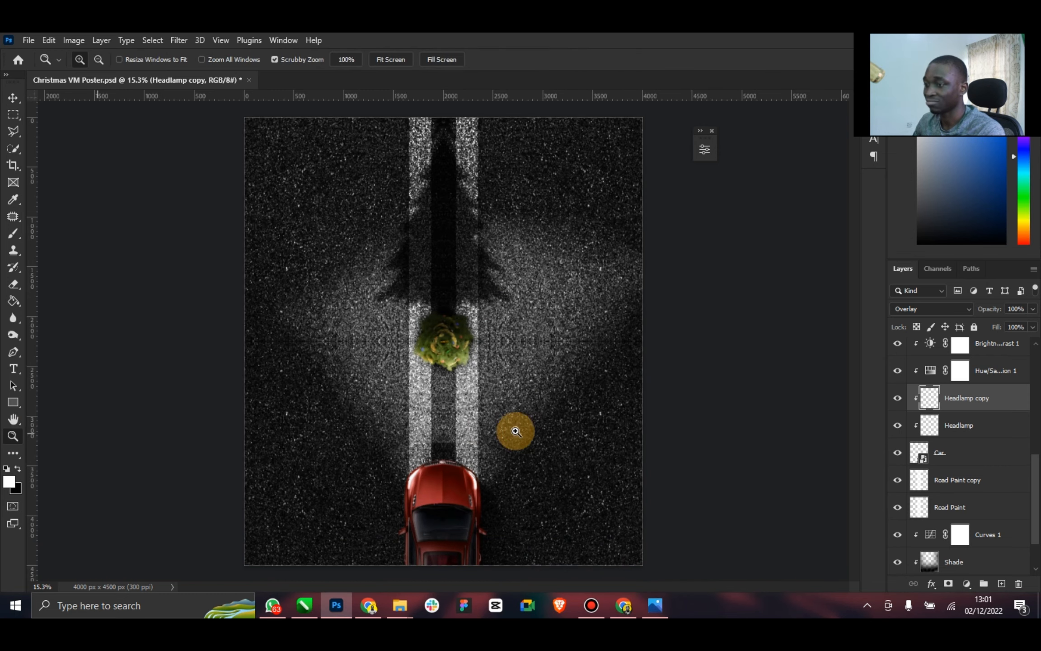
left_click_drag(513, 430, 509, 427)
left_click(13, 97)
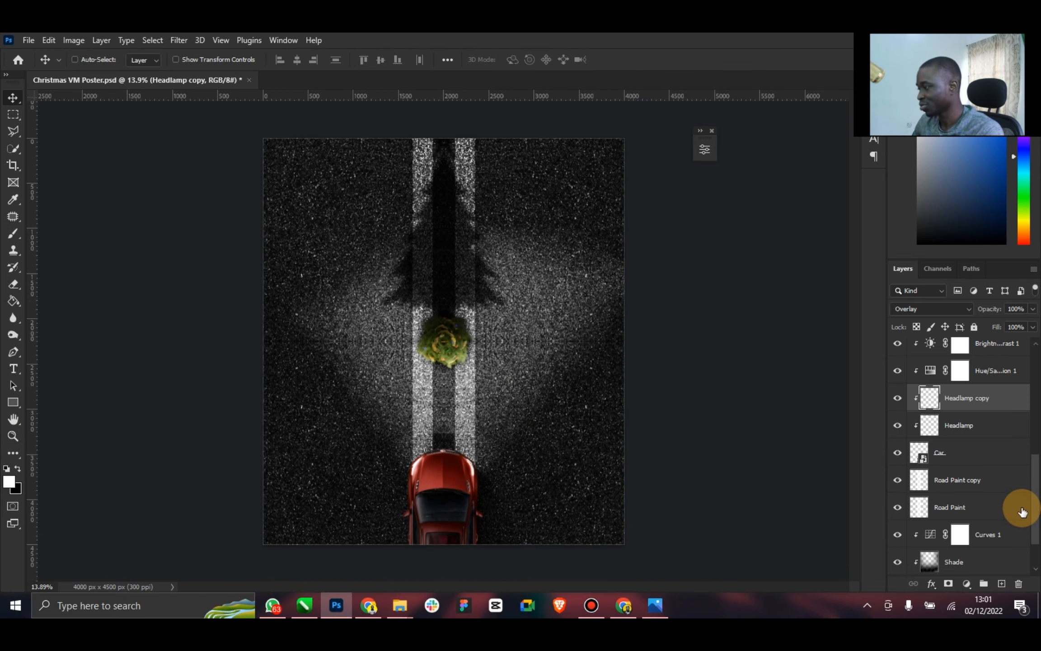
Add a dark blue (#011b57) solid color fill layer directly above the Curves 1 adjustment
scroll(1017, 508, "down", 2)
left_click(995, 473)
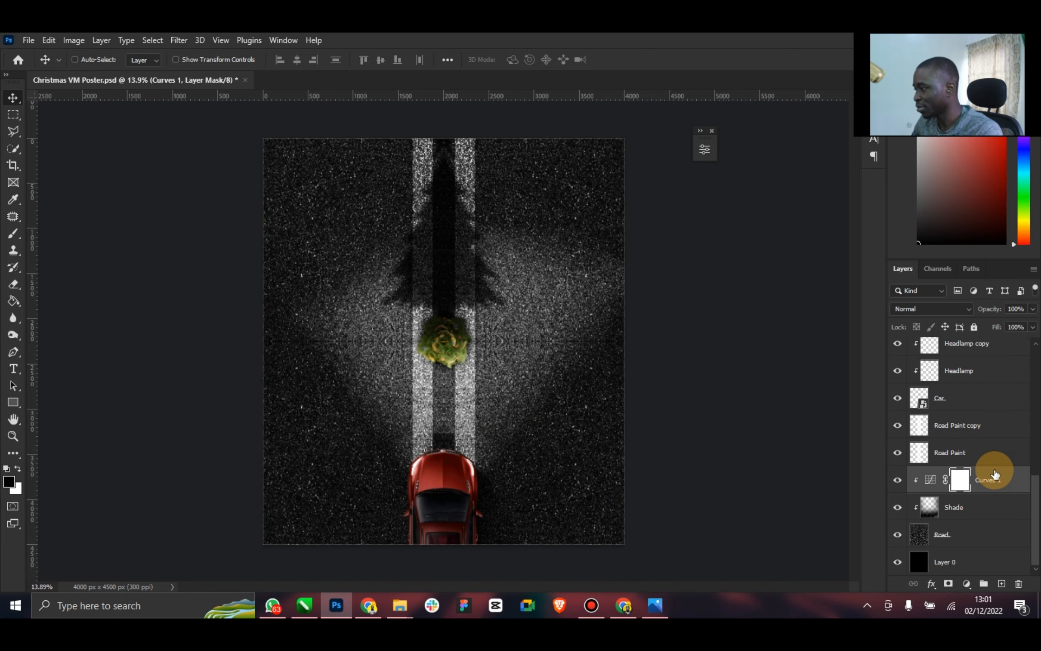
left_click(967, 584)
left_click(957, 349)
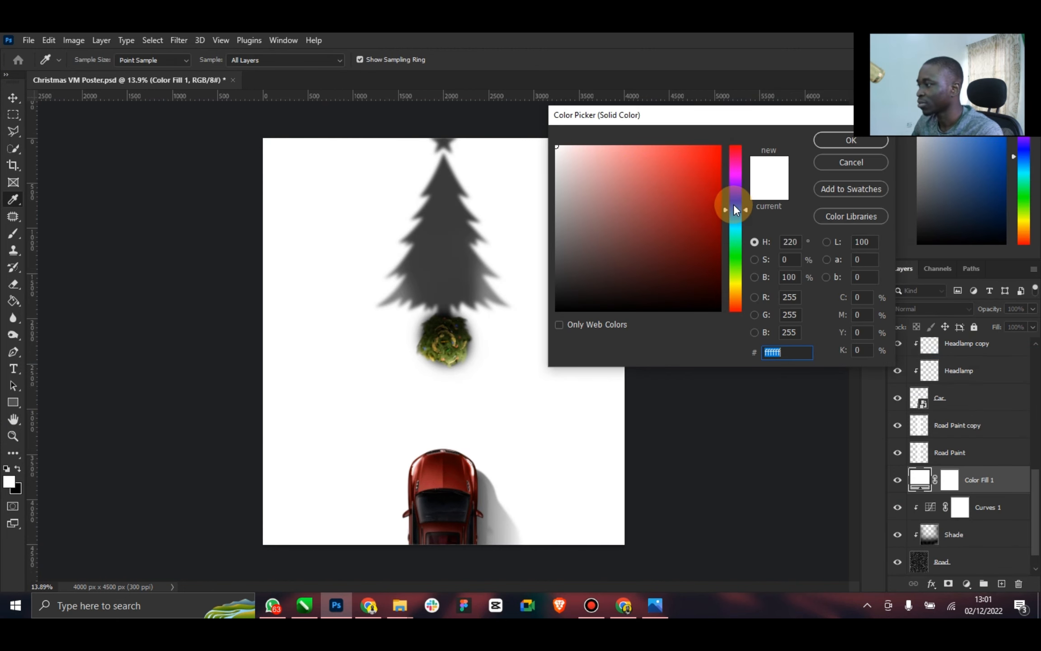
left_click(727, 203)
left_click_drag(702, 186, 737, 143)
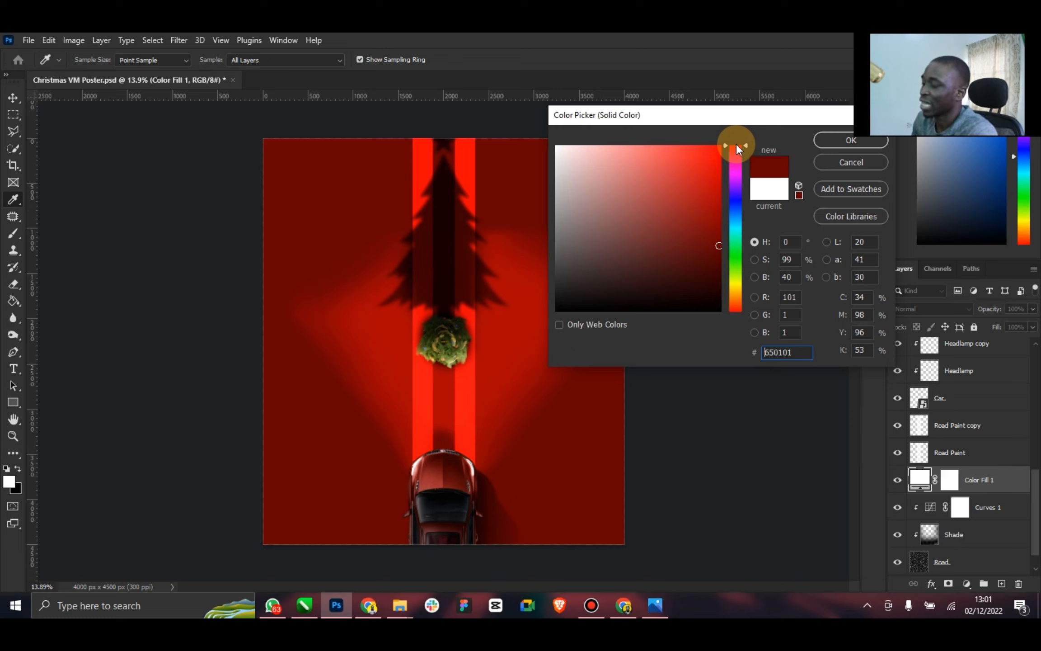
mouse_move(706, 244)
left_mouse_down()
mouse_move(716, 264)
mouse_move(710, 247)
mouse_move(739, 202)
mouse_move(720, 255)
left_mouse_up()
left_click(862, 141)
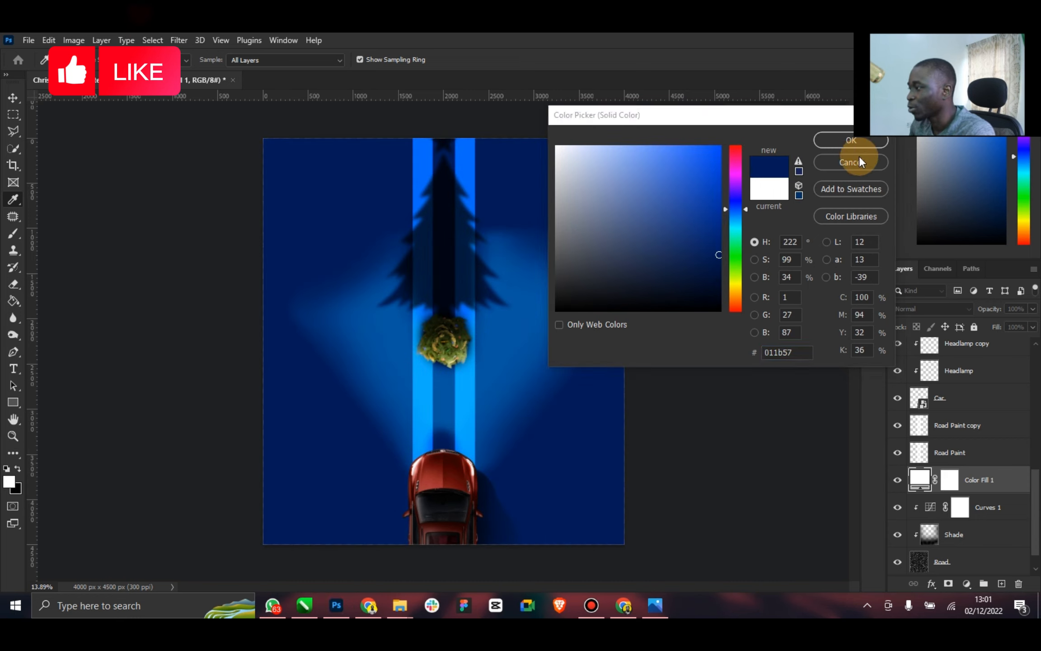
left_click(840, 141)
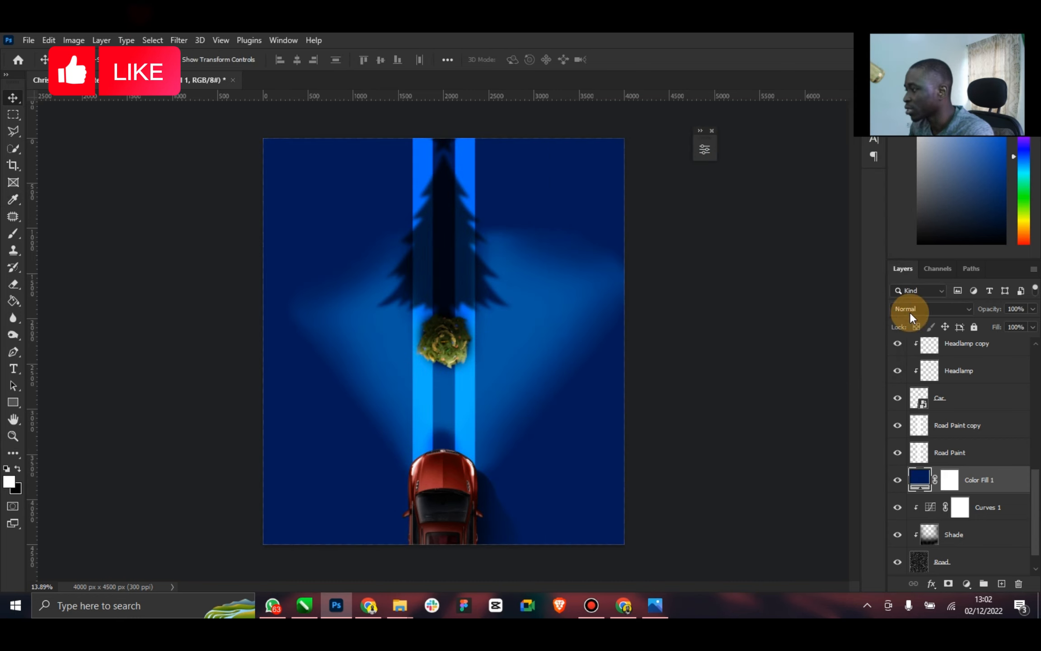
Blend the blue color fill layer with Color mode at 32% opacity and 27% fill
left_click(937, 313)
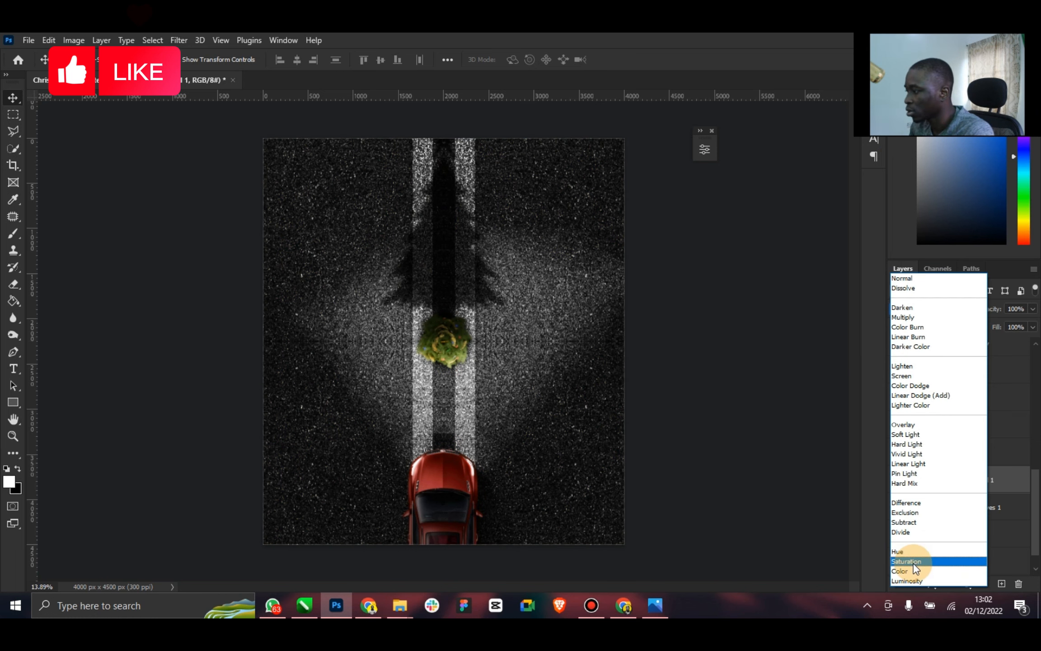
left_click(909, 571)
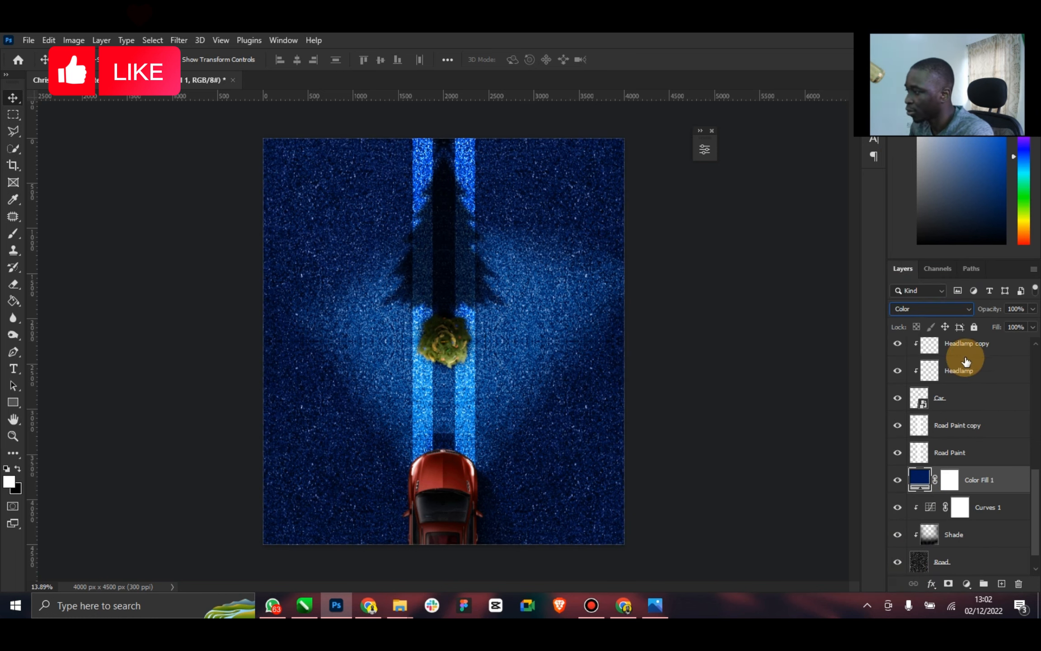
left_click(1033, 309)
mouse_move(1000, 322)
left_mouse_down()
mouse_move(988, 325)
mouse_move(994, 367)
mouse_move(995, 344)
left_mouse_up()
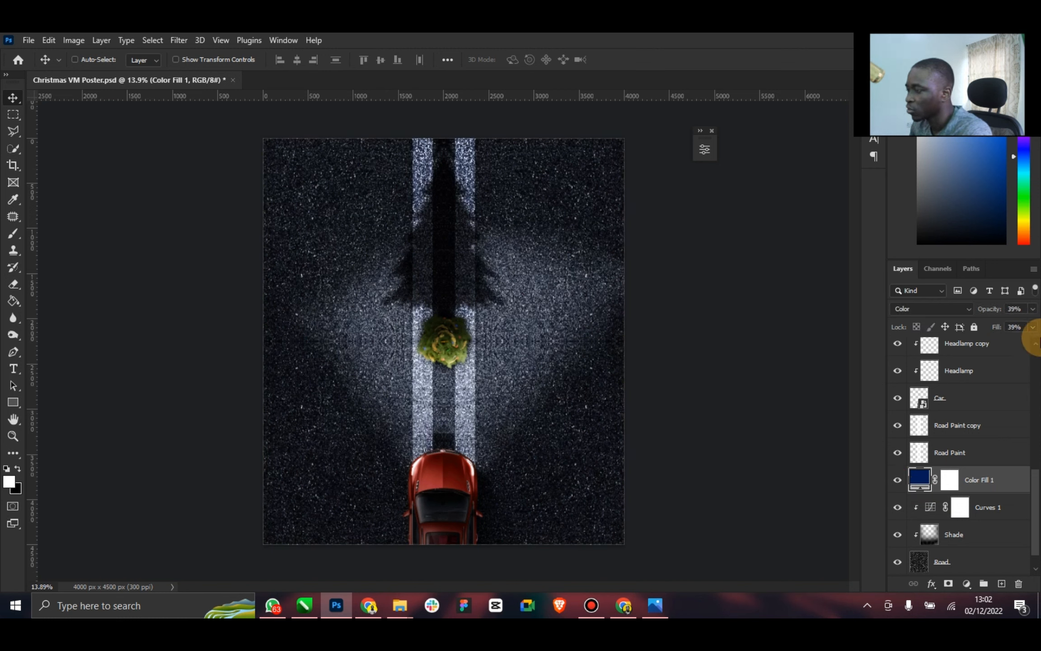
left_click(1033, 327)
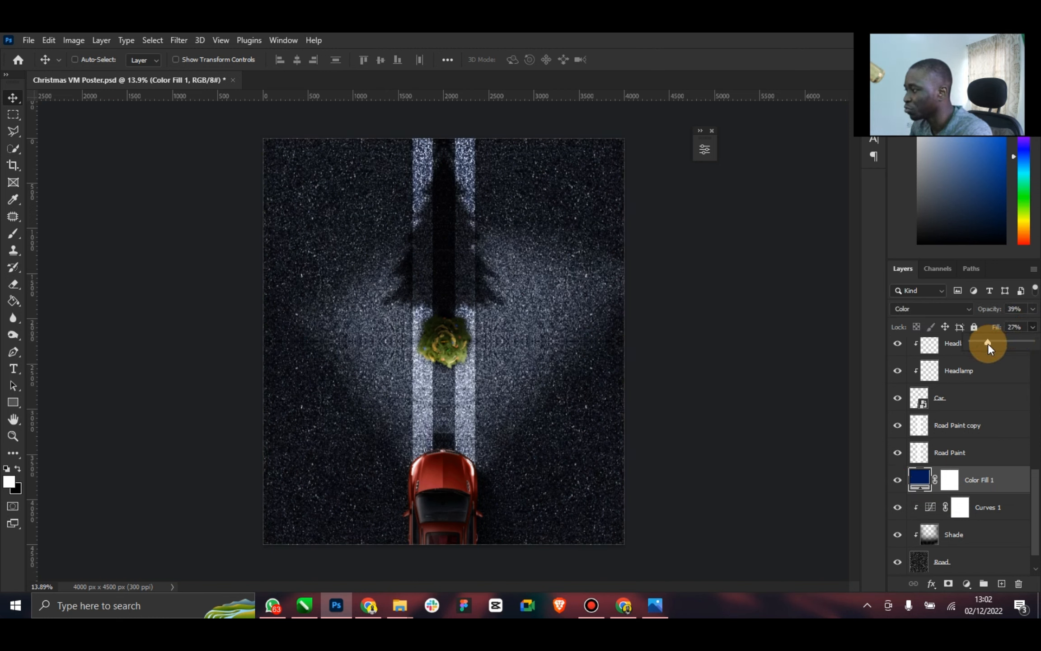
left_click(1033, 309)
left_click_drag(992, 327, 989, 325)
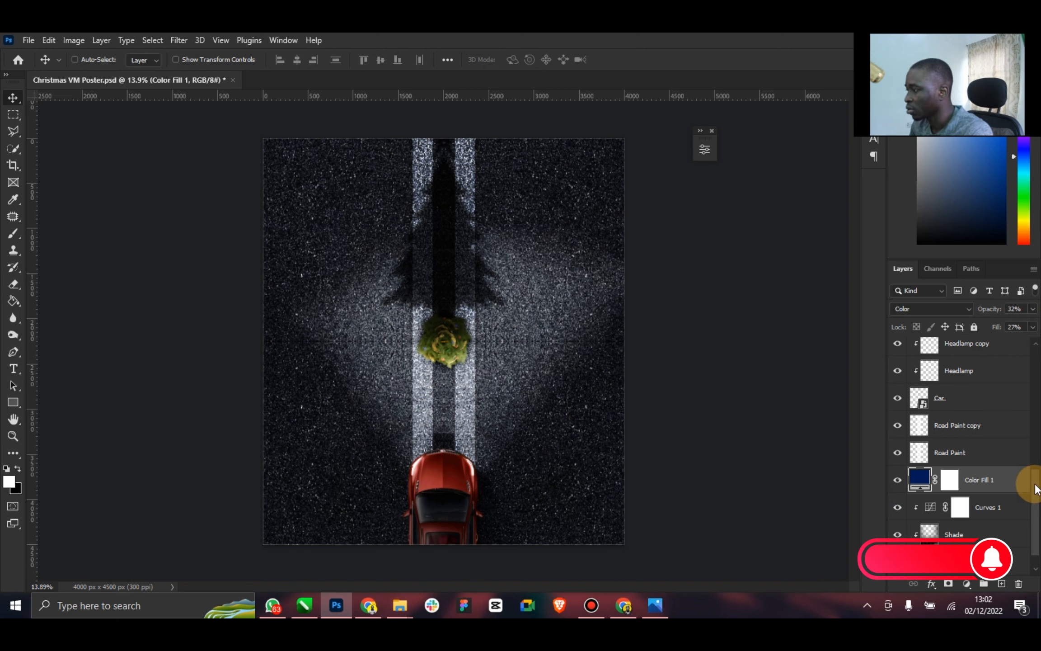
Delete the hidden Light layer above Light copy in the layer stack
left_click_drag(1035, 489, 1032, 351)
left_click(979, 352)
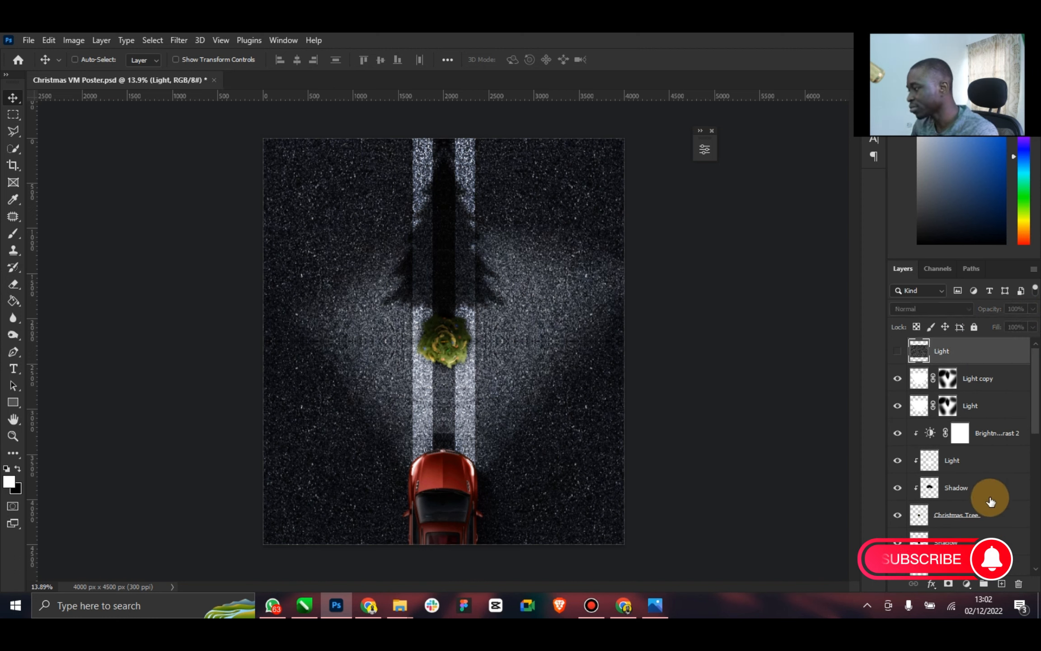
key("Delete")
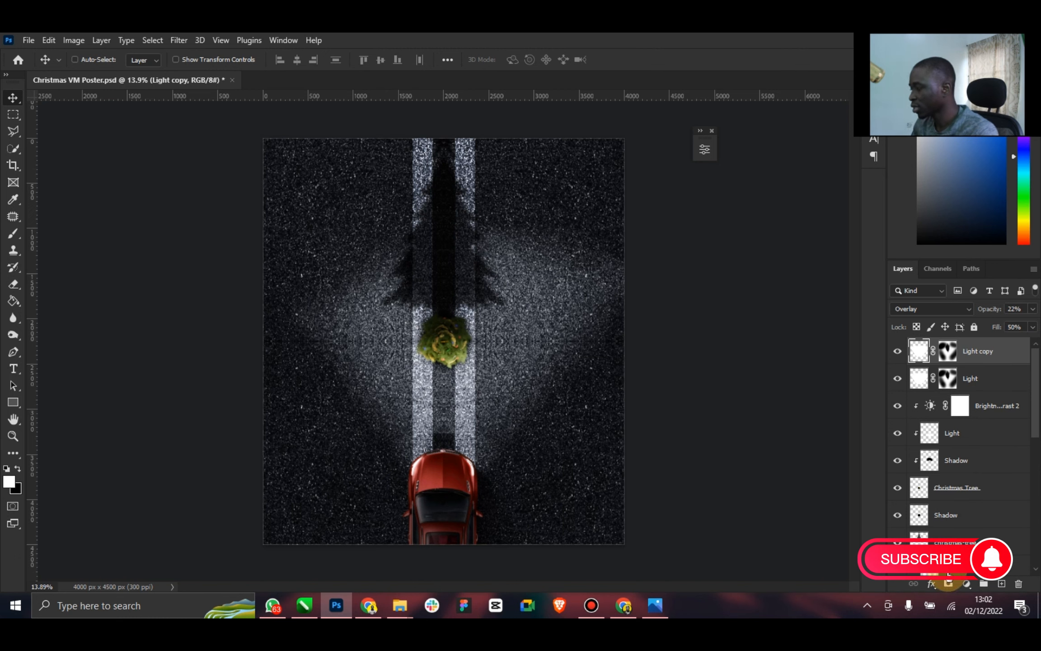
Add a Color Lookup adjustment above the Light copy layer with the _Orange and Blue 16.cube 3D LUT
left_click(967, 583)
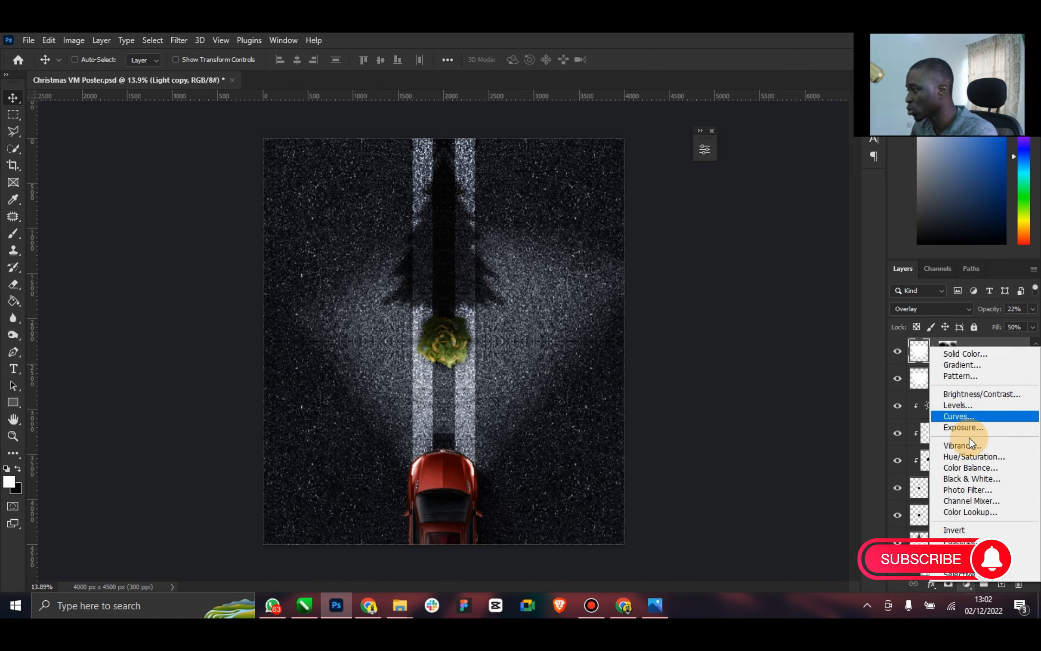
left_click(994, 512)
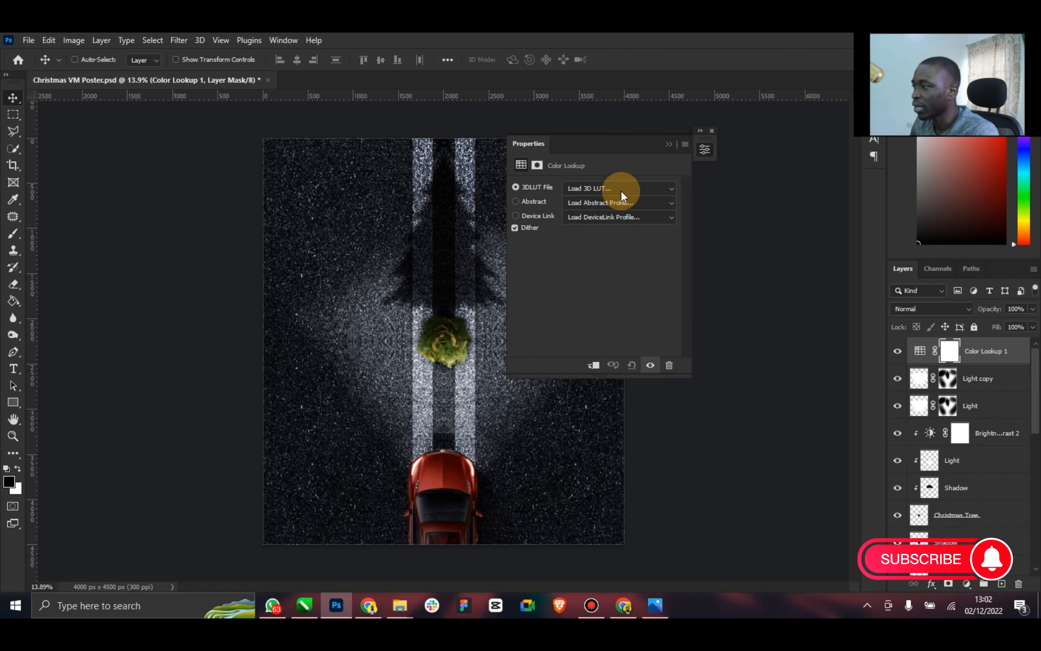
left_click(621, 190)
left_click(625, 98)
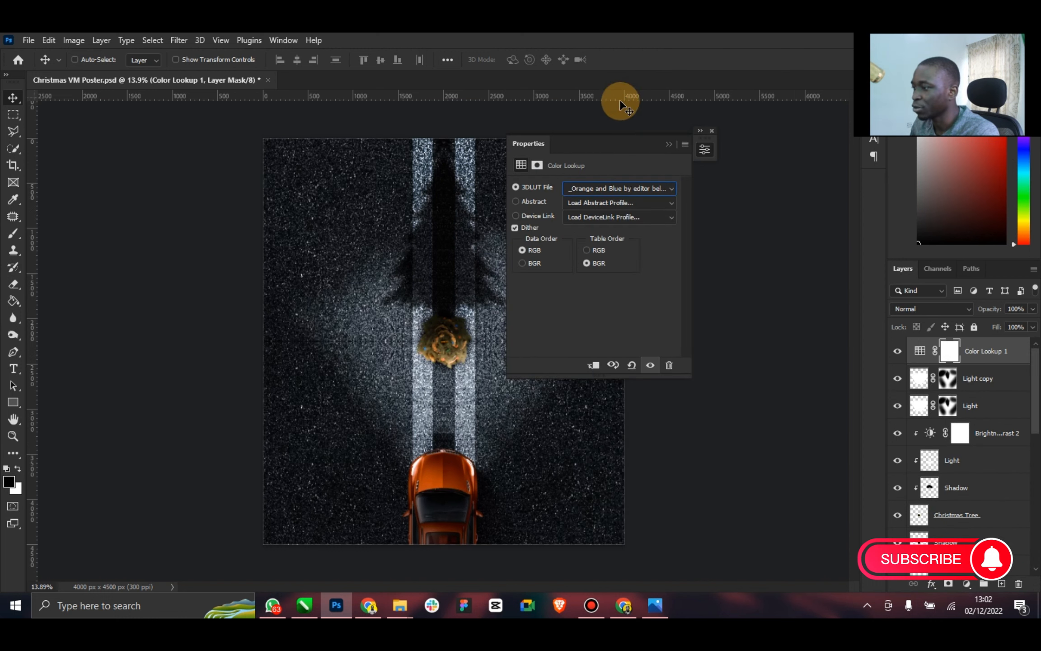
left_click(617, 190)
left_click(622, 68)
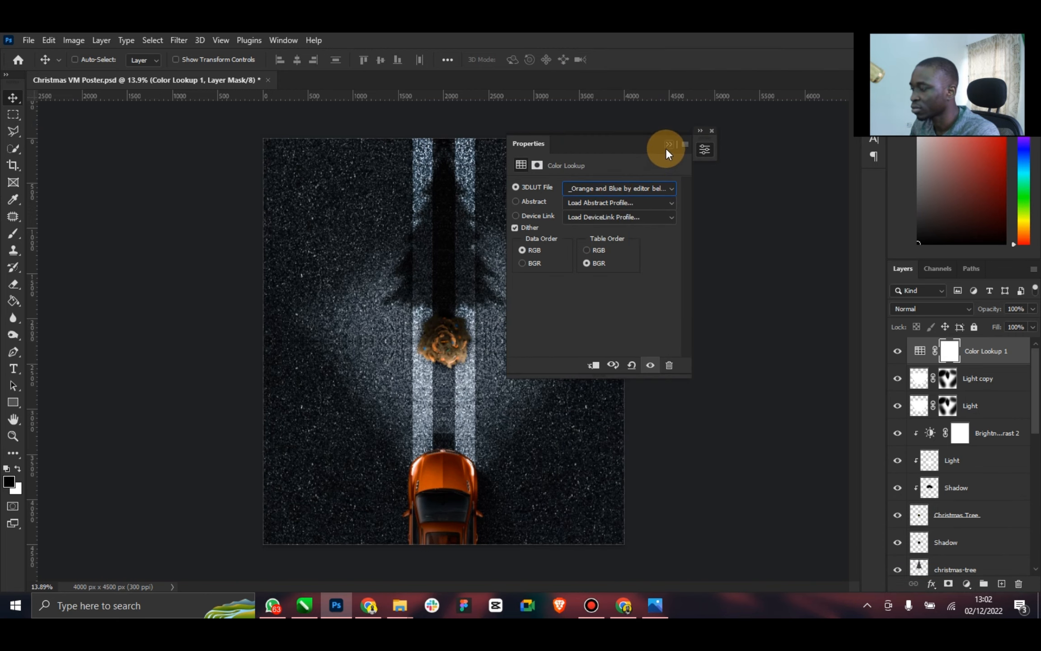
left_click(629, 186)
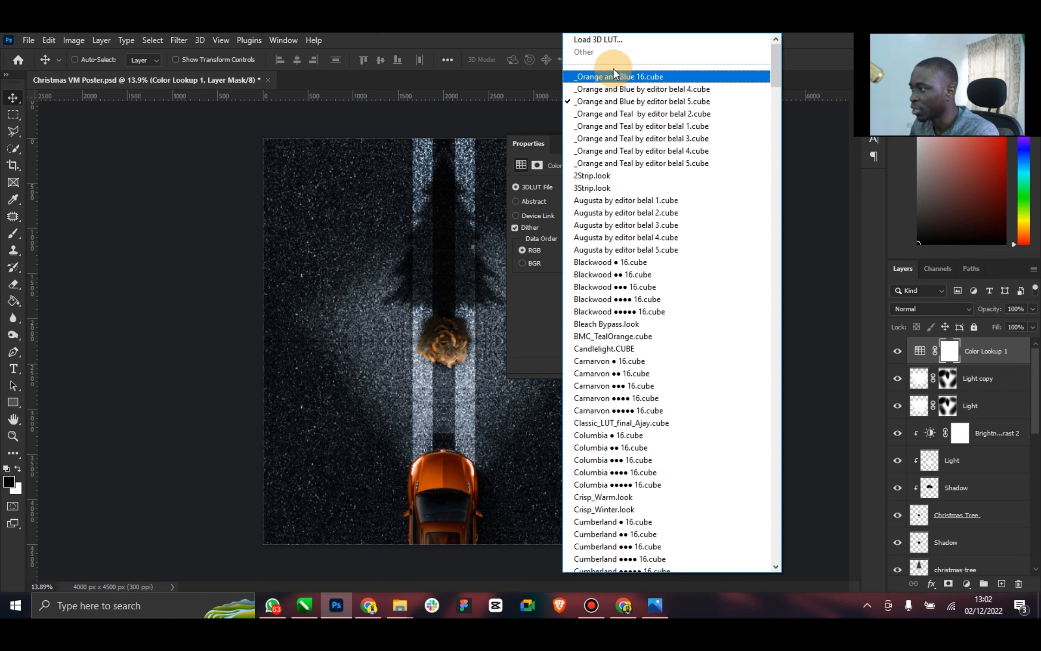
left_click(612, 73)
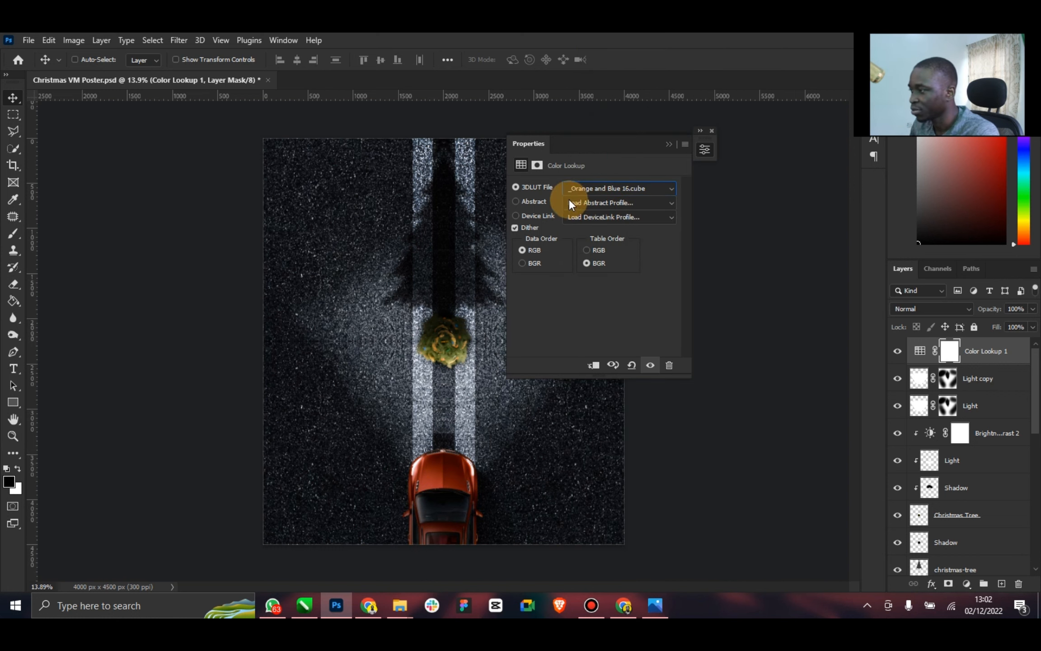
left_click(671, 145)
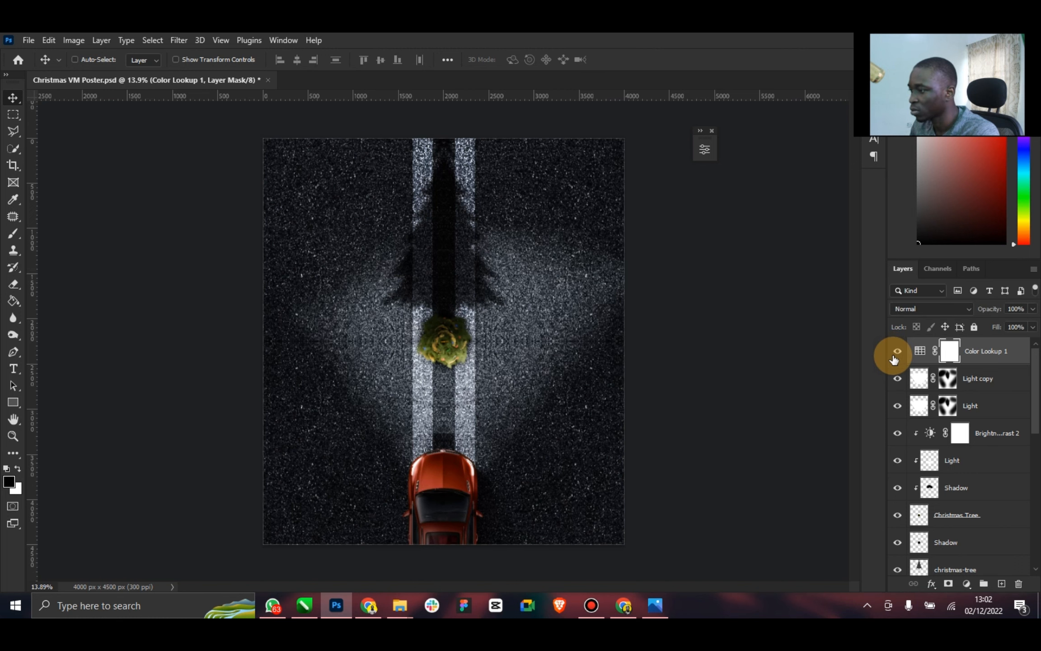
Add a second Color Lookup adjustment on top and try the Blackwood ••••• 16.cube and Bleach Bypass.look LUTs
left_click(967, 584)
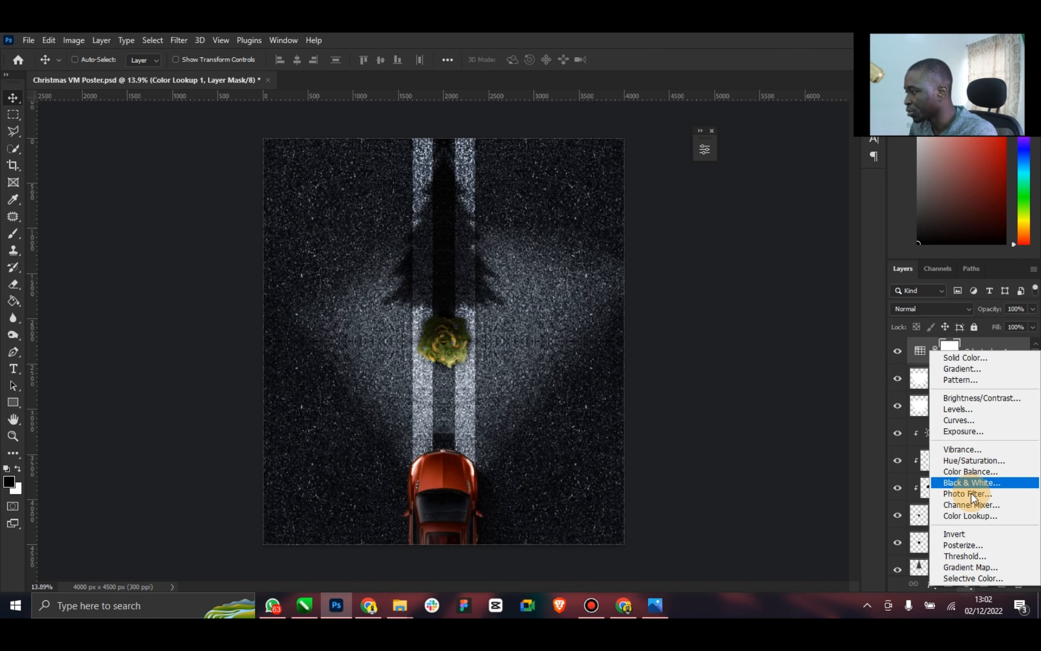
left_click(972, 516)
left_click(612, 188)
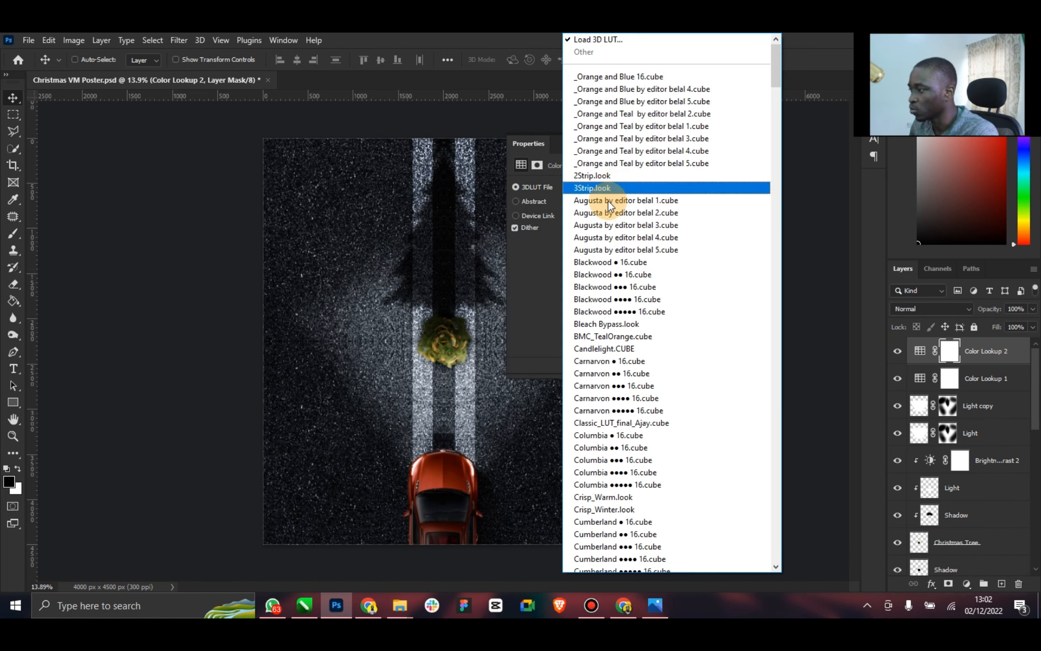
left_click_drag(775, 76, 779, 90)
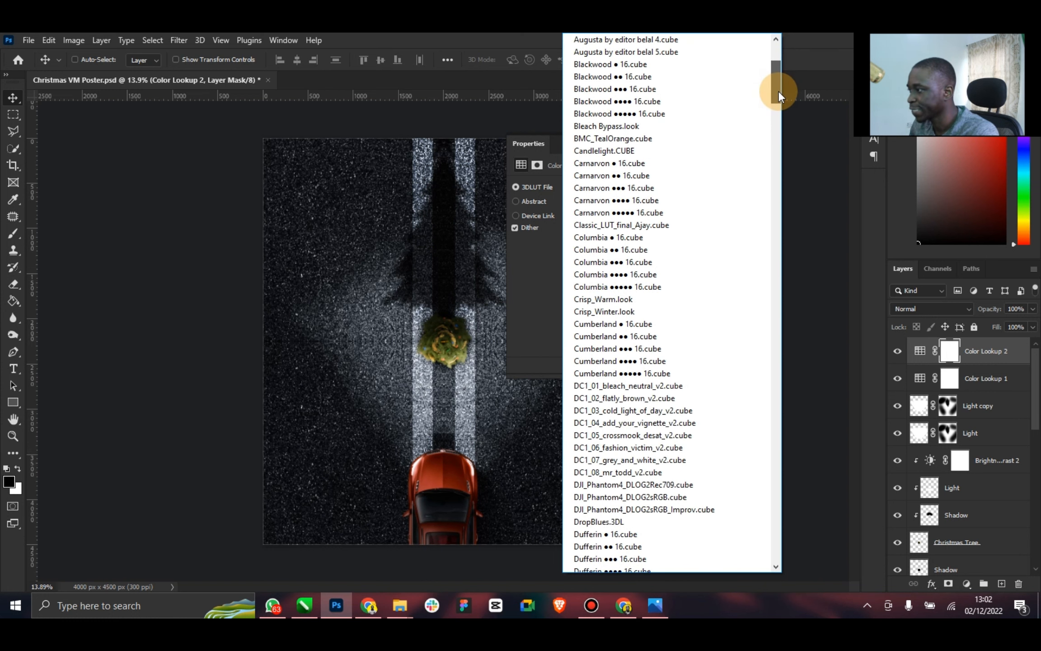
left_click(634, 108)
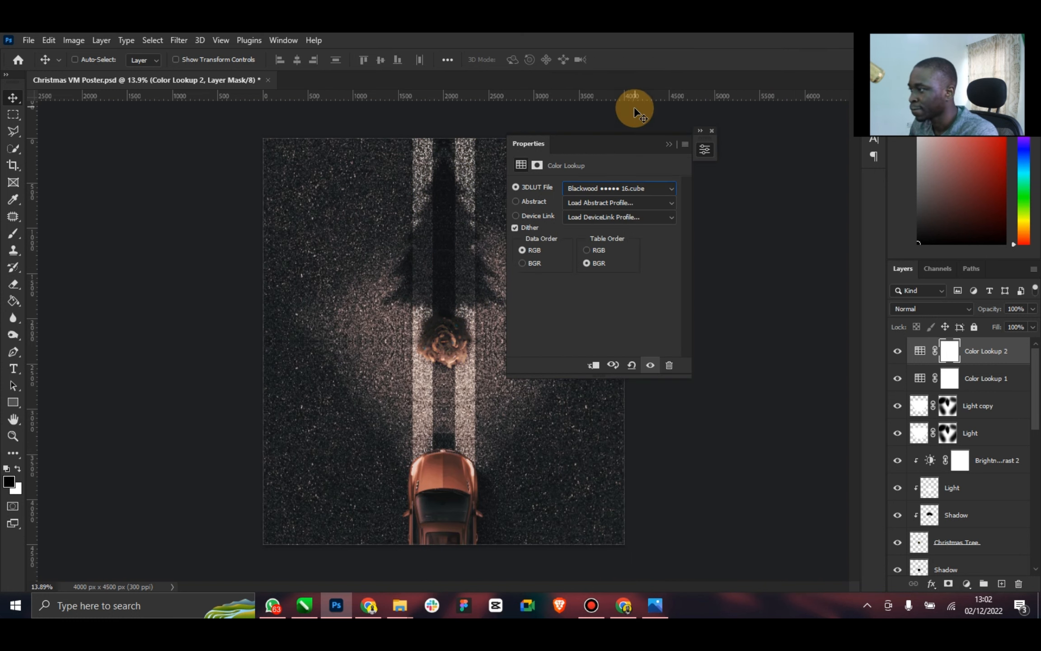
left_click(629, 184)
left_click(597, 53)
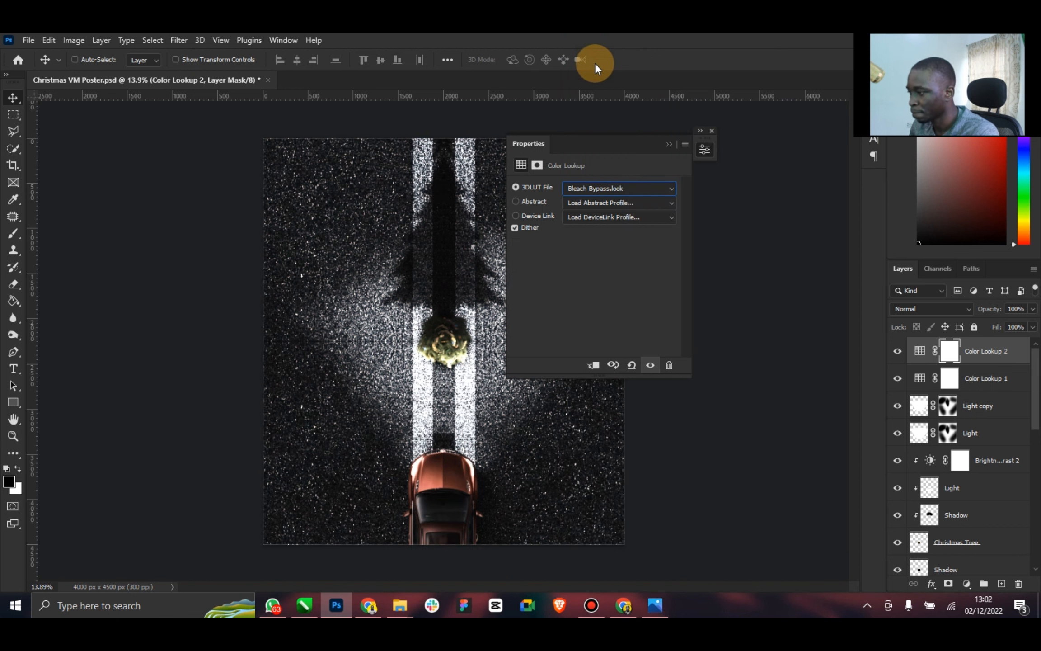
Switch the second Color Lookup layer to the Crisp_Winter.look LUT and blend it with Darken mode
left_click(640, 190)
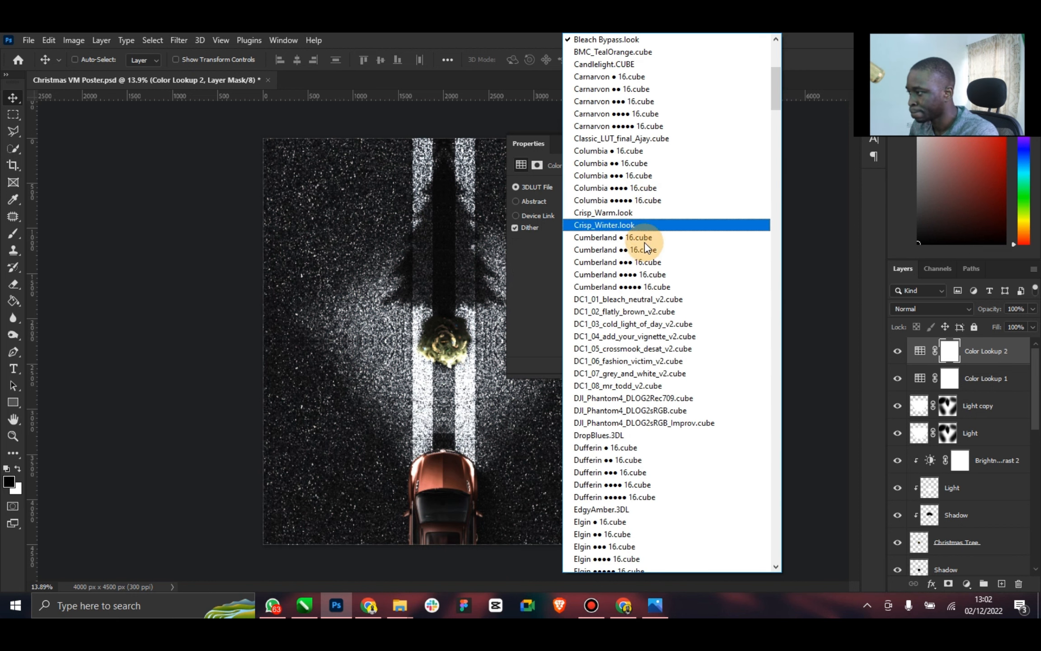
left_click(618, 226)
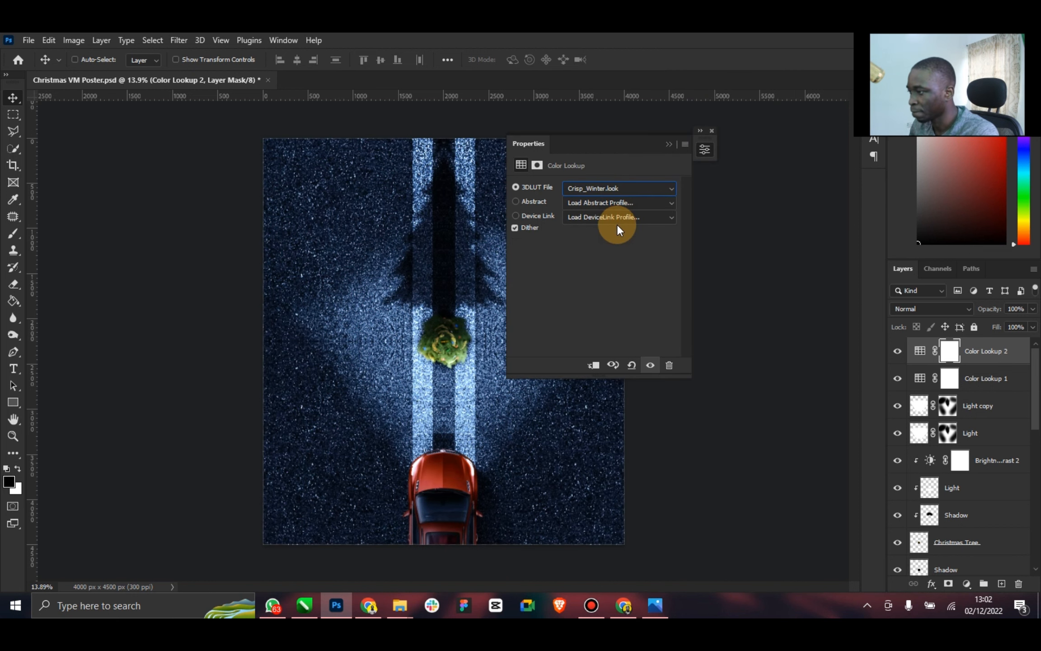
left_click(620, 191)
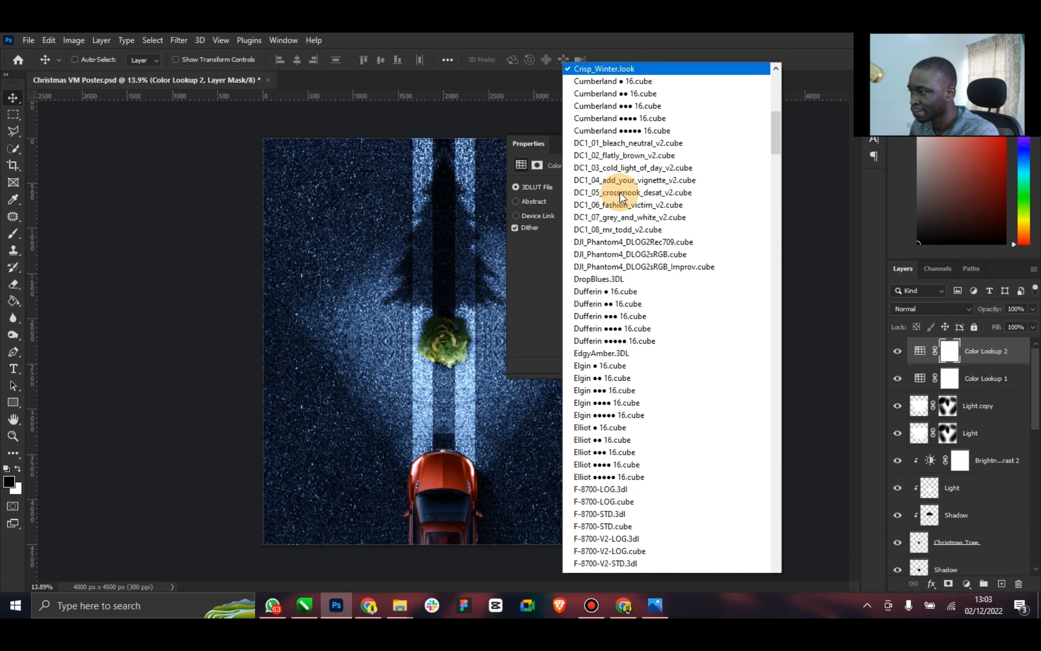
left_click(543, 253)
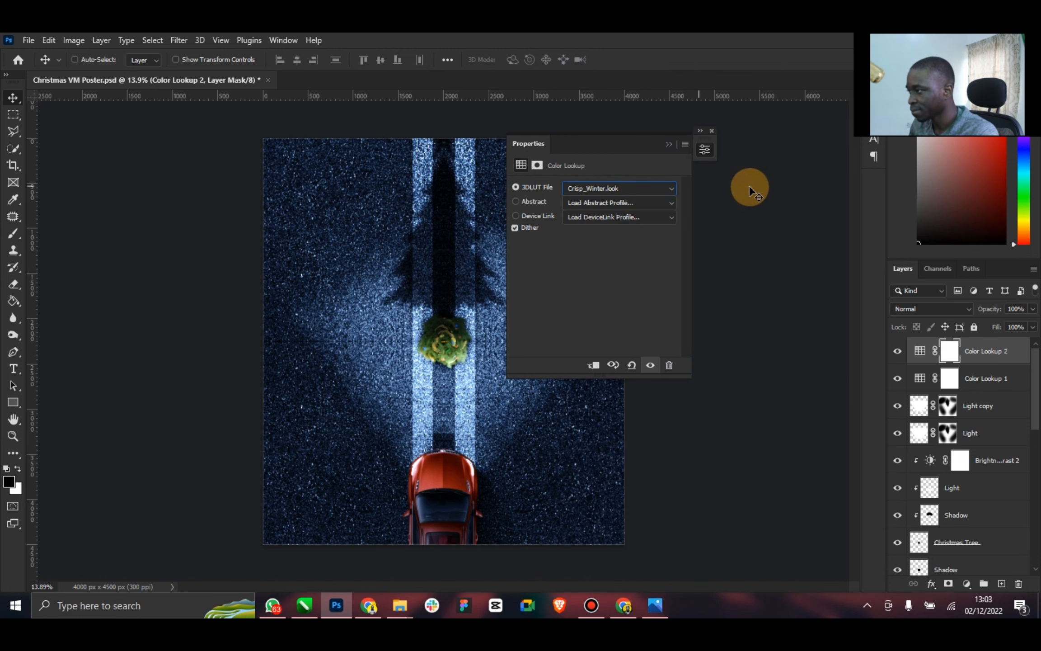
left_click(702, 140)
left_click(969, 311)
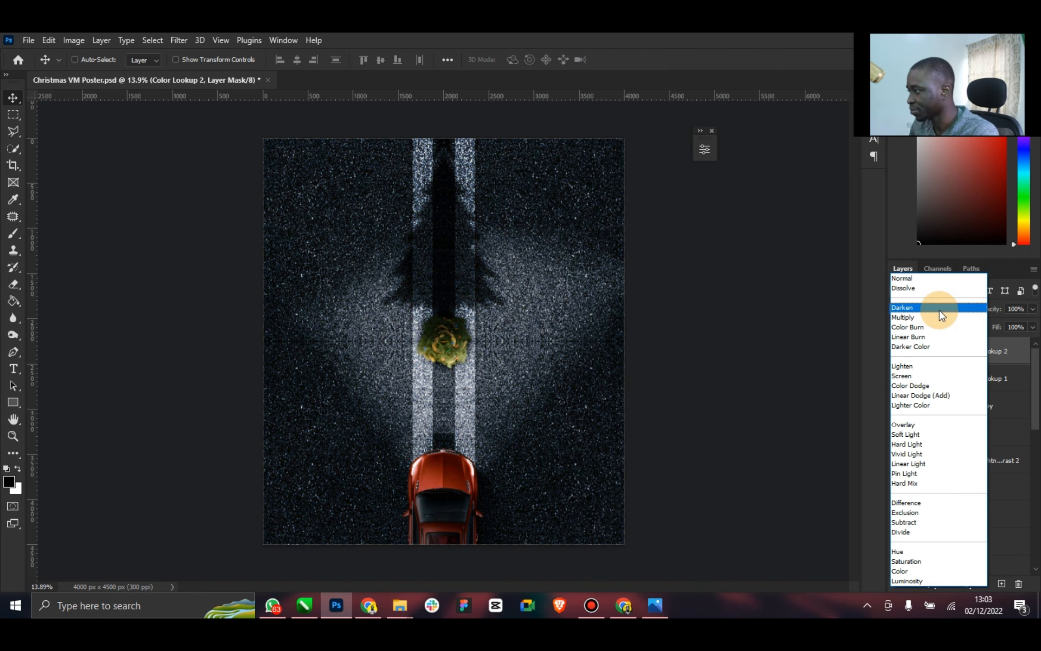
left_click(942, 315)
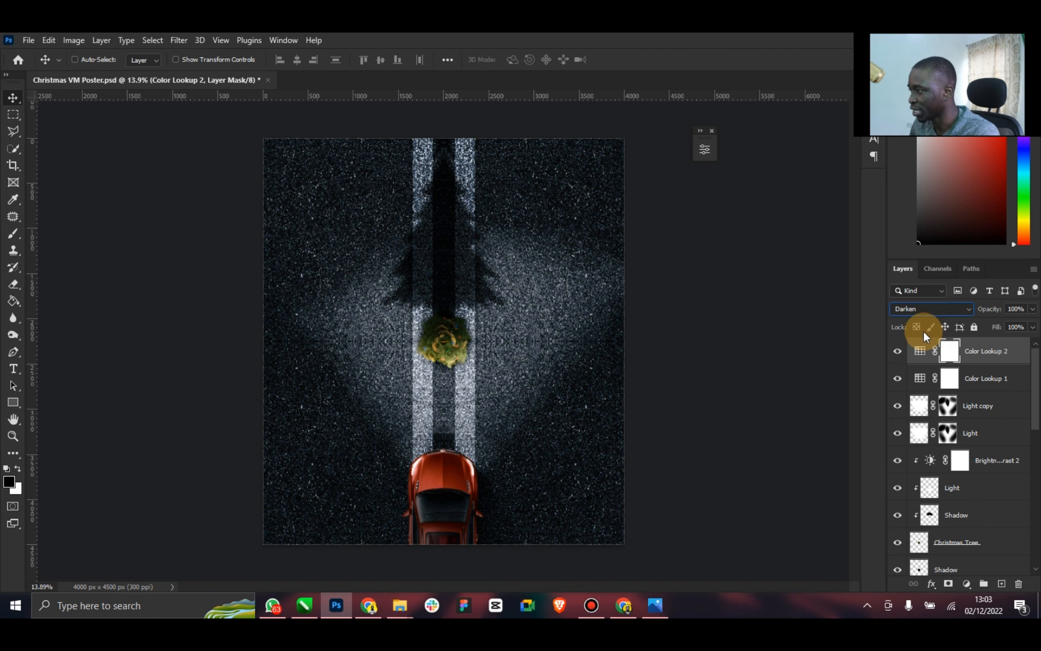
Change the second Color Lookup layer to Soft Light blending with 27% fill and 53% opacity
left_click(938, 309)
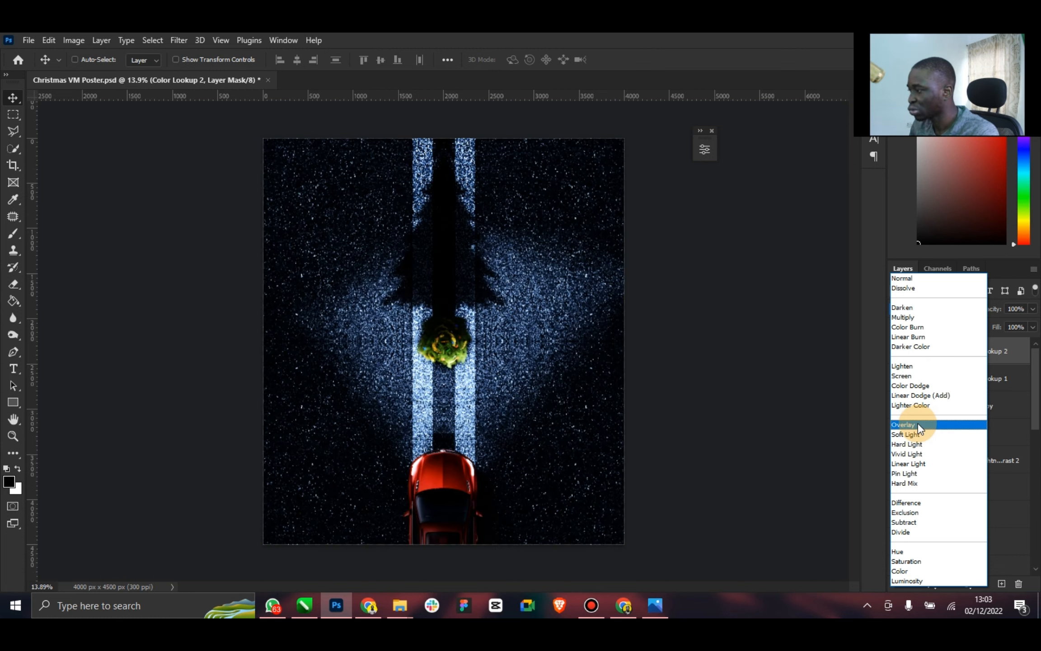
left_click(919, 433)
left_click(1032, 327)
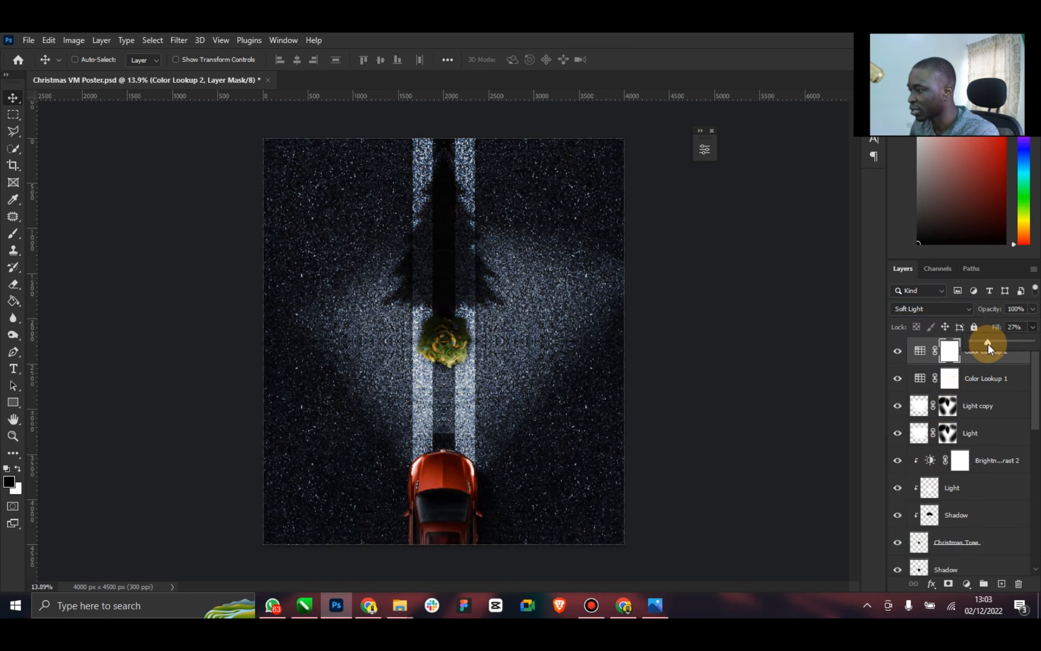
left_click(1033, 308)
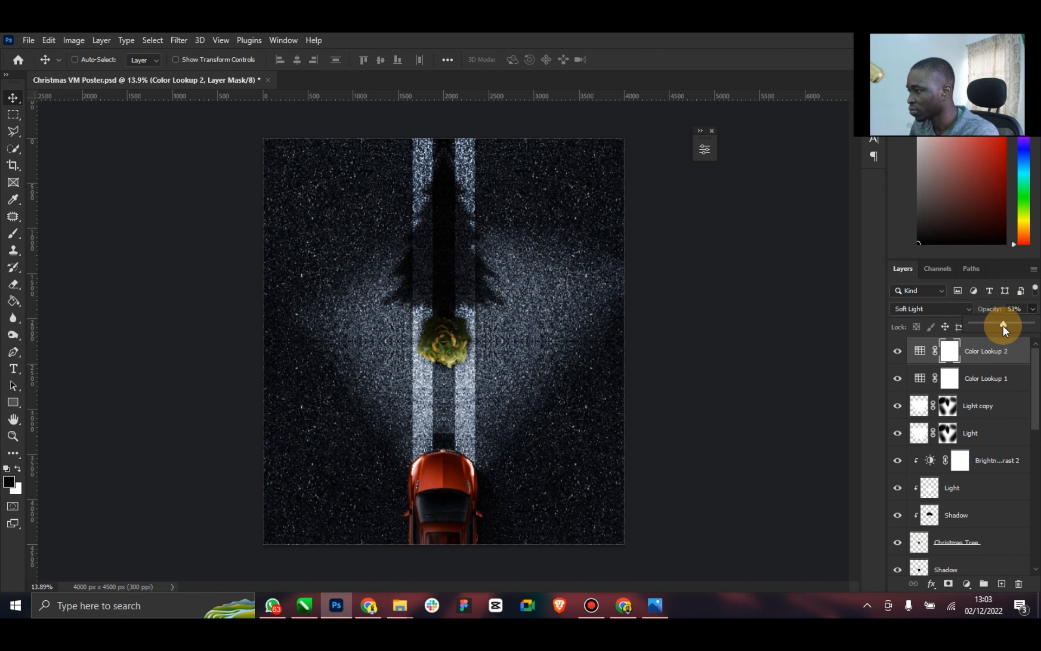
Compare the whole graded poster with the reference Happy New Year car poster and save the document
left_click(13, 436)
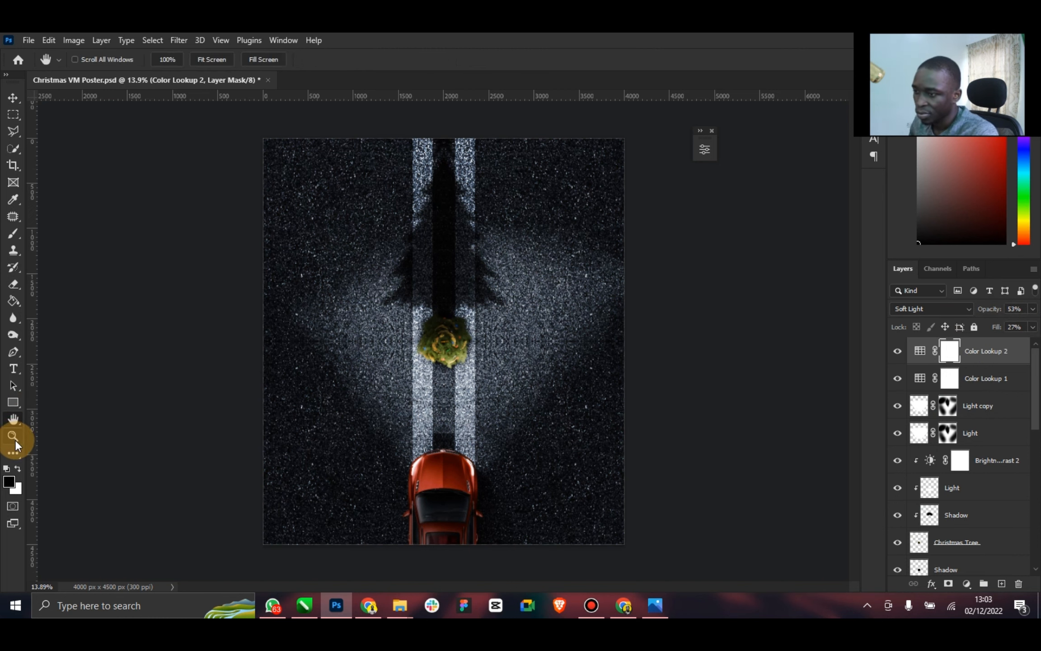
left_click_drag(452, 418, 454, 417)
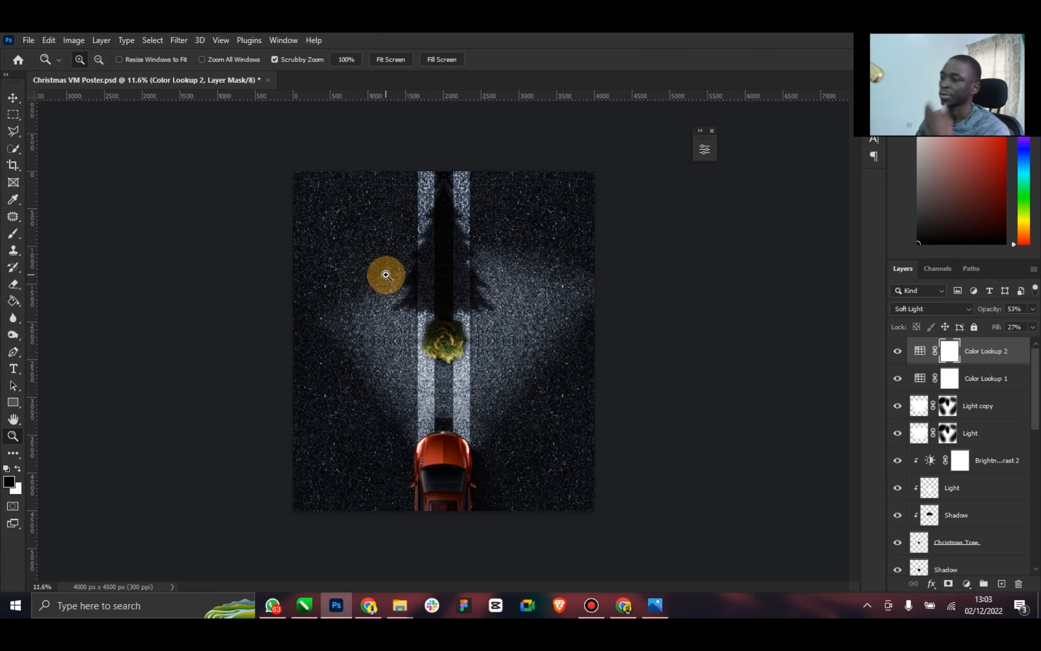
left_click(9, 100)
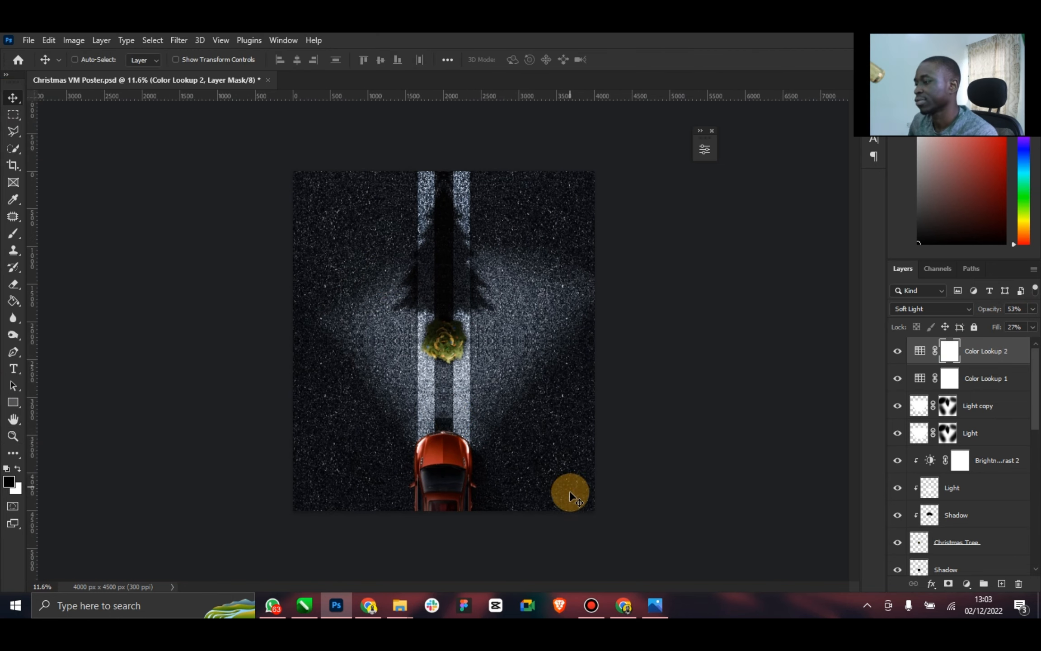
left_click(660, 609)
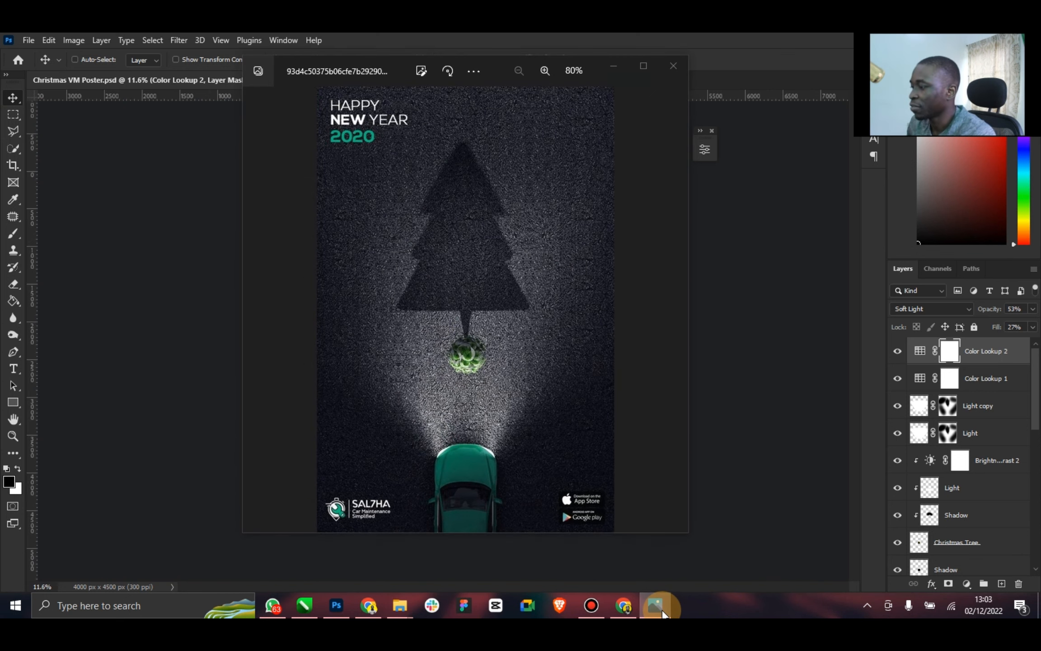
left_click(656, 606)
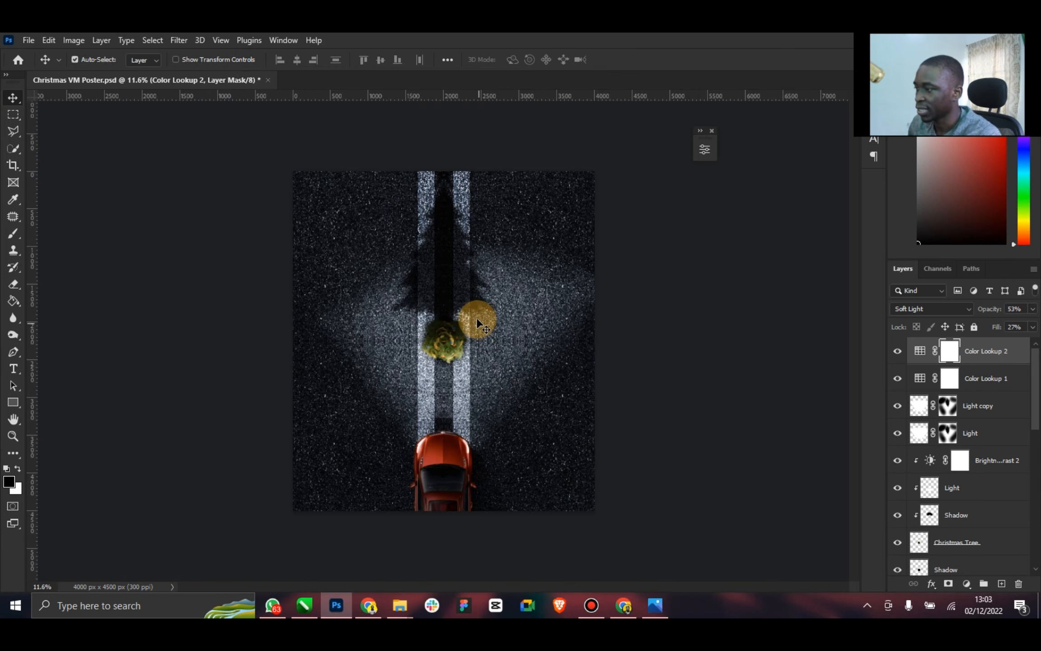
key("ctrl+s")
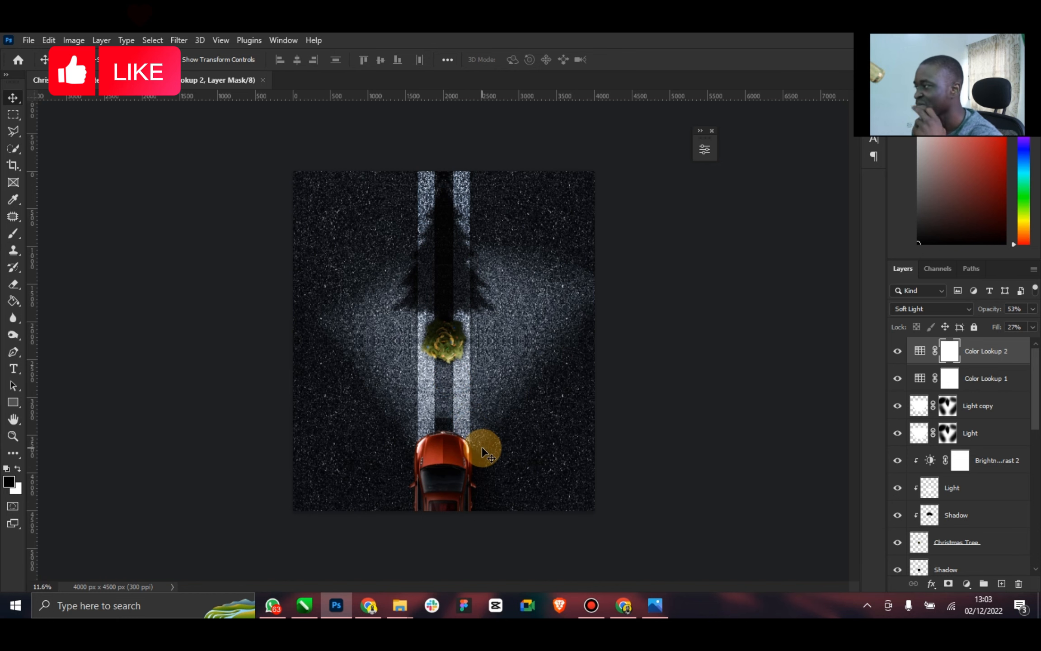
left_click(658, 600)
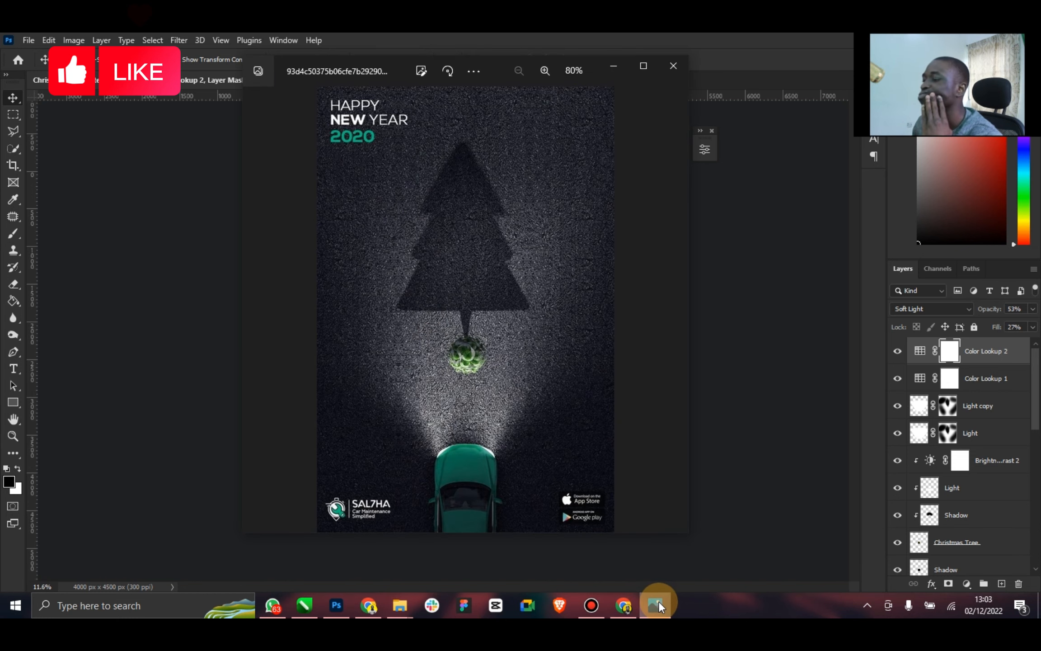
left_click(658, 600)
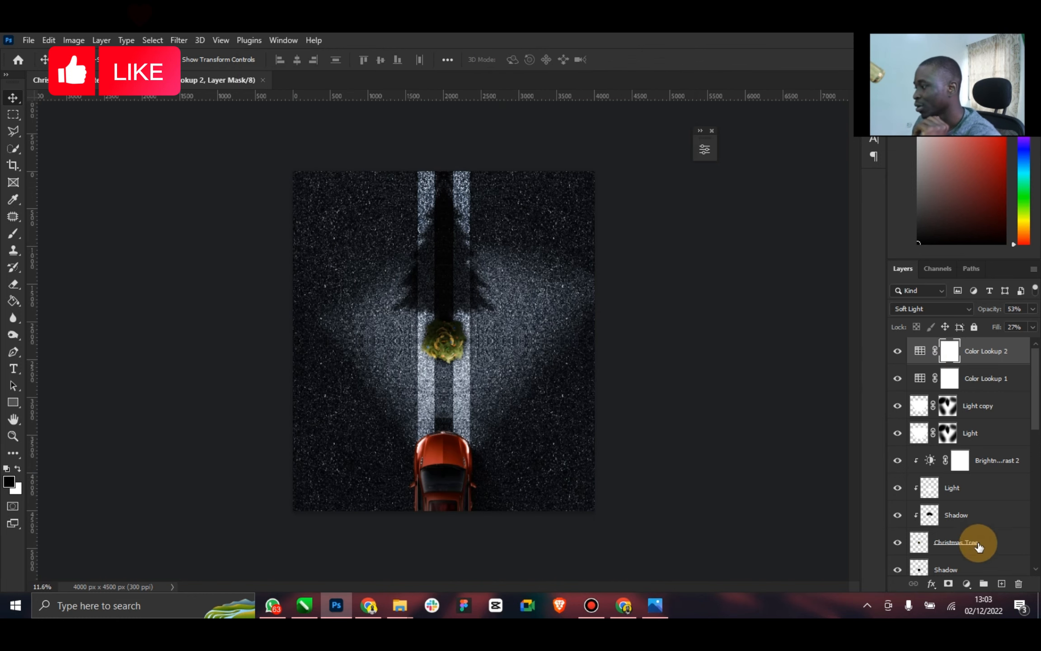
Add a new layer above Color Lookup 2 and name it Shade
left_click(1002, 583)
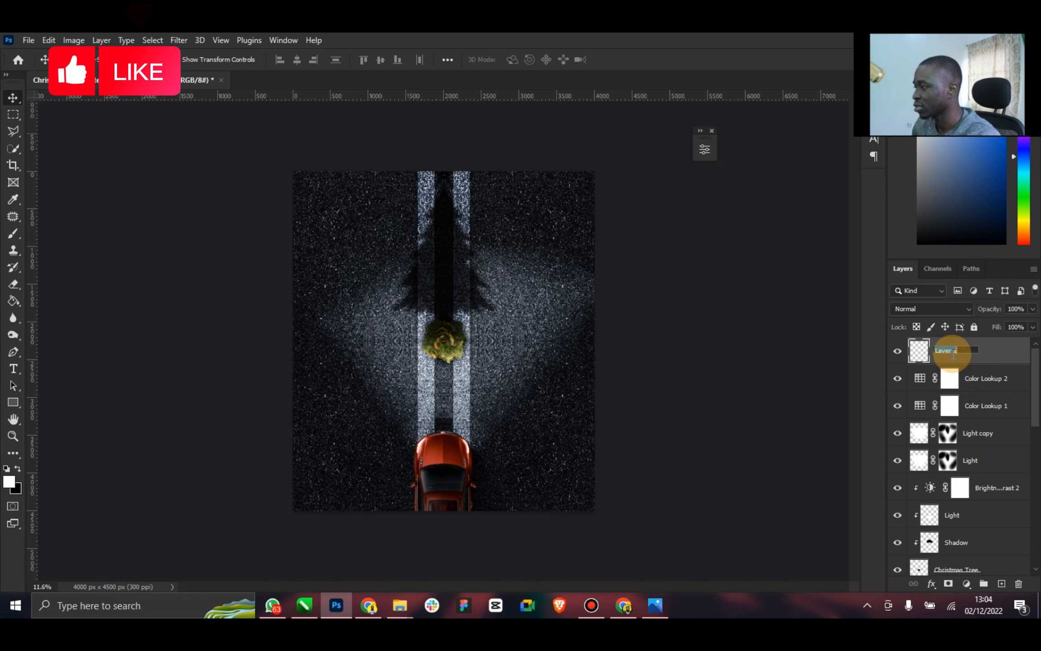
left_click(953, 354)
type("Shade")
key("Return")
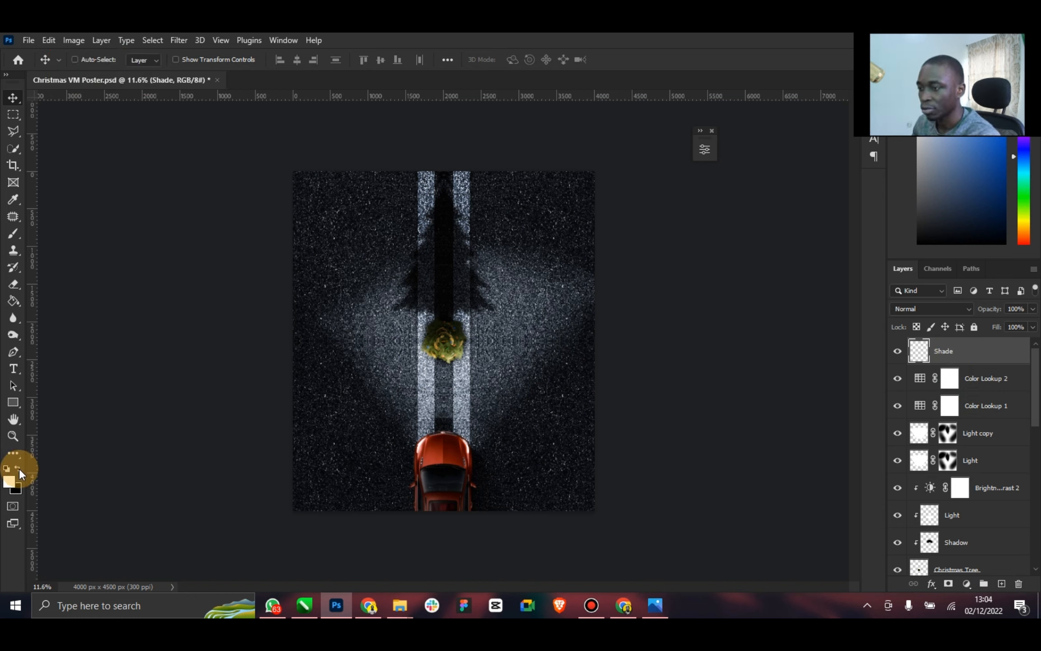
Paint soft black shading around the poster's edges on the Shade layer with a 3100 px brush, and save the document
left_click(14, 233)
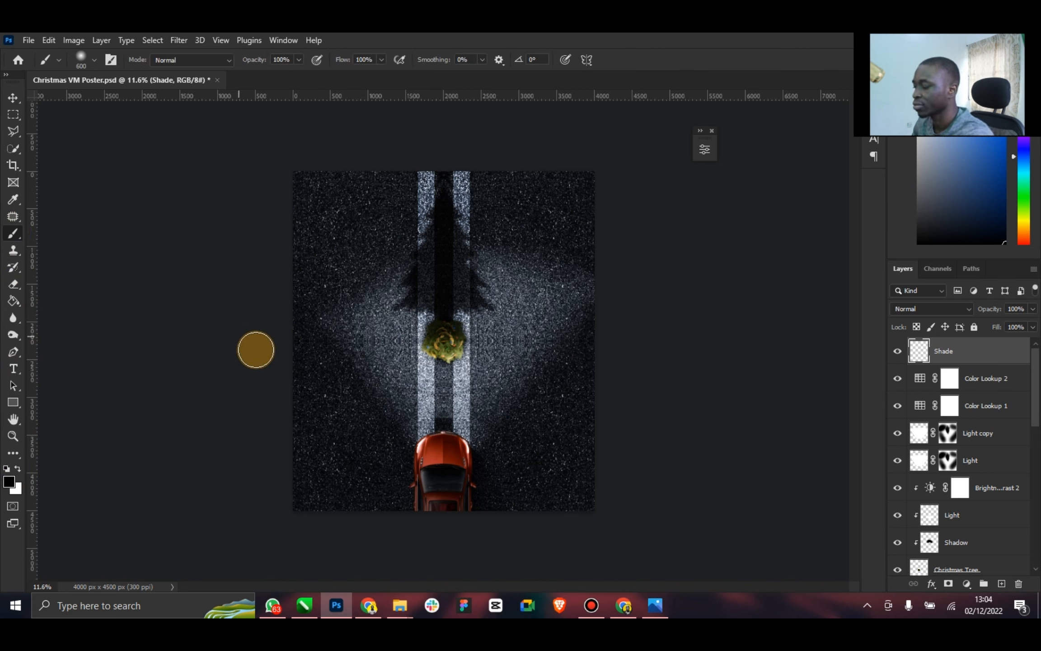
key("bracketright")
key("bracketright")
key("bracketright")
key("bracketright")
key("bracketright")
key("bracketright")
key("bracketright")
key("bracketright")
key("bracketright")
key("bracketright")
key("bracketright")
key("bracketright")
key("bracketright")
key("bracketright")
key("bracketright")
key("bracketright")
key("bracketright")
key("bracketright")
key("bracketright")
key("bracketright")
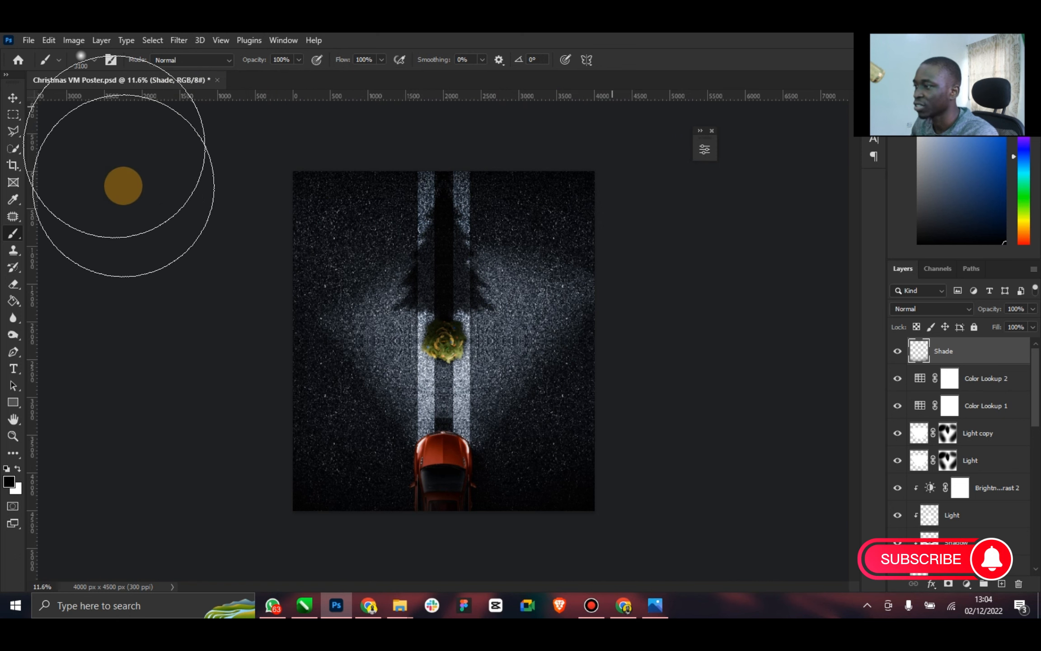
left_click(13, 98)
key("ctrl+s")
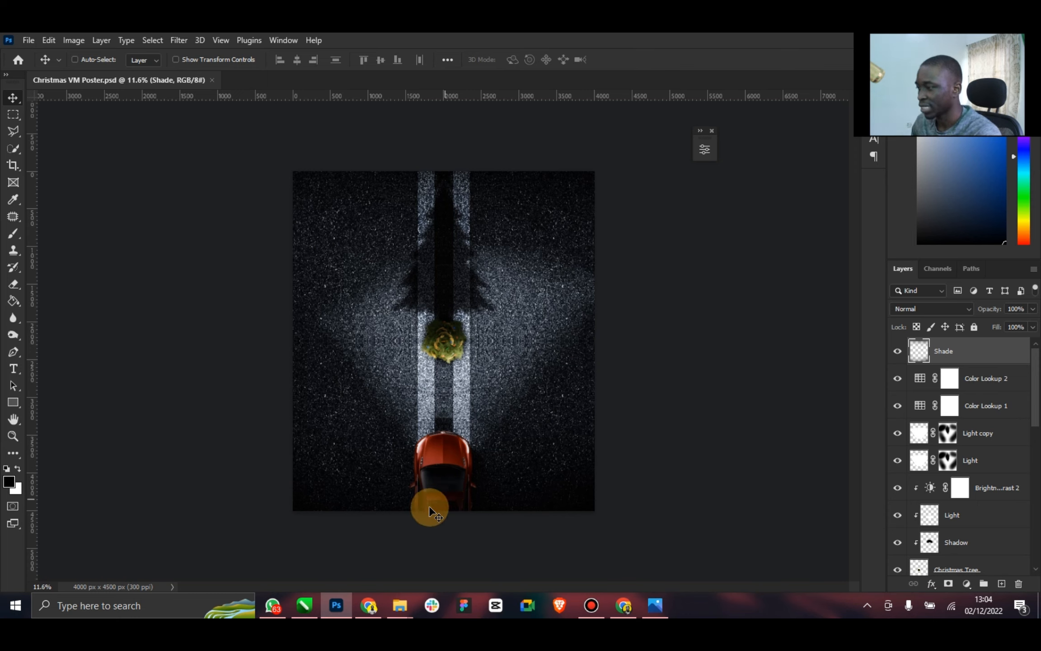
Add the text ELZENITHO MANIPULATION near the top of the road and color it white (ffffff)
left_click(13, 369)
left_click(412, 222)
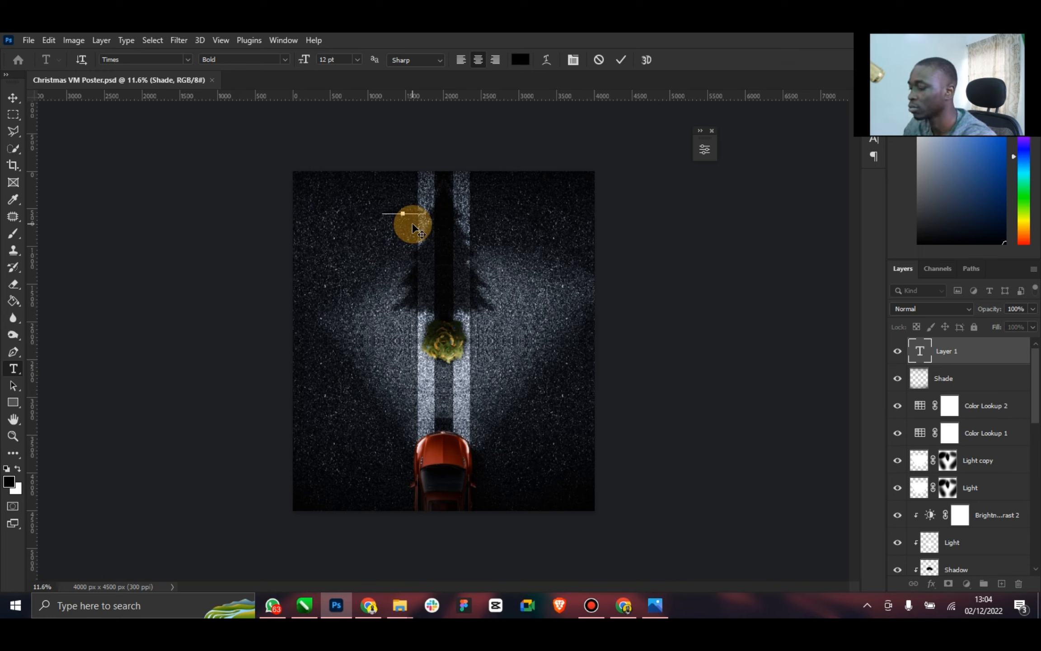
left_click(520, 60)
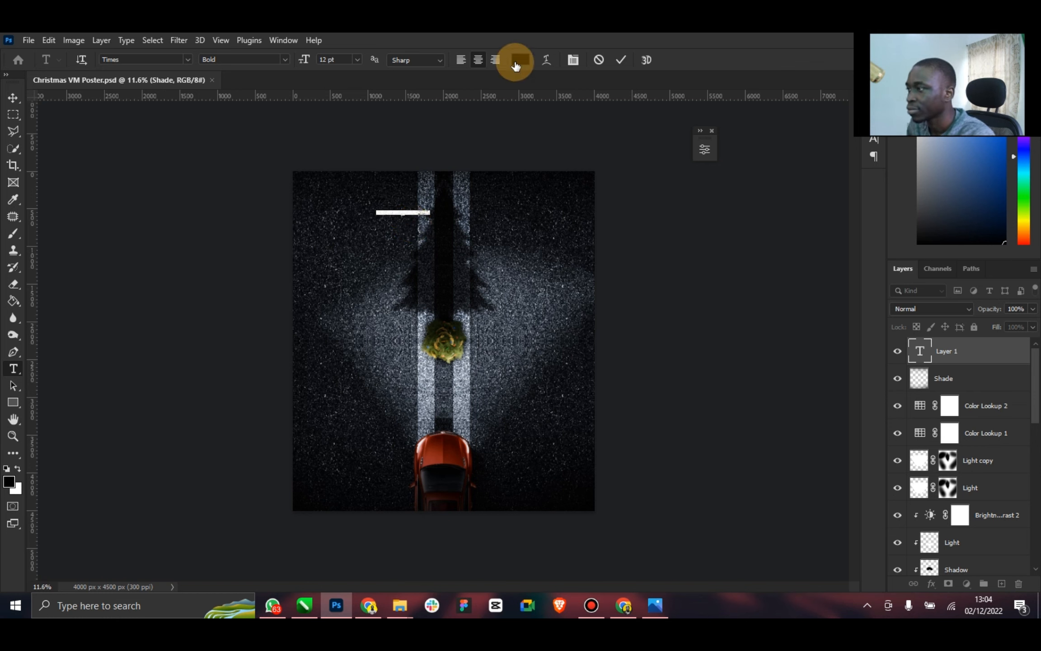
left_click_drag(602, 179, 497, 109)
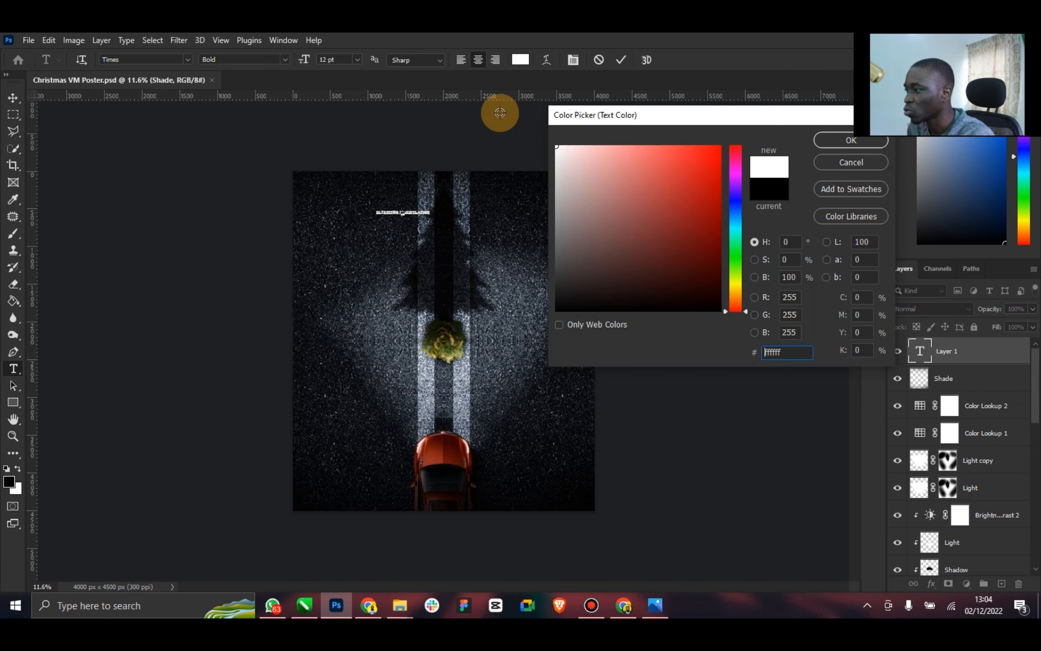
left_click(836, 140)
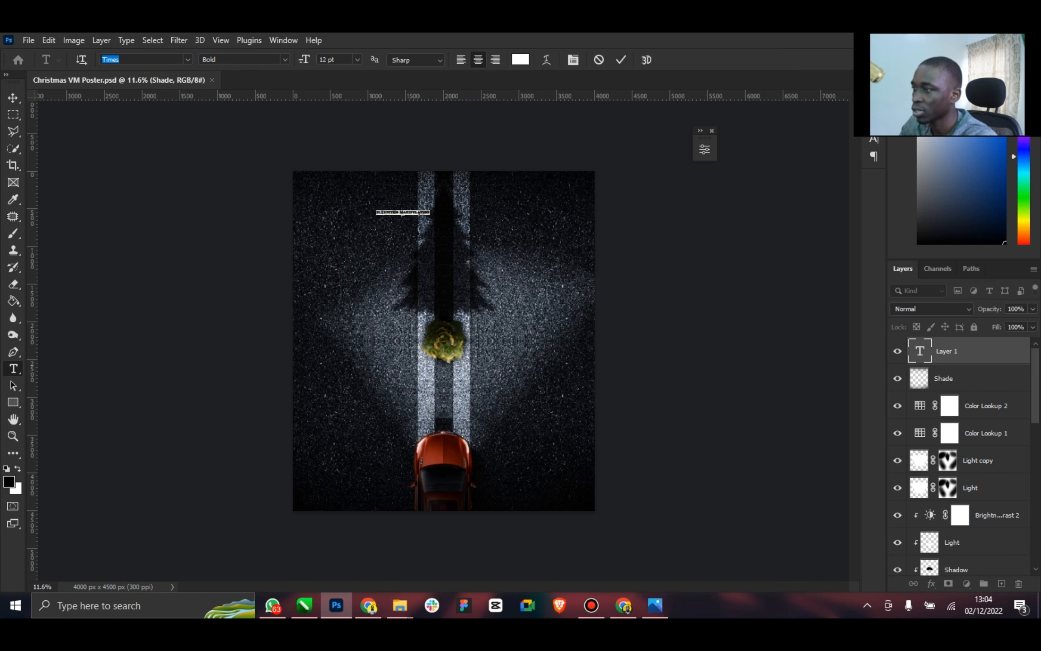
Set the ELZENITHO MANIPULATION text in Montserrat SemiBold with a tracking of 220
type("Montserrat")
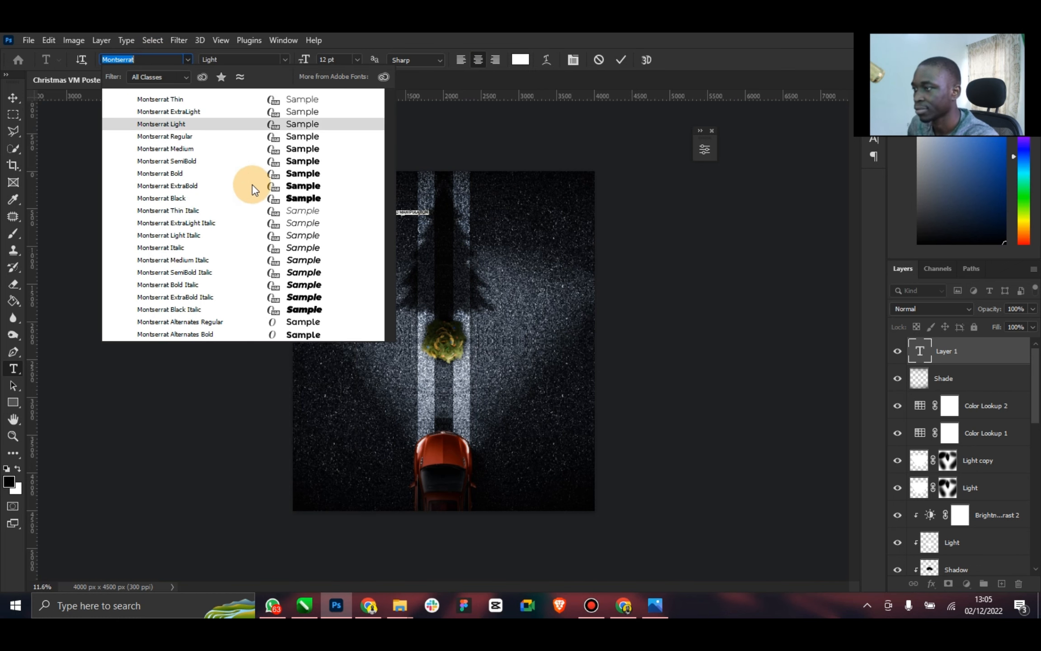
left_click(236, 162)
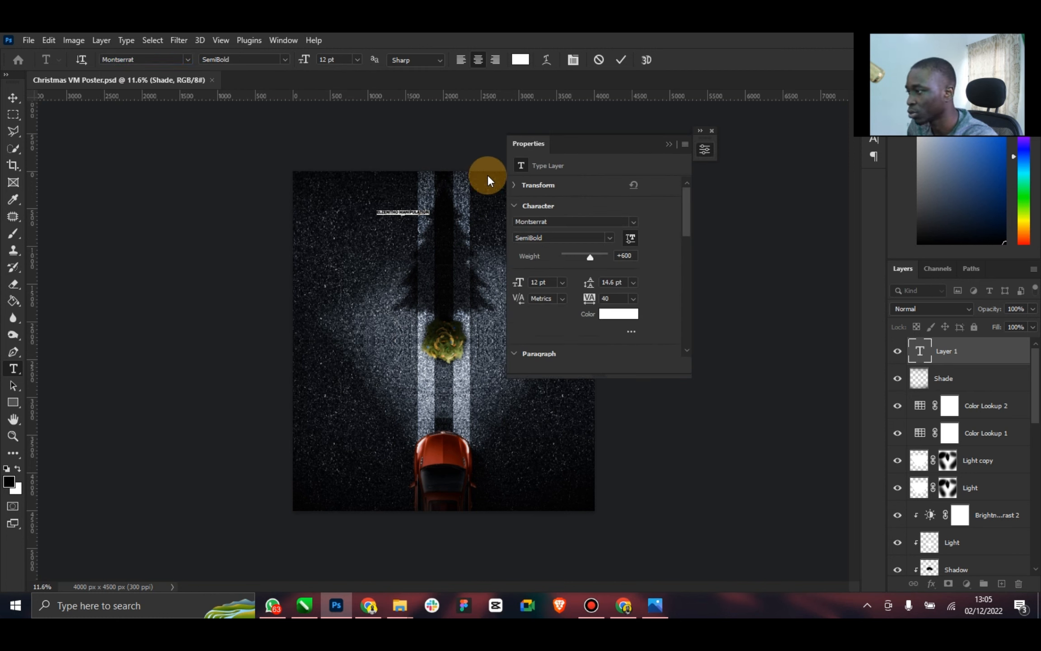
left_click(669, 144)
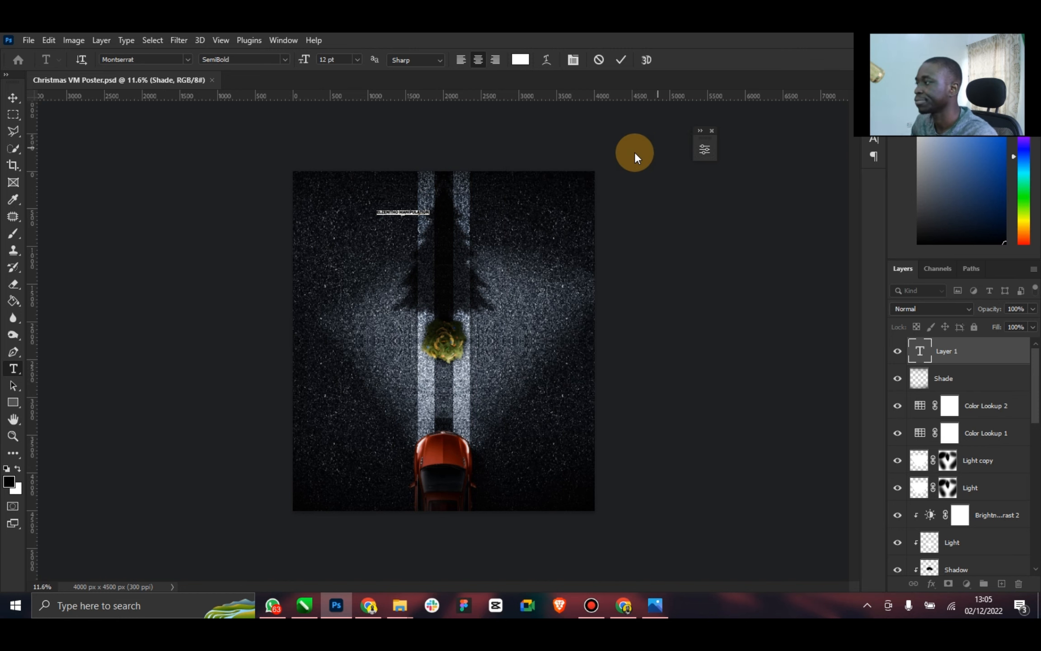
left_click(574, 61)
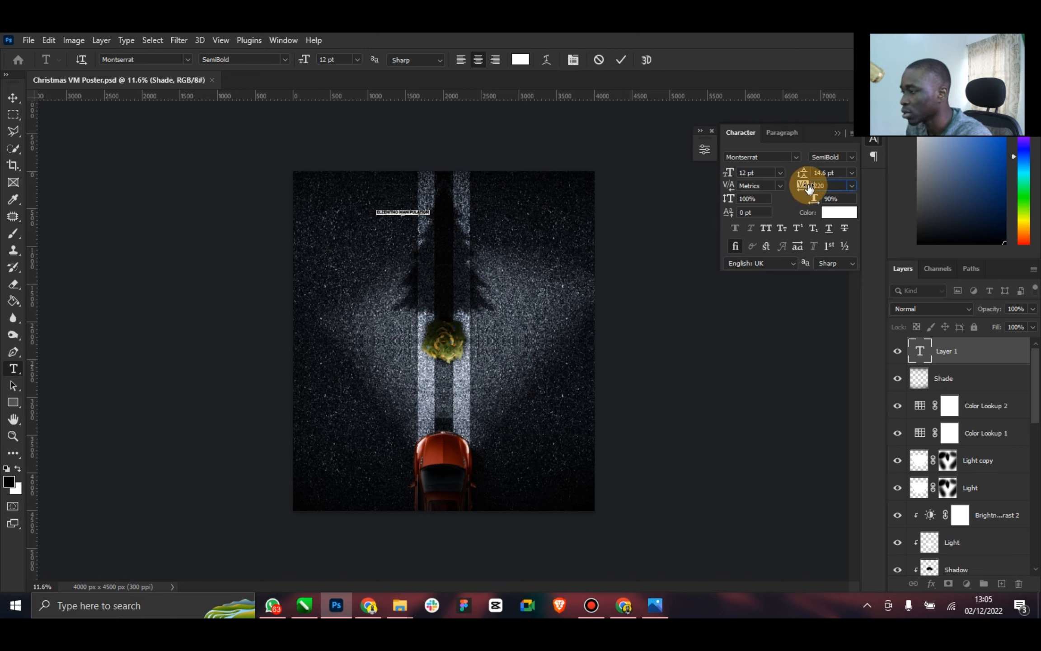
left_click_drag(803, 183, 819, 177)
left_click(838, 133)
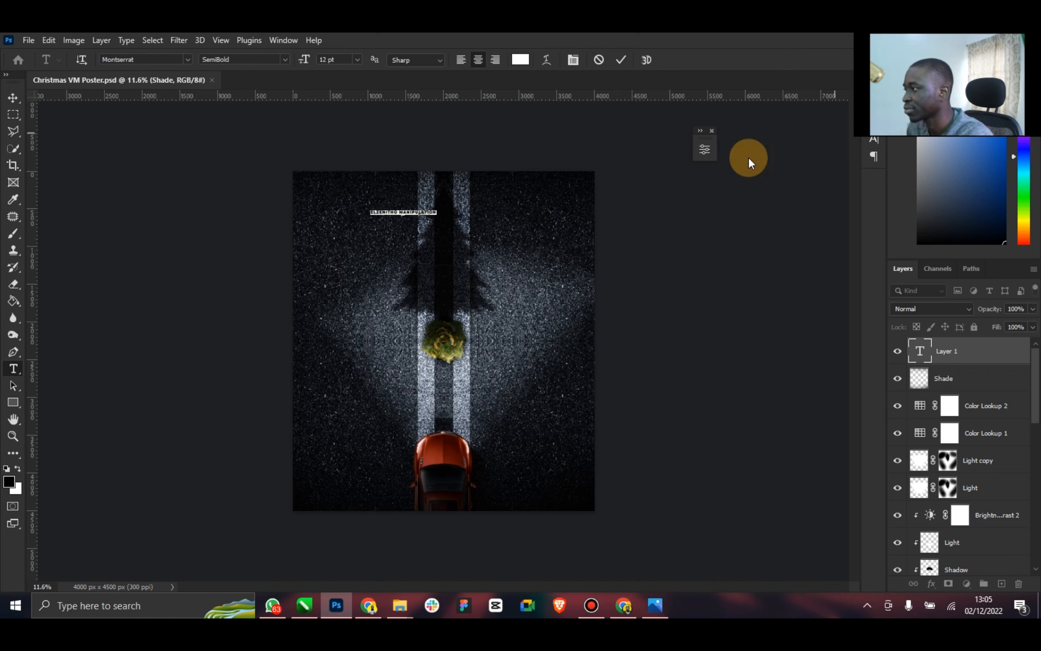
left_click(622, 60)
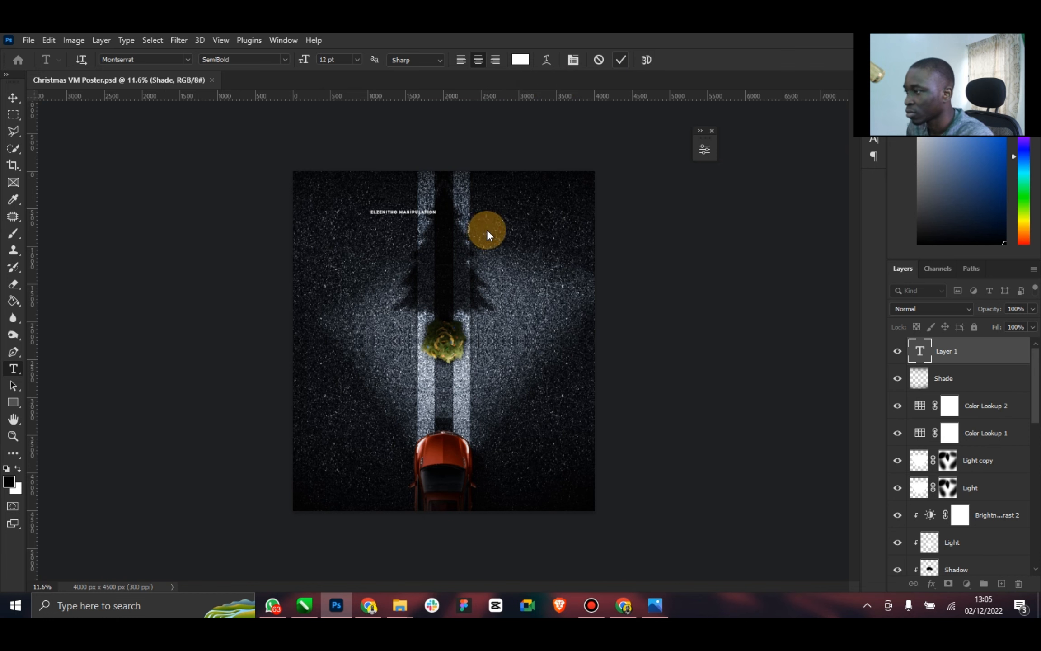
Center the ELZENITHO MANIPULATION text horizontally against Layer 0 and move it up close to the poster's top edge
left_click(13, 98)
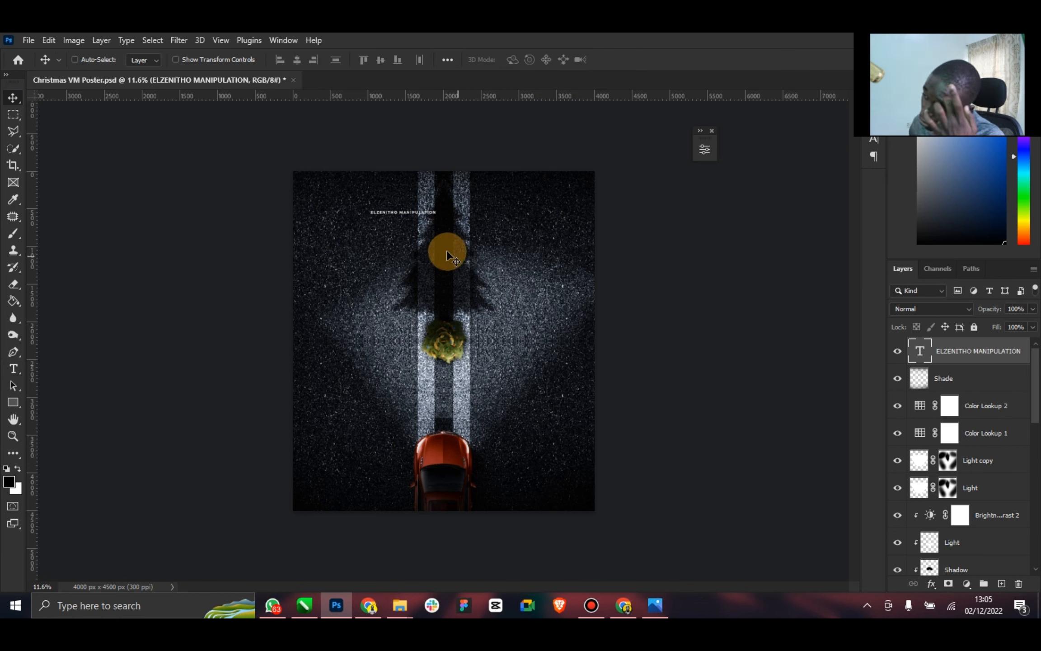
left_click_drag(422, 206, 441, 197)
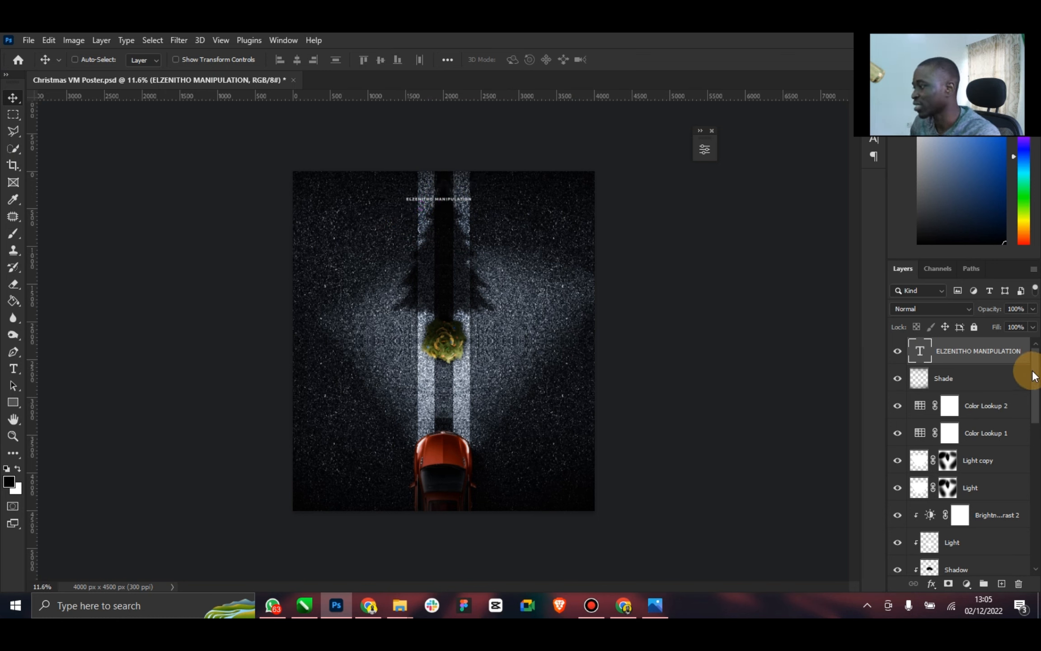
left_click_drag(1029, 365, 1031, 508)
left_click(951, 562)
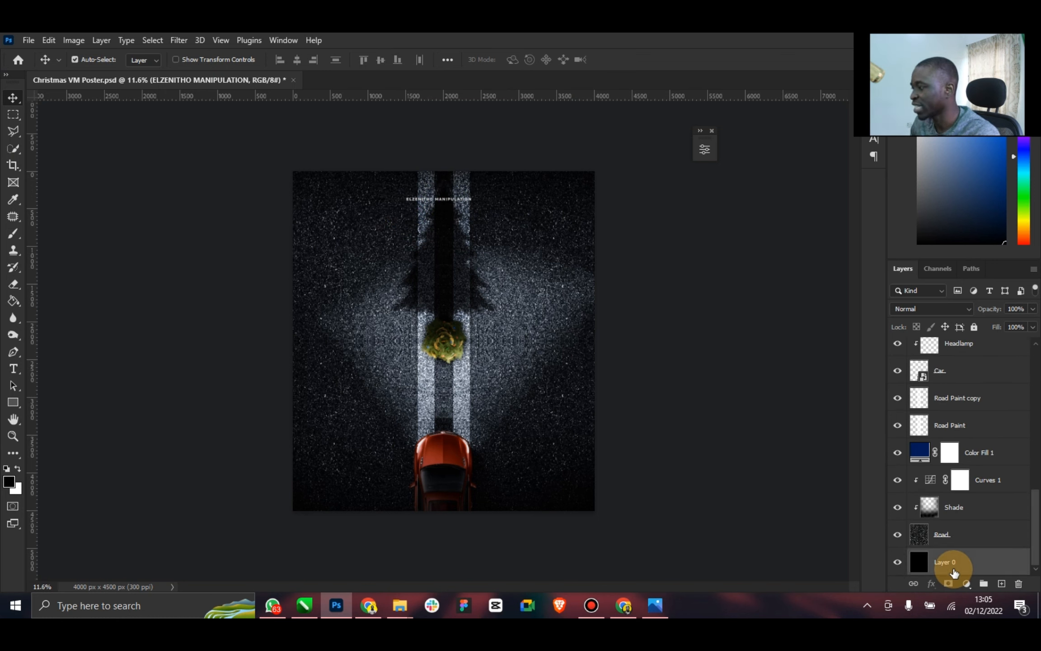
left_click(296, 60)
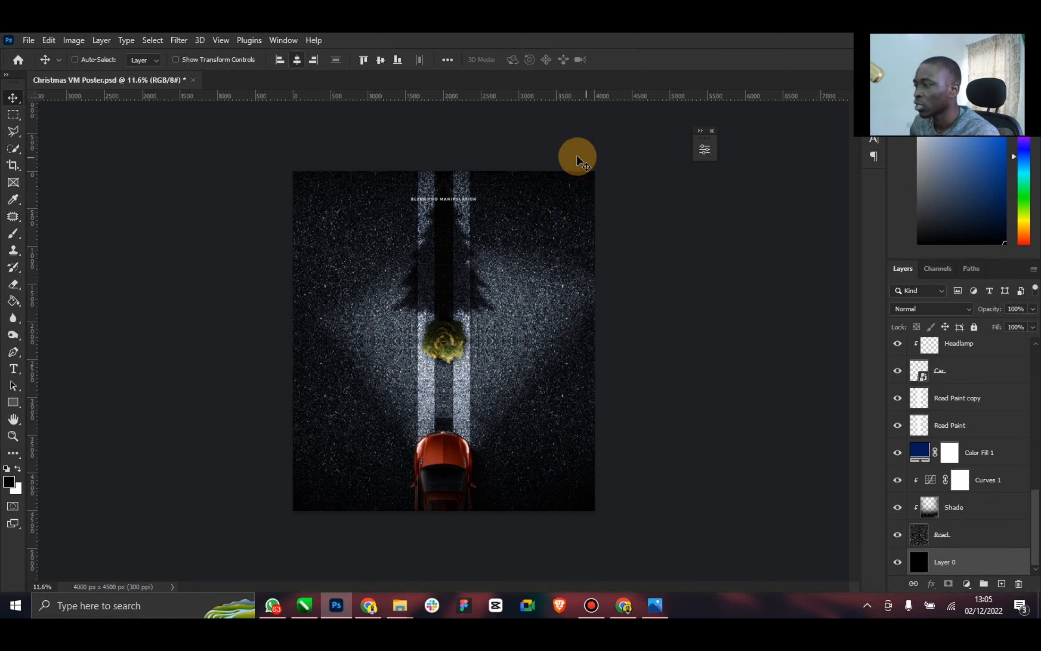
left_click_drag(1028, 513, 1030, 344)
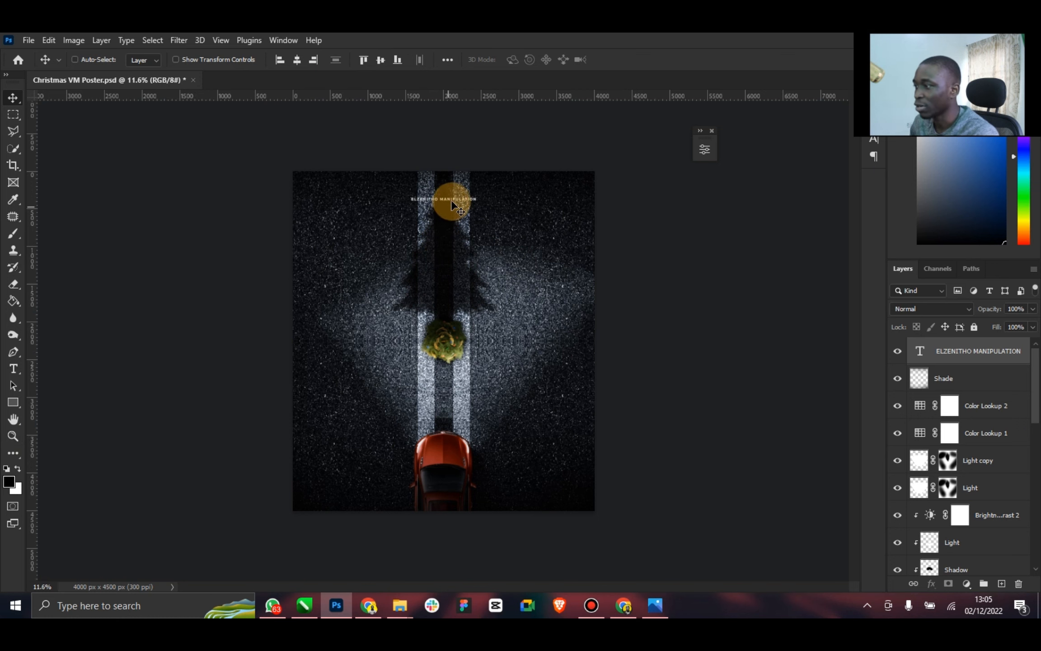
mouse_move(454, 202)
left_mouse_down()
mouse_move(481, 506)
mouse_move(456, 188)
left_mouse_up()
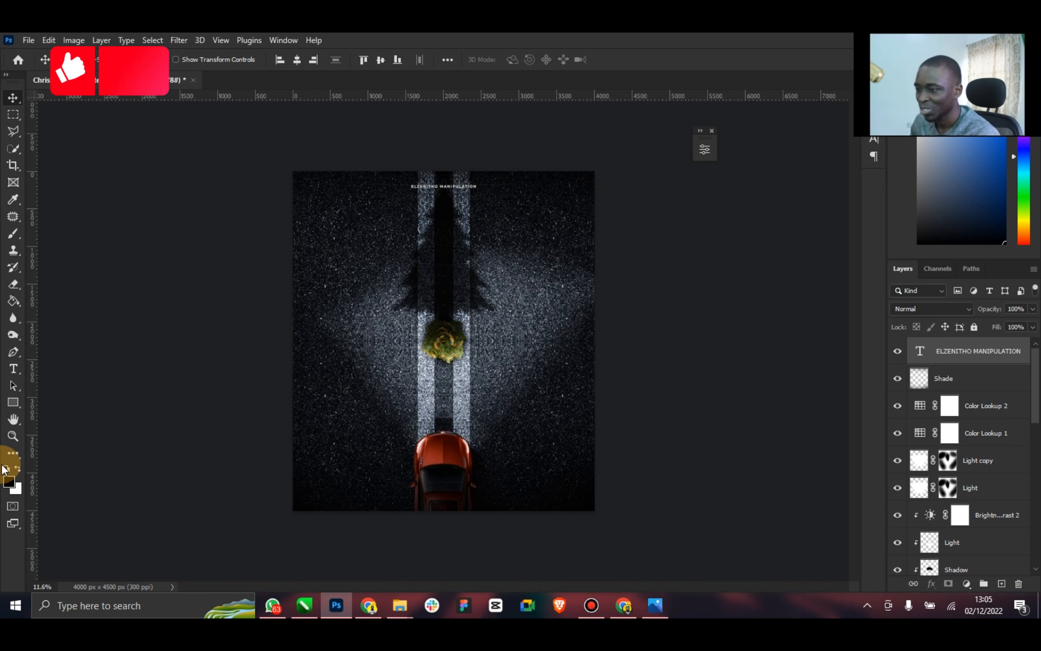
left_click(10, 437)
left_click_drag(472, 243, 586, 197)
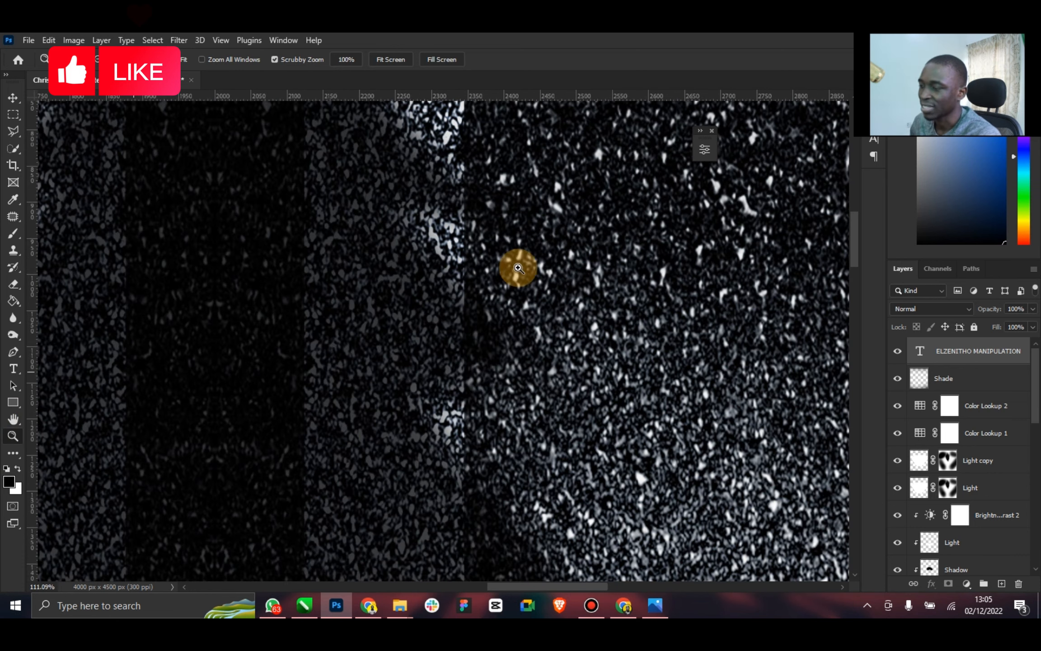
double_click(13, 420)
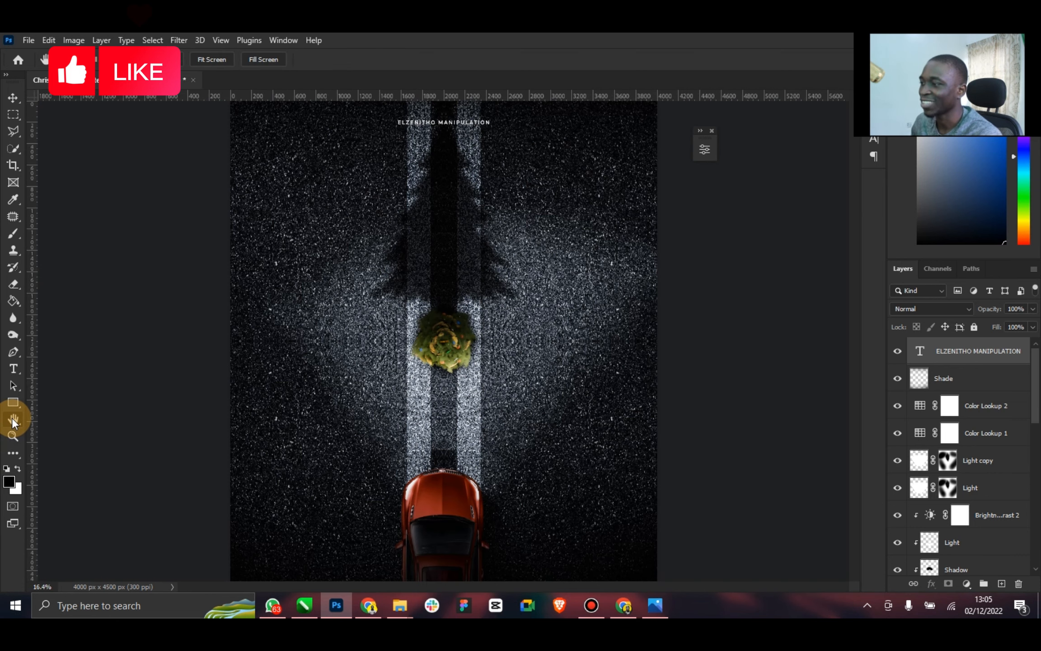
left_click(13, 437)
left_click_drag(533, 376, 512, 376)
left_click(12, 97)
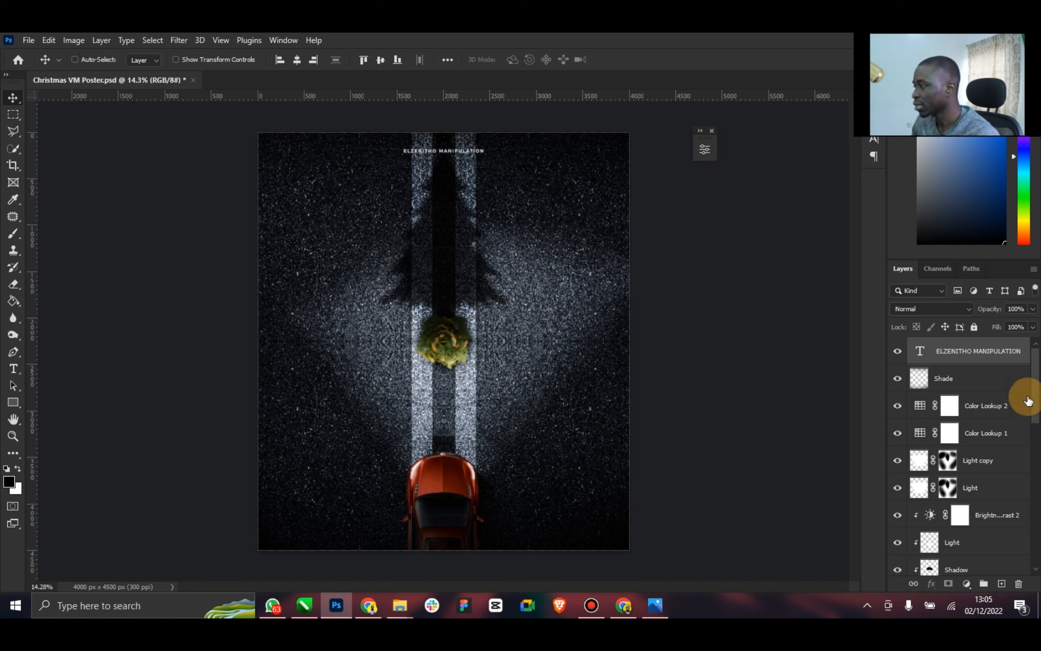
Select every layer from Layer 0 up to the ELZENITHO MANIPULATION text and stamp them into one merged layer on top
left_click_drag(1036, 409, 999, 546)
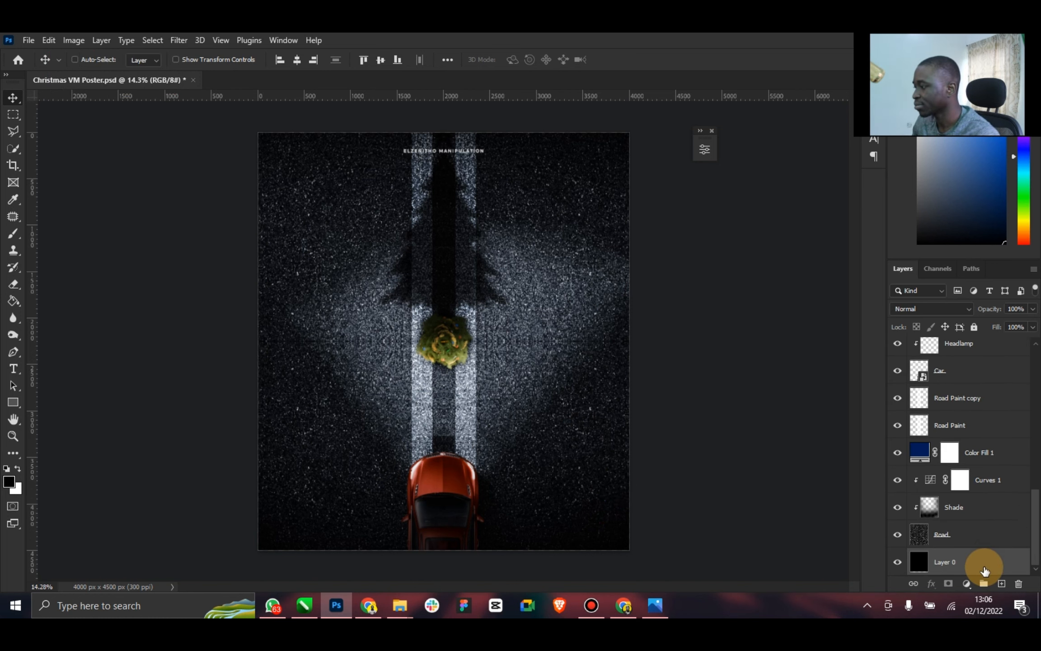
left_click(976, 565)
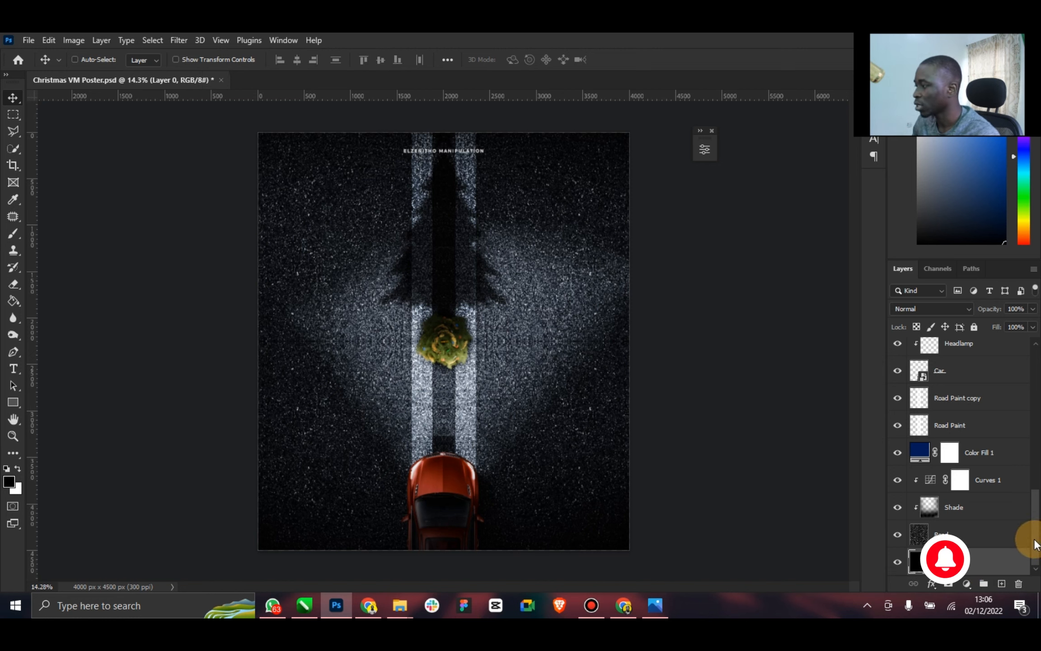
left_click_drag(1034, 538, 1031, 355)
left_click(979, 360, "shift")
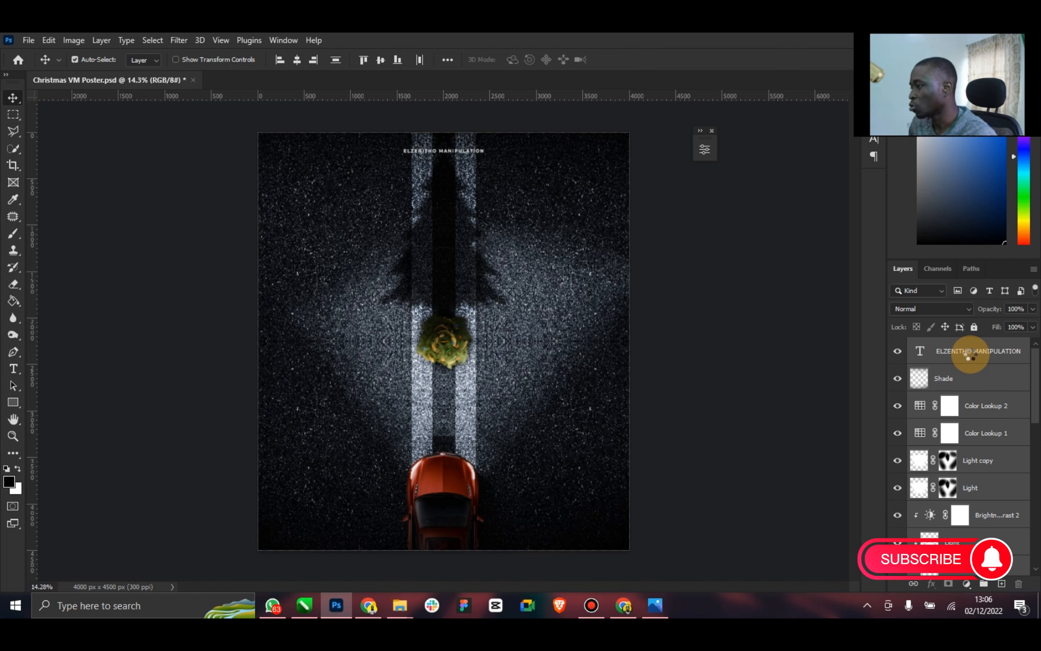
key("ctrl+shift+alt+e")
left_click(461, 271)
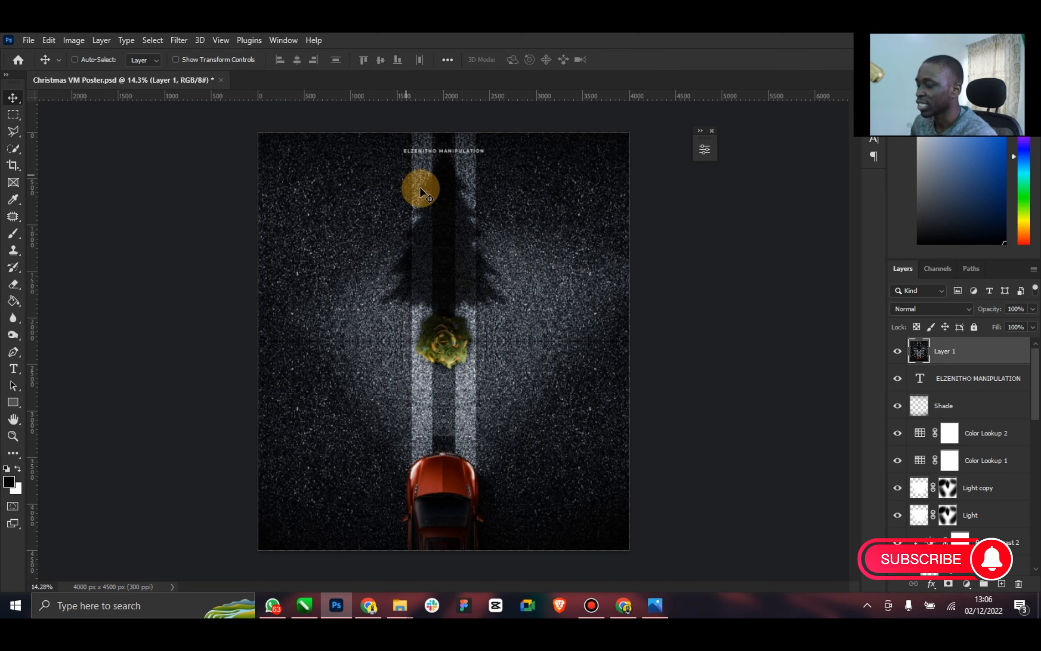
Open the Camera Raw filter on the merged layer and set Exposure -0.40, Contrast -23, Highlights -1, Shadows -45, Whites +15 and Blacks +9
left_click(188, 40)
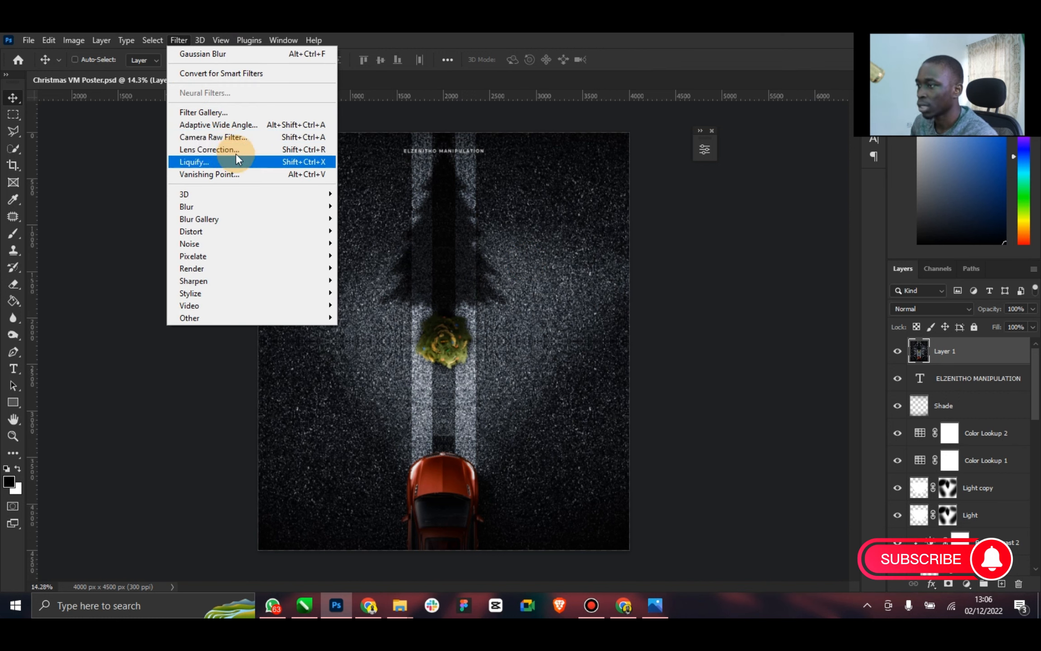
left_click(246, 139)
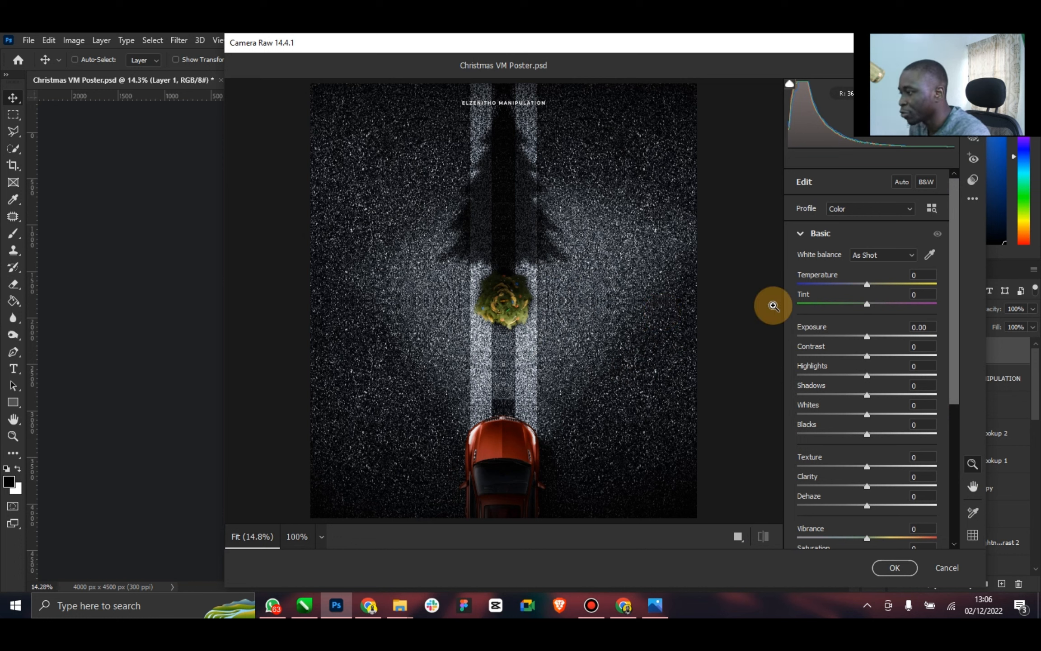
left_click_drag(867, 336, 850, 356)
left_click_drag(865, 374, 893, 487)
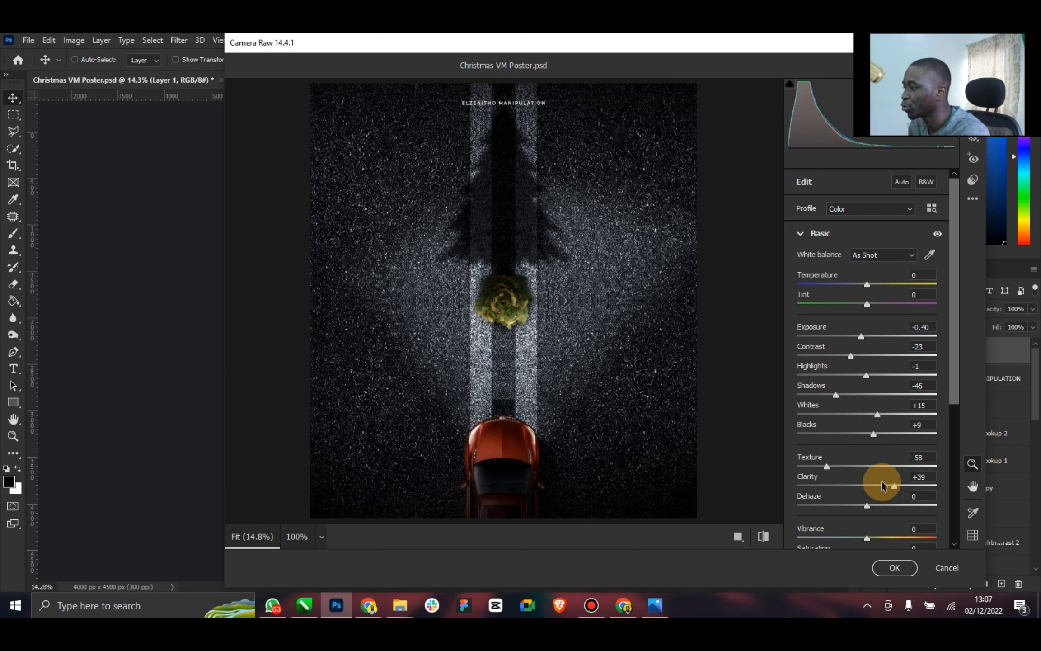
Set Texture to -45, Clarity to +37, Dehaze to +15 and Vibrance to +25, and apply the Camera Raw filter
mouse_move(830, 465)
left_mouse_down()
mouse_move(923, 470)
mouse_move(837, 465)
left_mouse_up()
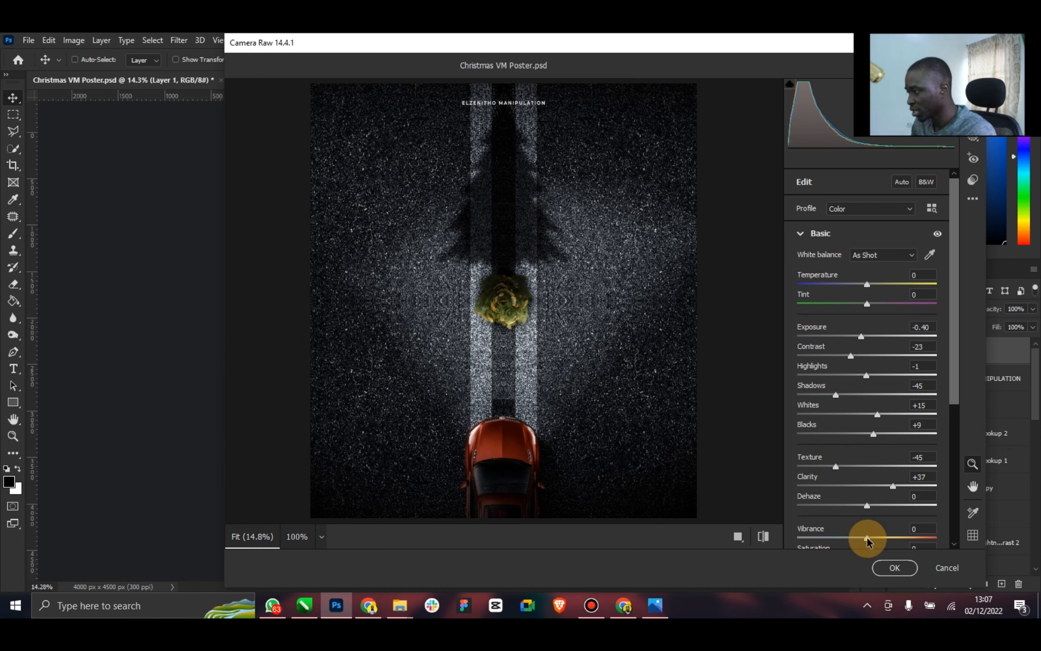
mouse_move(867, 538)
left_mouse_down()
mouse_move(910, 538)
mouse_move(885, 535)
left_mouse_up()
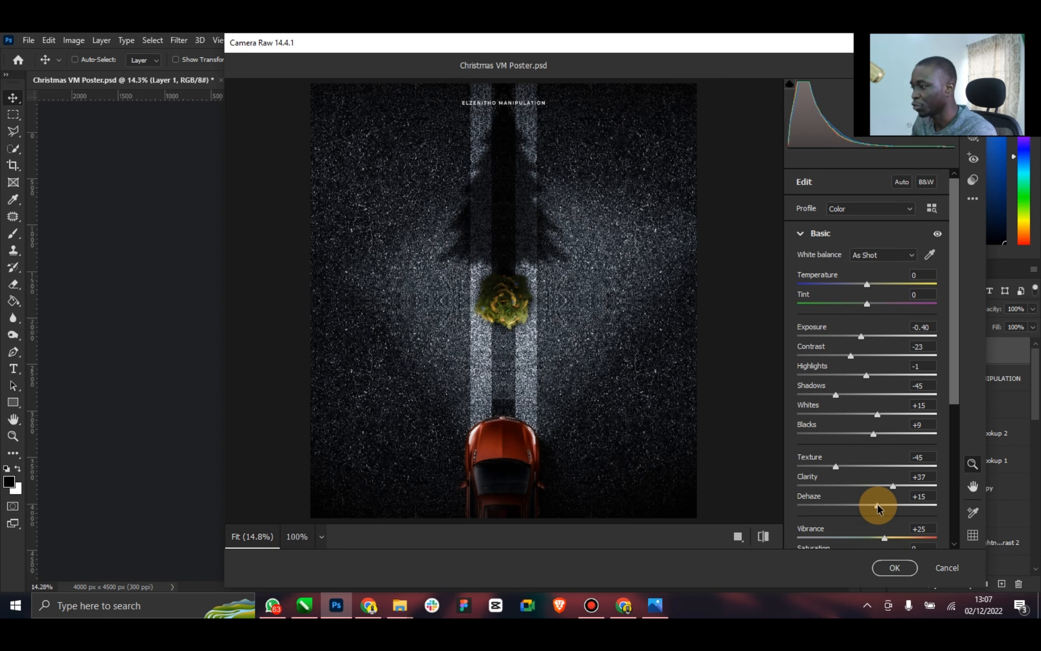
left_click(894, 566)
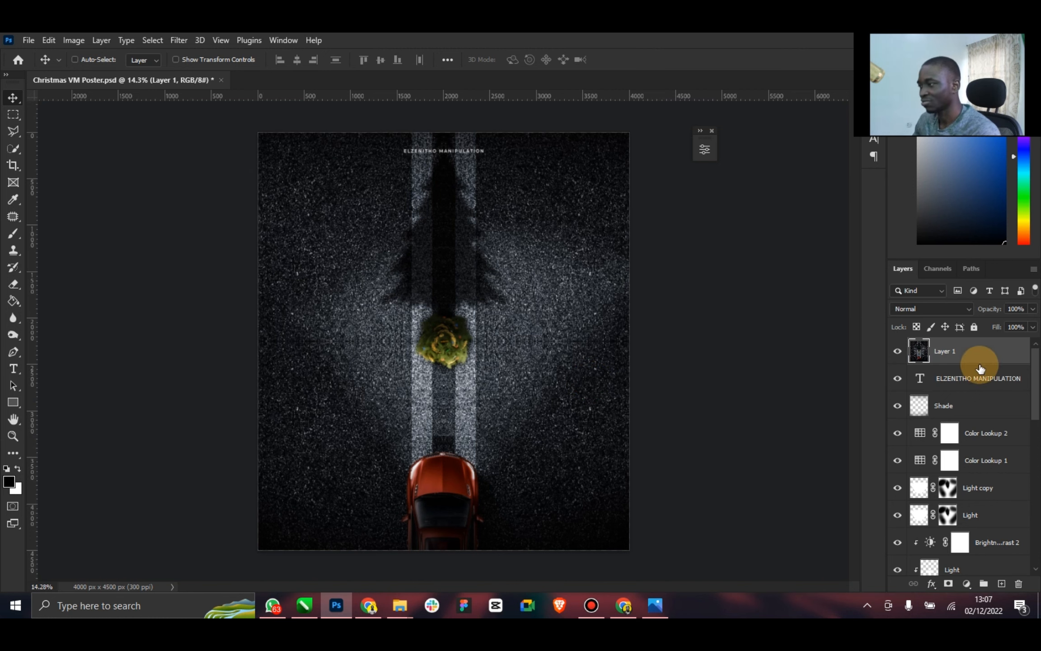
Hide the merged Layer 1 and select the Road layer near the end of the layer stack
left_click(898, 352)
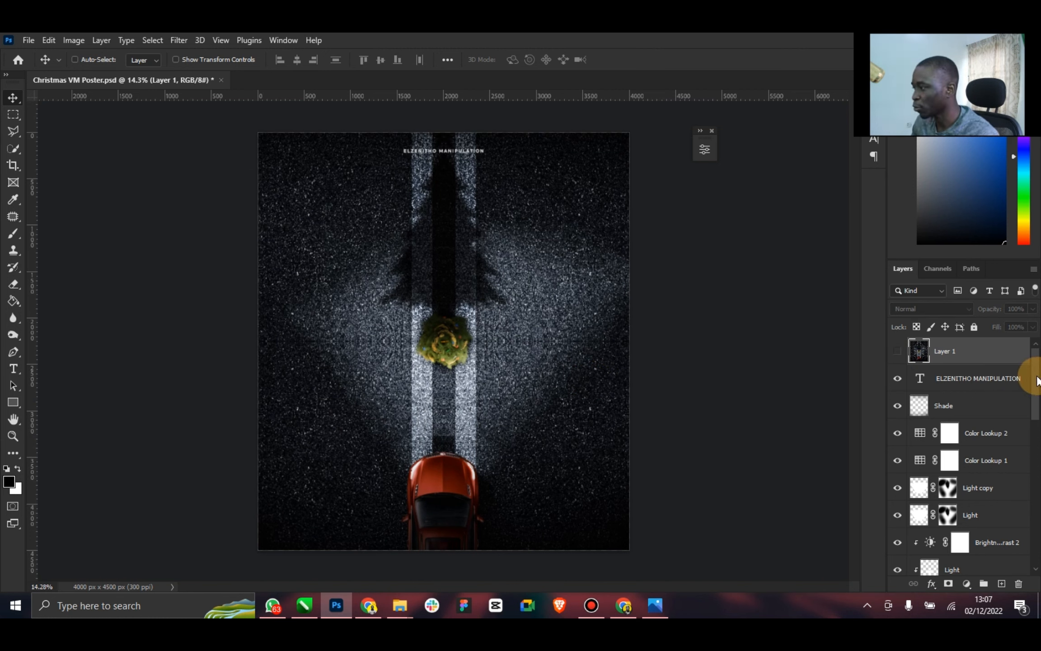
left_click_drag(1033, 361, 1032, 554)
left_click(948, 533)
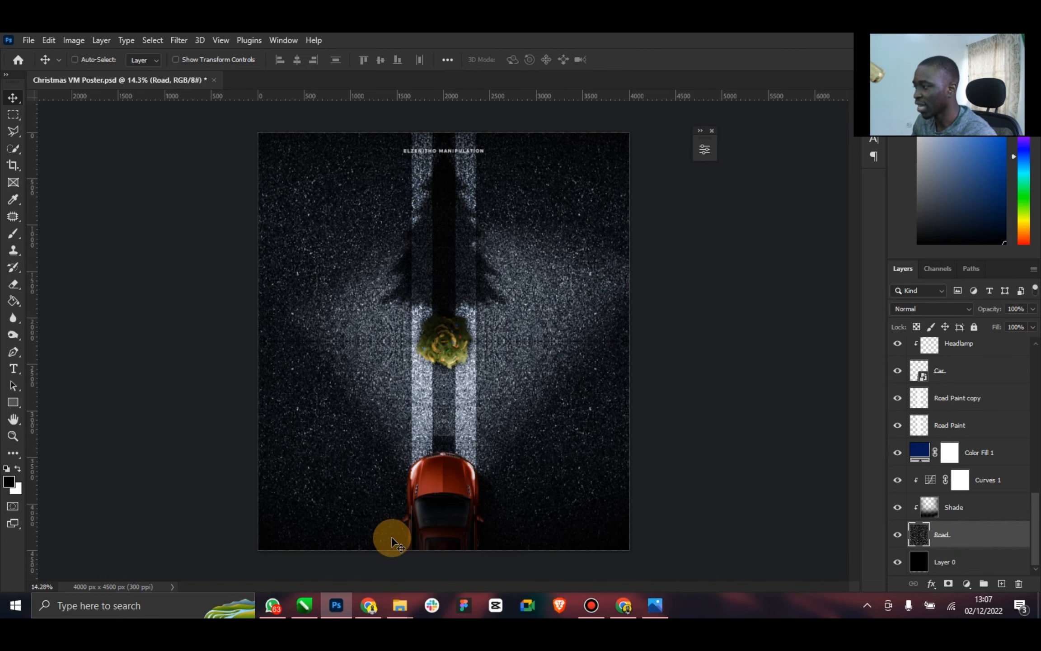
Switch to Chrome, enlarge its window and open the Unsplash website
left_click(367, 605)
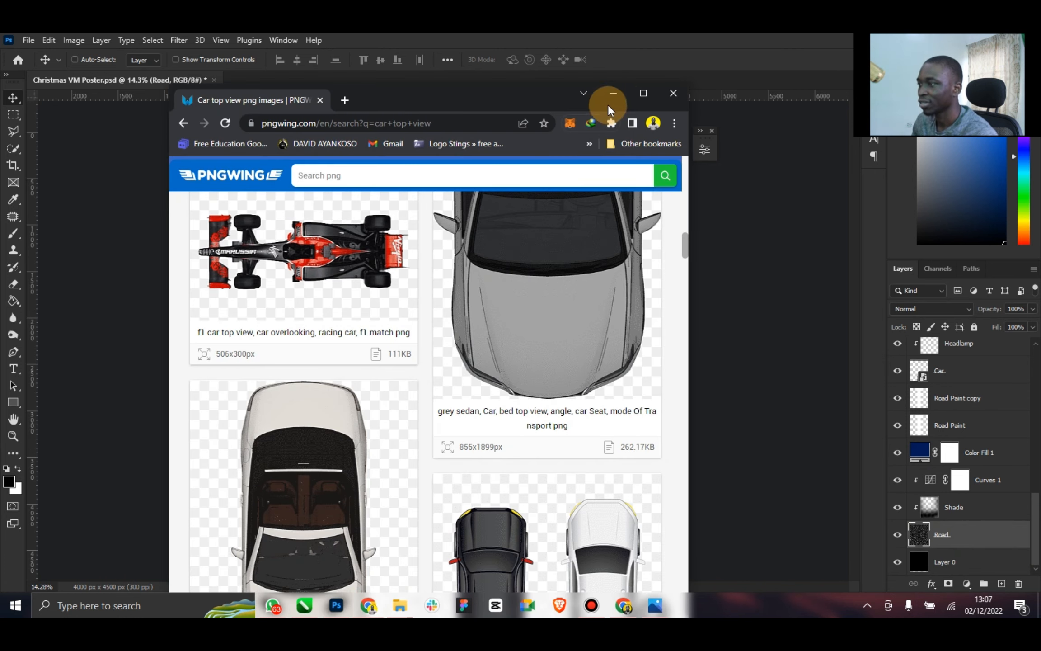
left_click(645, 94)
left_click(223, 67)
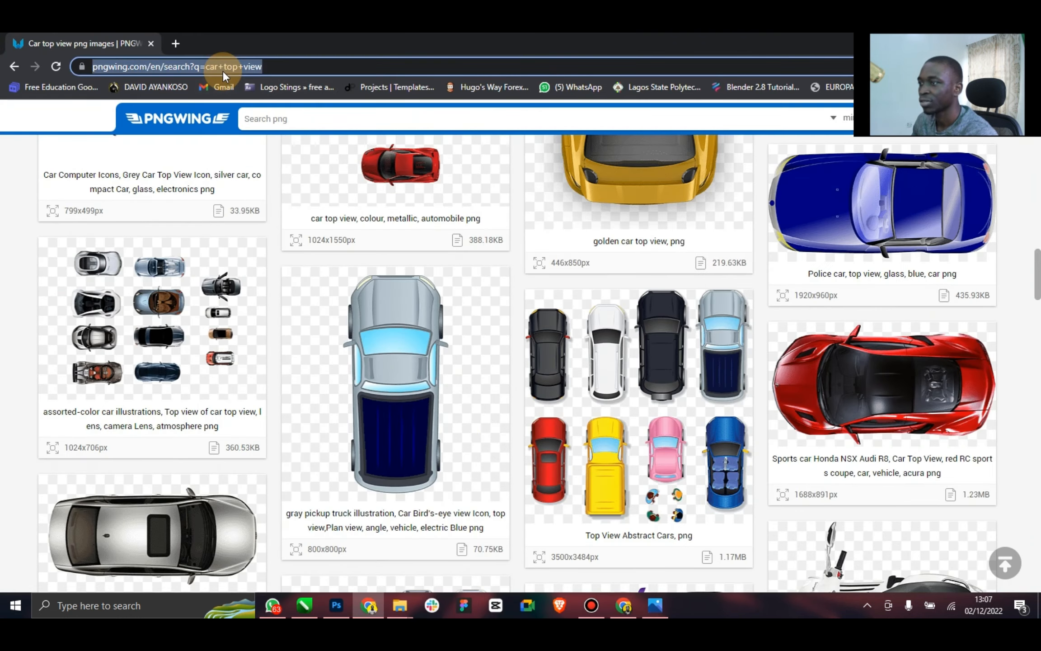
type("unsplash.com")
key("Return")
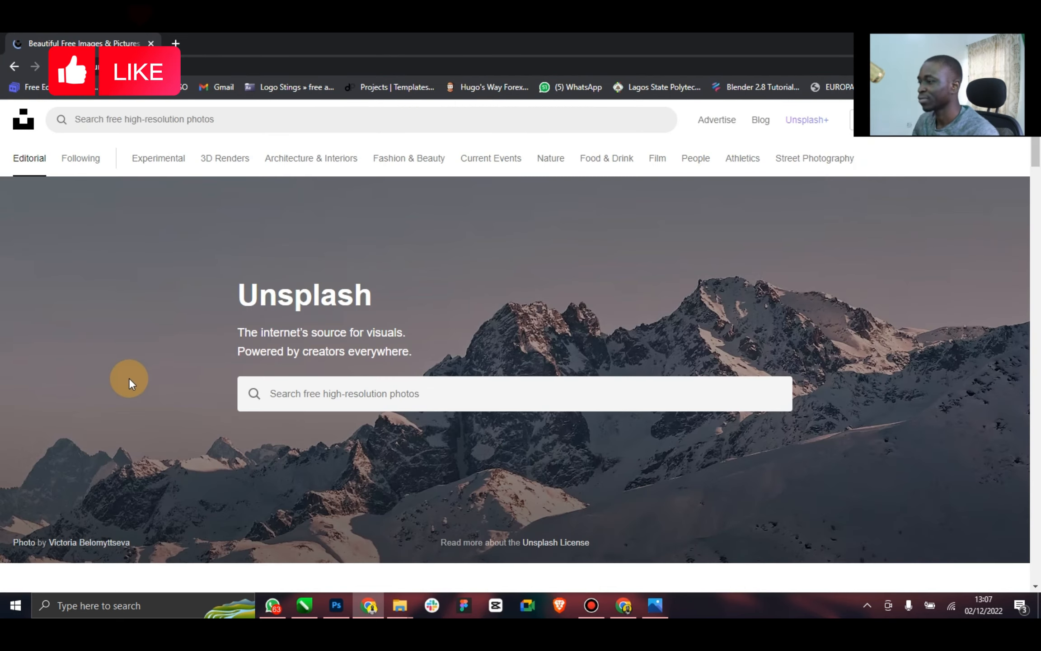
Search Unsplash for "road texture"
left_click(161, 120)
type("r")
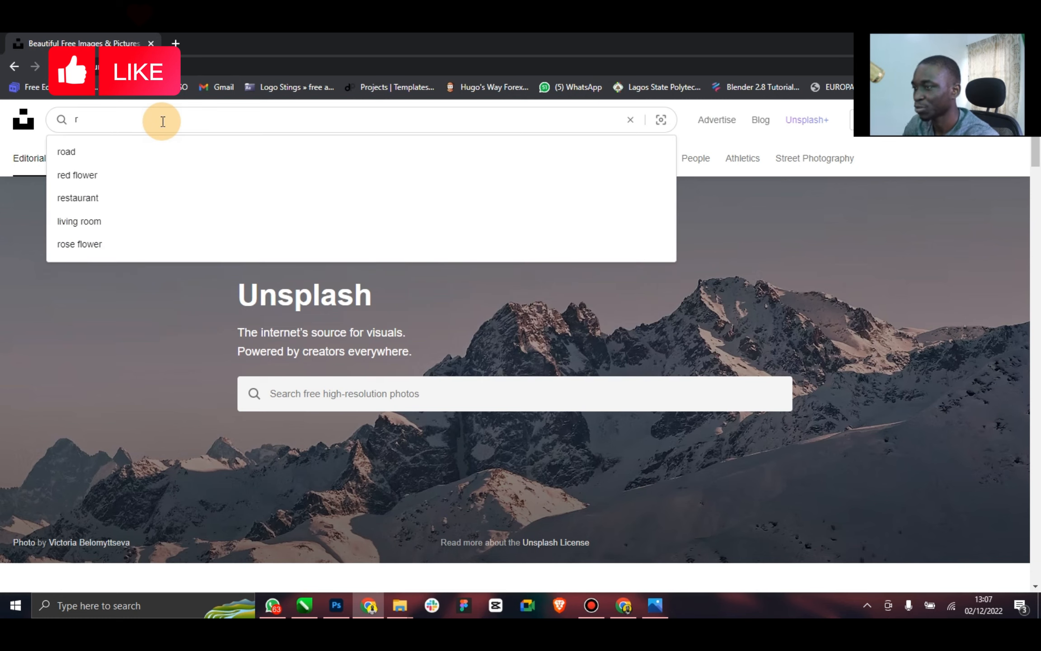
type("oad tex")
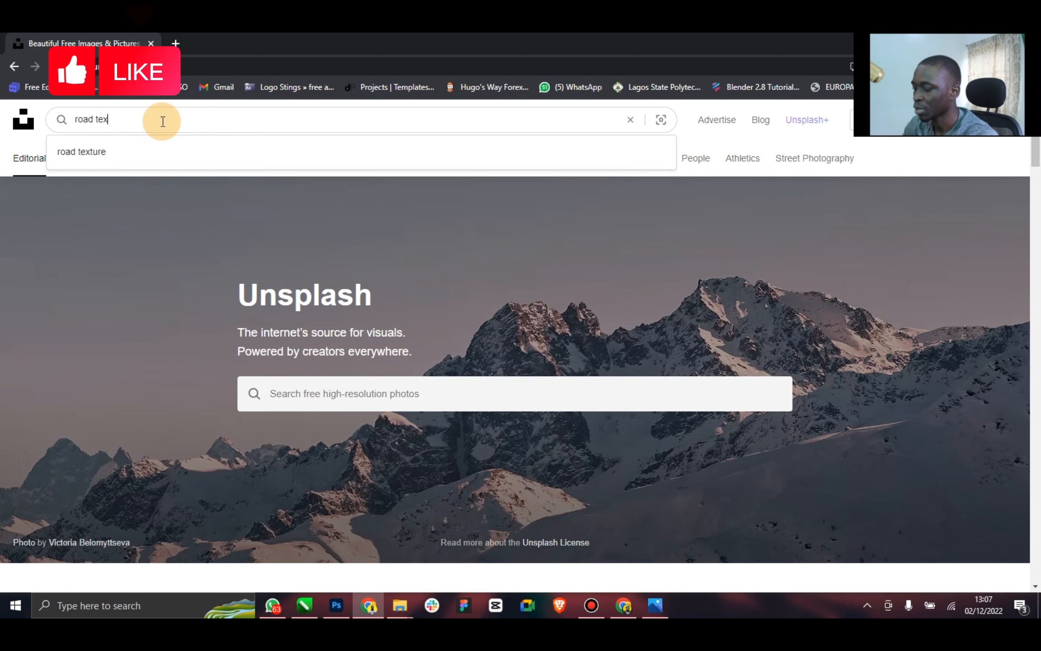
type("ir")
key("BackSpace")
key("BackSpace")
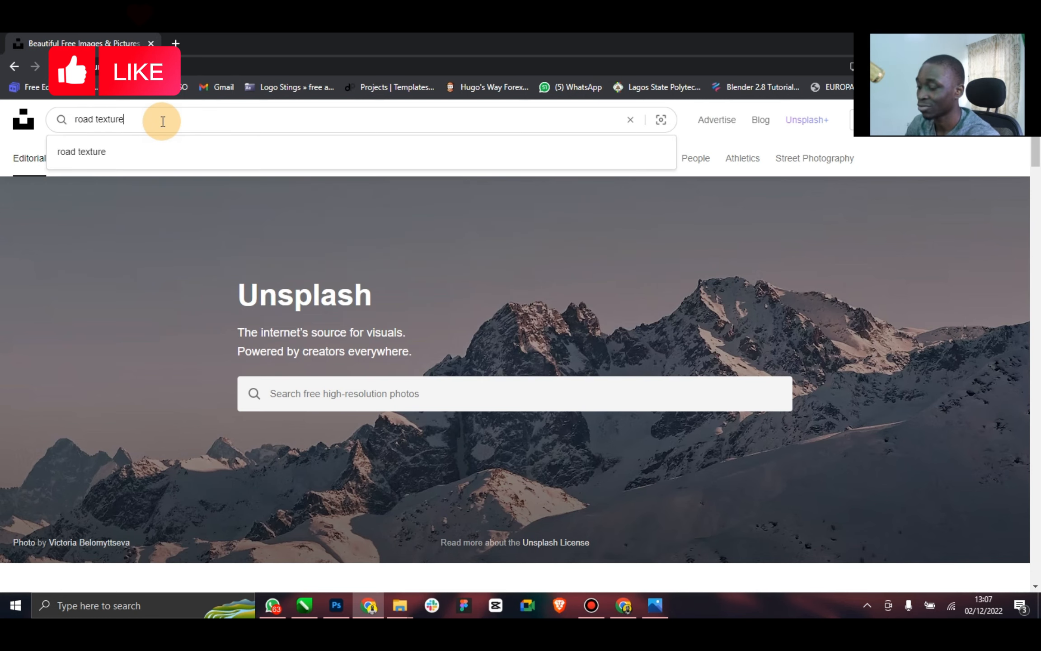
key("Return")
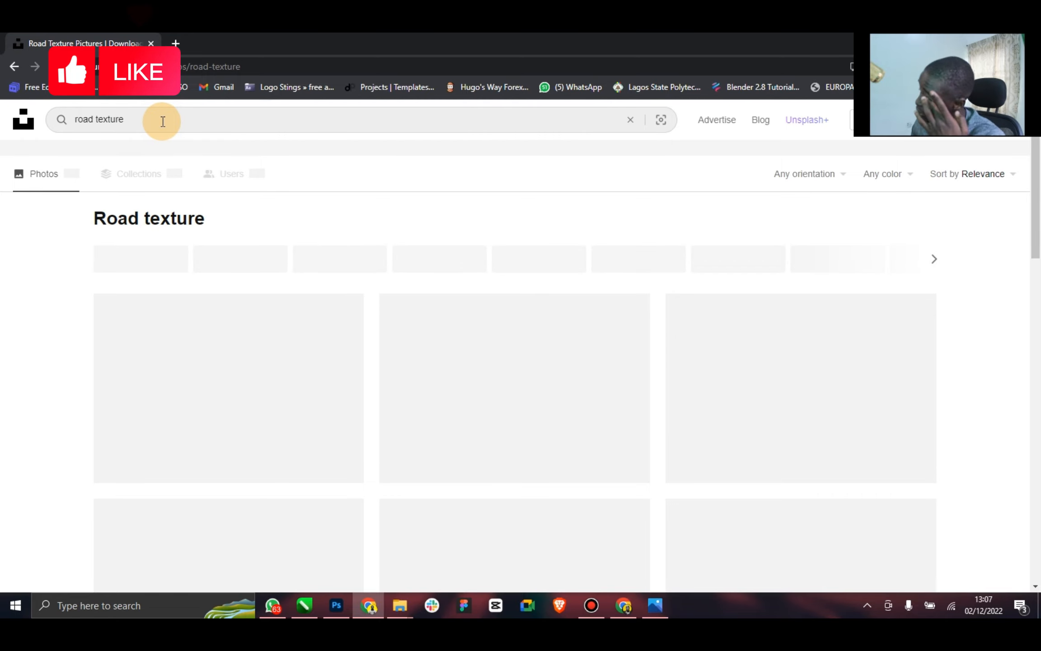
Browse the road texture photos and download the dark asphalt one with the yellow stripe and short blue-white lines
scroll(333, 430, "down", 6)
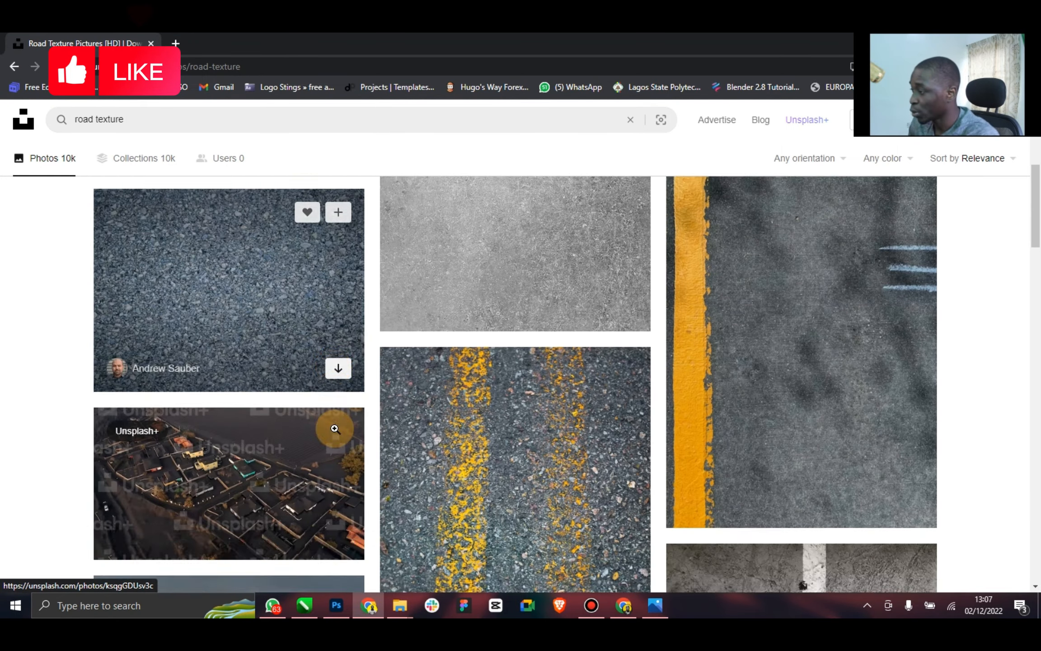
scroll(335, 428, "down", 10)
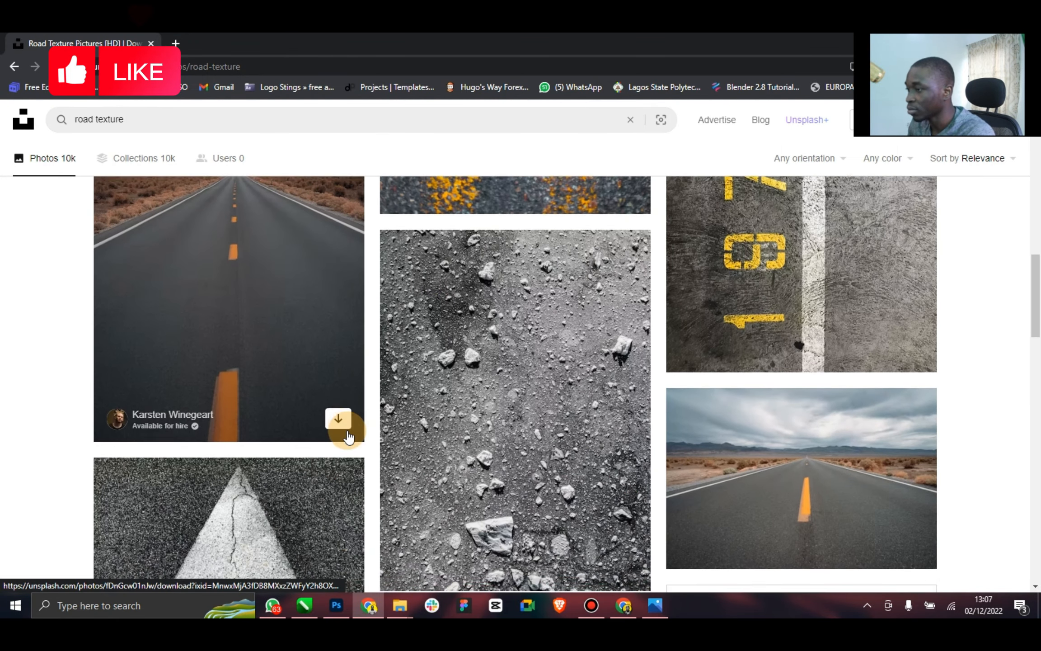
scroll(348, 436, "down", 15)
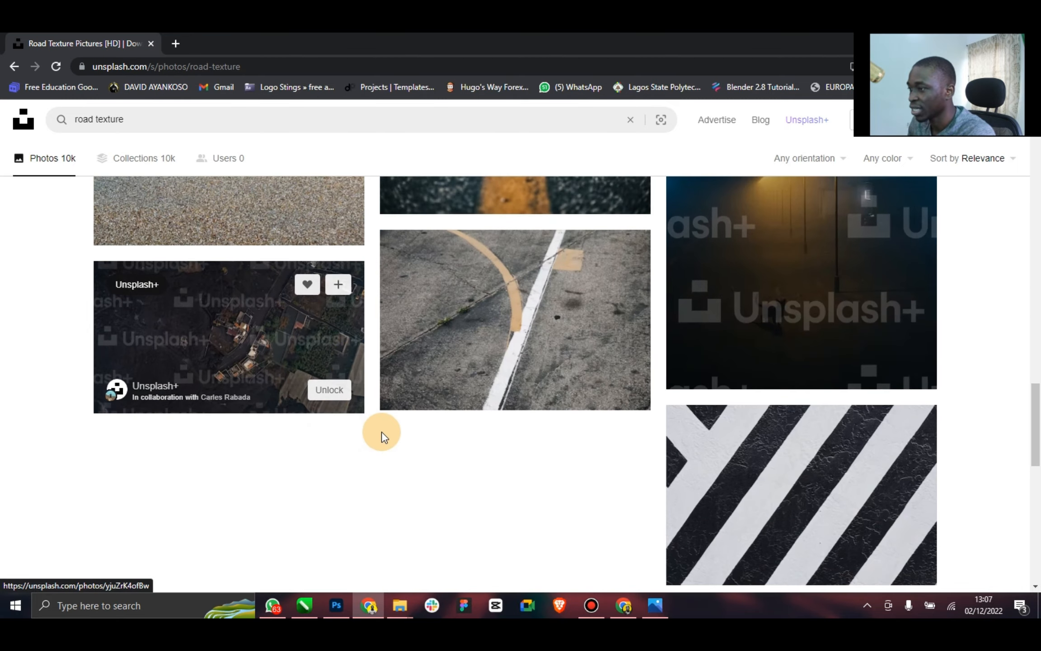
left_click_drag(1034, 425, 1031, 199)
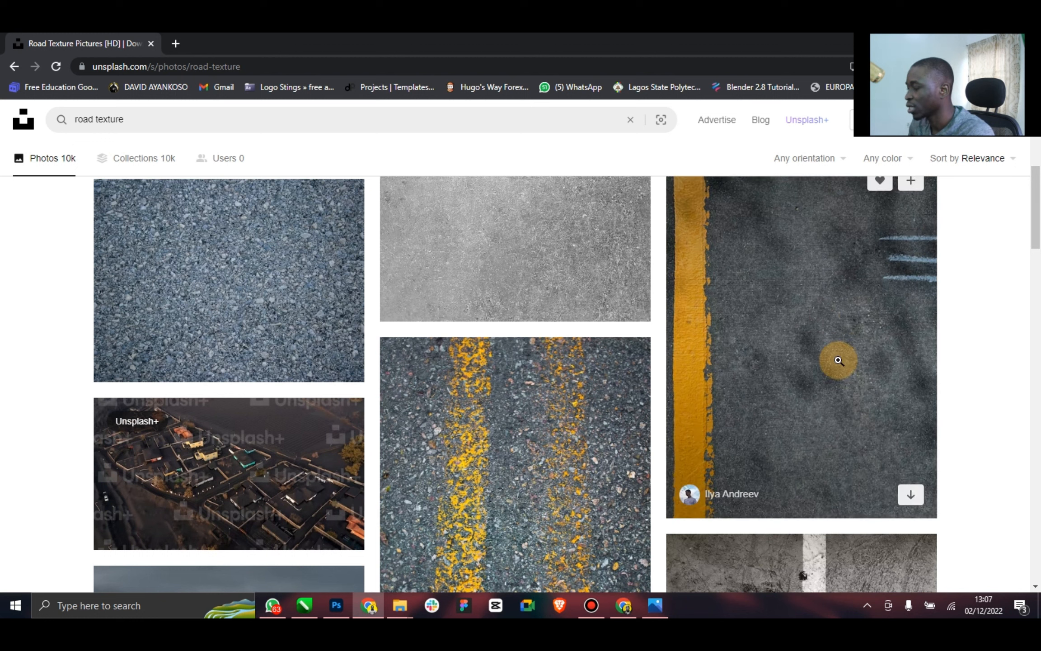
left_click(911, 494)
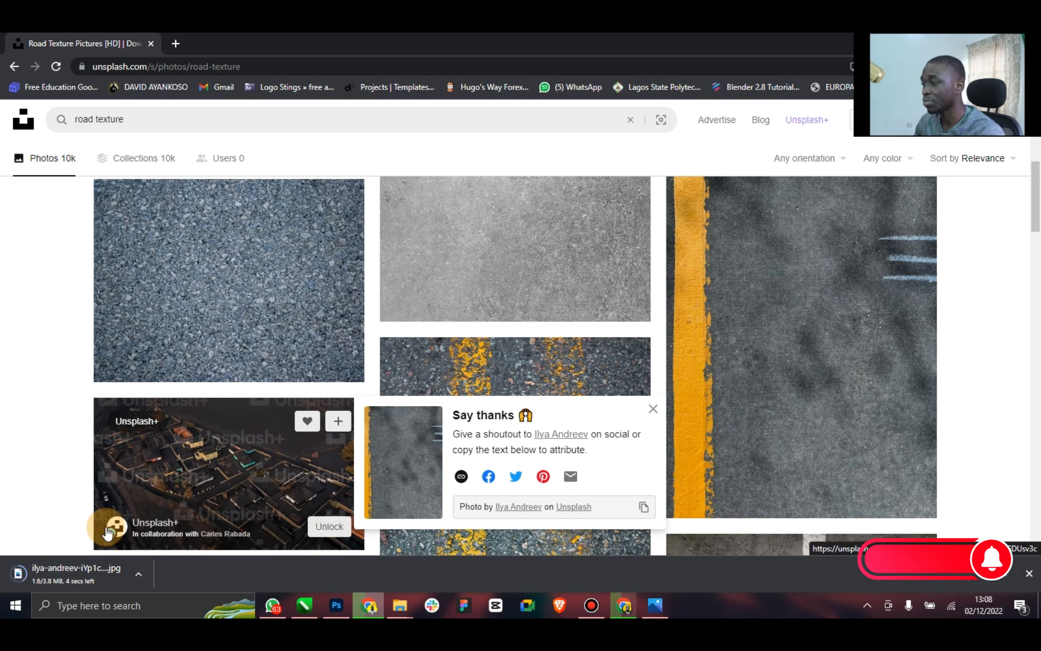
Find the downloaded asphalt photo in the Downloads folder and open it in Photoshop
mouse_move(400, 613)
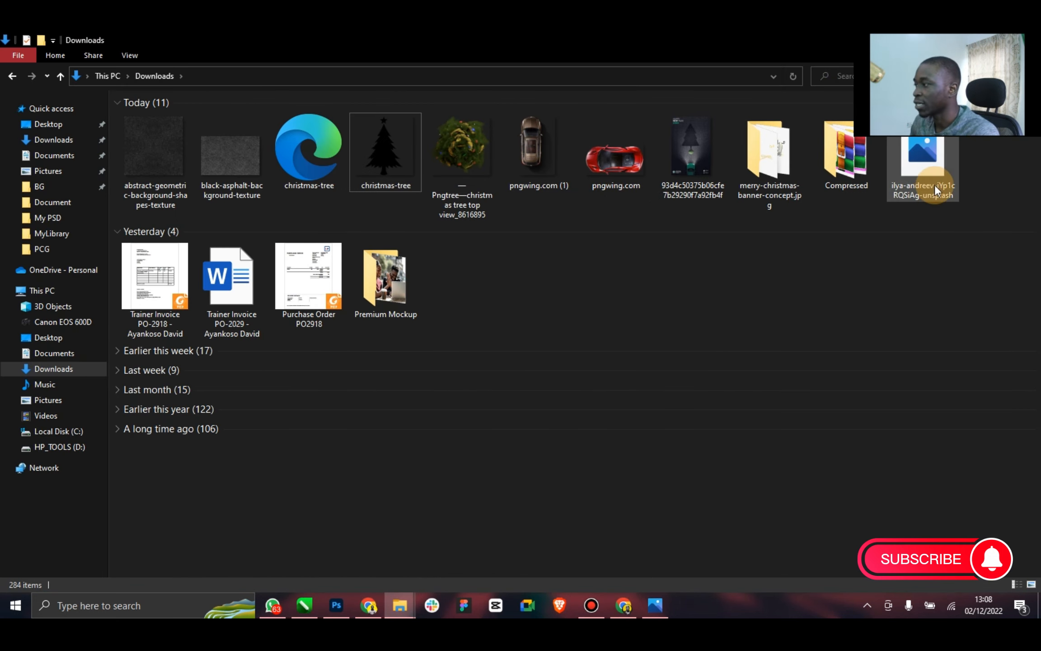
left_click(929, 156)
right_click(930, 157)
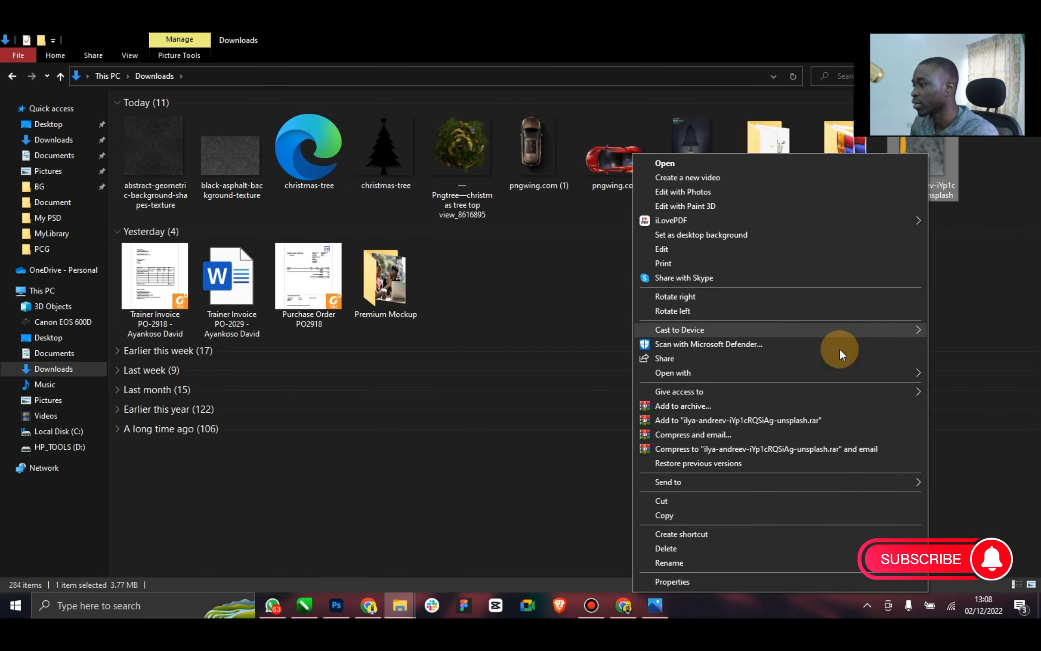
mouse_move(904, 372)
left_click(538, 368)
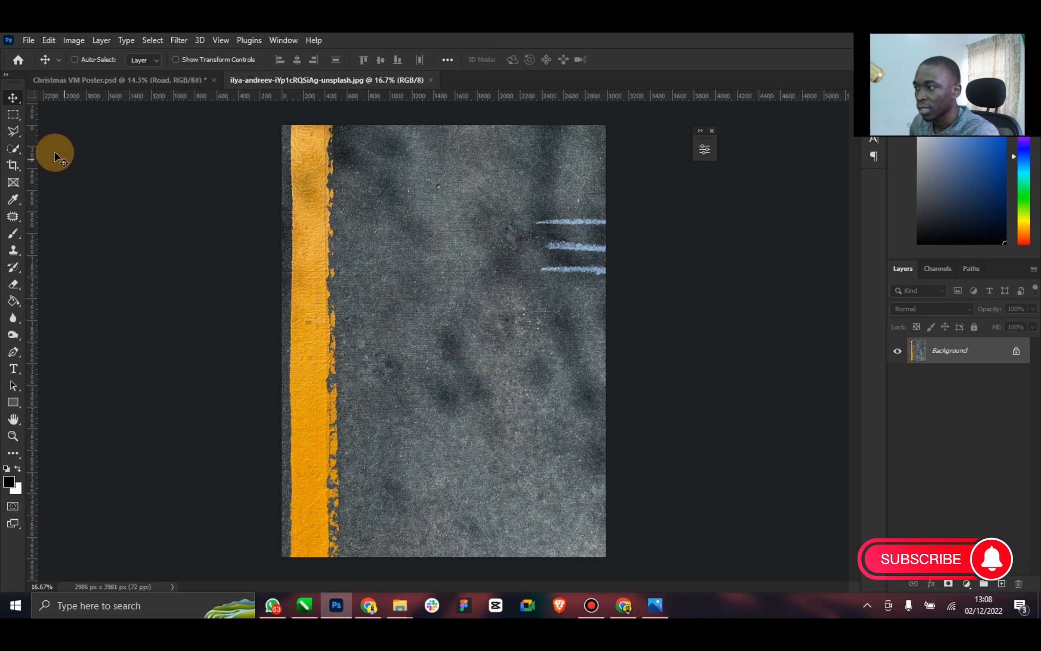
Outline the yellow stripe along the full height of the asphalt photo with the Polygonal Lasso tool
left_click(19, 136)
left_click(297, 136)
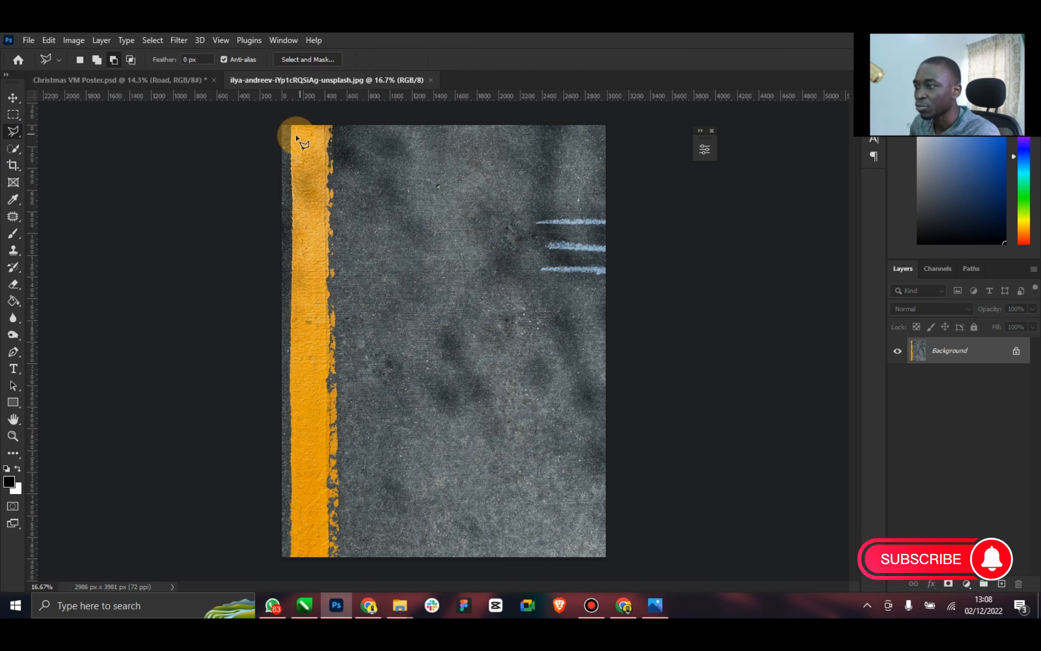
left_click(287, 571)
left_click(345, 566)
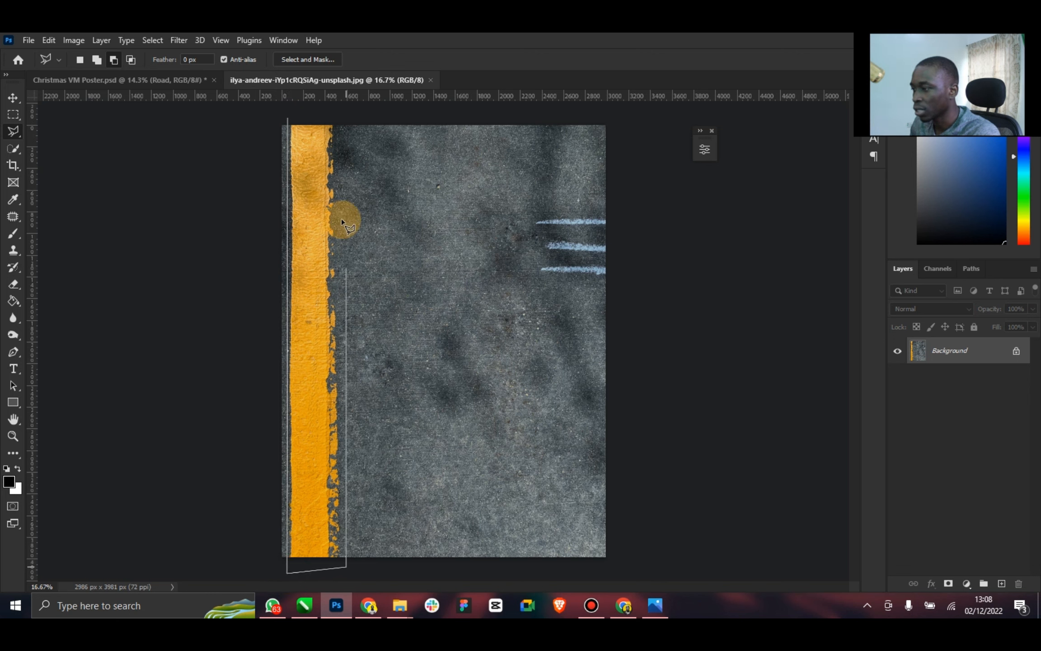
double_click(339, 120)
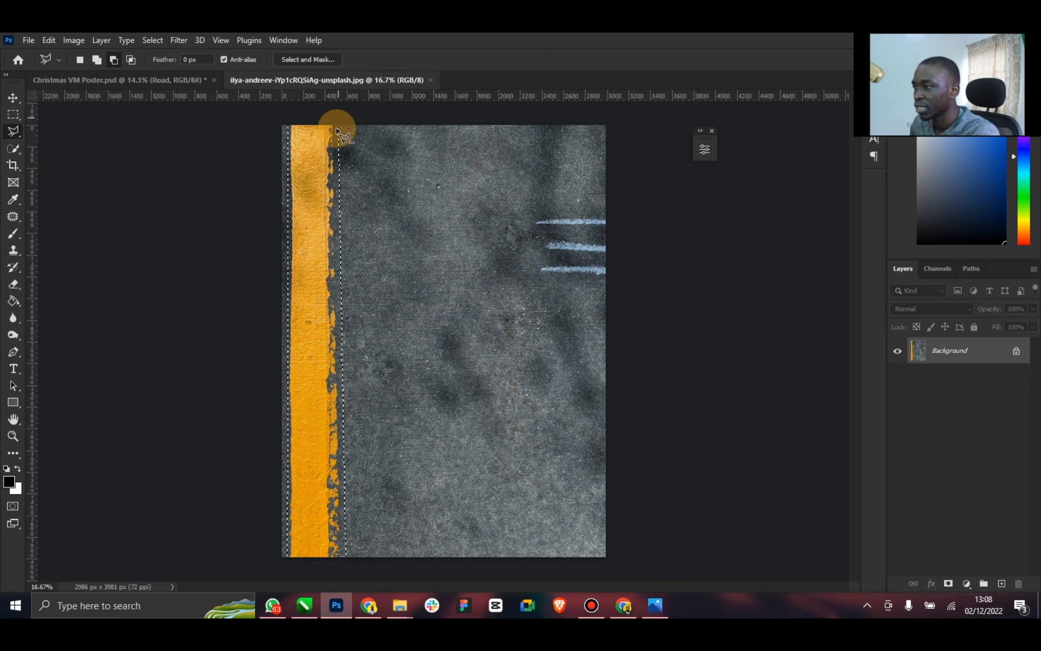
Replace the selected yellow stripe with a Content-Aware fill at 100% opacity and clear the selection
right_click(331, 180)
left_click(384, 340)
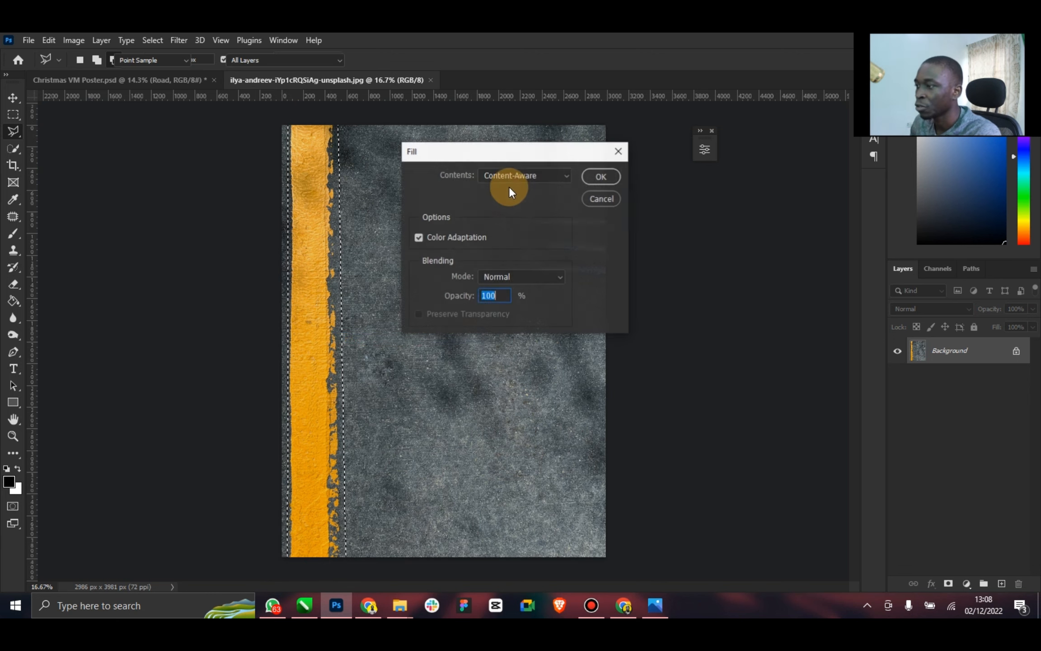
left_click(601, 176)
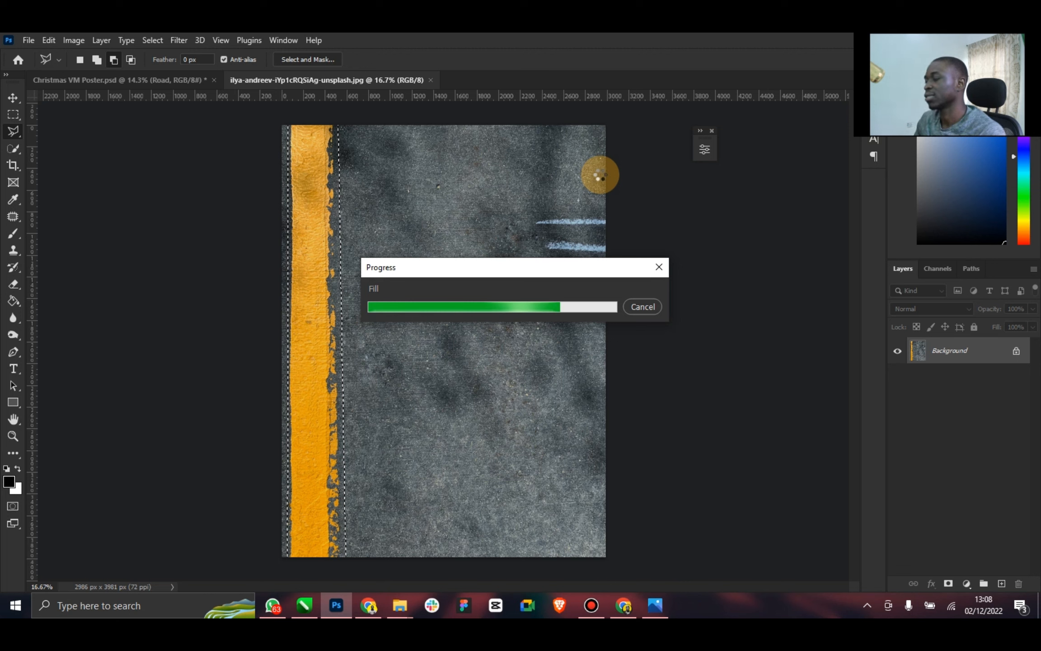
right_click(511, 169)
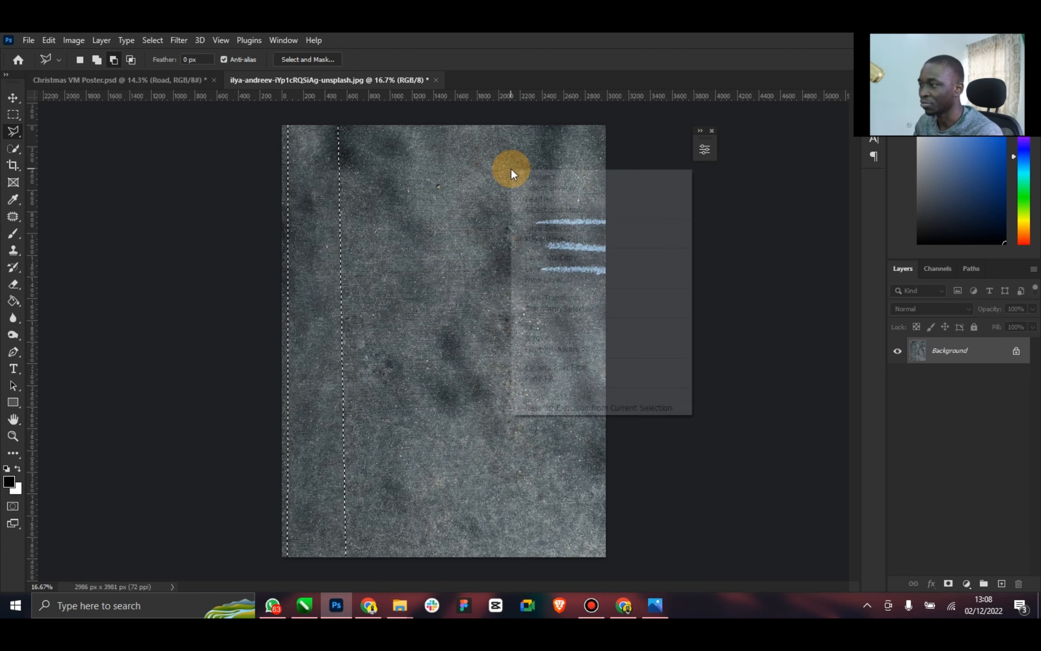
left_click(544, 176)
Copy the cleaned asphalt photo into the Christmas VM Poster document and stack it directly below the Color Fill 1 layer
left_click(13, 97)
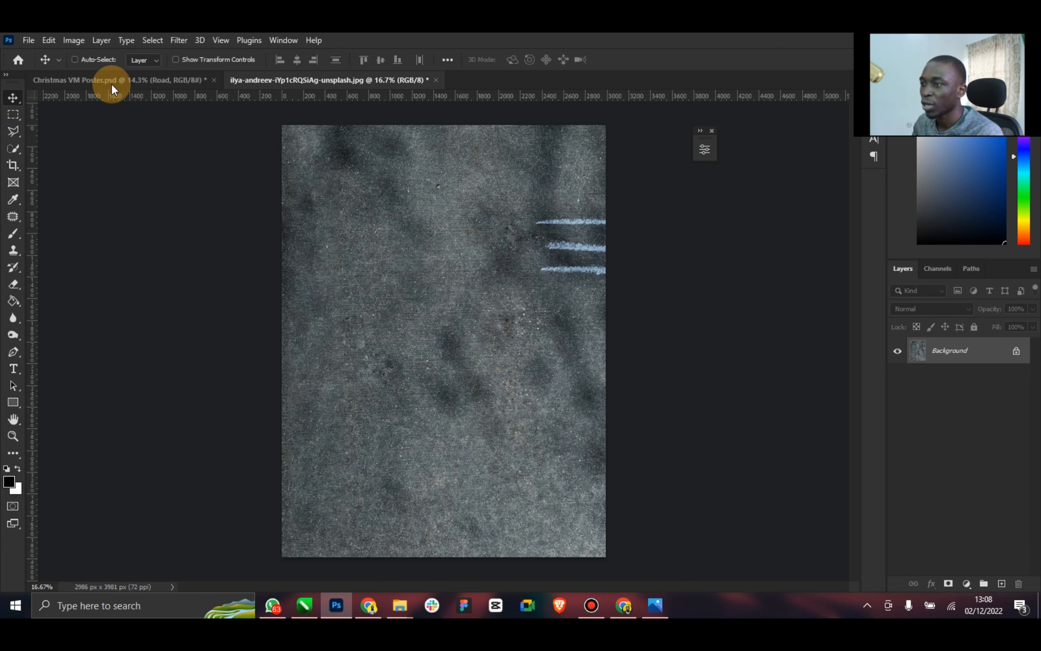
left_click(112, 82)
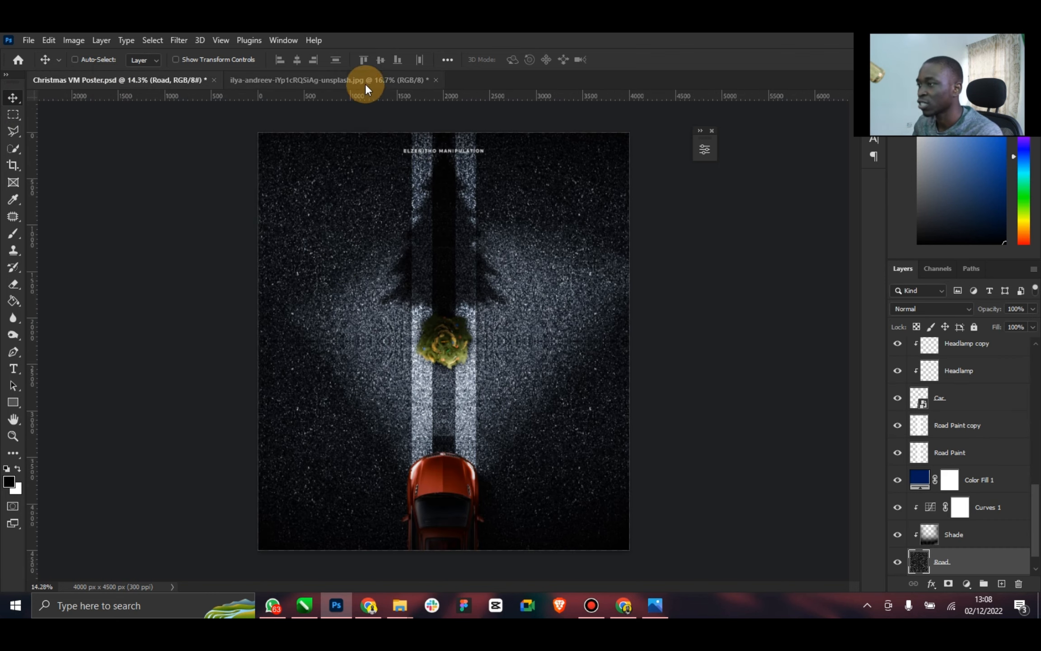
scroll(974, 559, "down", 2)
left_click(951, 560)
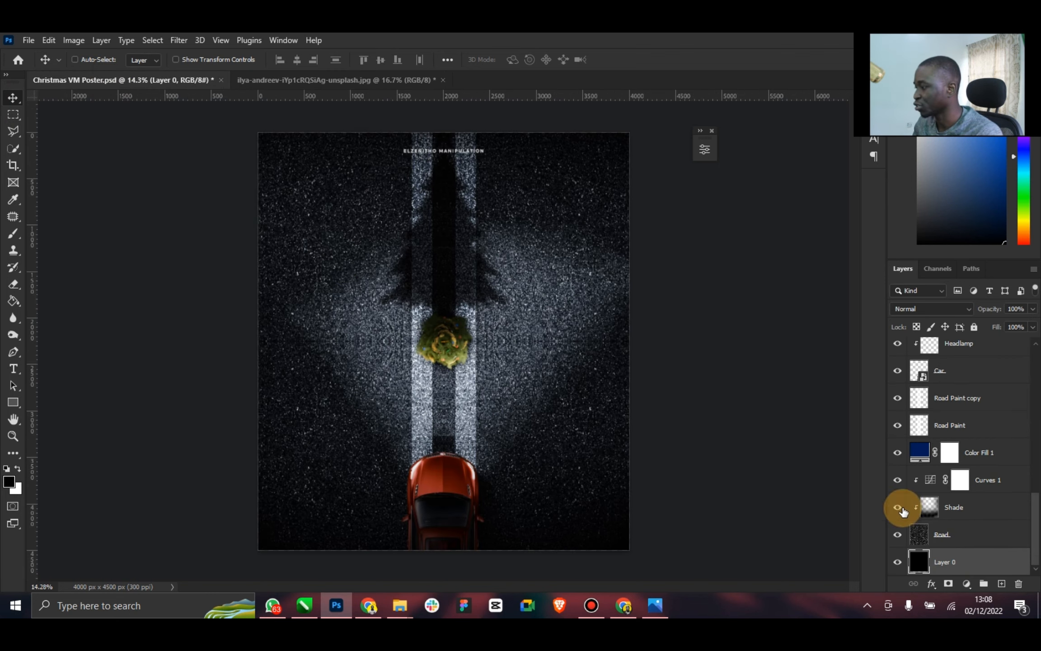
left_click(359, 83)
left_click_drag(391, 131, 263, 103)
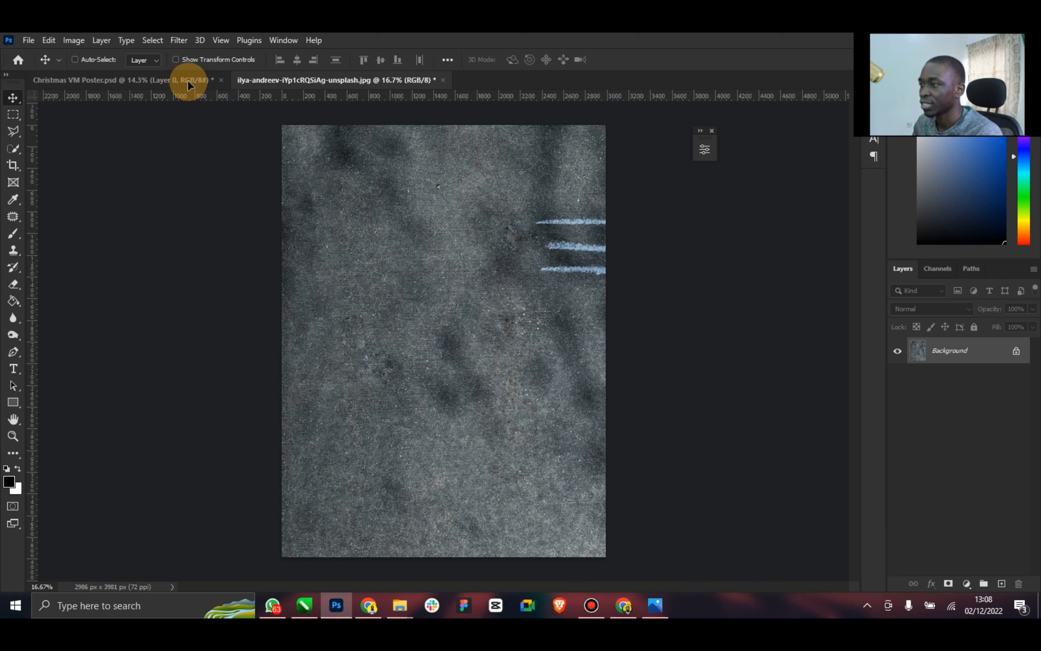
left_click_drag(188, 79, 188, 80)
left_click_drag(385, 260, 448, 266)
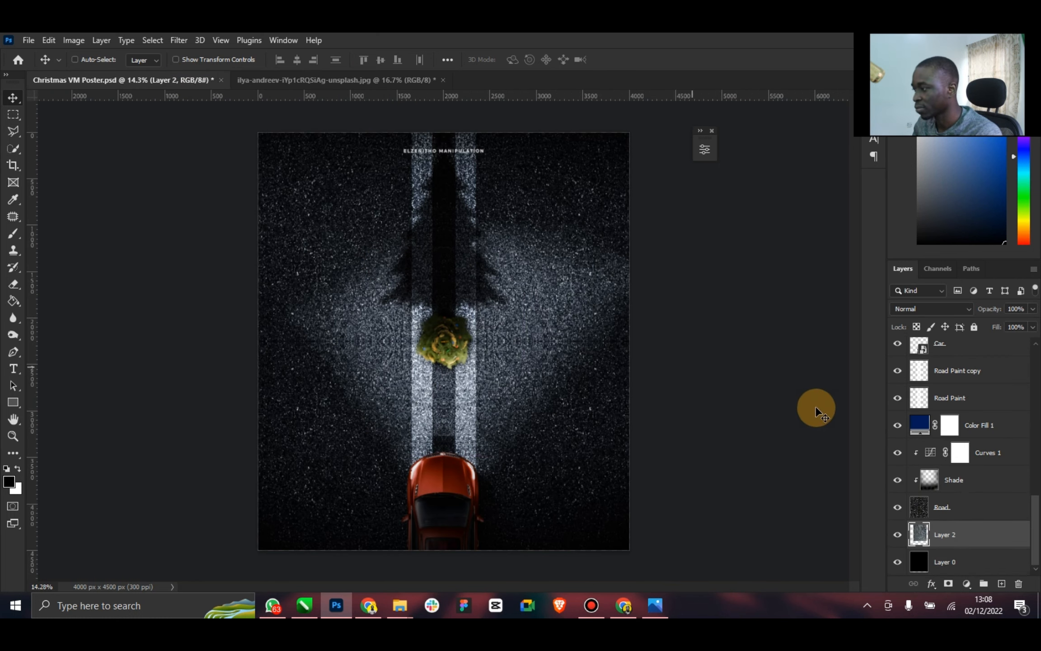
left_click_drag(951, 533, 949, 440)
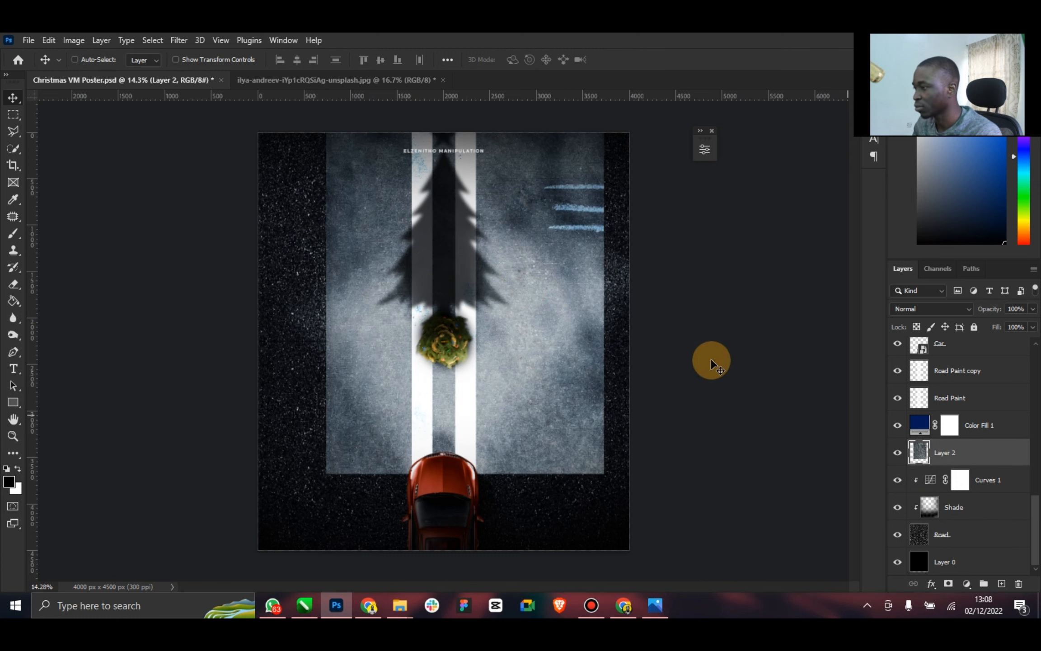
Scale the asphalt layer proportionally to about 134.64% and position it over the poster canvas
left_click(207, 60)
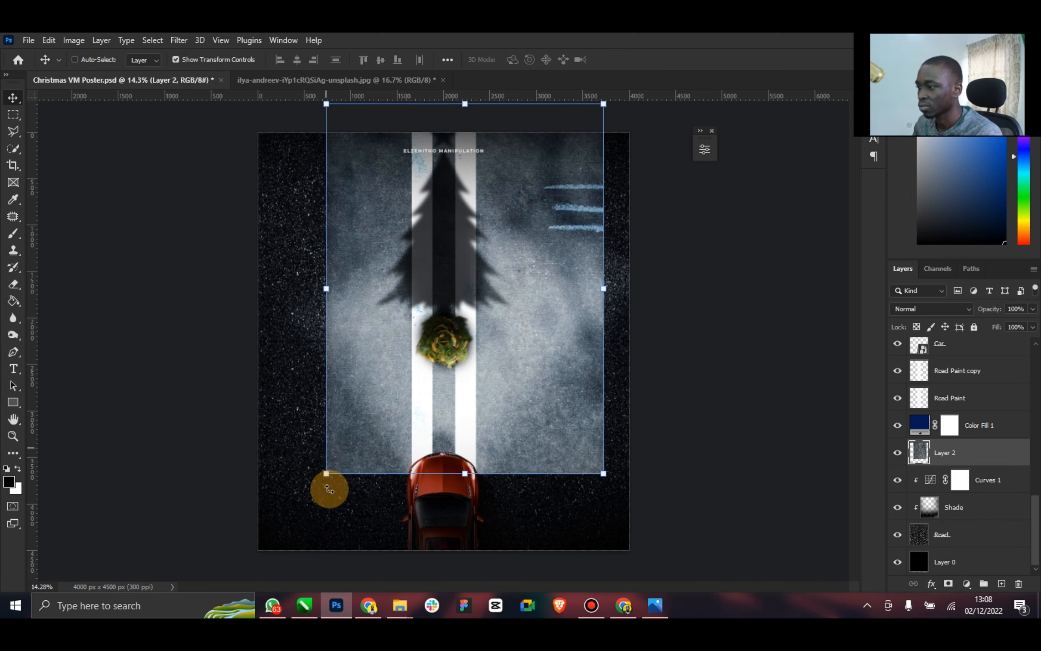
left_click_drag(327, 475, 259, 561)
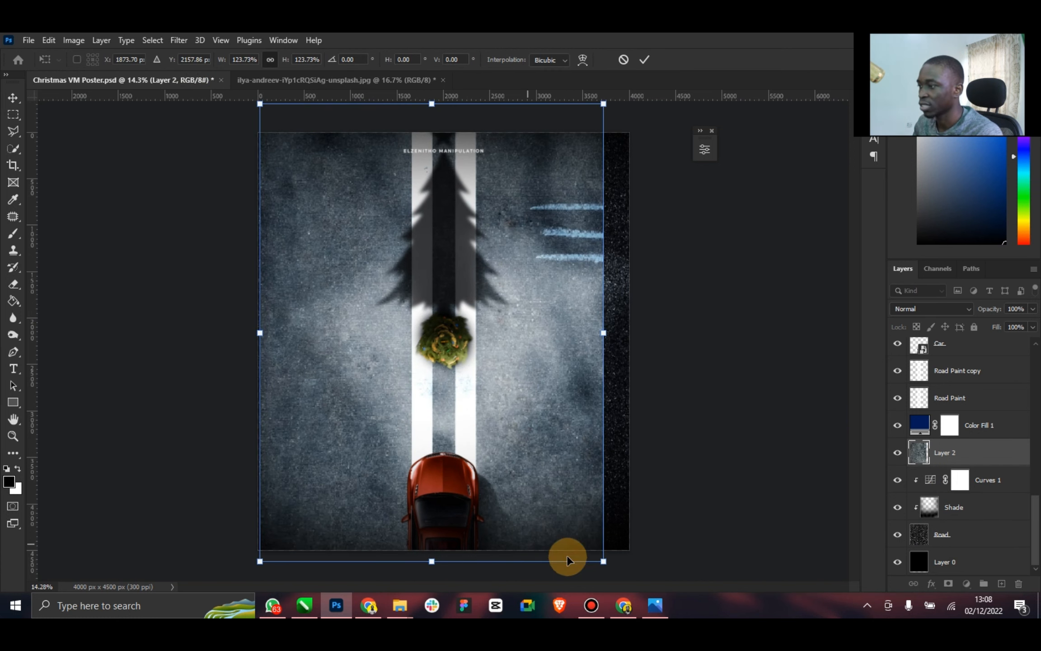
left_click_drag(606, 562, 646, 601)
left_click_drag(491, 409, 491, 397)
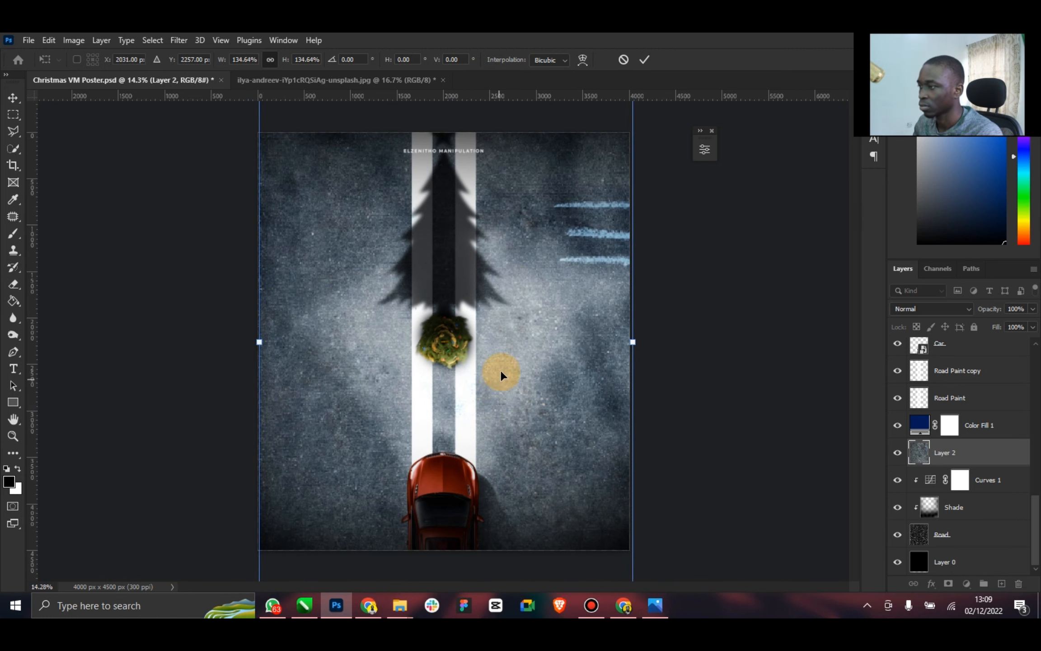
left_click(648, 59)
left_click(194, 59)
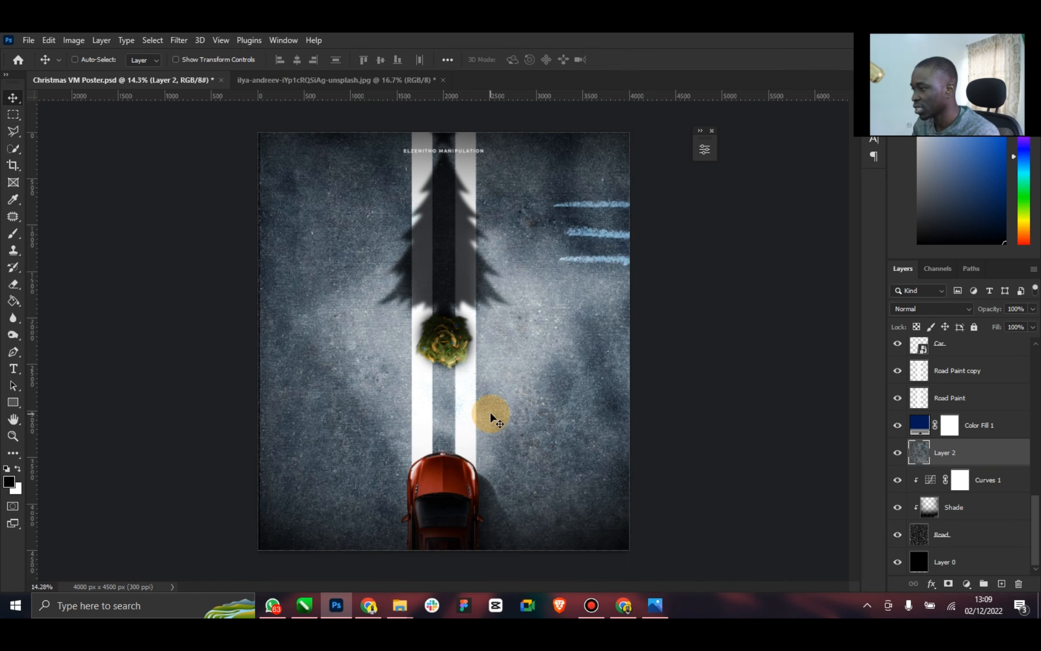
Shift the asphalt layer slightly left and enlarge it to about 105.57% so it covers the canvas's right edge
left_click_drag(491, 415, 484, 414)
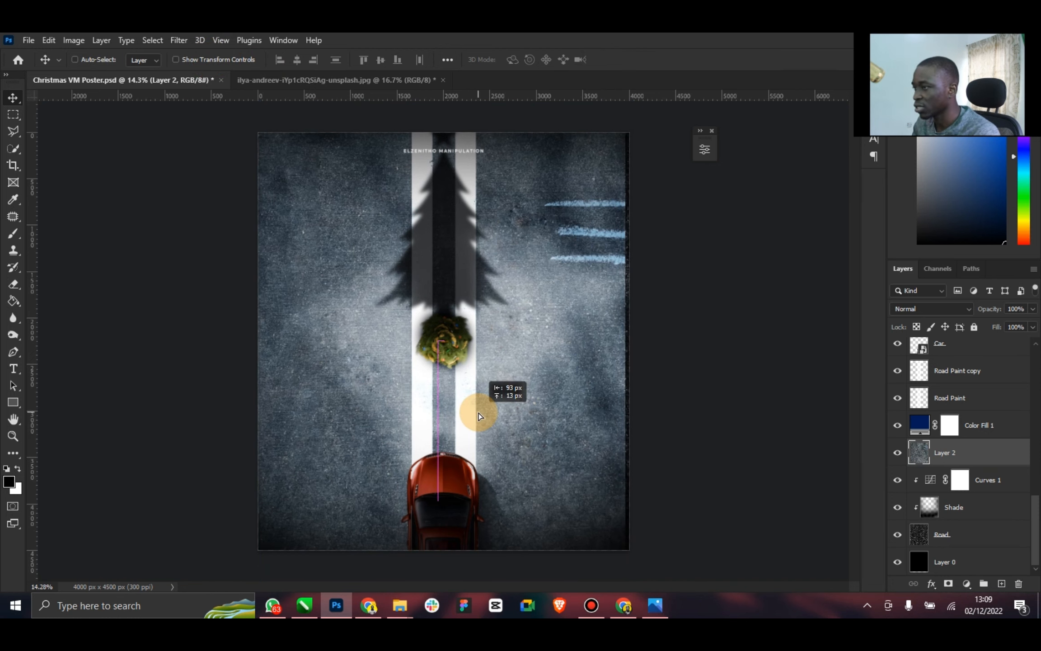
left_click(236, 66)
left_click(624, 340)
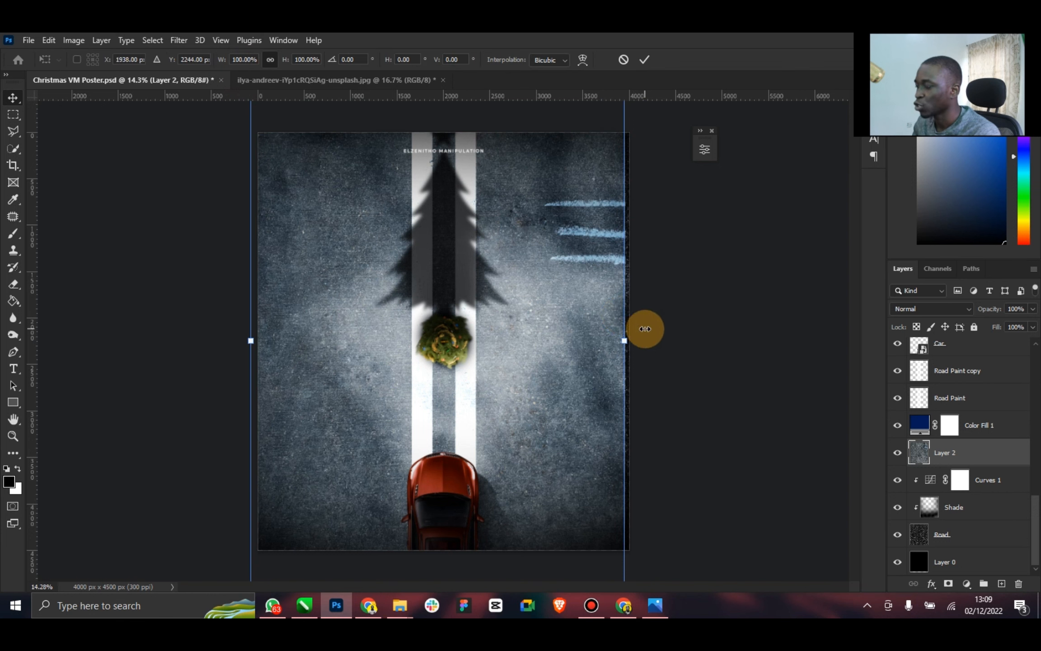
left_click_drag(645, 329, 645, 329)
left_click(645, 64)
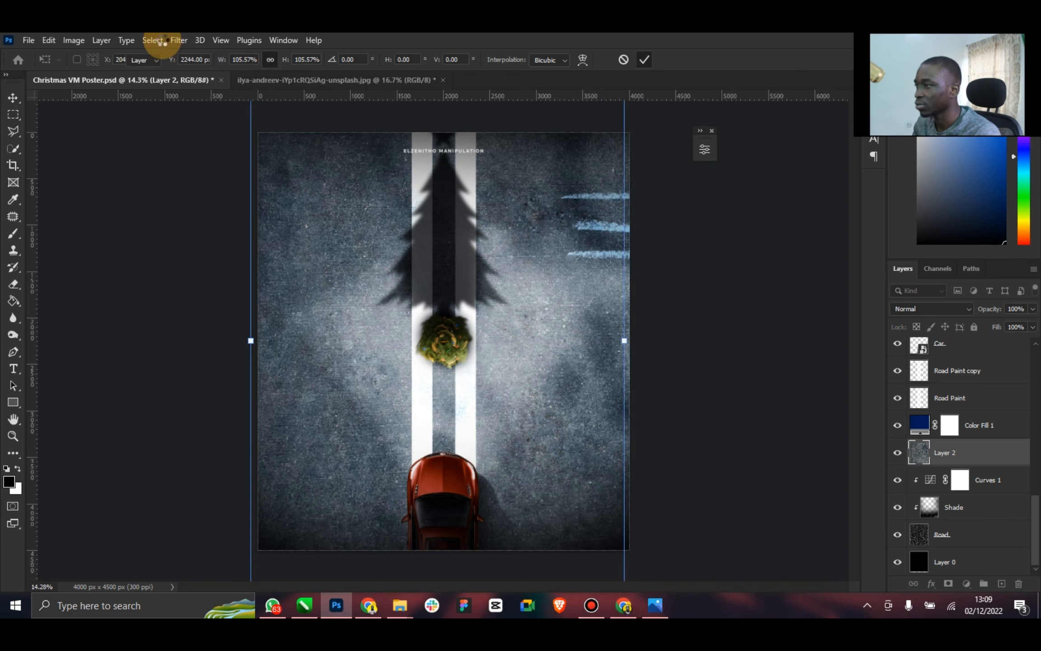
left_click(204, 60)
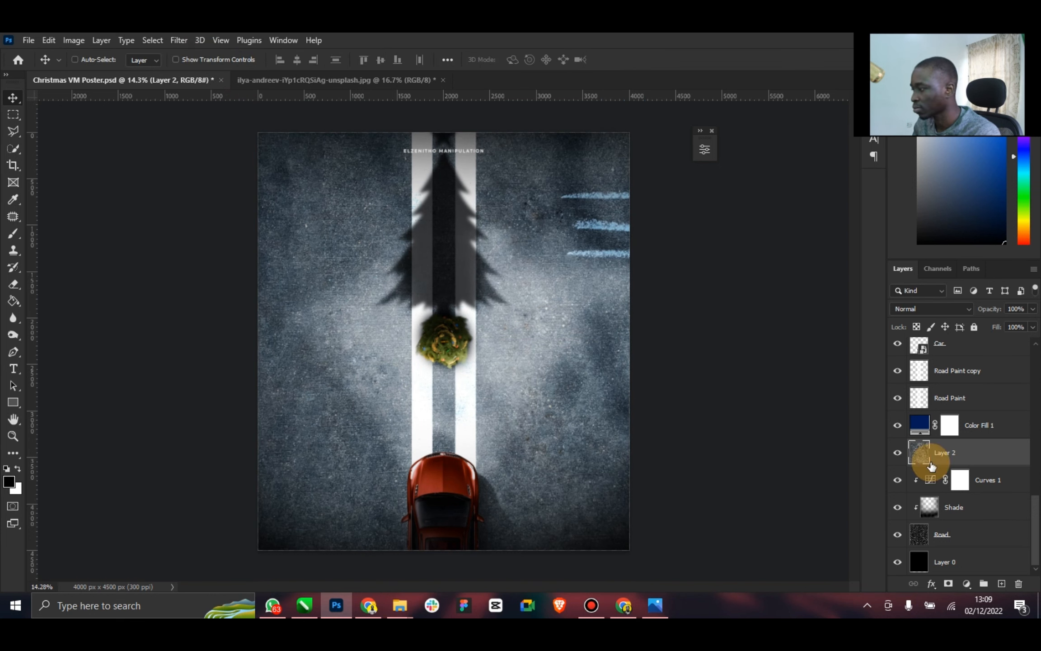
Add a Curves adjustment clipped to the asphalt layer, anchoring the midtones and slightly darkening the shadows
left_click(967, 584)
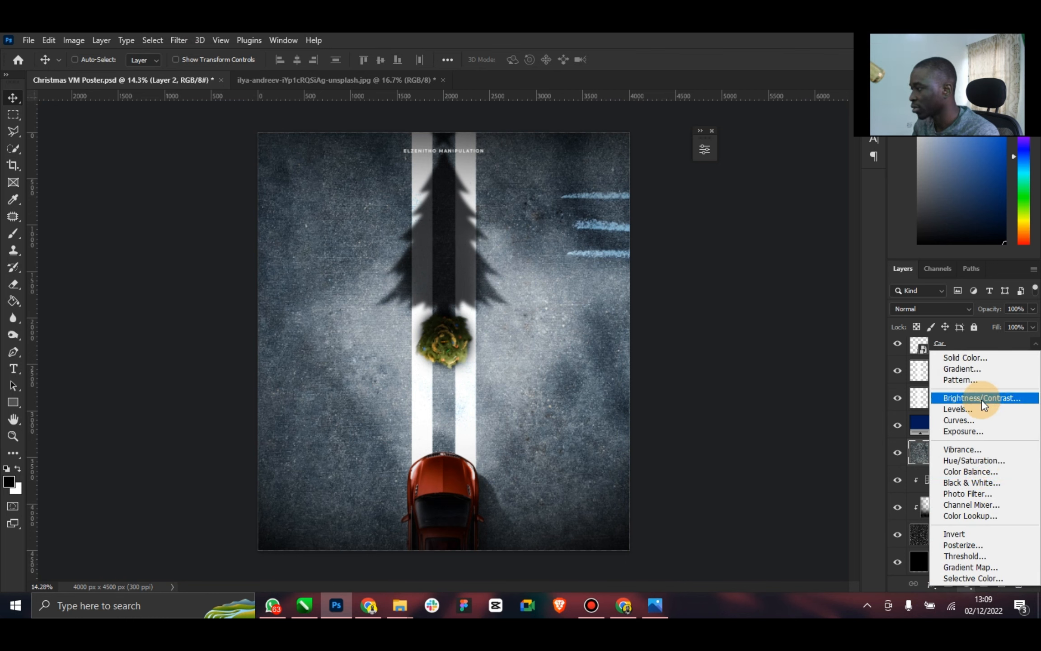
left_click(974, 420)
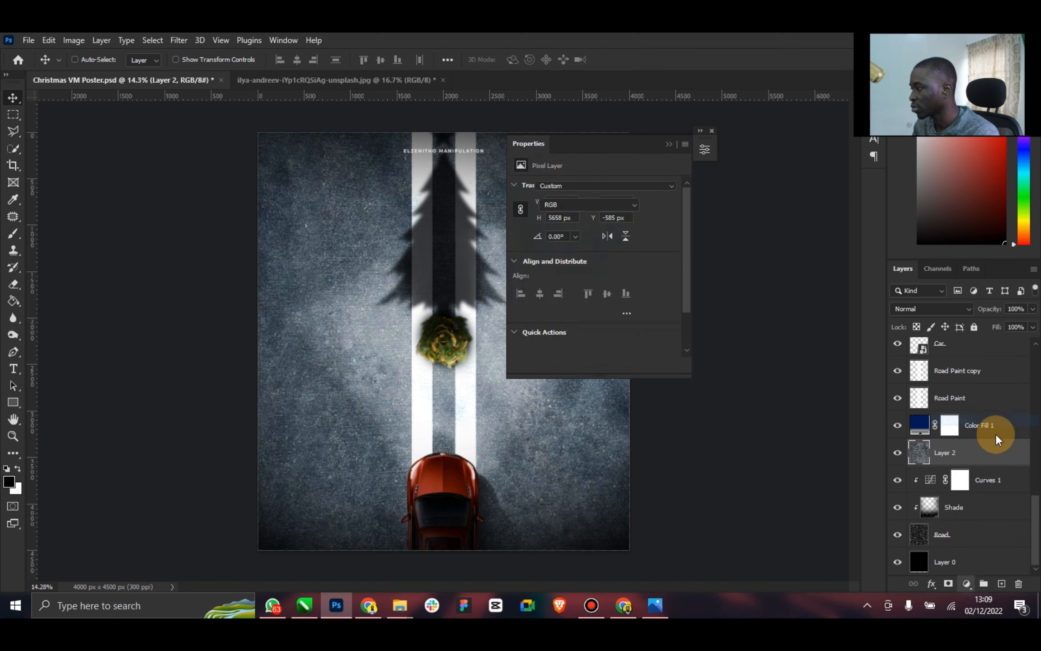
right_click(984, 450)
left_click(867, 296)
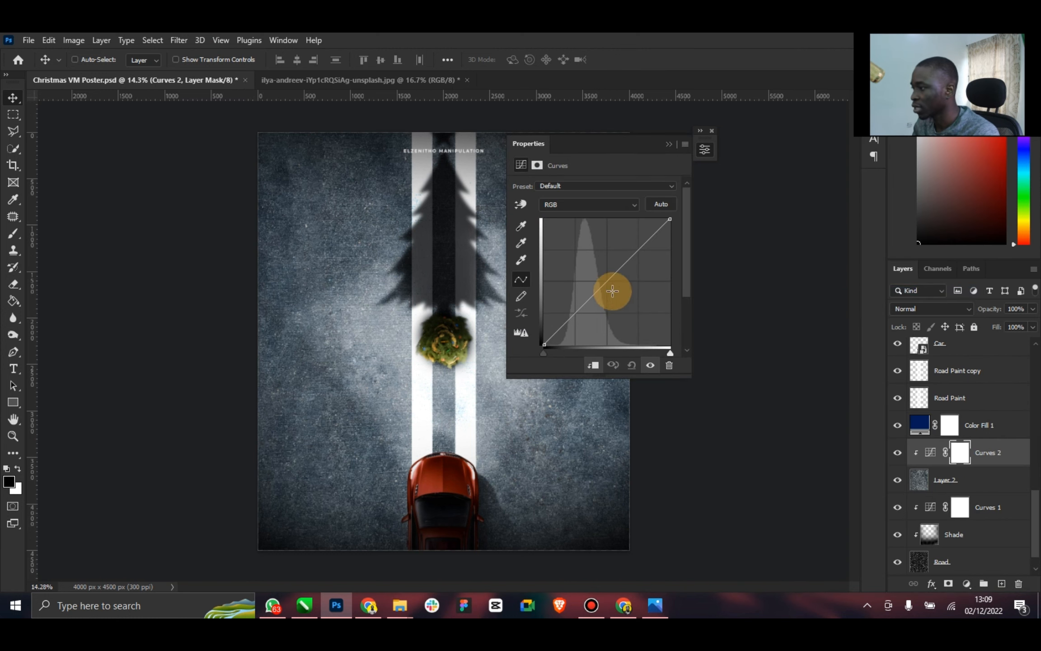
left_click(607, 282)
left_click_drag(578, 315, 577, 318)
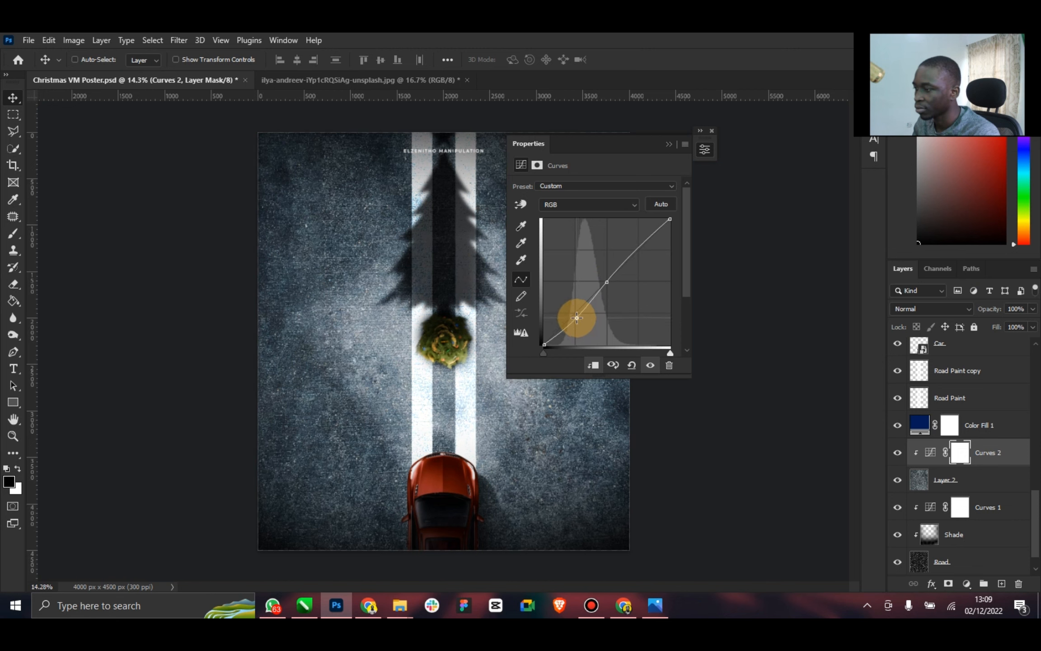
left_click(673, 141)
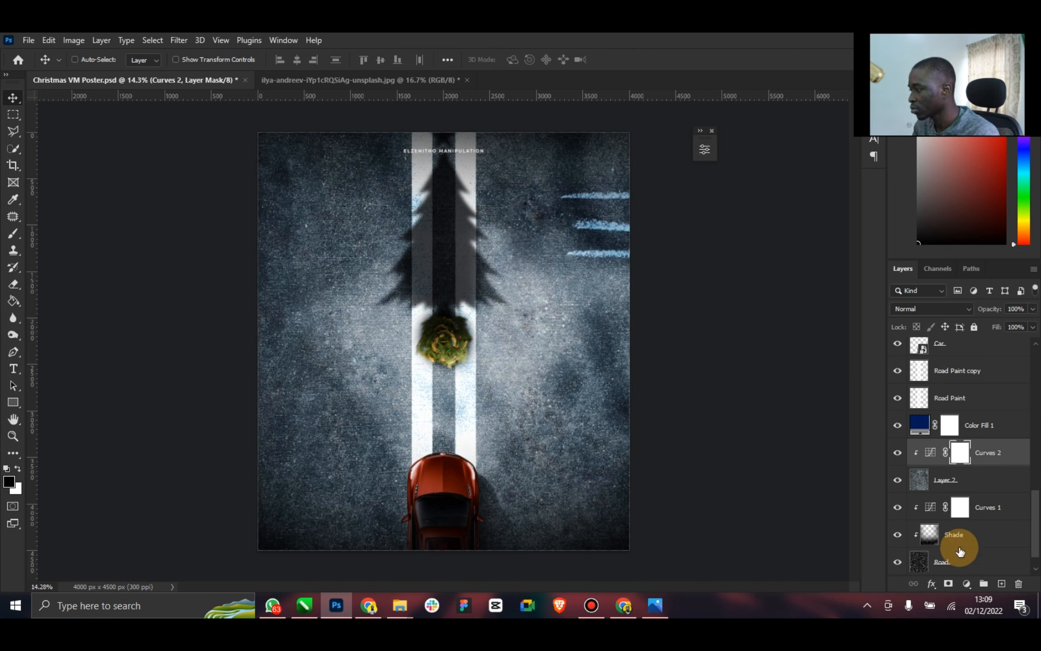
Add a Brightness/Contrast adjustment clipped to the asphalt layer with brightness -146 and contrast -7
left_click(967, 584)
left_click(964, 394)
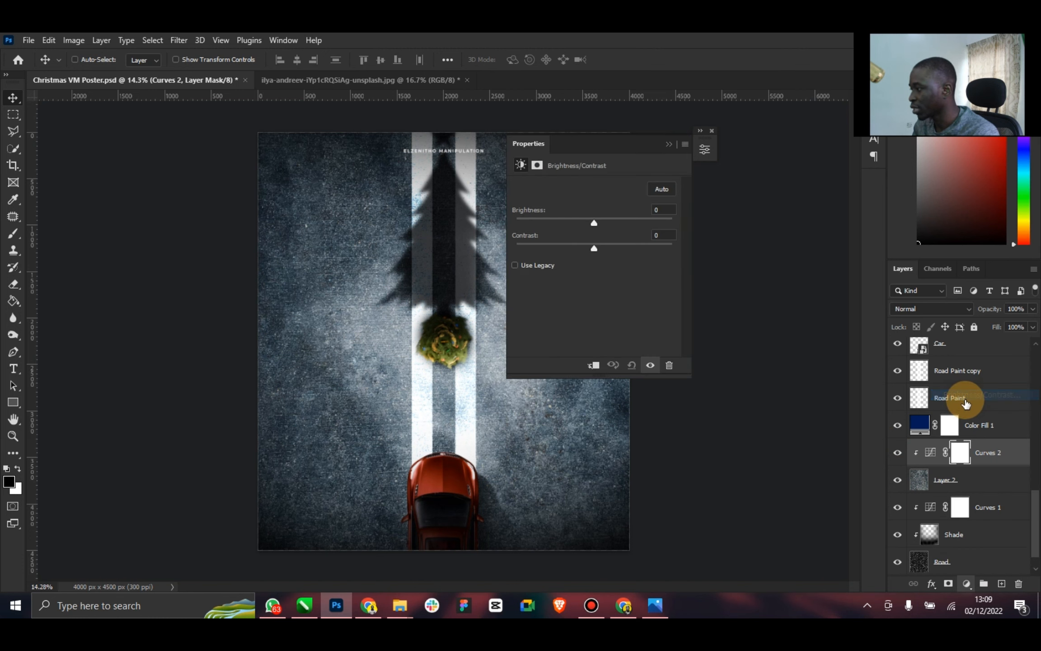
right_click(996, 450)
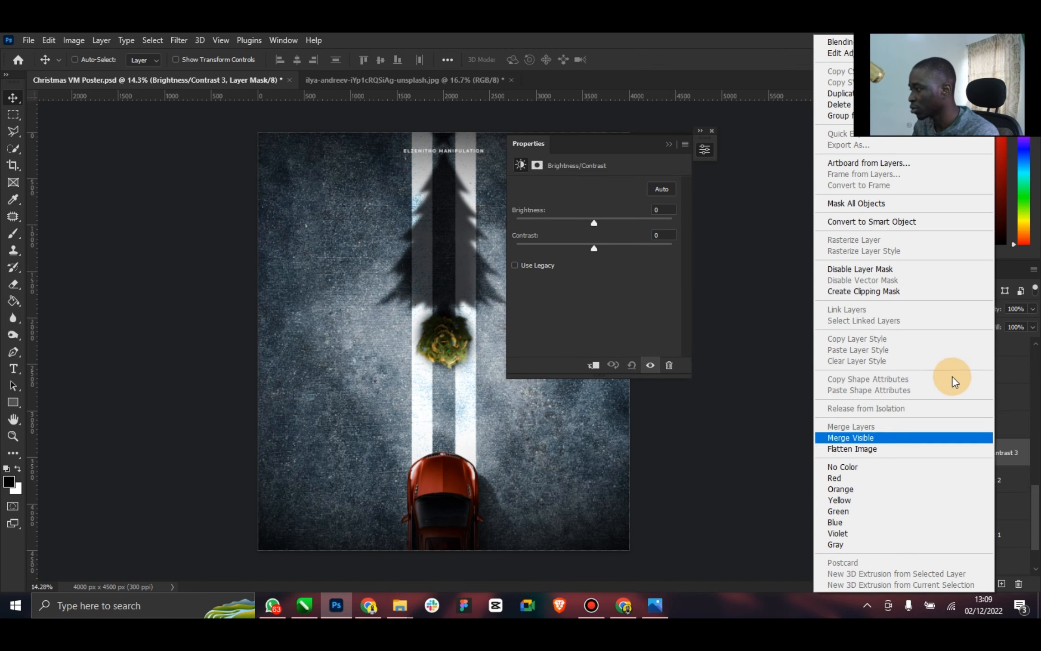
left_click(864, 291)
left_click_drag(600, 249, 528, 221)
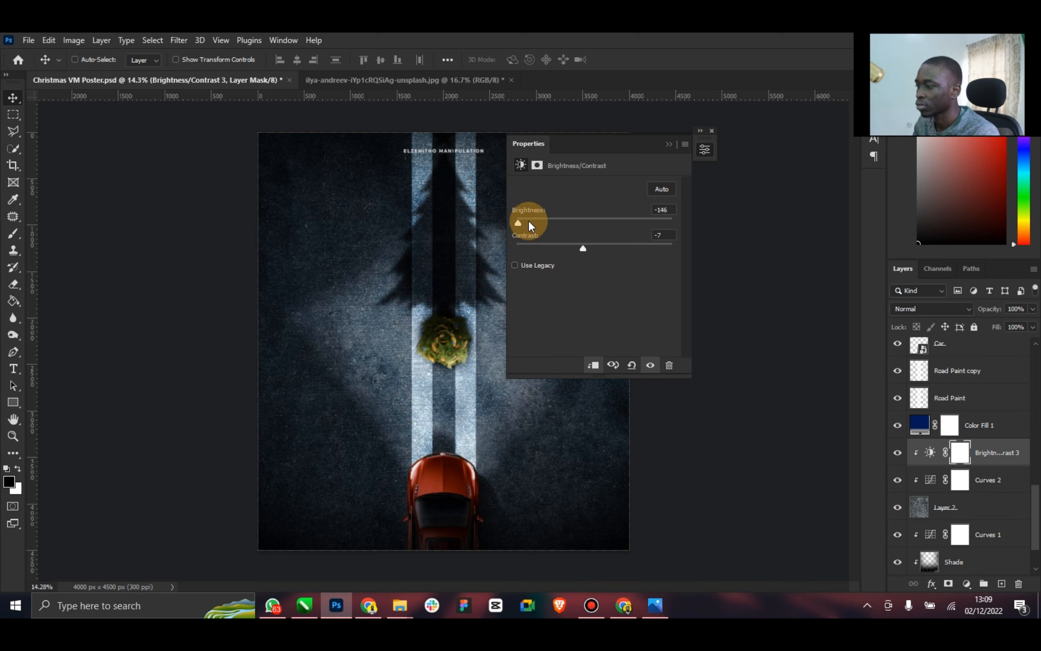
left_click(665, 145)
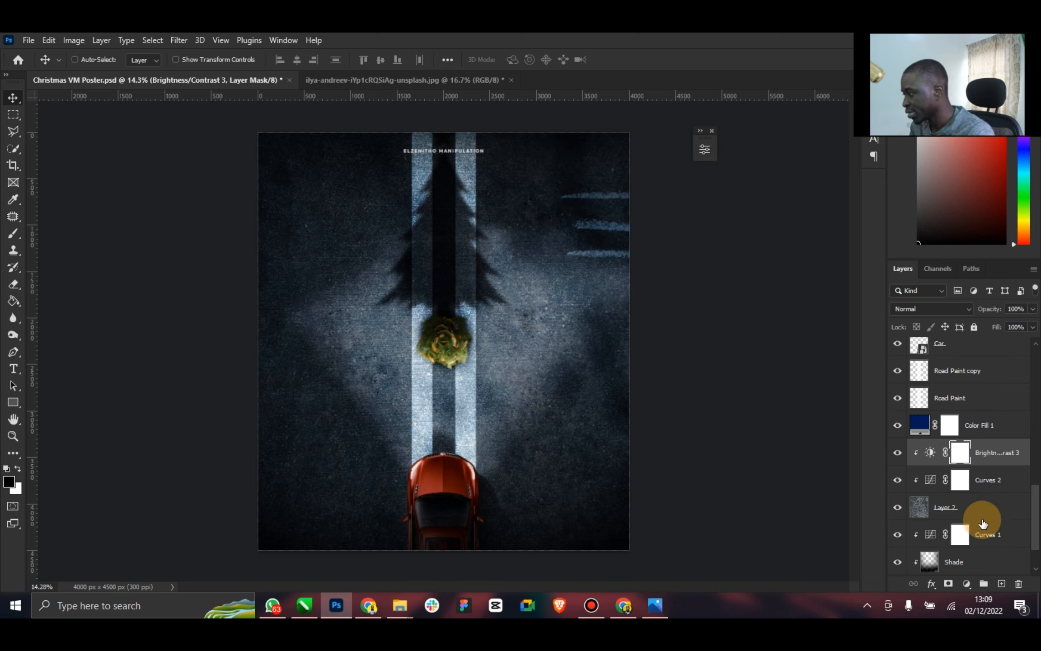
Move the Shade layer above the asphalt's adjustments and clip it there, and hide the old Road layer with its Curves 1 adjustment
scroll(983, 524, "down", 2)
left_click_drag(974, 519, 967, 400)
right_click(978, 397)
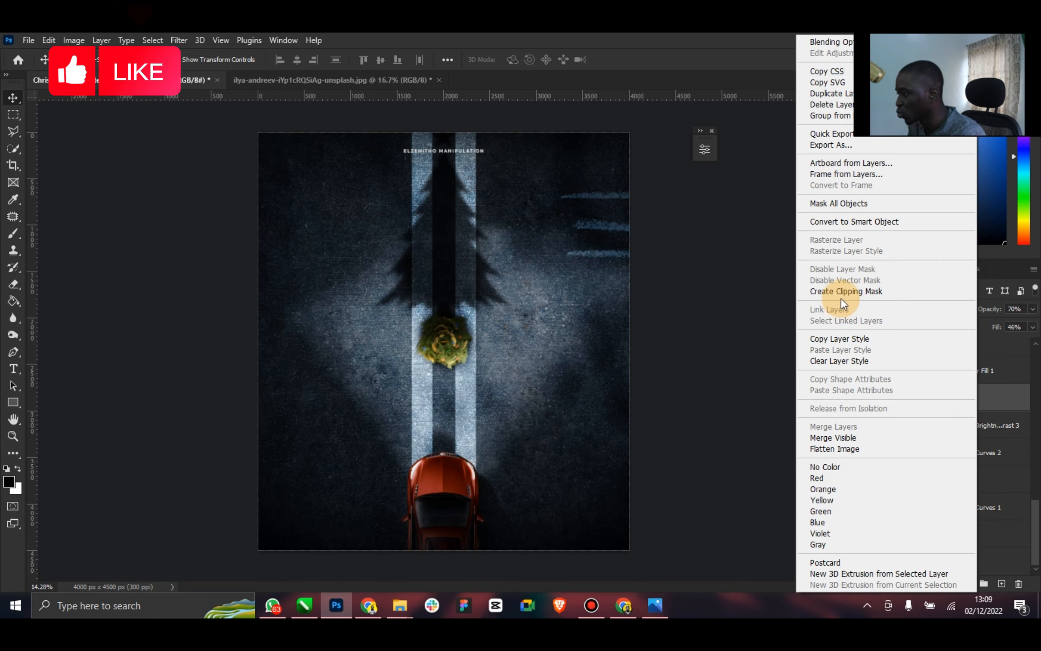
left_click(844, 290)
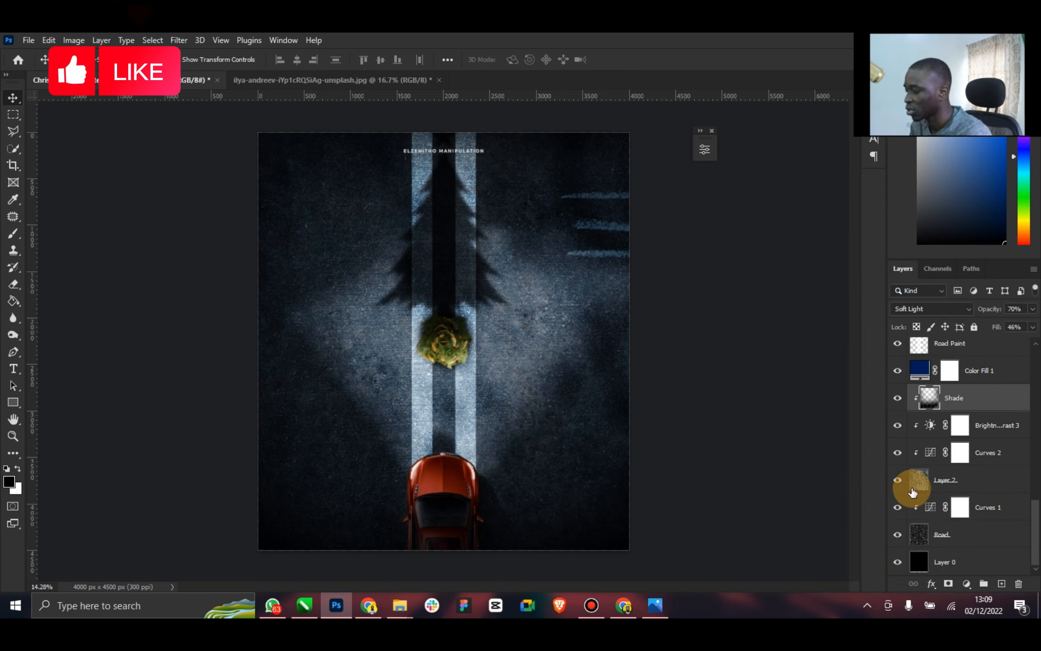
left_click(929, 546)
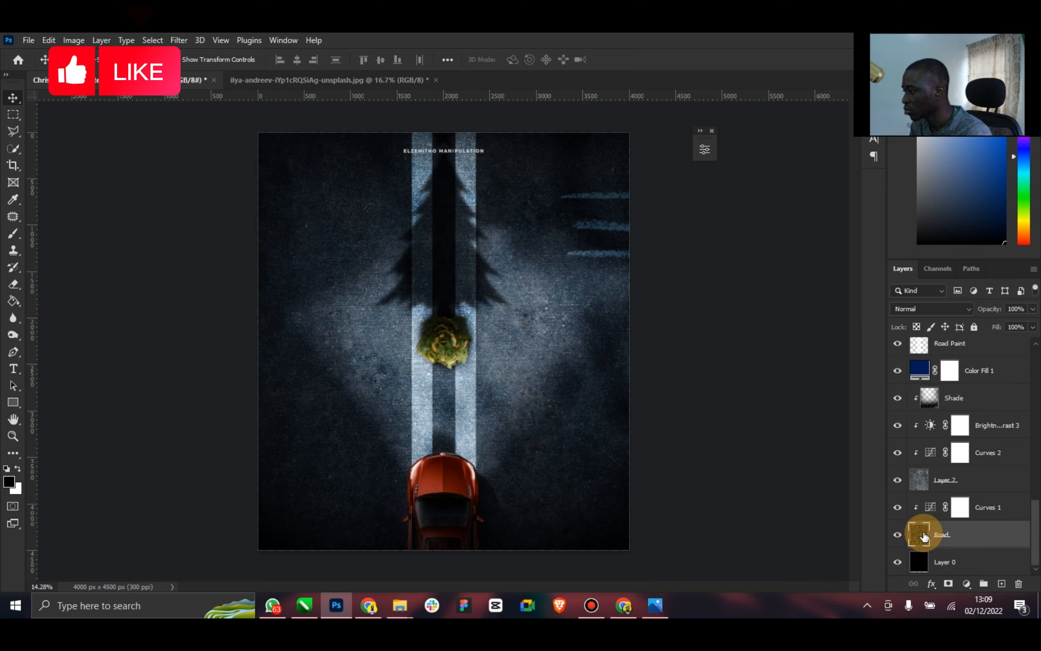
left_click_drag(900, 512, 901, 537)
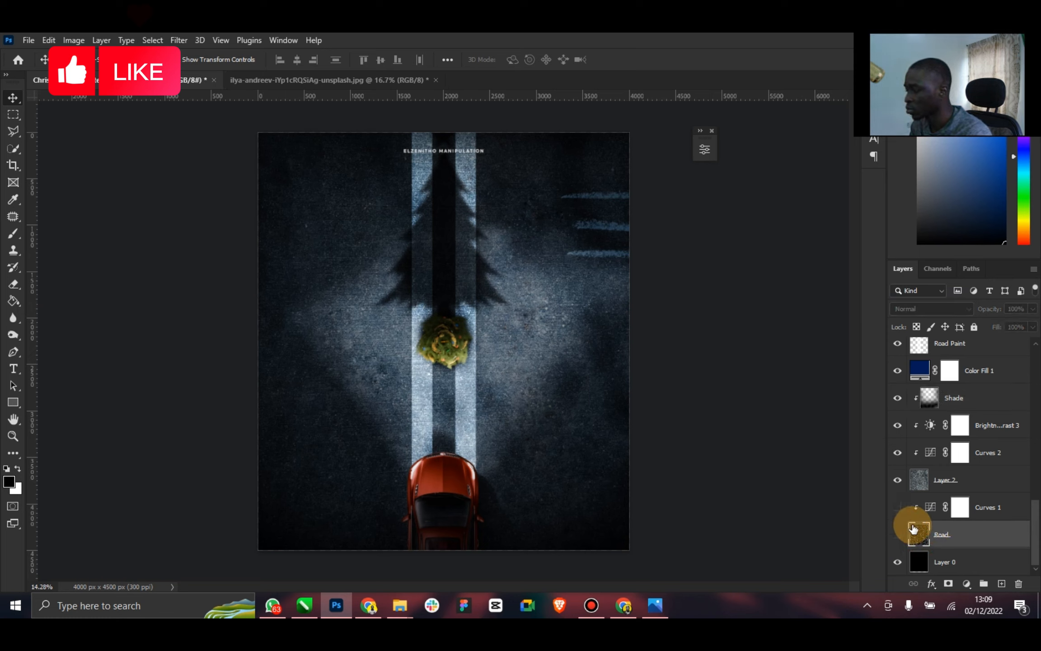
Outline the three short blue lines on the asphalt layer, Layer 2, with the Polygonal Lasso tool
left_click(966, 488)
left_click(13, 131)
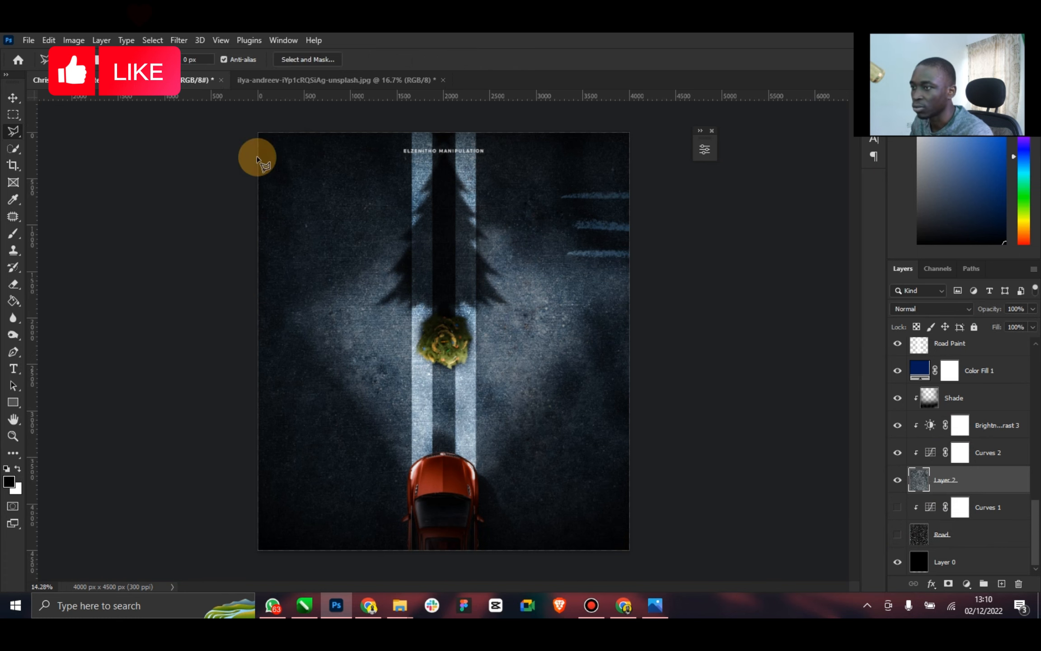
left_click(636, 185)
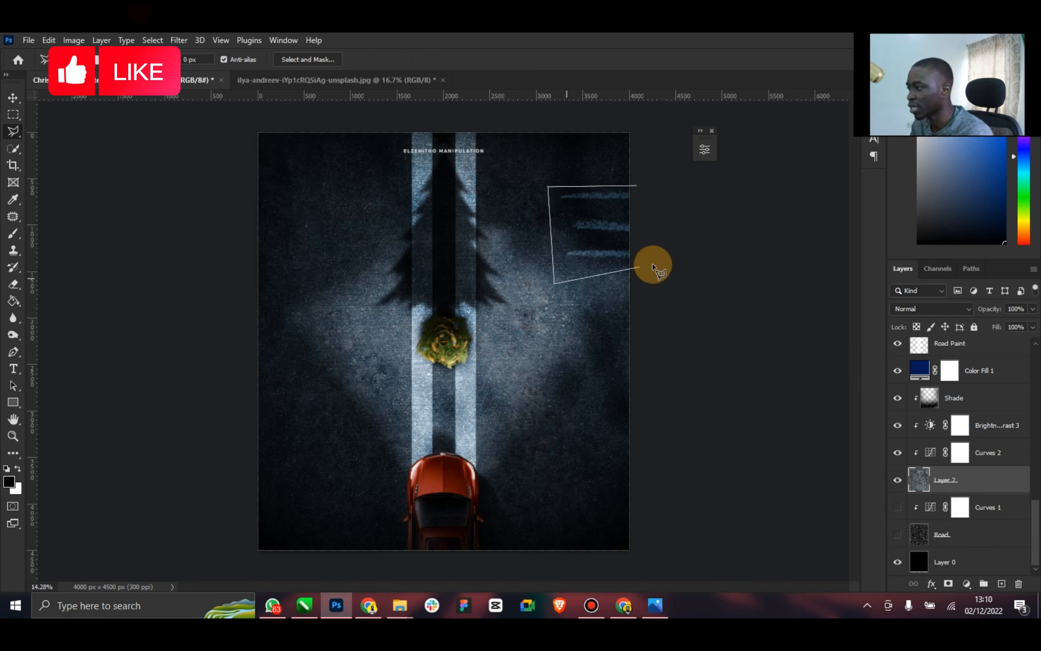
left_click(655, 190)
Replace the selected blue lines with a Content-Aware fill at 100% opacity and clear the selection
right_click(608, 207)
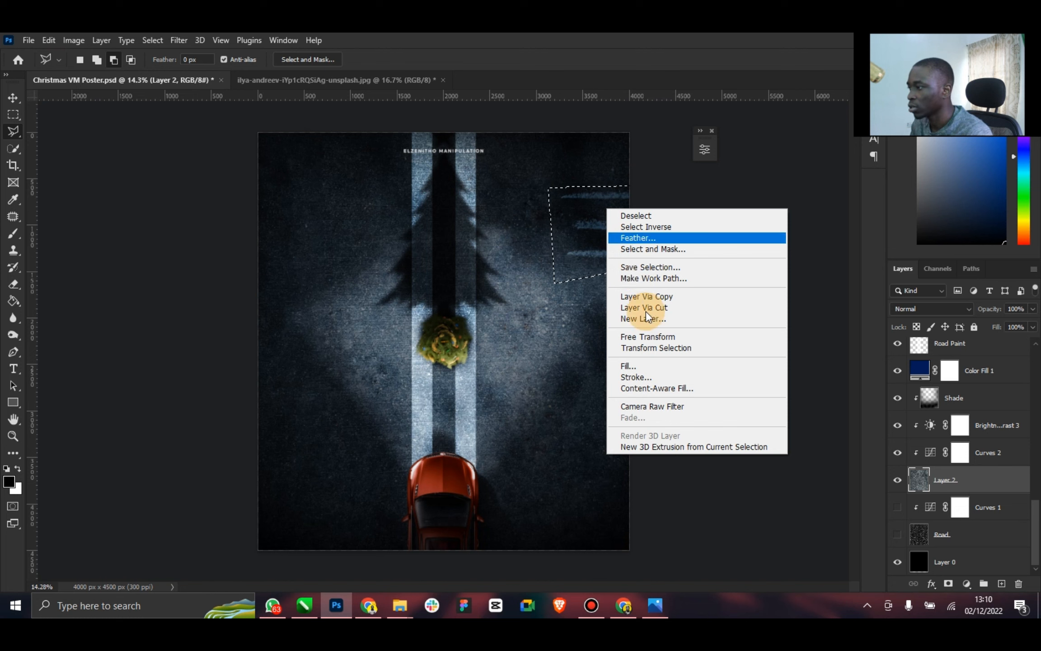
left_click(626, 366)
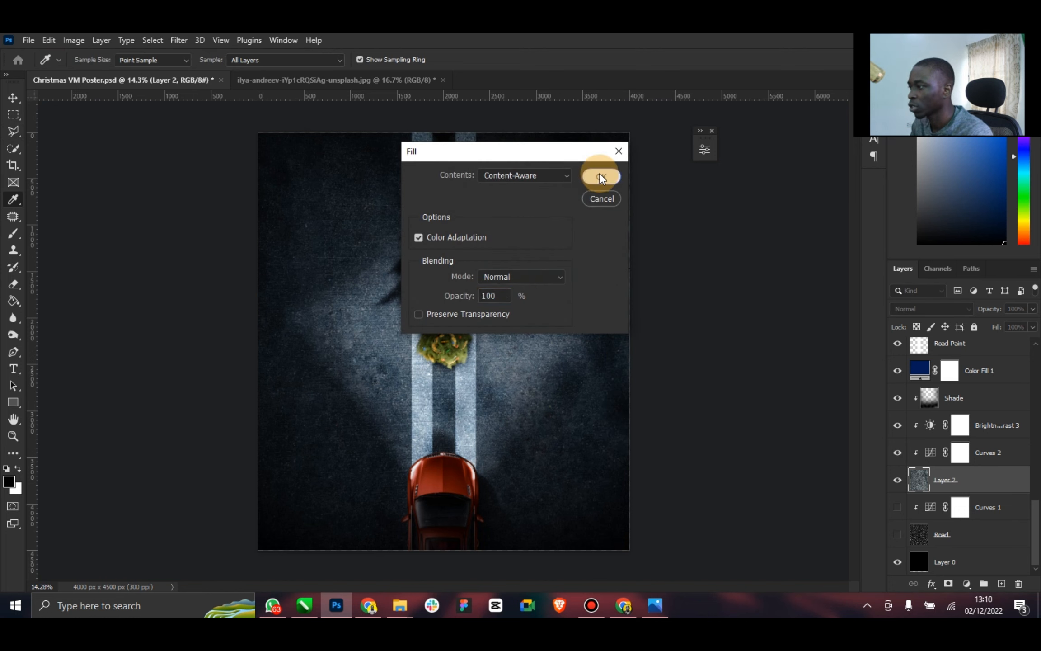
left_click(600, 174)
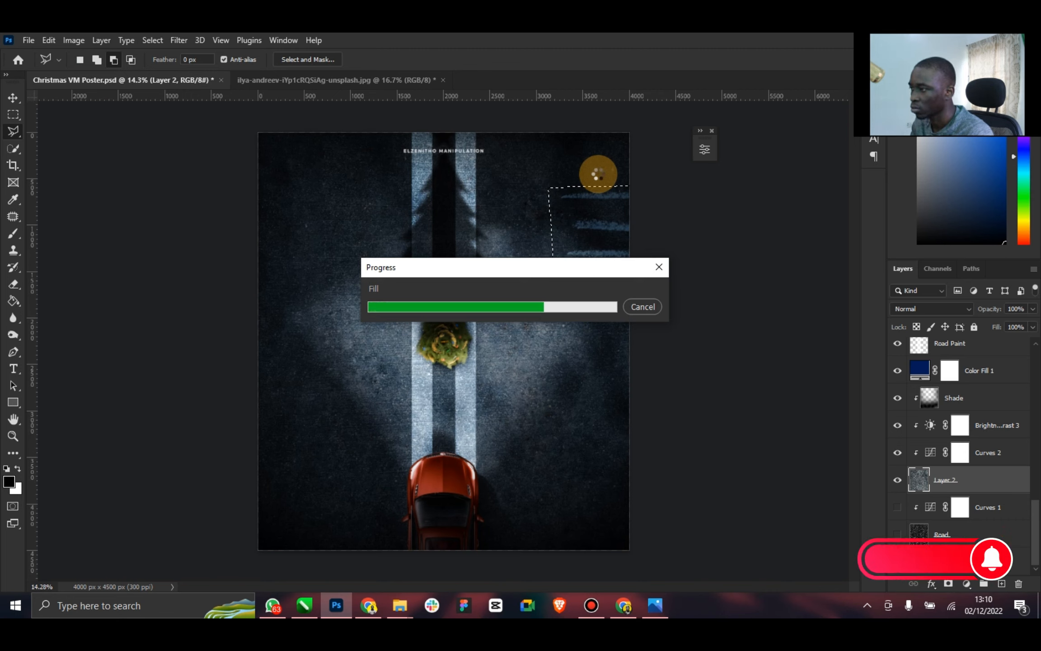
right_click(530, 214)
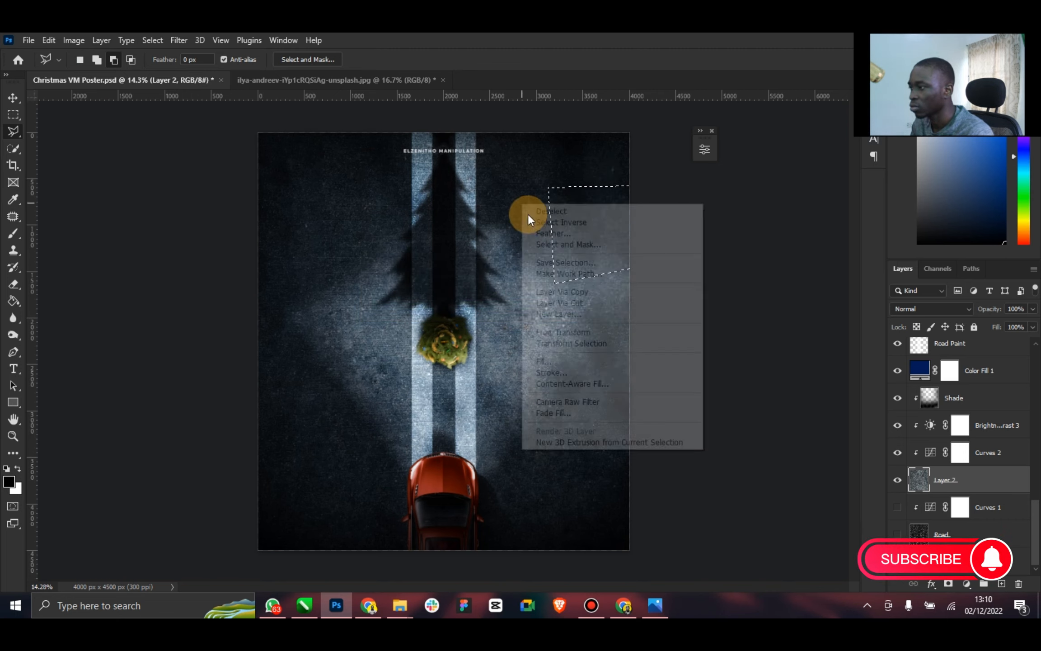
left_click(548, 211)
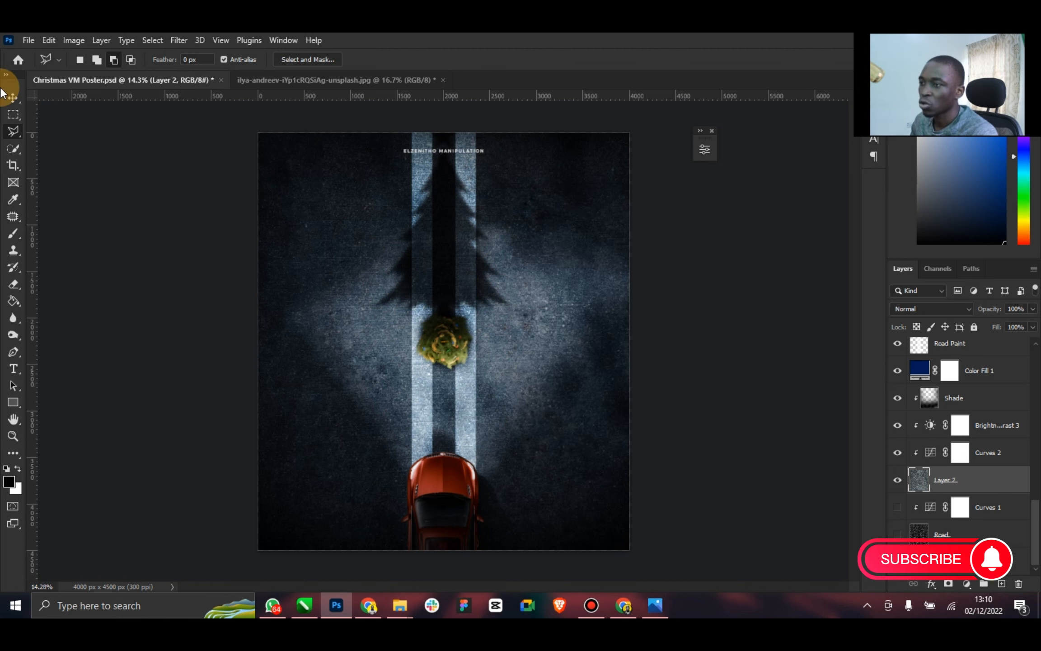
left_click(17, 102)
scroll(989, 427, "up", 5)
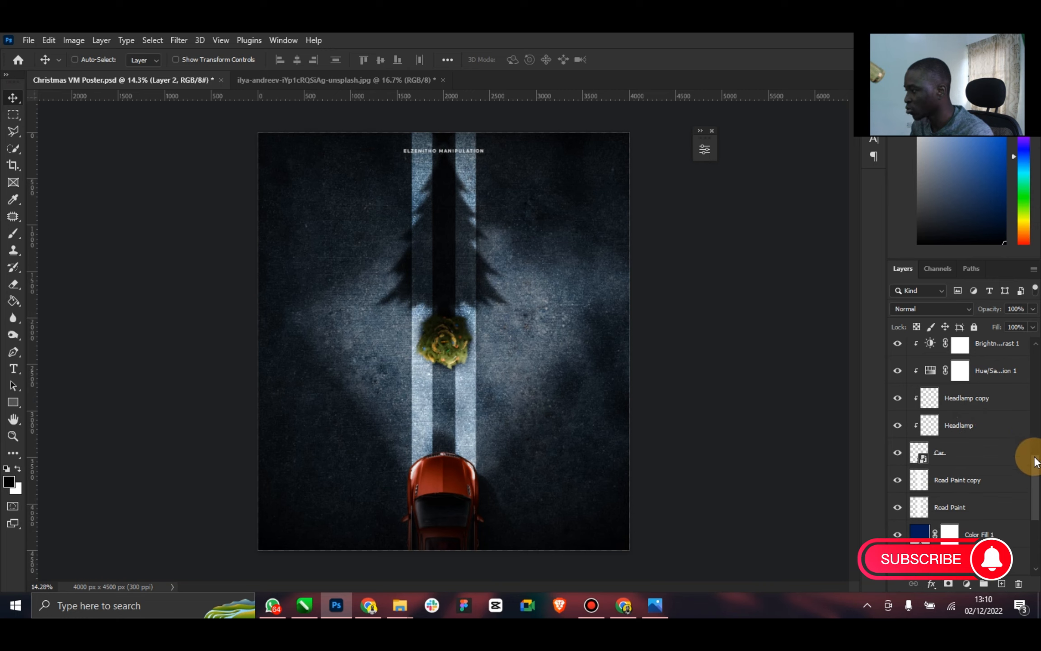
Target the Light copy layer's mask and set the Brush tool to 58% opacity with a 1700 px size
scroll(1034, 425, "up", 2)
scroll(1034, 419, "up", 10)
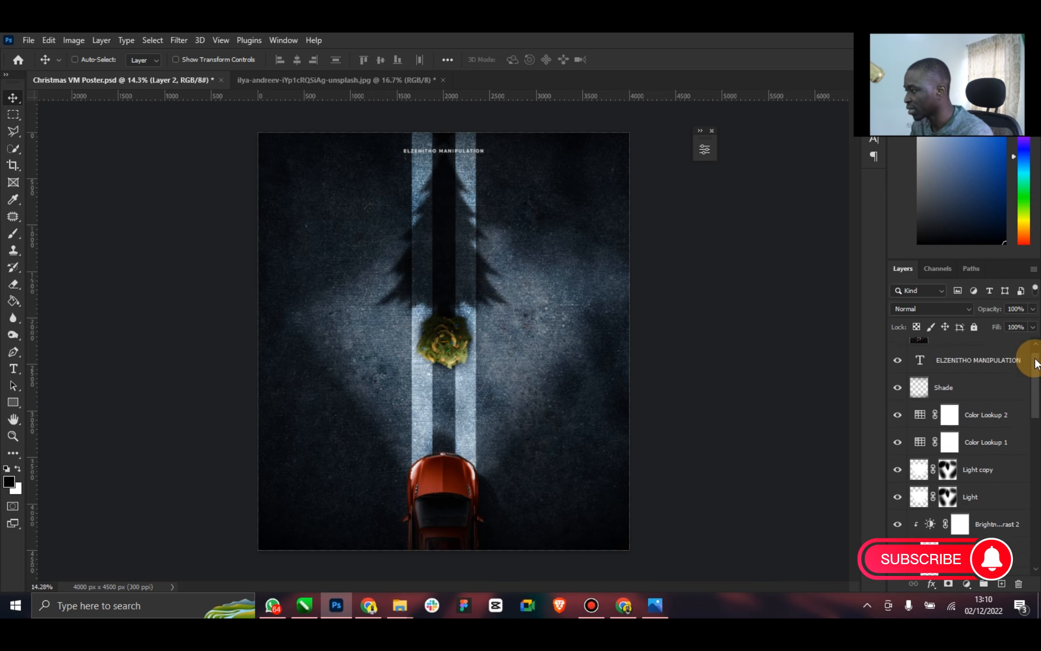
left_click(897, 472)
left_click(898, 472)
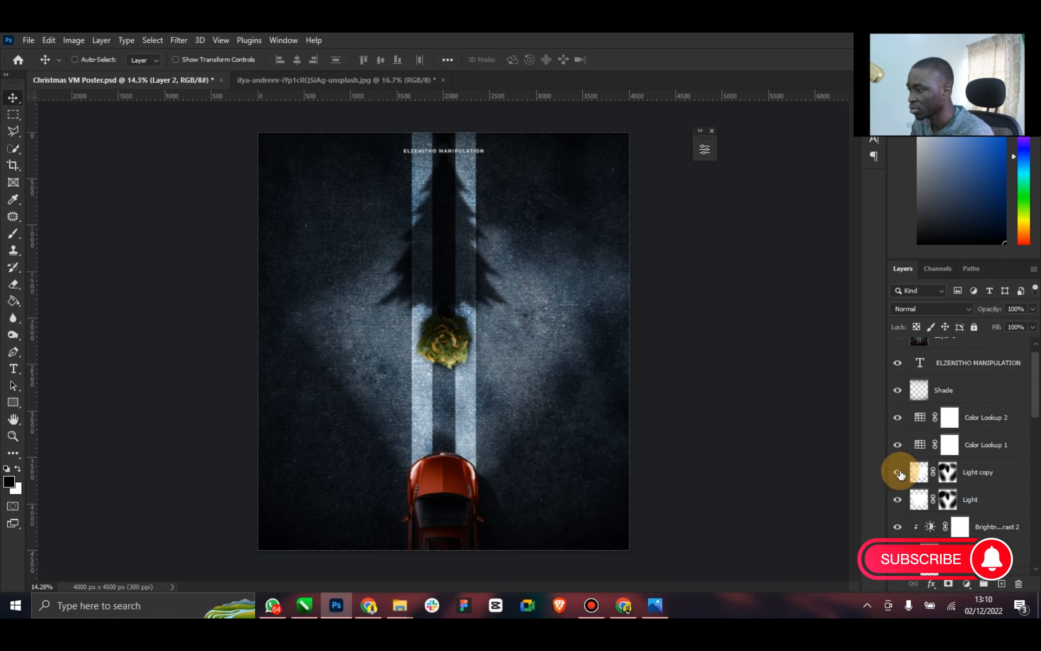
left_click(947, 479)
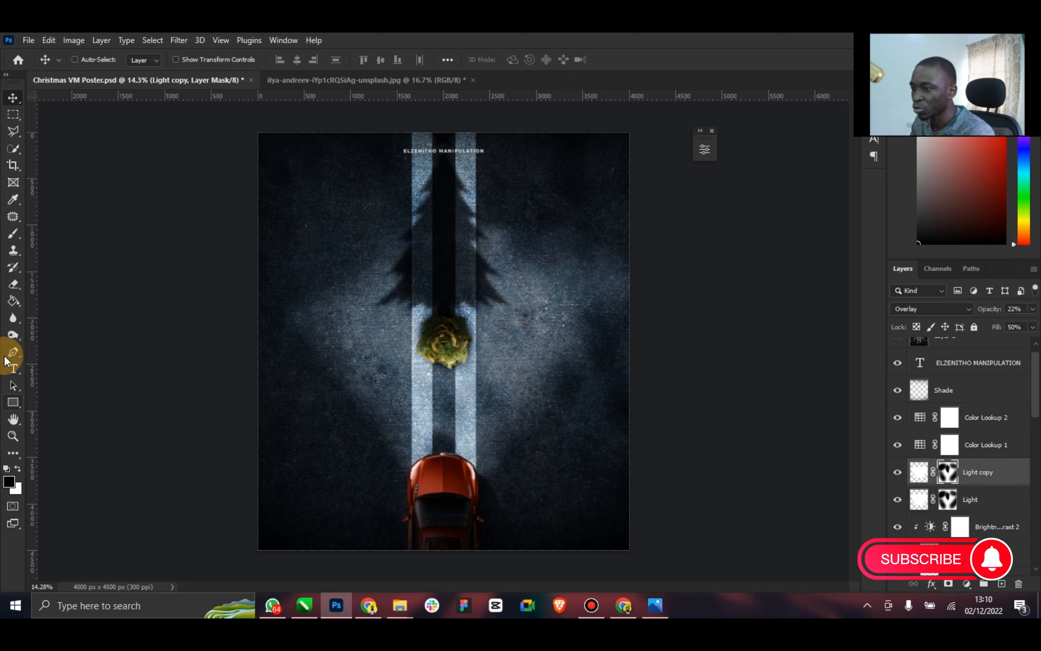
left_click(13, 233)
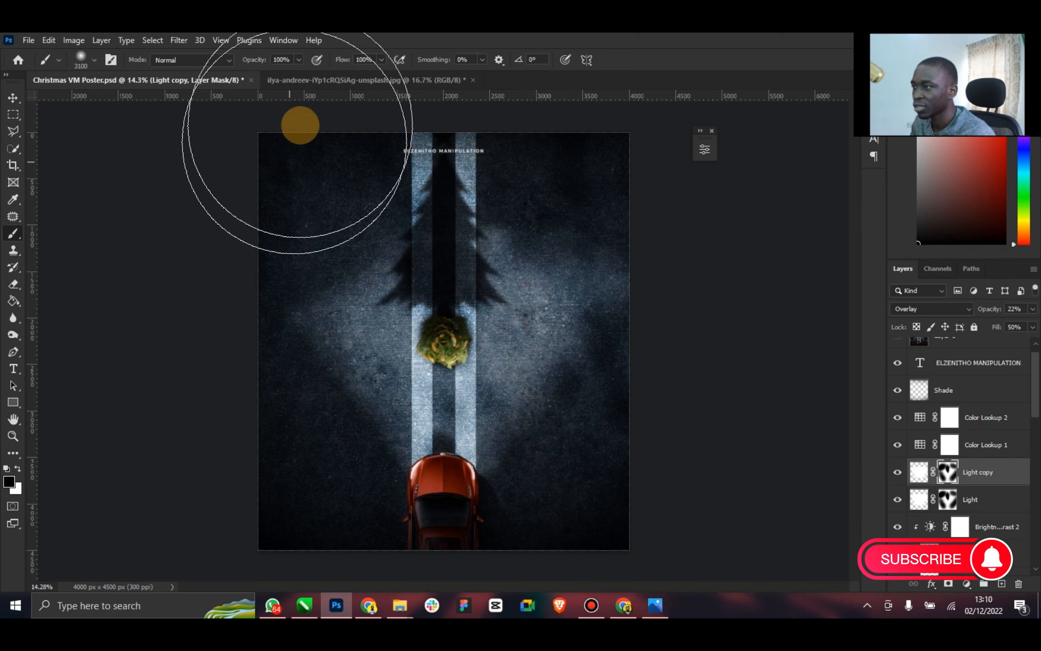
left_click(299, 62)
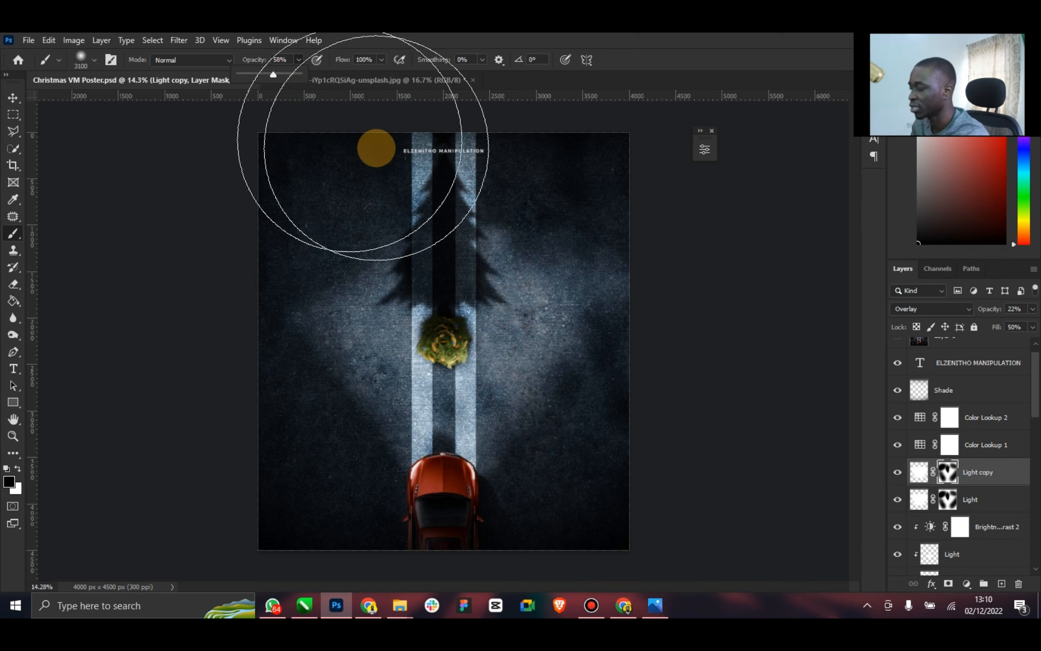
key("bracketleft")
key("bracketleft")
key("bracketleft")
key("bracketleft")
key("bracketleft")
key("bracketleft")
key("bracketleft")
key("bracketleft")
key("bracketleft")
key("bracketleft")
key("bracketleft")
key("bracketleft")
key("bracketleft")
key("bracketleft")
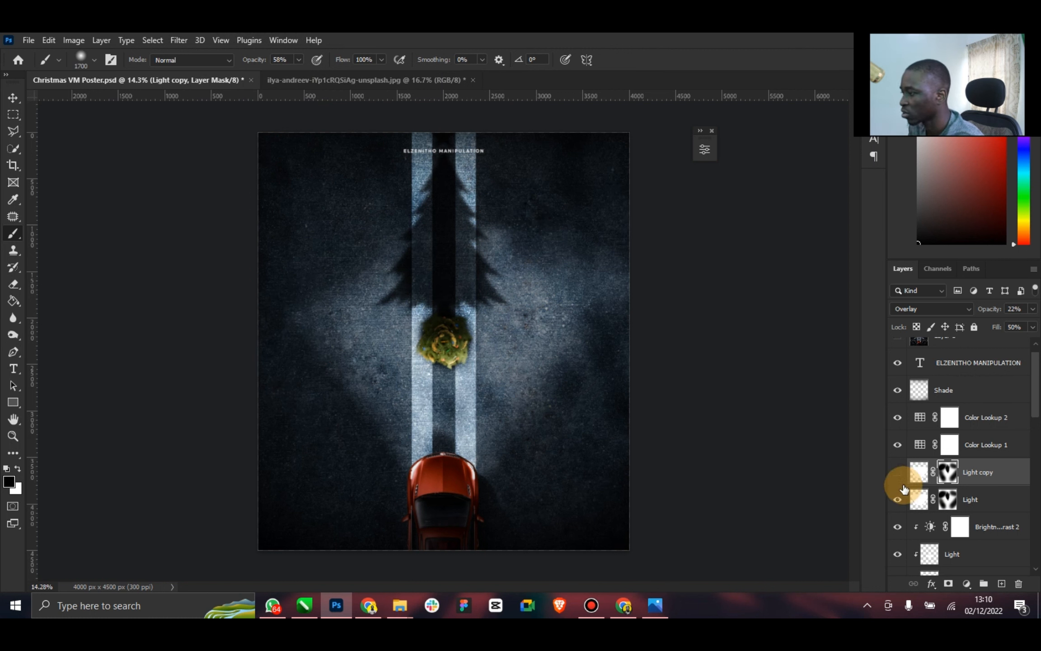
With Light copy temporarily hidden, paint black with a 1400 px brush on the Light layer's mask along the road's right-hand edge
left_click(898, 482)
left_click(971, 498)
key("bracketleft")
key("bracketleft")
key("bracketleft")
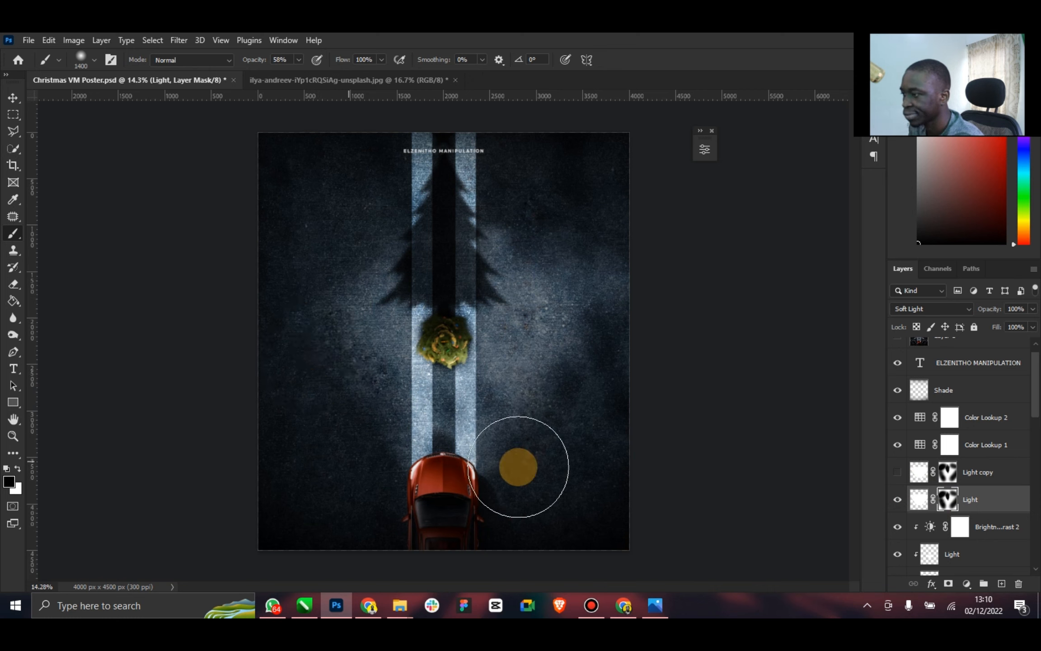
mouse_move(567, 452)
left_mouse_down()
mouse_move(580, 399)
mouse_move(639, 320)
left_mouse_up()
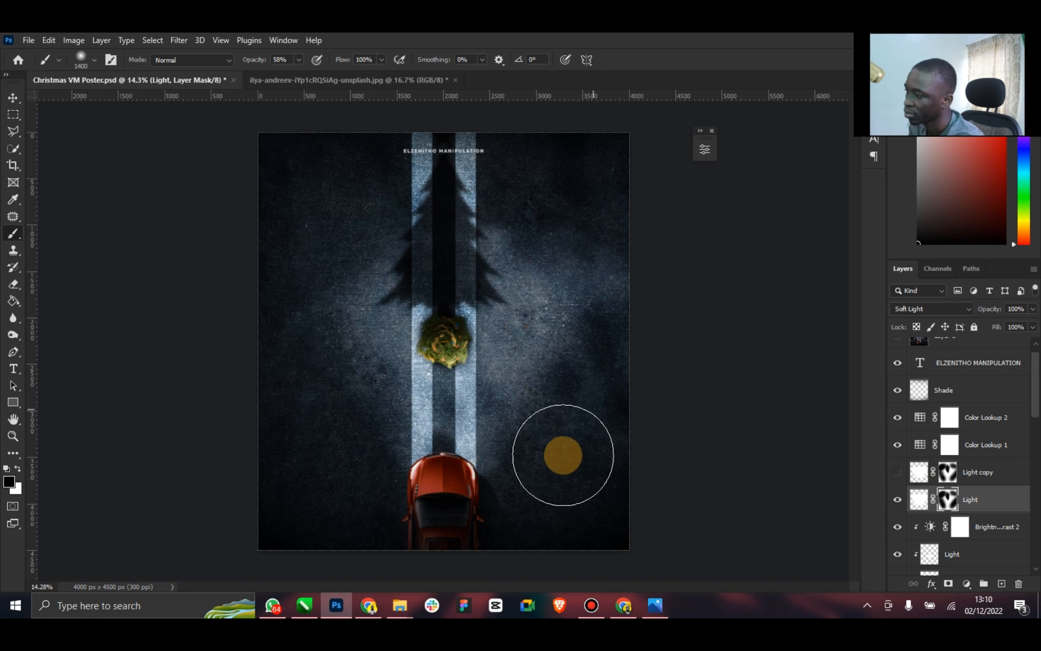
left_click(897, 475)
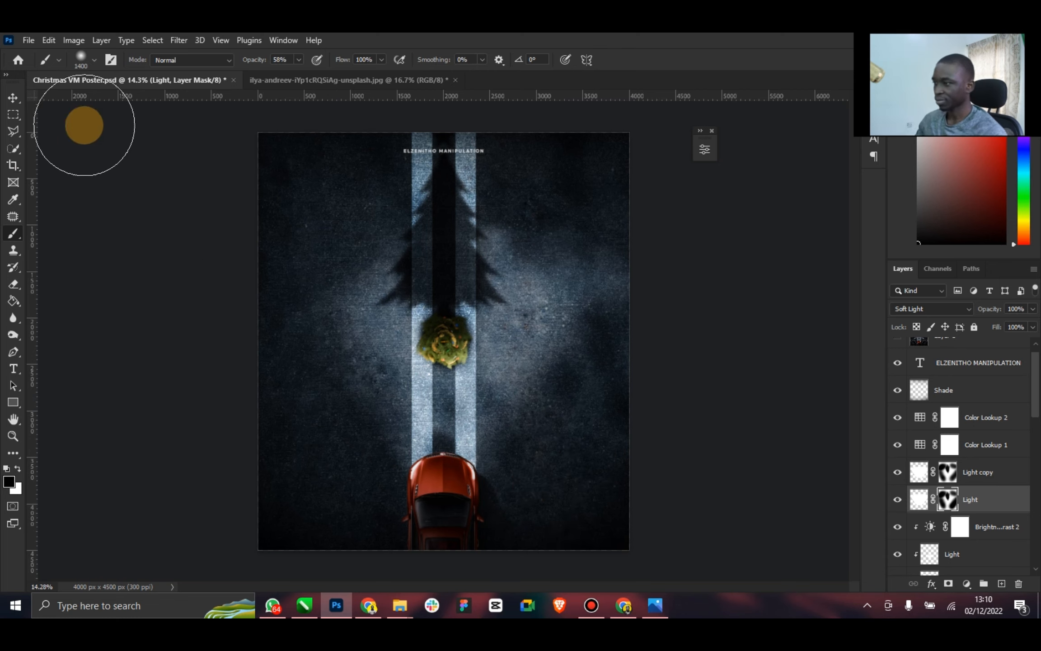
Compare the Christmas tree with and without its clipped Brightness/Contrast 2 adjustment
left_click(12, 98)
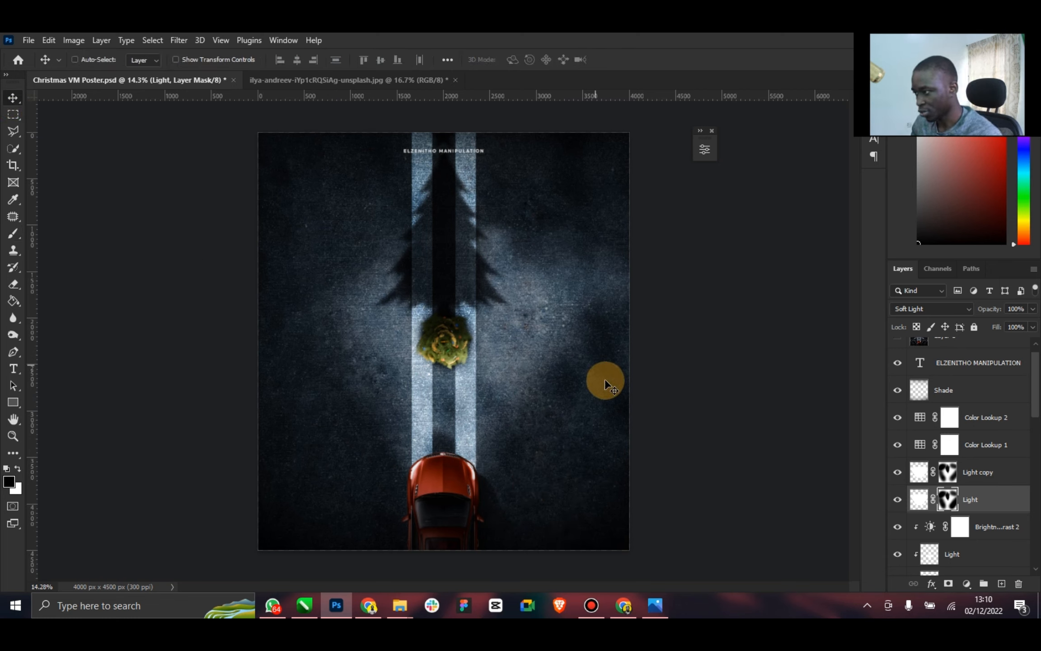
scroll(1025, 397, "up", 1)
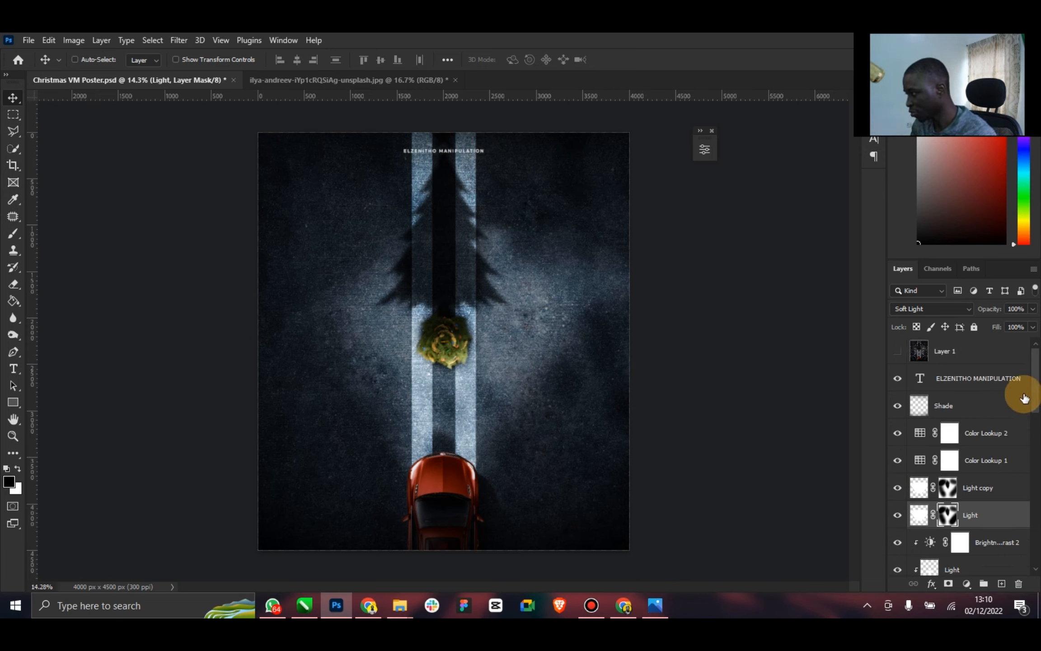
left_click_drag(1036, 395, 1036, 453)
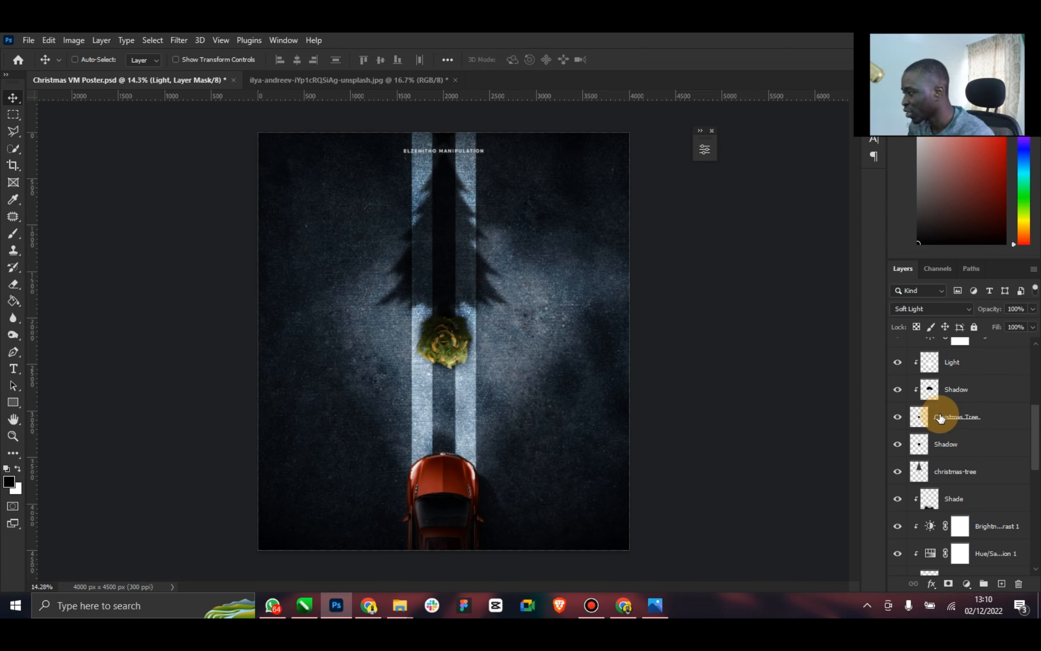
left_click_drag(1038, 442, 1030, 409)
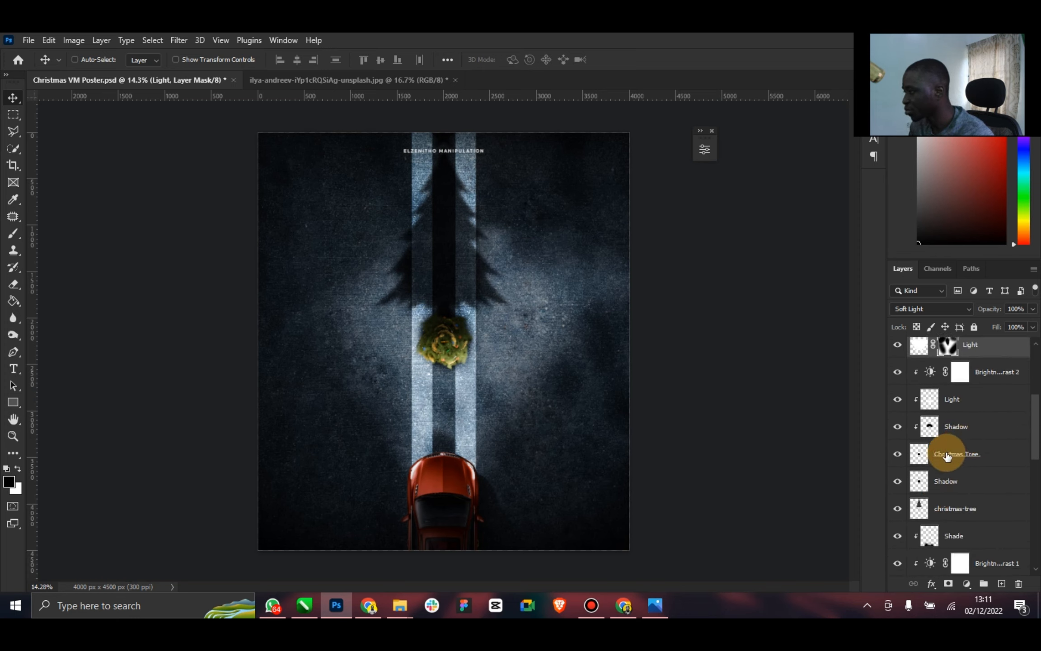
left_click(935, 421)
left_click(897, 373)
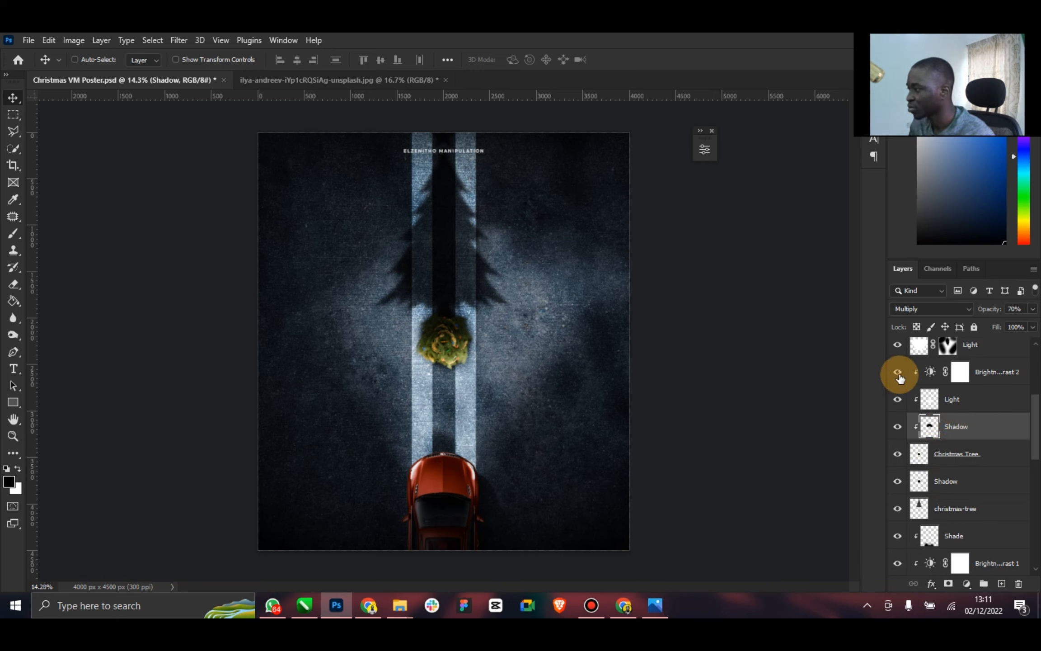
left_click(898, 374)
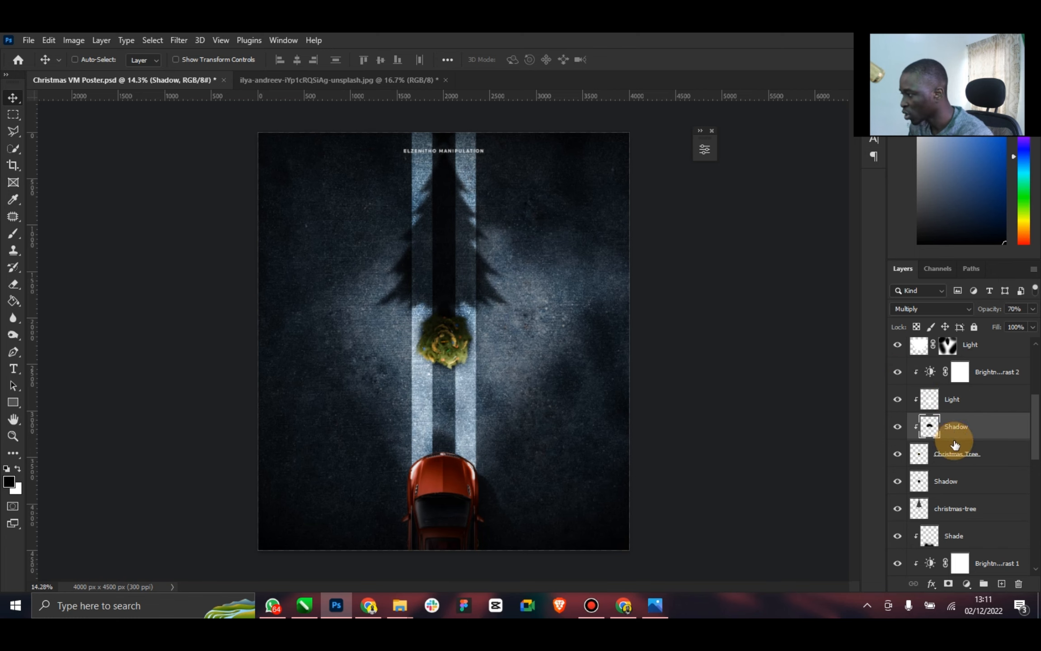
Start Match Color on the Christmas Tree layer with Christmas VM Poster.psd as the source and Layer 2 as the source layer
left_click(954, 460)
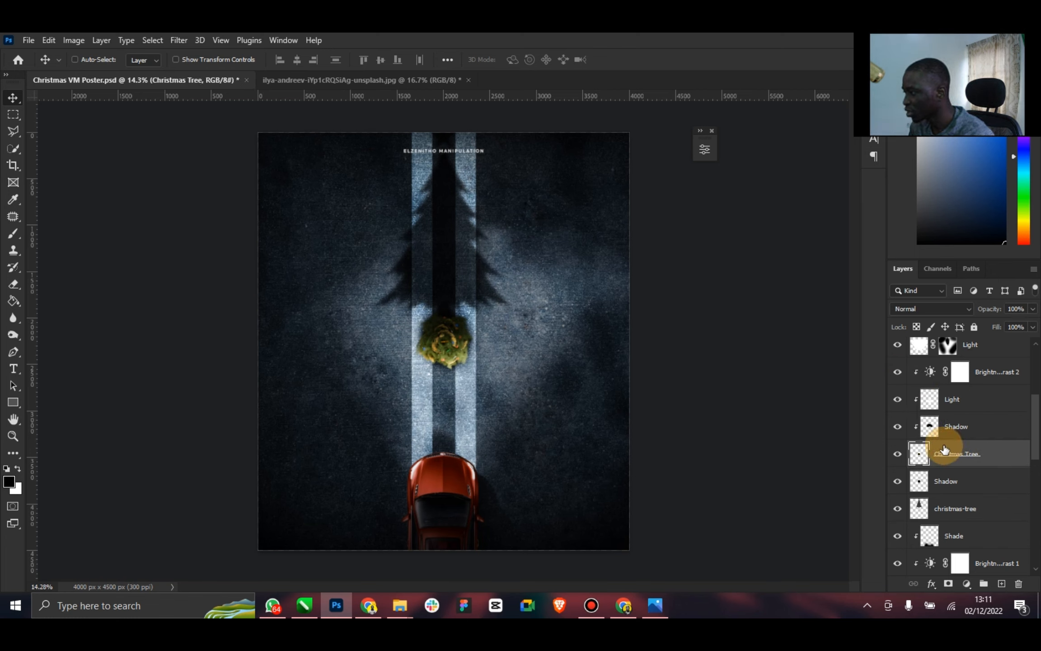
left_click(73, 42)
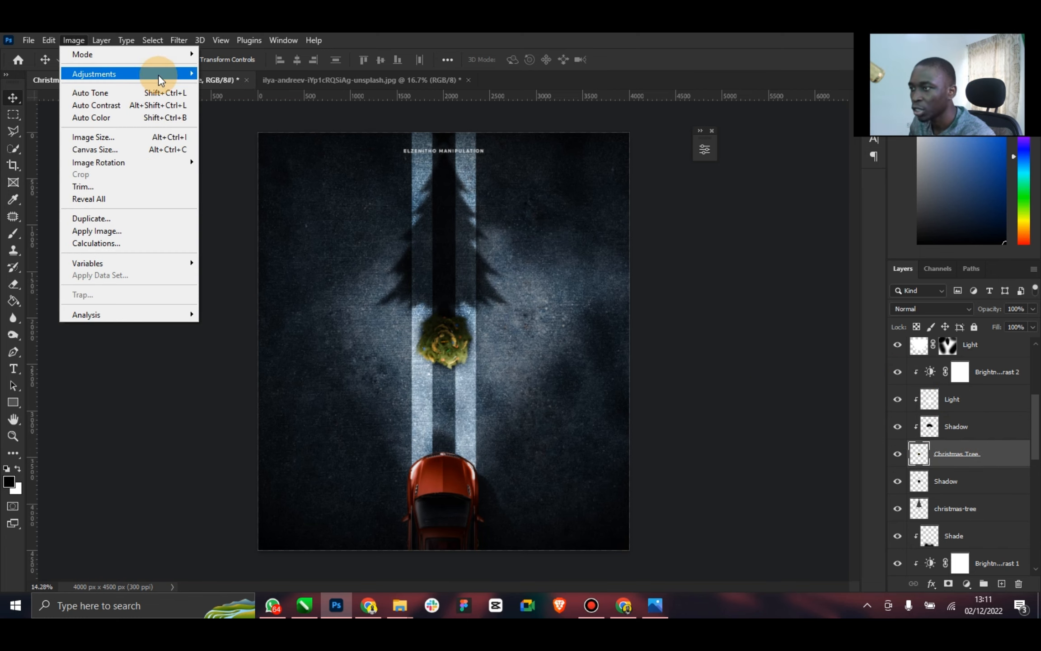
mouse_move(157, 74)
left_click(269, 336)
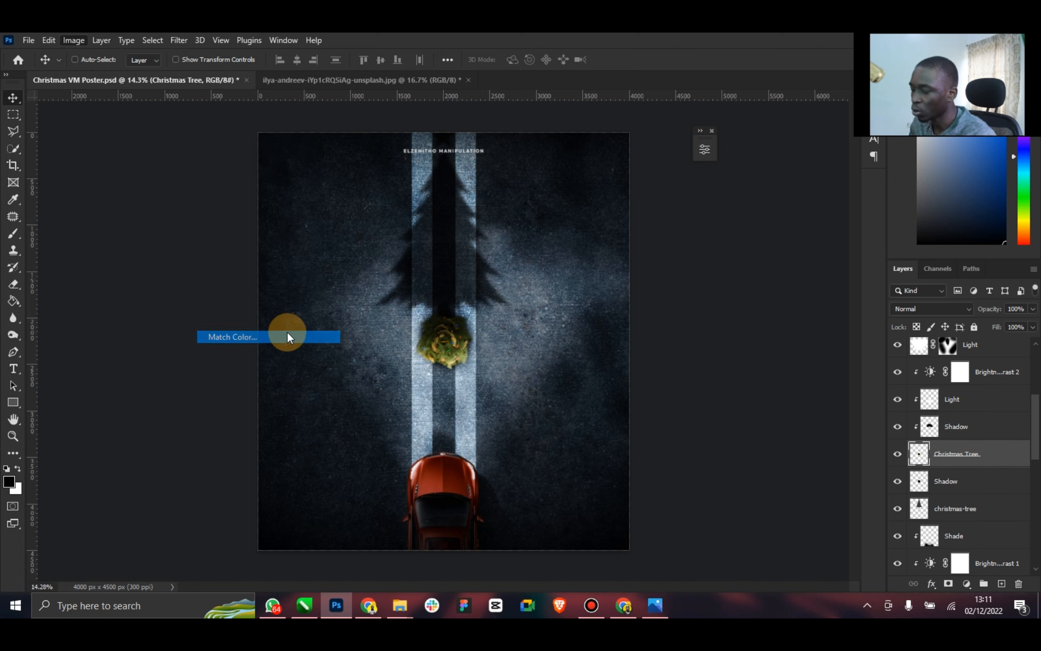
left_click(796, 335)
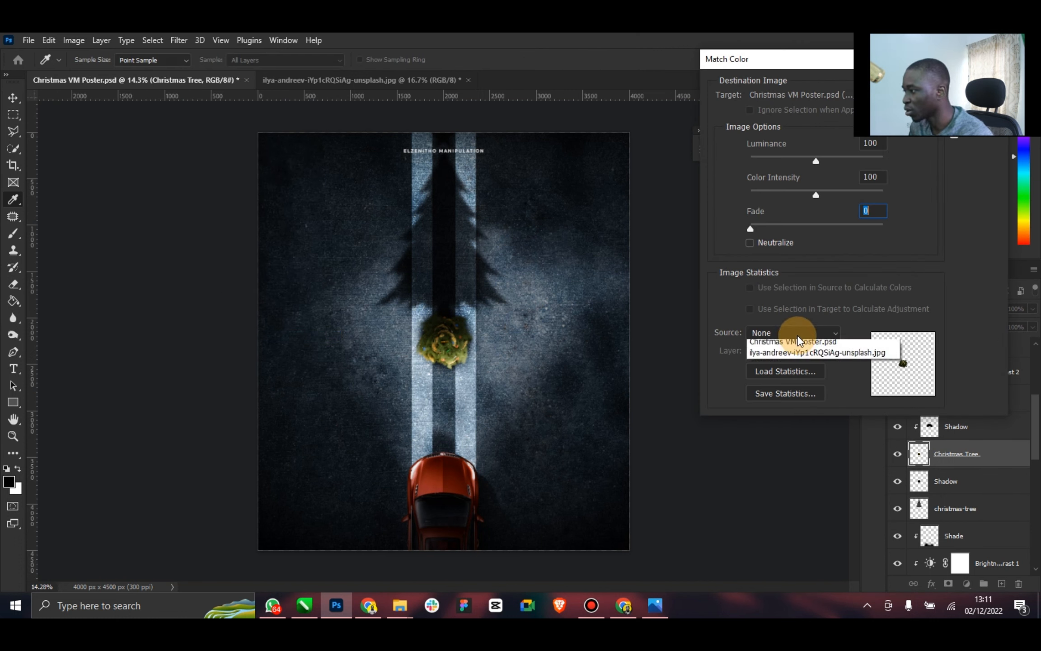
left_click(791, 358)
left_click(795, 356)
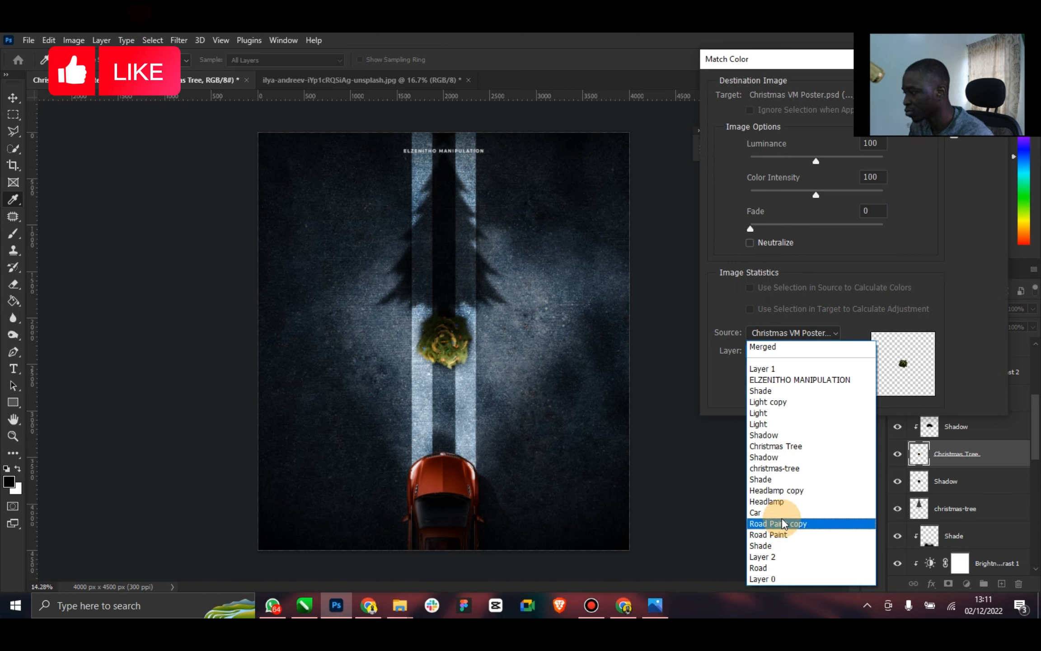
left_click(774, 558)
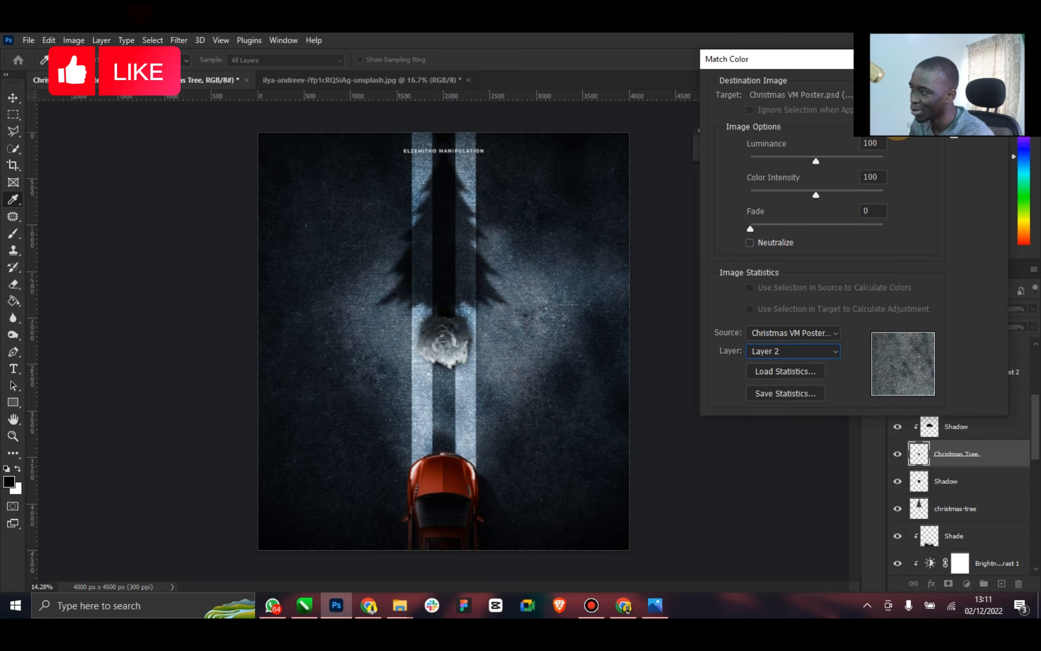
Set the colour match to luminance 75, color intensity 200 and fade 34, and apply it to the tree
left_click_drag(812, 65, 760, 95)
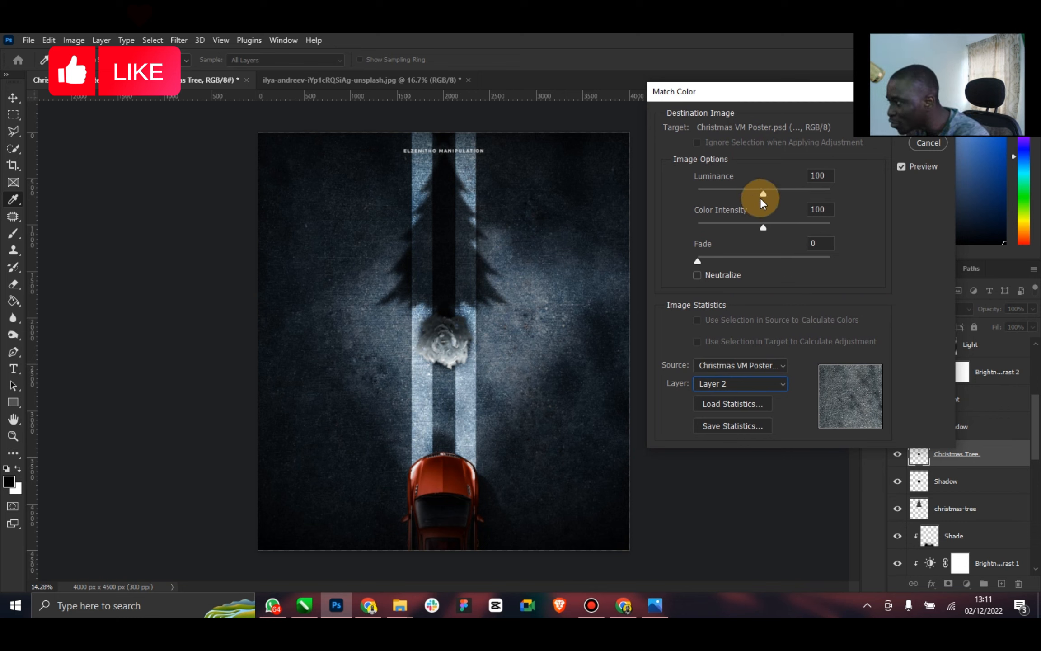
left_click_drag(759, 198, 769, 226)
left_click_drag(859, 229, 868, 230)
left_click_drag(699, 261, 744, 261)
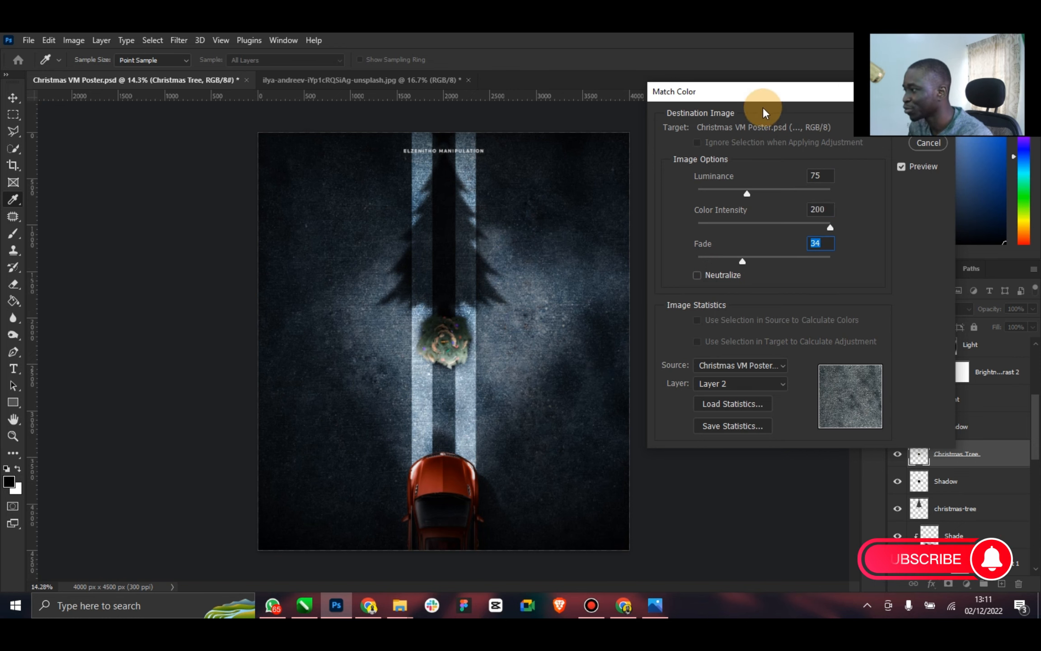
left_click_drag(763, 100, 669, 122)
left_click(829, 142)
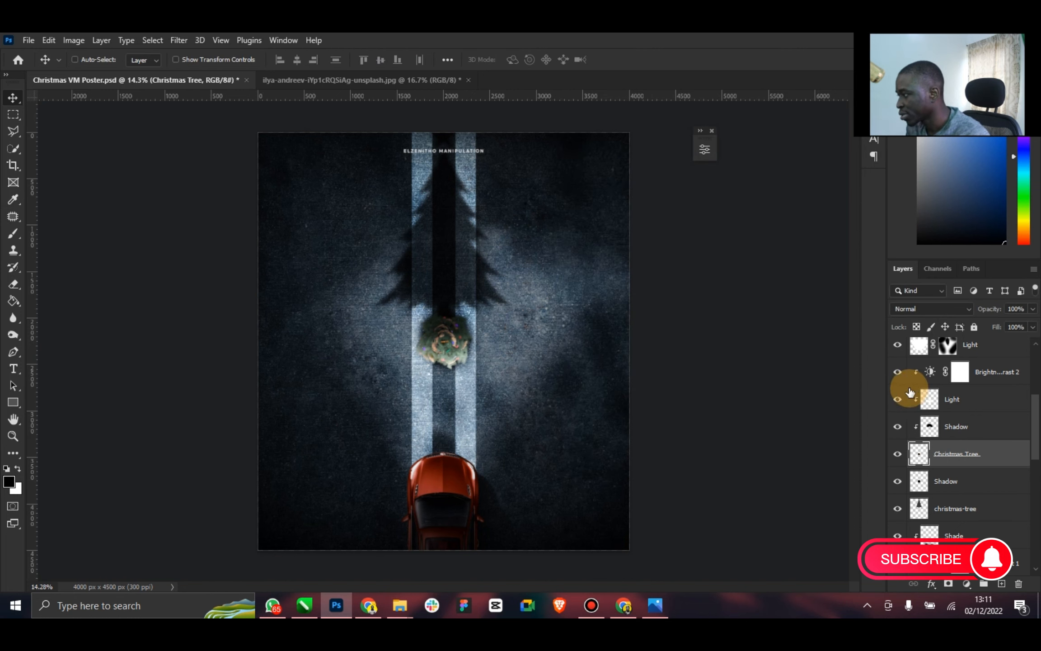
Set the tree's Brightness/Contrast 2 adjustment to brightness 0 and contrast 29
left_click(898, 373)
left_click(898, 374)
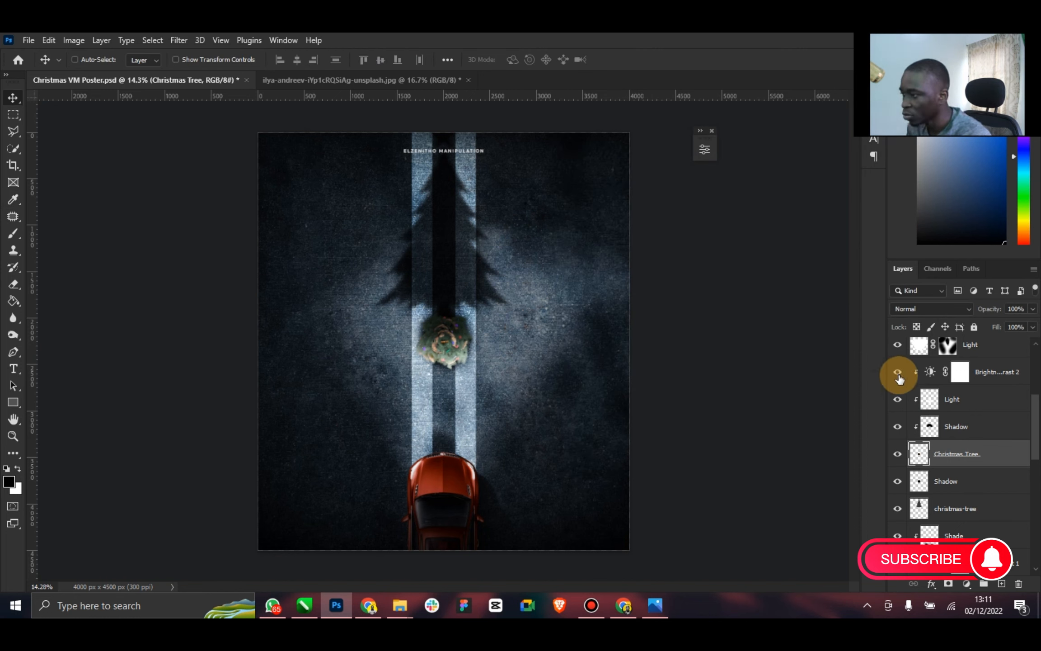
left_click(978, 372)
double_click(931, 373)
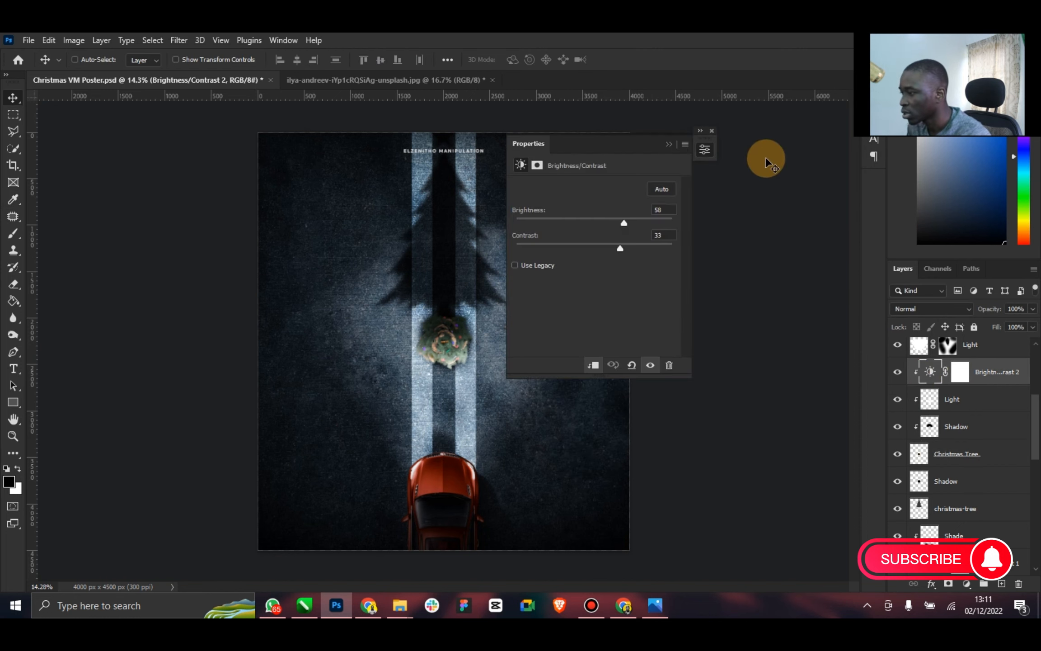
left_click_drag(624, 221, 582, 228)
left_click_drag(620, 250, 595, 222)
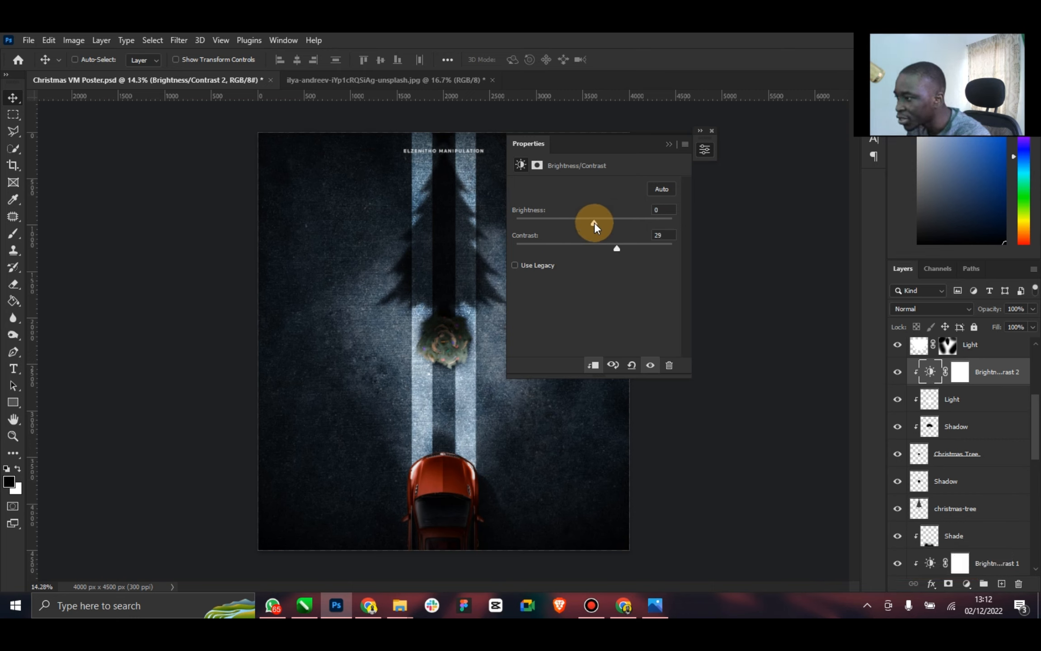
left_click(673, 148)
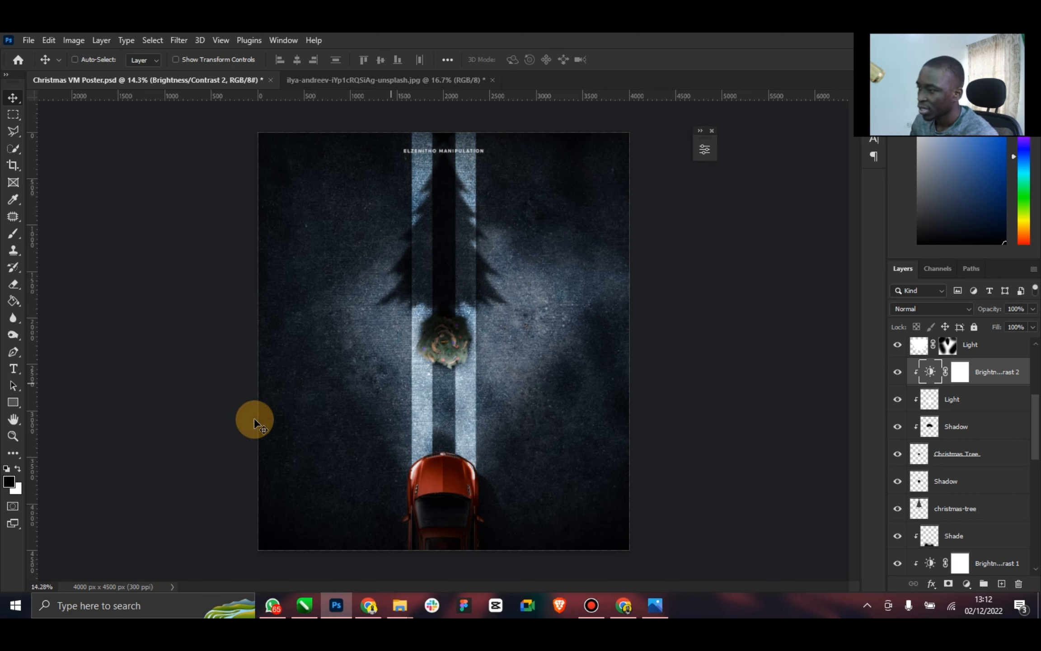
Set the fill of the Light layer clipped to the Christmas tree to 72%
left_click(896, 400)
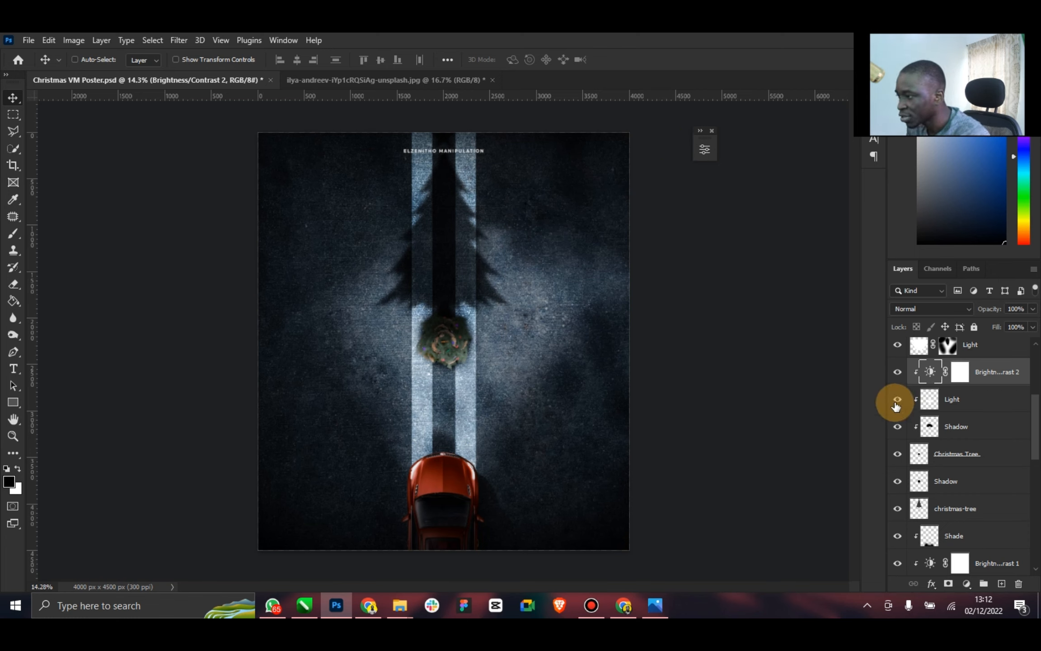
left_click(896, 400)
left_click(983, 403)
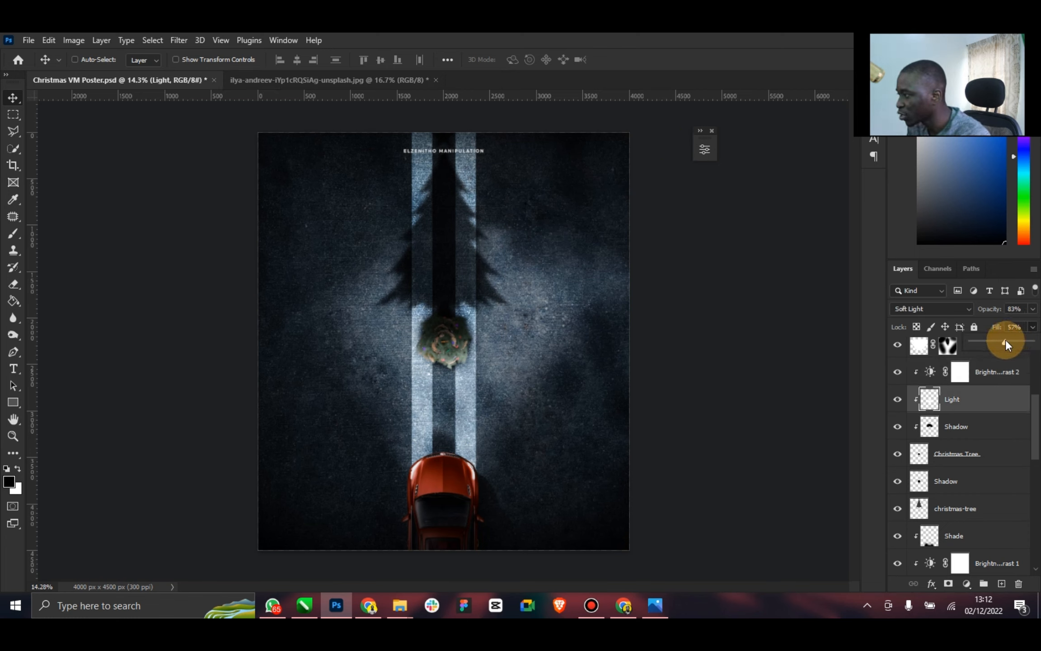
left_click_drag(1006, 341, 1015, 341)
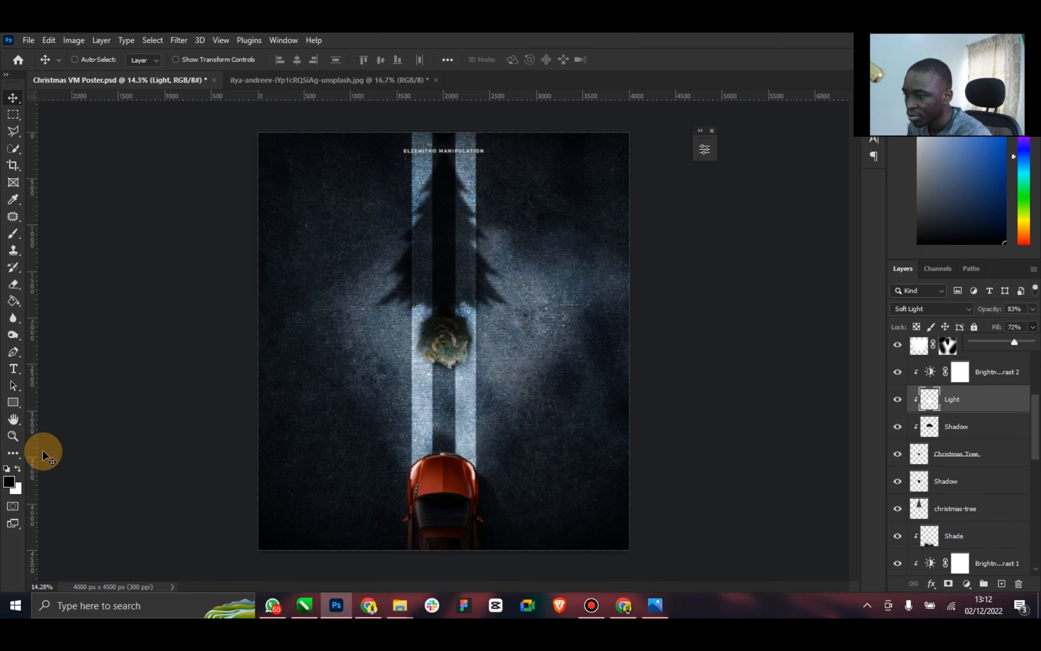
Duplicate the Road layer, place the visible copy directly above Layer 2 and clip it to Layer 2
left_click(15, 434)
left_click_drag(453, 375, 447, 374)
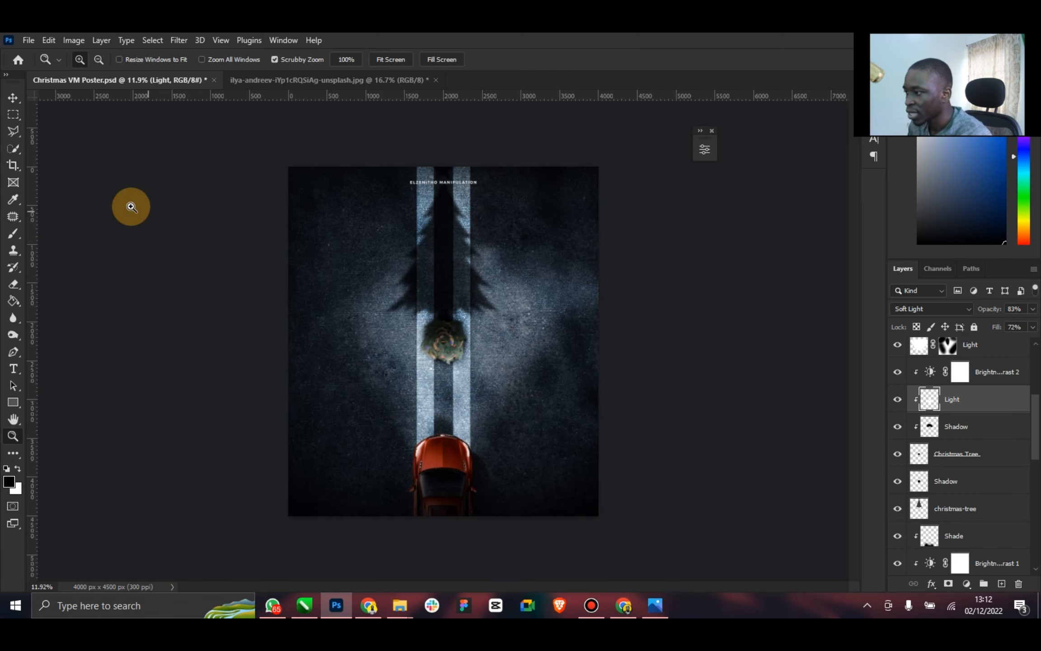
left_click(13, 98)
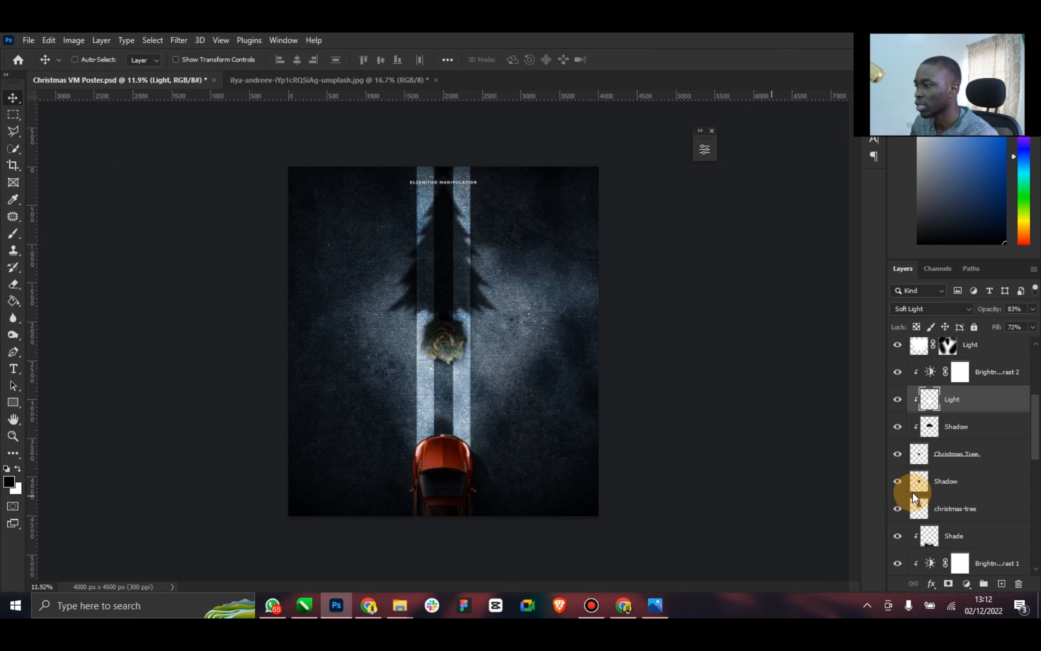
left_click_drag(1034, 441, 1033, 564)
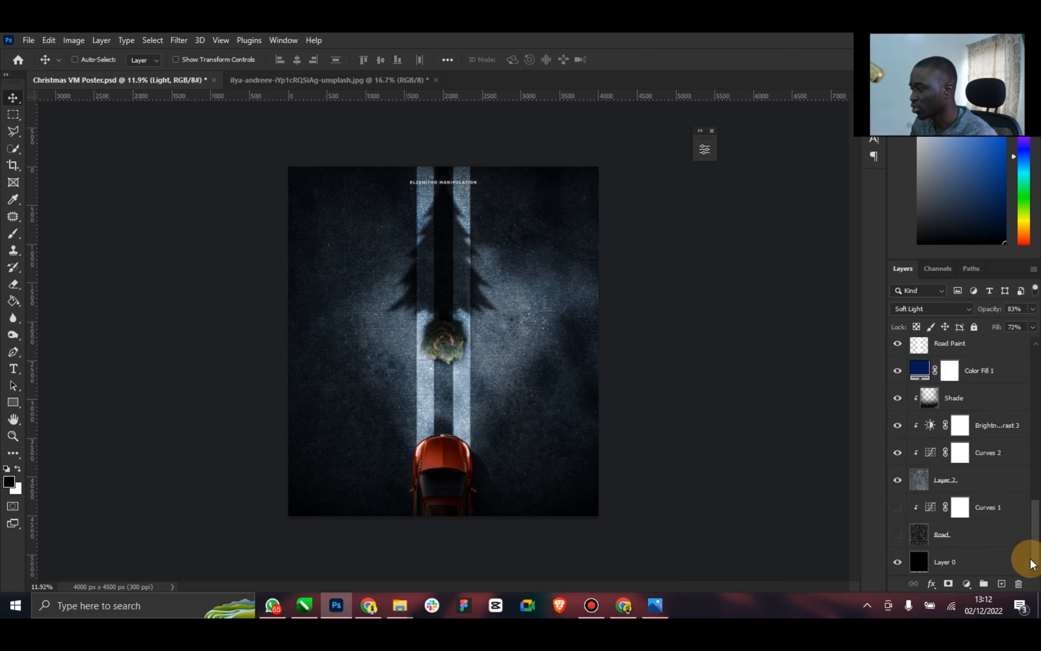
left_click(953, 537)
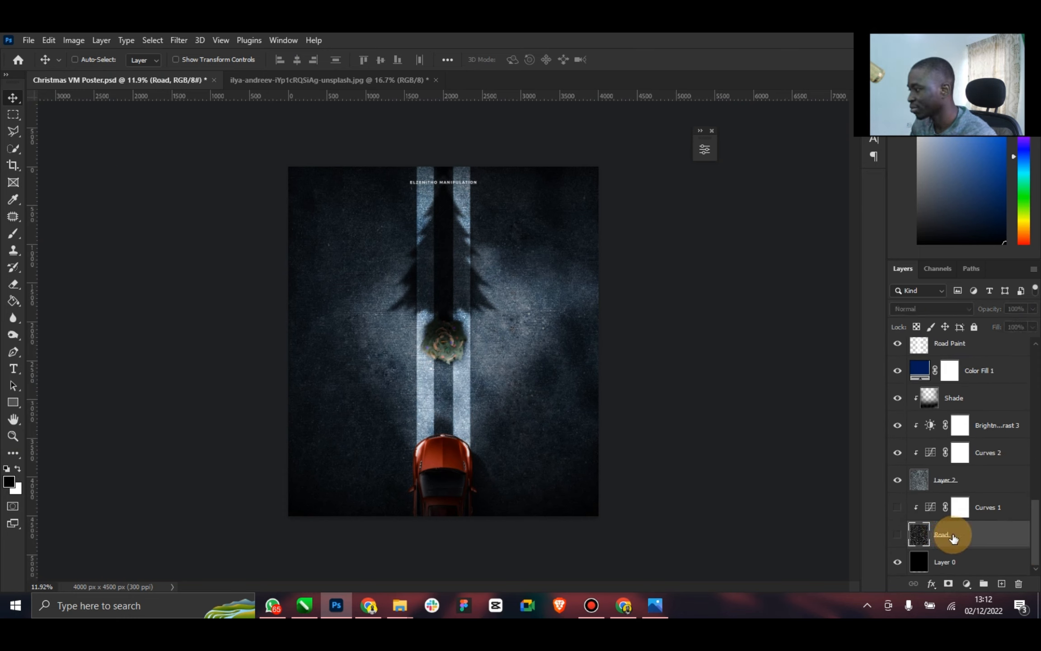
key("ctrl+j")
left_click_drag(953, 535, 946, 472)
left_click(897, 481)
key("ctrl+alt+g")
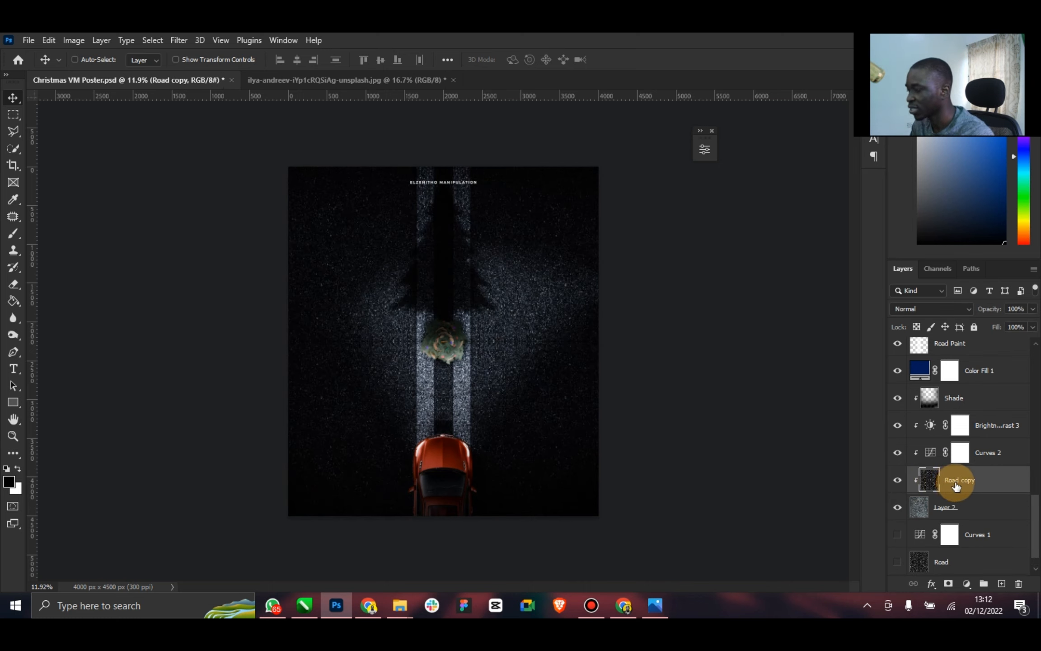
Blend the Road copy layer as Soft Light with 62% fill and 57% opacity, and save the poster
left_click(956, 312)
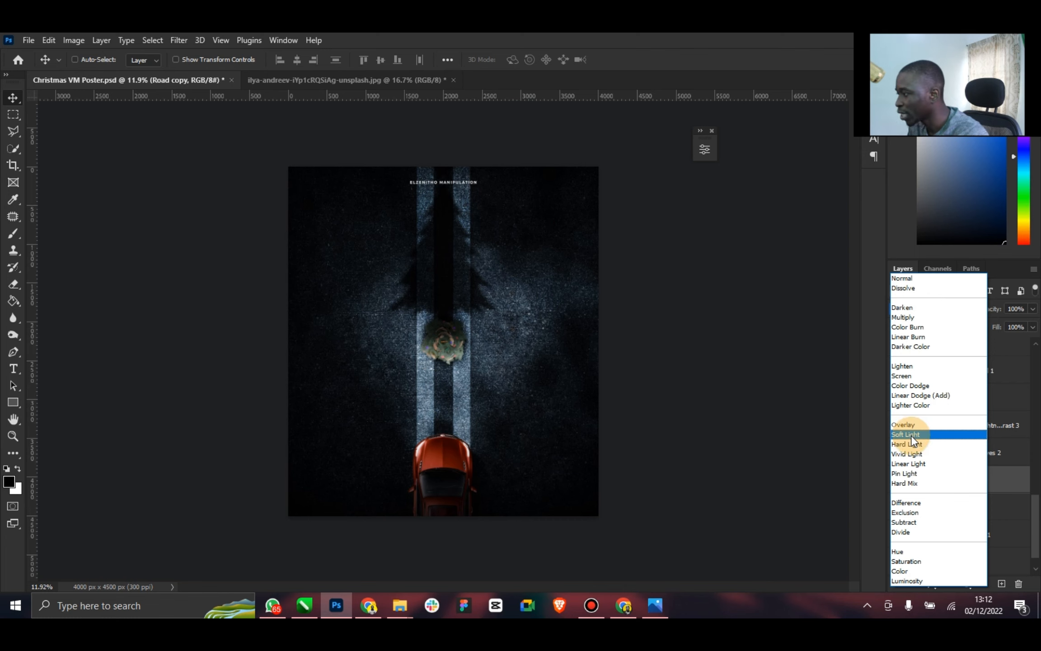
left_click(911, 434)
left_click(1033, 327)
left_click_drag(1012, 344, 1007, 342)
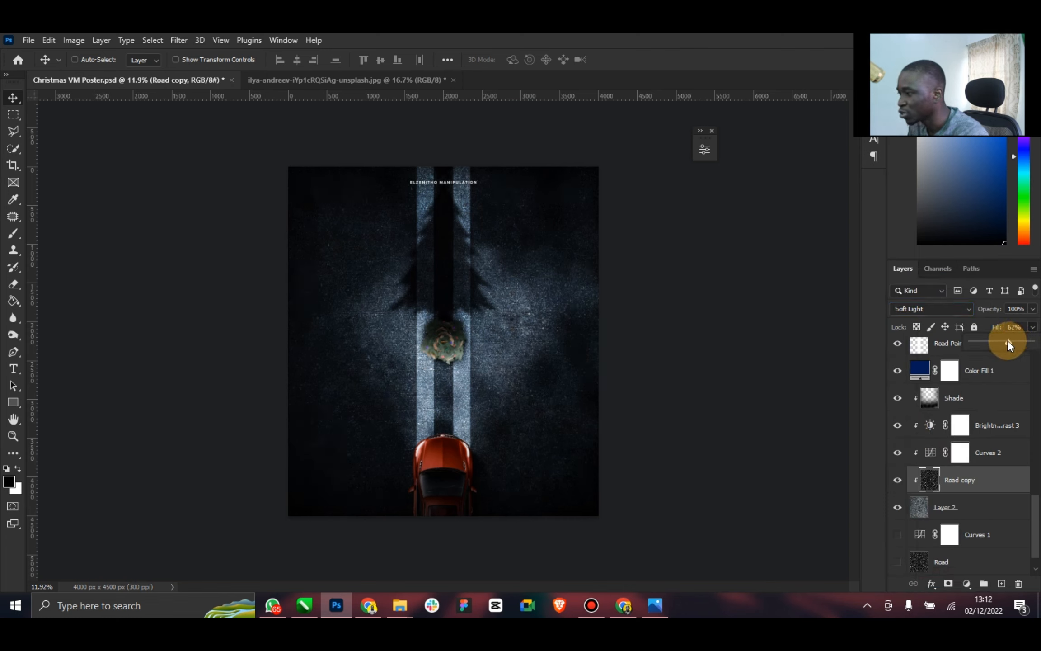
left_click(1033, 311)
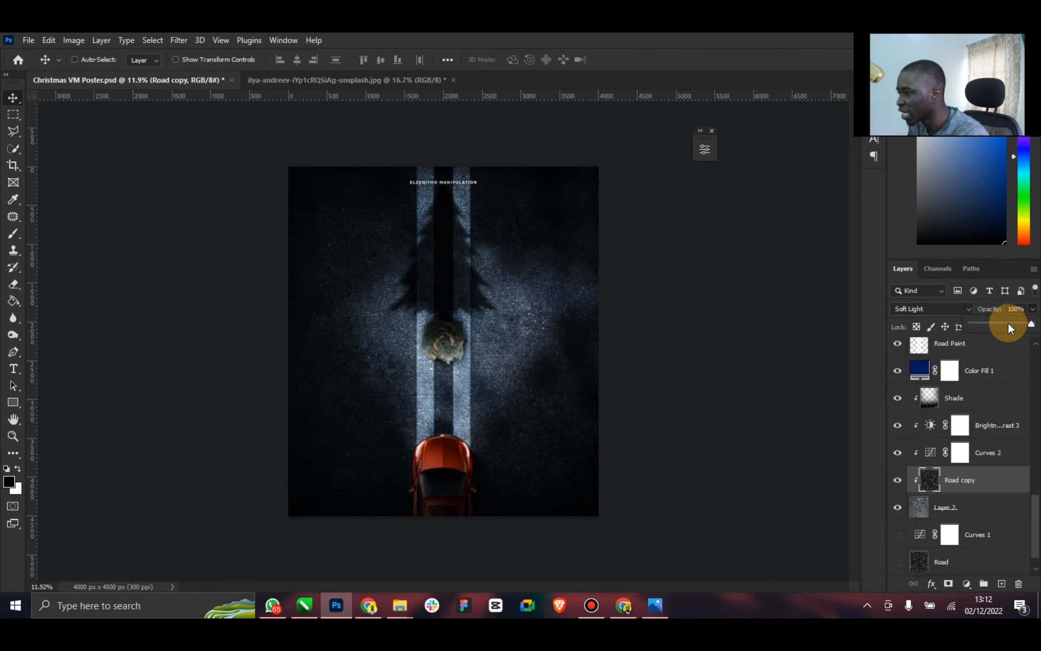
left_click_drag(1002, 323, 1006, 324)
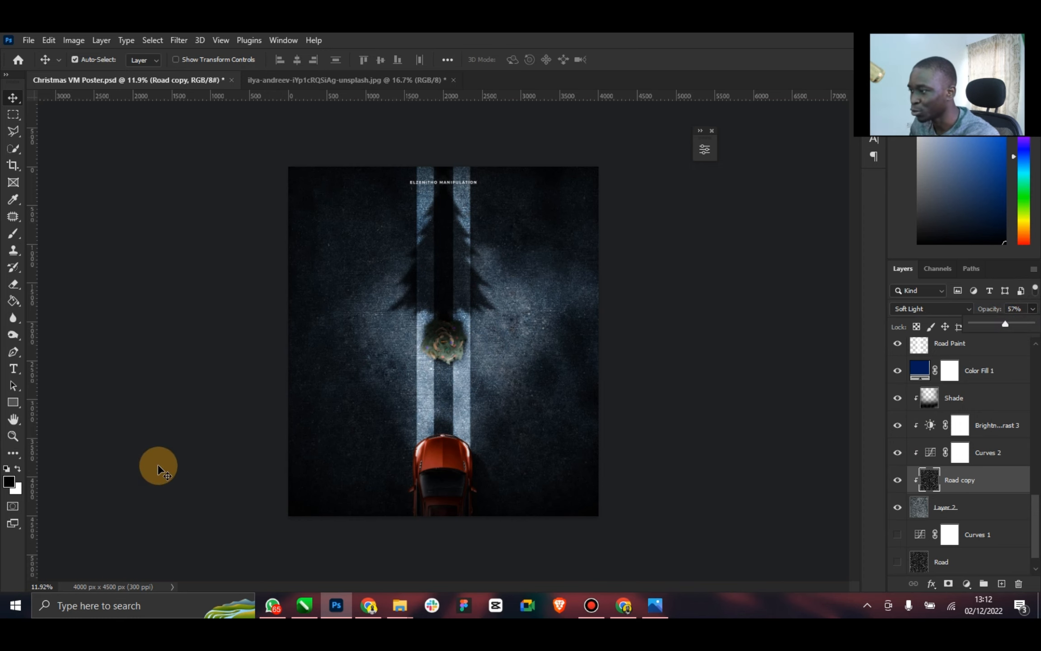
key("ctrl+s")
Select all layers from the ELZENITHO MANIPULATION text down to Layer 0 and stamp the visible artwork into a new merged layer
scroll(1023, 360, "up", 10)
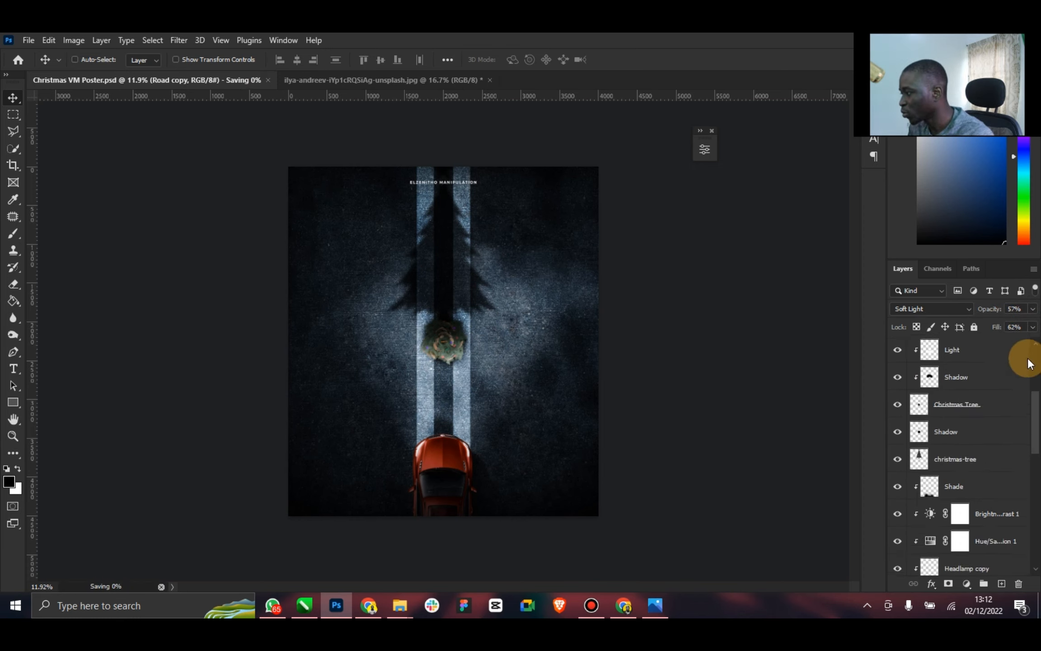
left_click(953, 352)
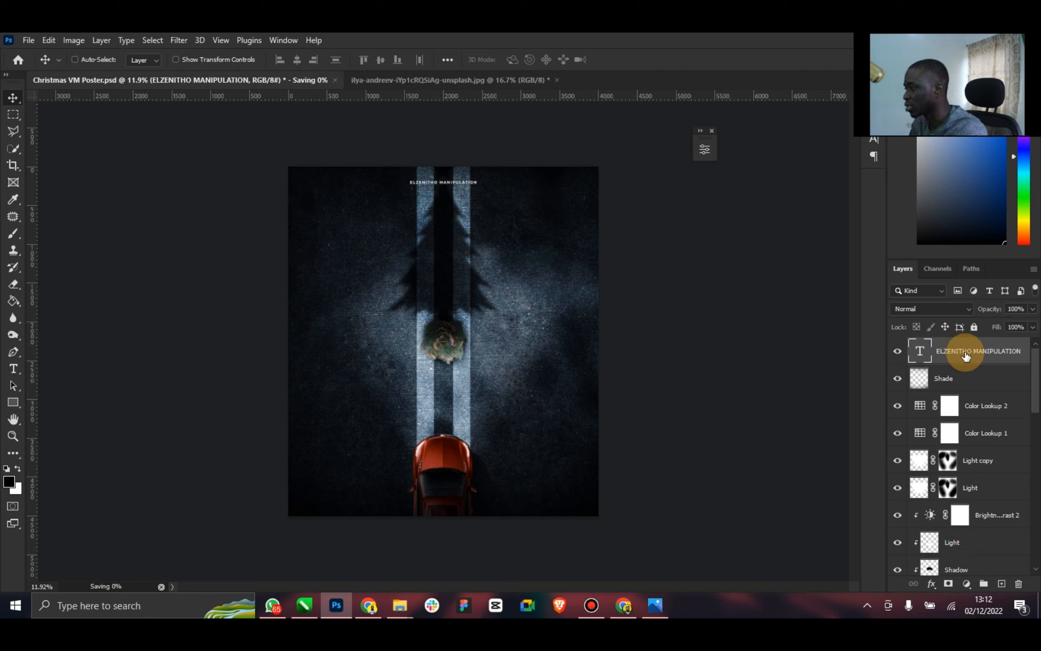
left_click_drag(1035, 366, 1025, 565)
left_click(972, 566, "shift")
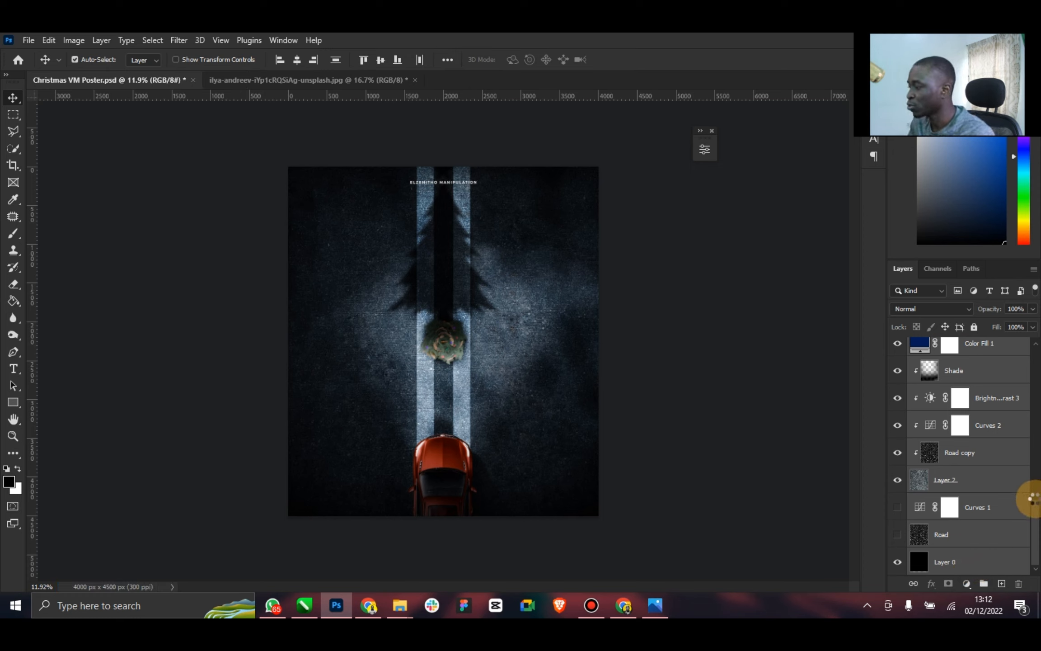
key("ctrl+alt+shift+e")
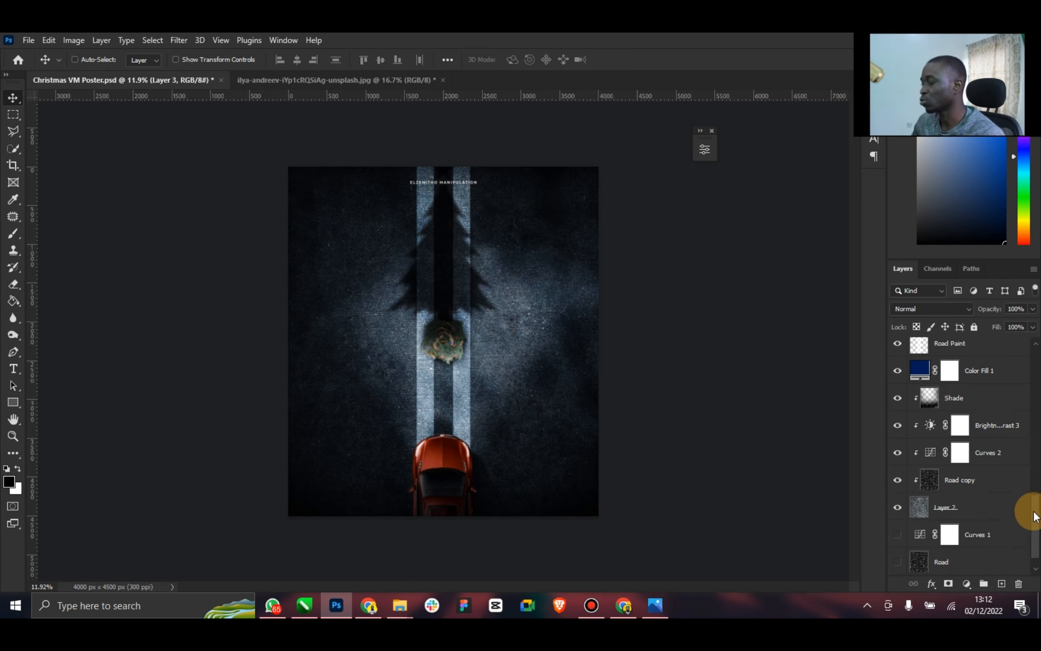
Reapply the last used filter to the merged layer above the text, save the poster and fit it on screen
left_click_drag(1035, 514, 1035, 345)
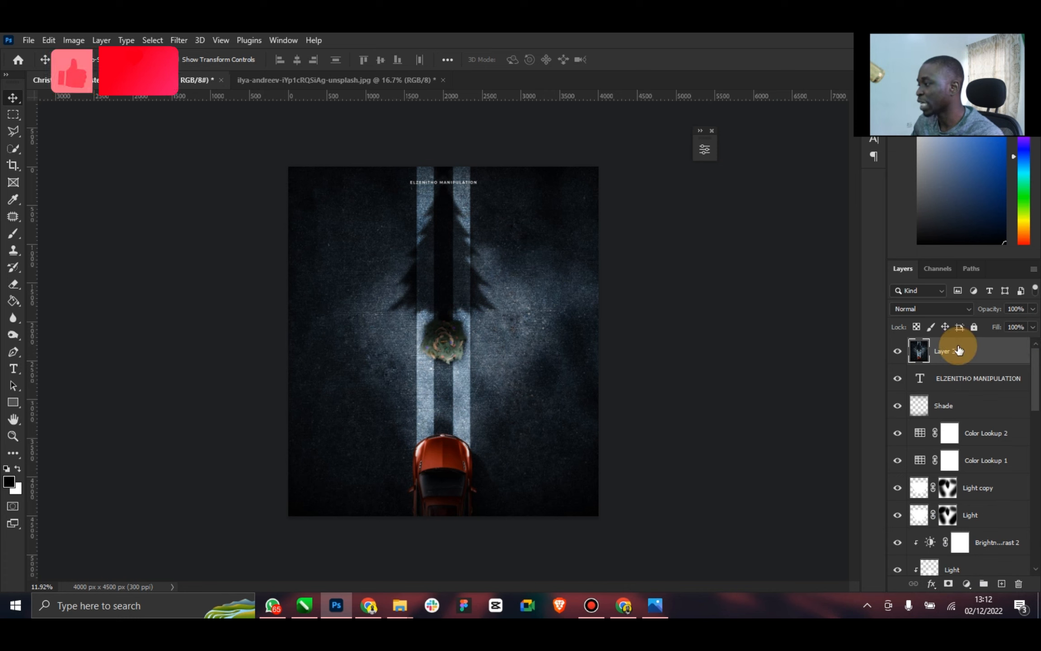
left_click(179, 39)
left_click(193, 54)
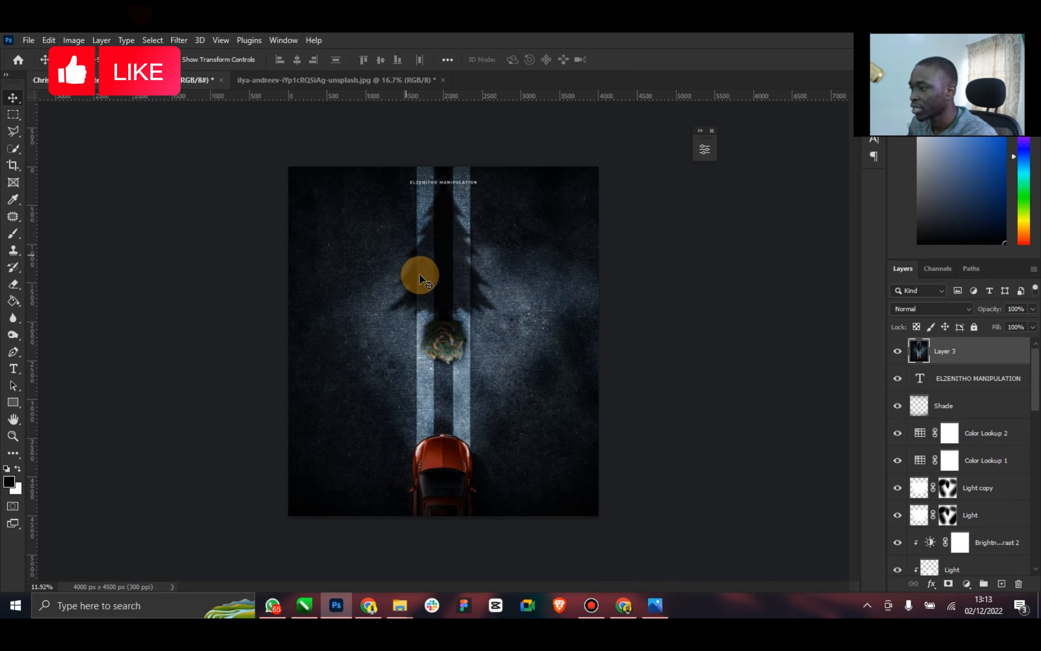
key("ctrl+s")
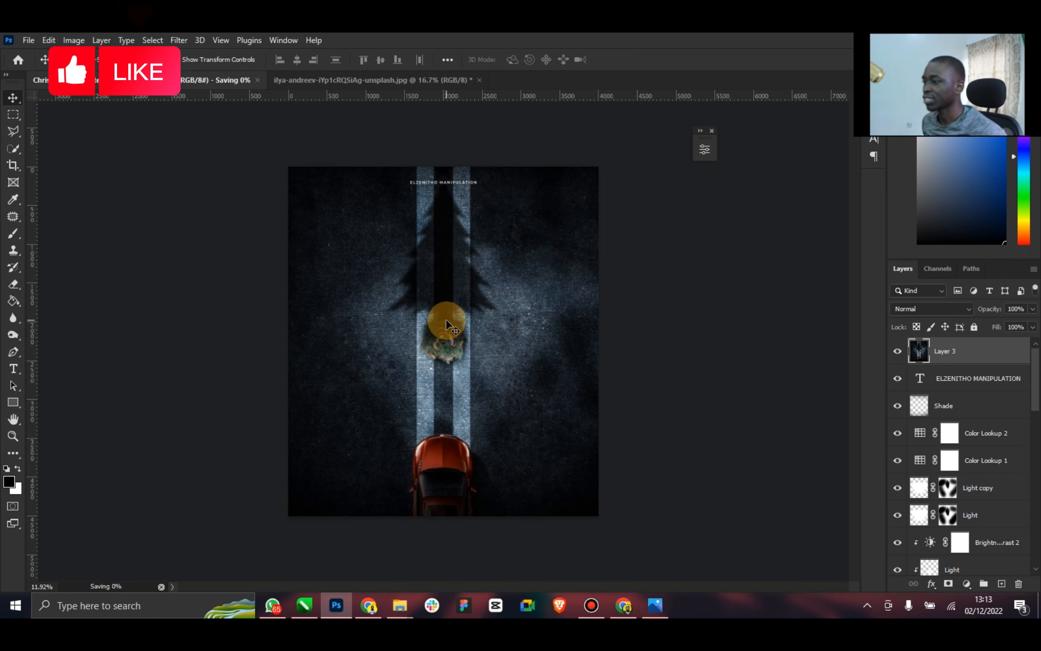
double_click(13, 420)
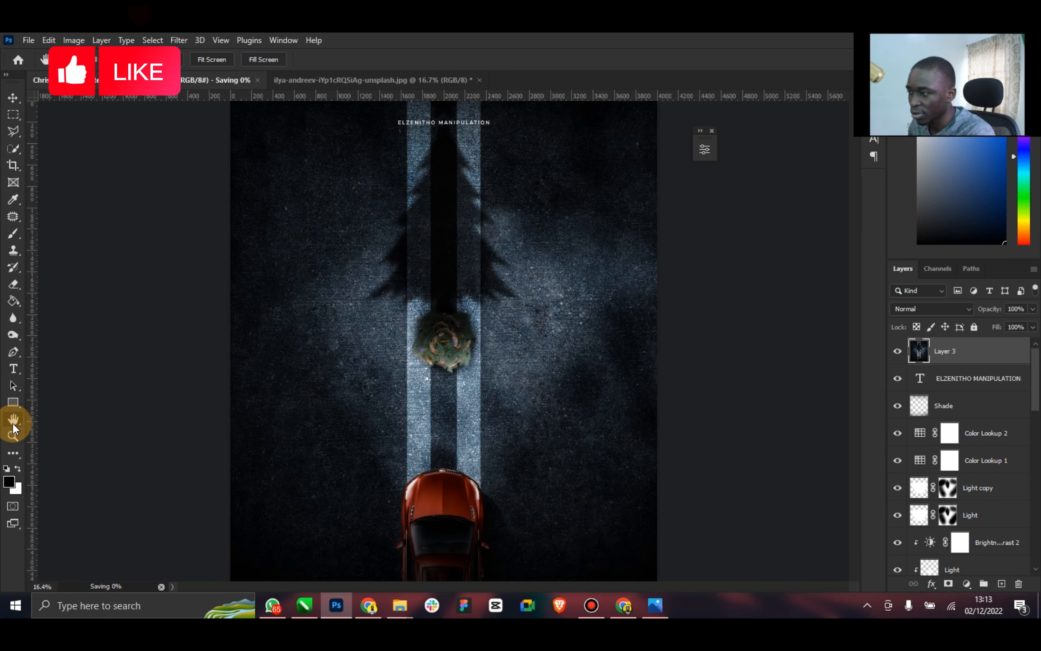